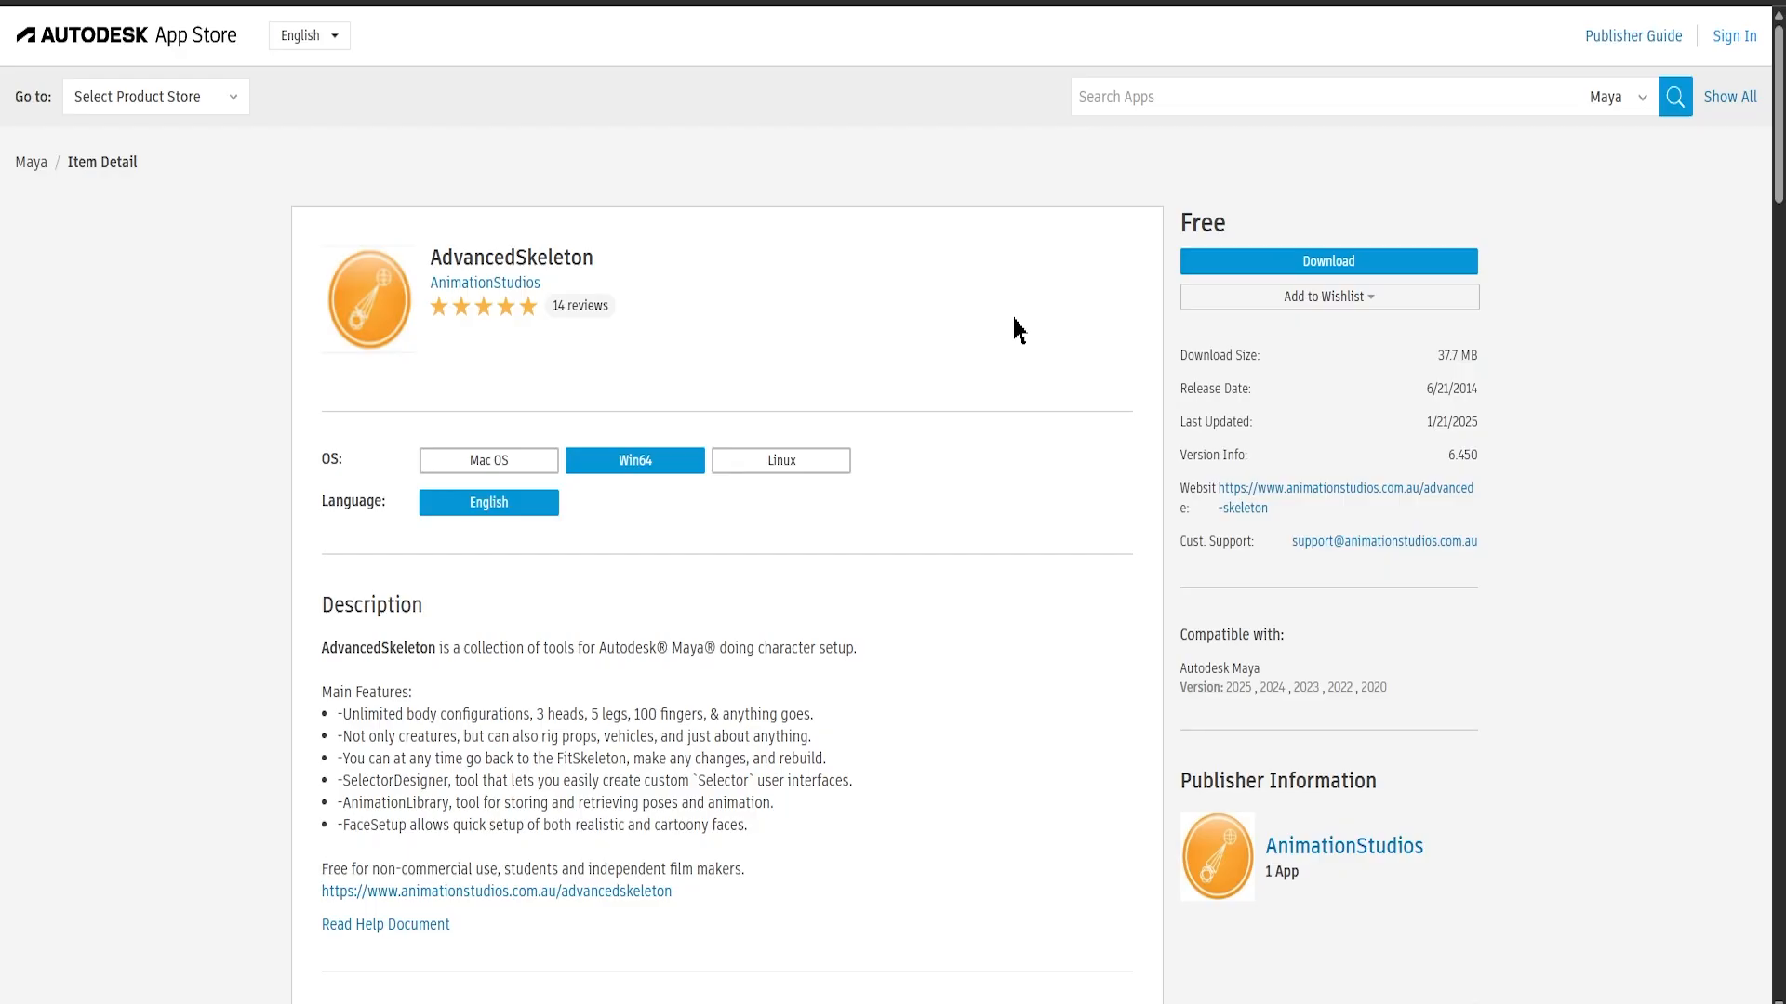
# Look through the AdvancedSkeleton product page, including its description, screenshots and customer reviews
pyautogui.scroll(-8, 1015, 423)
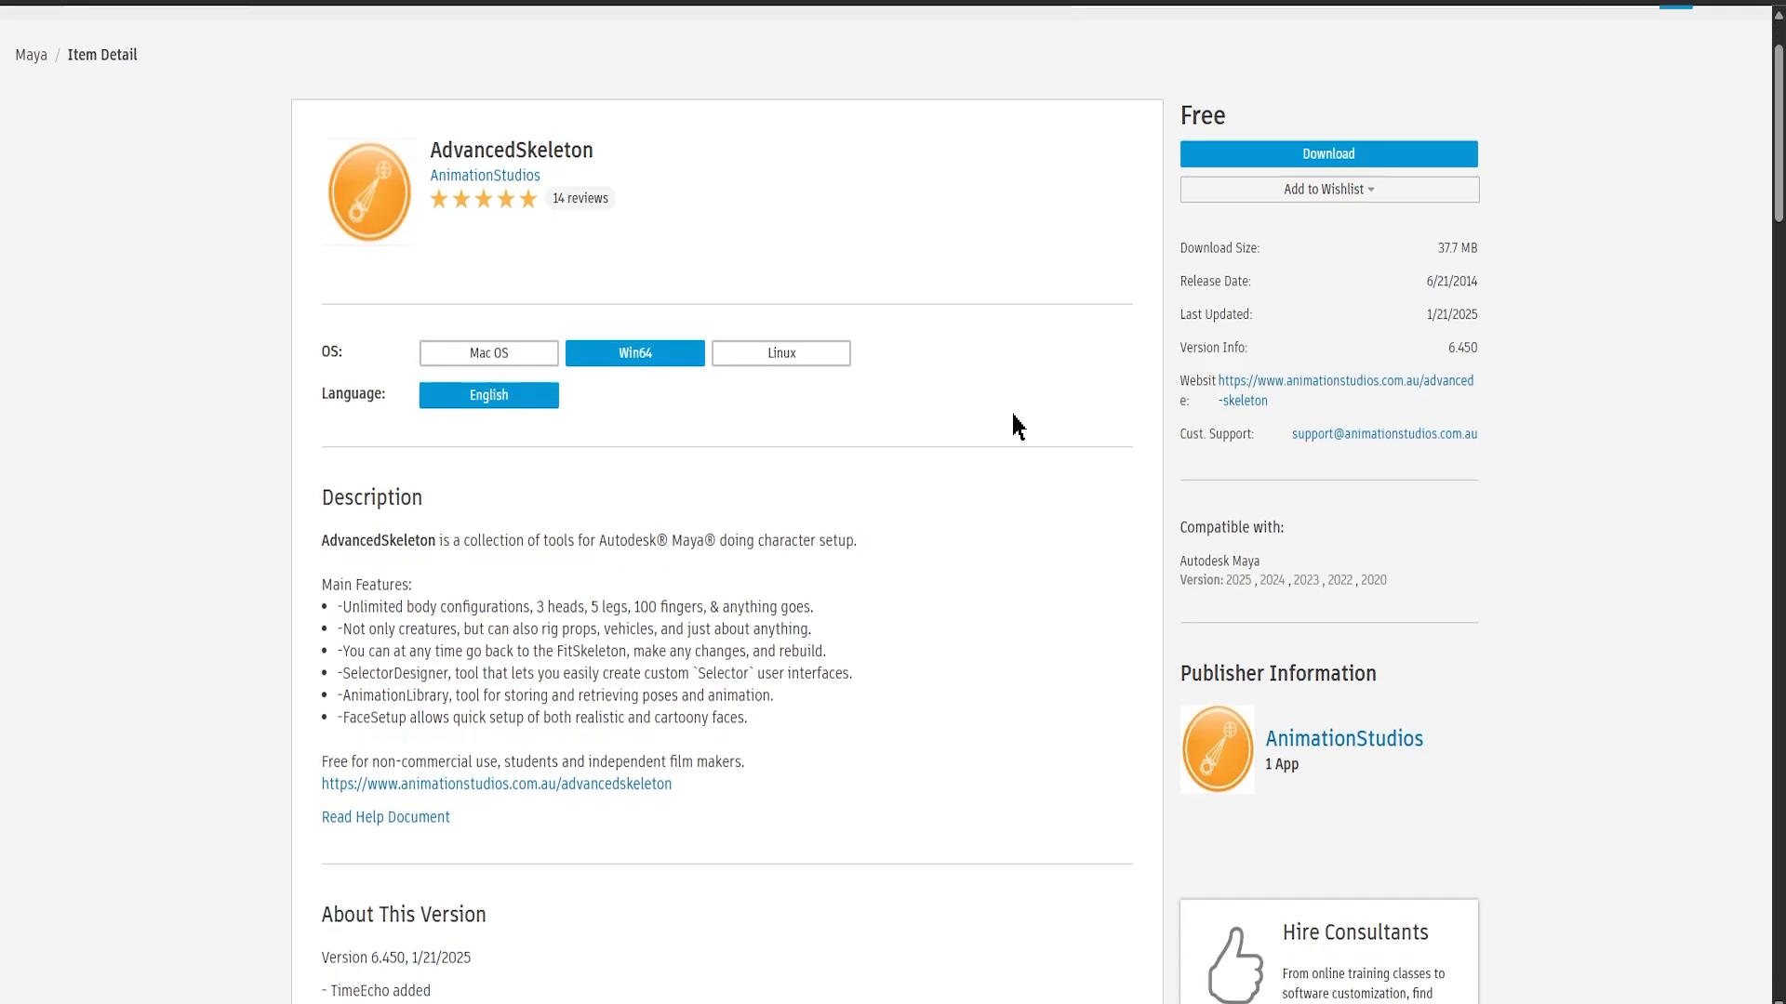
pyautogui.scroll(-14, 1018, 426)
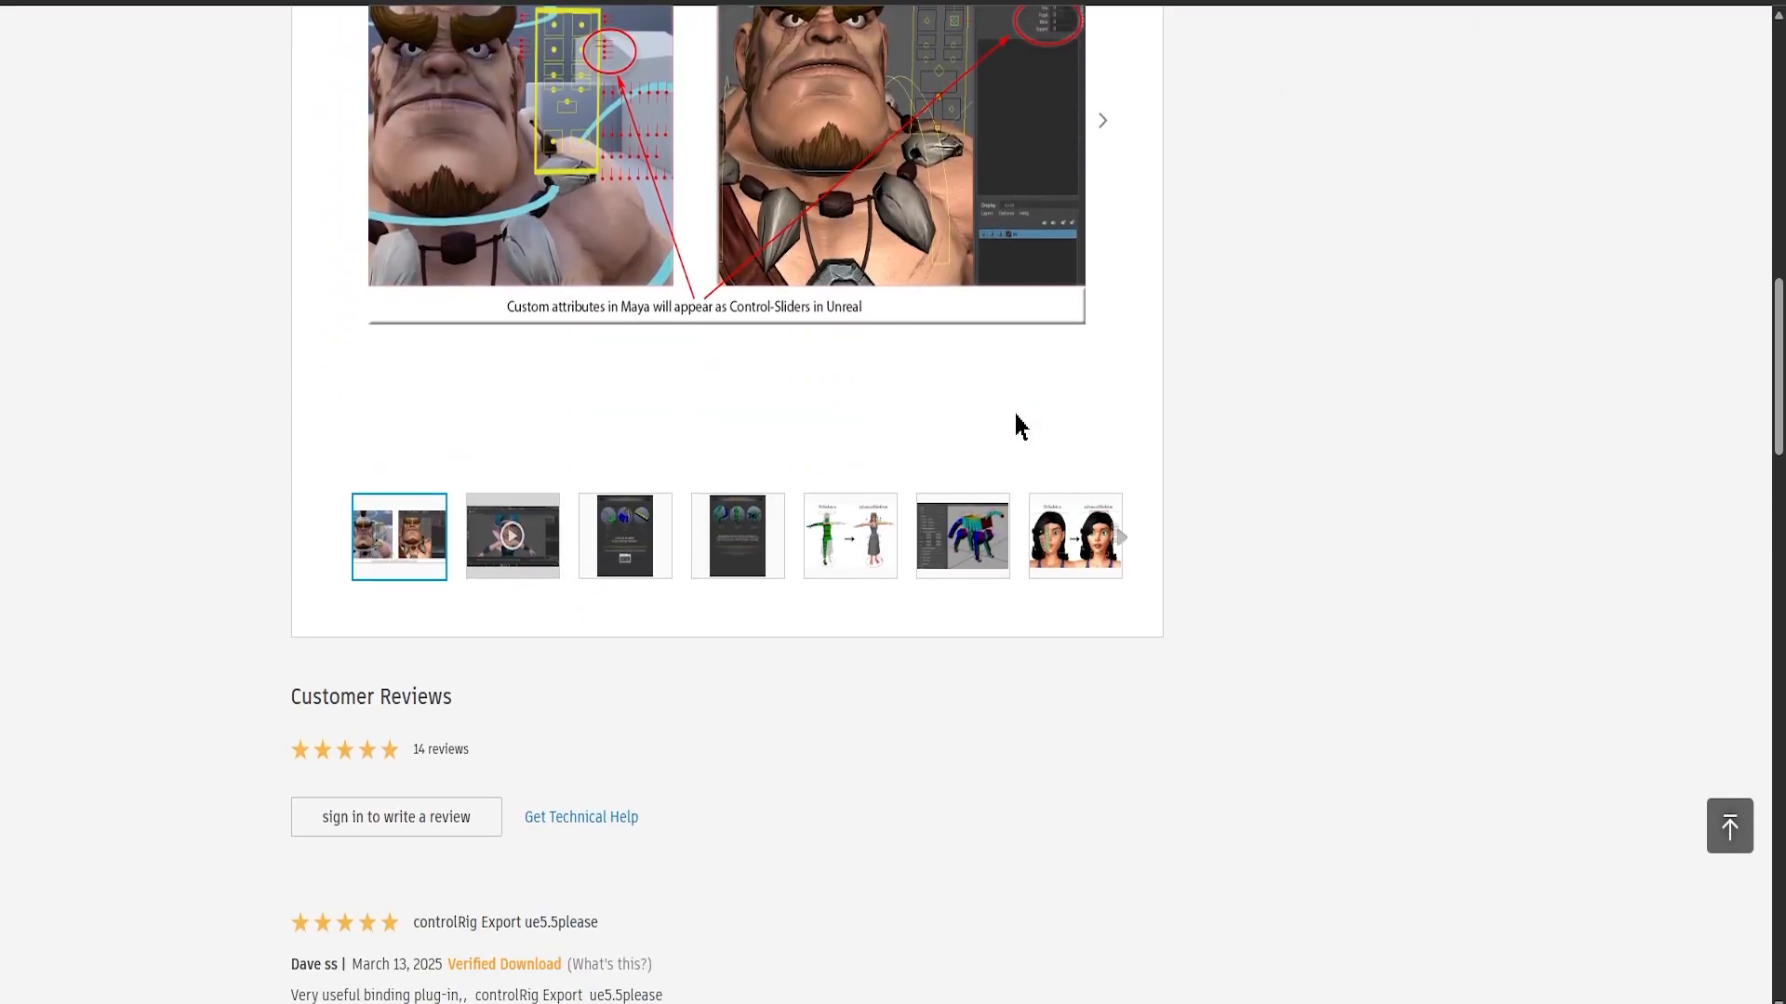
pyautogui.scroll(-16, 1123, 444)
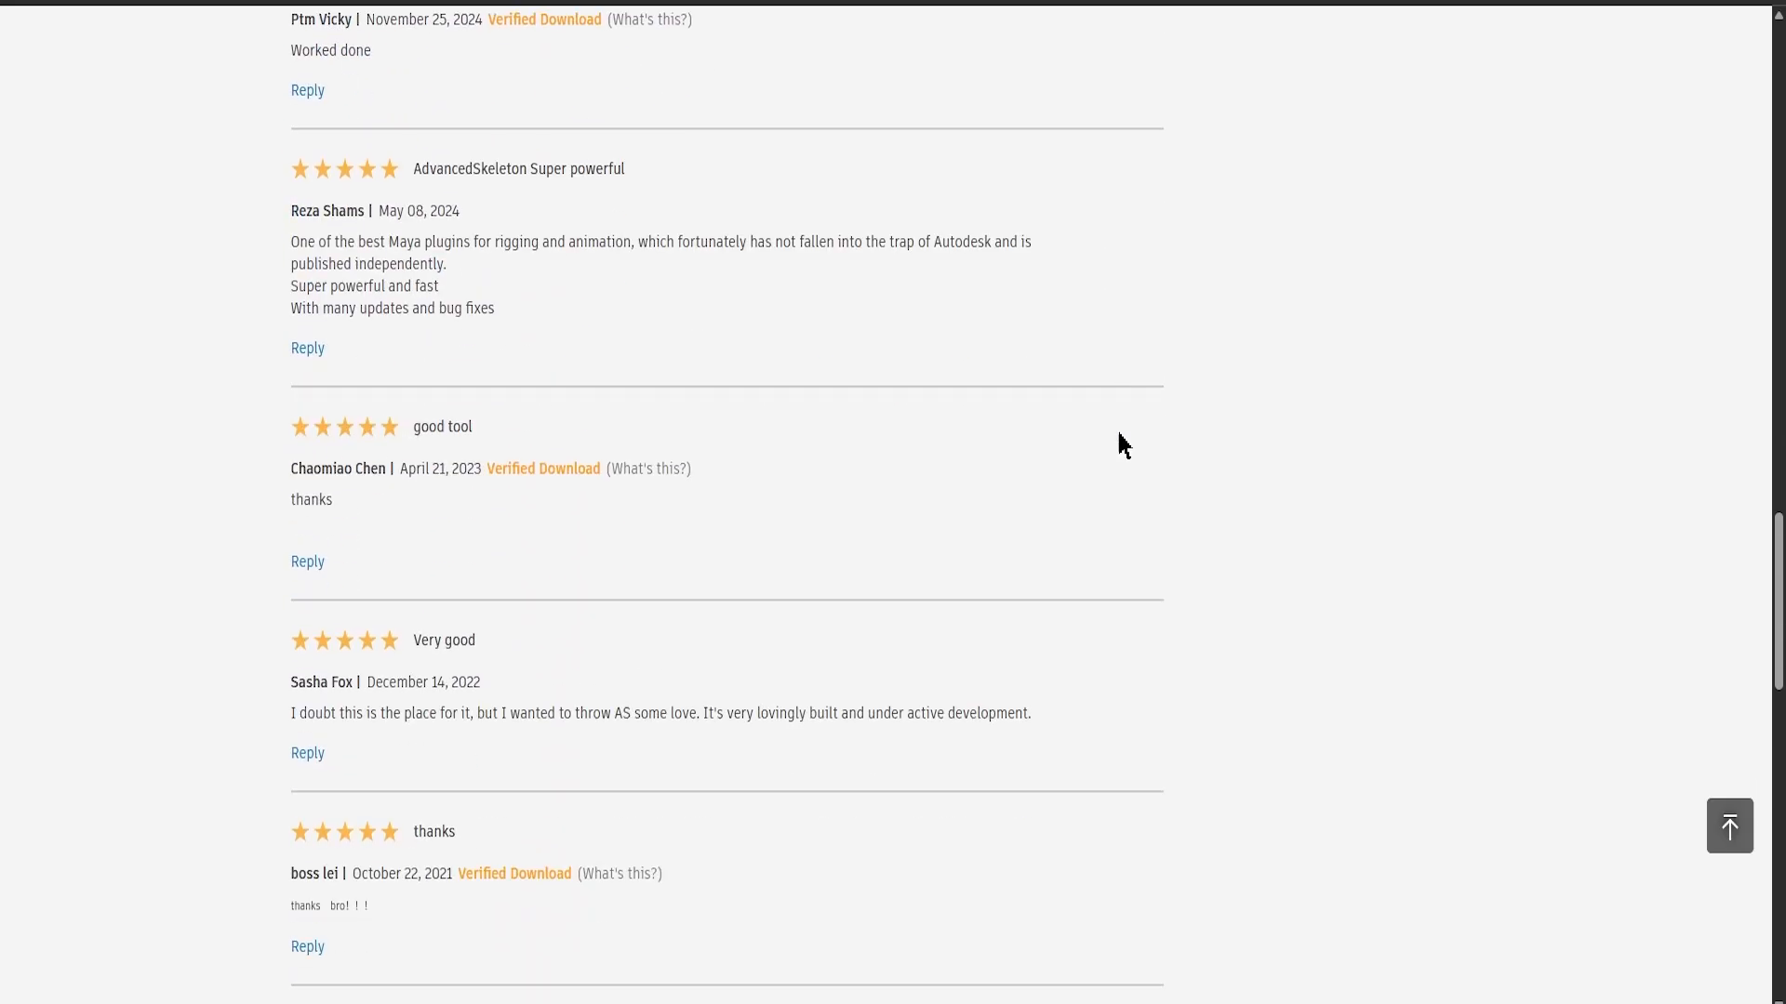
pyautogui.scroll(-10, 1123, 443)
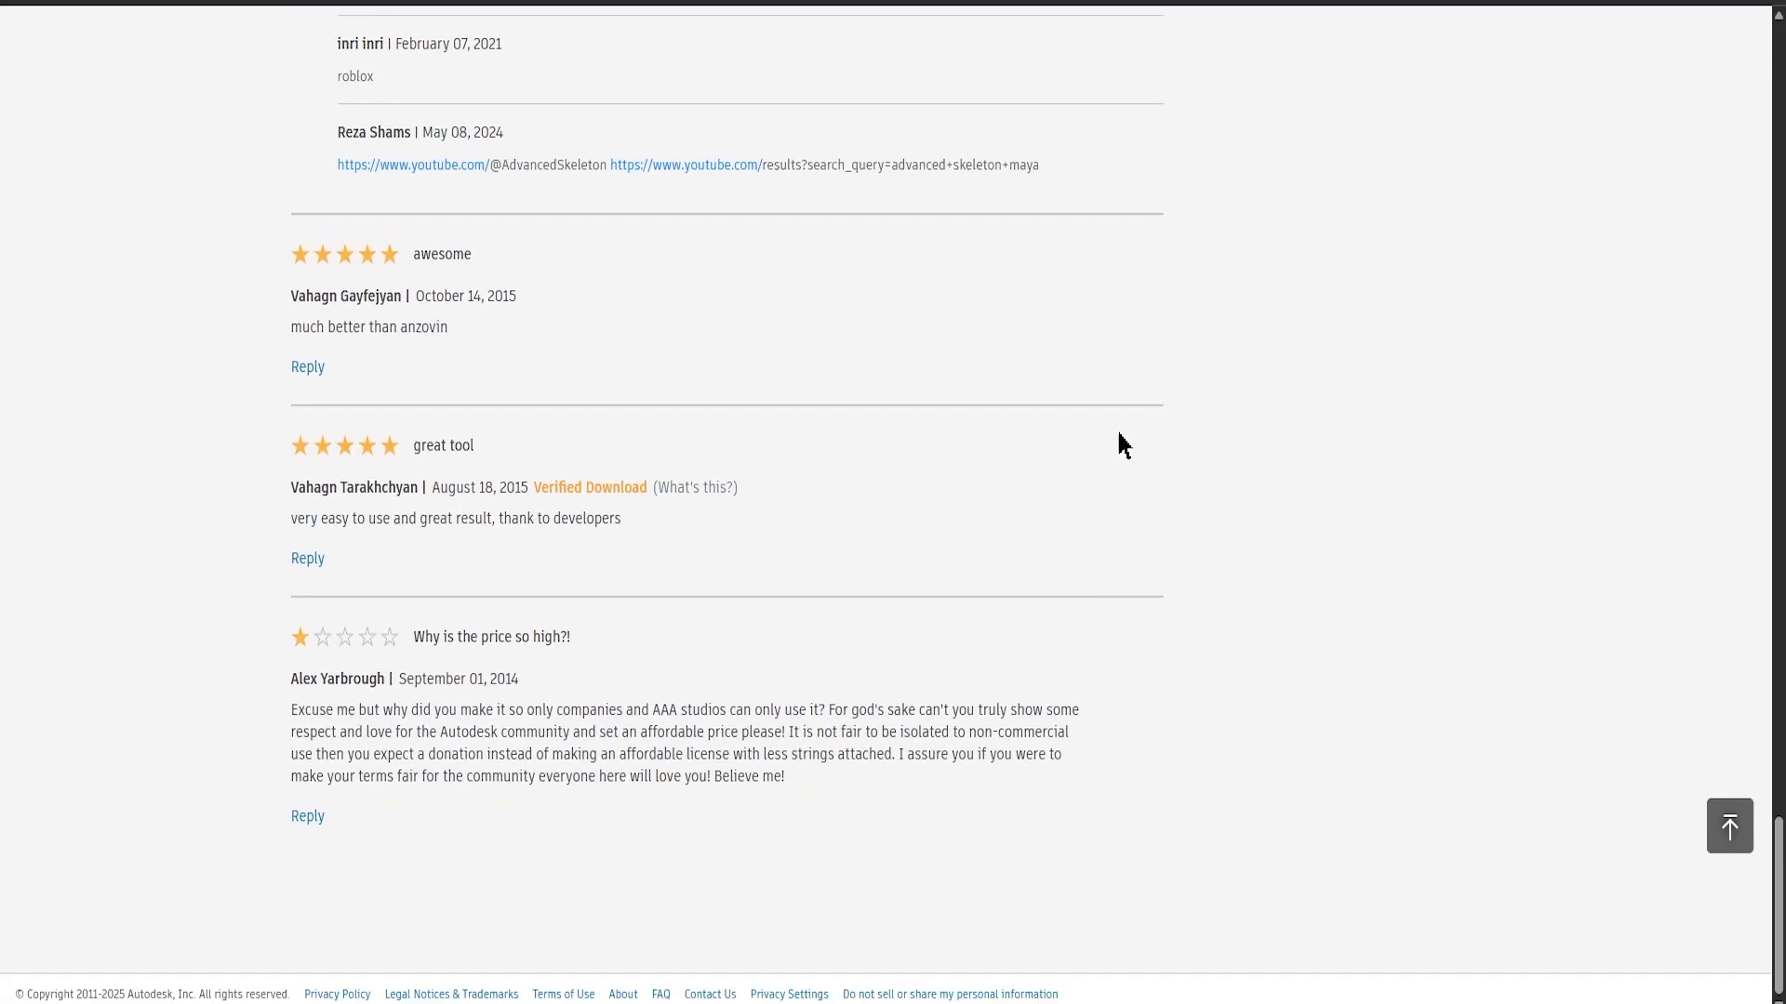
pyautogui.scroll(1, 1172, 288)
pyautogui.scroll(20, 1172, 287)
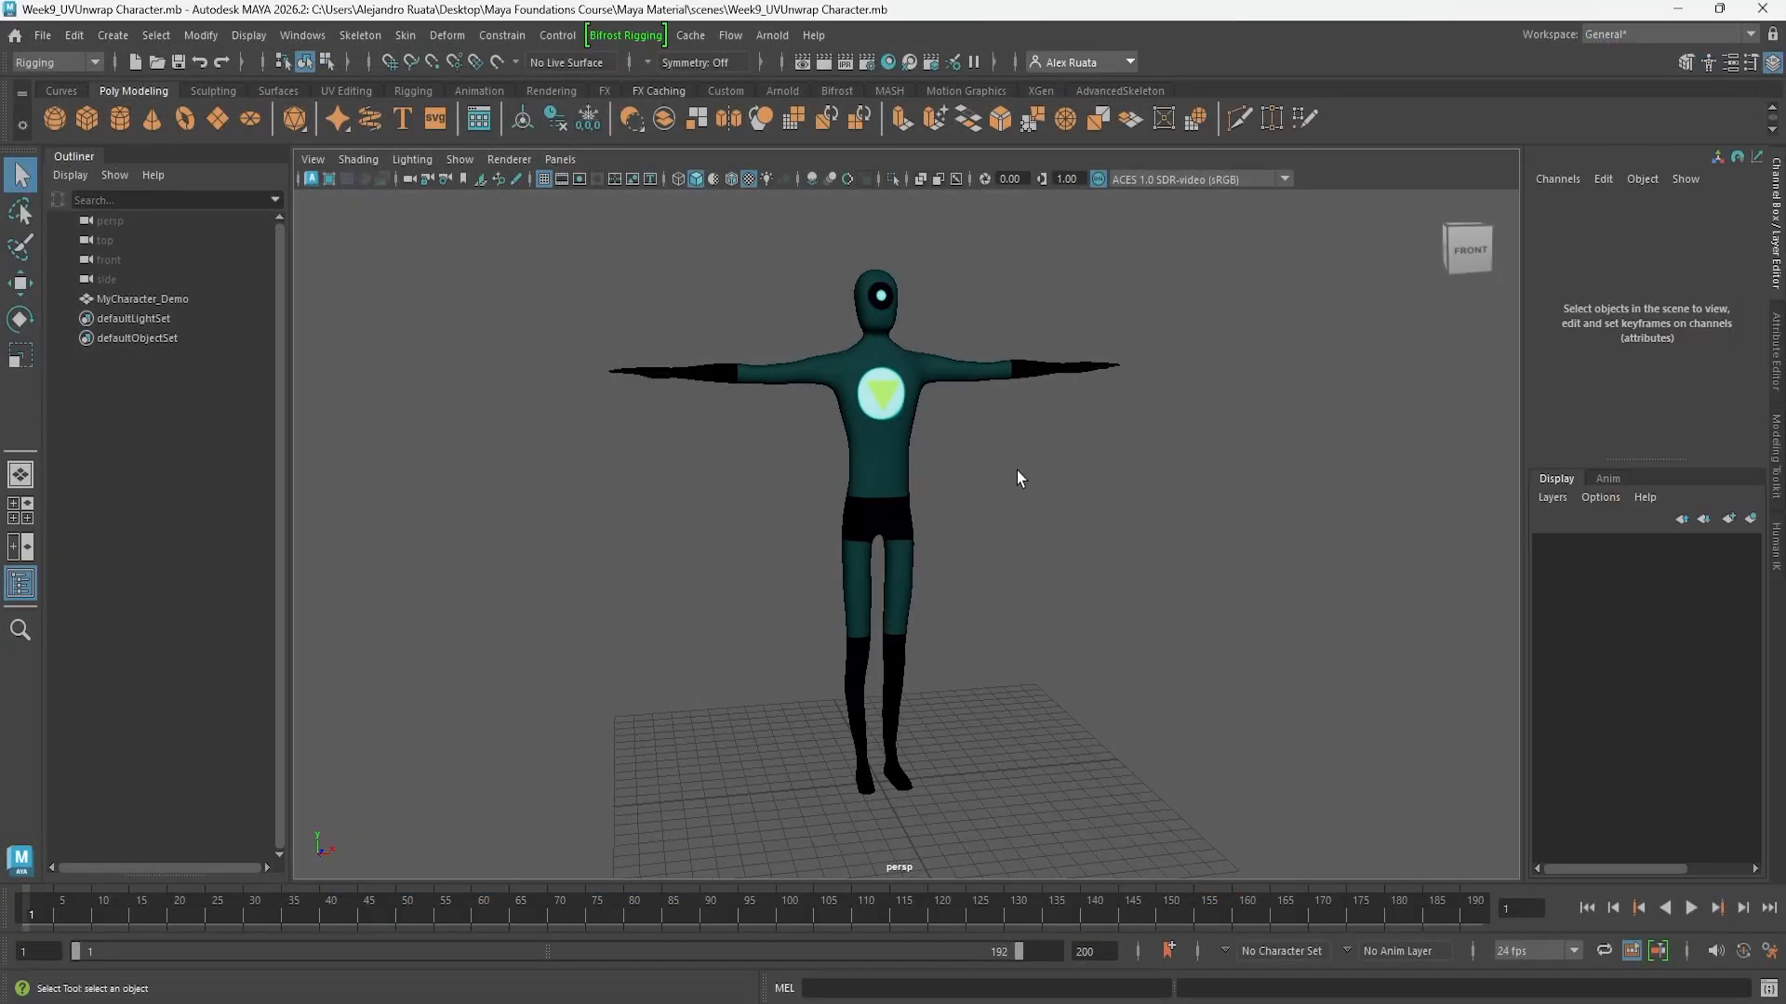
# In Maya, import the HumanBody.ma biped from the Sculpting Base Meshes examples as a size reference
pyautogui.keyDown('alt'); pyautogui.moveTo(1019, 455); pyautogui.dragTo(992, 517); pyautogui.keyUp('alt')
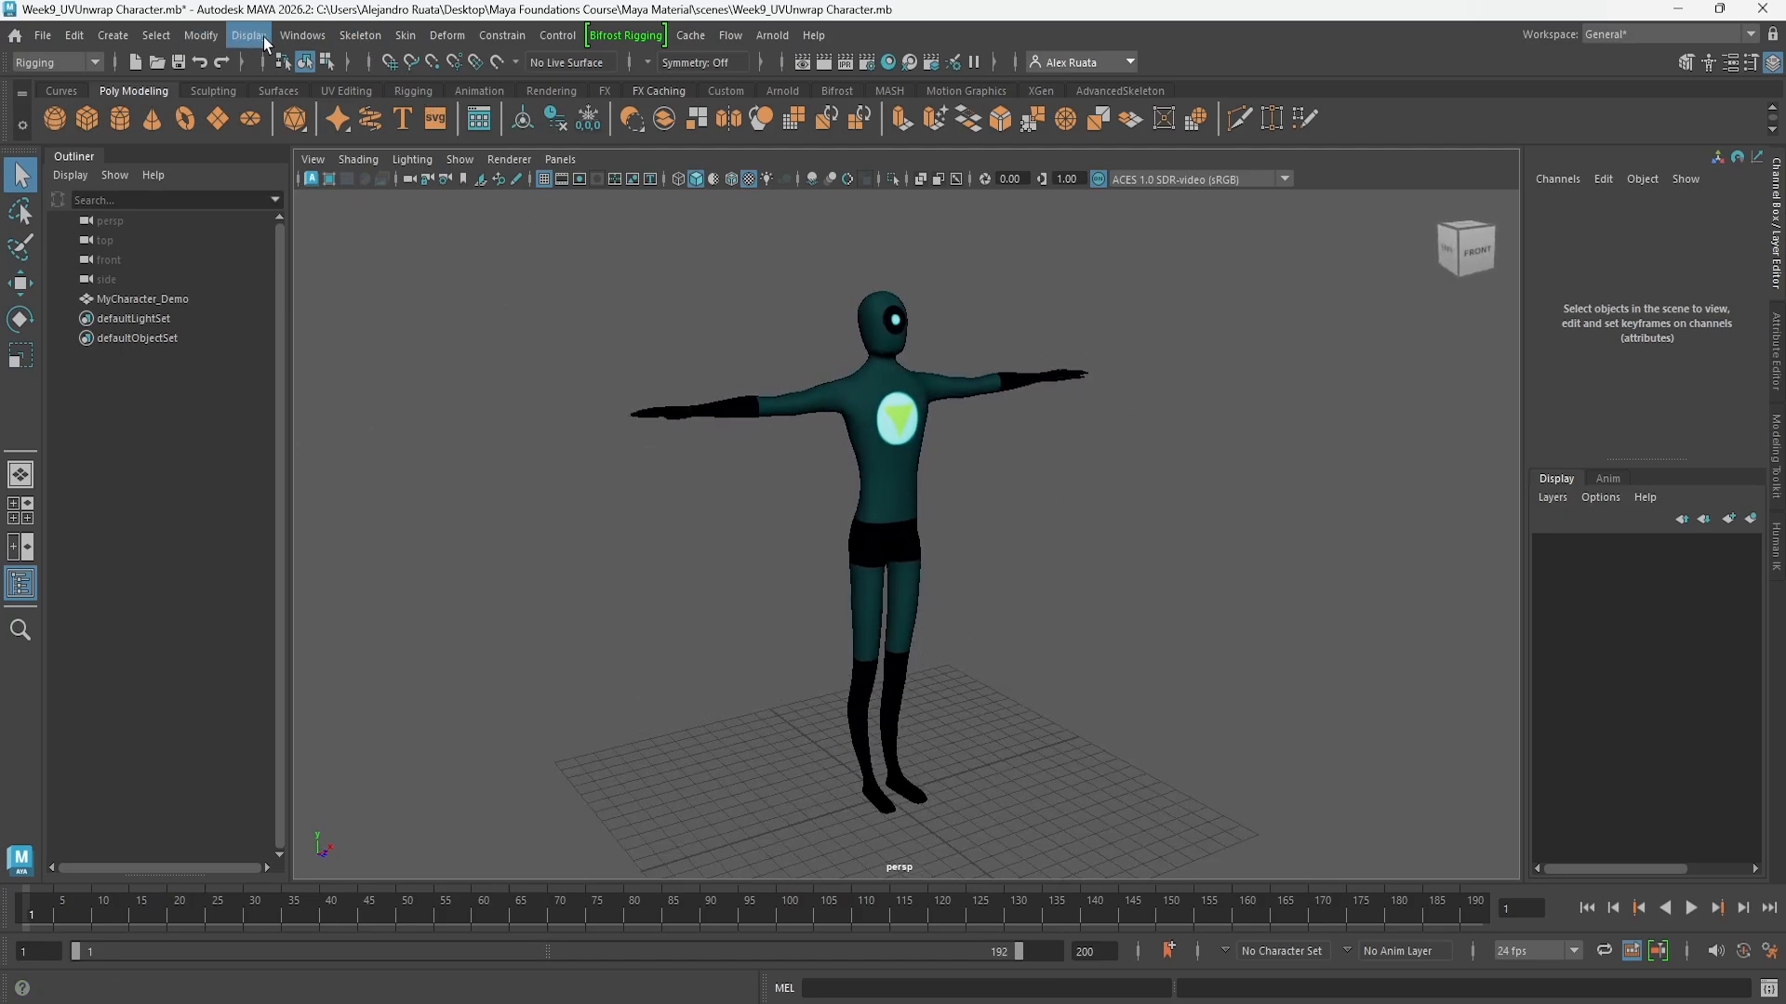
pyautogui.click(302, 36)
pyautogui.click(372, 377)
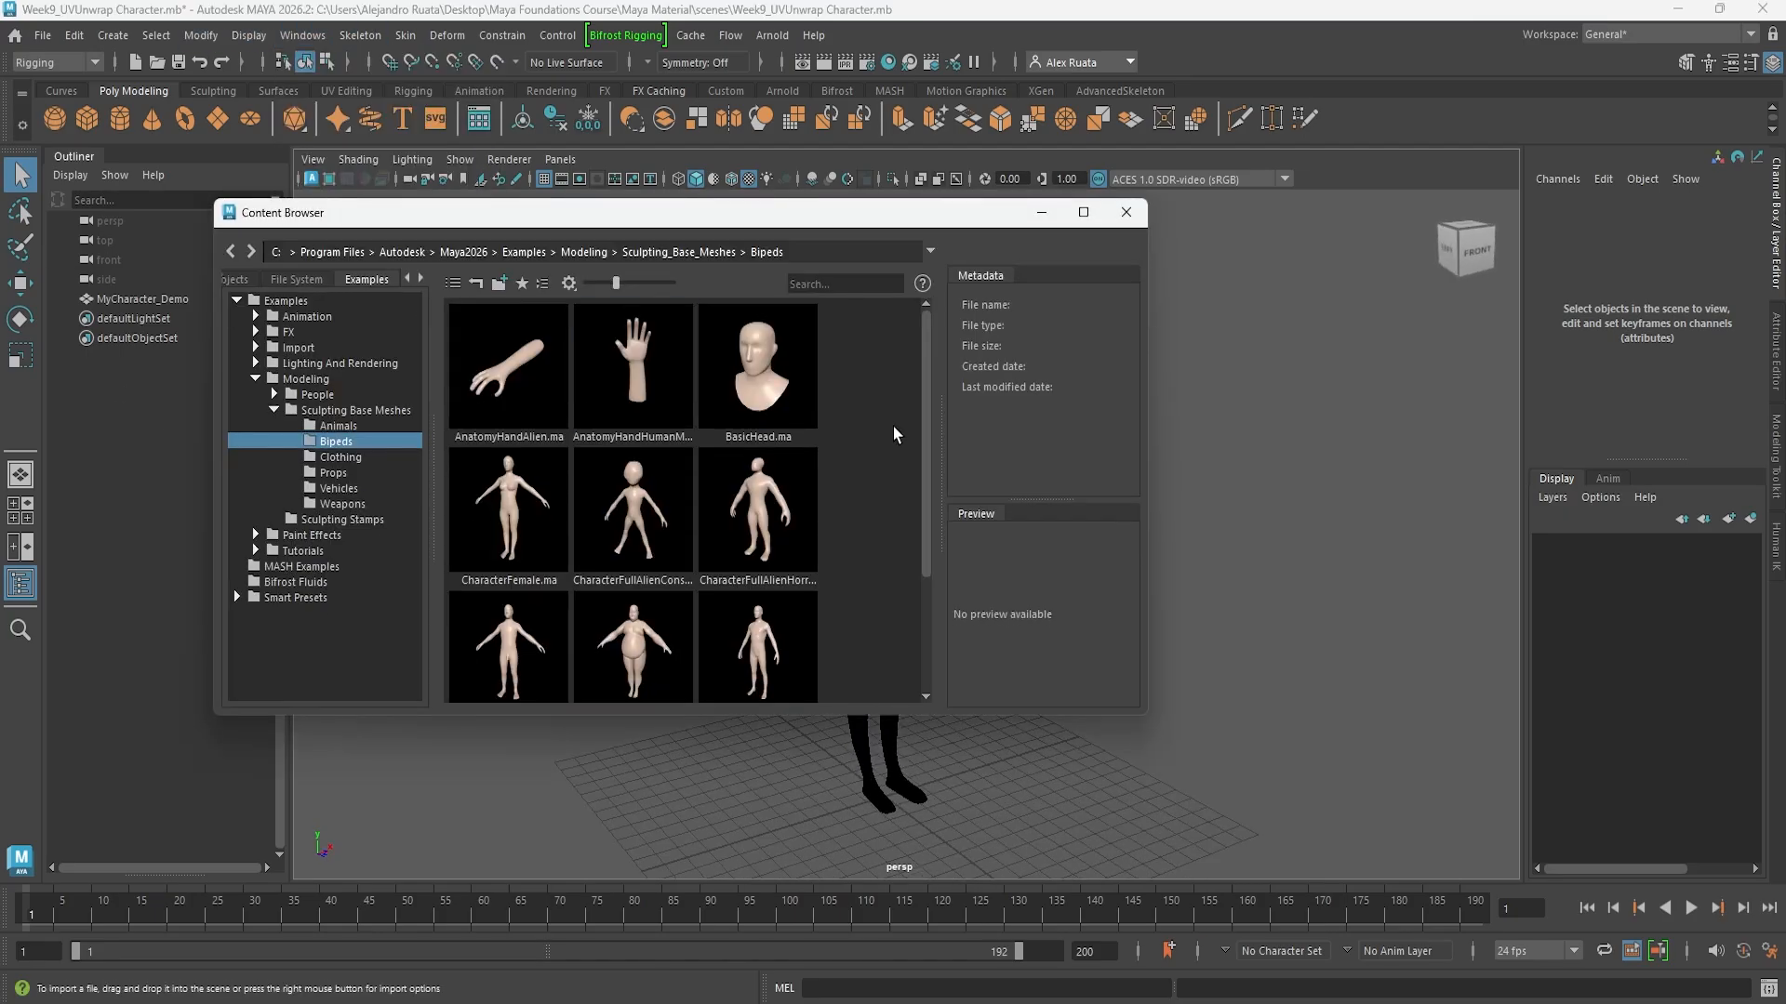
pyautogui.scroll(-2, 779, 642)
pyautogui.click(772, 520)
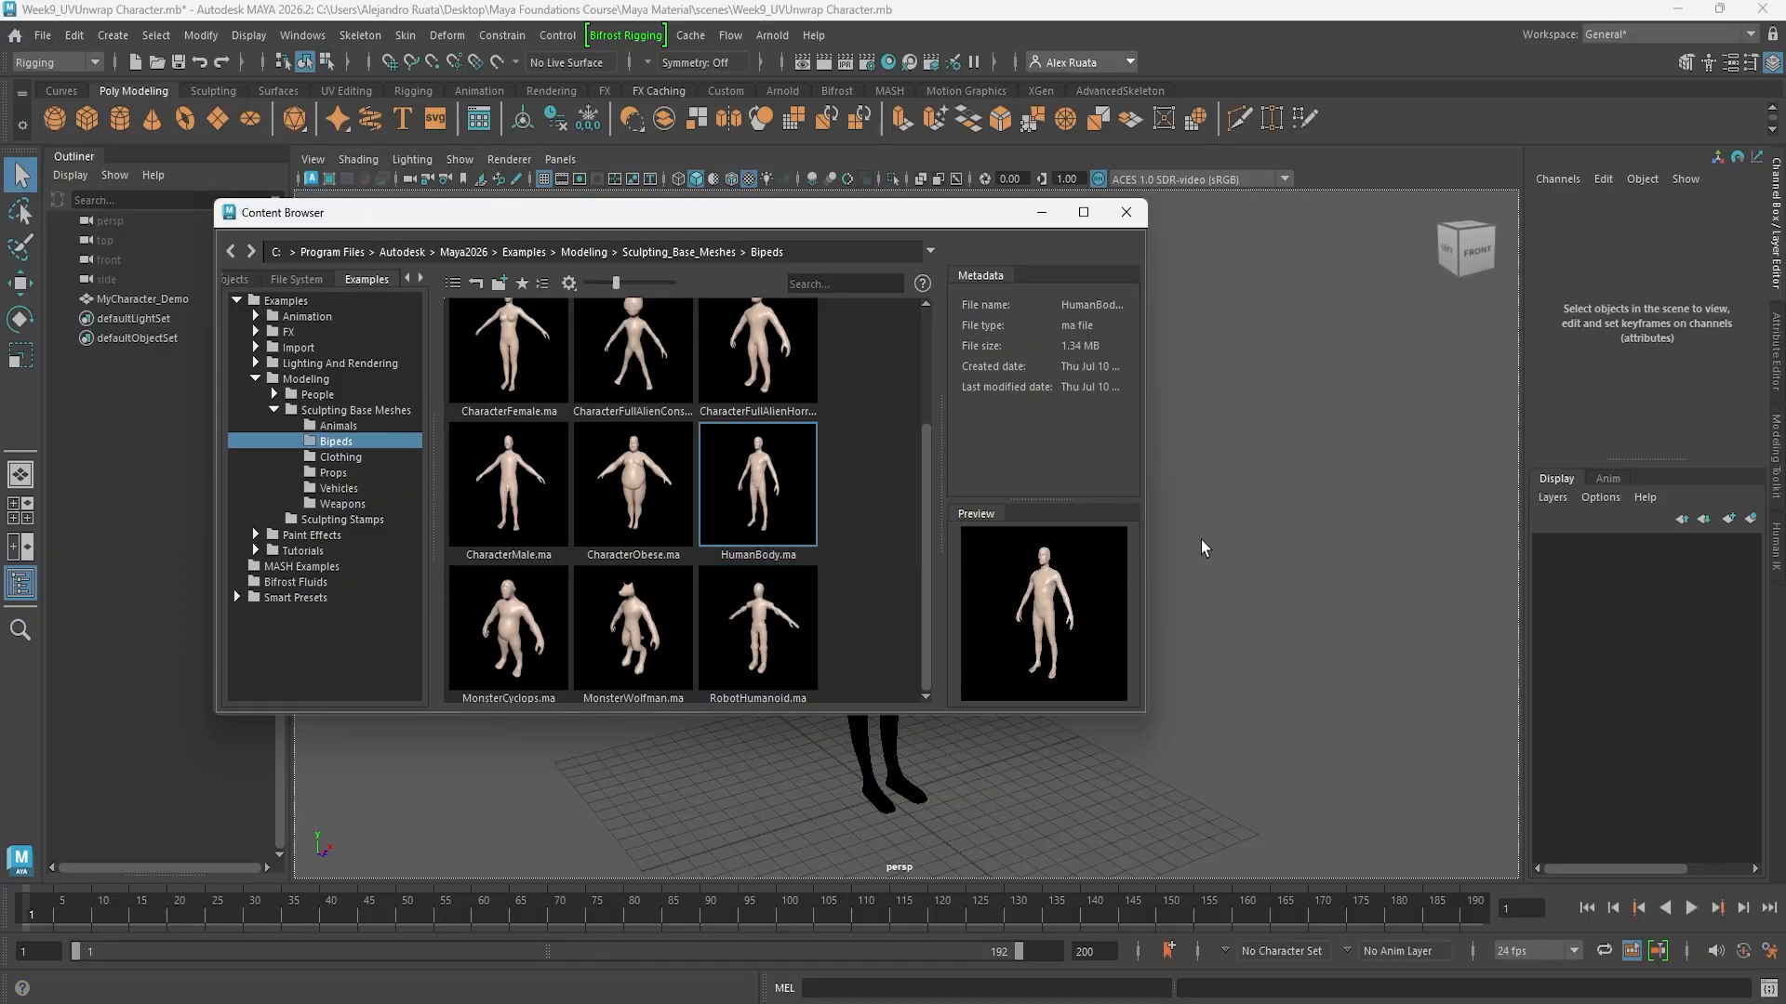
pyautogui.click(1124, 213)
# Scale MyCharacter_Demo uniformly to about 8.124 to match the human body's height, and delete the reference body
pyautogui.click(870, 447)
pyautogui.scroll(-5, 870, 449)
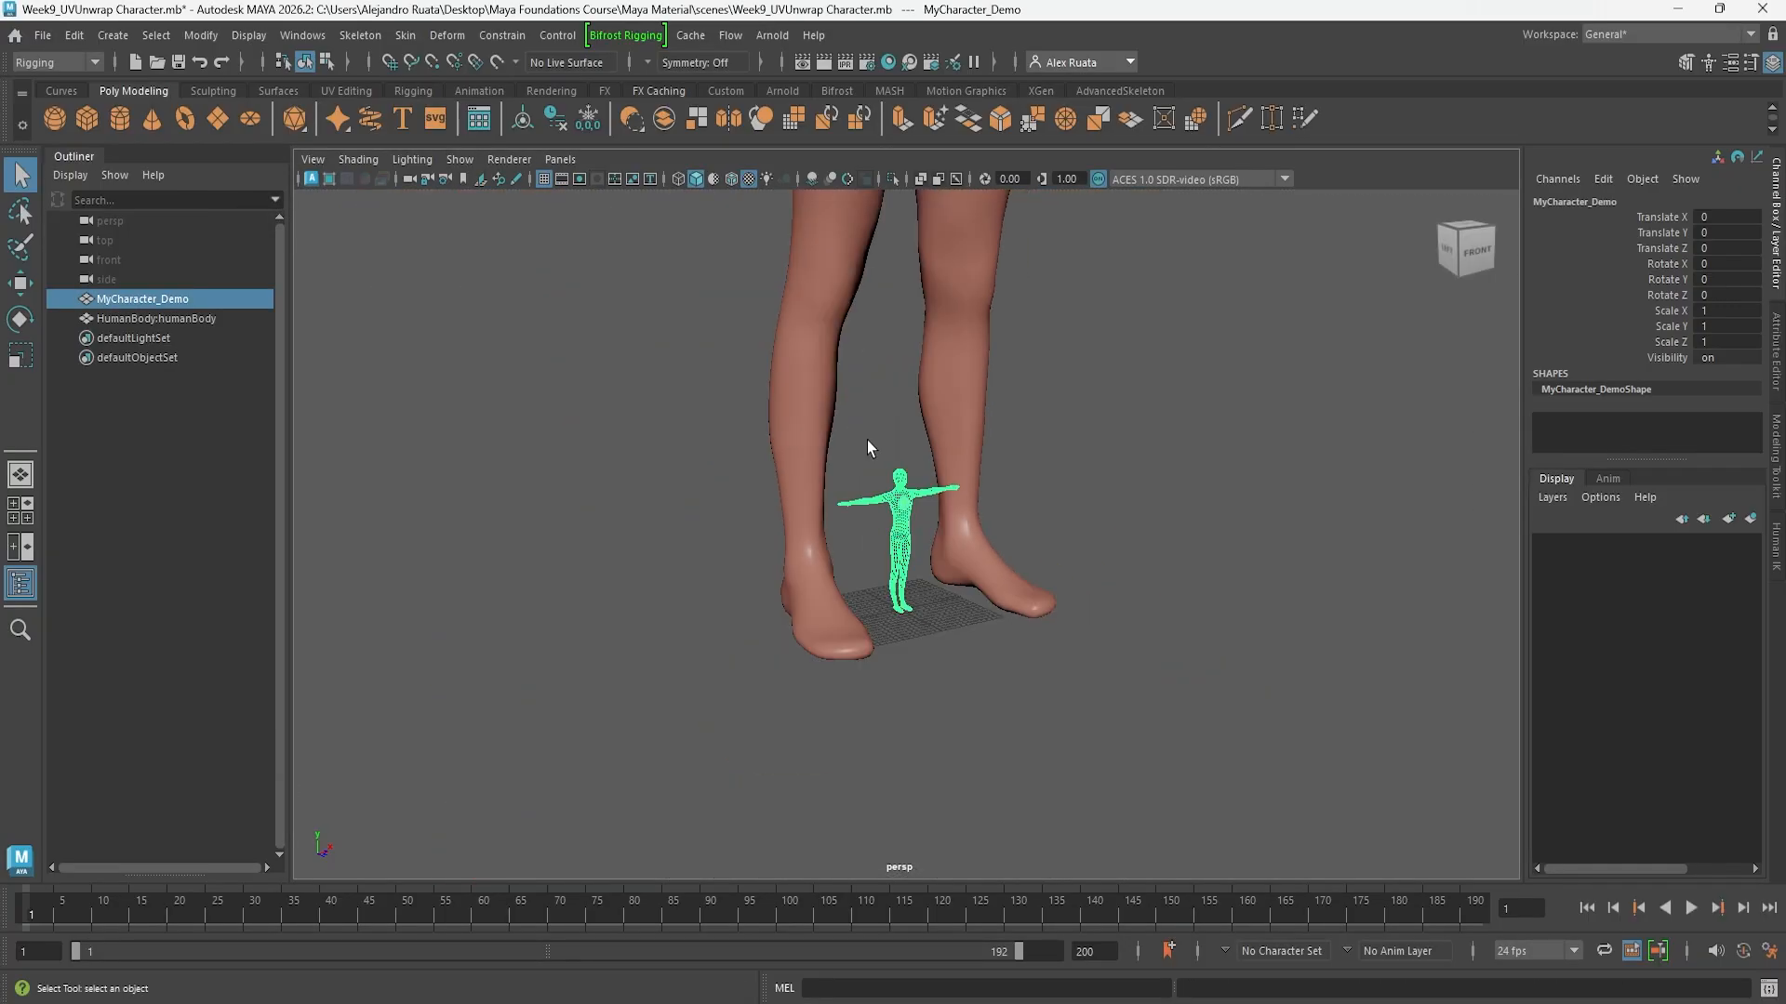
pyautogui.scroll(-4, 869, 447)
pyautogui.press('r')
pyautogui.moveTo(909, 598); pyautogui.dragTo(1223, 277)
pyautogui.click(873, 384)
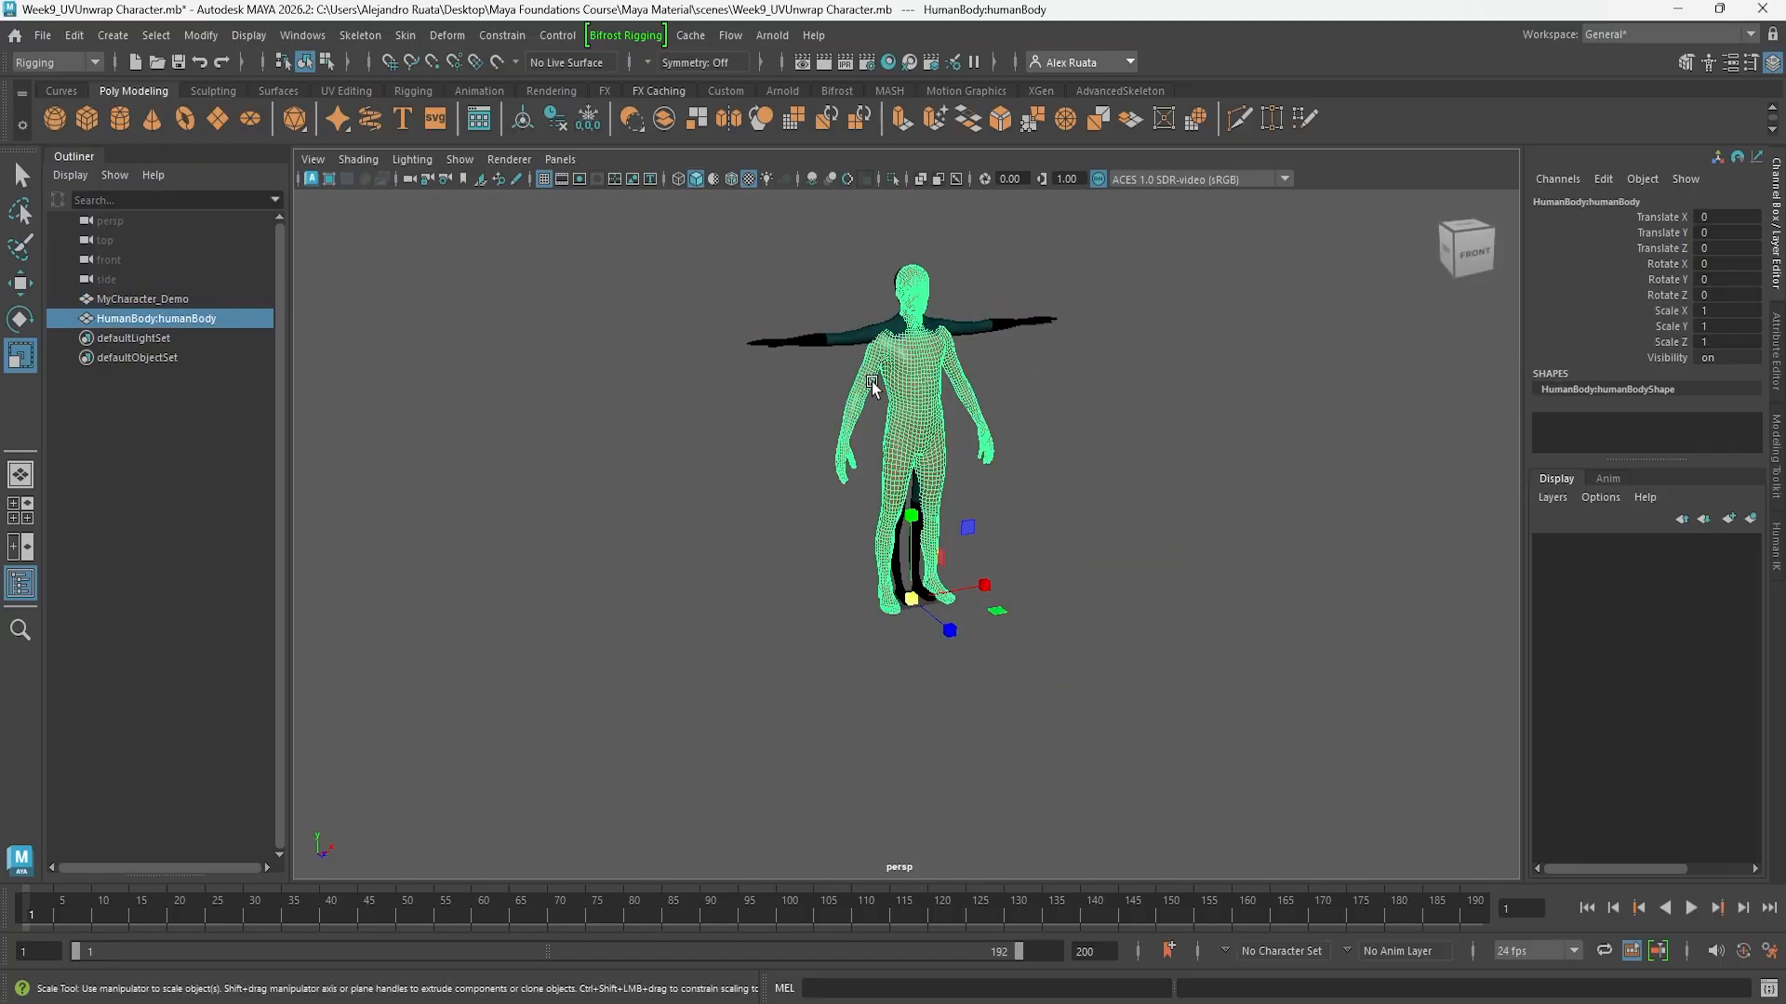
pyautogui.press('Delete')
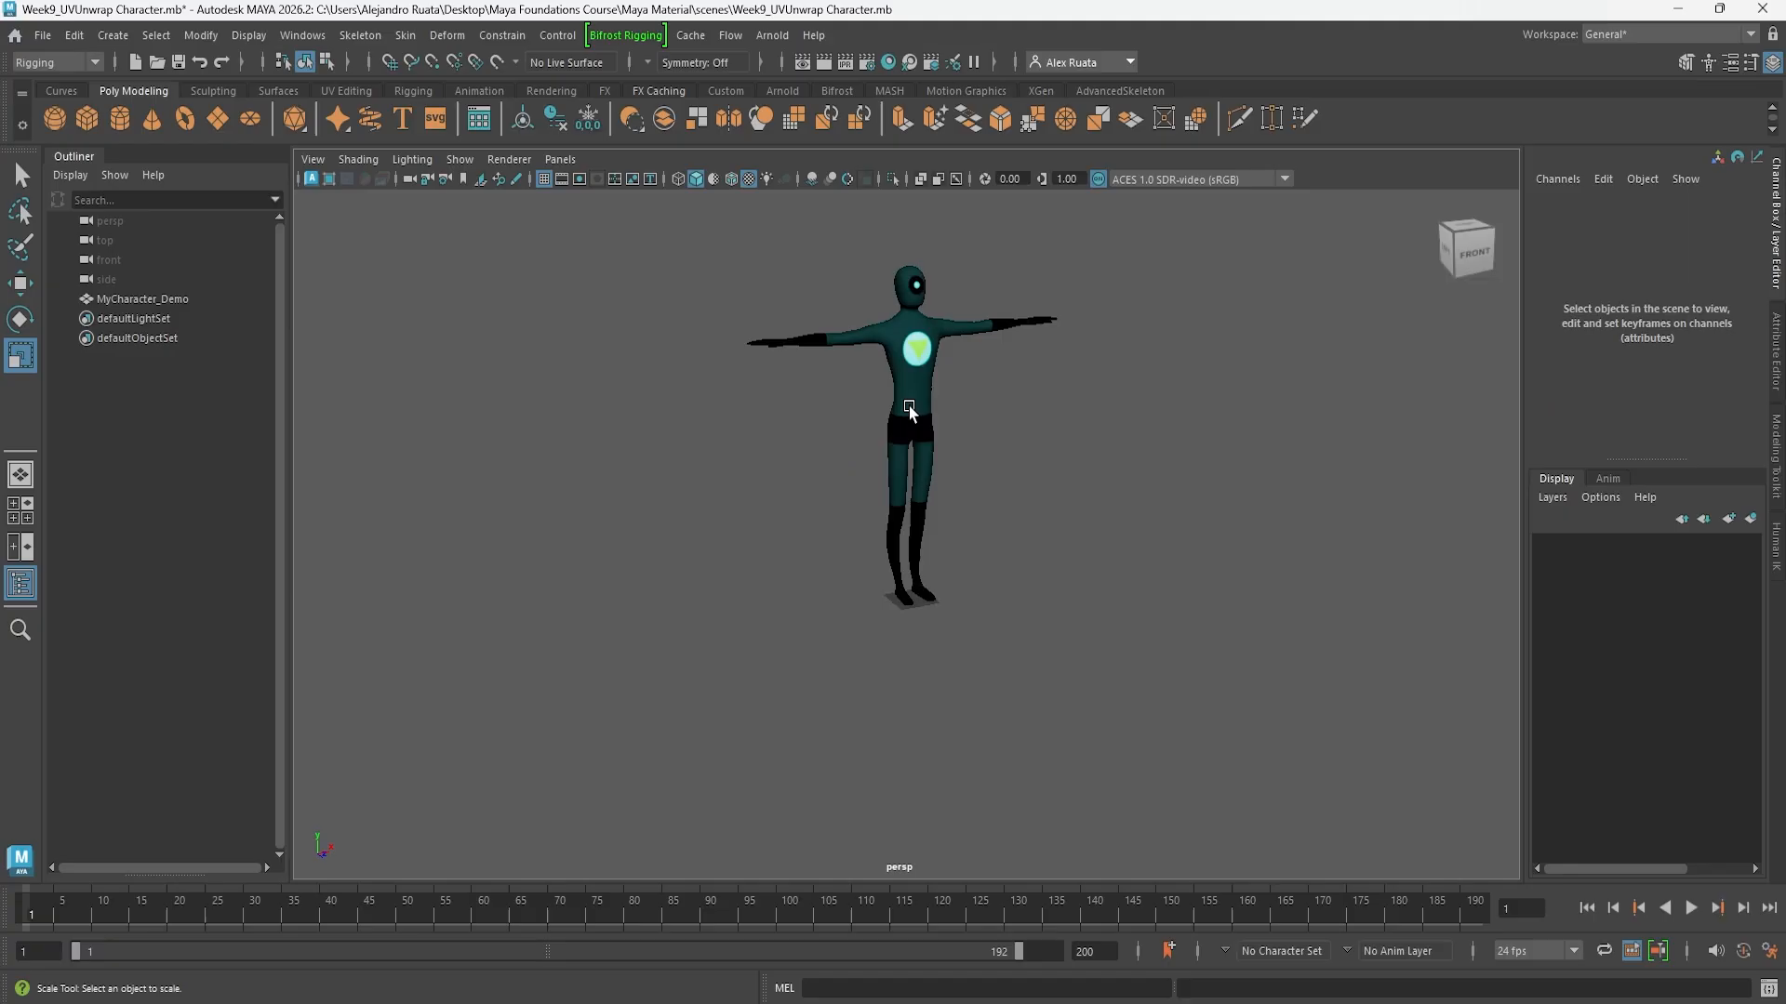
# Delete the construction history of MyCharacter_Demo and freeze its transformations
pyautogui.scroll(3, 912, 410)
pyautogui.keyDown('alt'); pyautogui.moveTo(903, 335); pyautogui.dragTo(898, 564, button='middle'); pyautogui.keyUp('alt')
pyautogui.moveTo(898, 564)
pyautogui.keyDown('alt'); pyautogui.mouseDown()
pyautogui.moveTo(780, 547)
pyautogui.moveTo(888, 555)
pyautogui.mouseUp(); pyautogui.keyUp('alt')
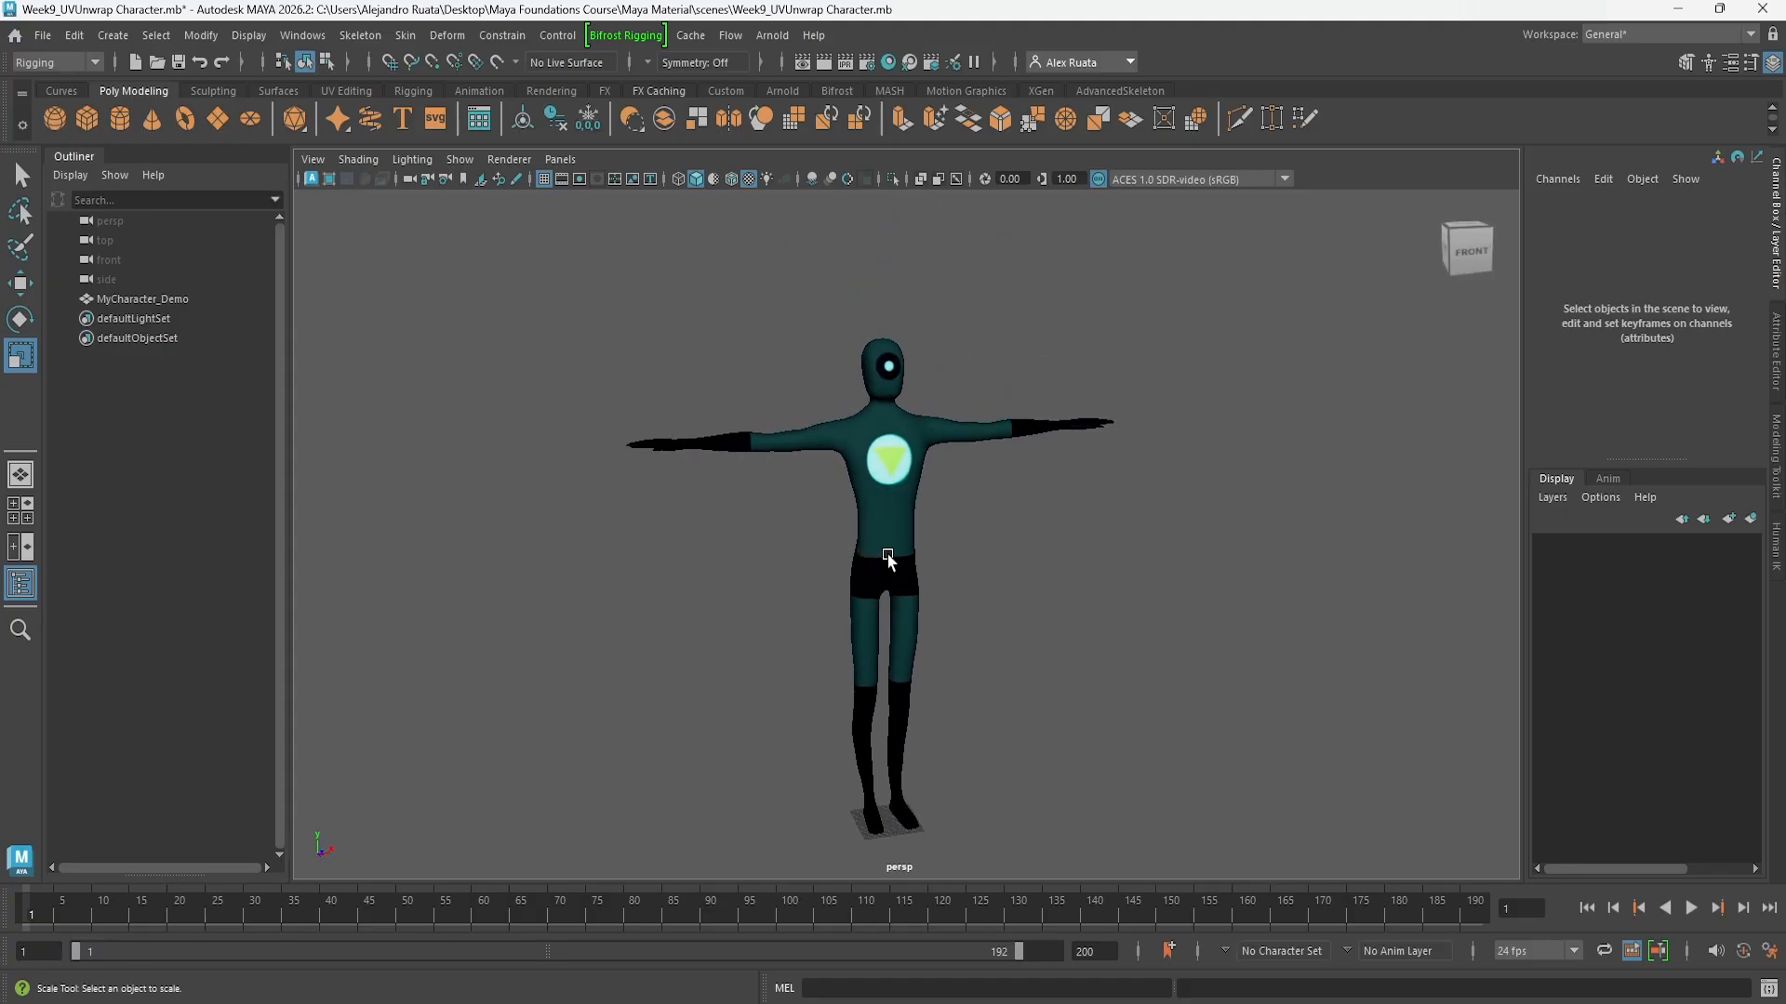
pyautogui.click(888, 555)
pyautogui.press('f')
pyautogui.click(74, 34)
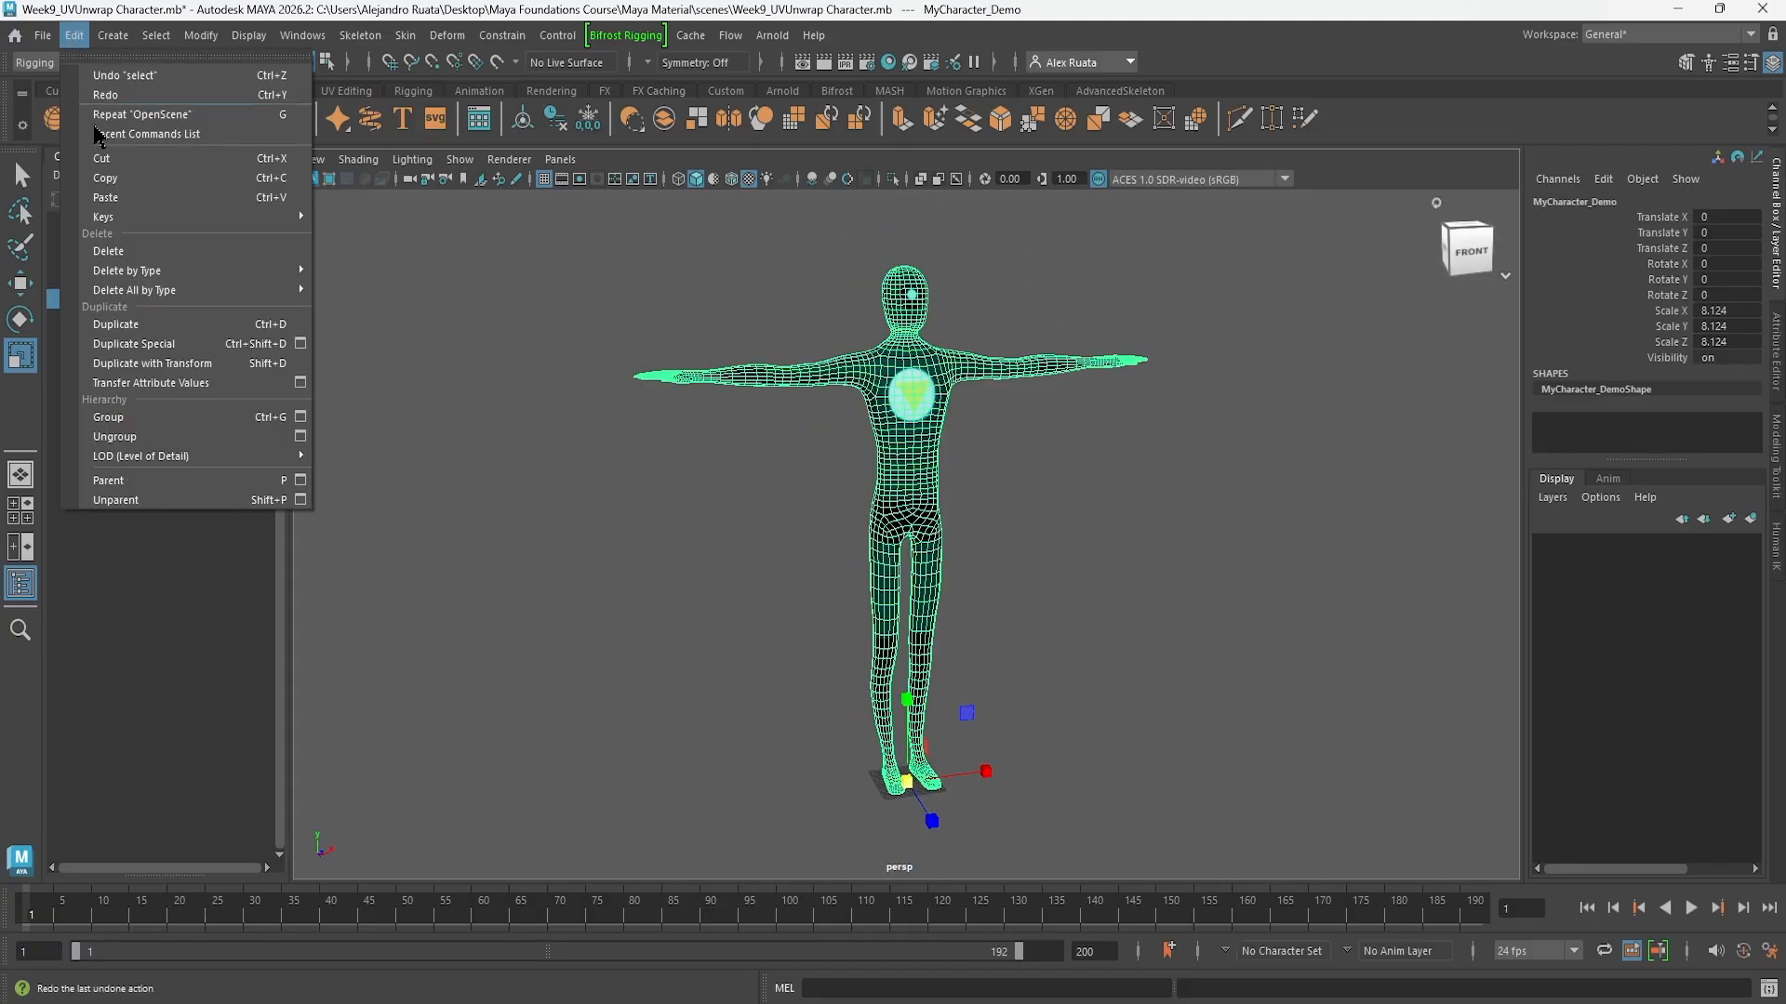
pyautogui.moveTo(279, 271)
pyautogui.click(361, 279)
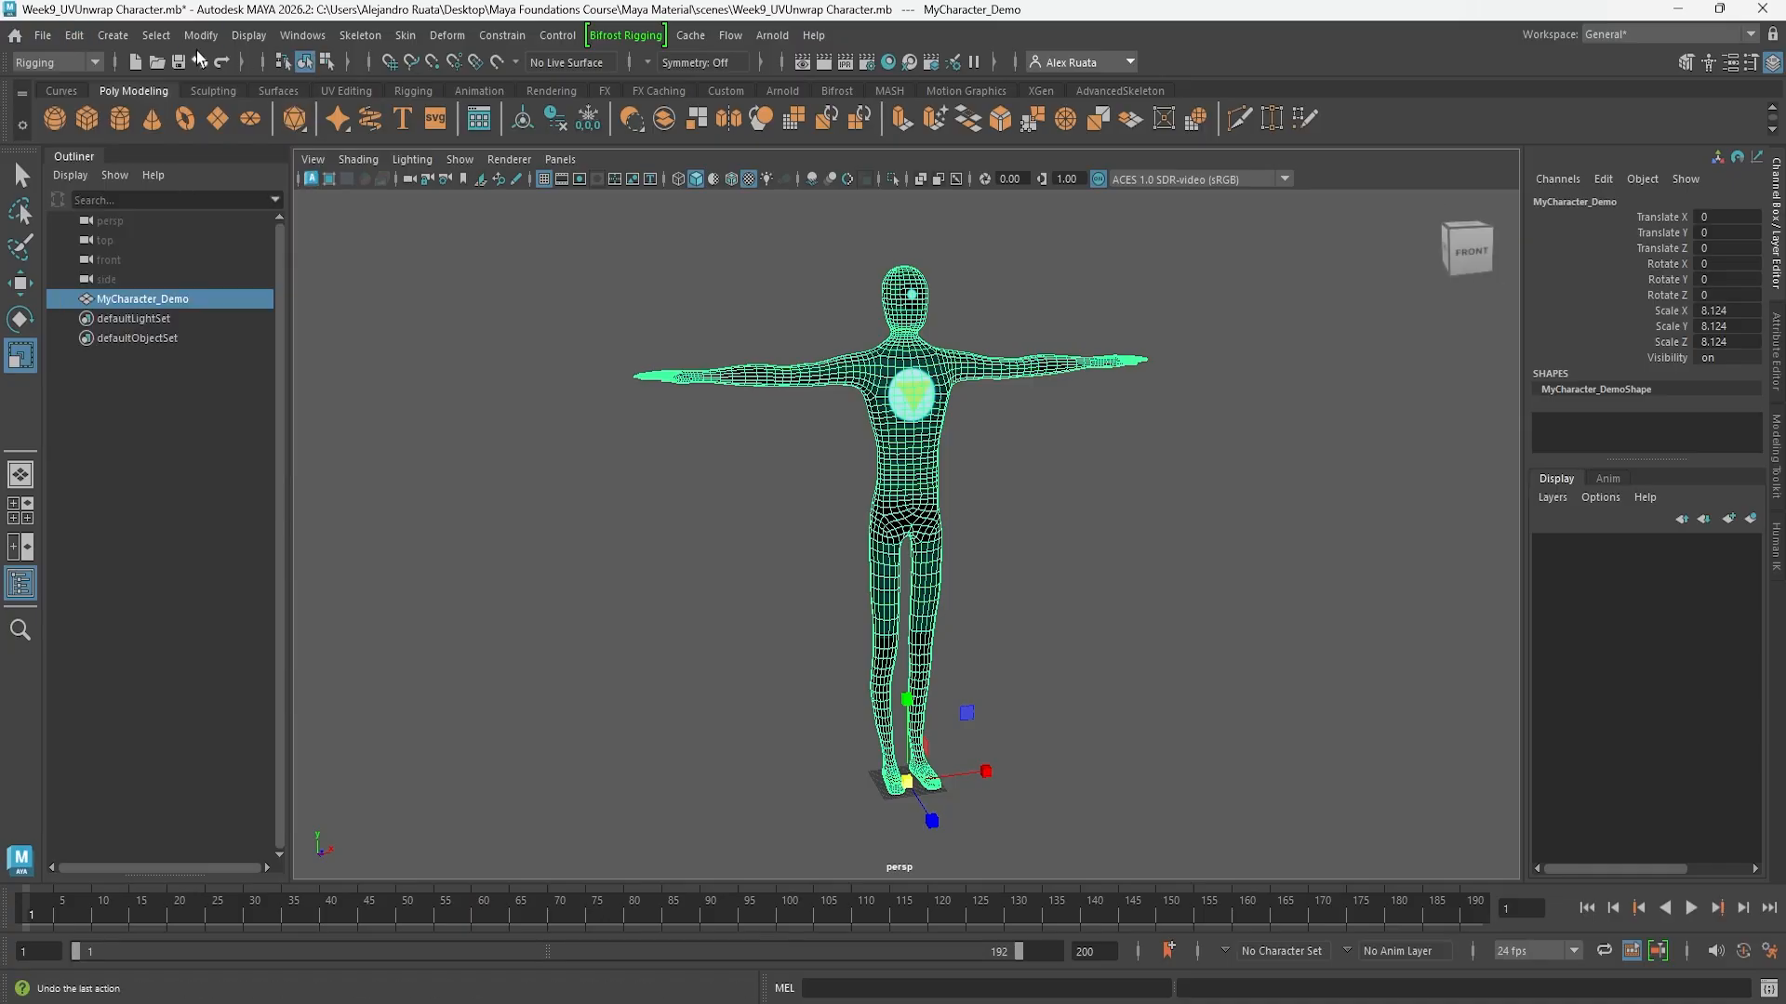
pyautogui.click(200, 35)
pyautogui.click(251, 125)
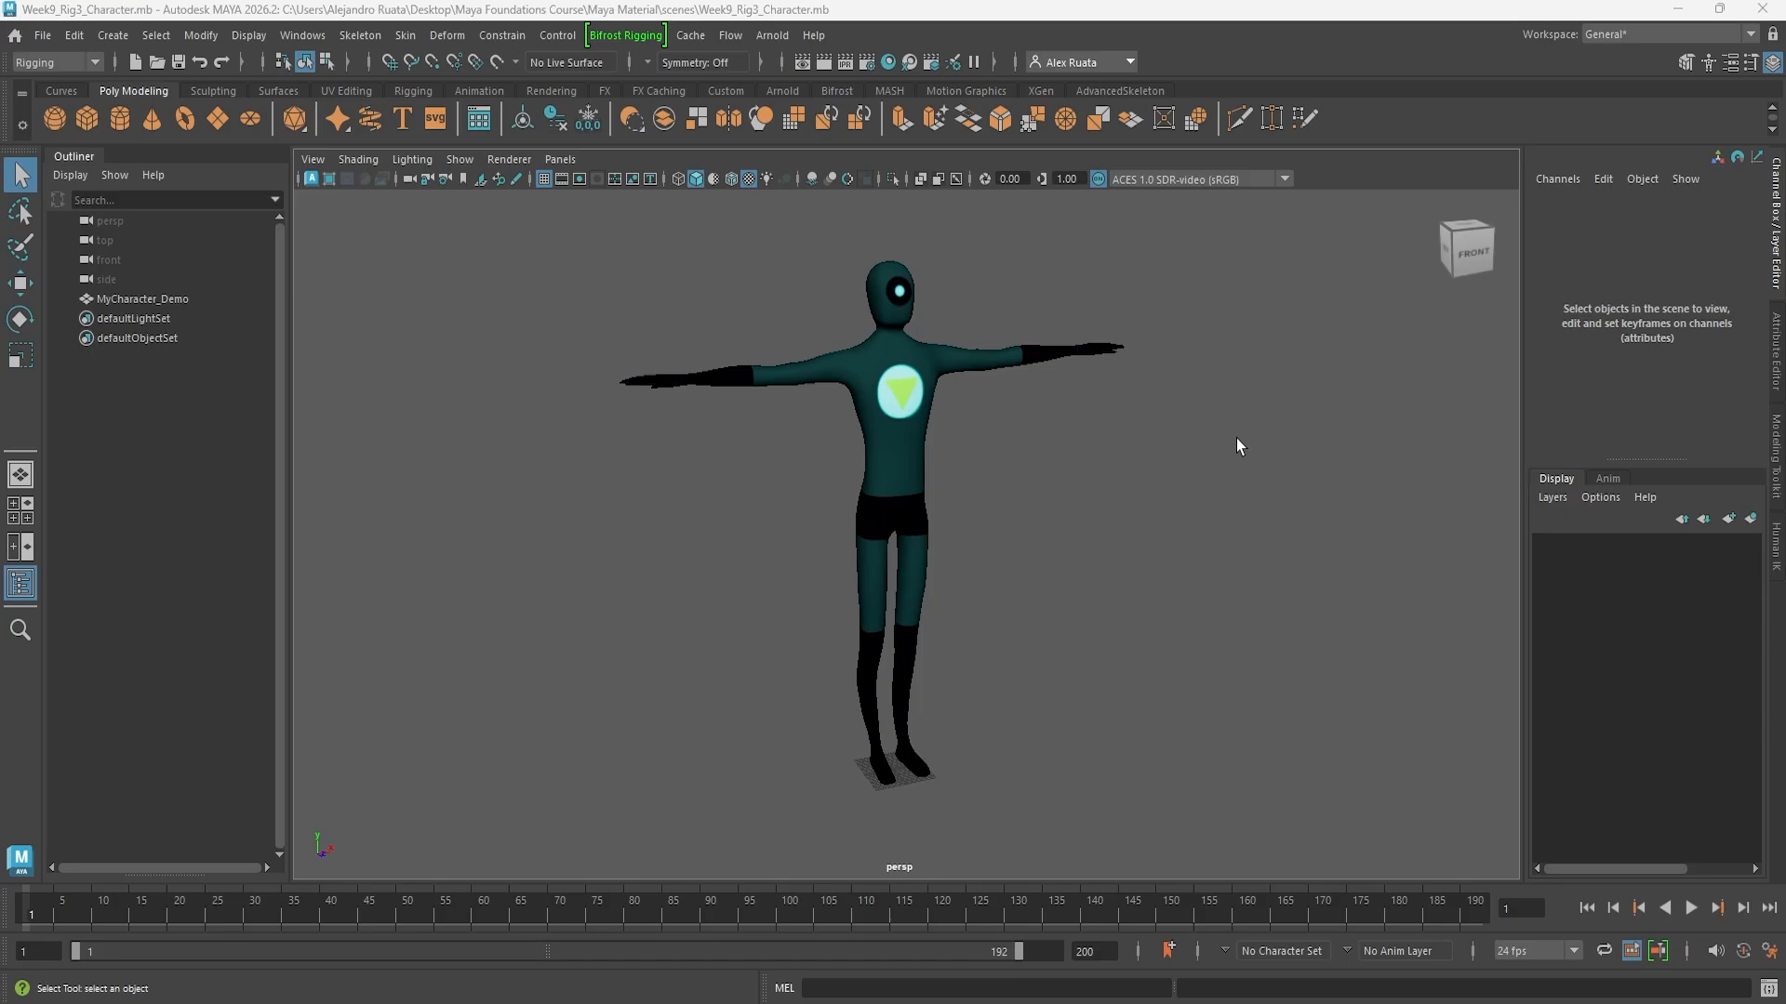
# Select the MyCharacter_Demo mesh and open the AdvancedSkeleton tool
pyautogui.press('ctrl')
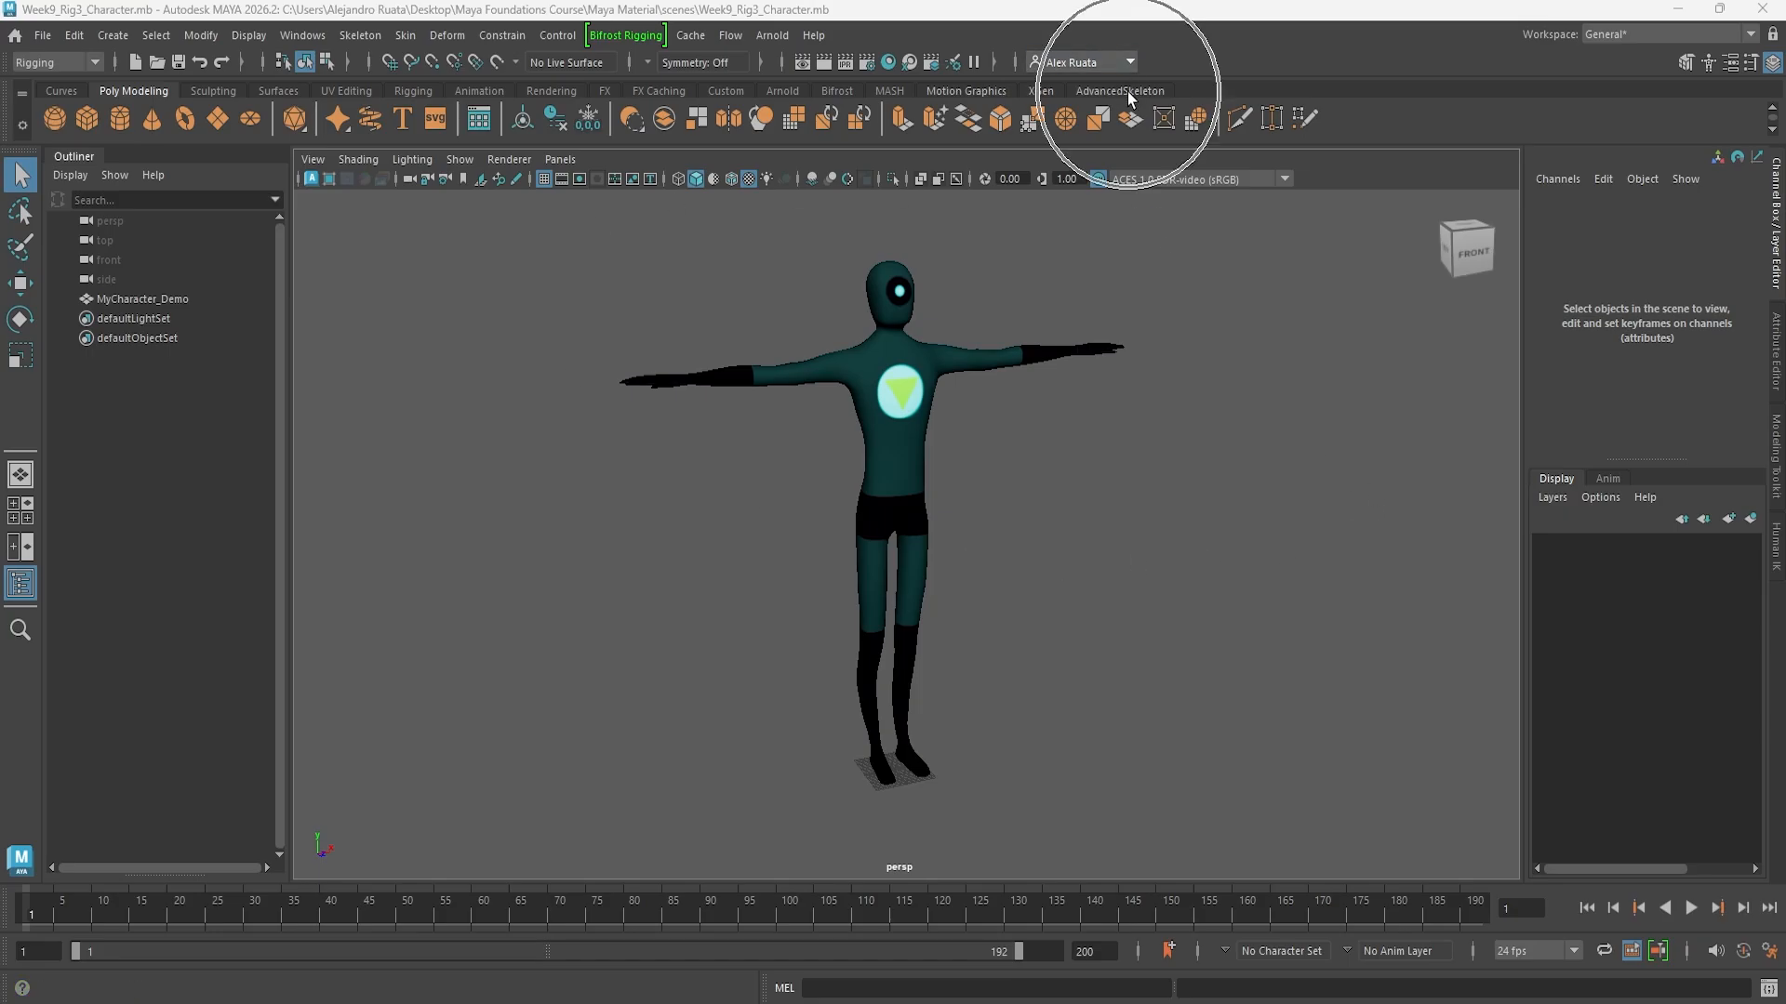
pyautogui.press('ctrl')
pyautogui.press('ctrl')
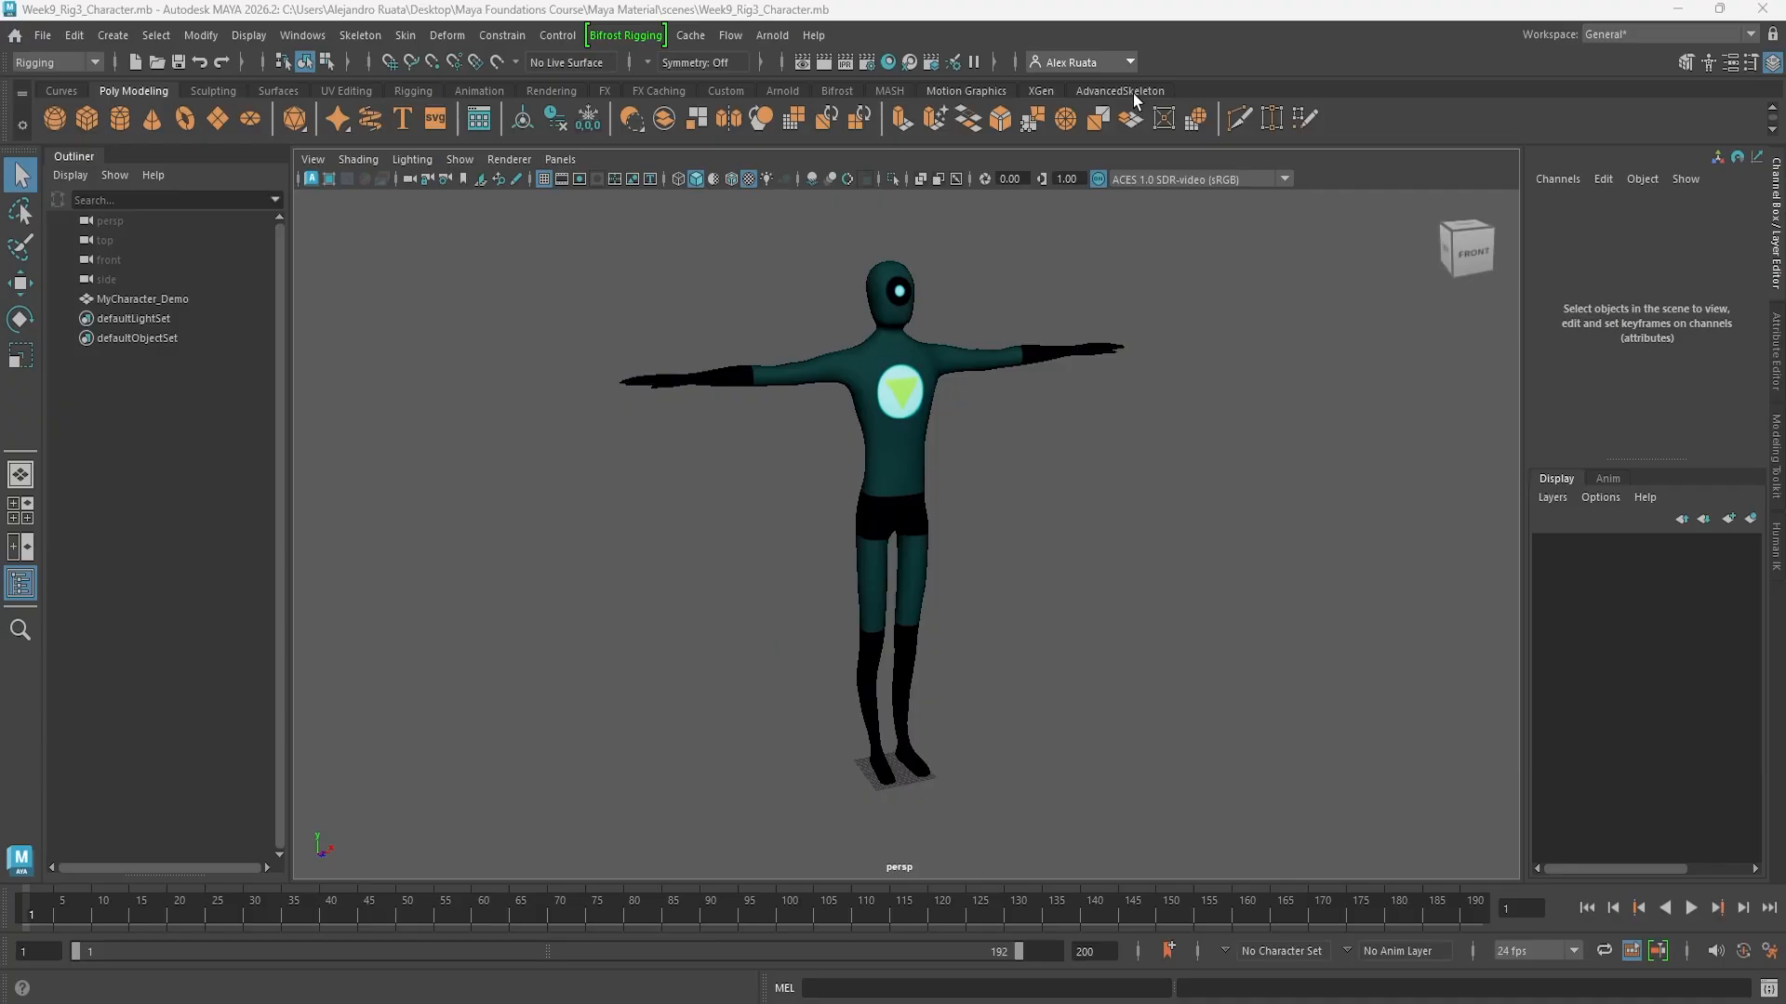
pyautogui.click(1132, 91)
pyautogui.click(912, 365)
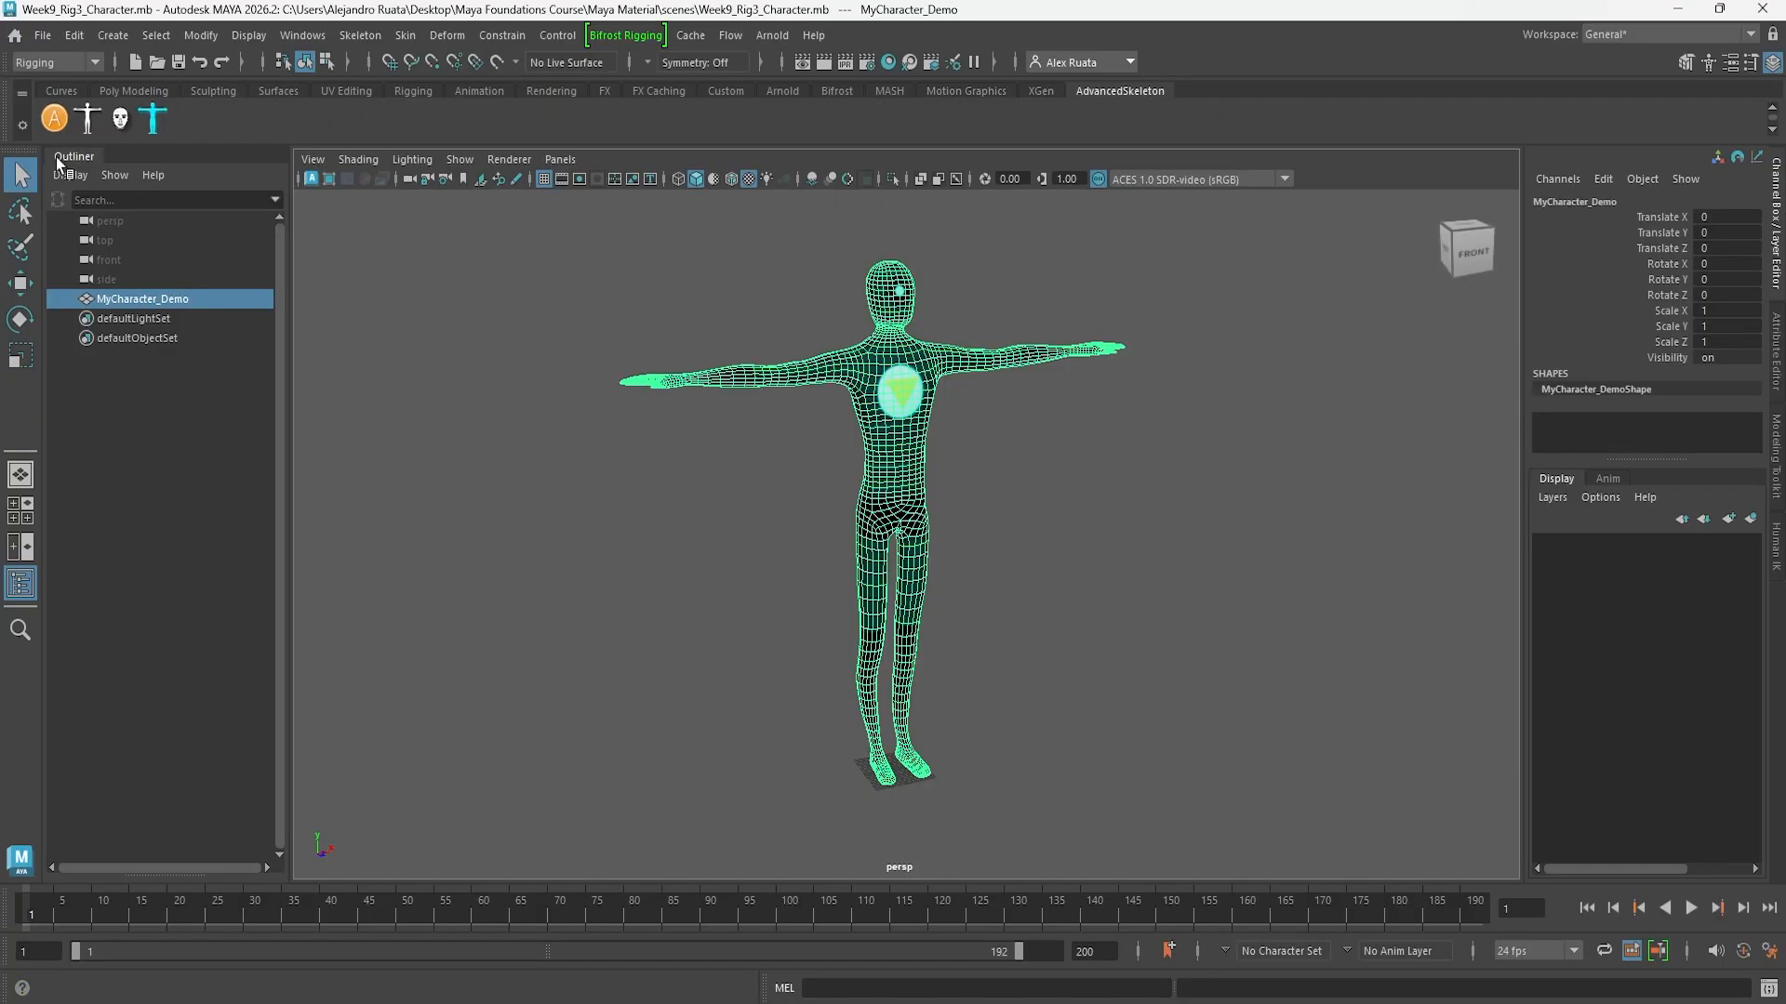
pyautogui.press('ctrl')
pyautogui.press('ctrl')
pyautogui.press('ctrl')
pyautogui.click(57, 129)
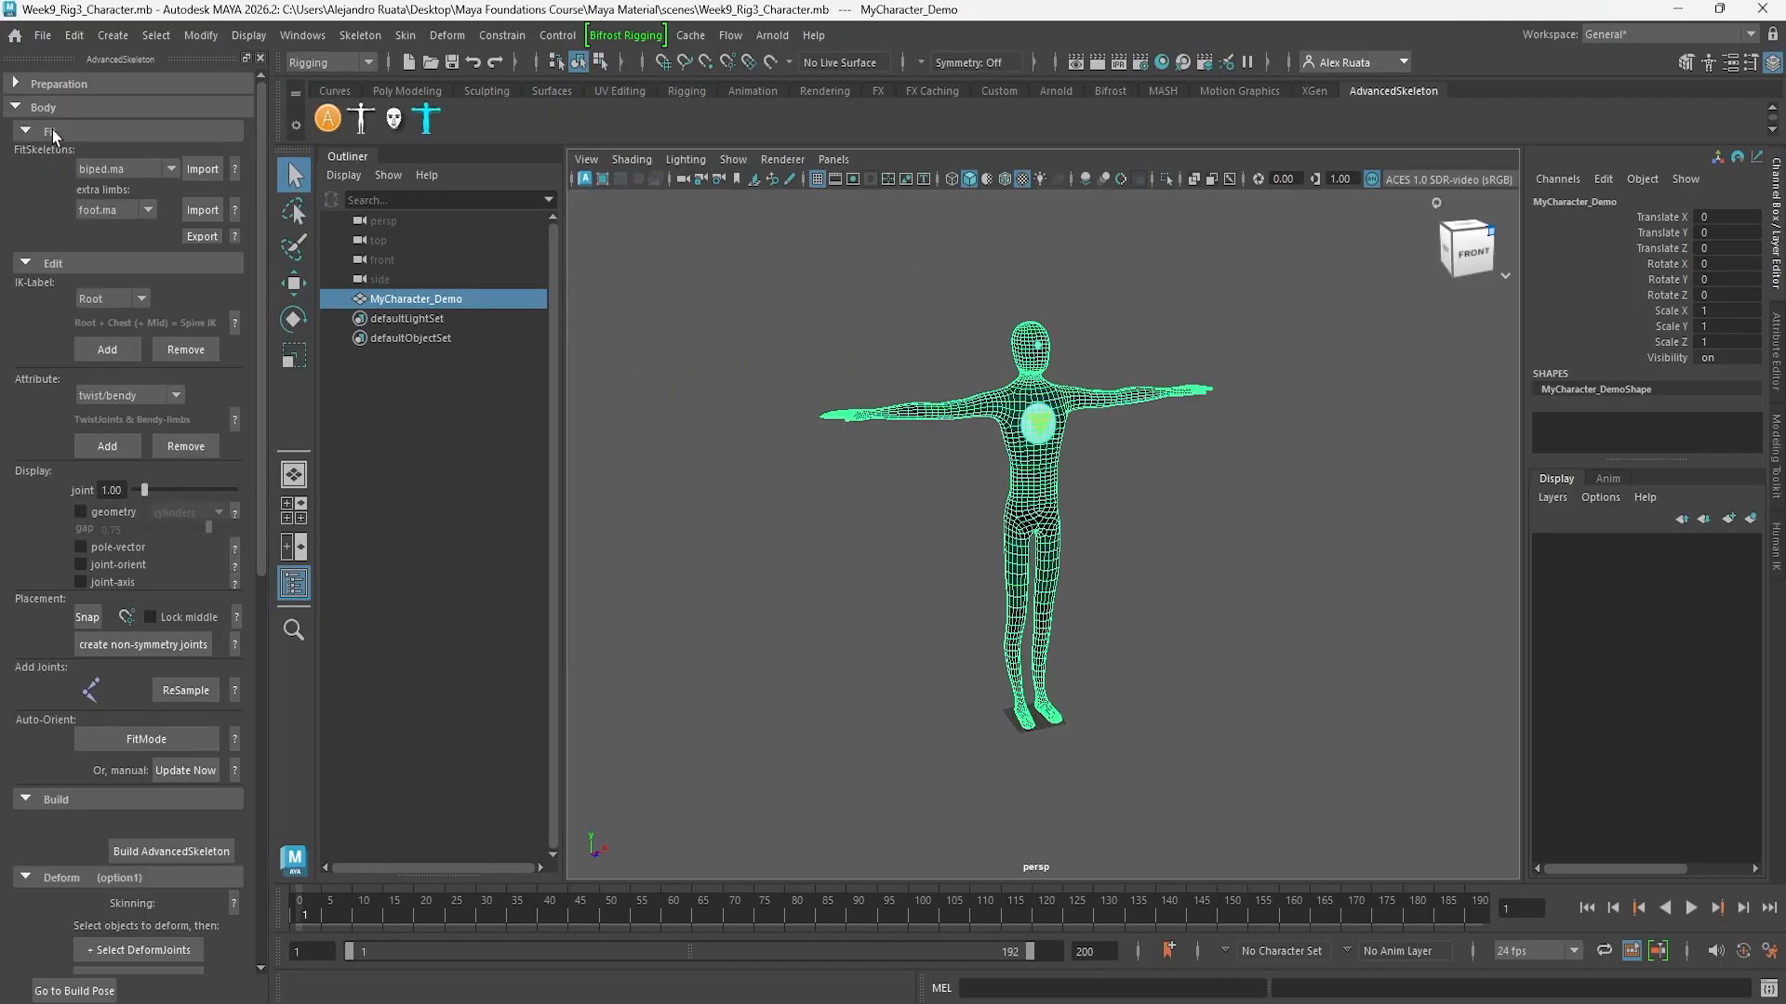
# Collapse the Body section, expand the Model options under Preparation and read the help on cleaning the model
pyautogui.click(20, 109)
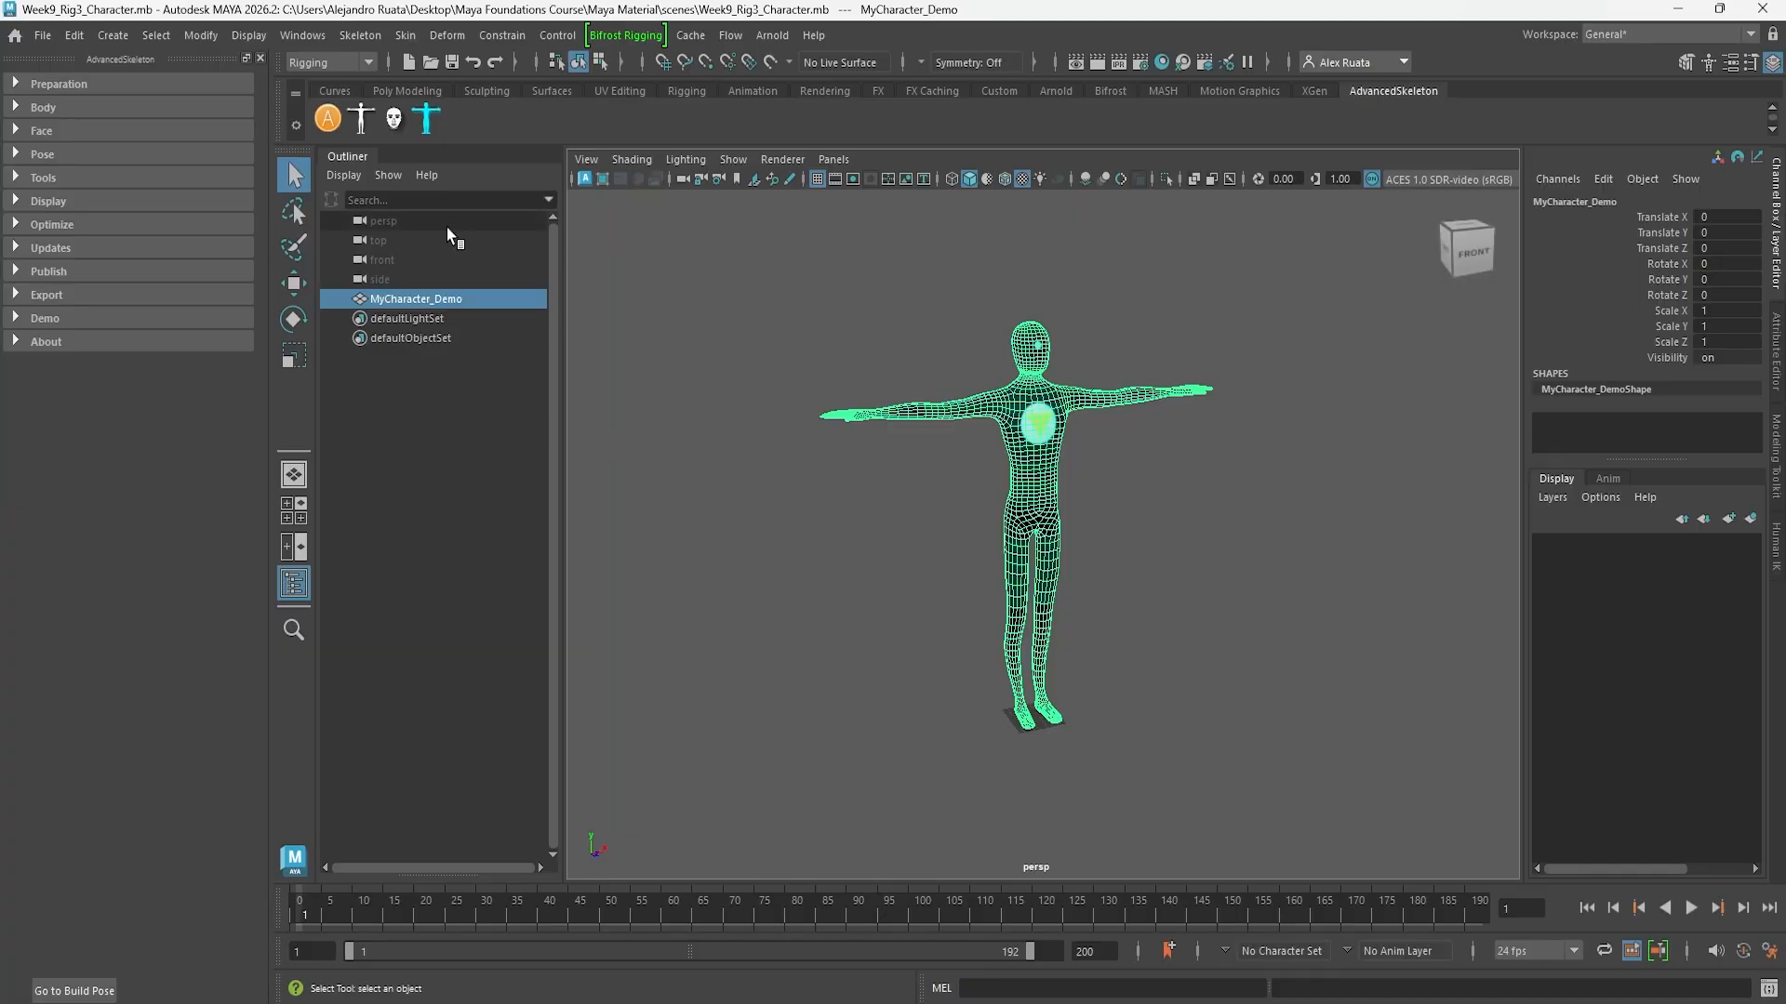
pyautogui.click(14, 83)
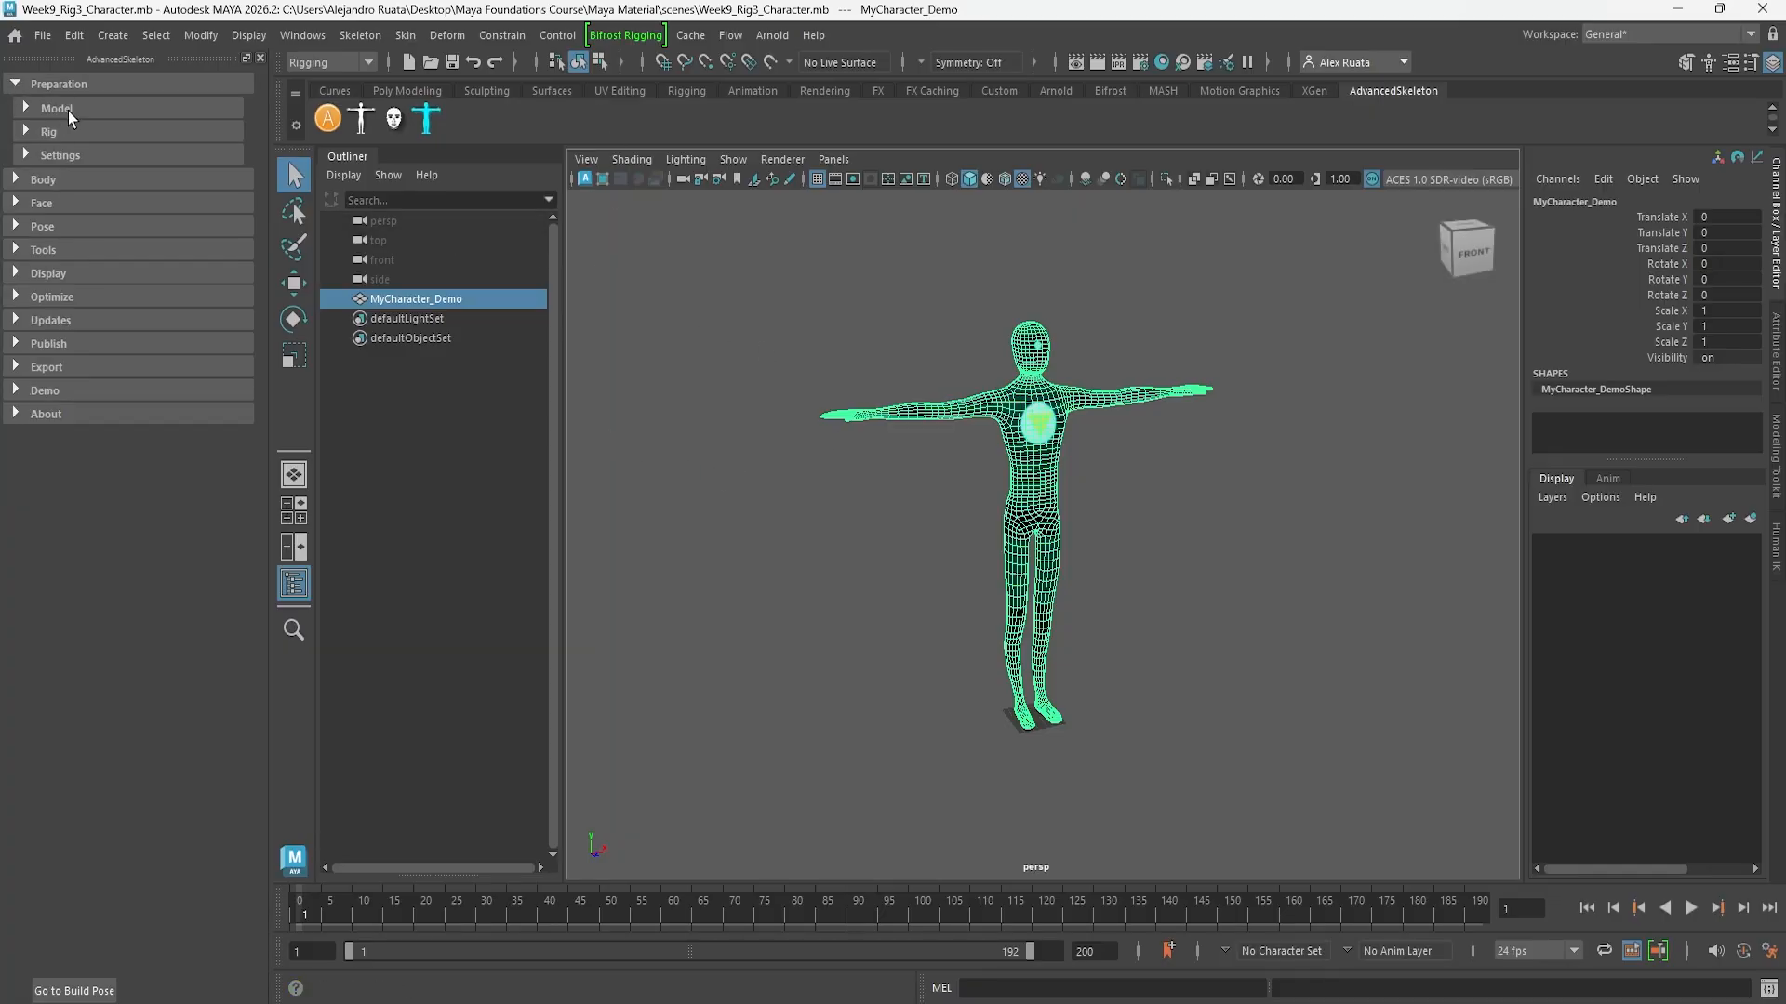
pyautogui.click(28, 110)
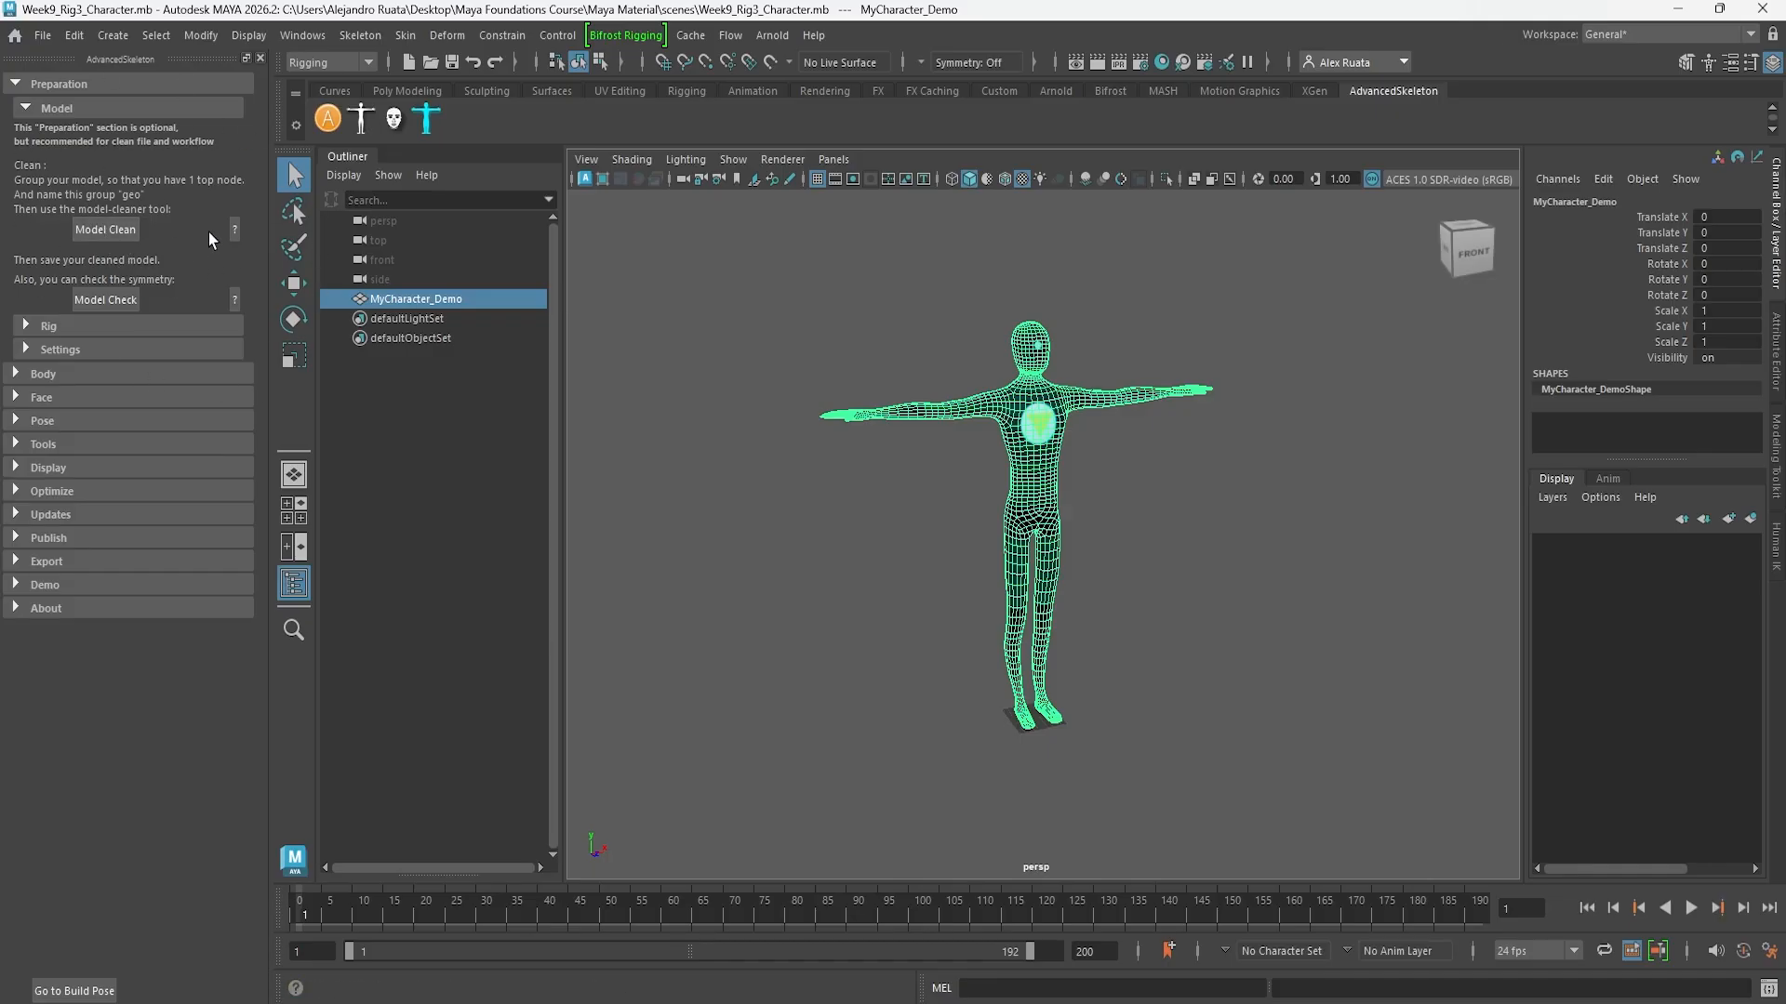
pyautogui.click(235, 229)
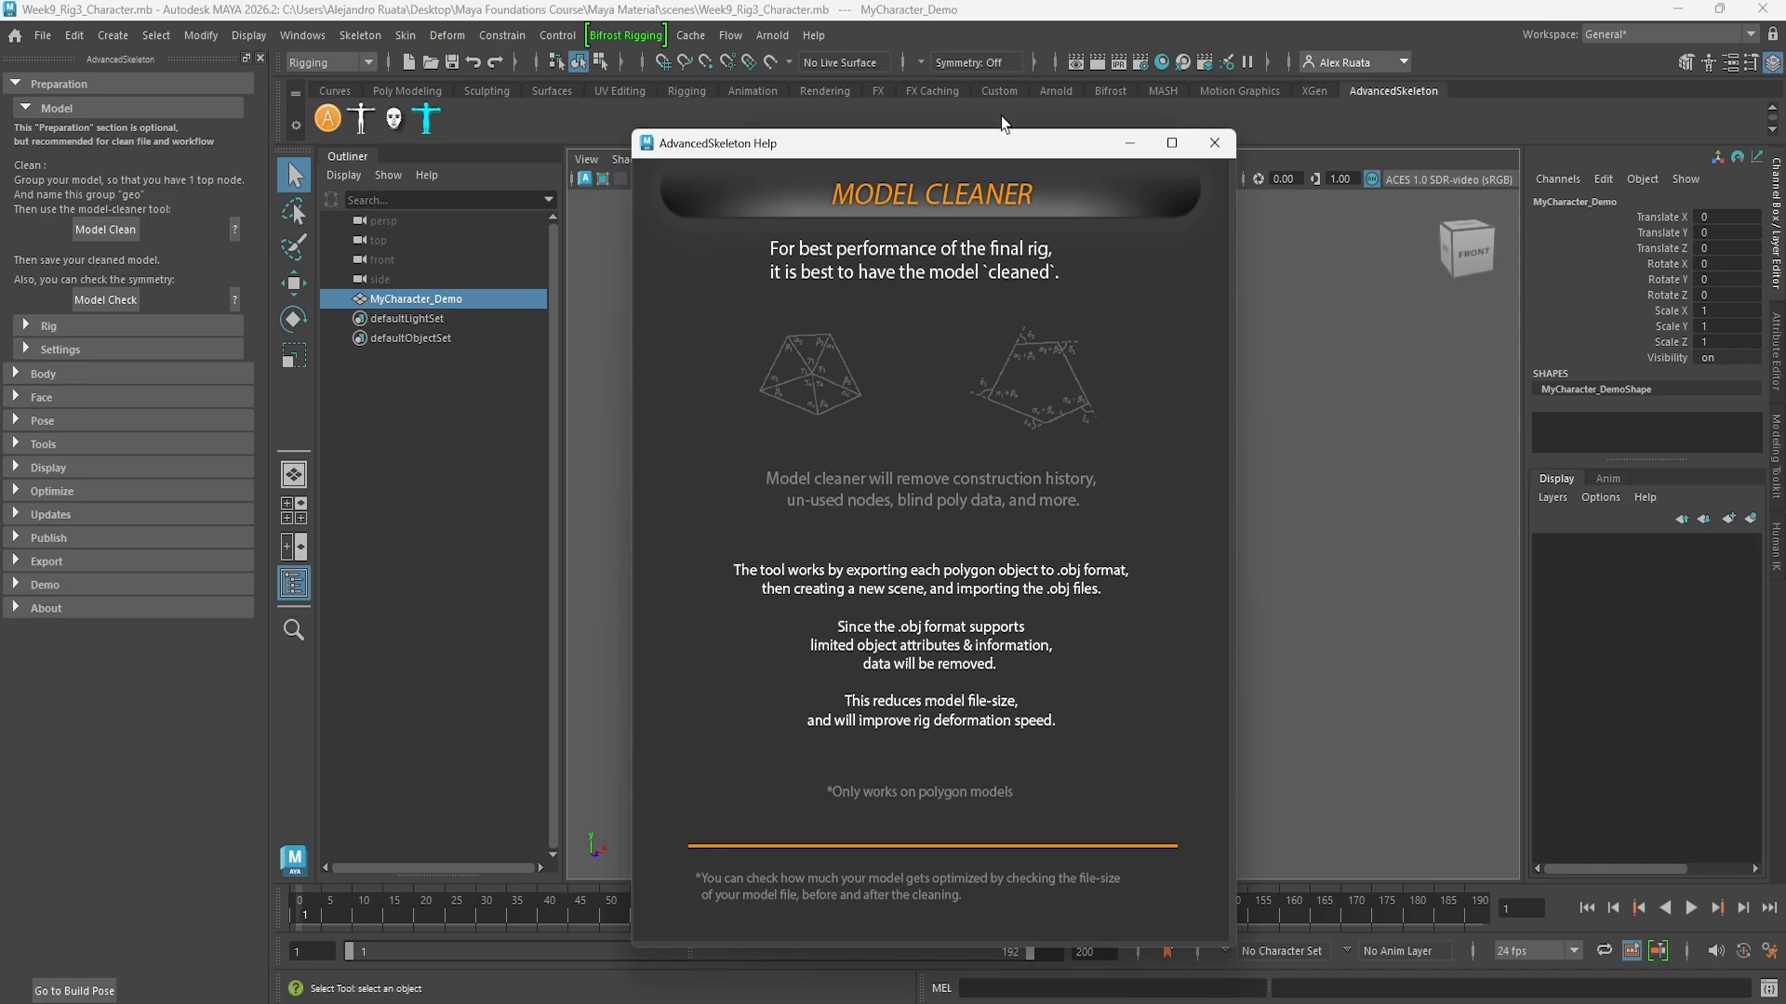
pyautogui.moveTo(1009, 135); pyautogui.dragTo(1014, 141)
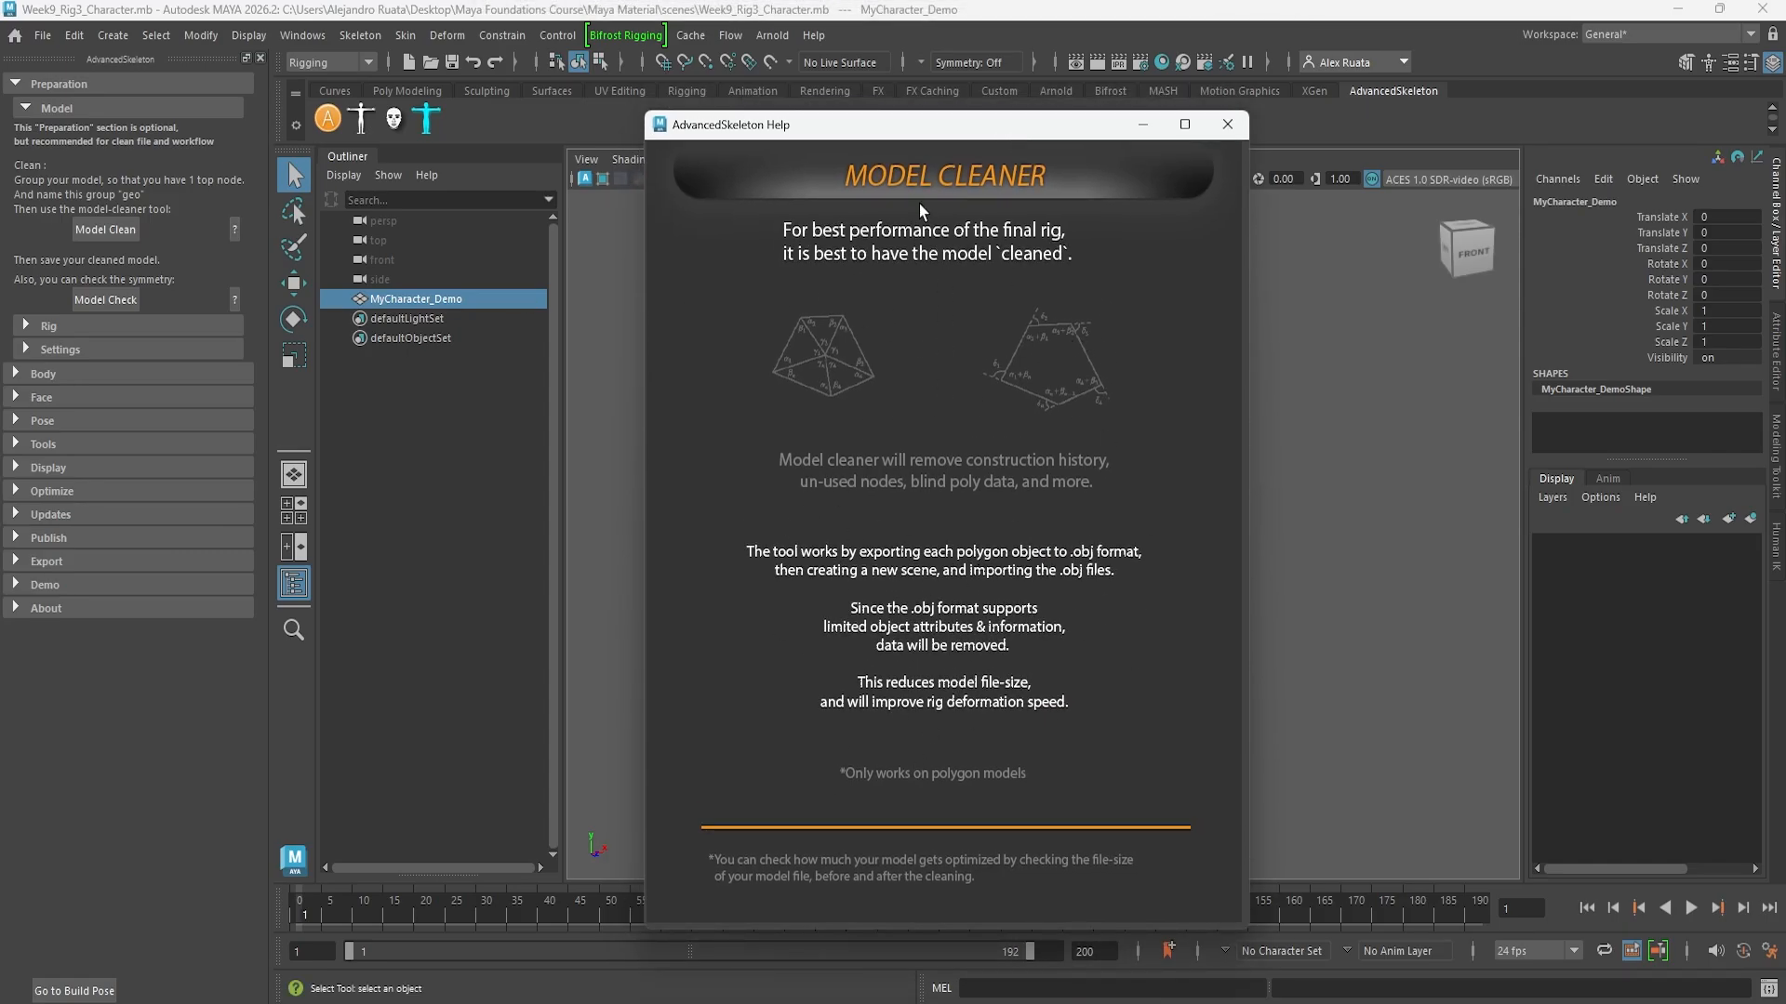
pyautogui.click(1228, 124)
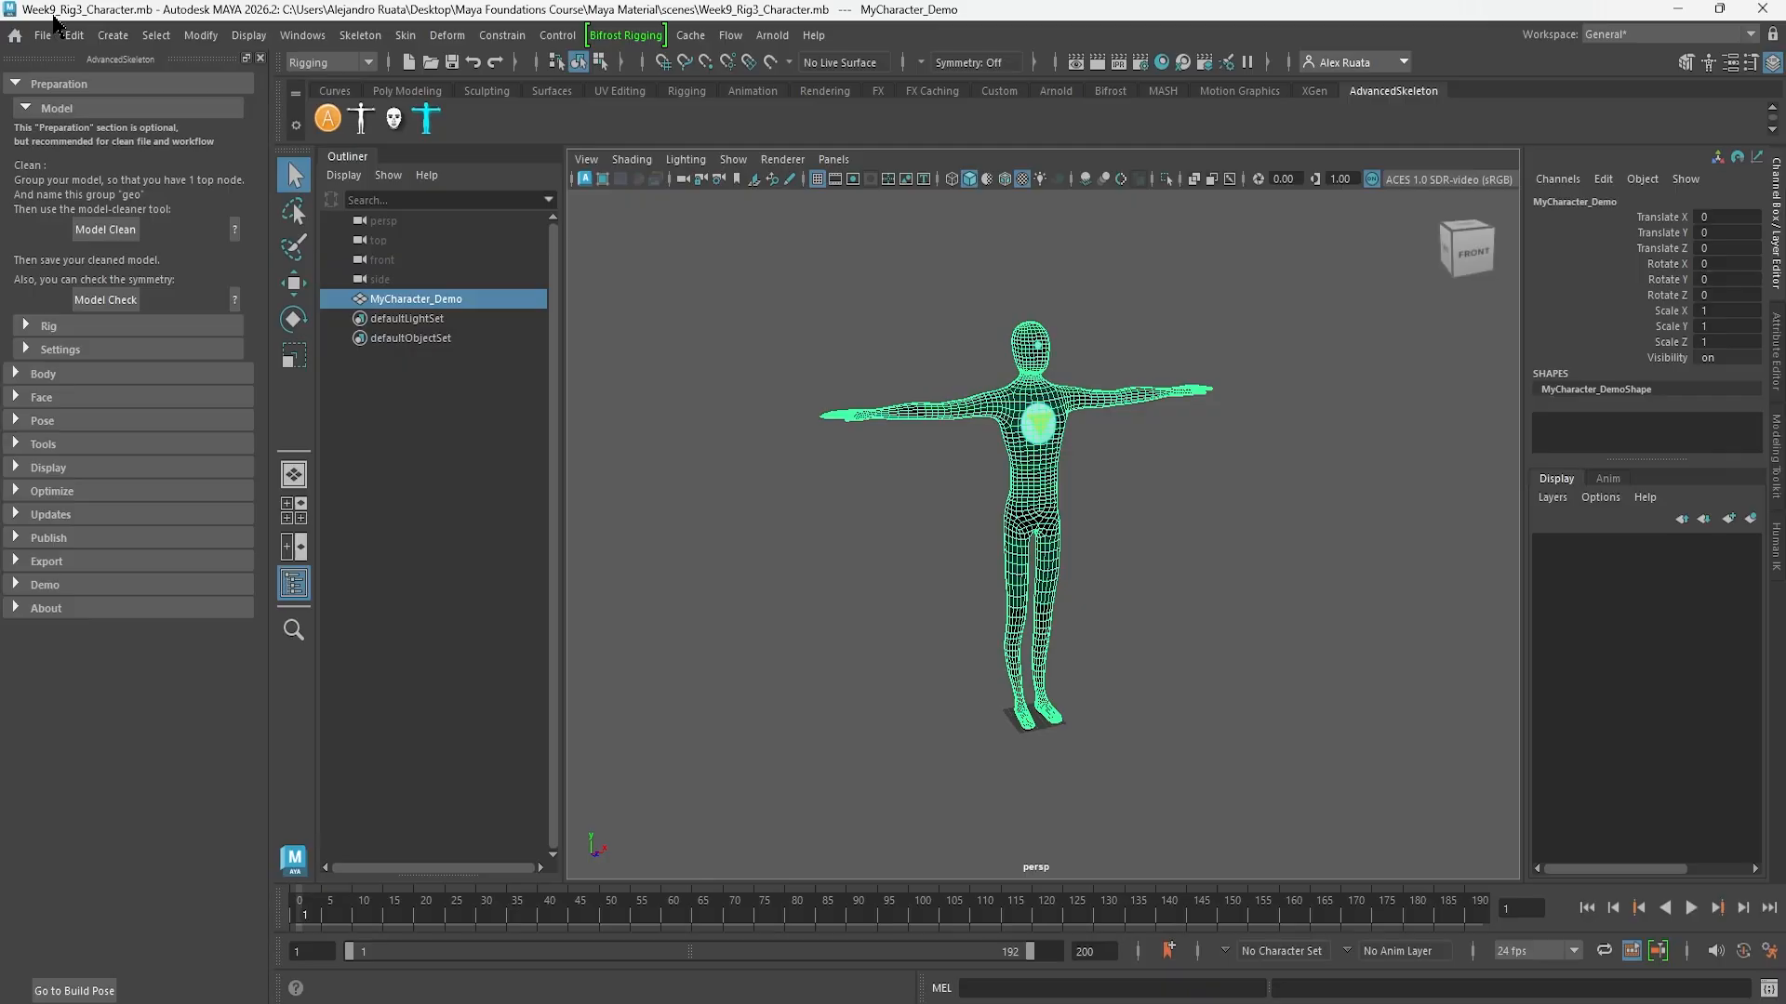
# Run Model Clean on the character, creating the top-level group geo and cleaning the model
pyautogui.click(117, 230)
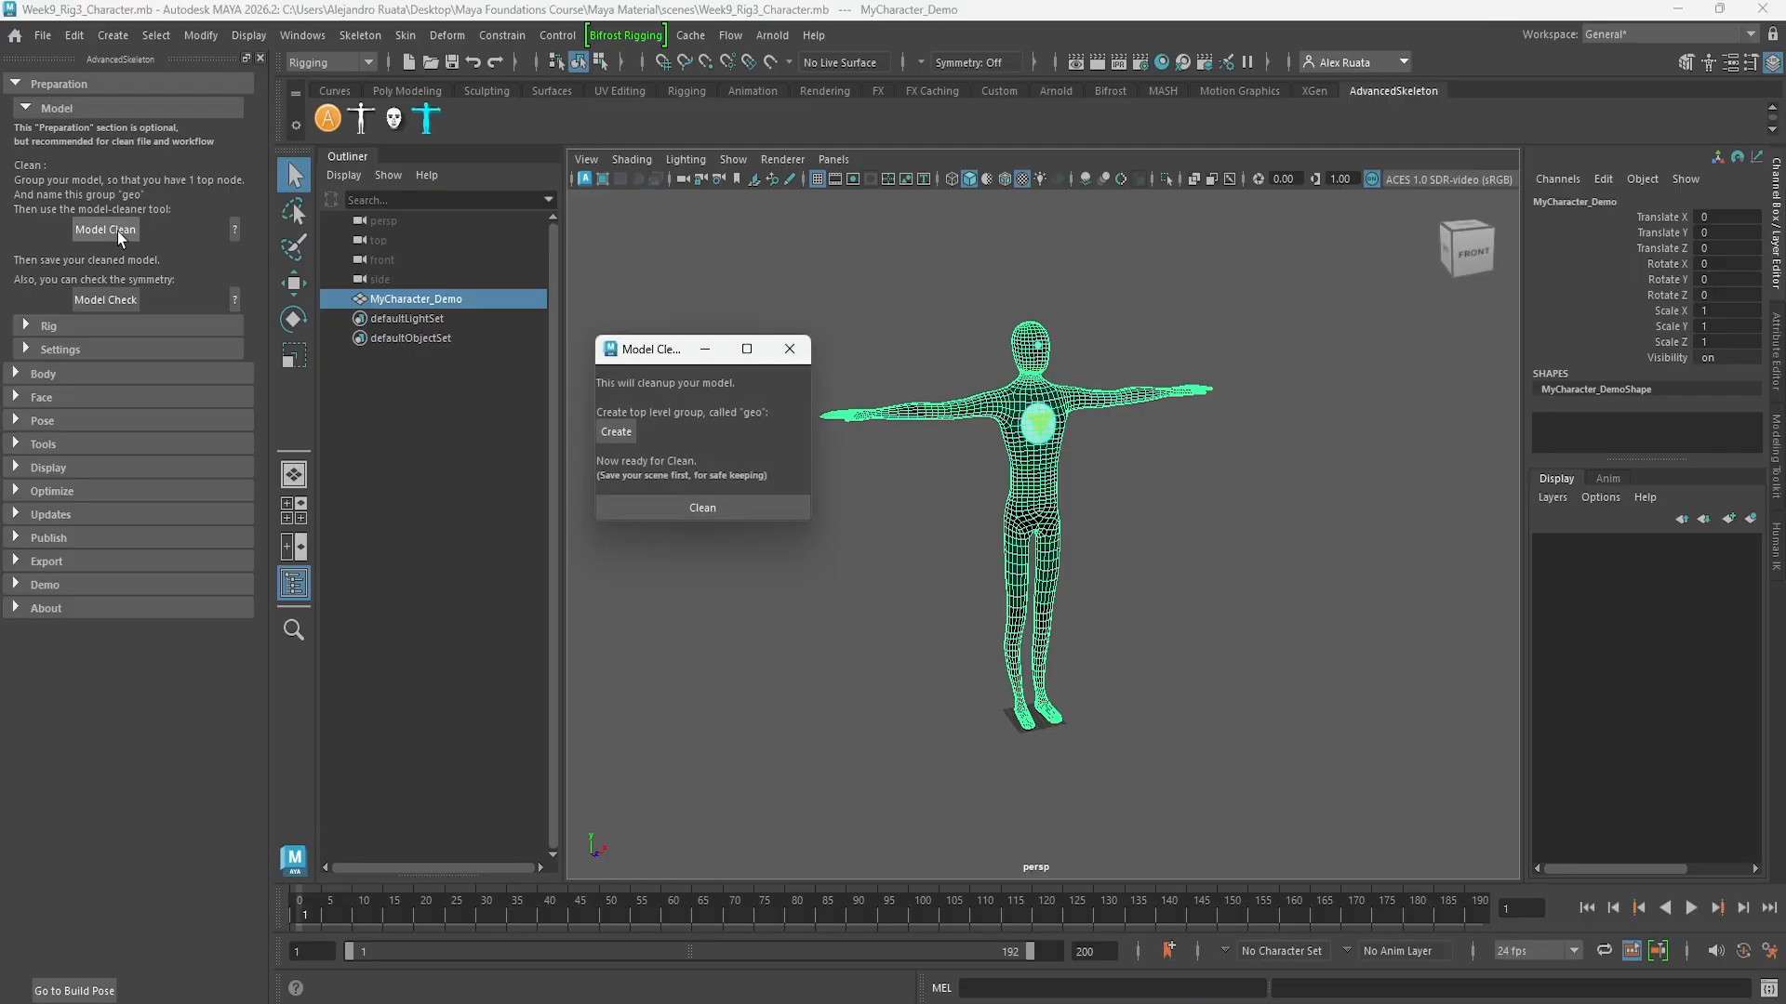
pyautogui.click(616, 432)
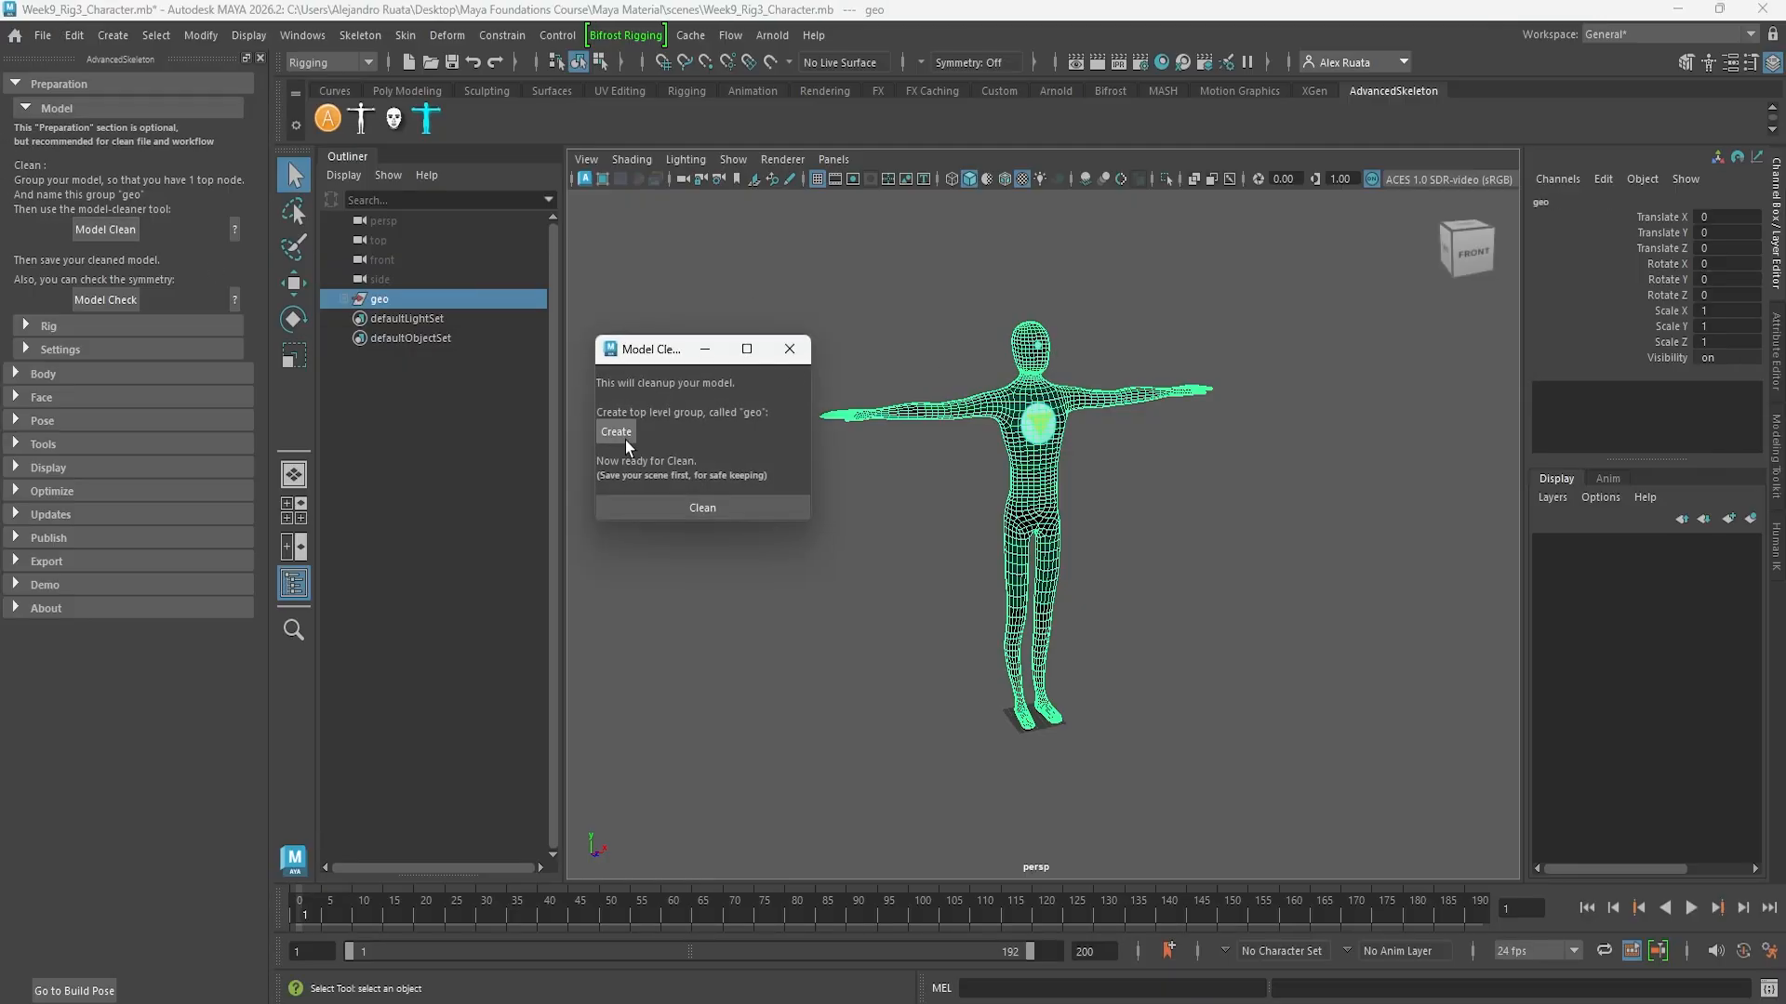
pyautogui.click(741, 511)
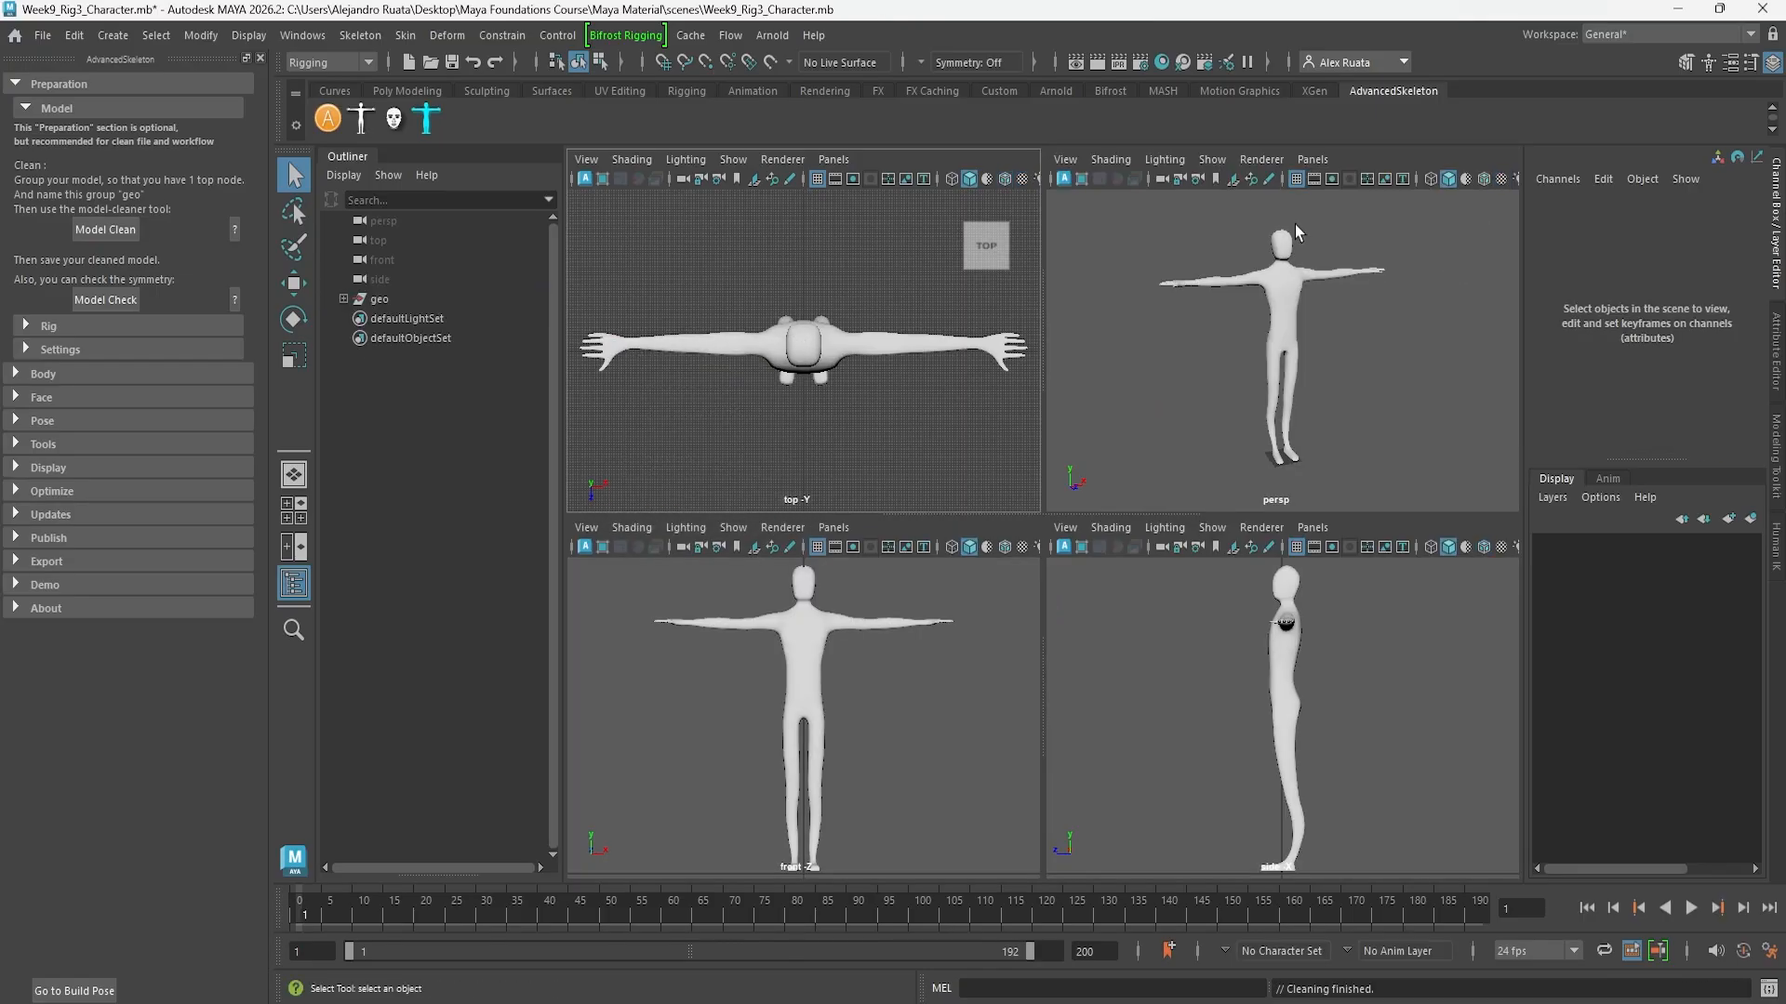
# Turn on X-Ray shading in the top, front, side and perspective views
pyautogui.click(653, 168)
pyautogui.click(665, 357)
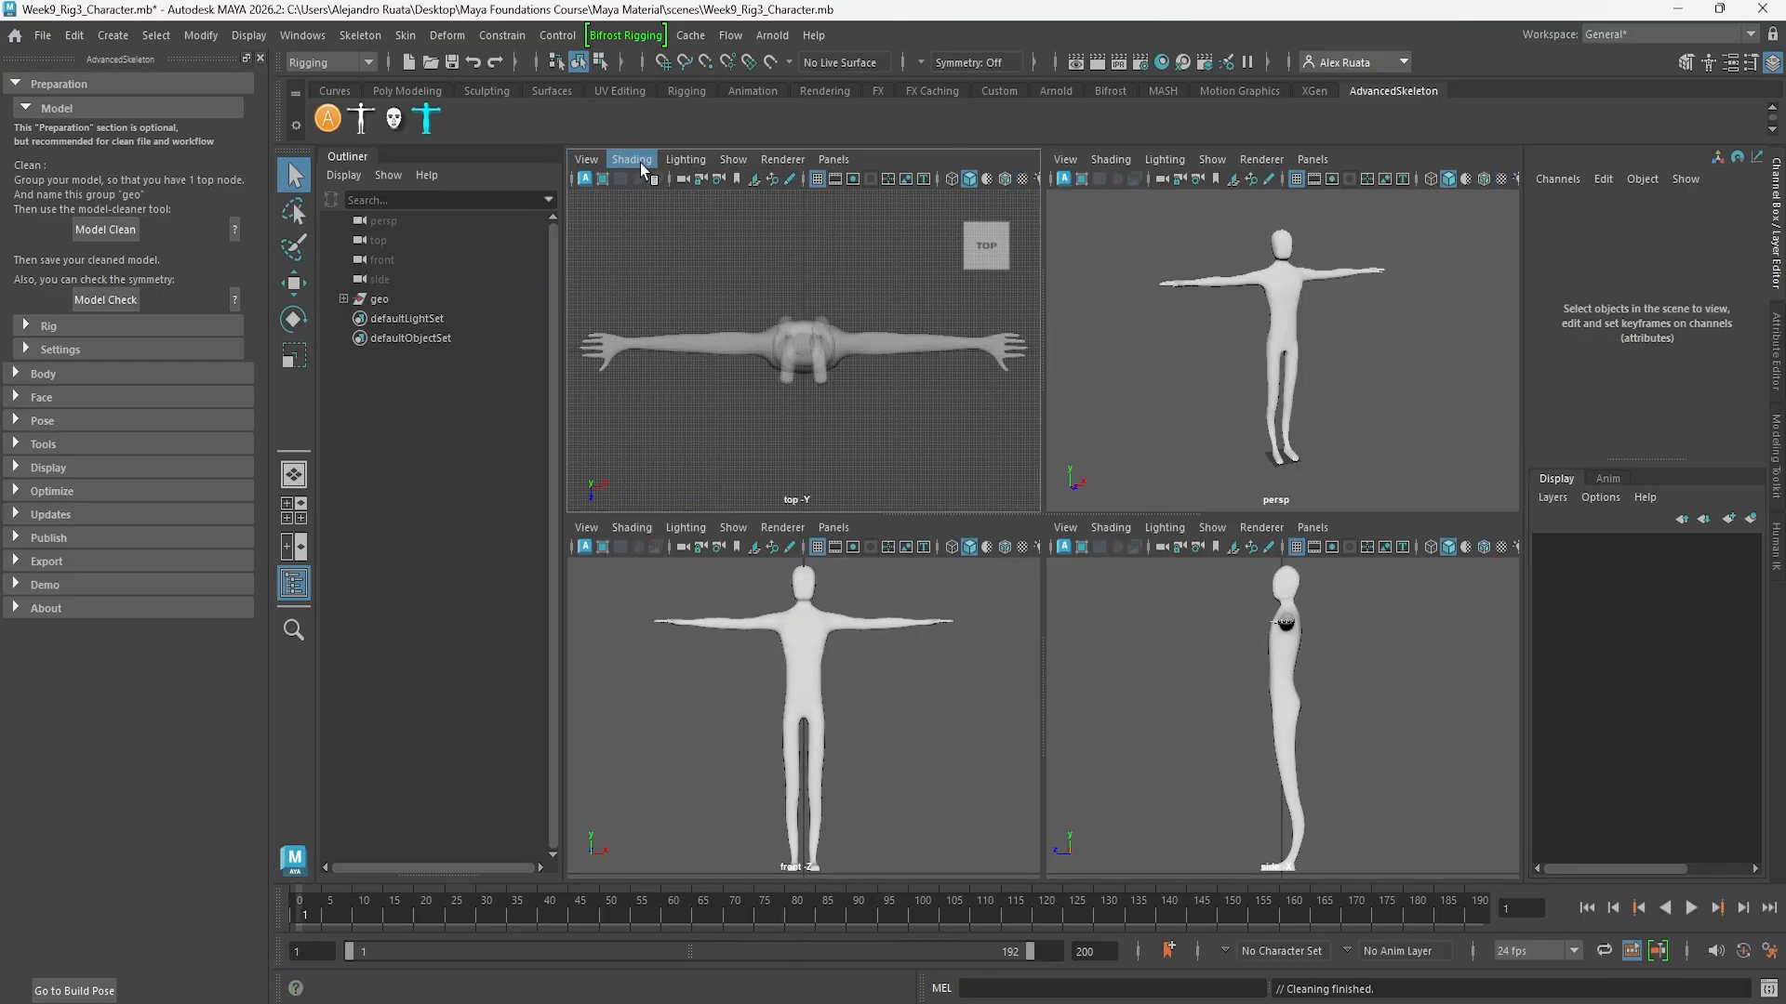
pyautogui.click(644, 167)
pyautogui.click(709, 678)
pyautogui.click(640, 539)
pyautogui.click(656, 724)
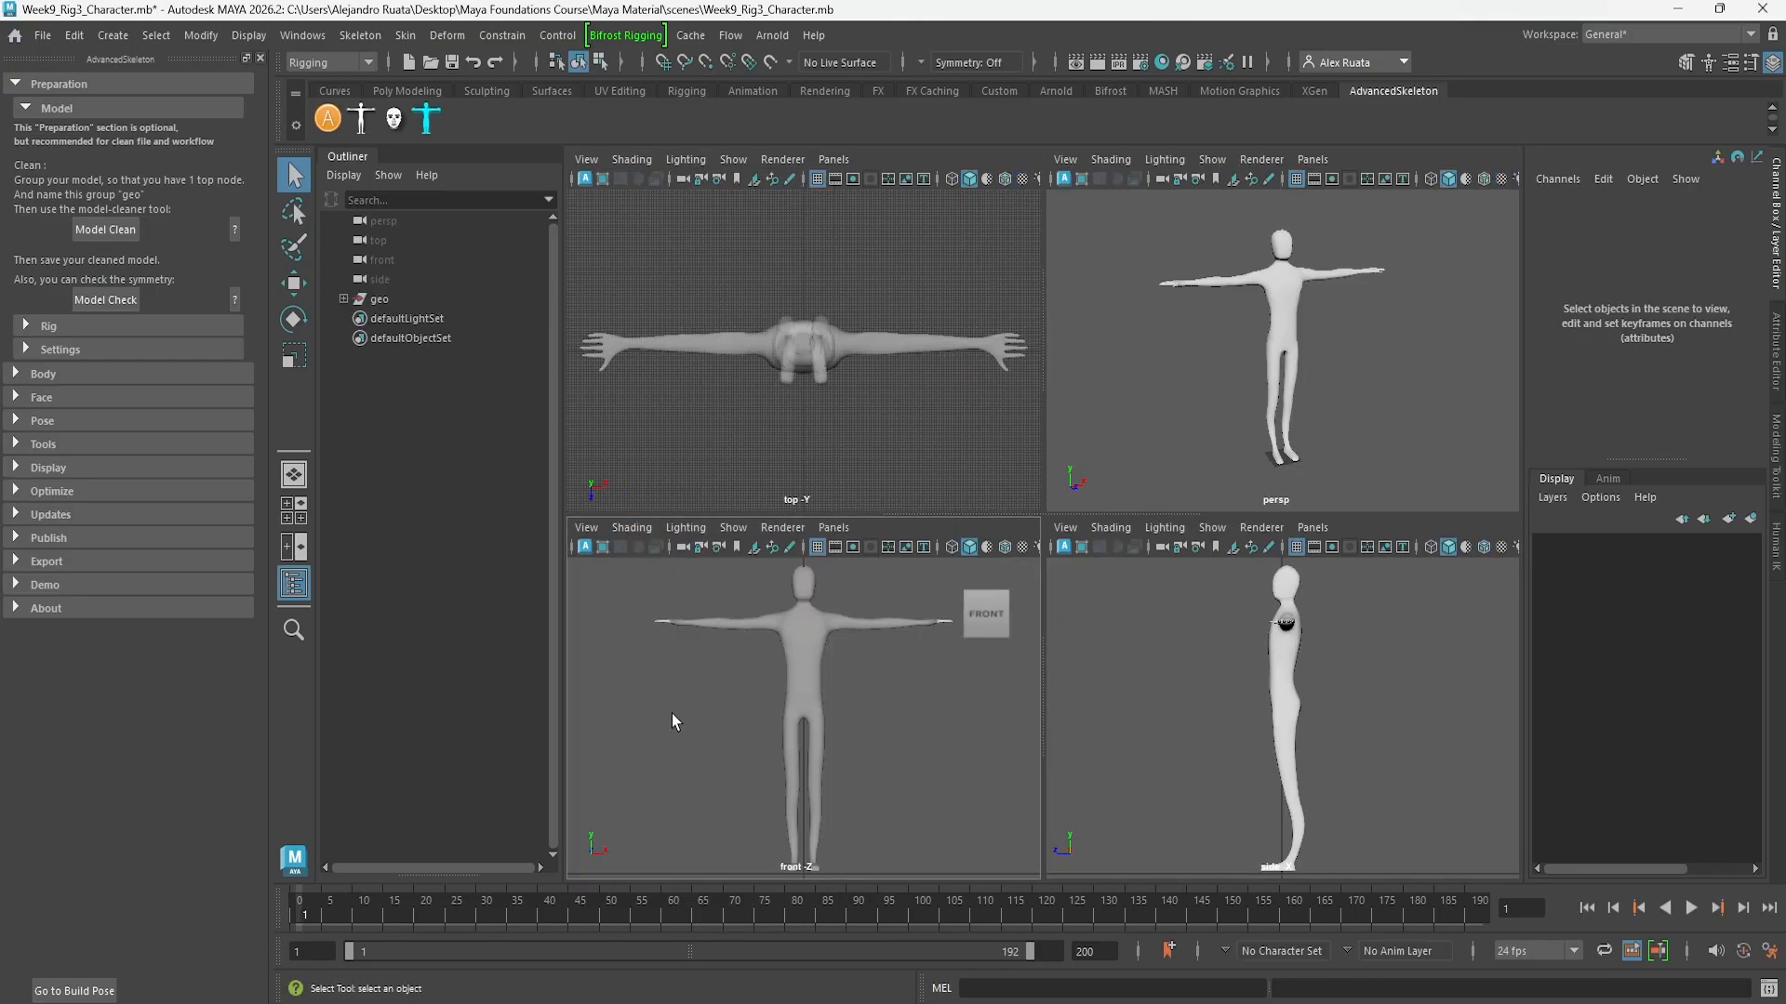
pyautogui.click(1110, 527)
pyautogui.click(1125, 724)
pyautogui.click(1111, 160)
pyautogui.click(1123, 356)
# Turn on X-Ray Joints in the perspective, side, front and top views
pyautogui.click(1110, 160)
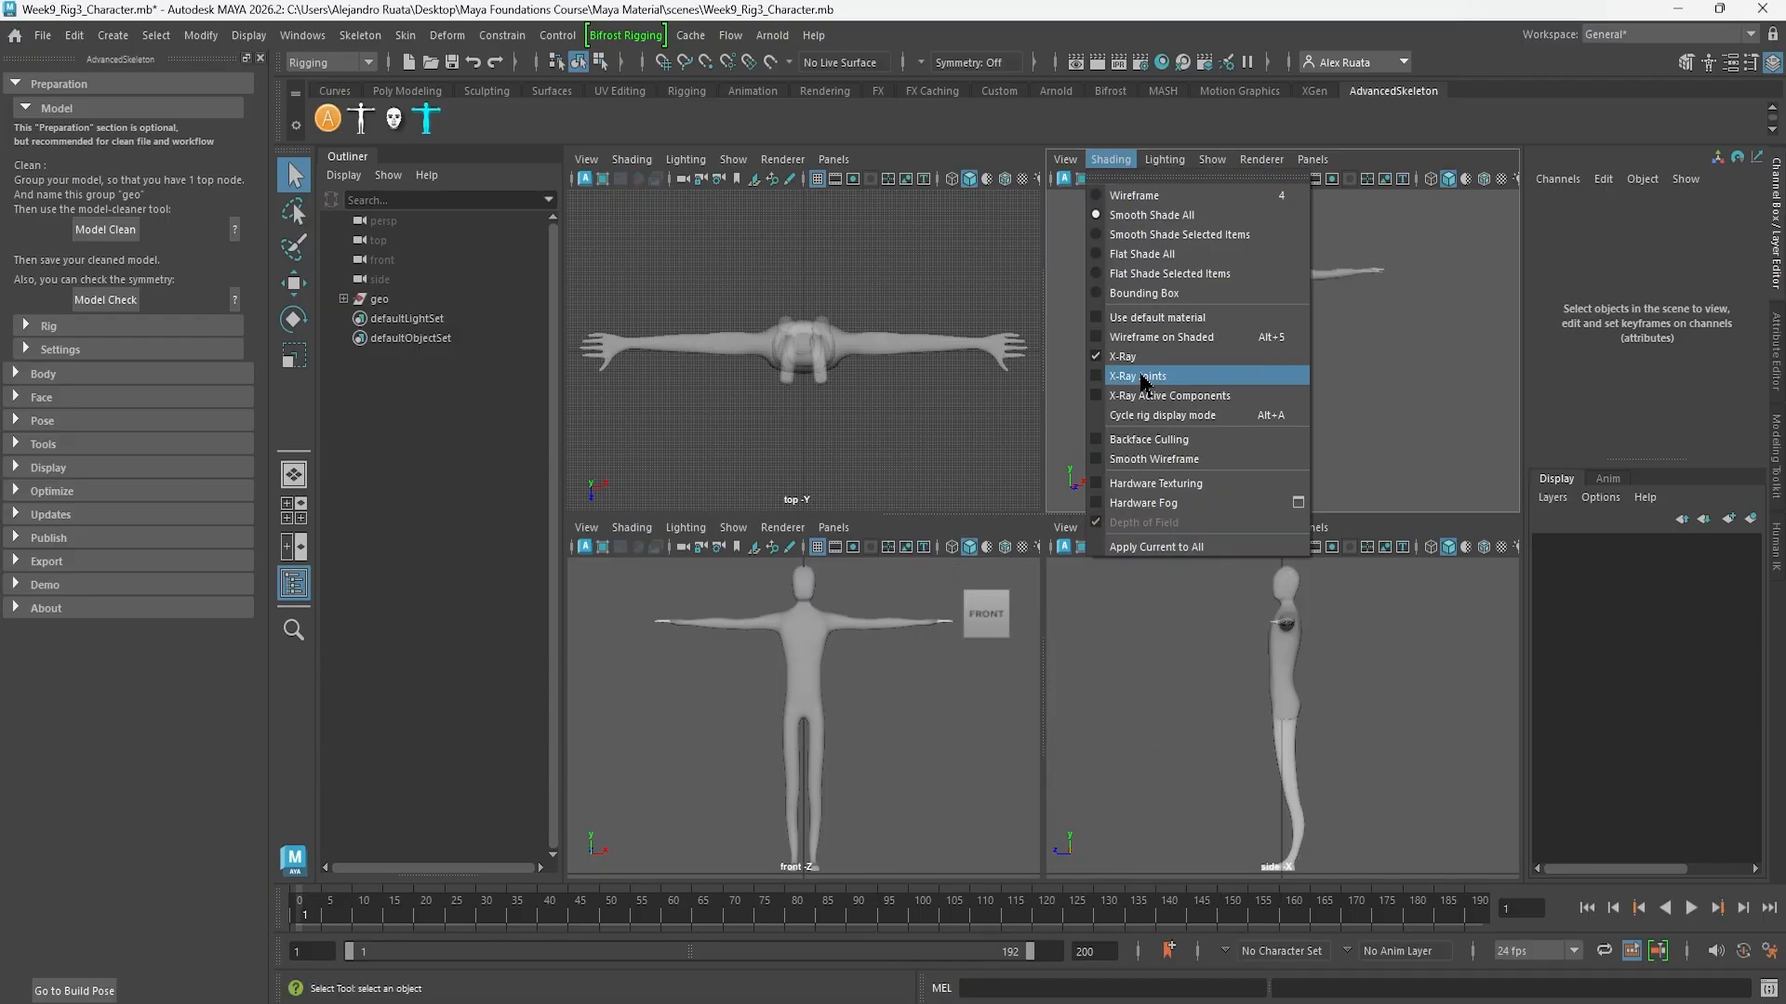
pyautogui.click(1139, 376)
pyautogui.click(1111, 527)
pyautogui.click(1161, 744)
pyautogui.click(632, 528)
pyautogui.click(655, 744)
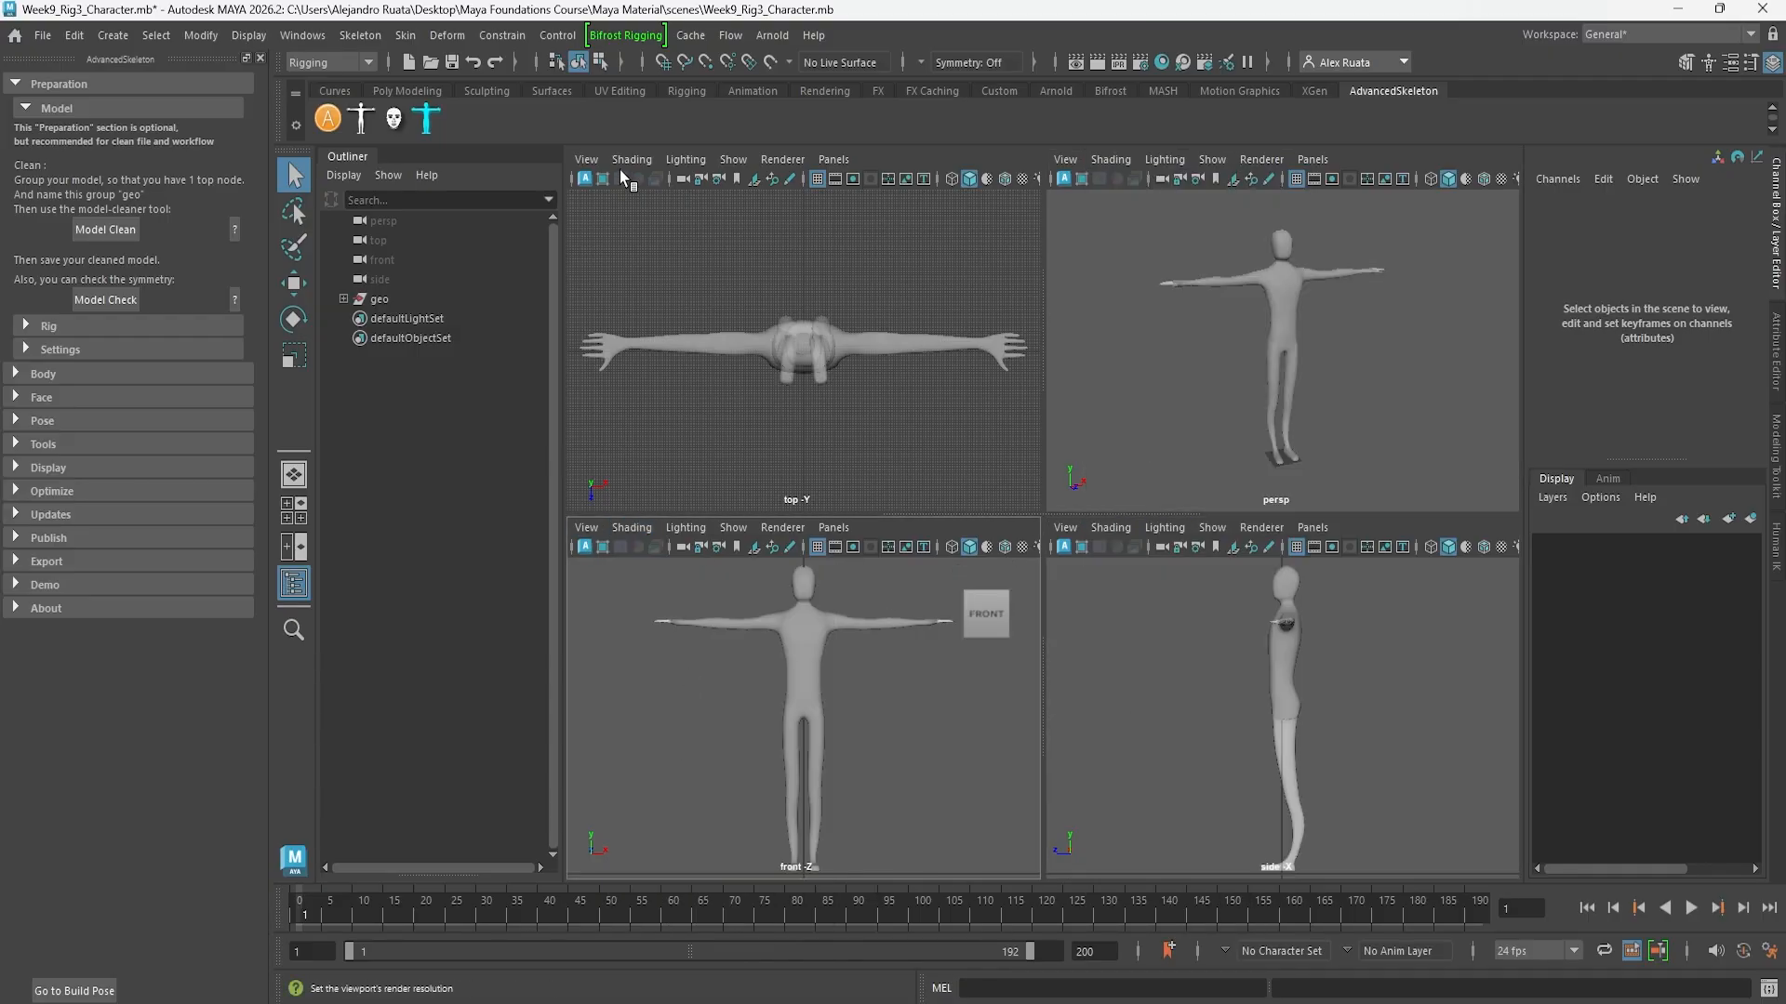
pyautogui.click(631, 159)
pyautogui.click(666, 376)
# Hide the grid in all four views and maximize the perspective view
pyautogui.click(818, 178)
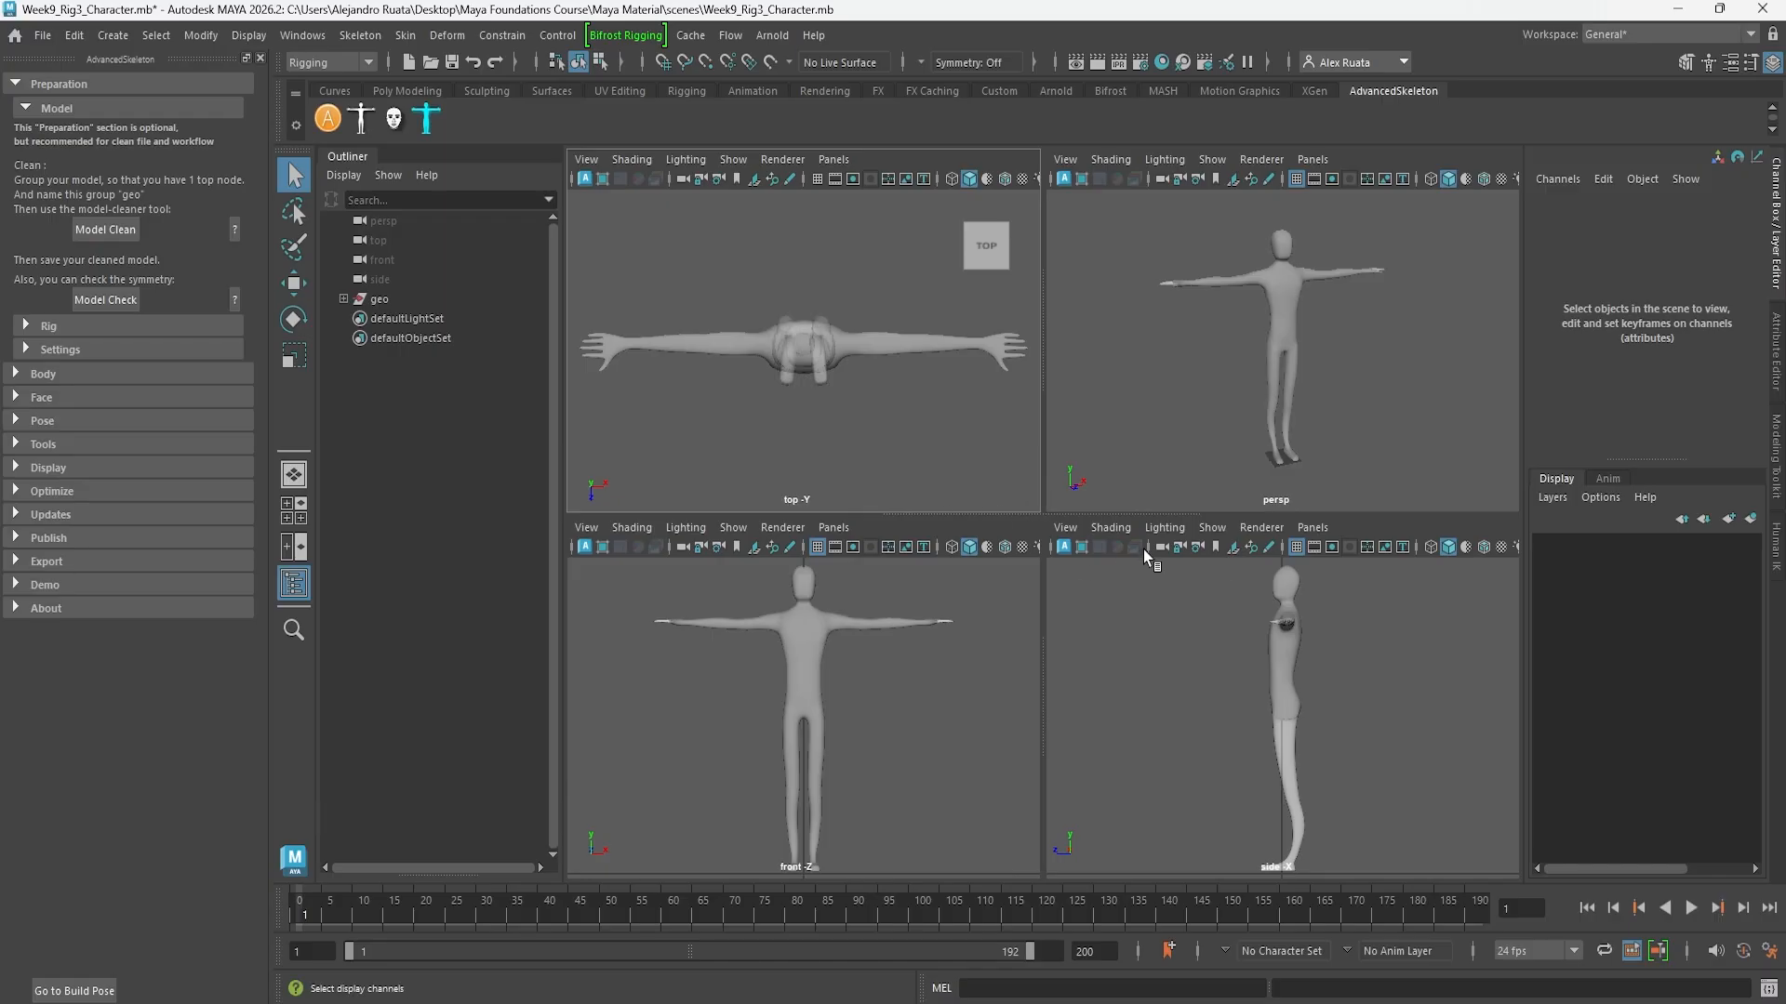
pyautogui.click(1296, 547)
pyautogui.click(818, 546)
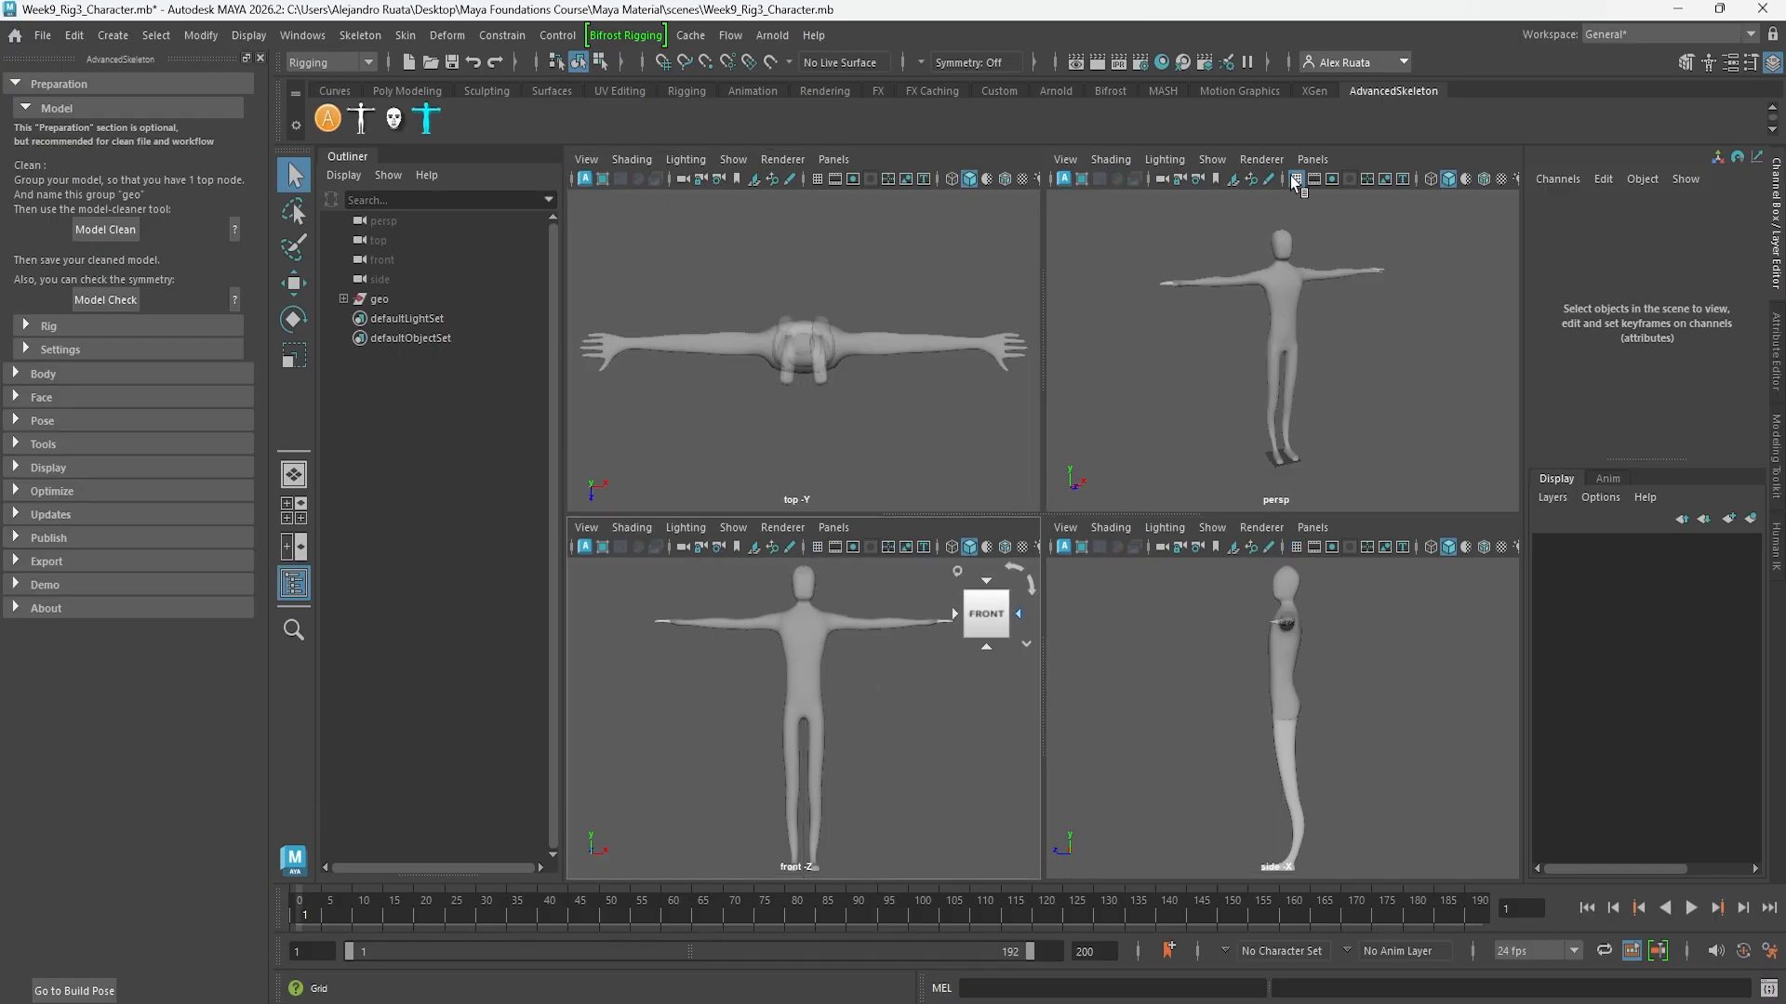
pyautogui.press('space')
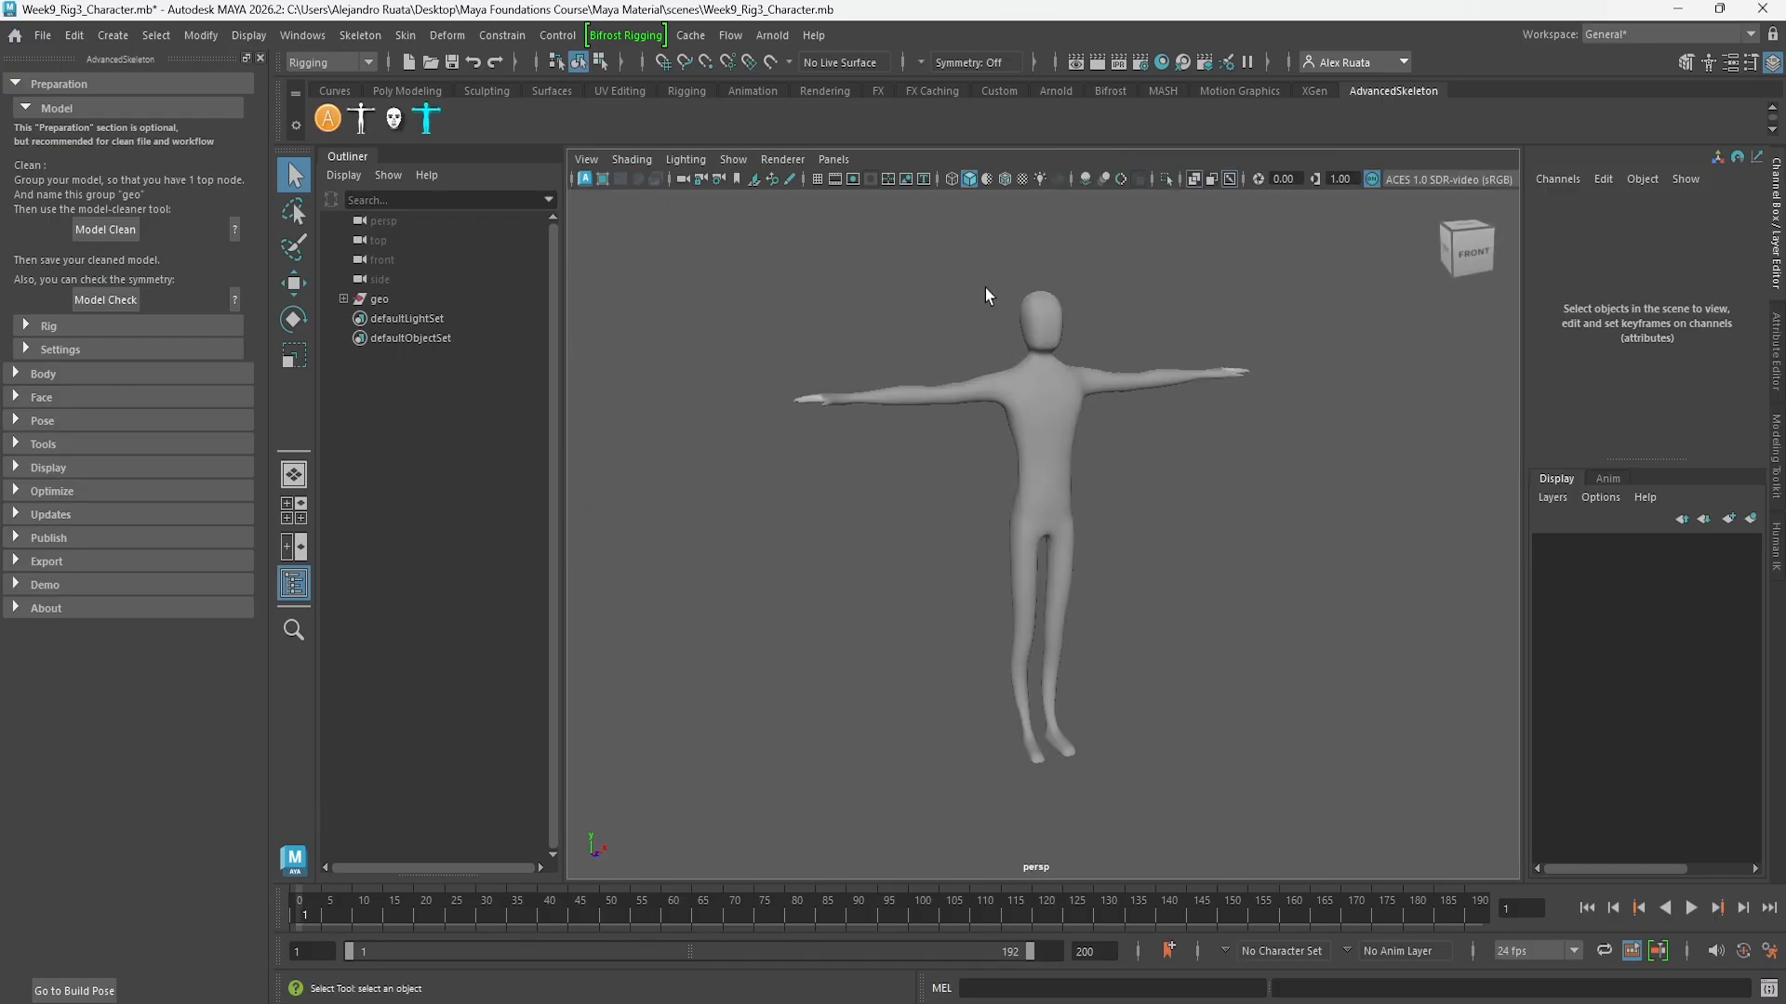
# Collapse the Preparation options and leave only the Fit options expanded within the Body section
pyautogui.click(23, 109)
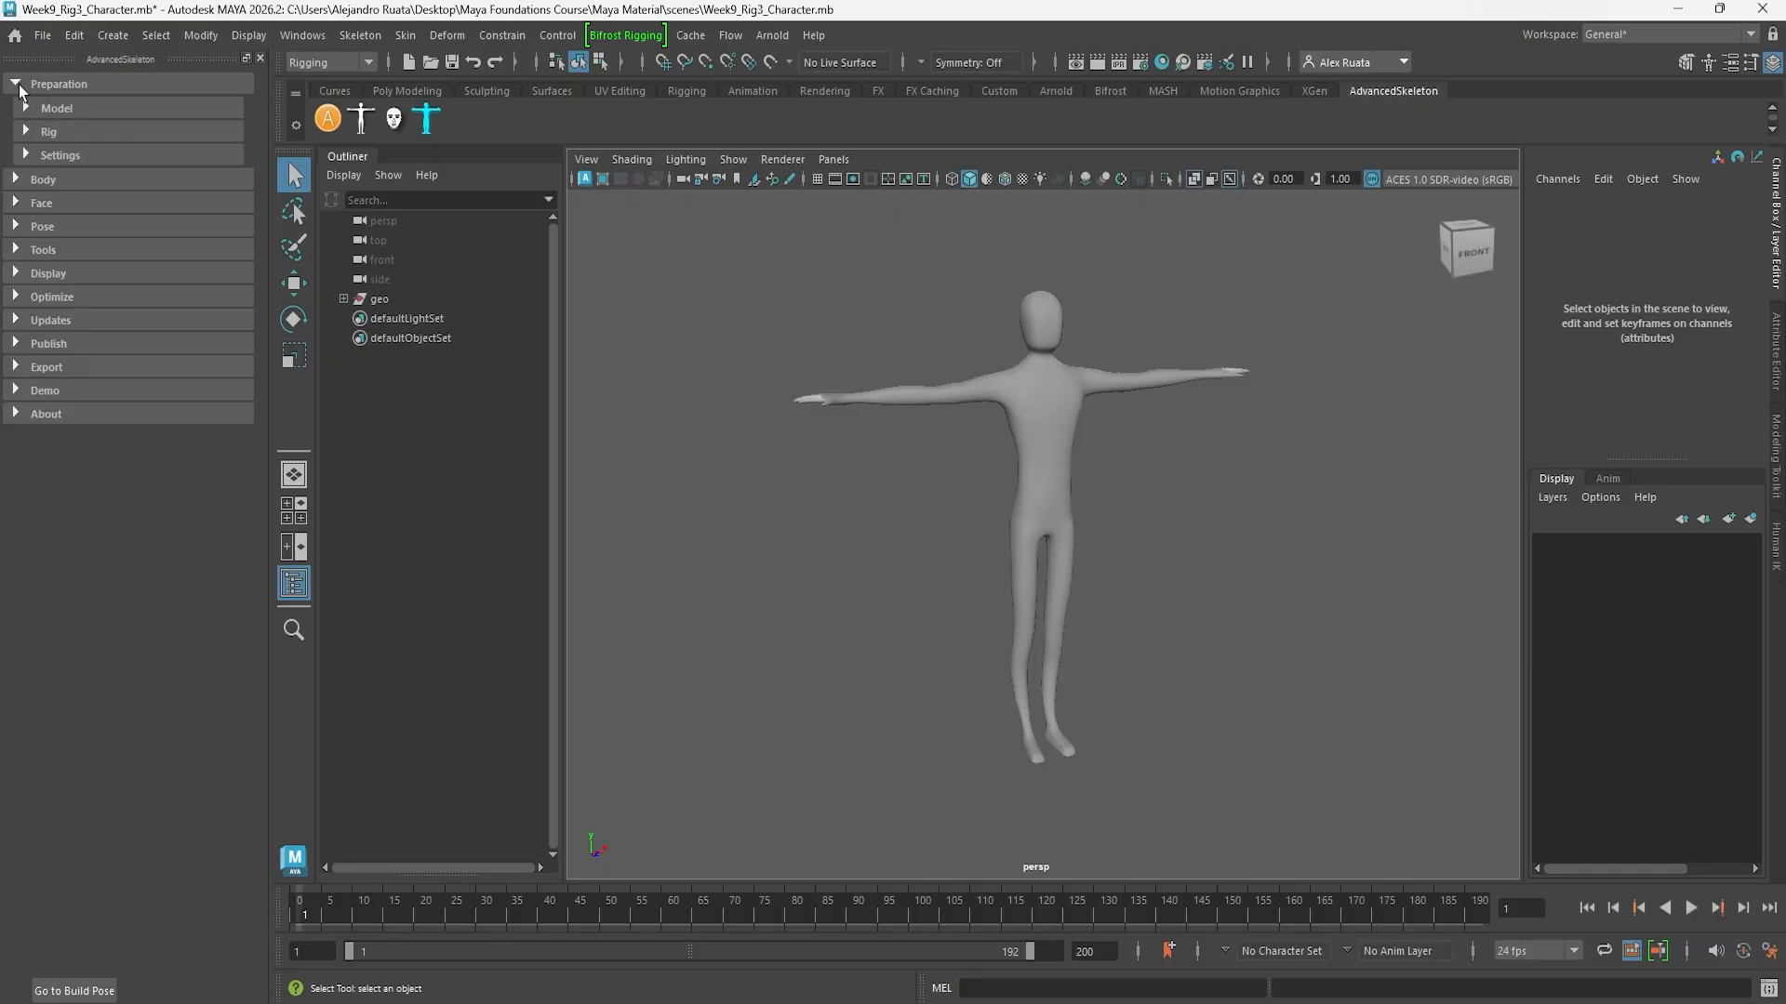
pyautogui.click(16, 84)
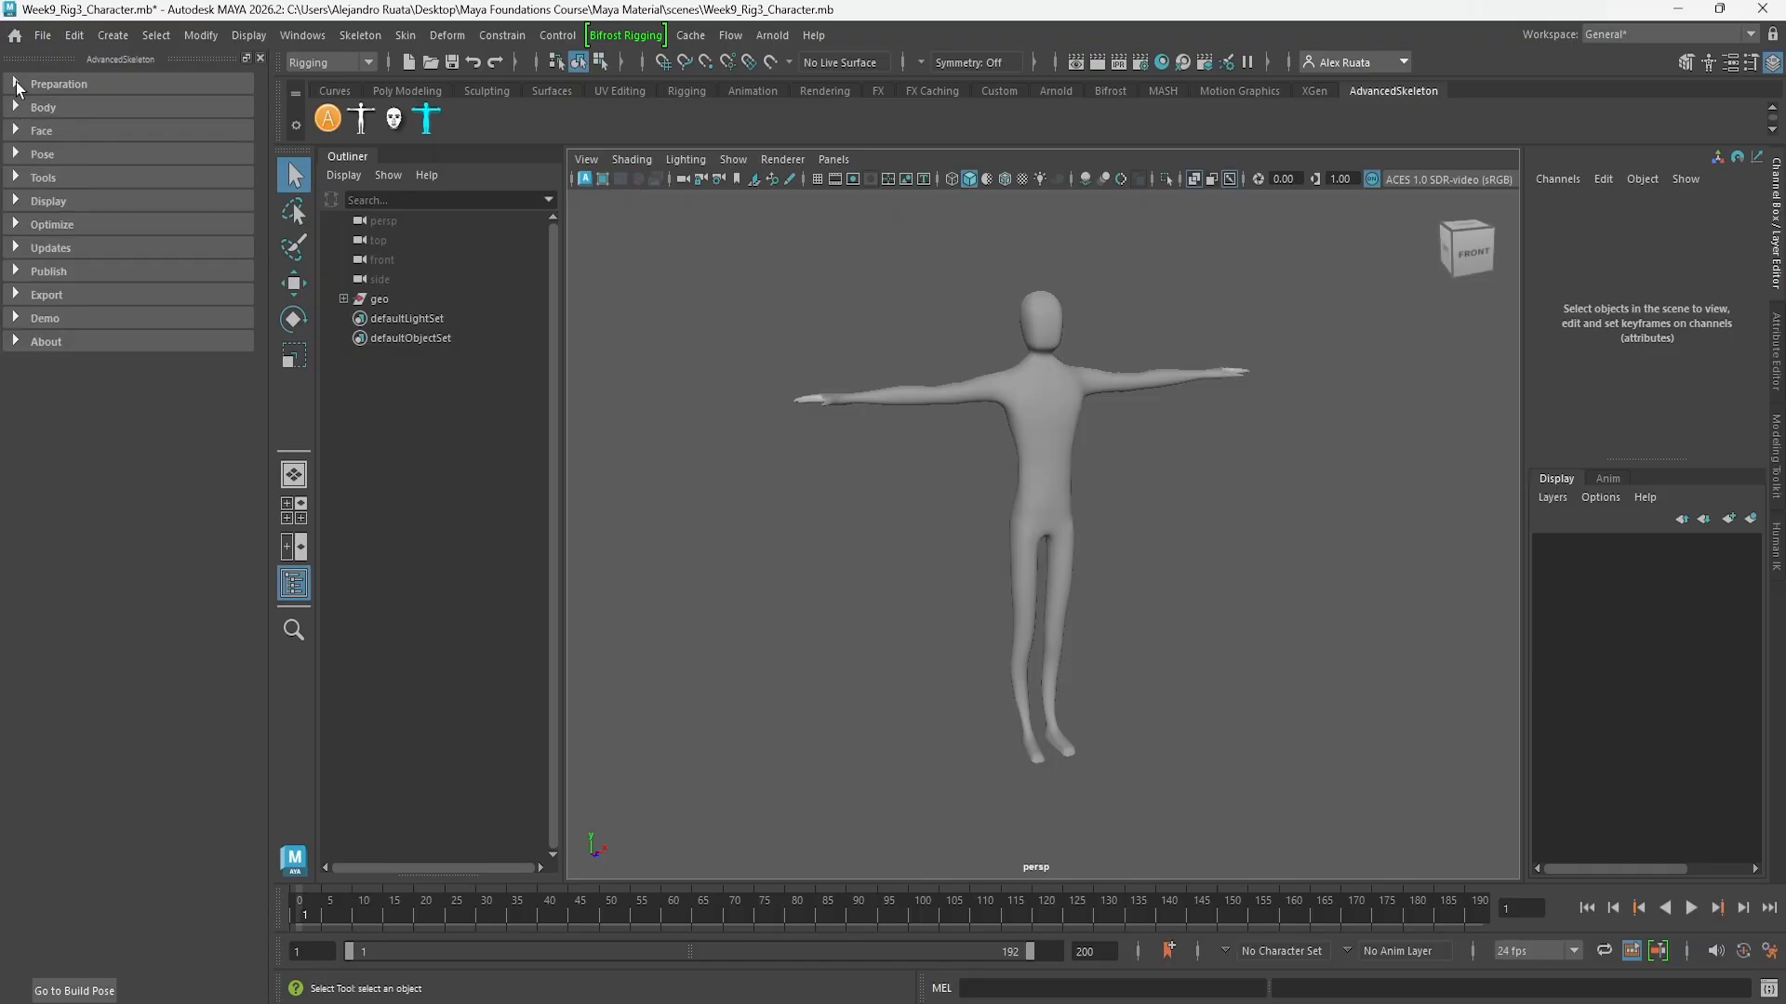
pyautogui.click(17, 84)
pyautogui.click(16, 84)
pyautogui.click(16, 108)
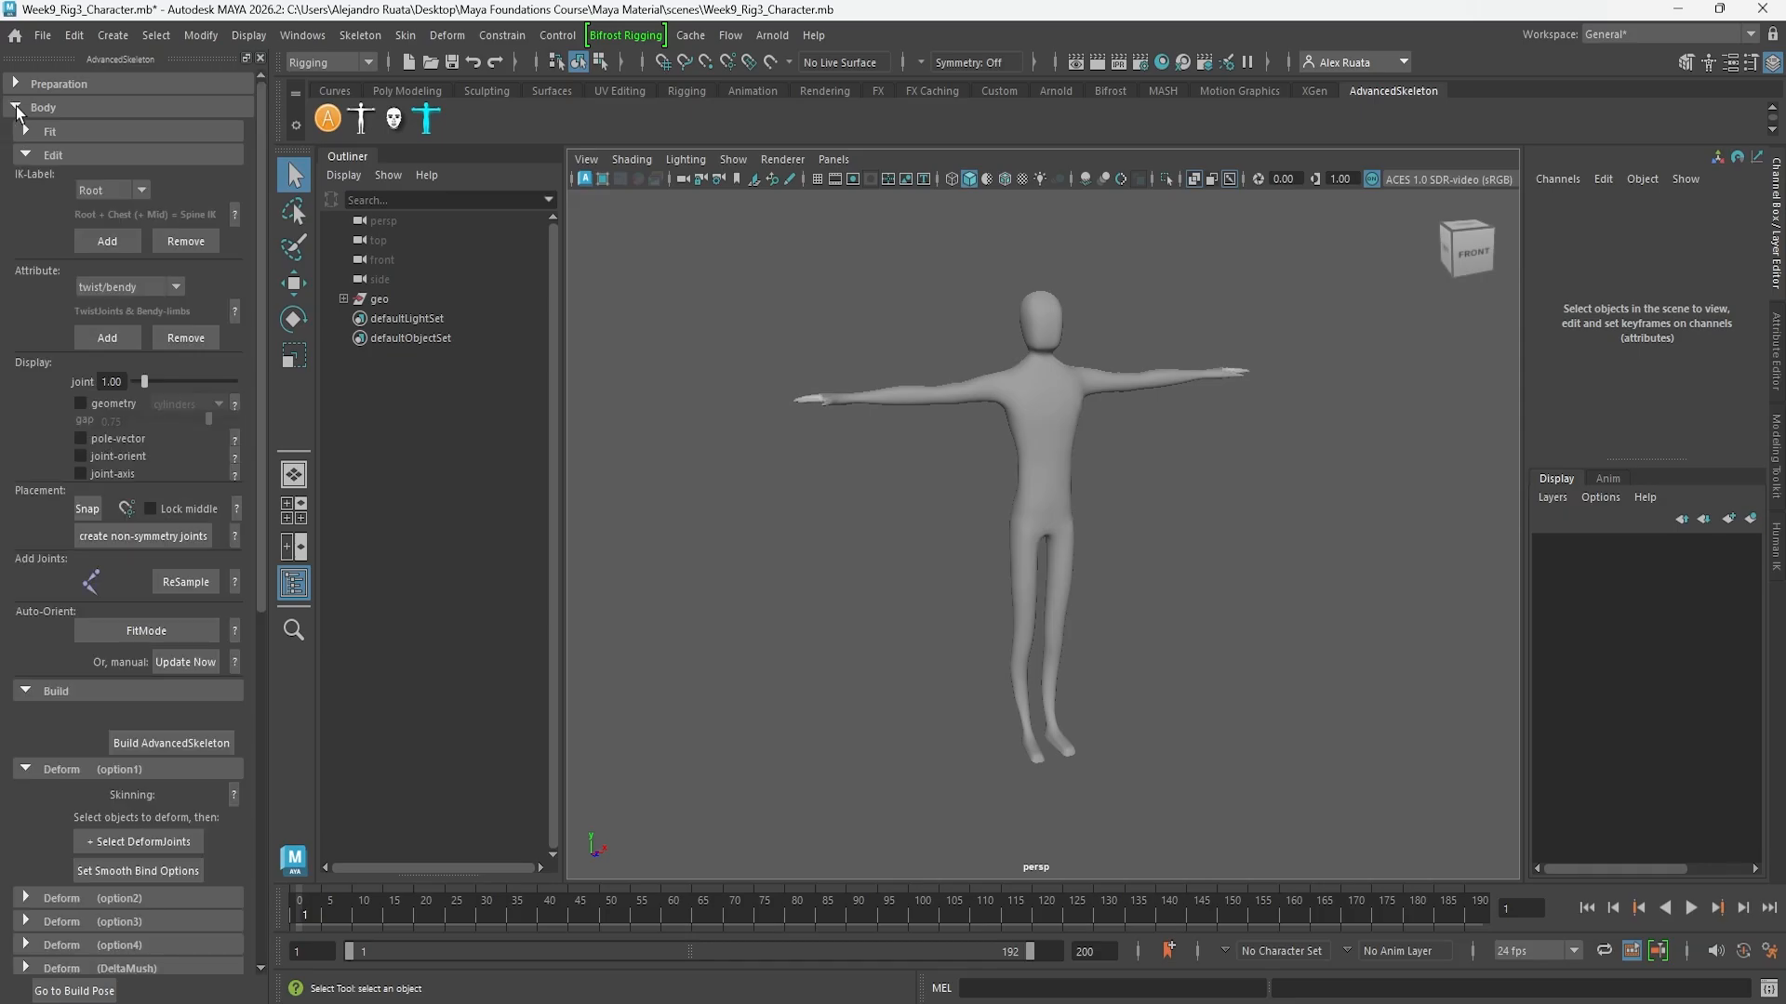
pyautogui.click(28, 155)
pyautogui.click(26, 257)
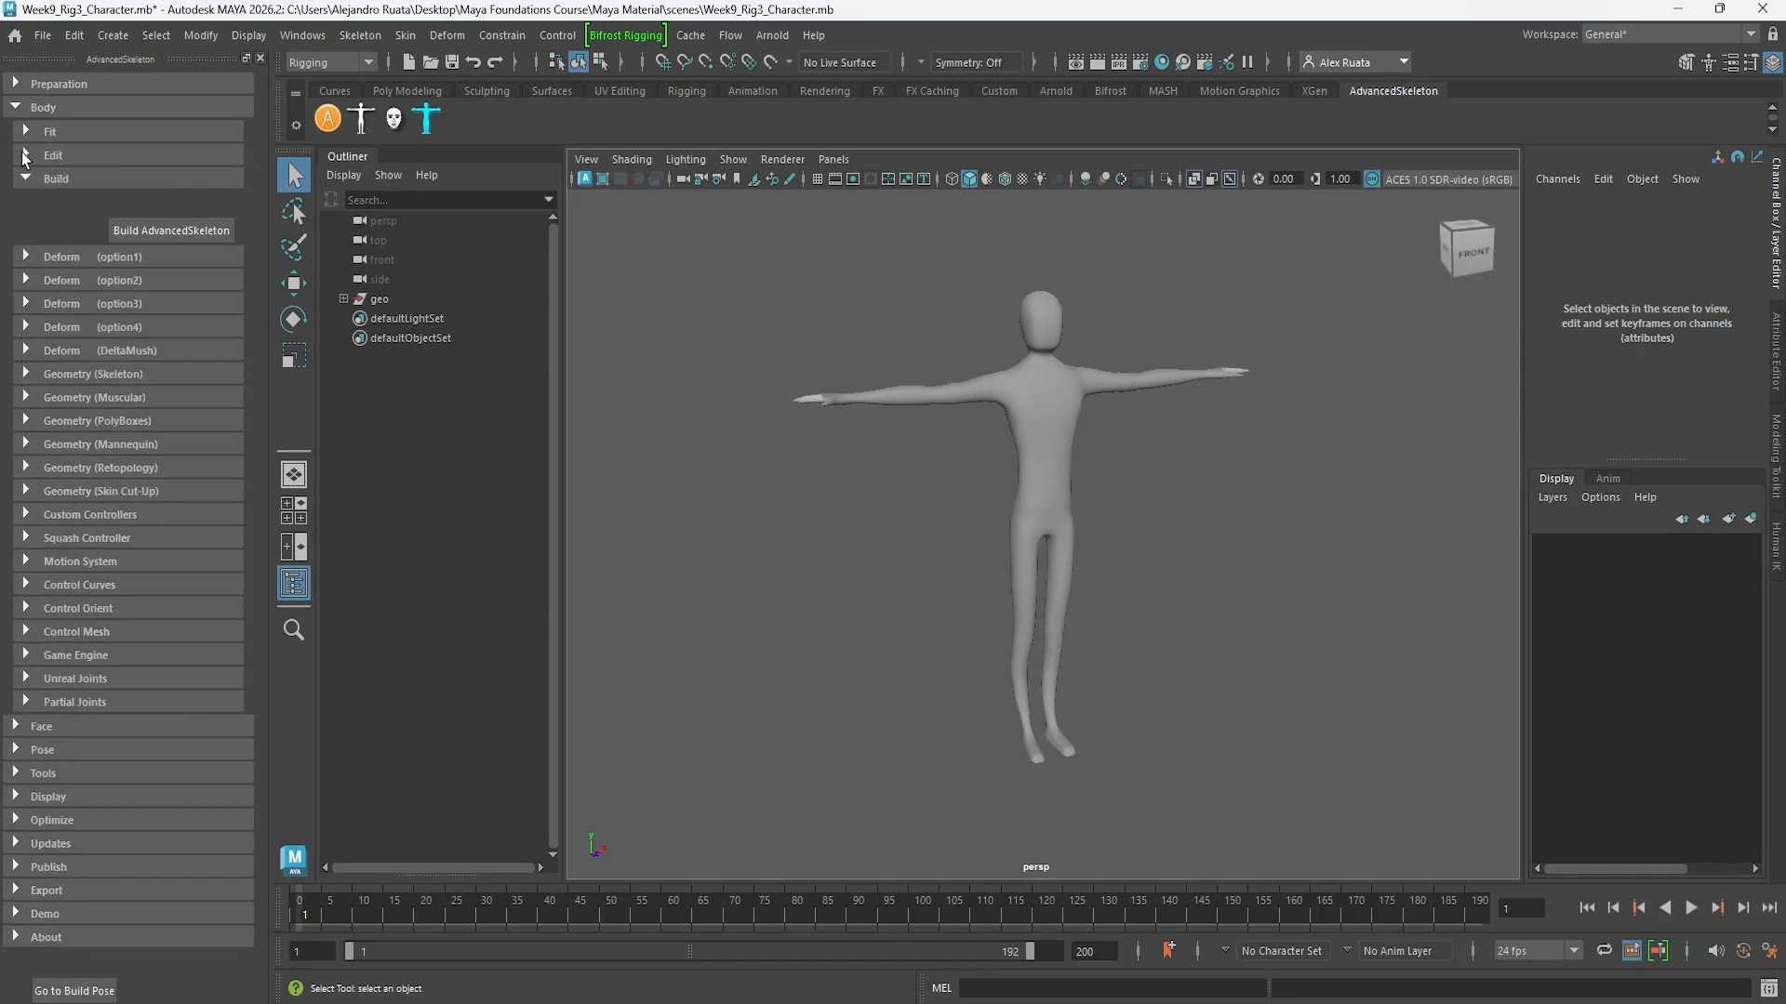
pyautogui.click(26, 179)
pyautogui.click(26, 132)
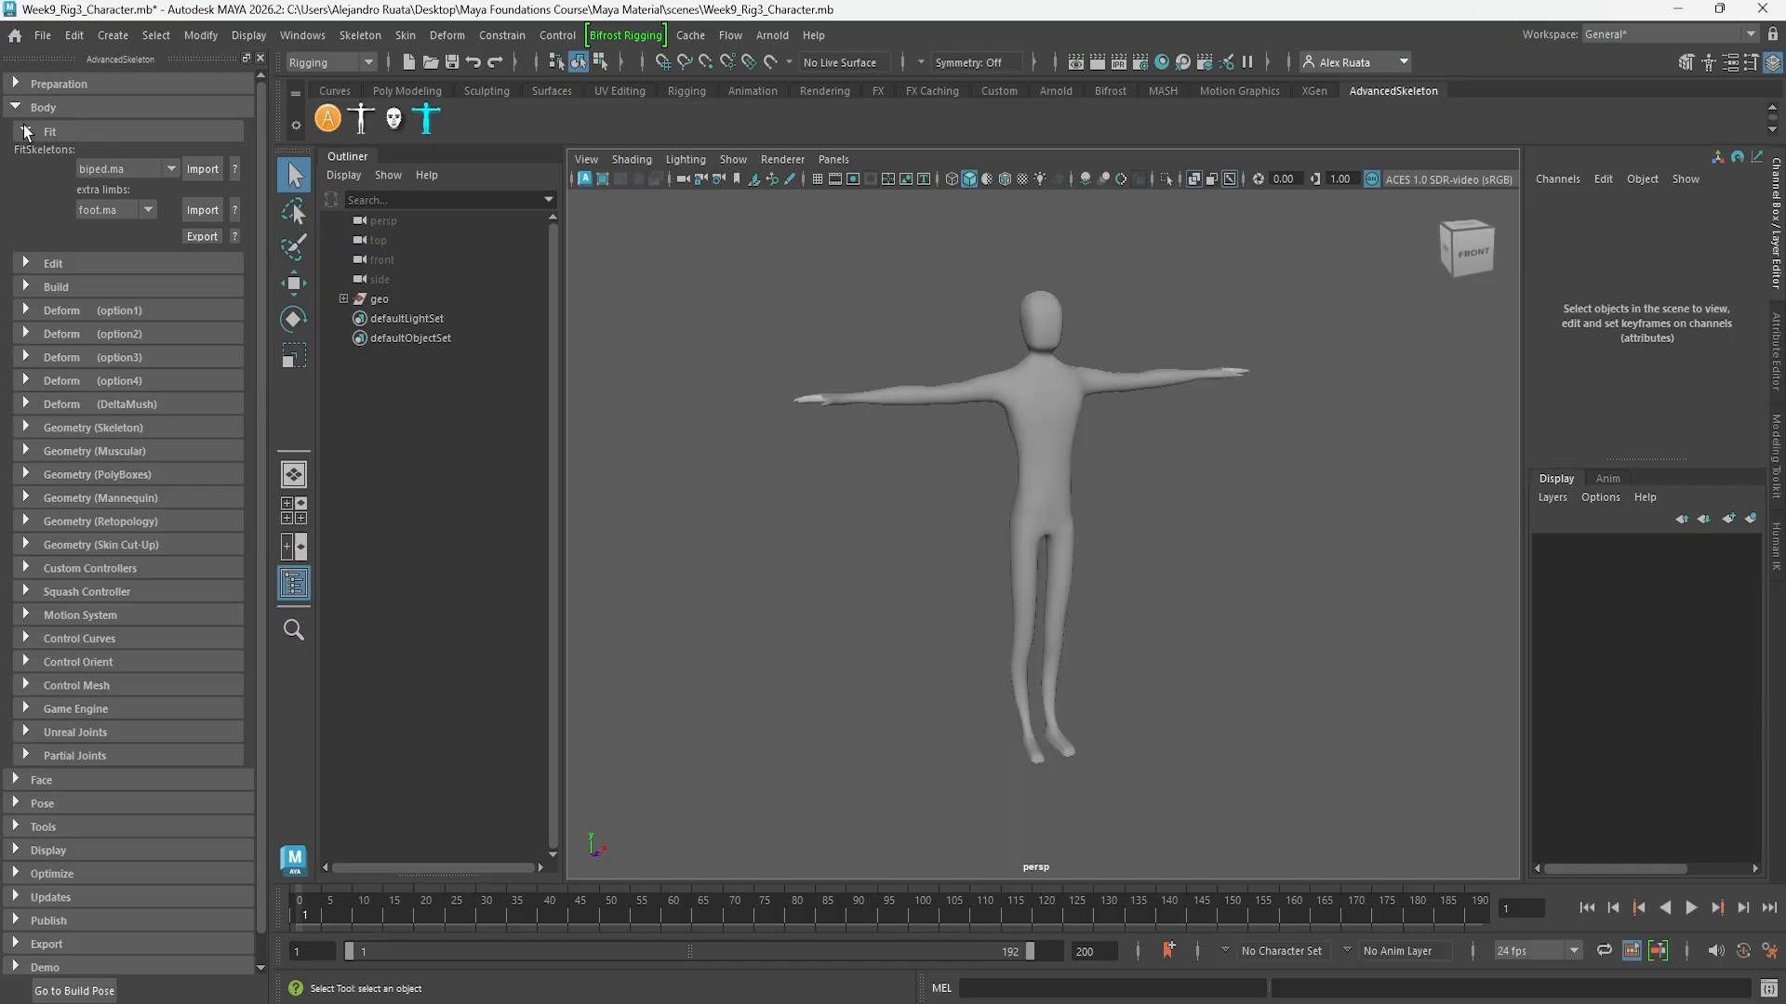
# Import the bipedGame.ma fit skeleton into the scene and collapse the Fit options
pyautogui.click(121, 169)
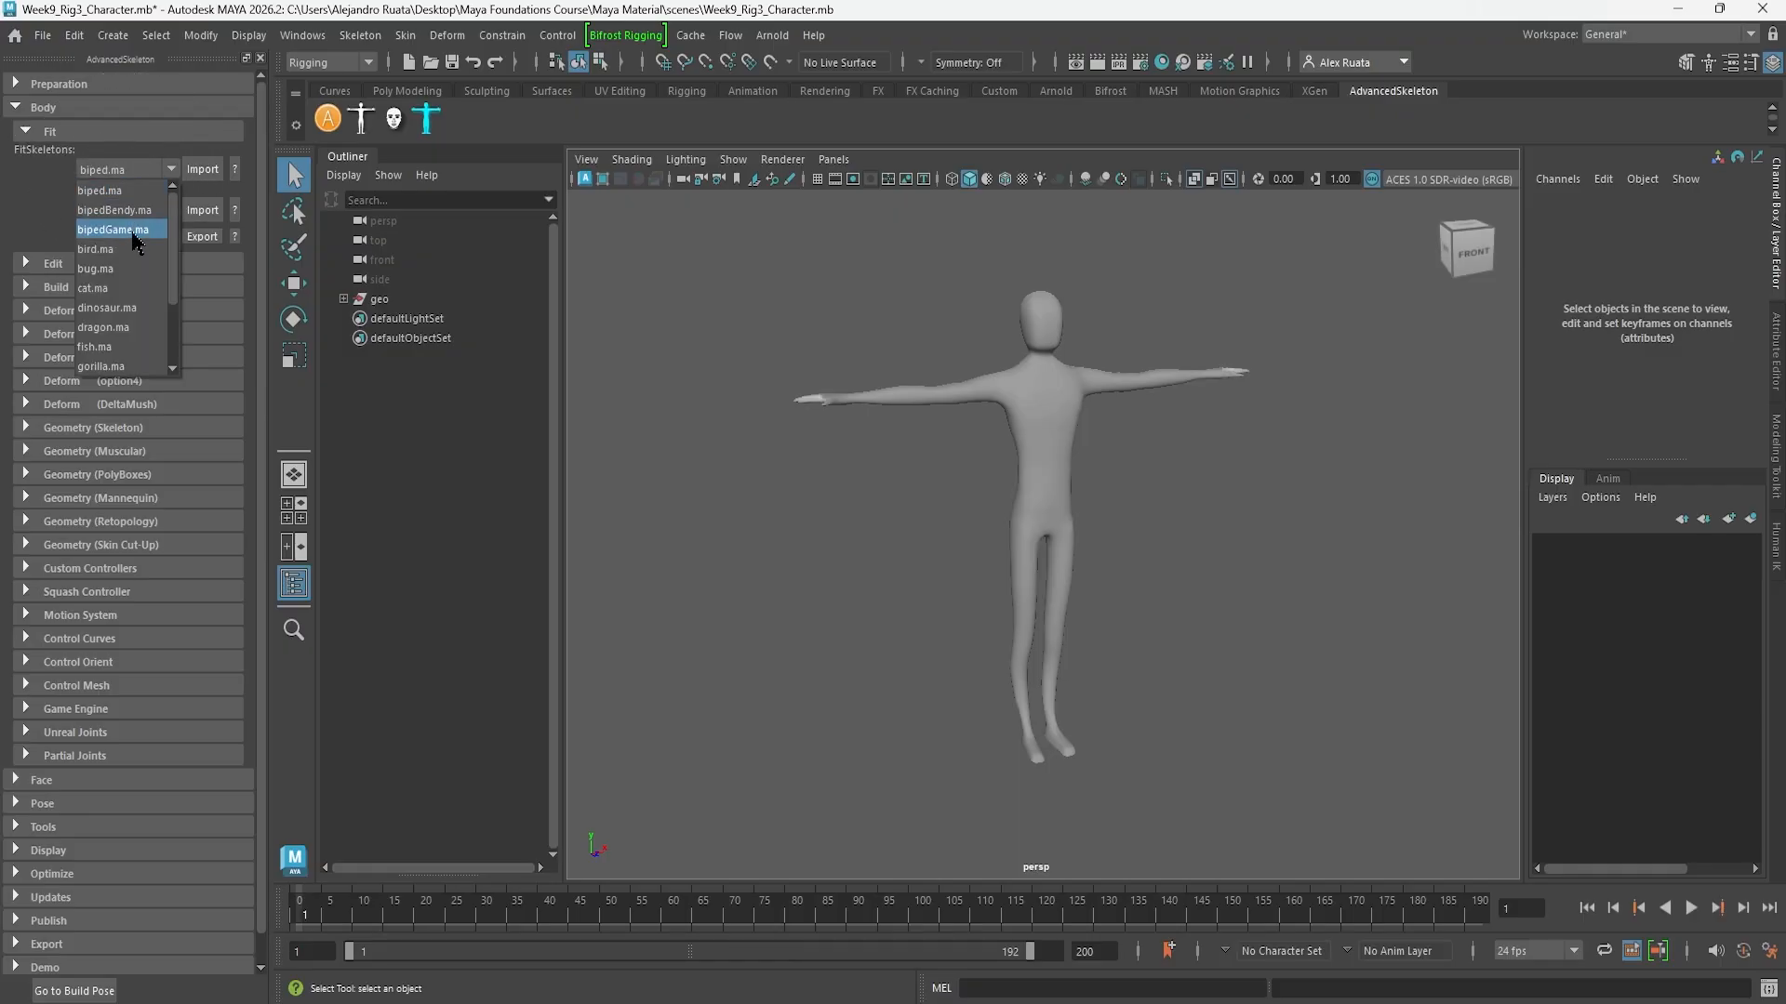
pyautogui.scroll(-2, 135, 244)
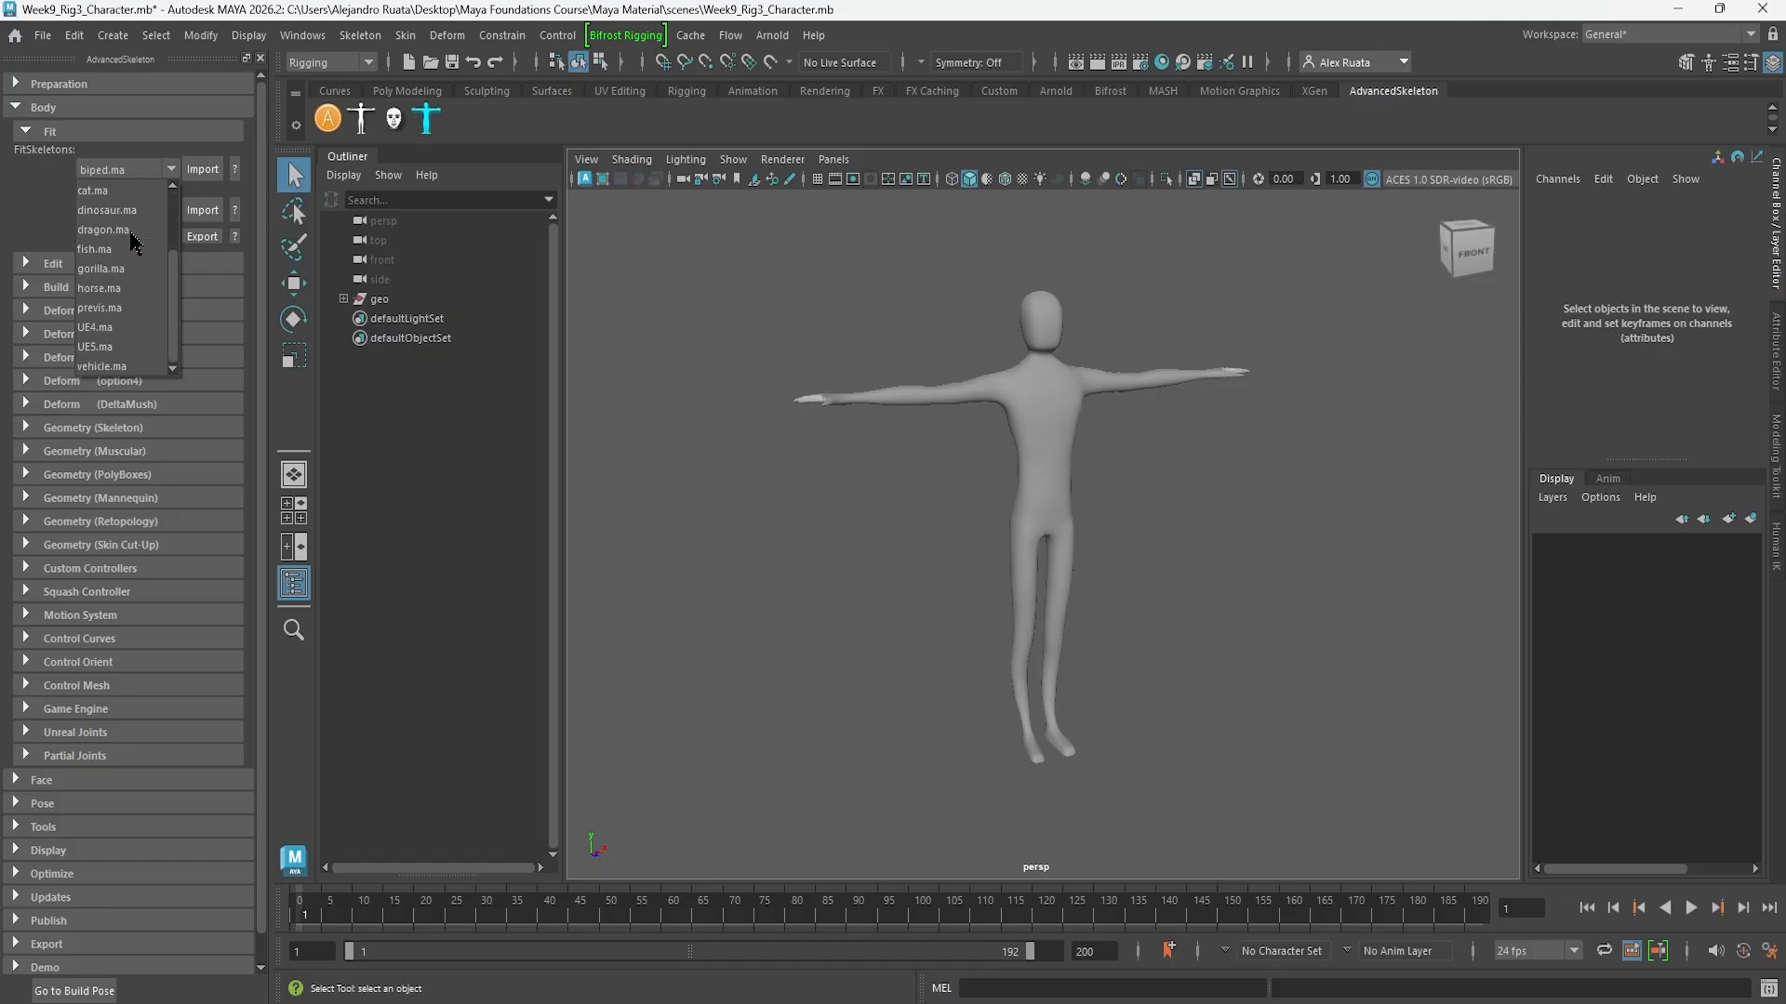
pyautogui.scroll(2, 135, 244)
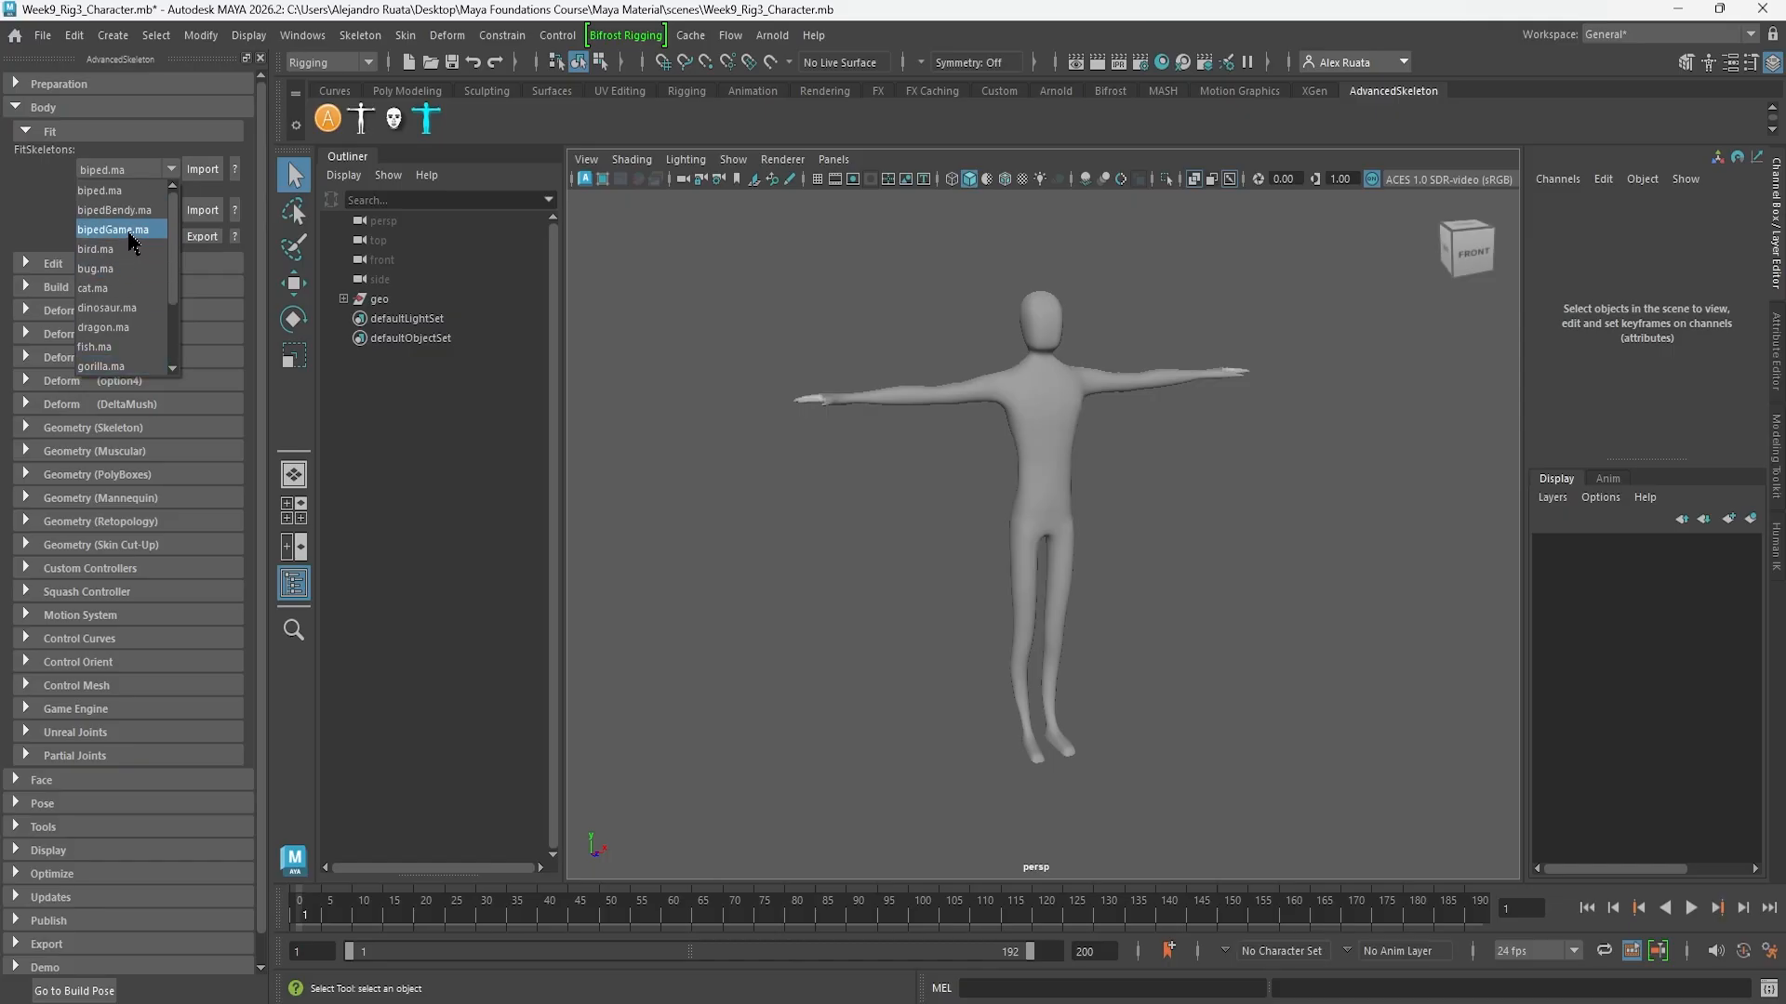
pyautogui.click(132, 231)
pyautogui.click(210, 171)
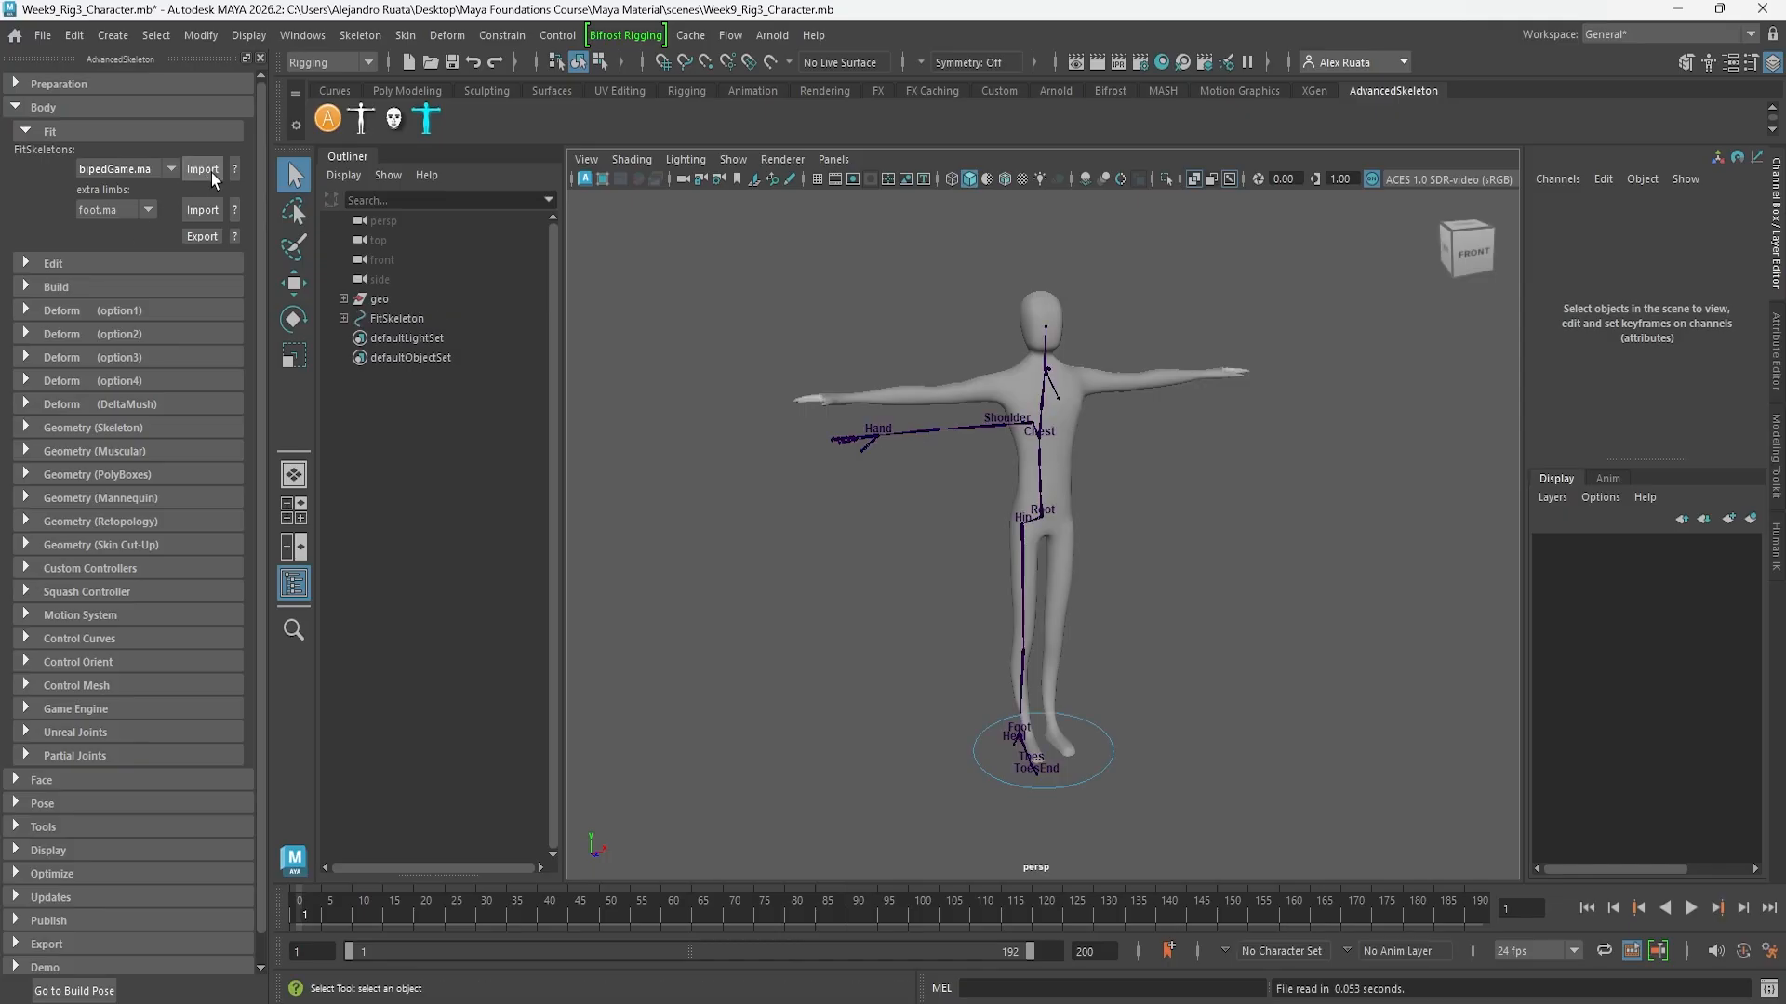
pyautogui.moveTo(916, 442)
pyautogui.keyDown('alt'); pyautogui.mouseDown()
pyautogui.moveTo(901, 427)
pyautogui.moveTo(1097, 429)
pyautogui.moveTo(926, 430)
pyautogui.mouseUp(); pyautogui.keyUp('alt')
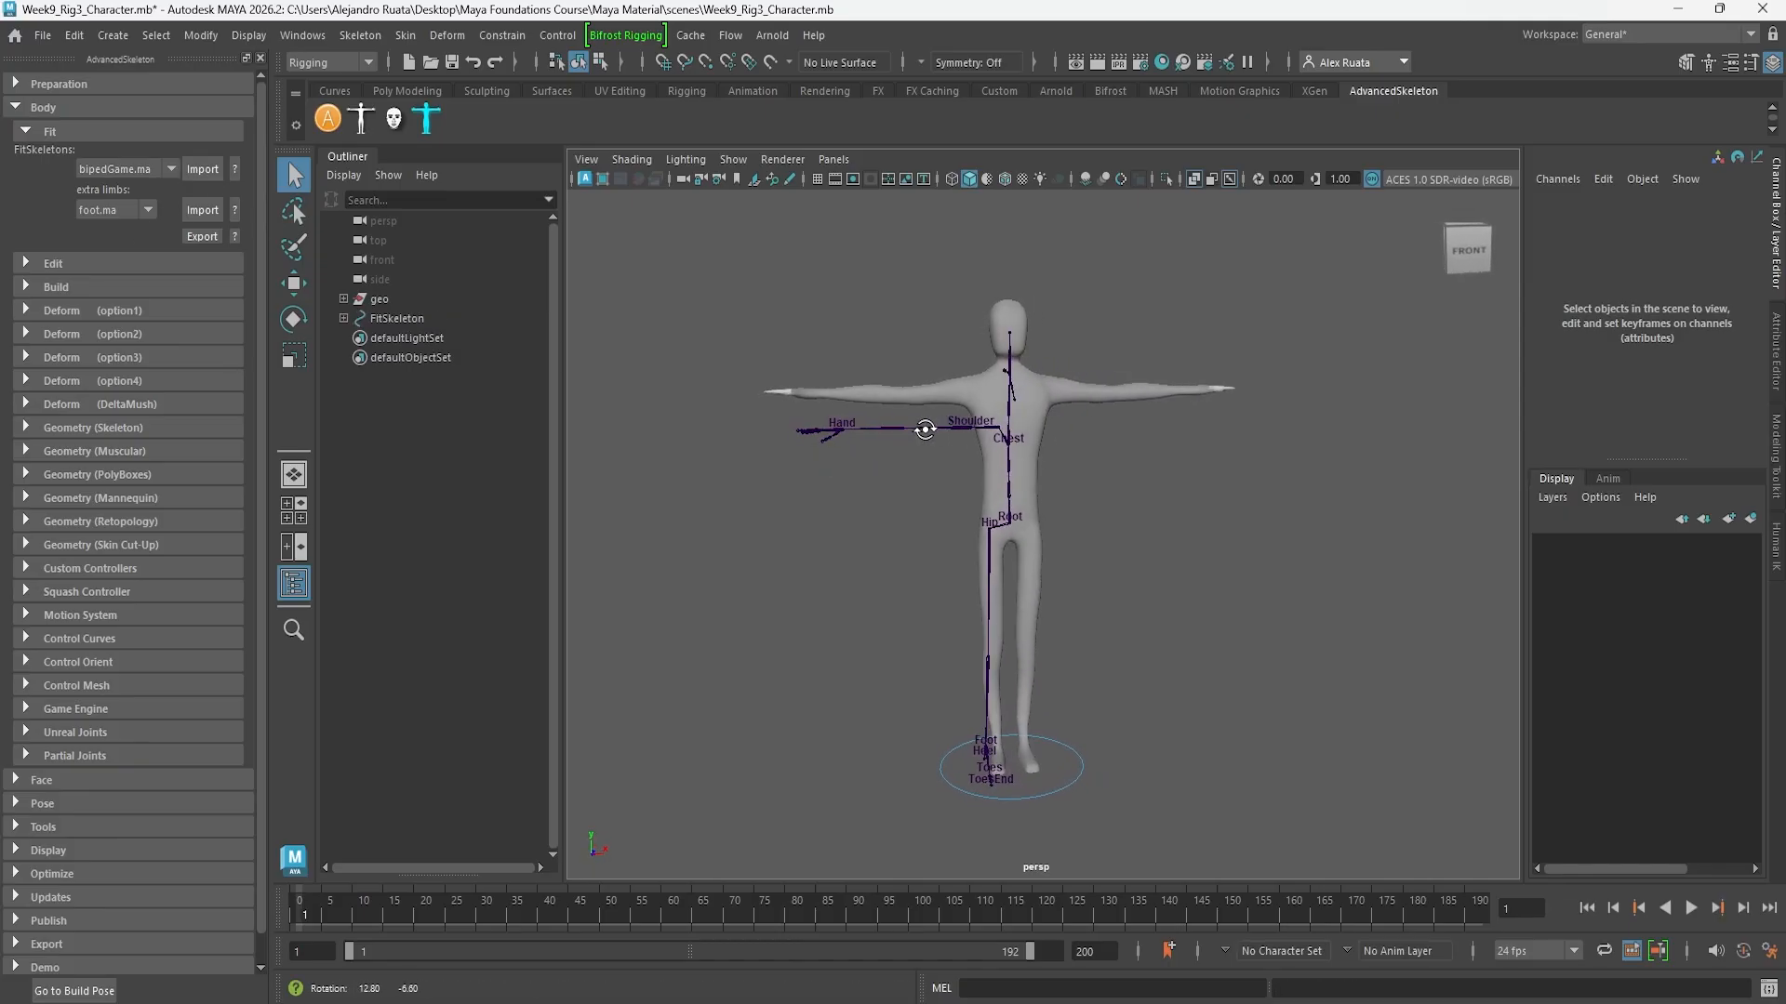
pyautogui.click(27, 132)
# Put the character mesh on a new display layer named Mesh and set the layer to Reference
pyautogui.click(968, 389)
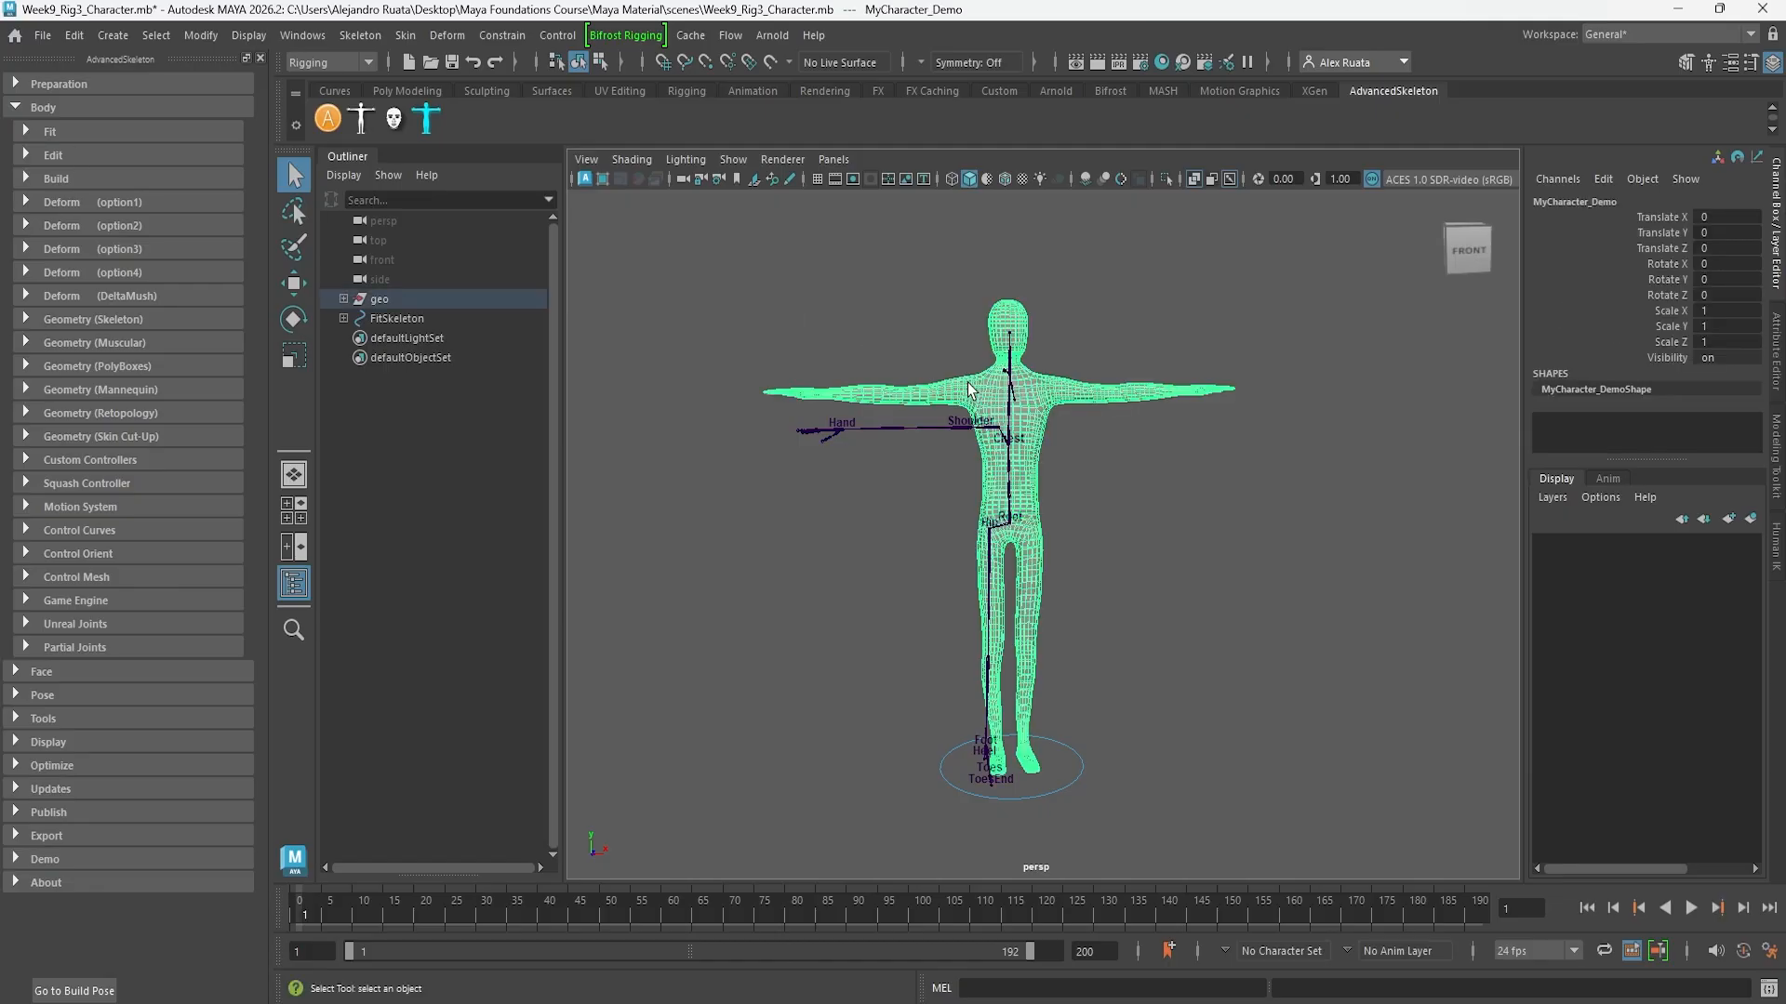
pyautogui.click(1552, 497)
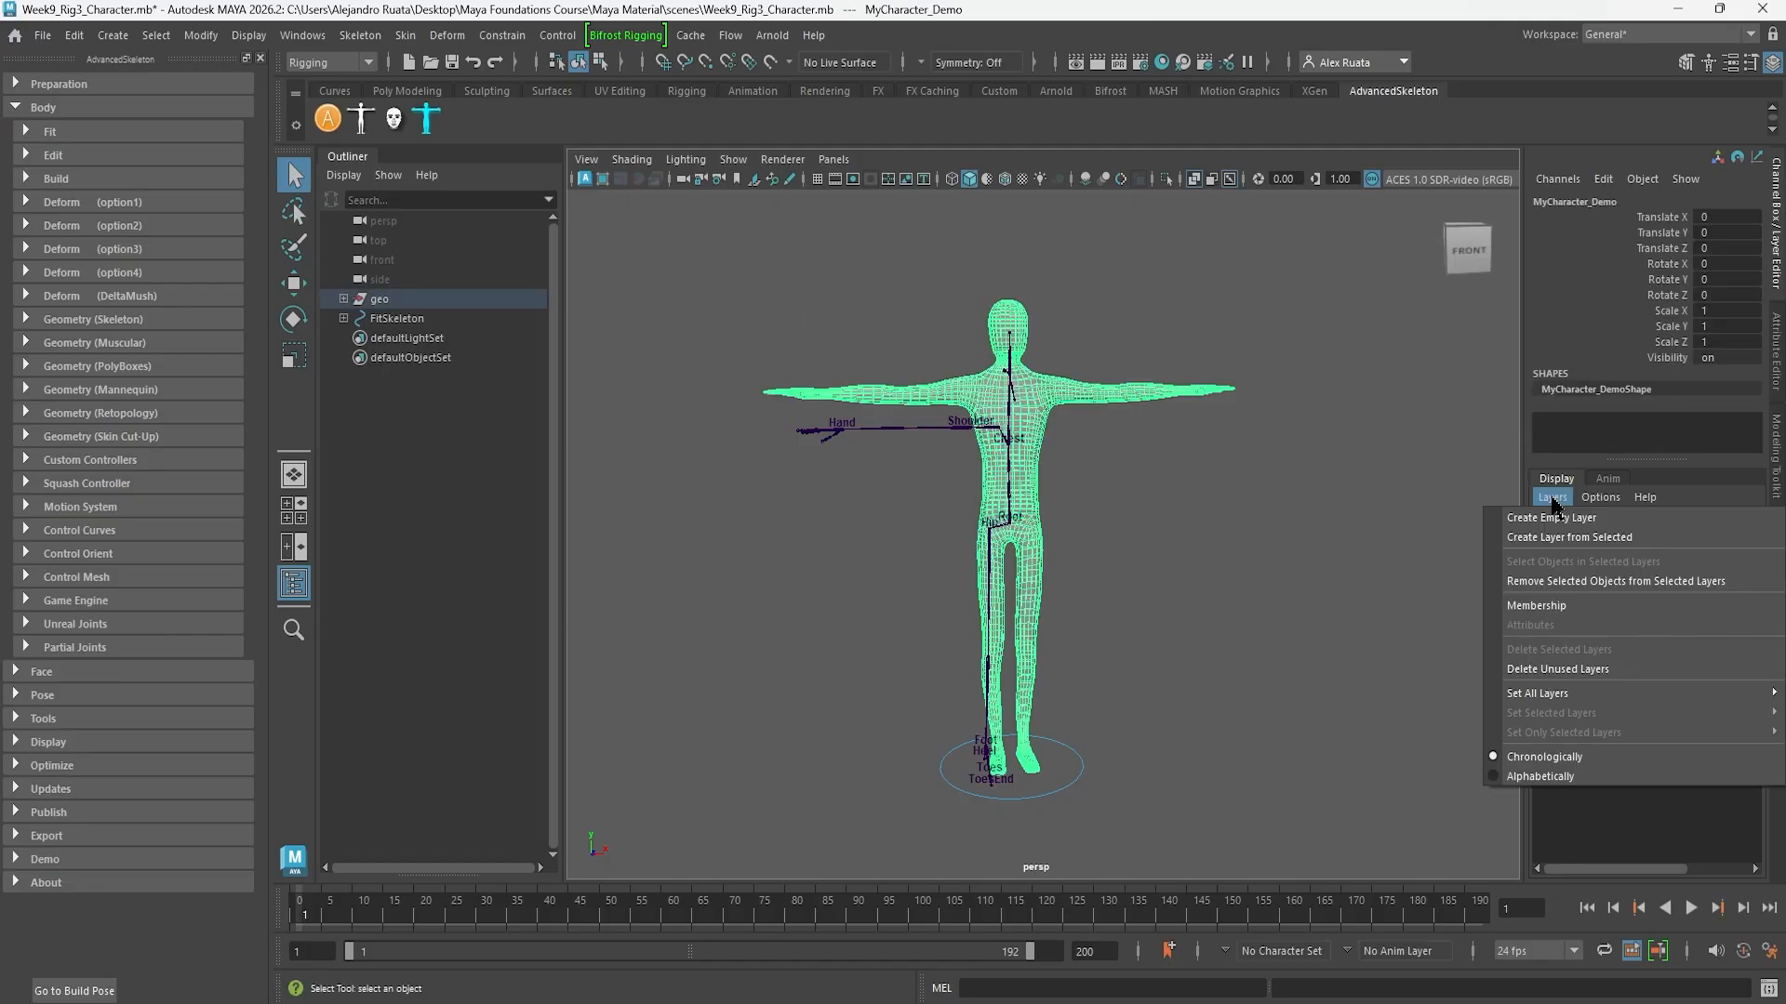
pyautogui.click(1596, 539)
pyautogui.doubleClick(1638, 550)
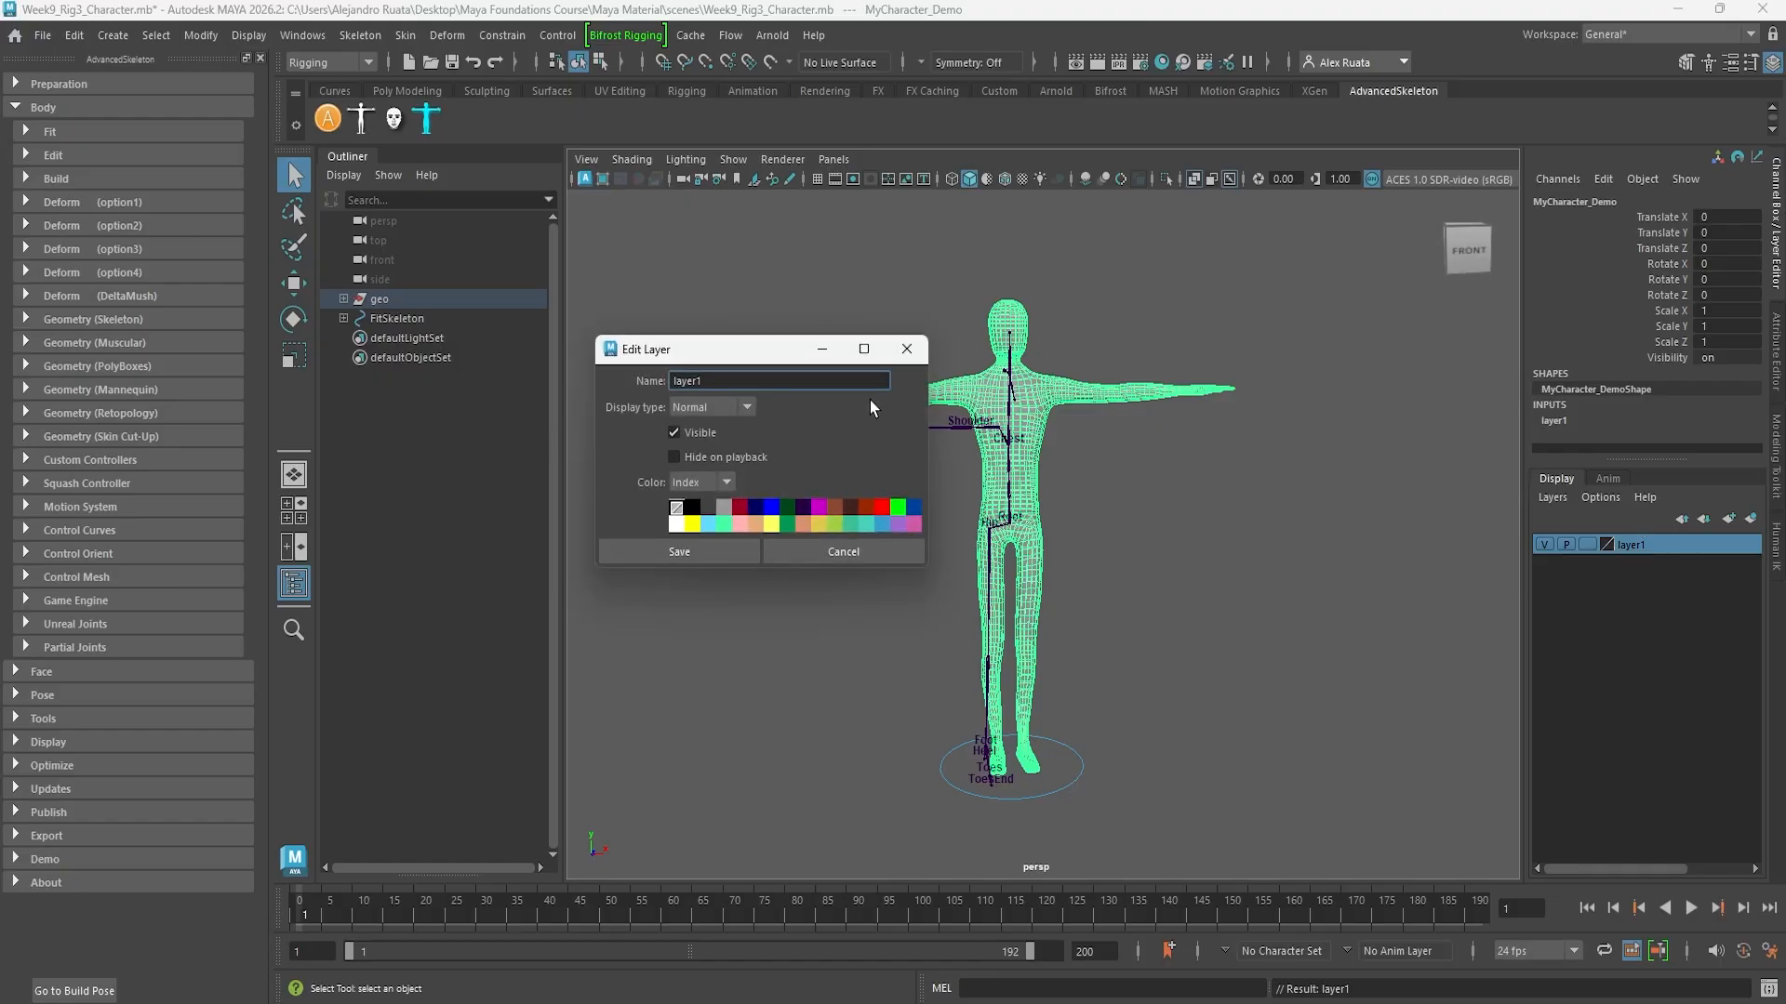
pyautogui.doubleClick(753, 384)
pyautogui.write('Mesh')
pyautogui.click(723, 553)
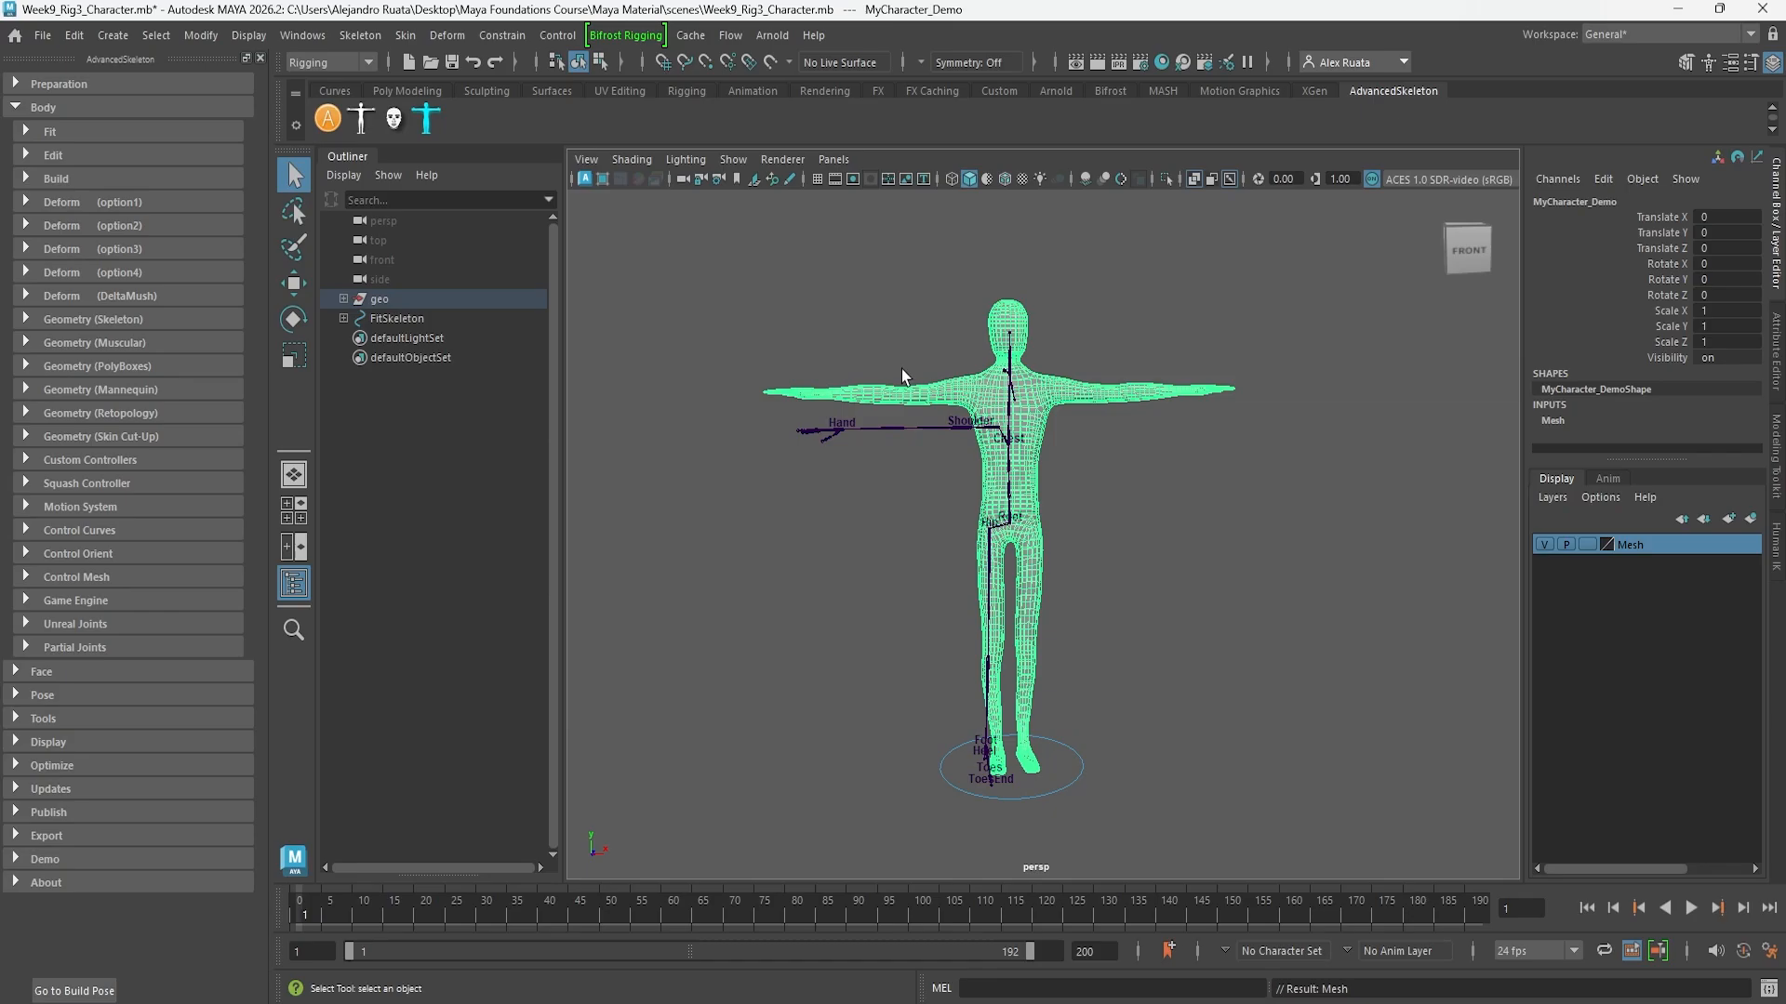
pyautogui.click(1586, 544)
pyautogui.click(1590, 544)
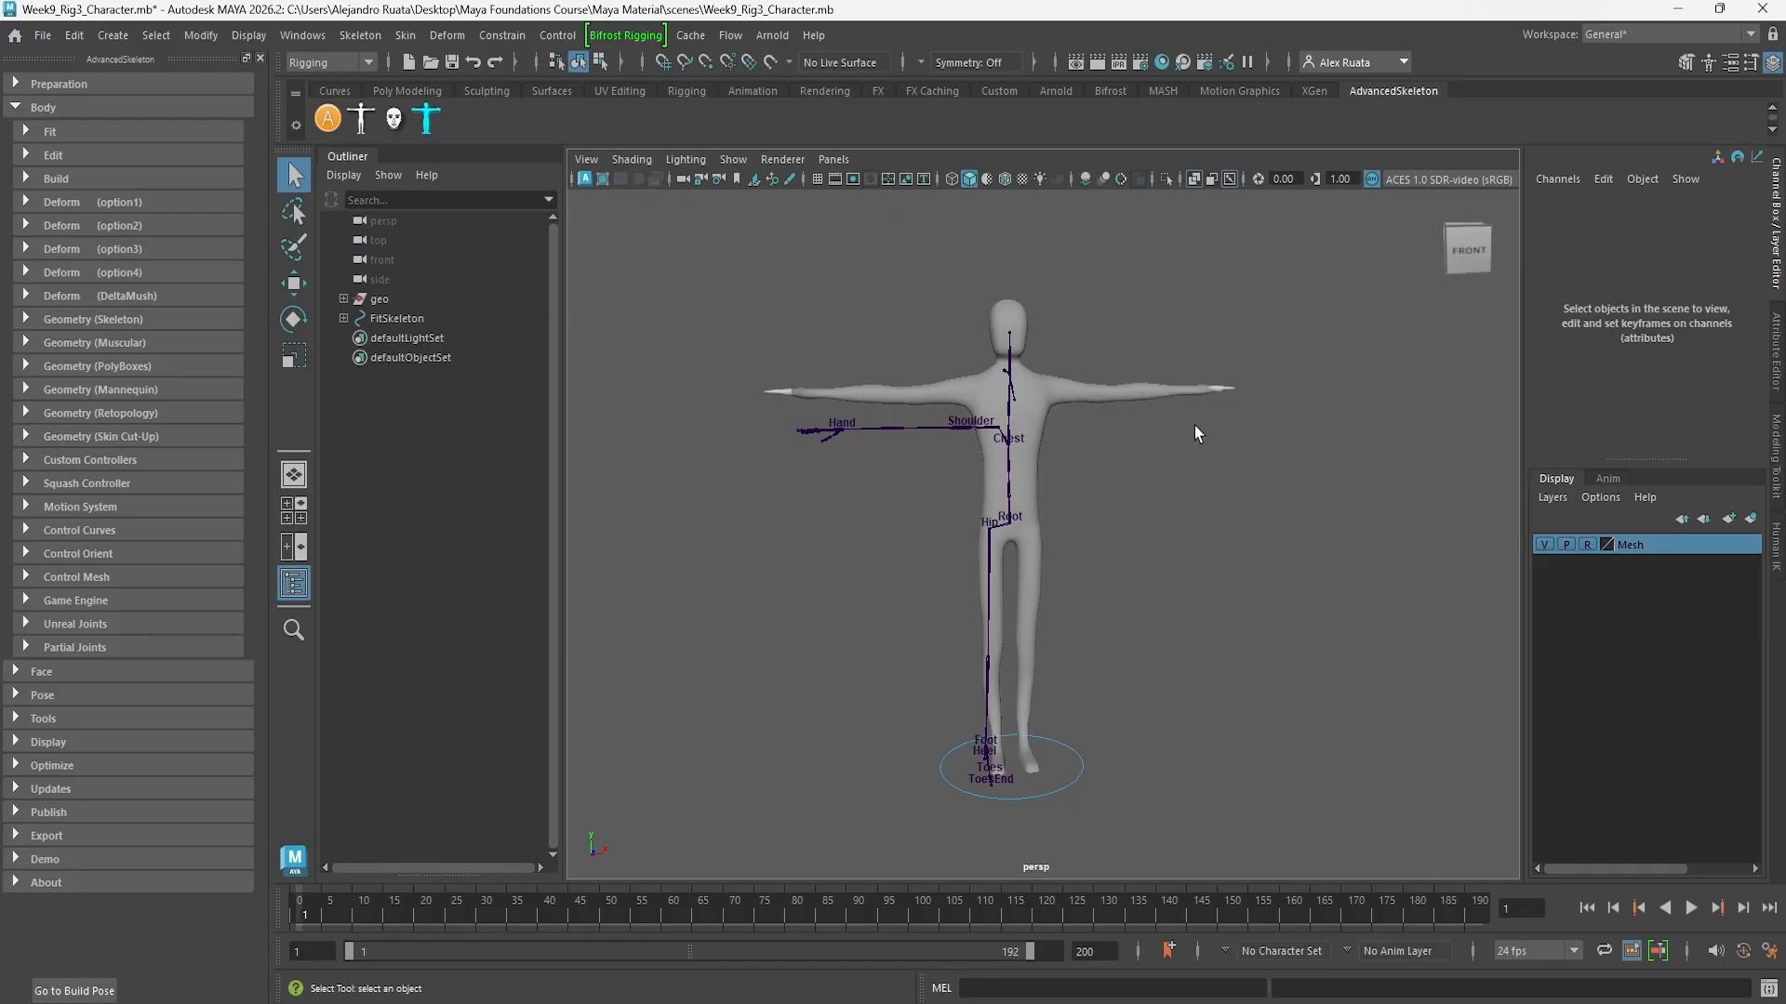
# Expand the Body section's Edit options, collapse Fit, and enter FitMode for the fit skeleton
pyautogui.click(53, 154)
pyautogui.click(49, 131)
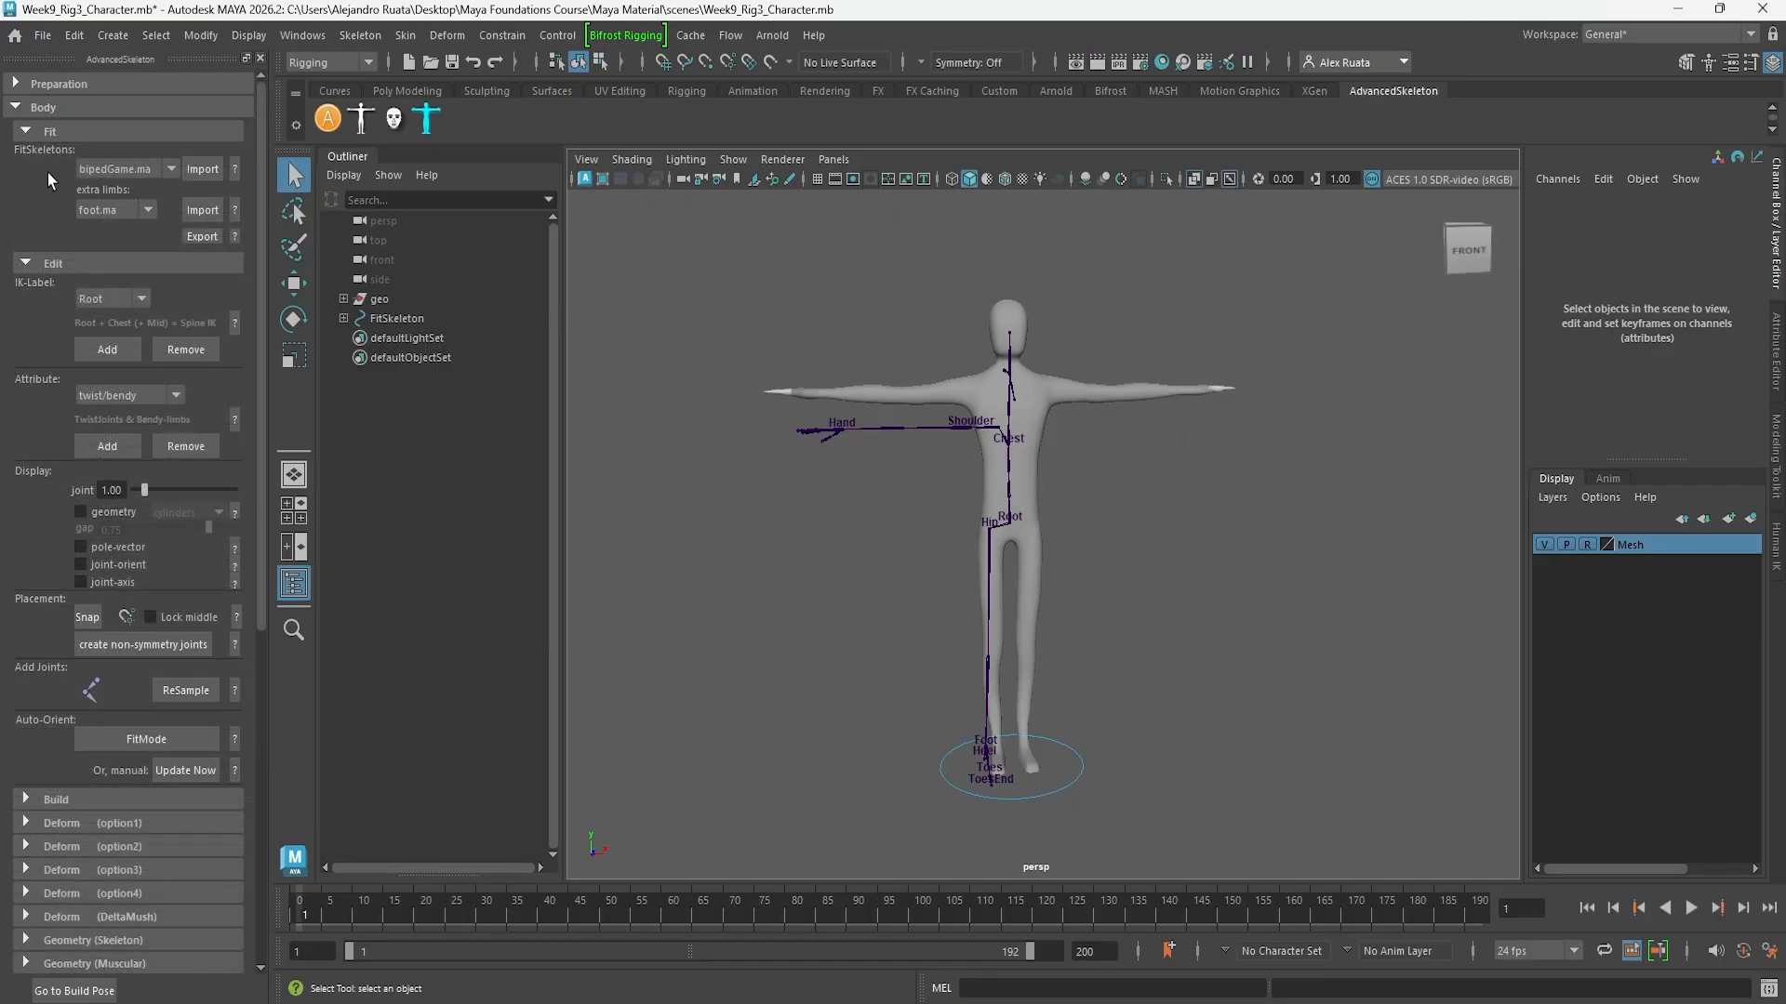
pyautogui.click(31, 133)
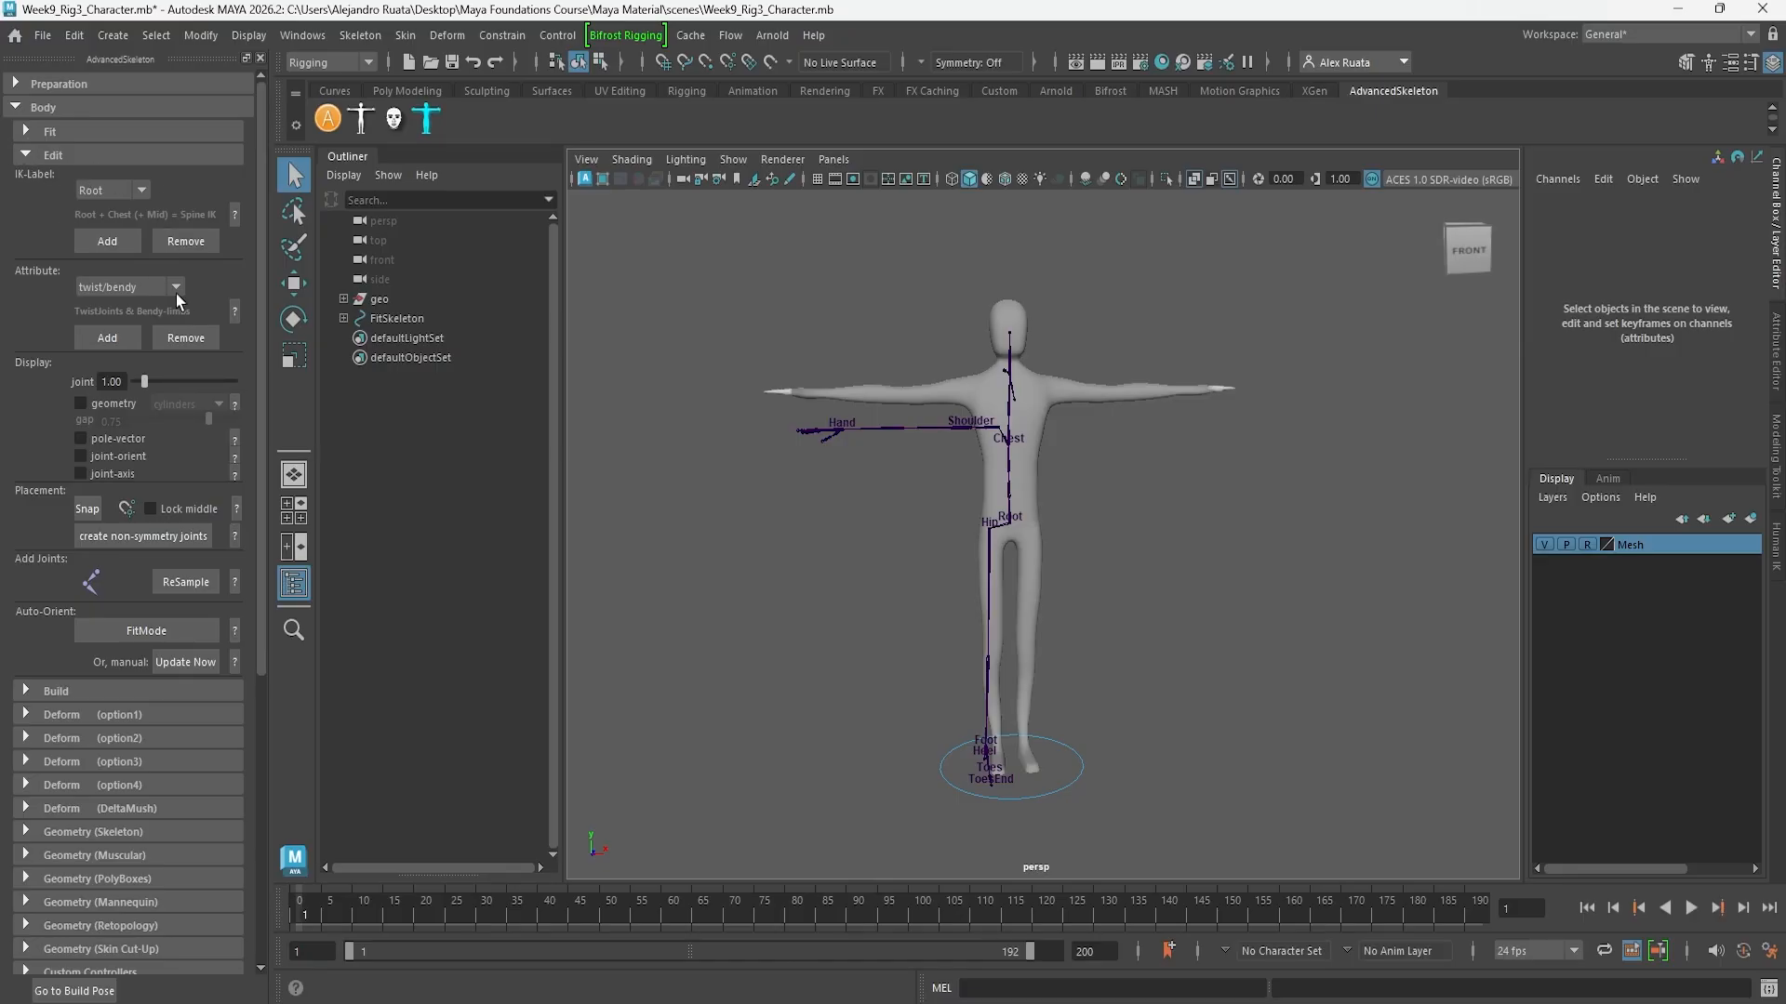
pyautogui.click(961, 433)
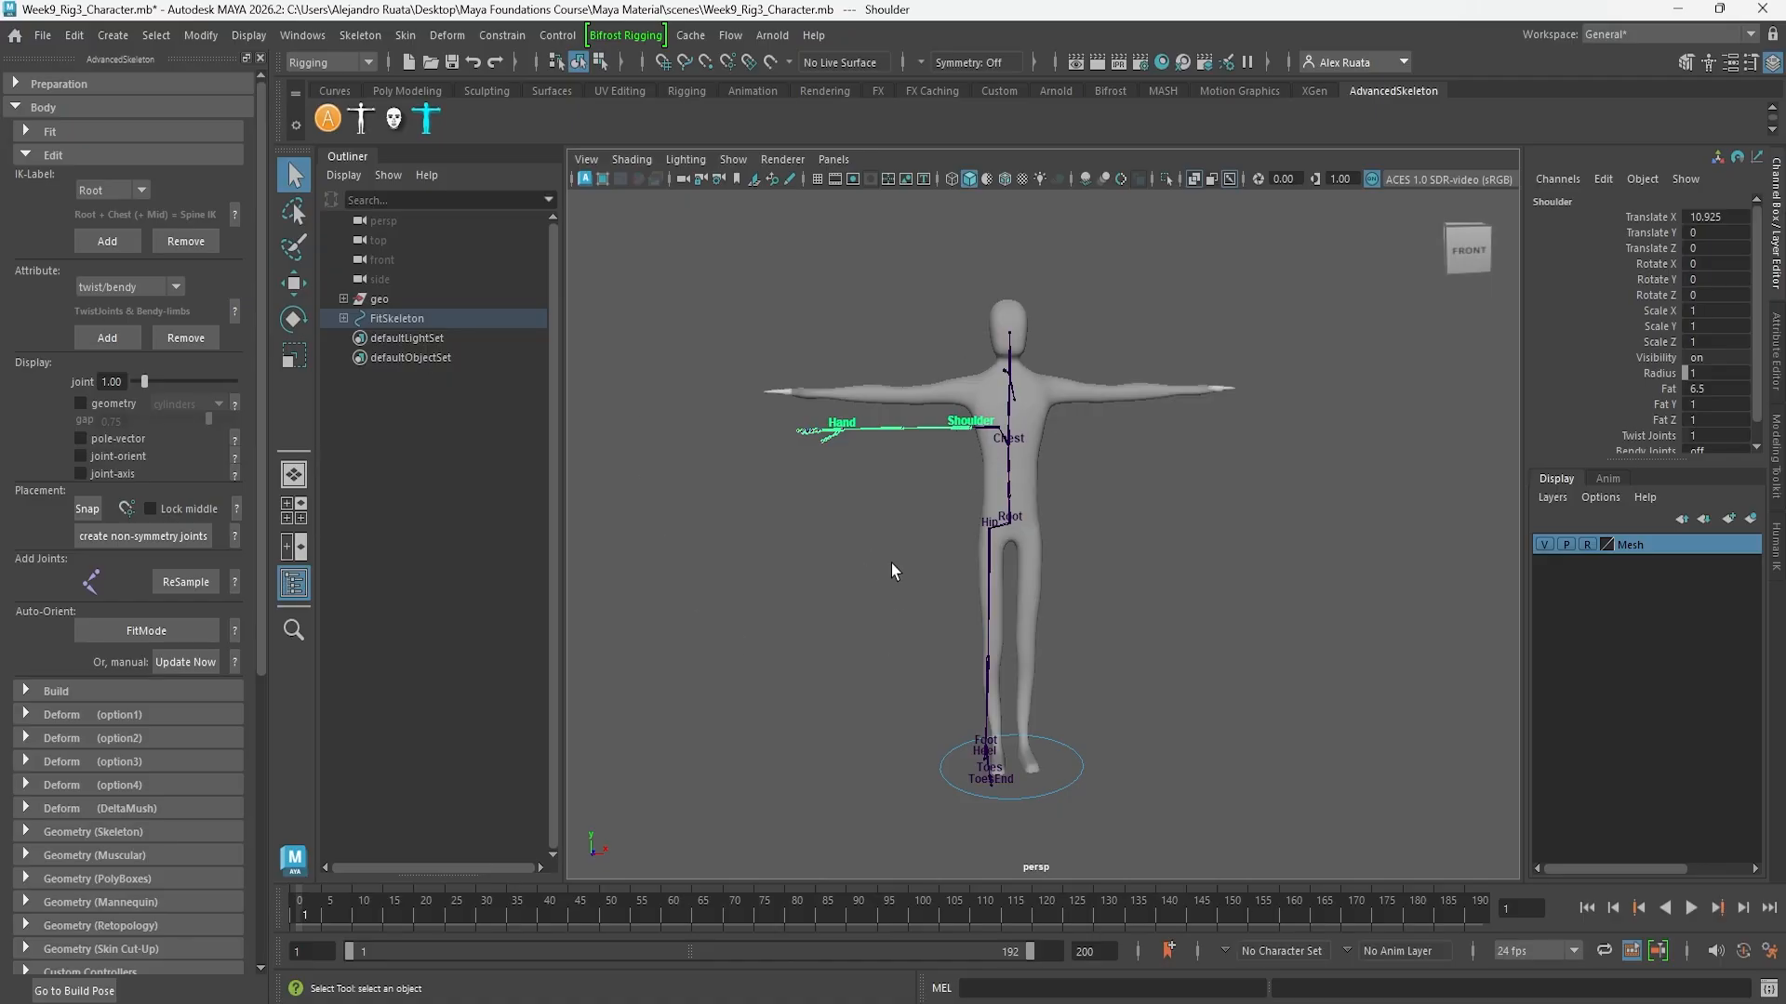
pyautogui.click(765, 628)
pyautogui.click(141, 631)
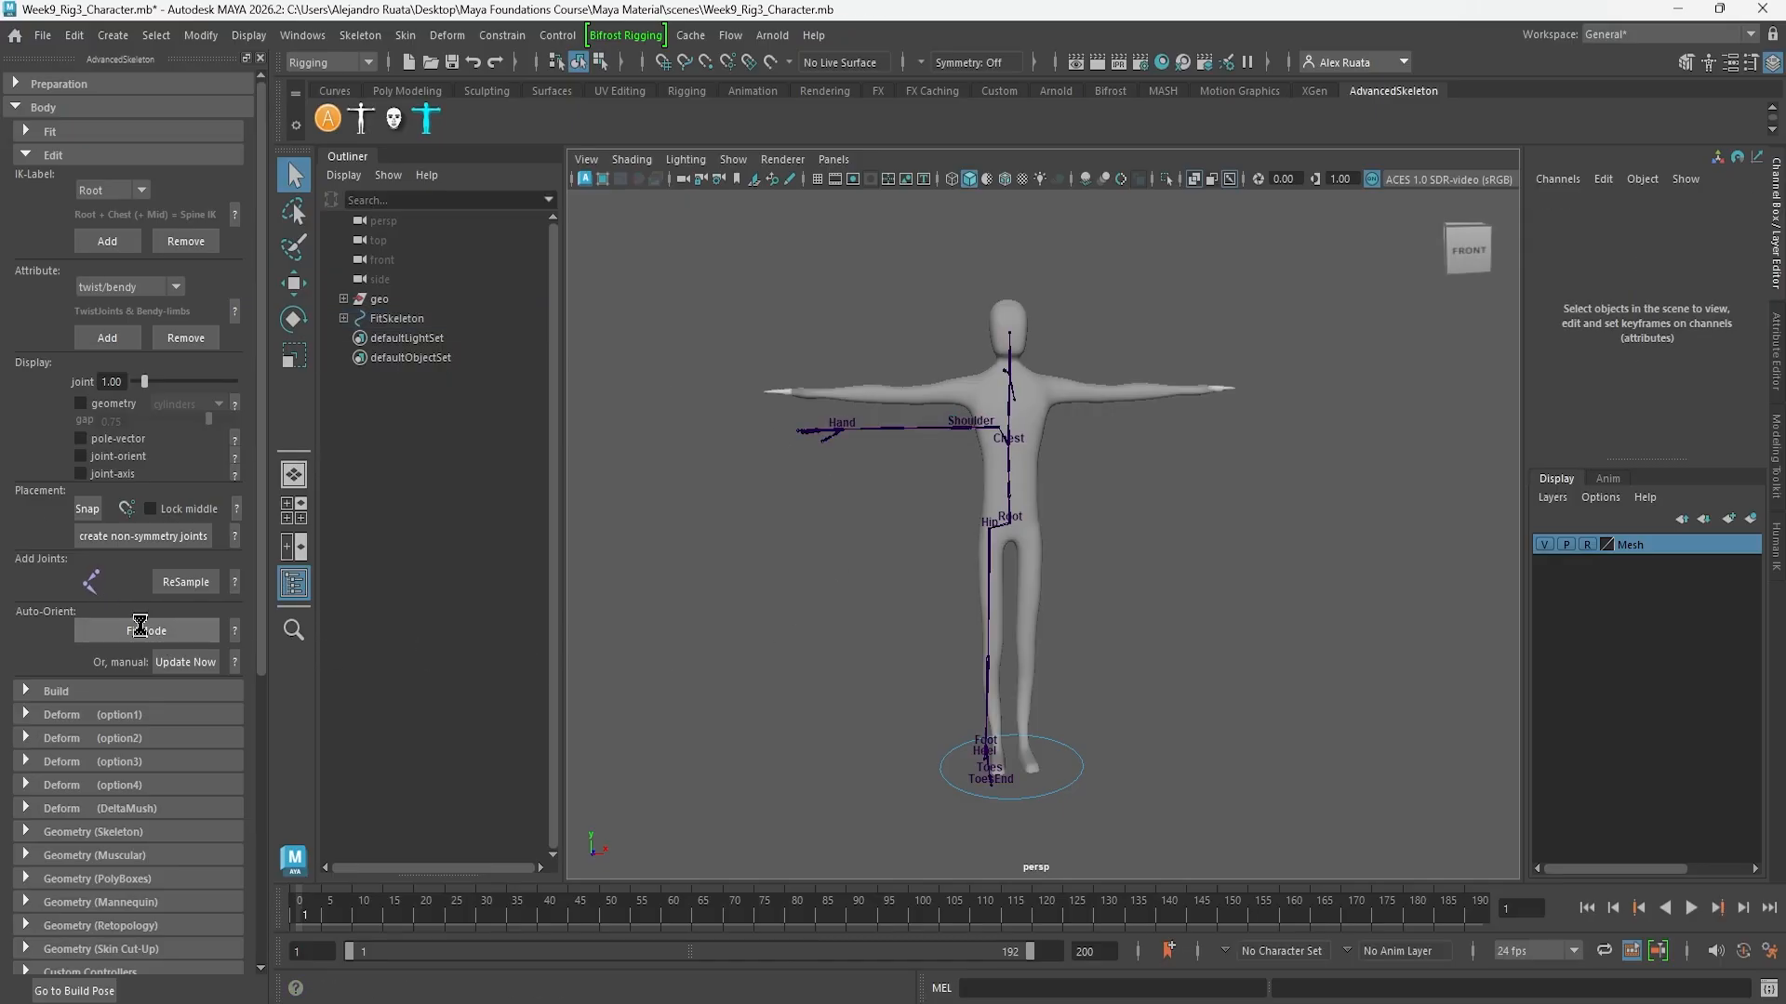
pyautogui.click(1040, 220)
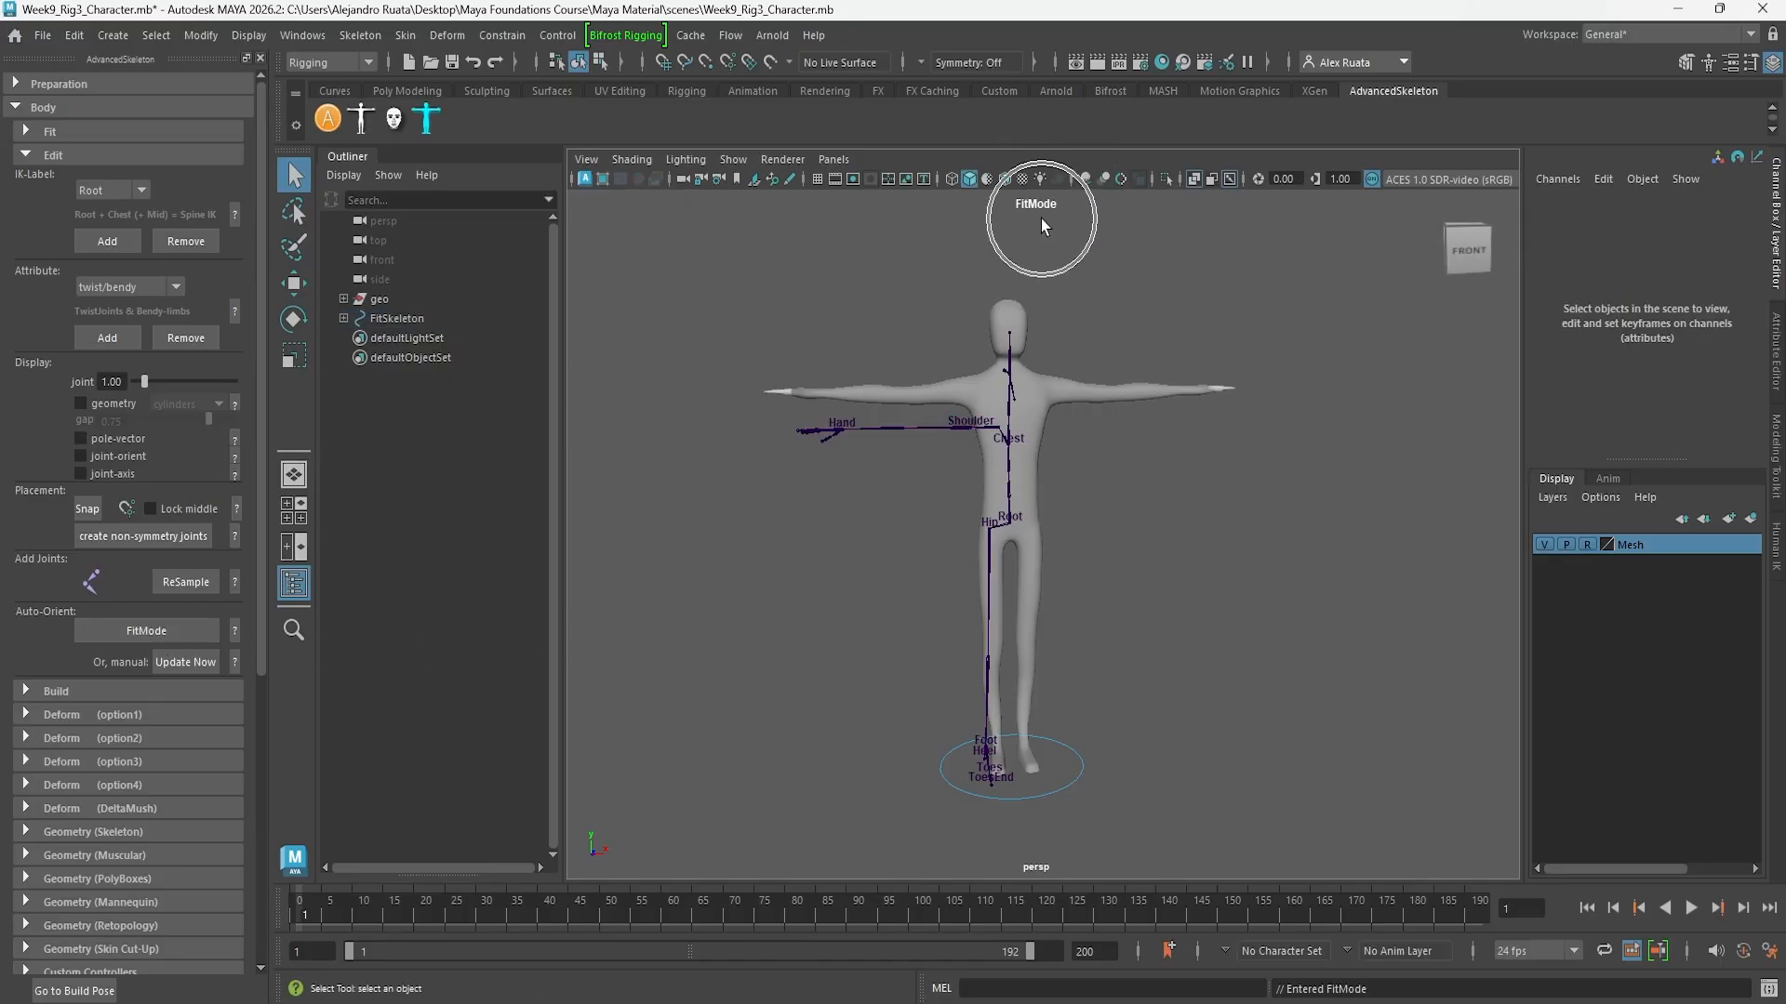
pyautogui.press('ctrl')
pyautogui.press('ctrl')
pyautogui.press('ctrl')
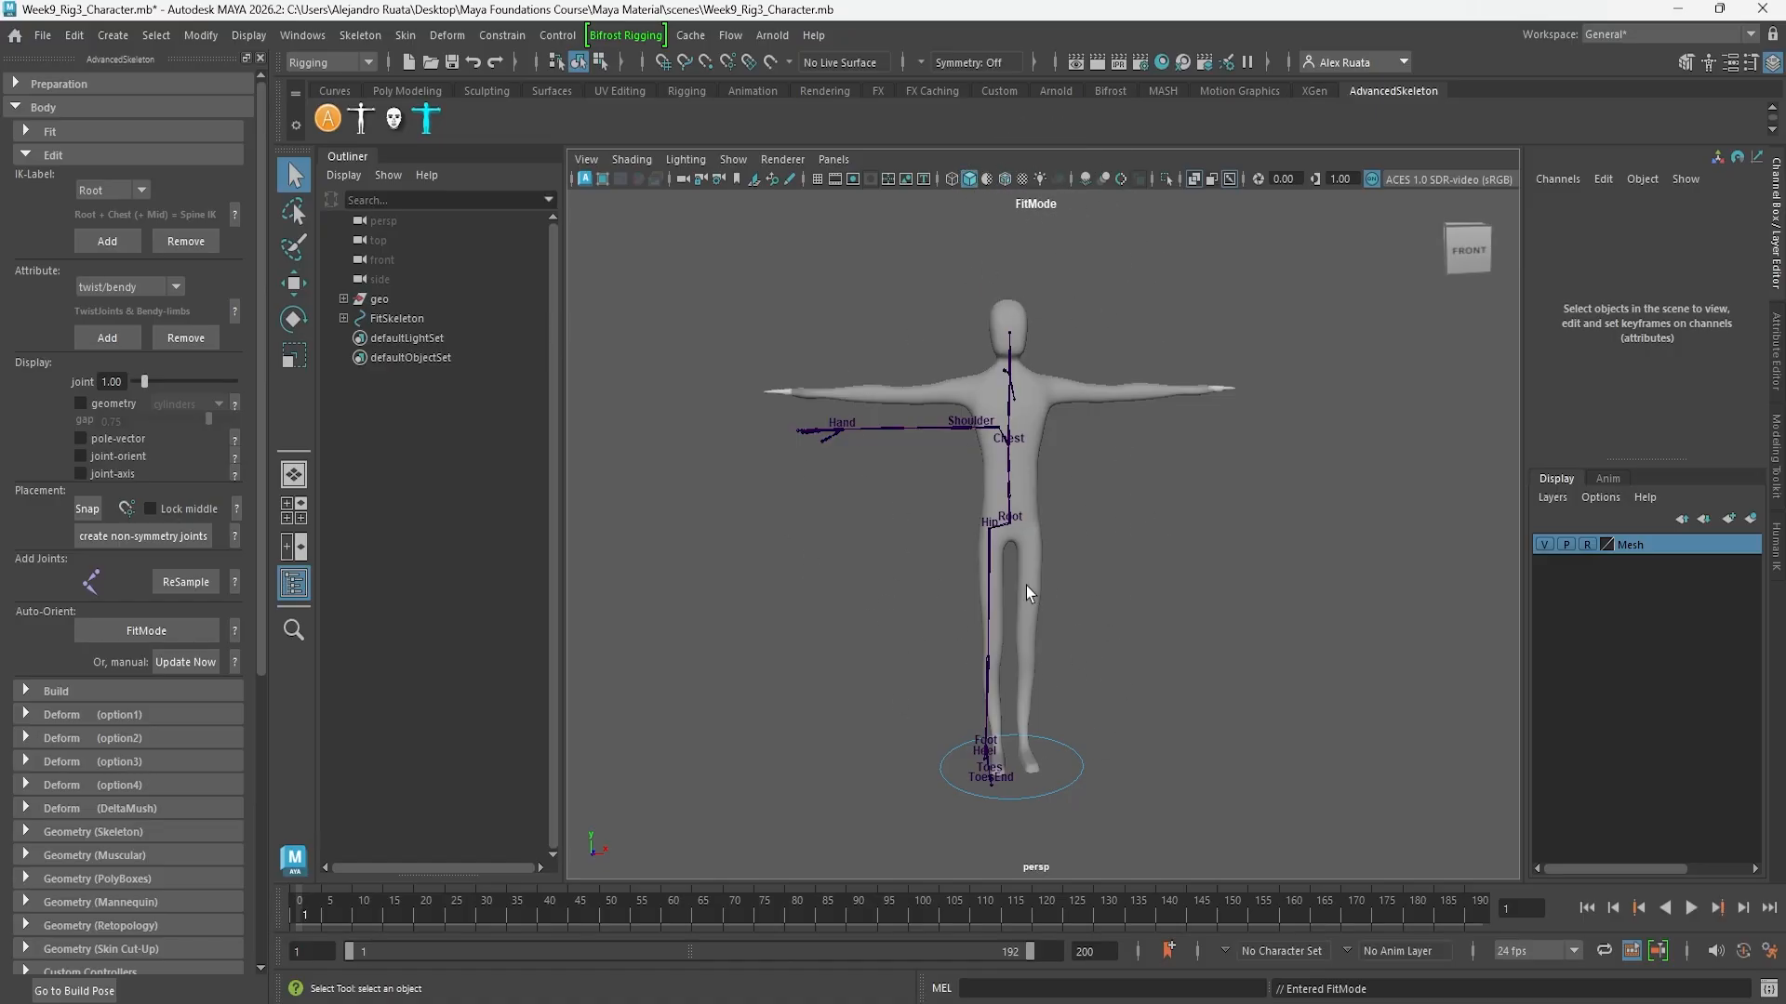
# In the maximized side view, shift the Spine2 joint slightly forward to straighten the spine inside the torso
pyautogui.moveTo(1025, 584)
pyautogui.keyDown('alt'); pyautogui.mouseDown()
pyautogui.moveTo(1088, 606)
pyautogui.moveTo(1287, 598)
pyautogui.moveTo(857, 606)
pyautogui.moveTo(1002, 595)
pyautogui.mouseUp(); pyautogui.keyUp('alt')
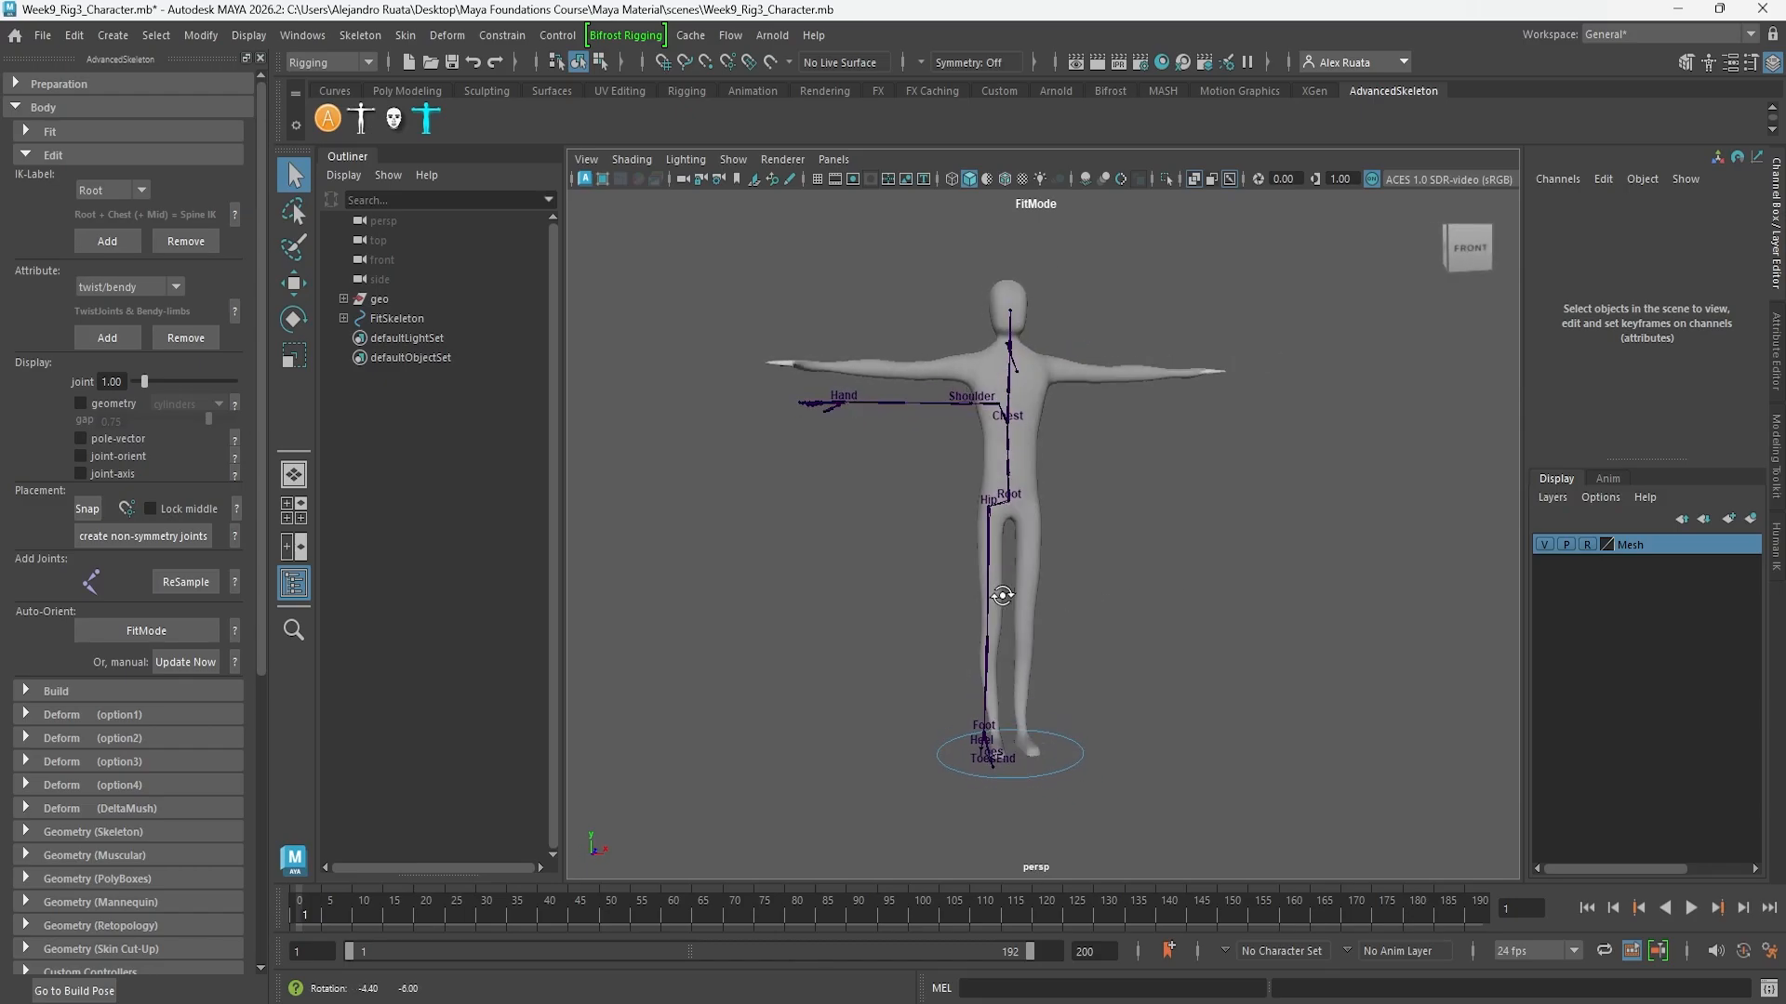
pyautogui.scroll(5, 1051, 438)
pyautogui.keyDown('alt'); pyautogui.moveTo(1049, 311); pyautogui.dragTo(1088, 694, button='middle'); pyautogui.keyUp('alt')
pyautogui.keyDown('alt'); pyautogui.moveTo(1068, 595); pyautogui.dragTo(1097, 548); pyautogui.keyUp('alt')
pyautogui.click(1009, 523)
pyautogui.press('space')
pyautogui.press('space')
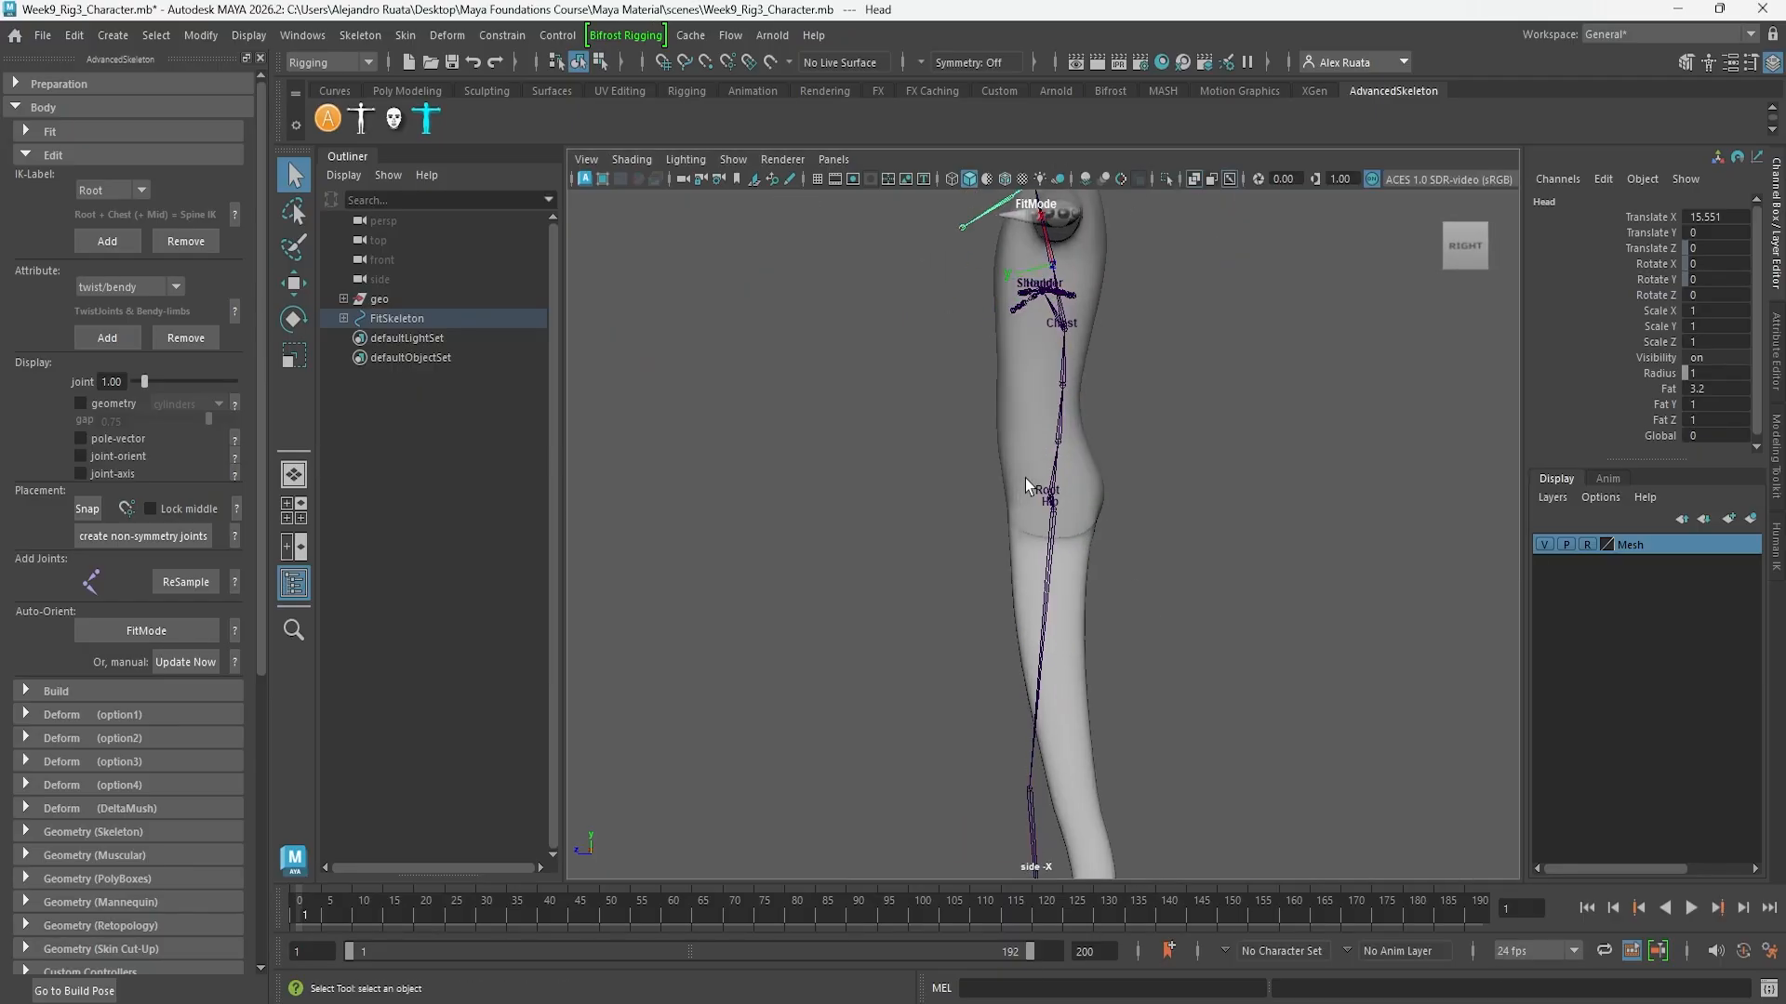
pyautogui.scroll(3, 1026, 485)
pyautogui.click(1024, 496)
pyautogui.press('w')
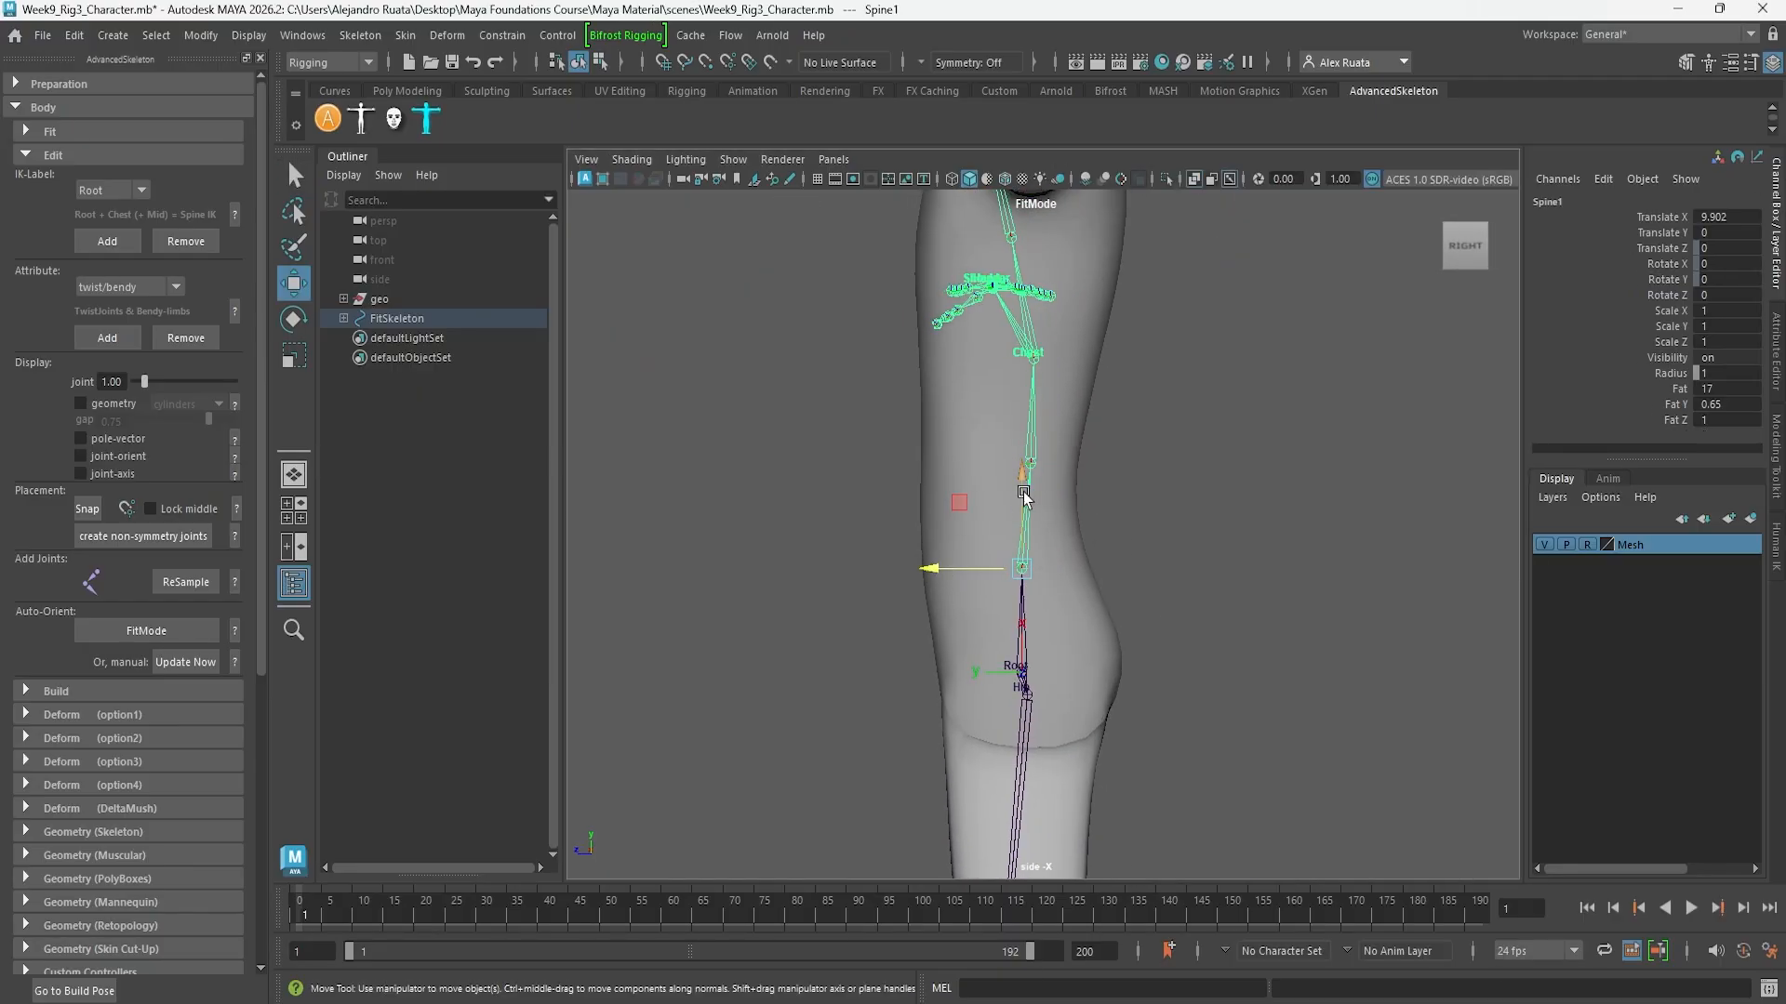
pyautogui.click(1031, 463)
pyautogui.moveTo(959, 464); pyautogui.dragTo(944, 465)
pyautogui.keyDown('alt'); pyautogui.moveTo(1069, 372); pyautogui.dragTo(1088, 503, button='middle'); pyautogui.keyUp('alt')
pyautogui.click(1088, 502)
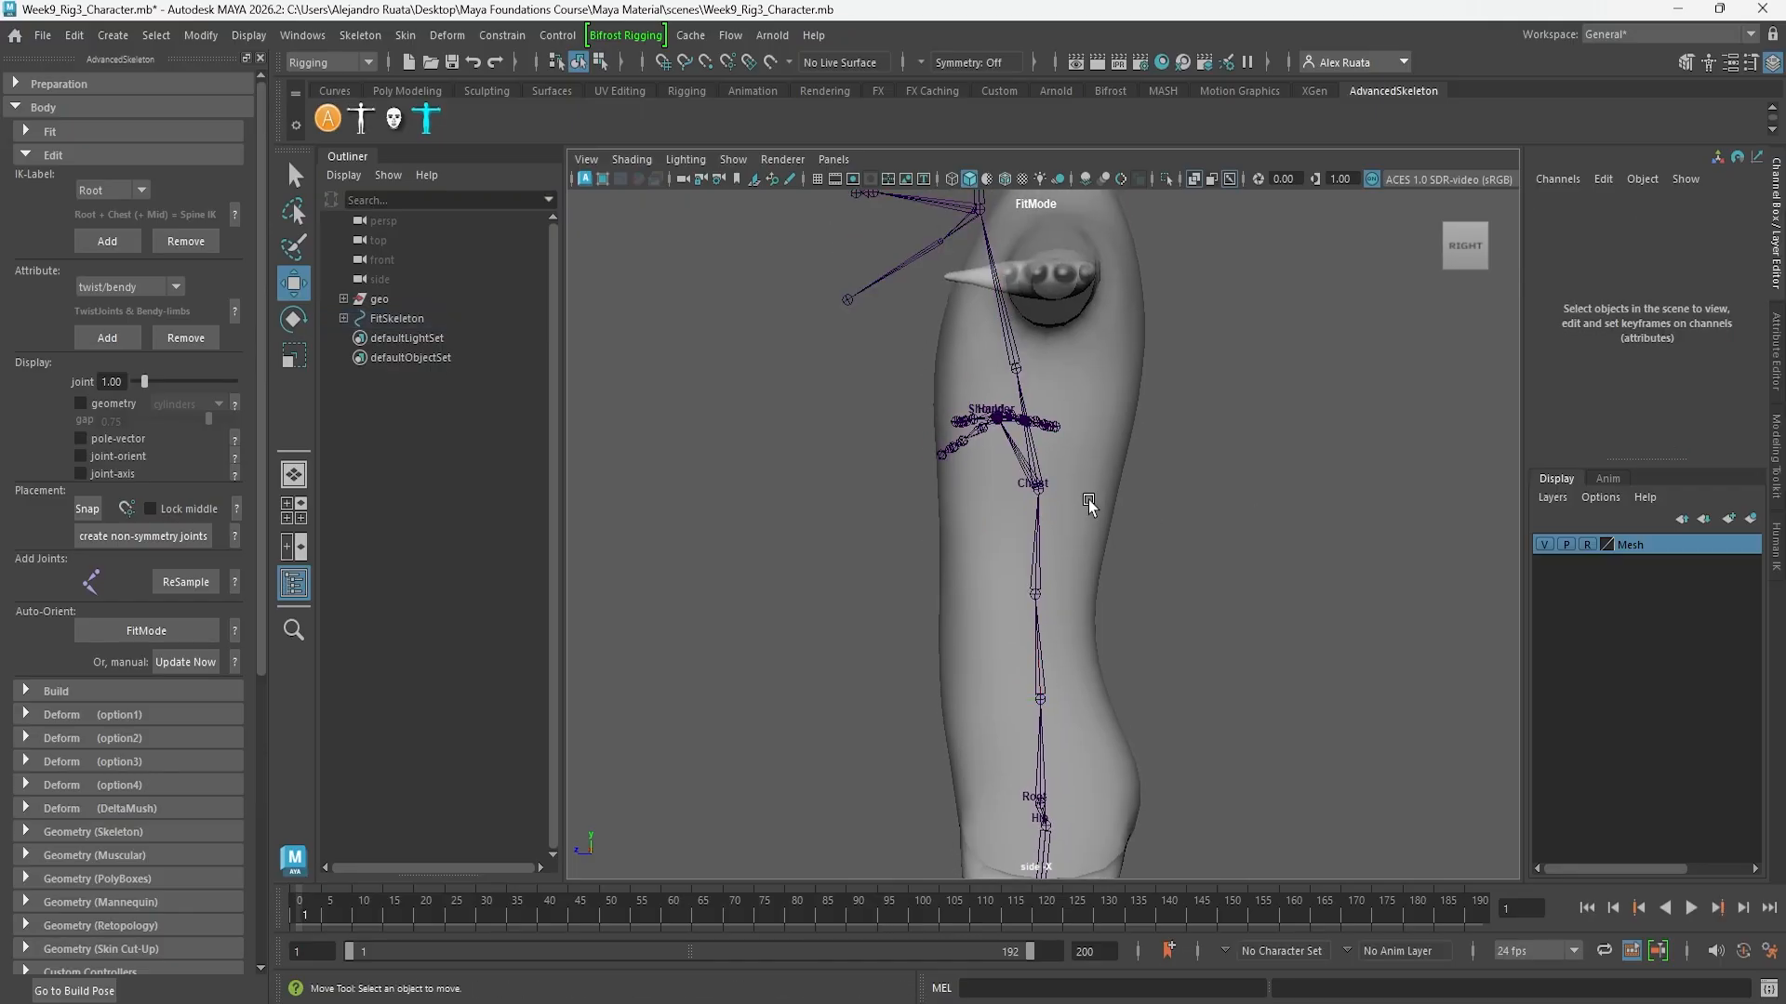
# Raise the Spine1, Spine2 and Chest joints in the side view to spread the spine up the torso
pyautogui.moveTo(1036, 596); pyautogui.dragTo(1040, 555)
pyautogui.click(1035, 558)
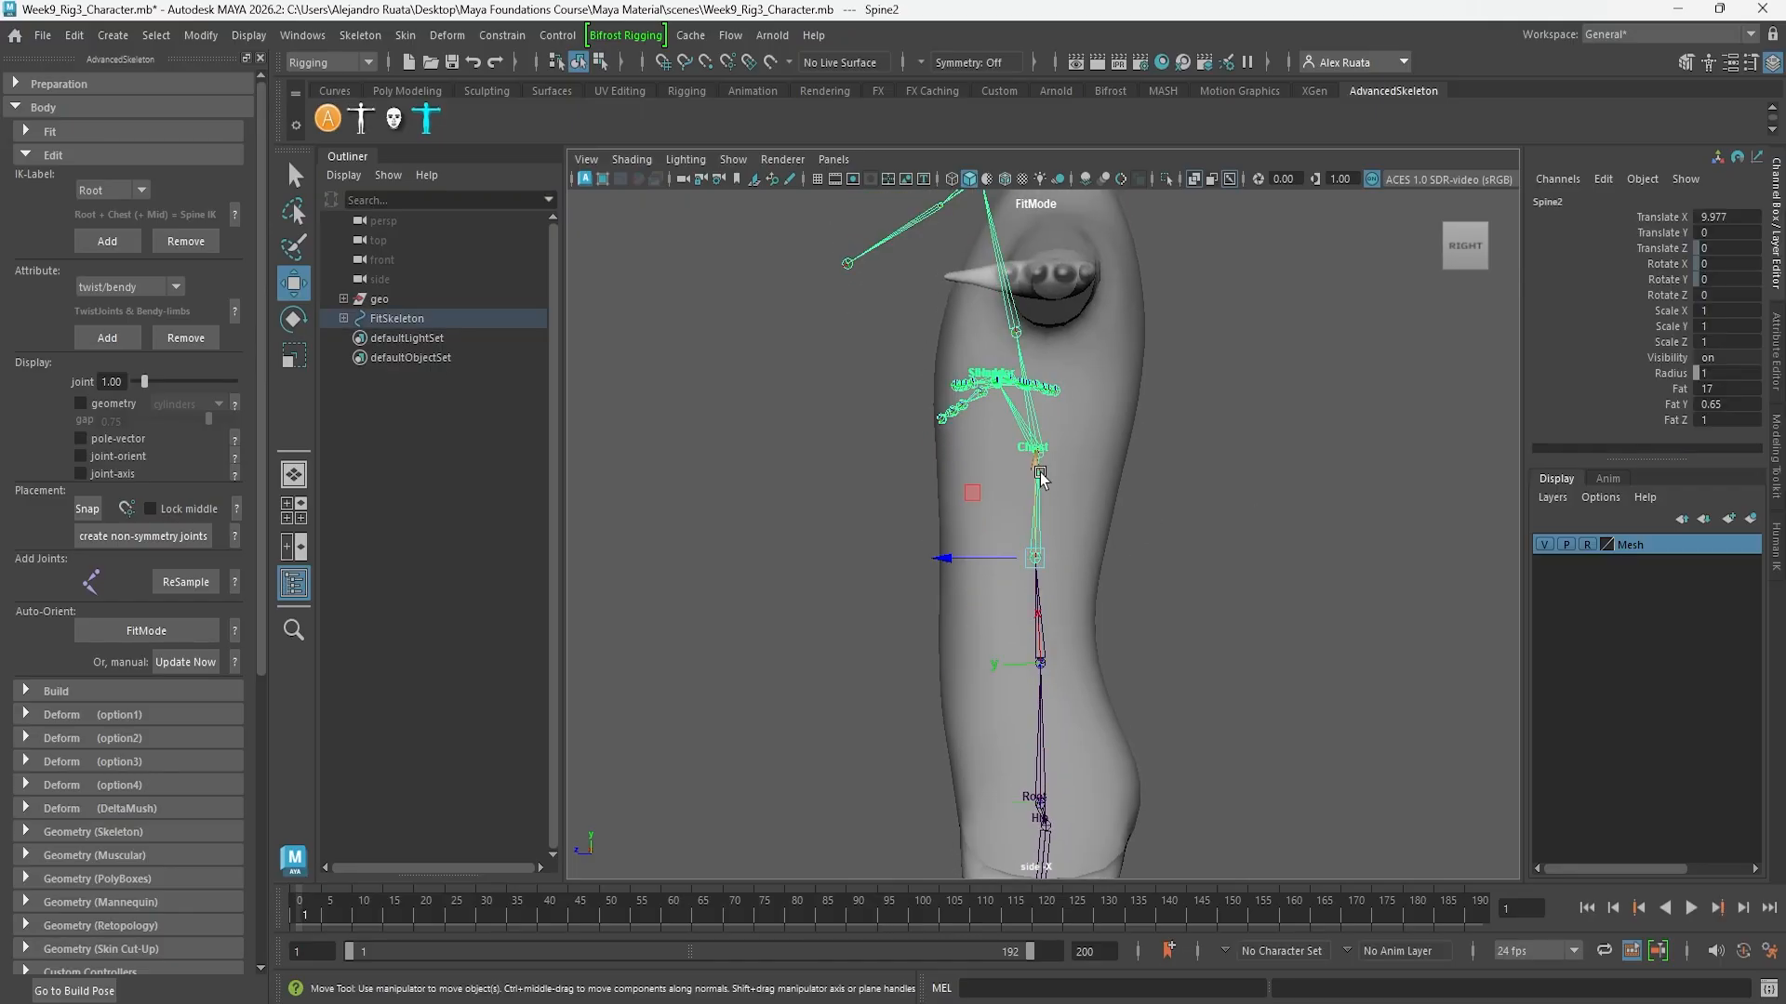
pyautogui.moveTo(1039, 469); pyautogui.dragTo(1048, 441)
pyautogui.click(1095, 436)
pyautogui.click(1037, 426)
pyautogui.moveTo(1040, 342); pyautogui.dragTo(1041, 294)
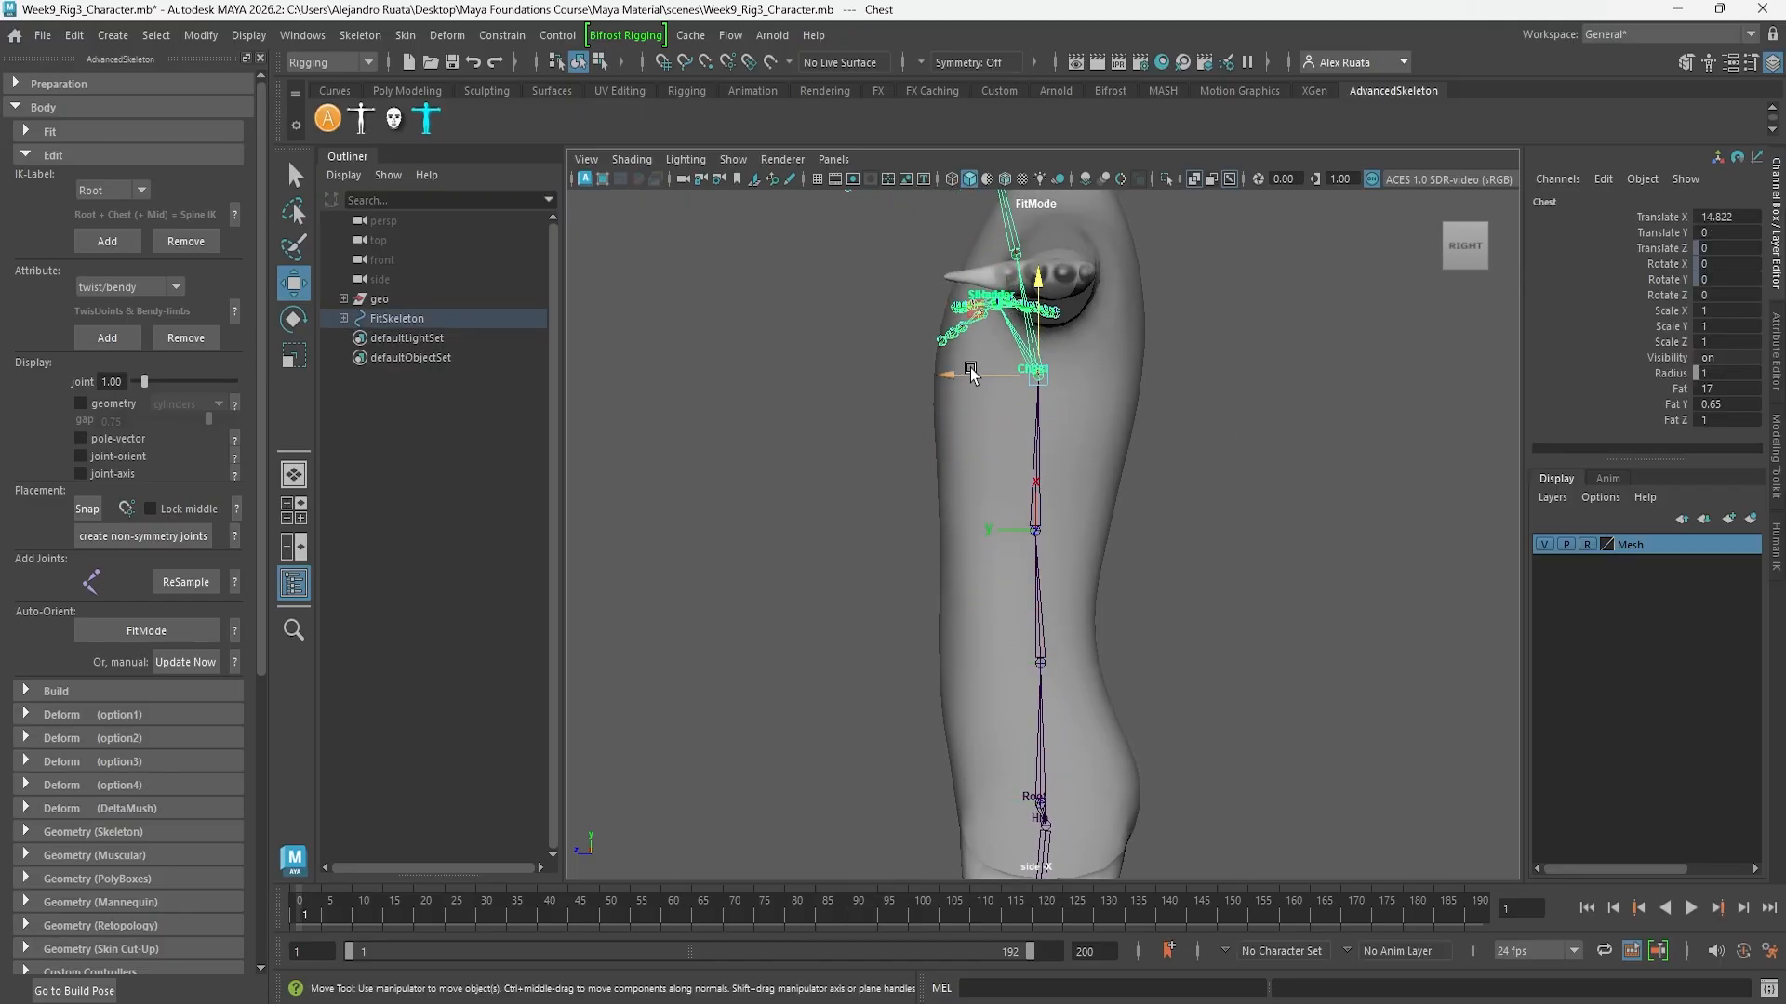
# Move the Neck joint backward in the side view so it sits at the centre of the neck's base
pyautogui.keyDown('alt'); pyautogui.moveTo(969, 368); pyautogui.dragTo(973, 699, button='middle'); pyautogui.keyUp('alt')
pyautogui.click(1021, 583)
pyautogui.moveTo(951, 581); pyautogui.dragTo(975, 579)
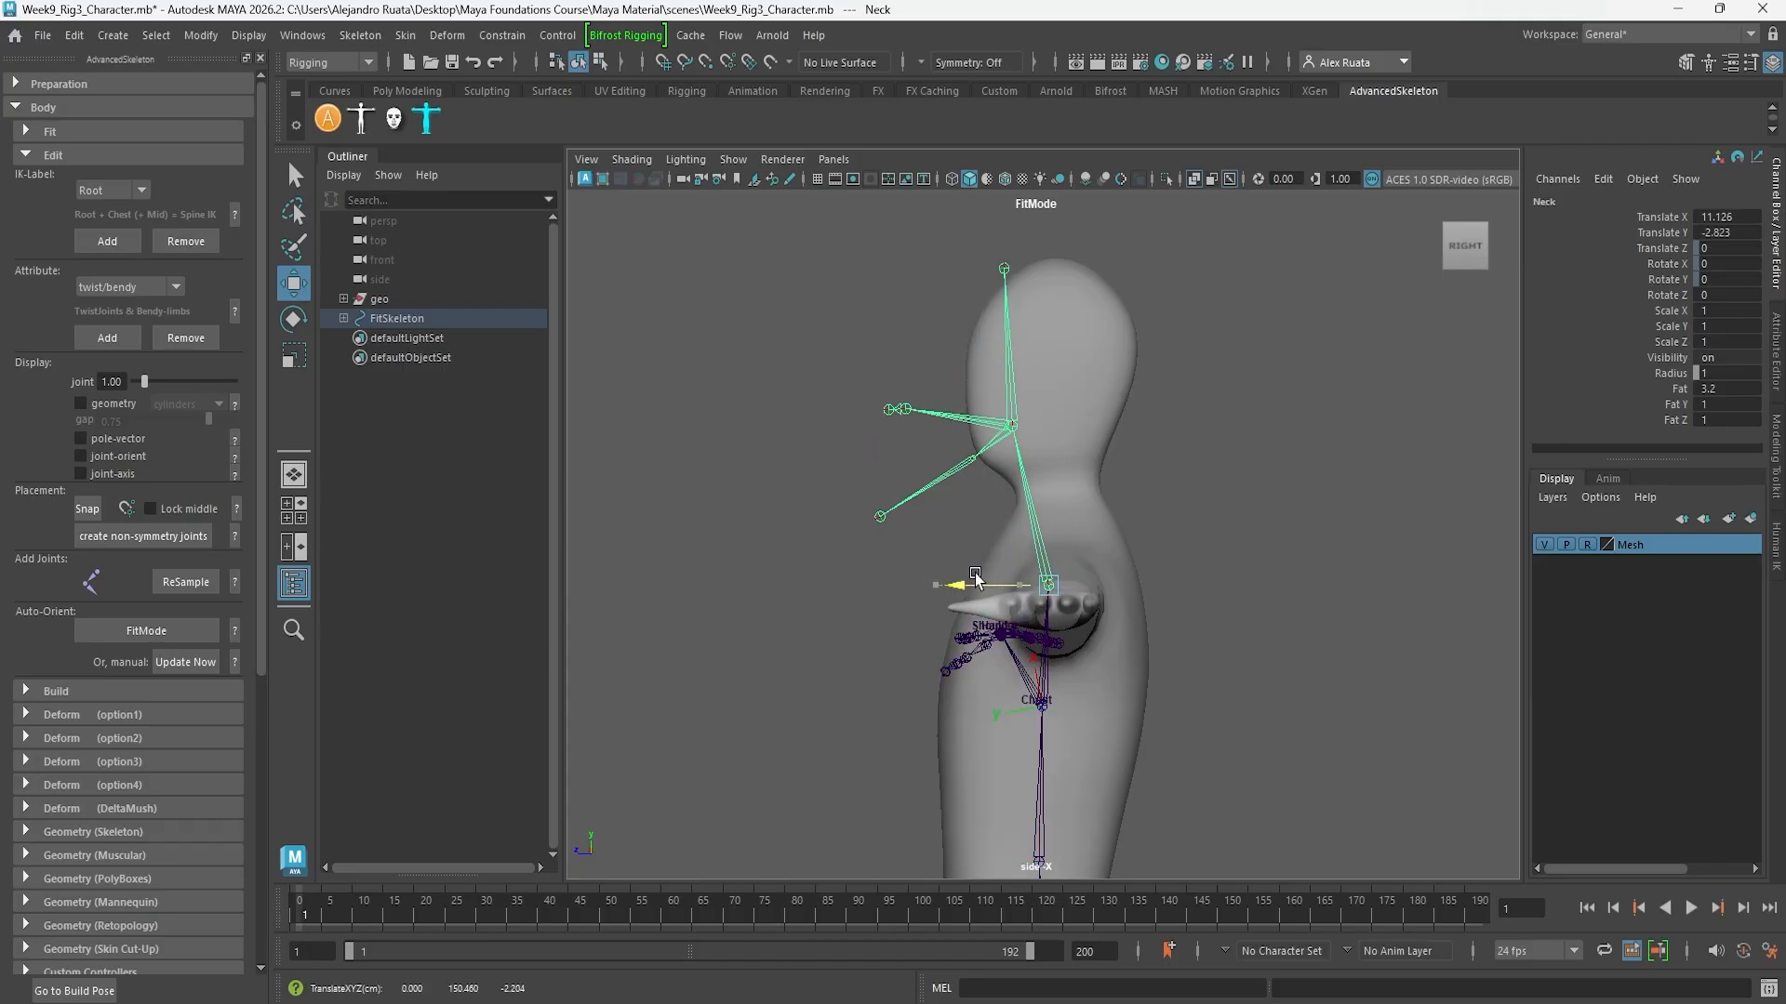
# Move the Head joint back and down to the top of the neck, and place HeadEnd at the crown
pyautogui.click(1020, 427)
pyautogui.moveTo(929, 427); pyautogui.dragTo(967, 427)
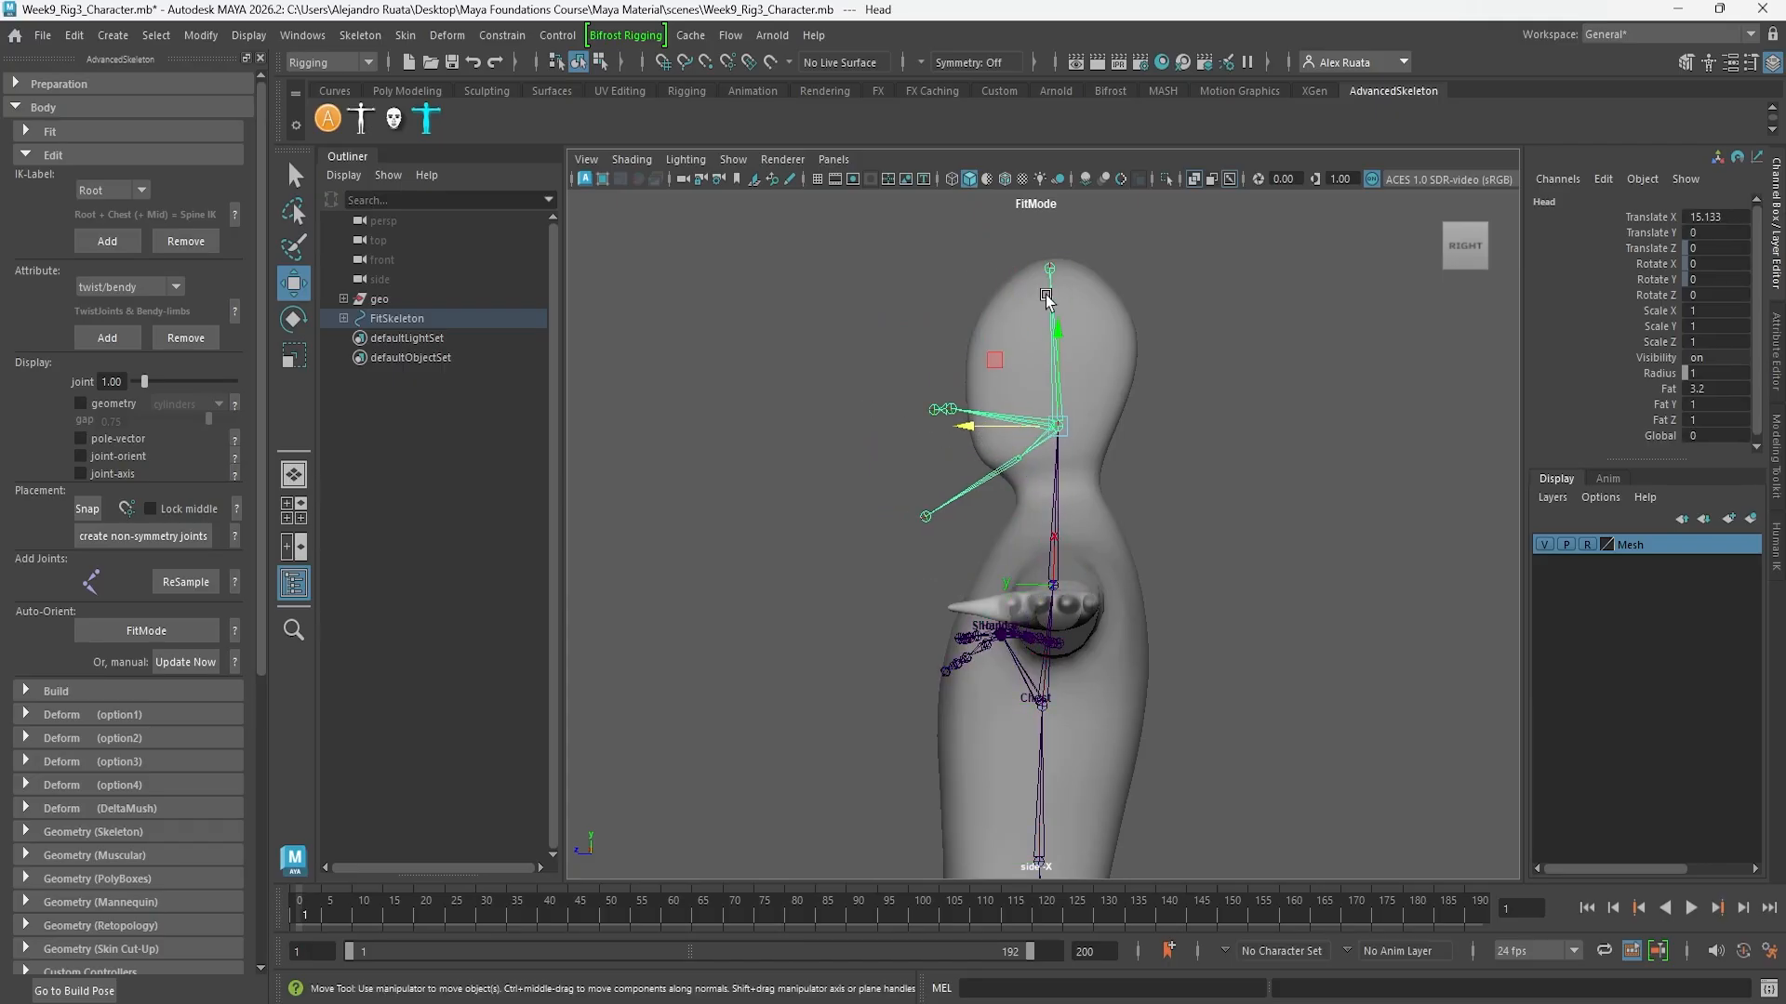
pyautogui.moveTo(1056, 329); pyautogui.dragTo(1055, 371)
pyautogui.click(1050, 307)
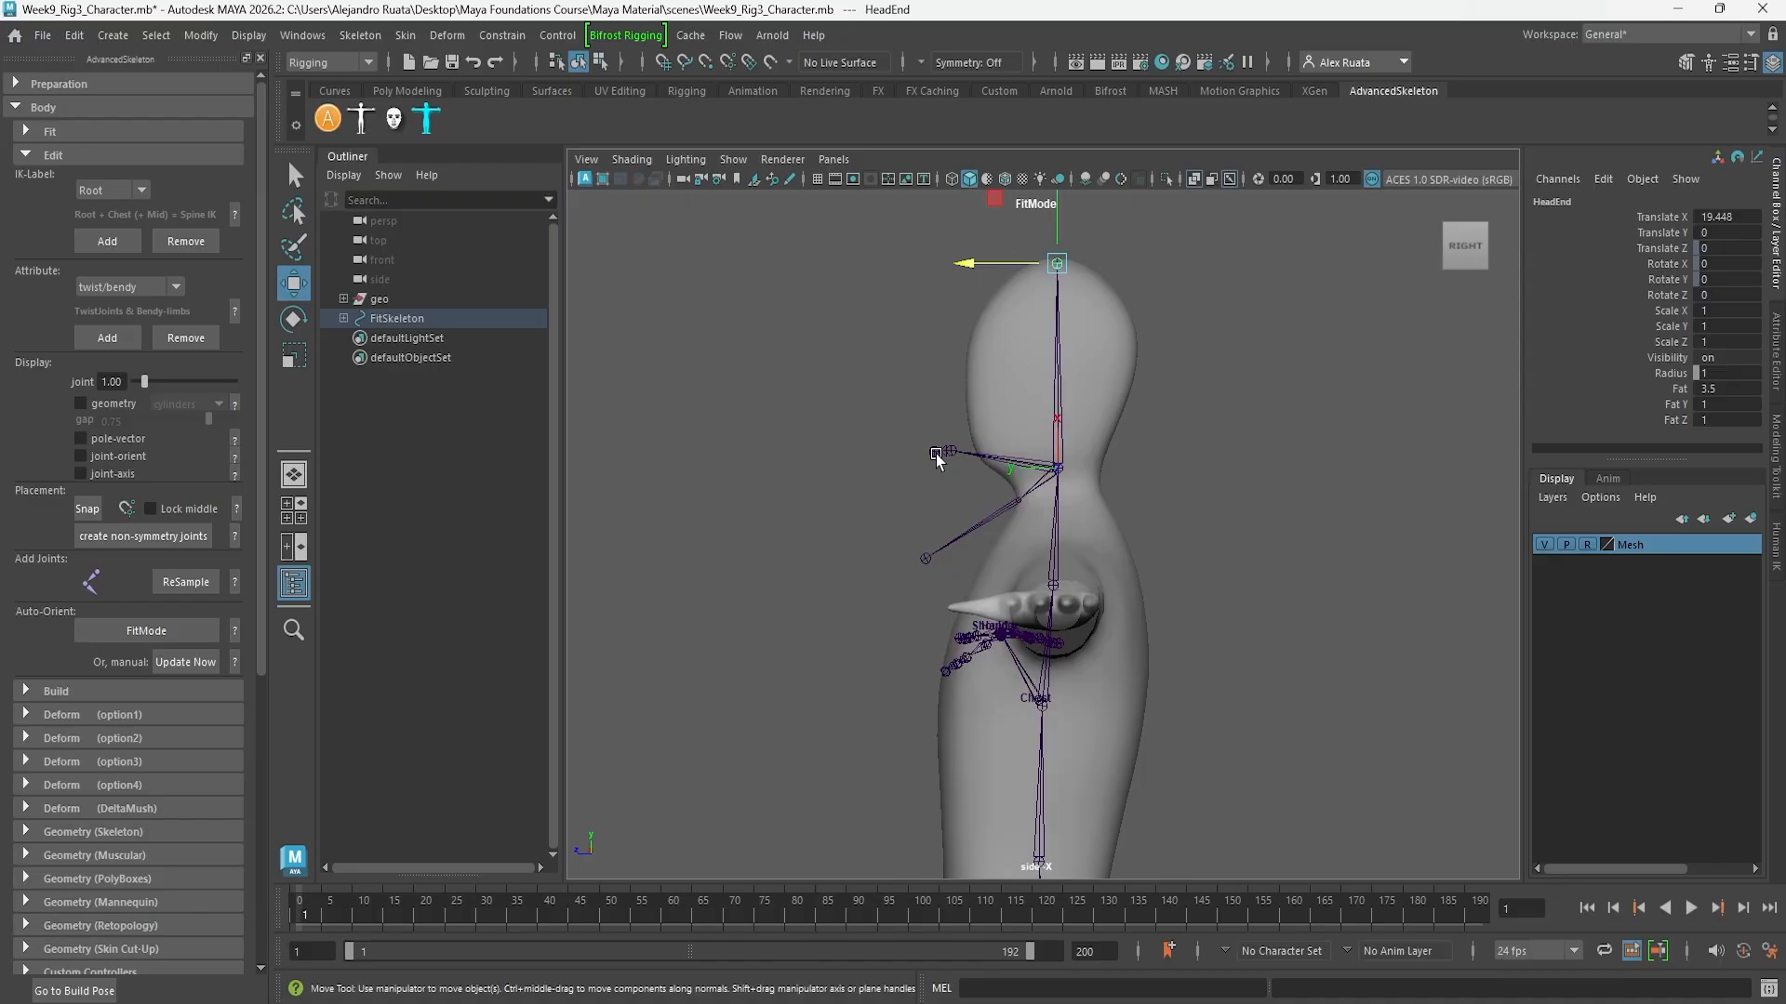
# Raise the Eye joint to eye height and move it back to the front of the face
pyautogui.click(949, 427)
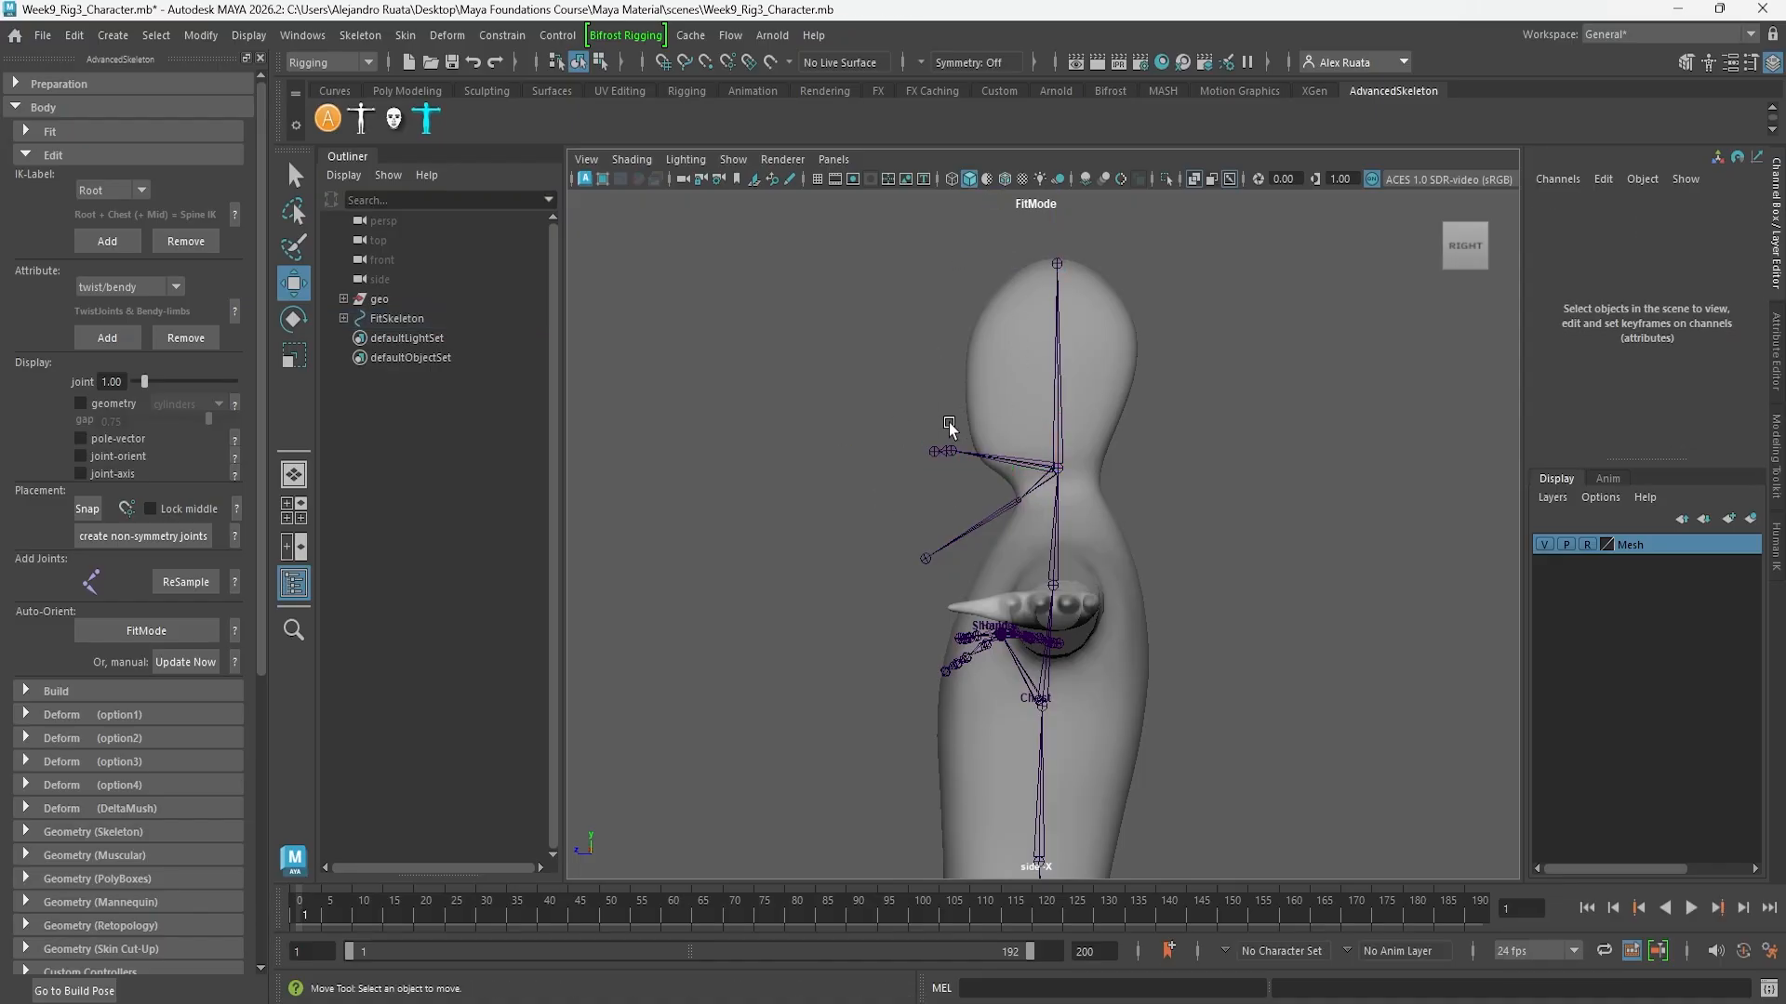
pyautogui.click(951, 453)
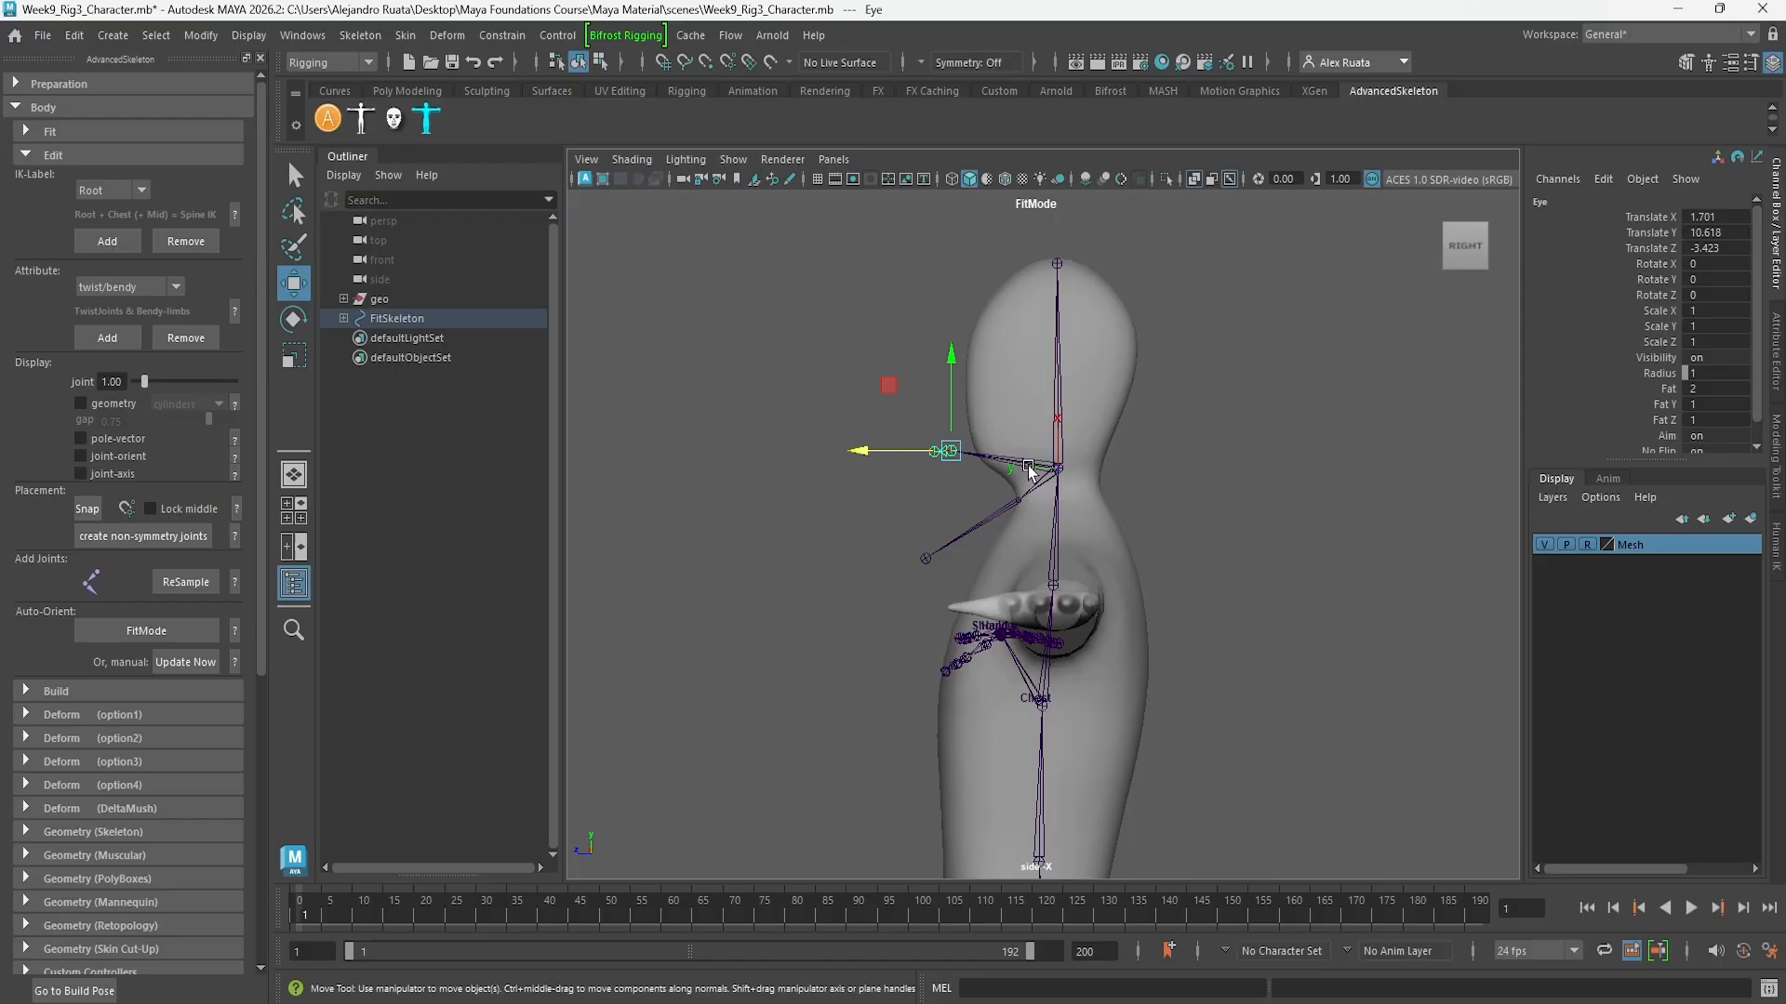
pyautogui.moveTo(962, 381); pyautogui.dragTo(928, 281)
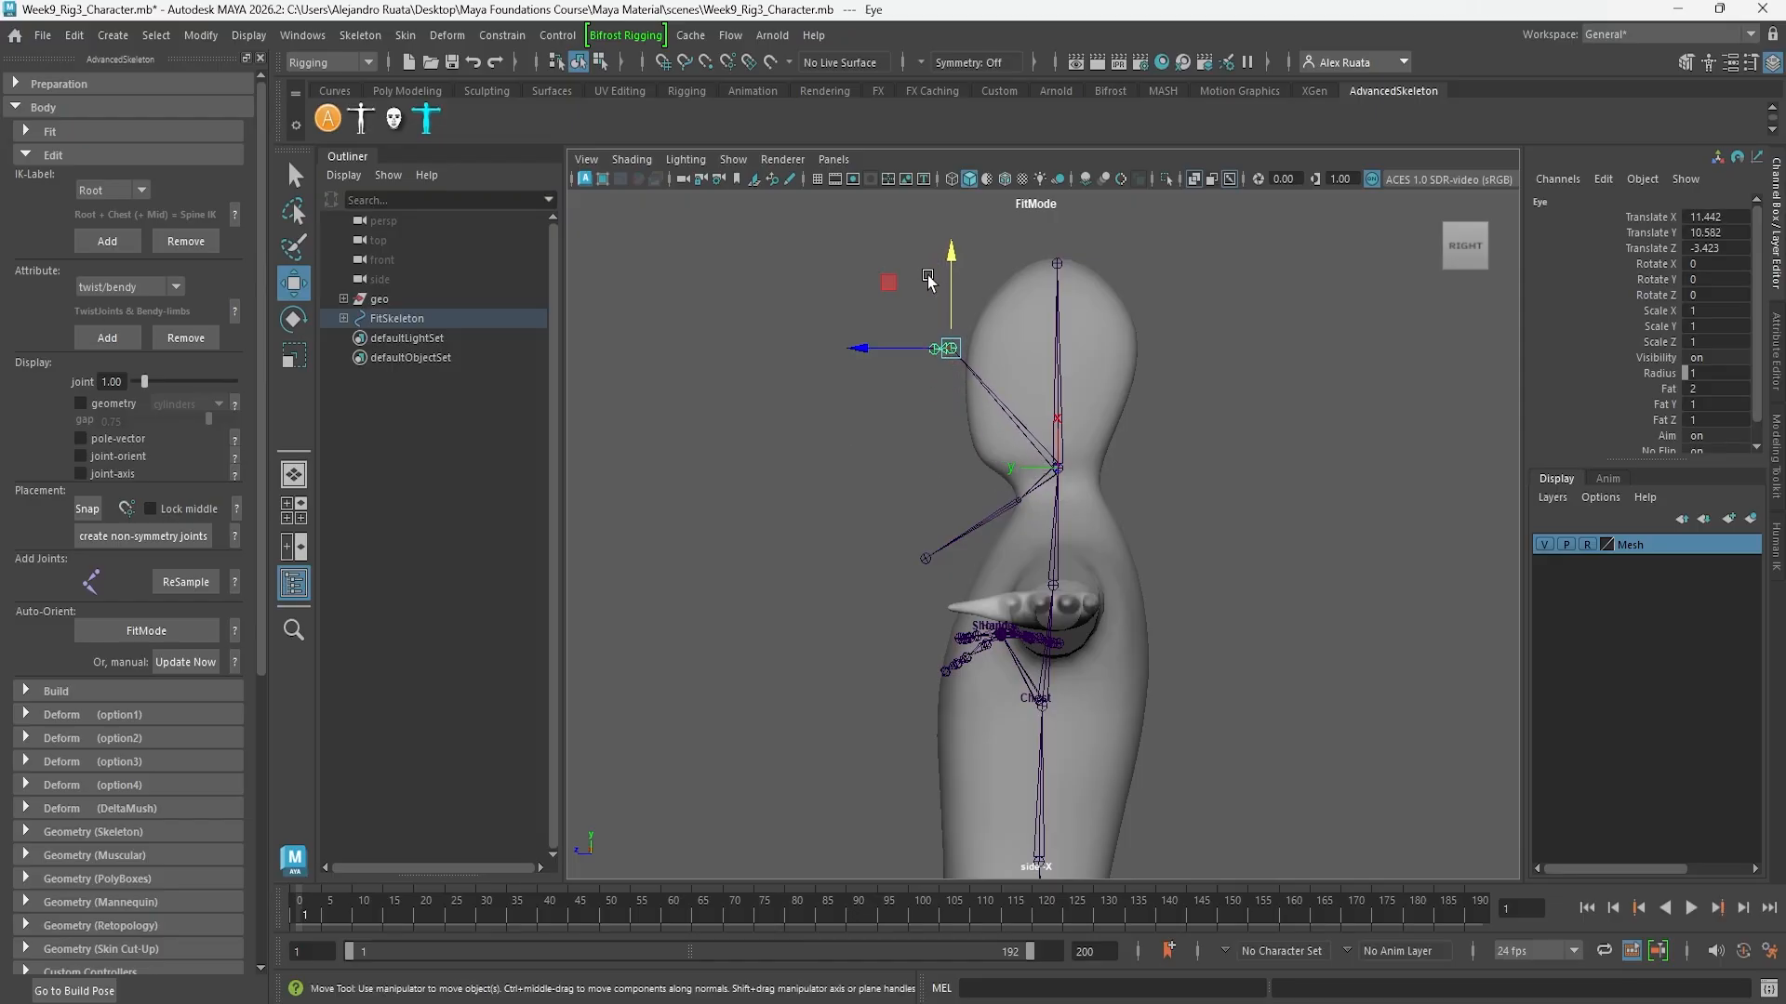
pyautogui.moveTo(866, 347); pyautogui.dragTo(910, 348)
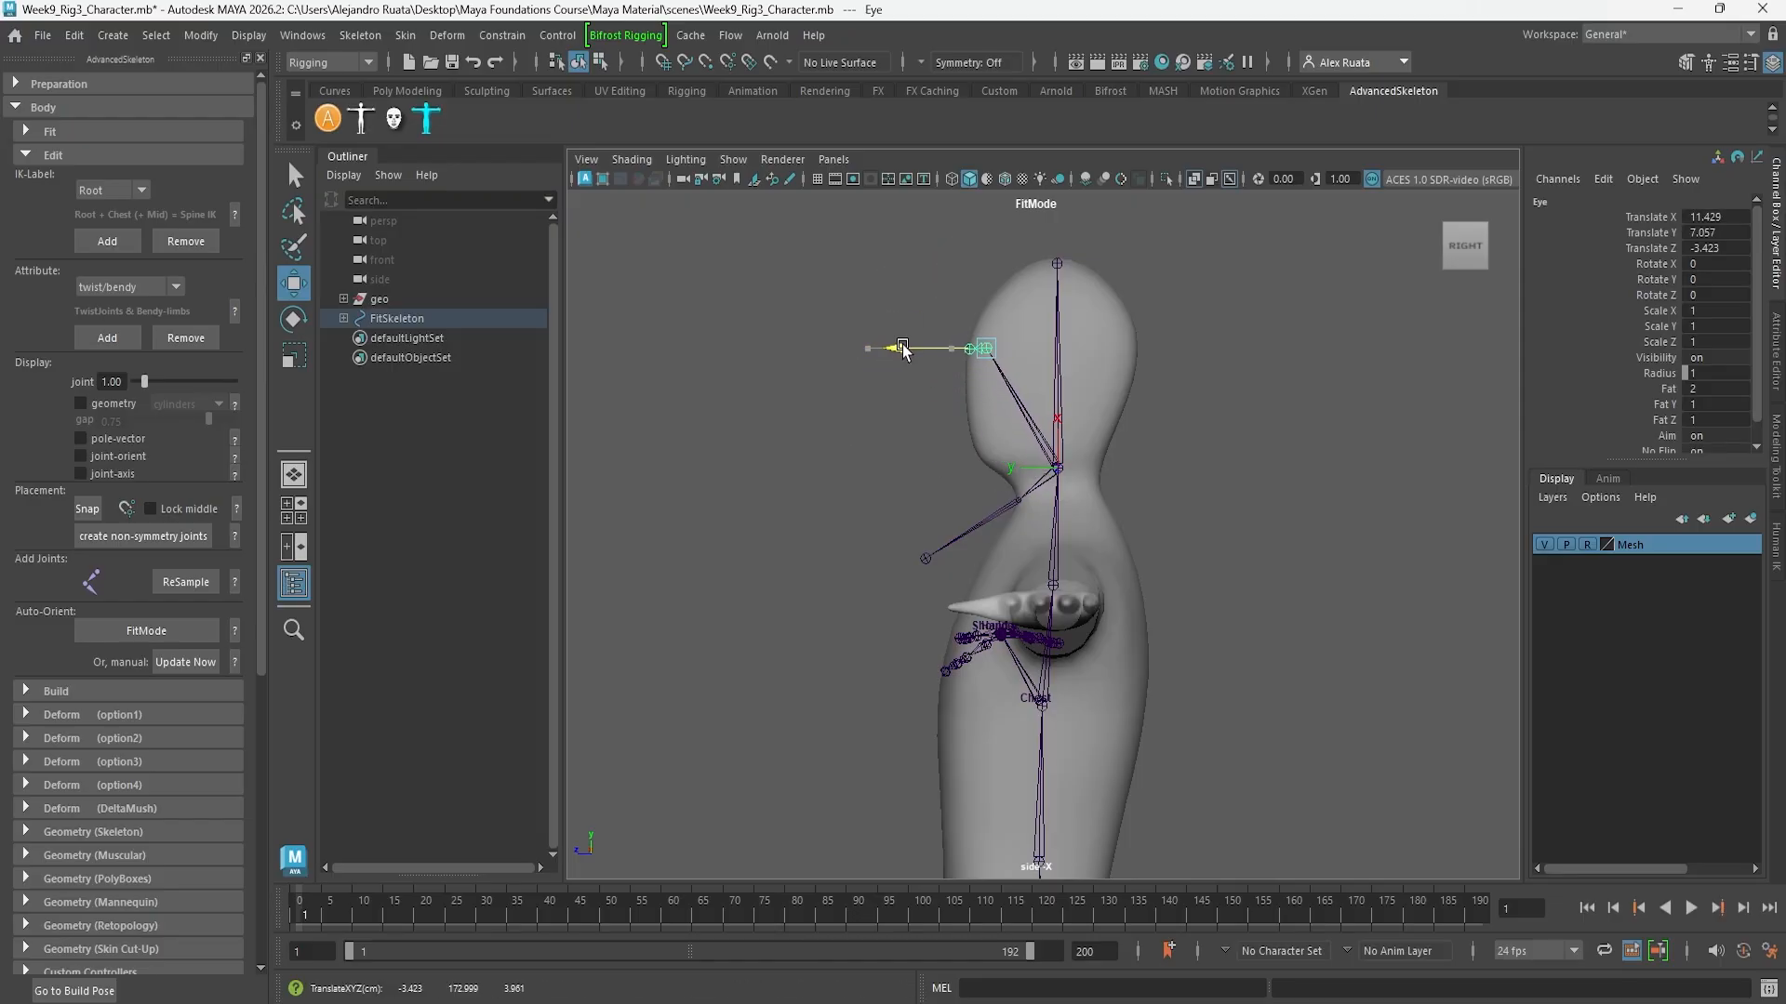
# Raise the Jaw and JawEnd joints in the side view and pull JawEnd back to the front of the chin
pyautogui.click(928, 555)
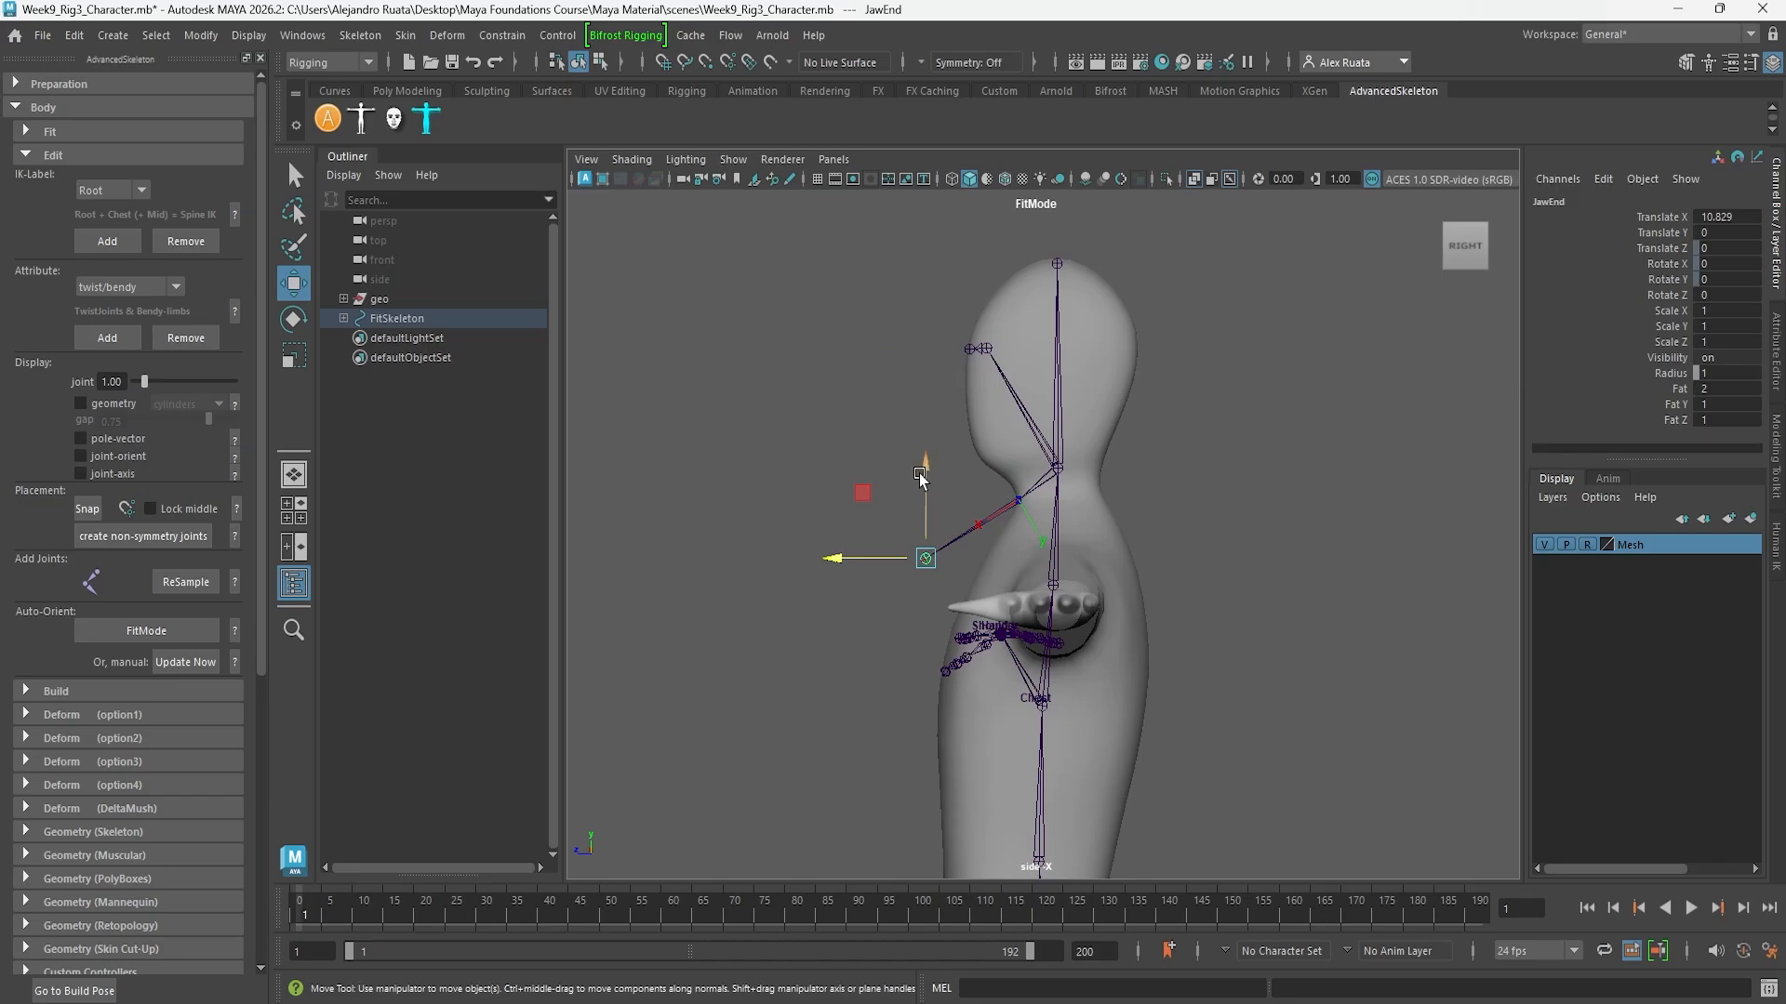
pyautogui.moveTo(921, 474); pyautogui.dragTo(938, 383)
pyautogui.click(879, 535)
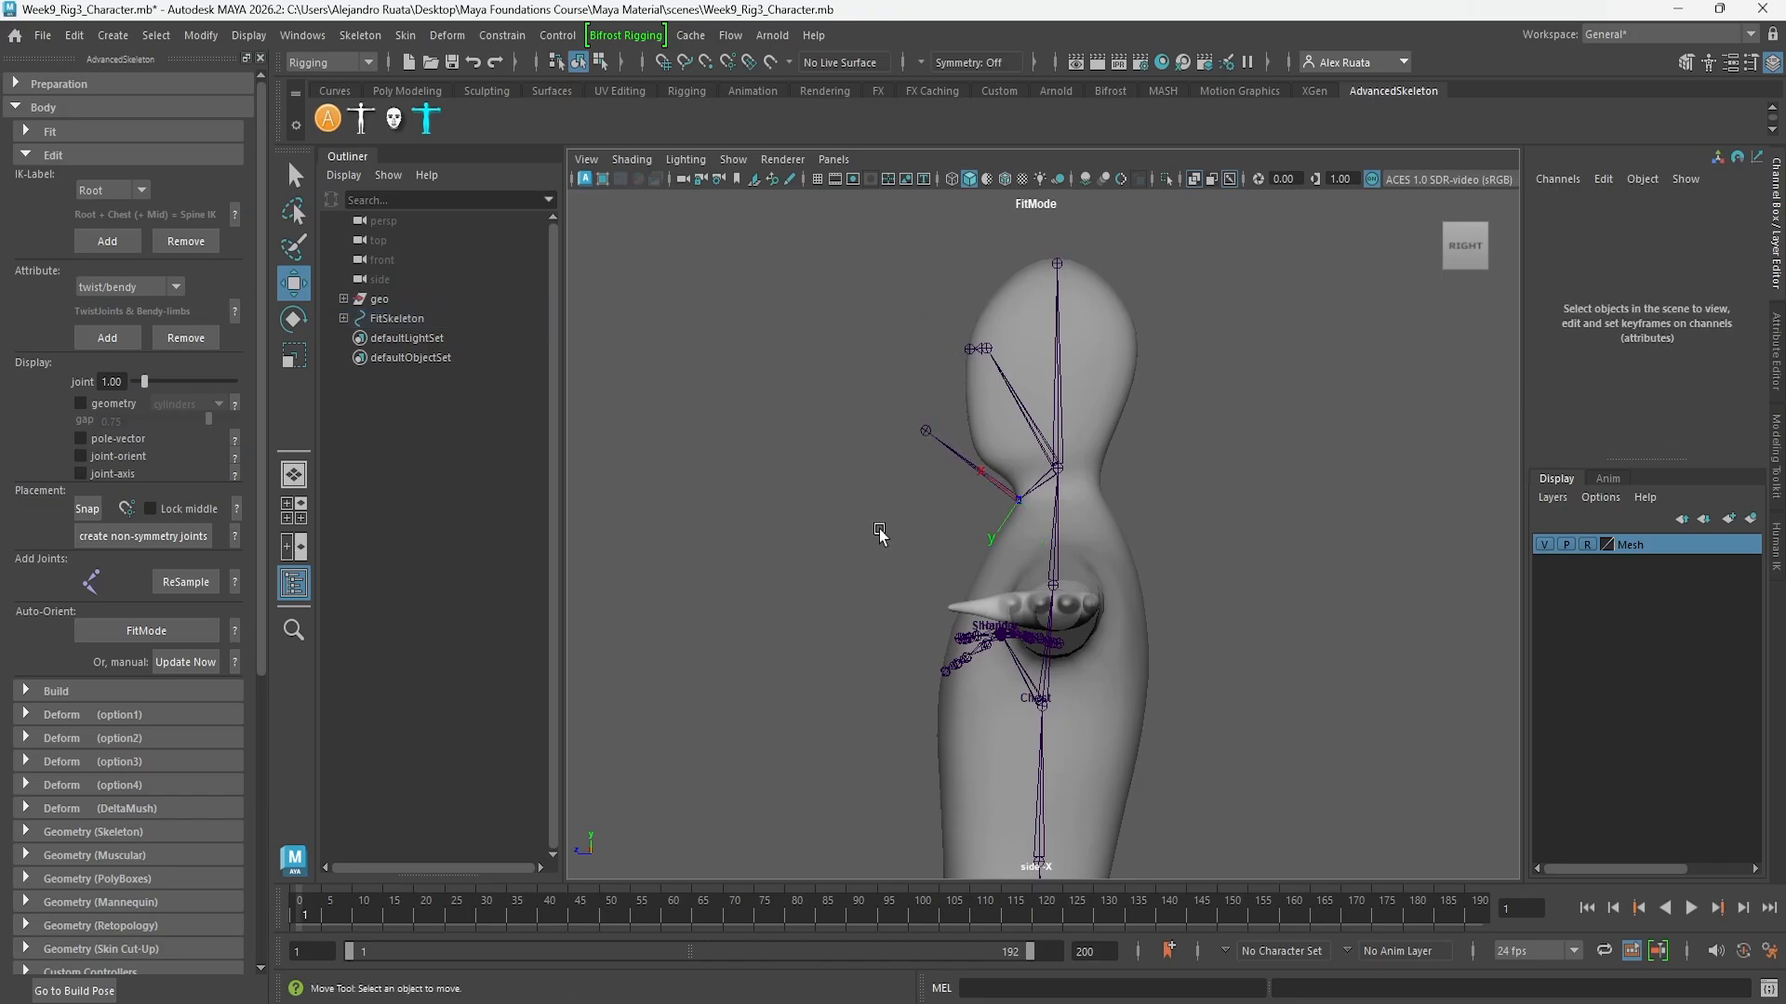
pyautogui.click(1014, 499)
pyautogui.moveTo(1021, 423); pyautogui.dragTo(1028, 363)
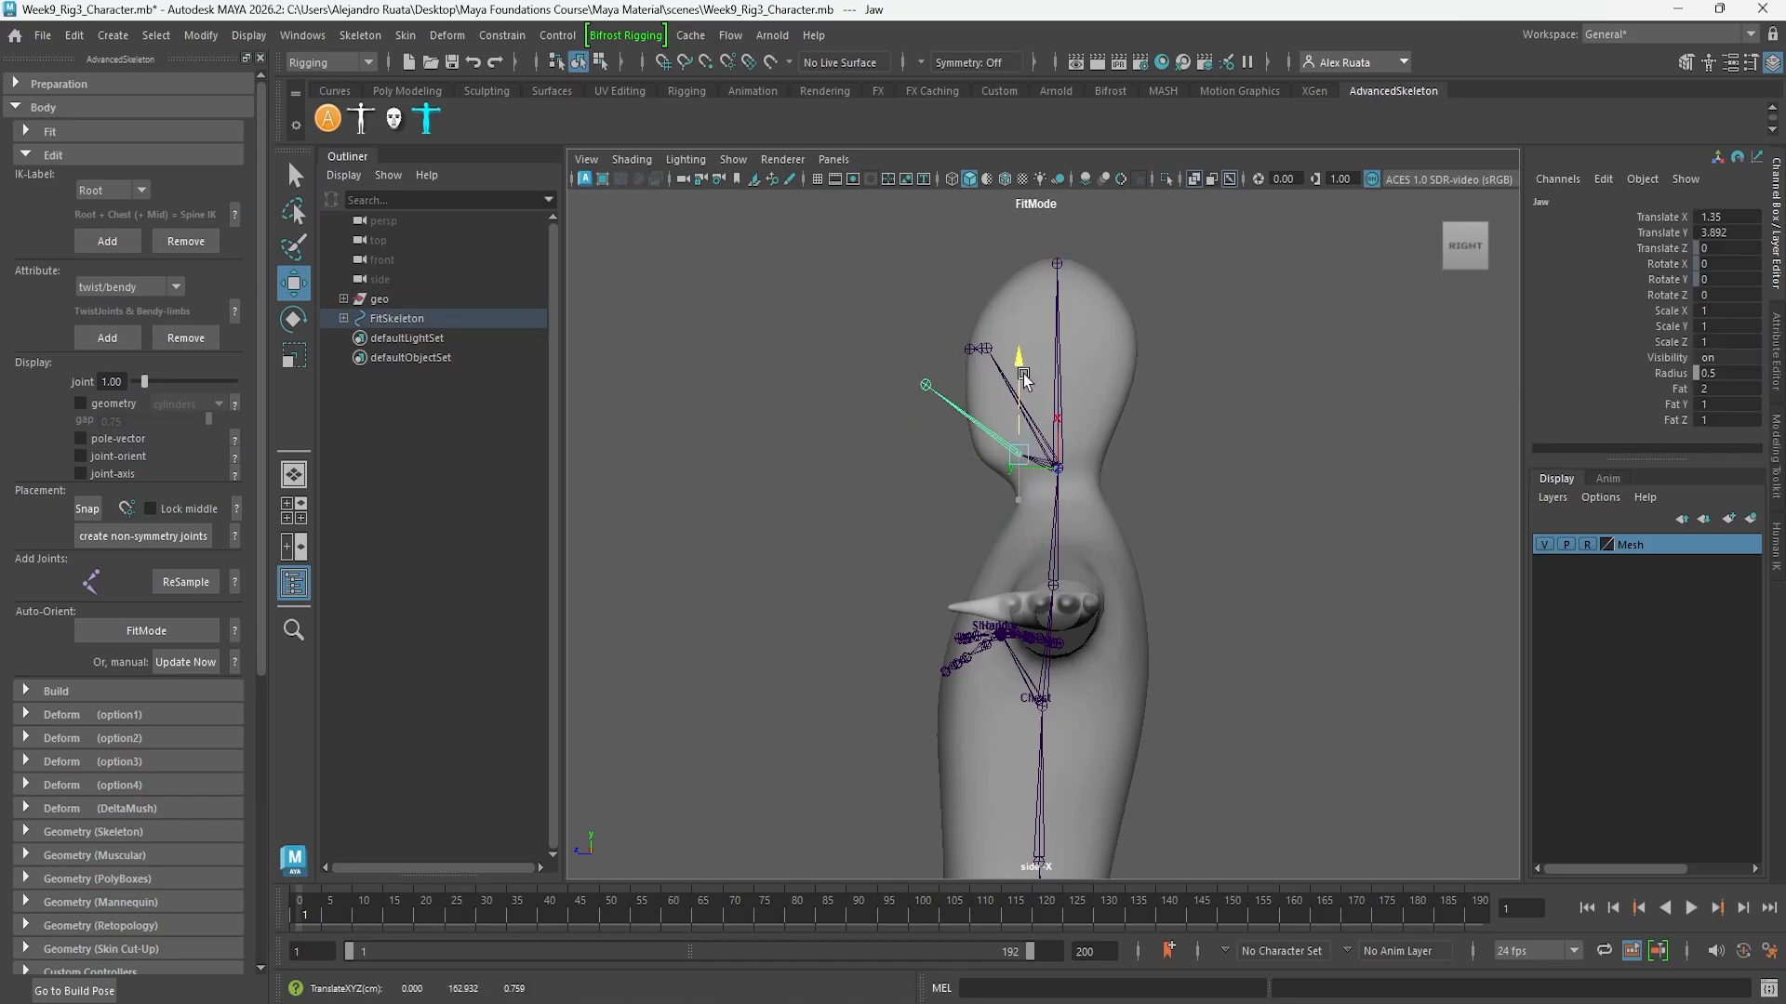
pyautogui.moveTo(872, 393); pyautogui.dragTo(919, 398)
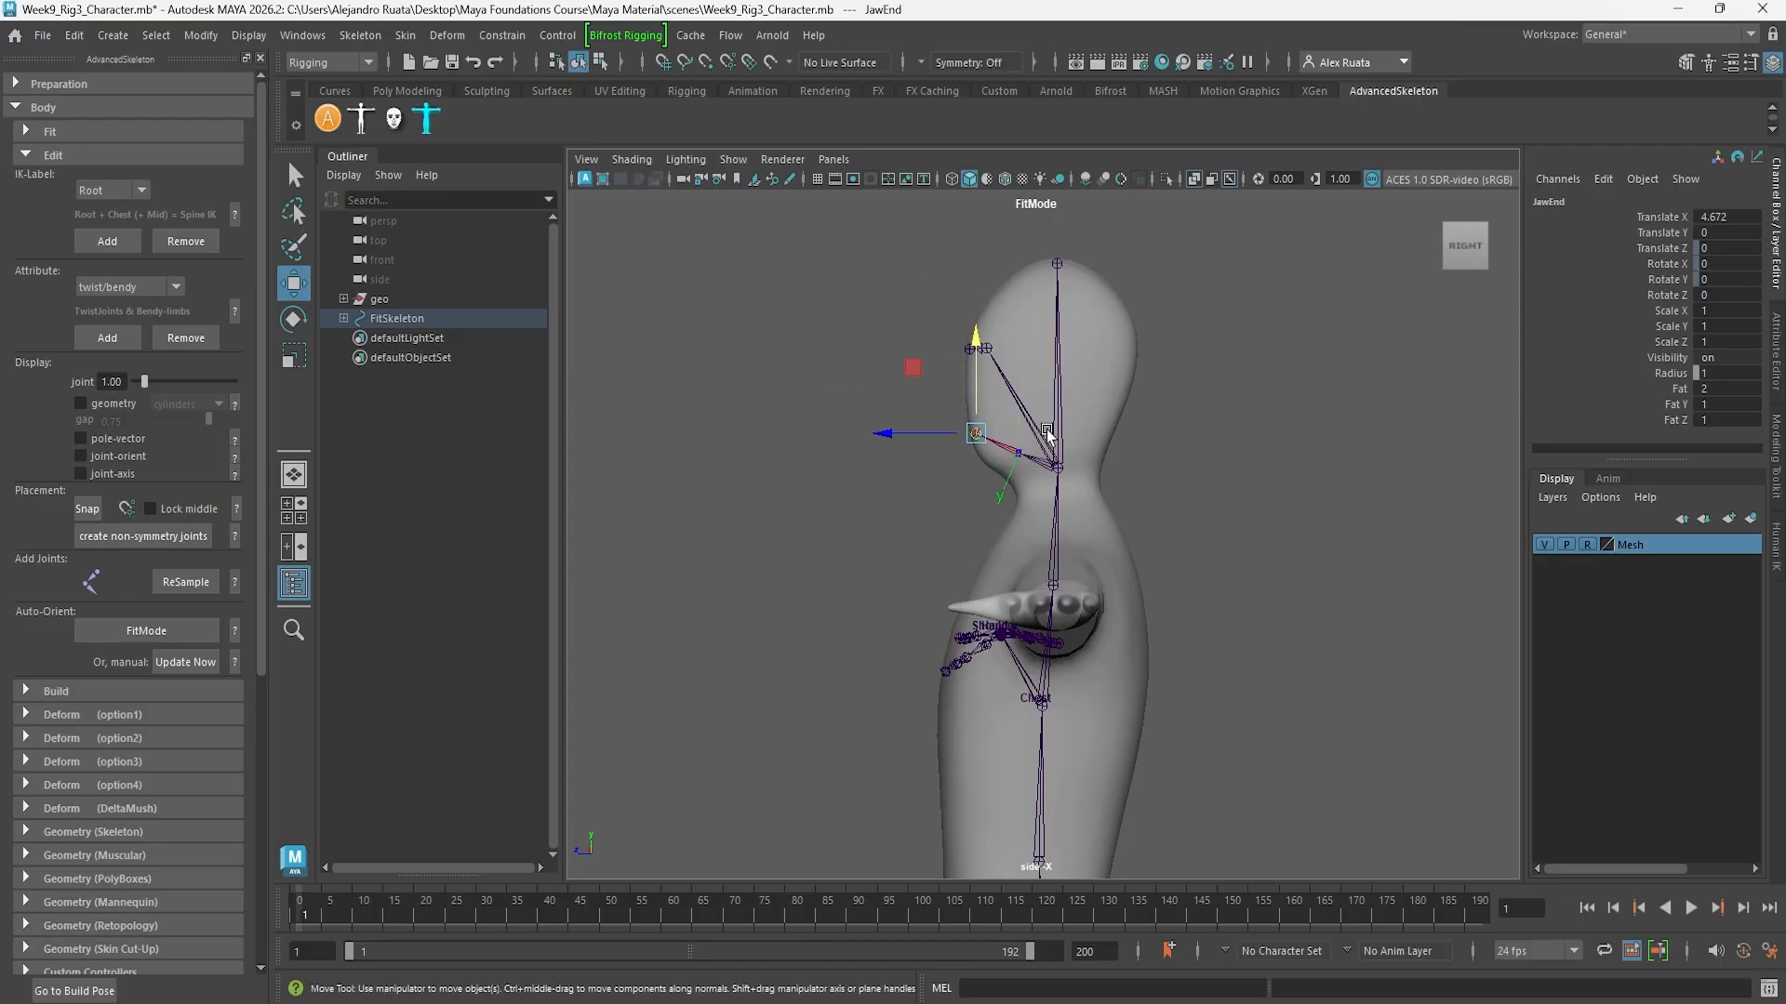
# Move the Knee joint back inside the leg in the side view and shift the Ankle joint slightly forward to align with it
pyautogui.keyDown('alt'); pyautogui.moveTo(1069, 614); pyautogui.dragTo(1081, 406, button='middle'); pyautogui.keyUp('alt')
pyautogui.keyDown('alt'); pyautogui.moveTo(1055, 744); pyautogui.dragTo(1046, 367, button='middle'); pyautogui.keyUp('alt')
pyautogui.keyDown('alt'); pyautogui.moveTo(997, 753); pyautogui.dragTo(980, 426, button='middle'); pyautogui.keyUp('alt')
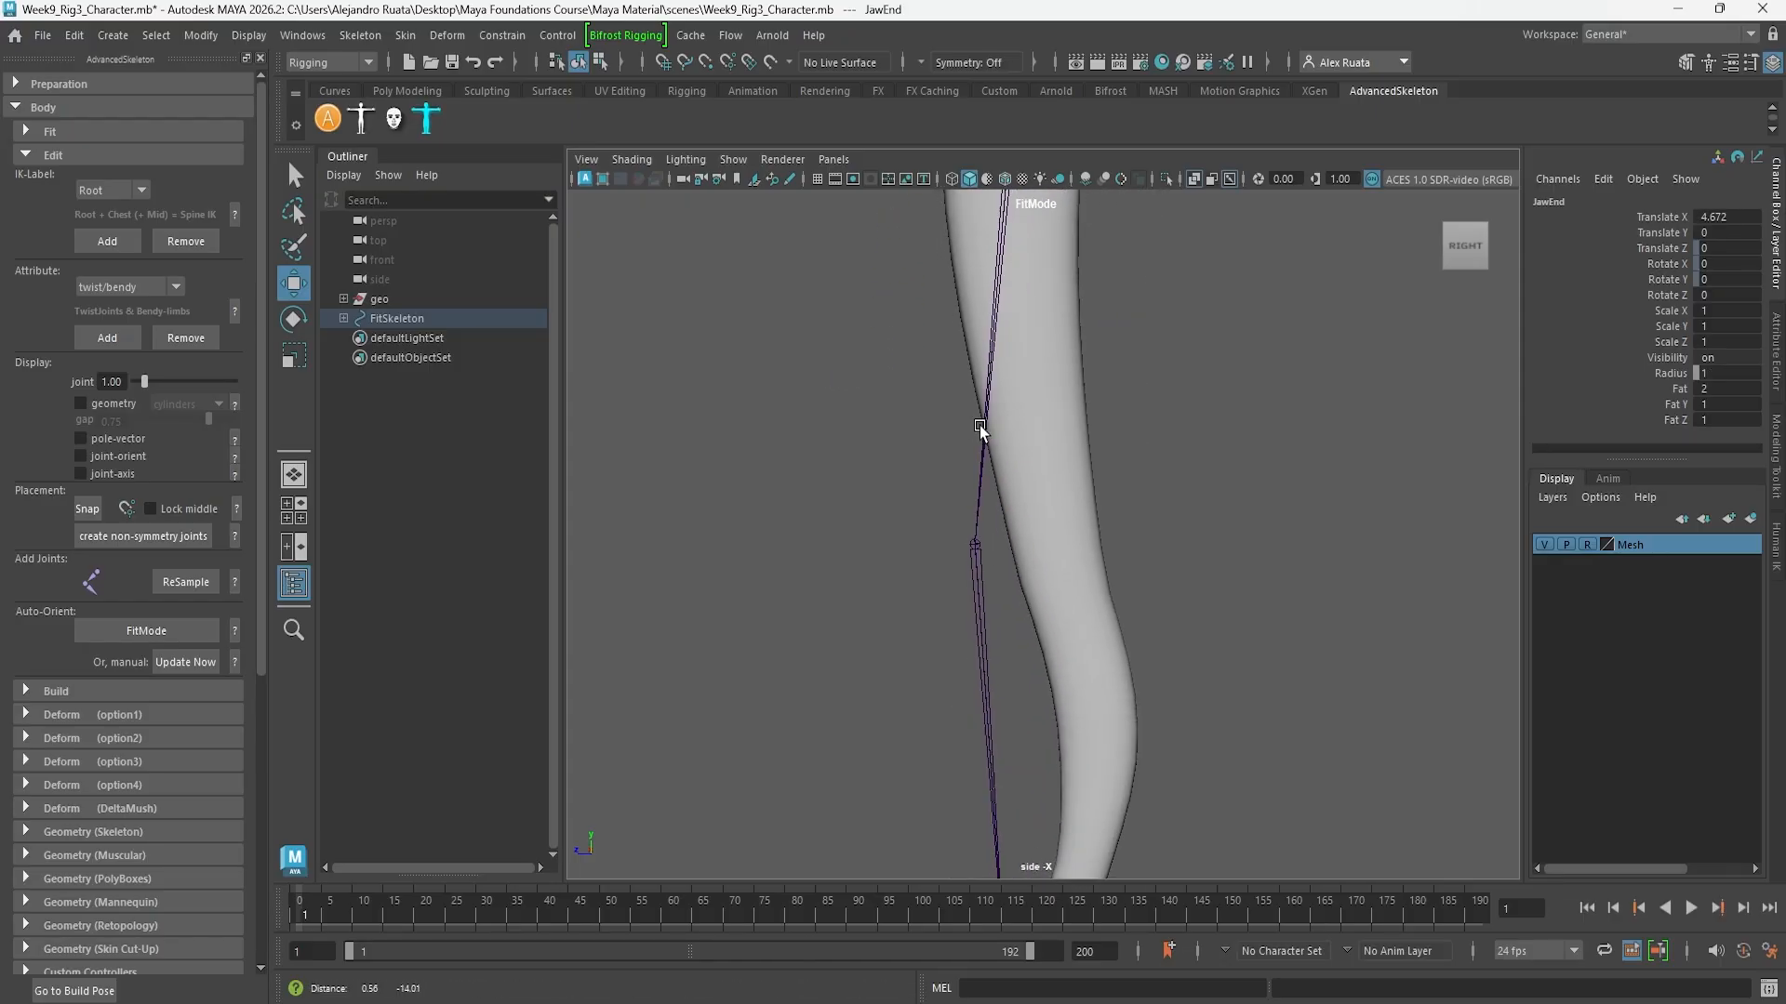
pyautogui.click(974, 558)
pyautogui.moveTo(913, 545); pyautogui.dragTo(984, 553)
pyautogui.scroll(-2, 988, 596)
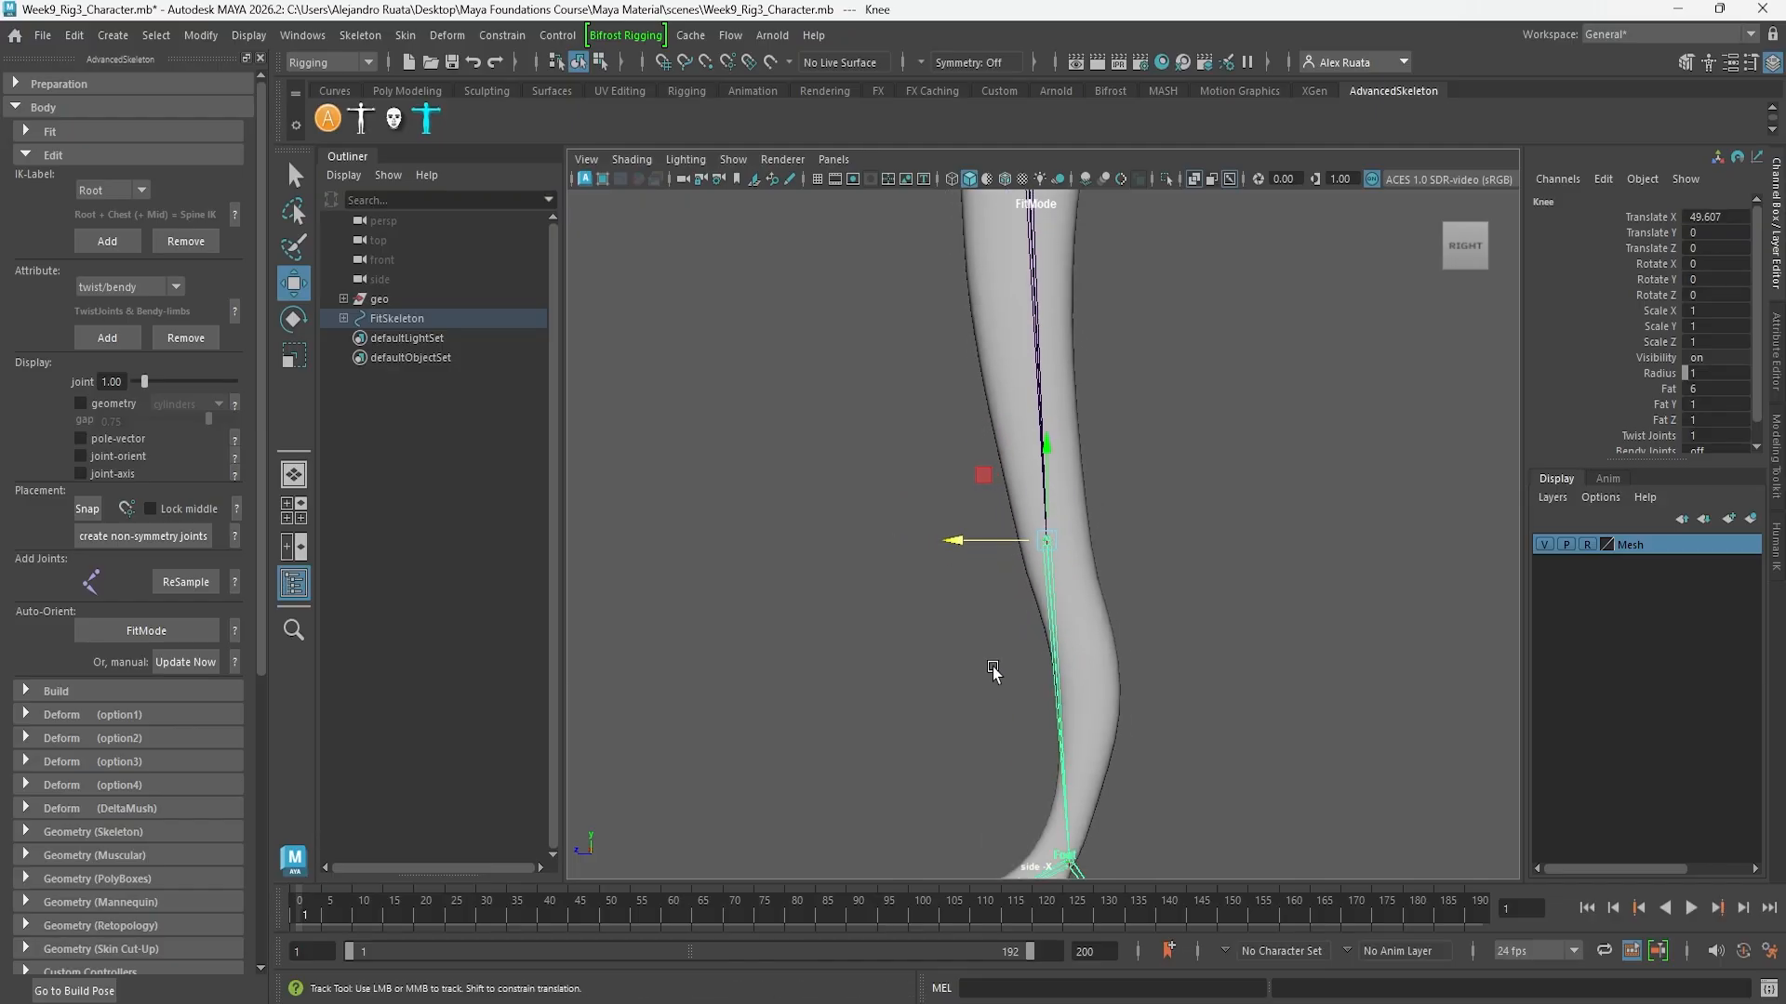
pyautogui.keyDown('alt'); pyautogui.moveTo(992, 672); pyautogui.dragTo(1005, 452, button='middle'); pyautogui.keyUp('alt')
pyautogui.click(1080, 648)
pyautogui.moveTo(1081, 648); pyautogui.dragTo(999, 644)
# Fit the Heel joint to the back of the sole and the Toes and ToesEnd joints inside the front of the foot
pyautogui.click(1111, 711)
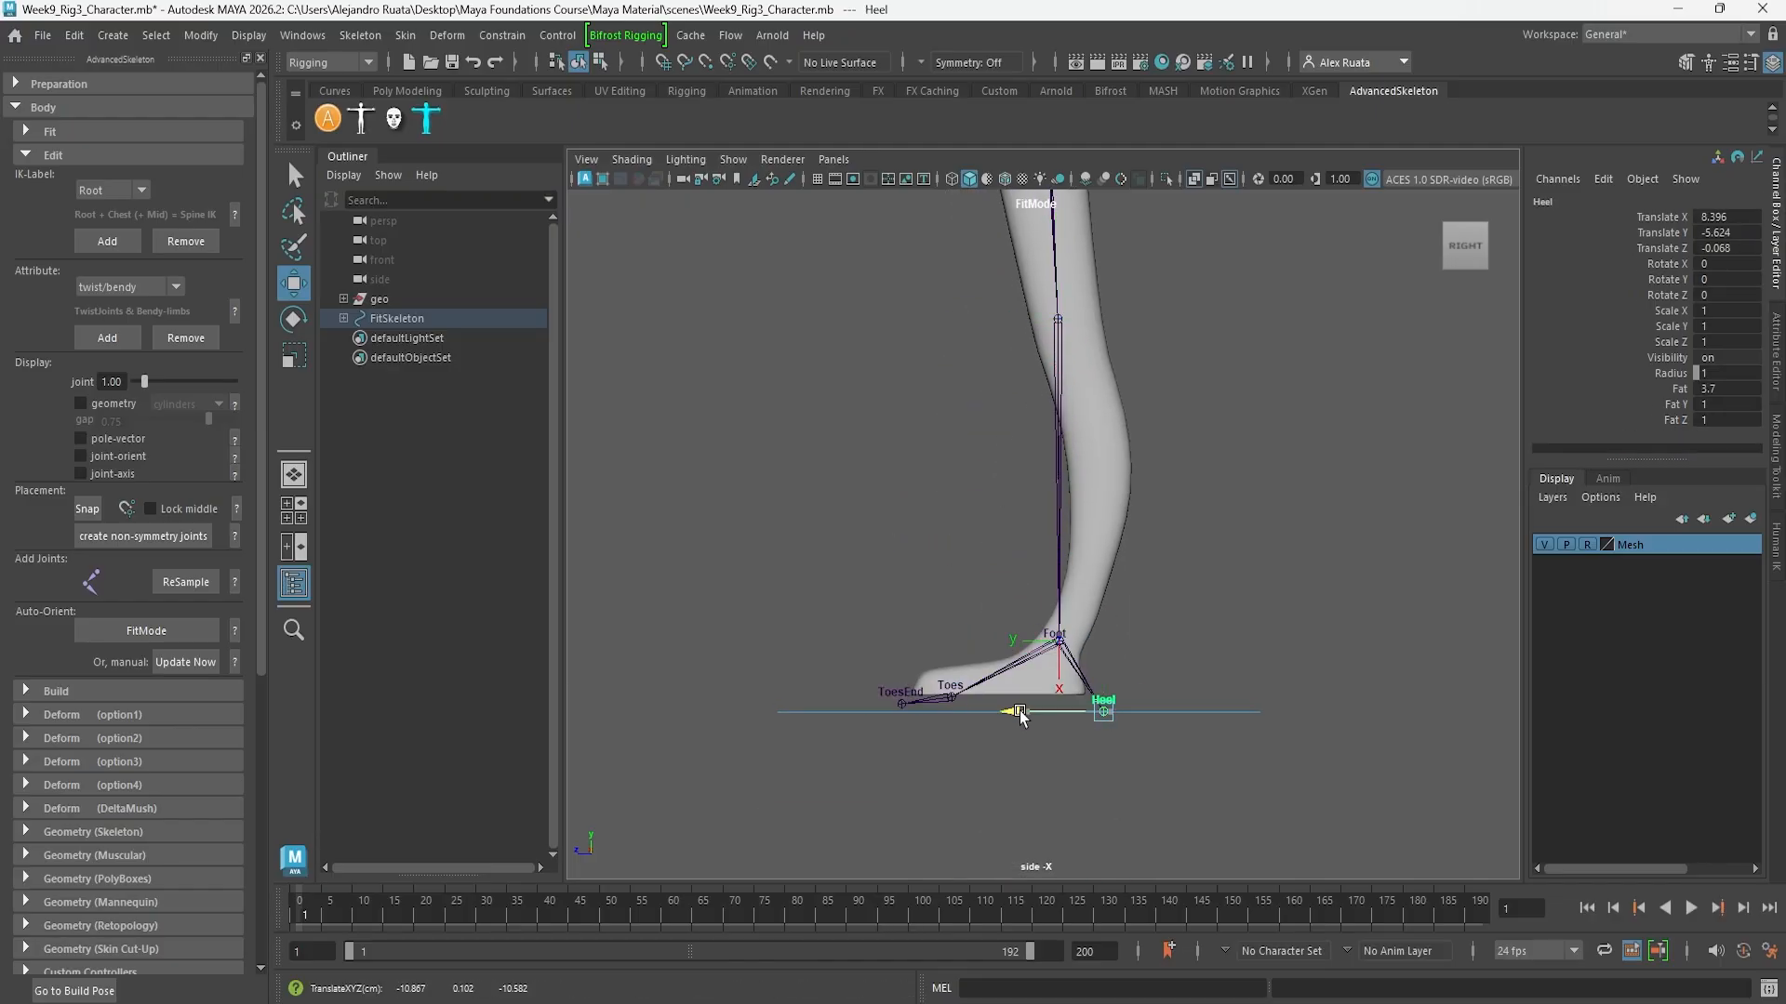
pyautogui.press('Up')
pyautogui.click(1086, 714)
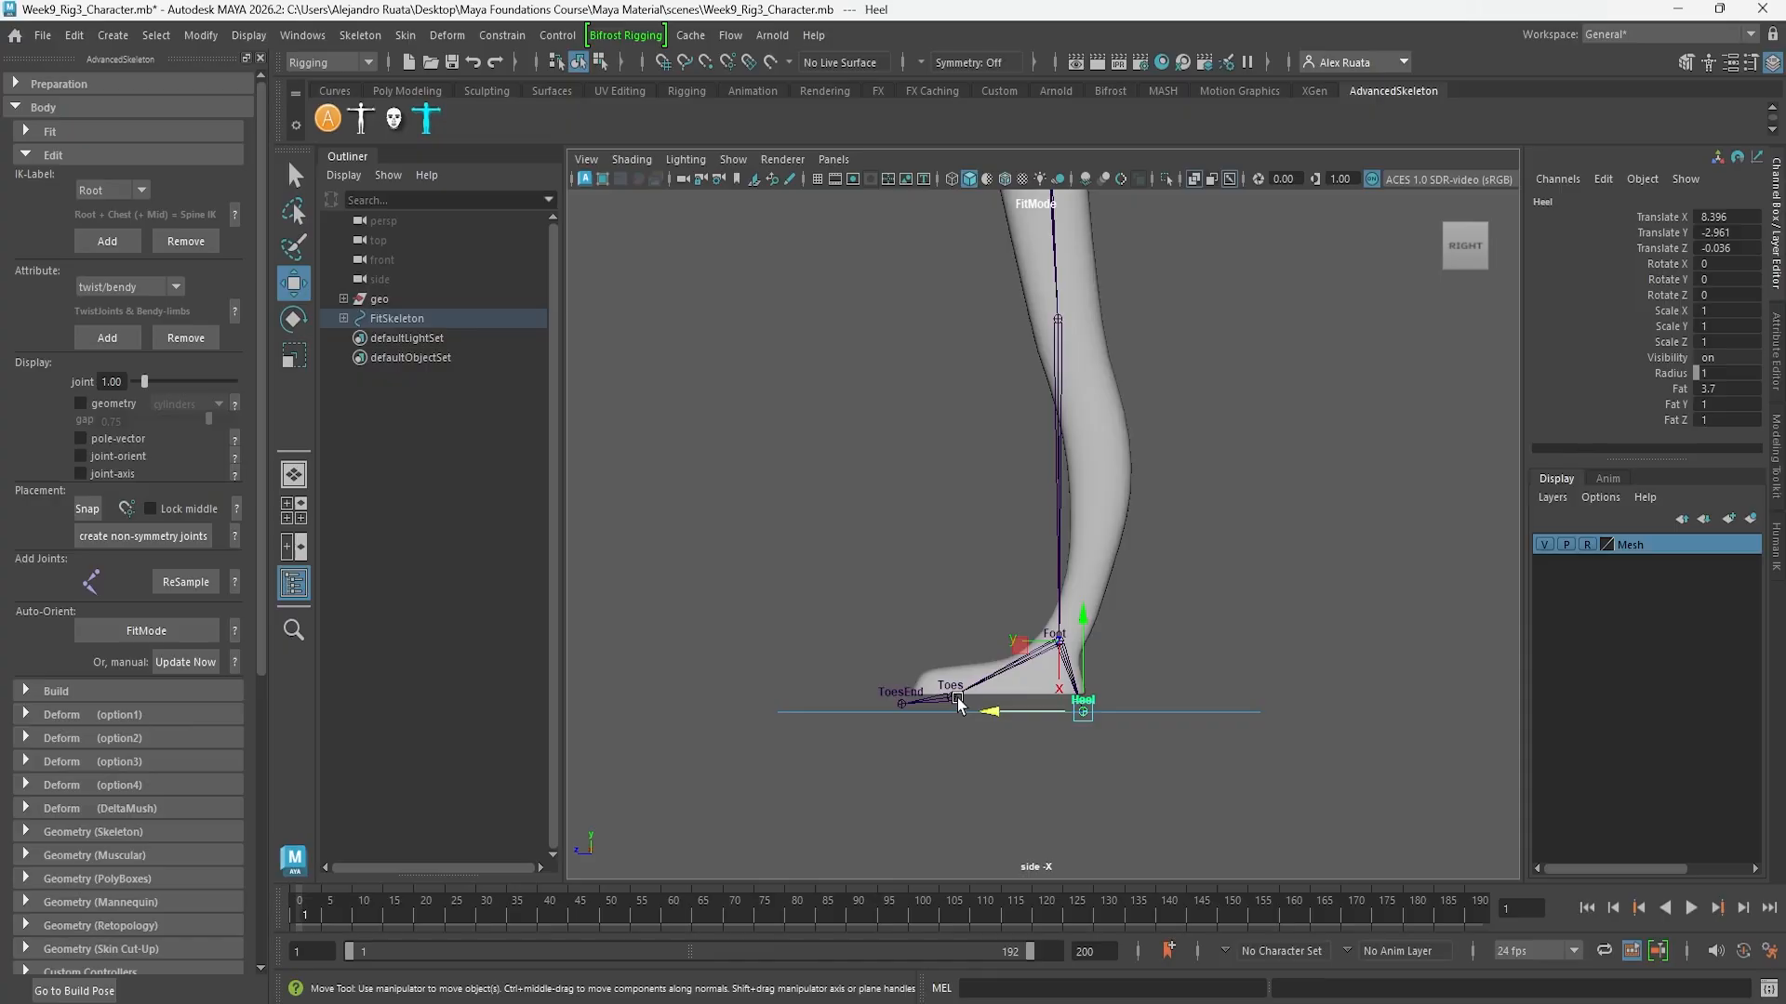
pyautogui.moveTo(947, 705); pyautogui.dragTo(959, 599)
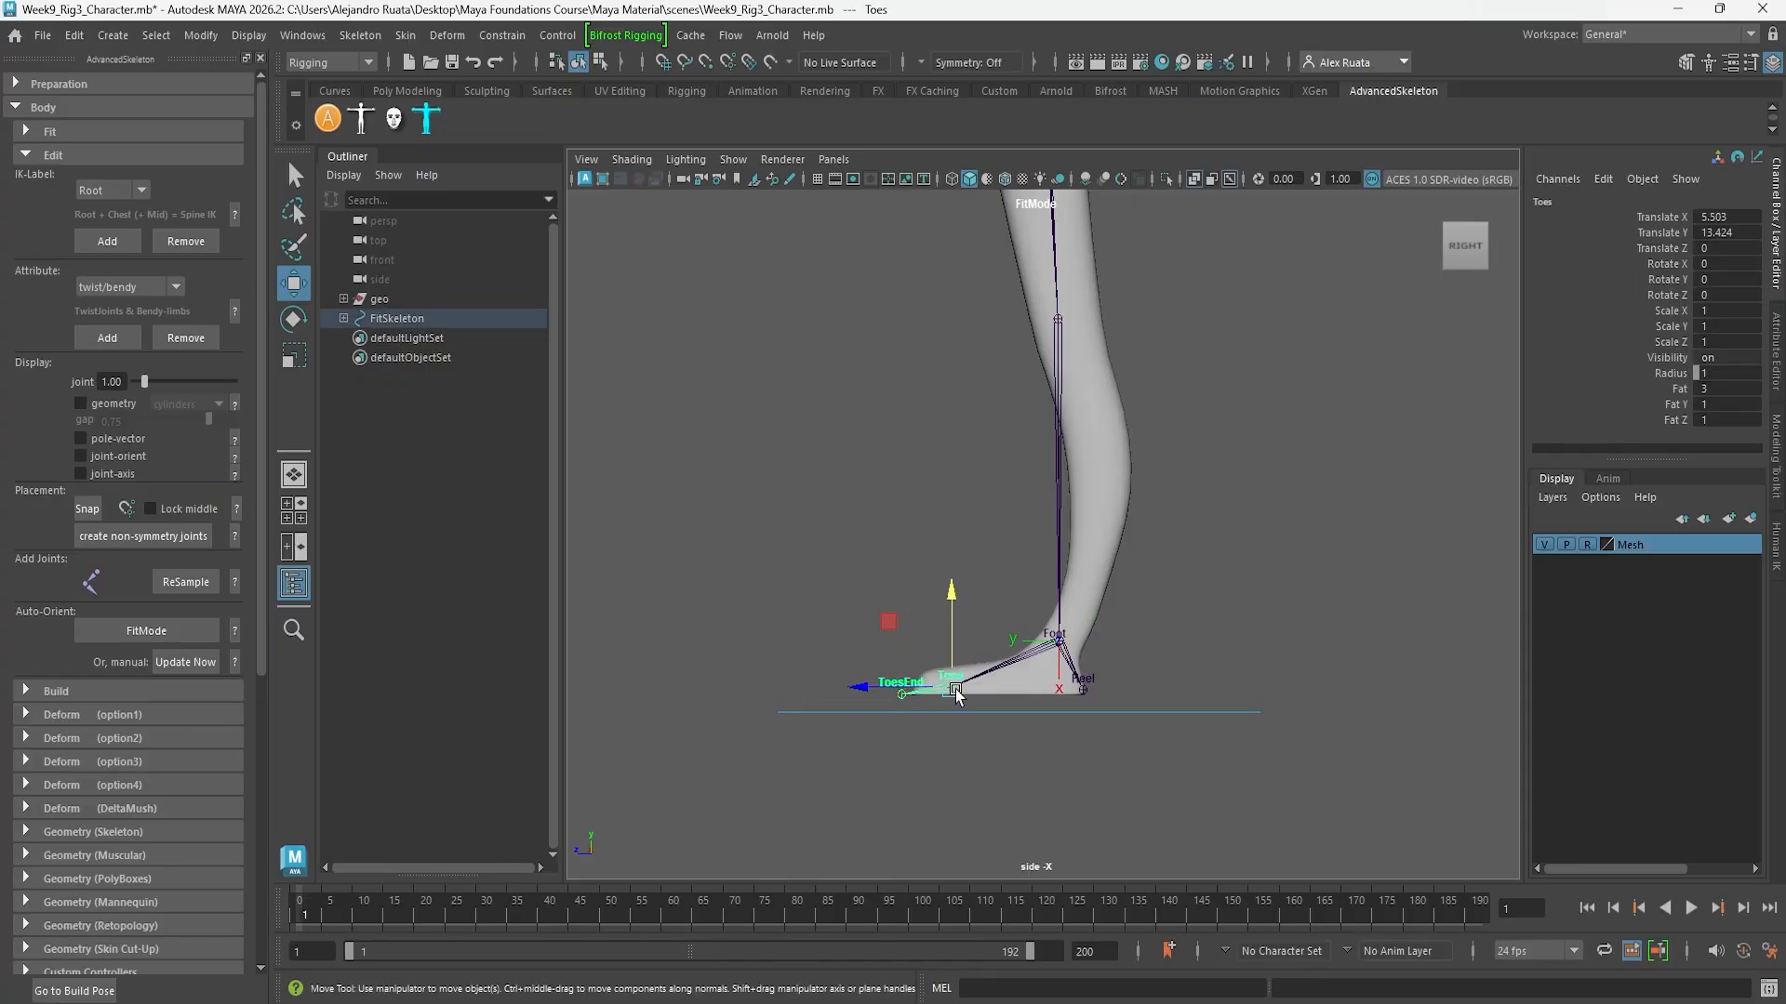
pyautogui.moveTo(957, 693); pyautogui.dragTo(905, 689)
pyautogui.click(904, 560)
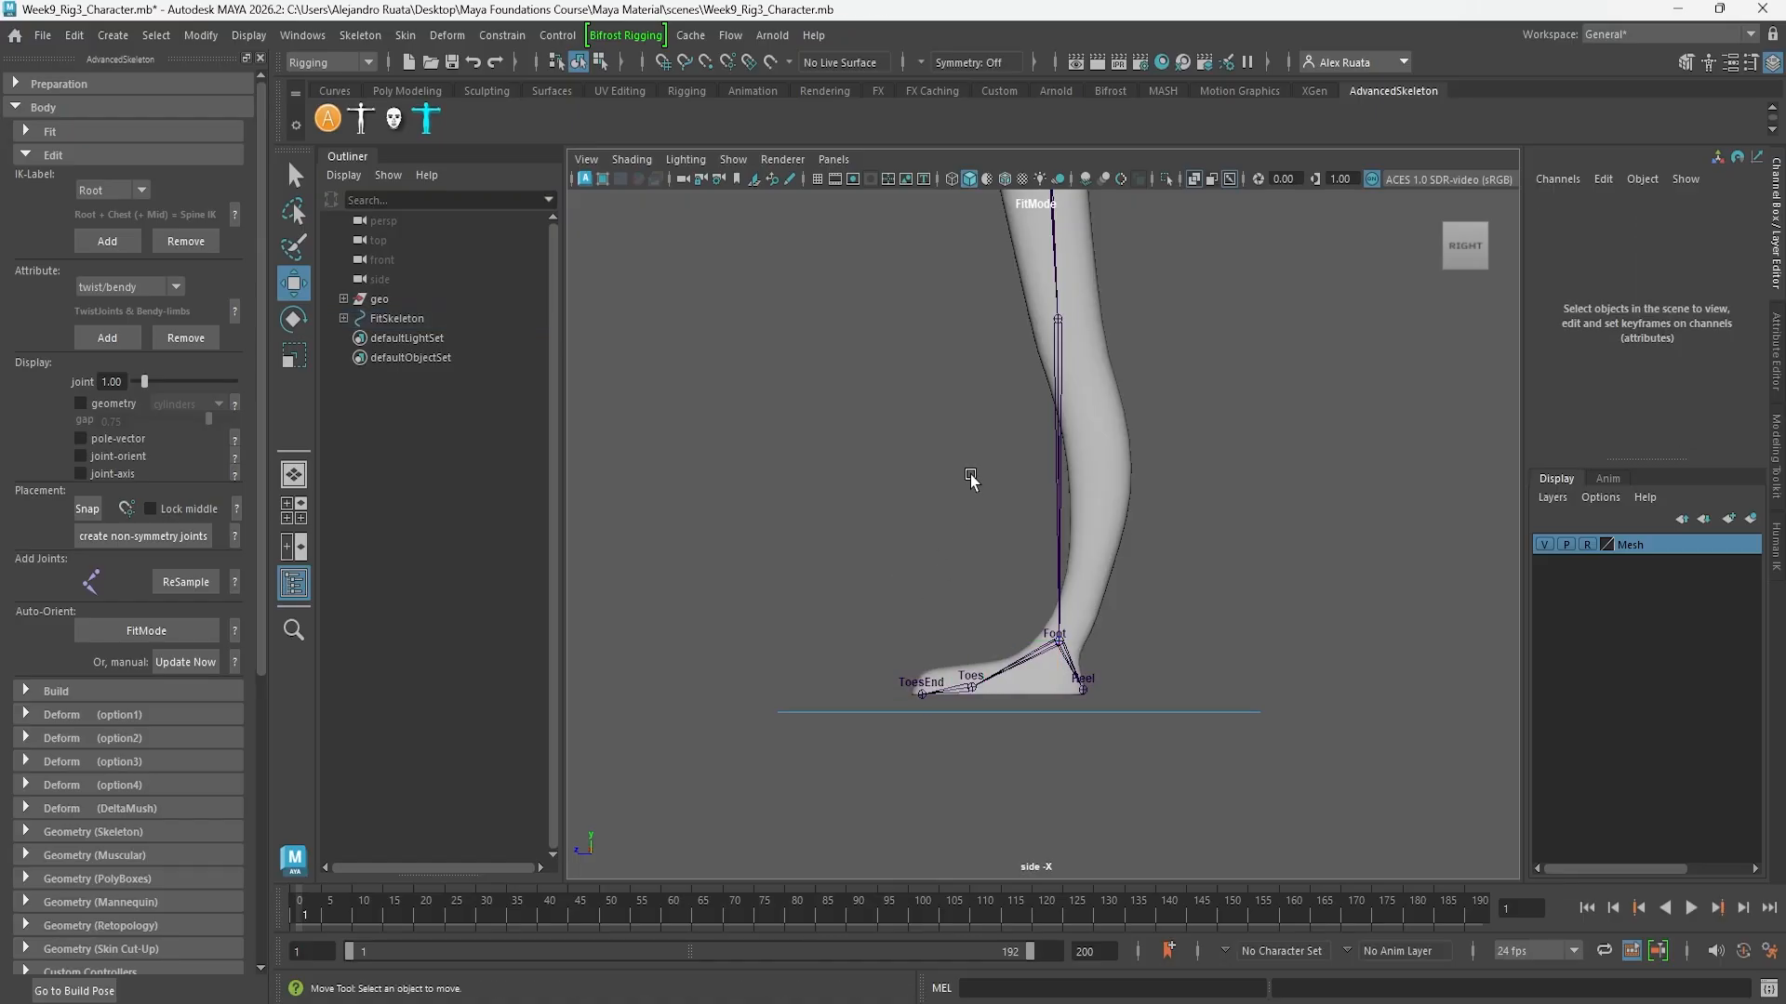
# Position the Scapula joint along the collarbone in the front view and move it back to the arm's centre in the top view
pyautogui.keyDown('alt'); pyautogui.moveTo(972, 482); pyautogui.dragTo(956, 791, button='middle'); pyautogui.keyUp('alt')
pyautogui.keyDown('alt'); pyautogui.moveTo(944, 274); pyautogui.dragTo(944, 830, button='middle'); pyautogui.keyUp('alt')
pyautogui.keyDown('alt'); pyautogui.moveTo(945, 334); pyautogui.dragTo(957, 549, button='middle'); pyautogui.keyUp('alt')
pyautogui.press('space')
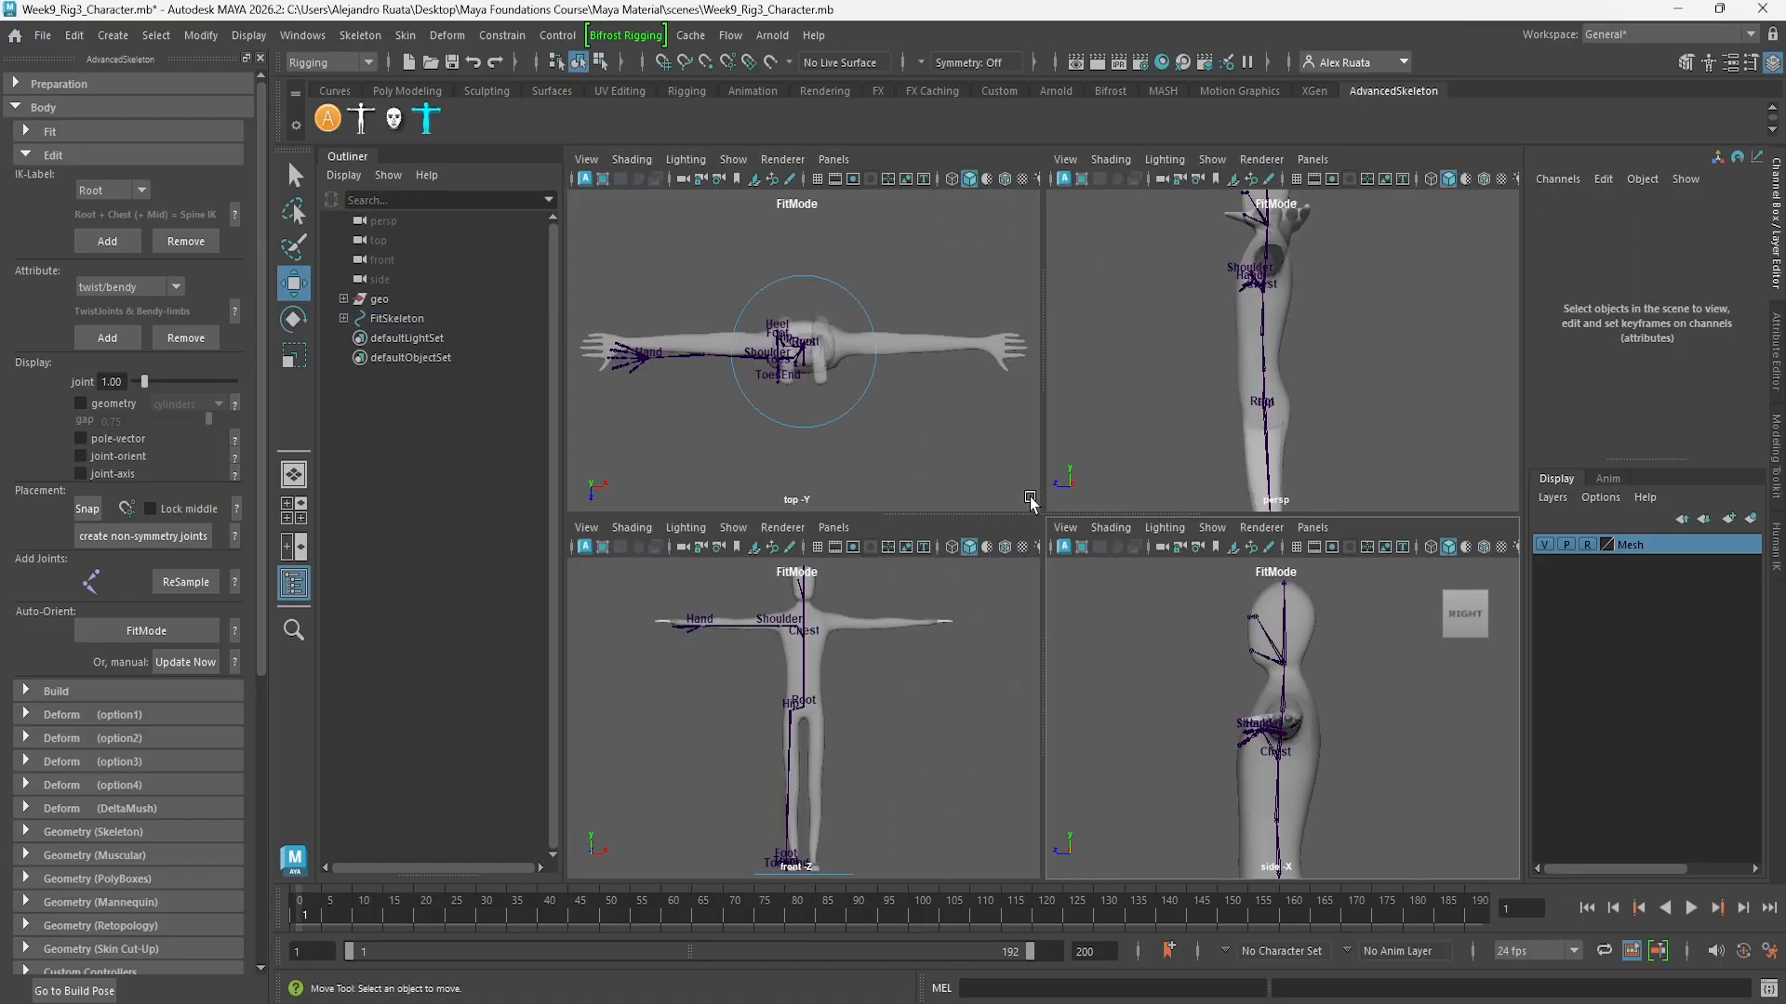
pyautogui.press('space')
pyautogui.scroll(3, 881, 558)
pyautogui.press('space')
pyautogui.keyDown('alt'); pyautogui.moveTo(758, 595); pyautogui.dragTo(837, 819, button='middle'); pyautogui.keyUp('alt')
pyautogui.click(787, 713)
pyautogui.moveTo(958, 713); pyautogui.dragTo(924, 714)
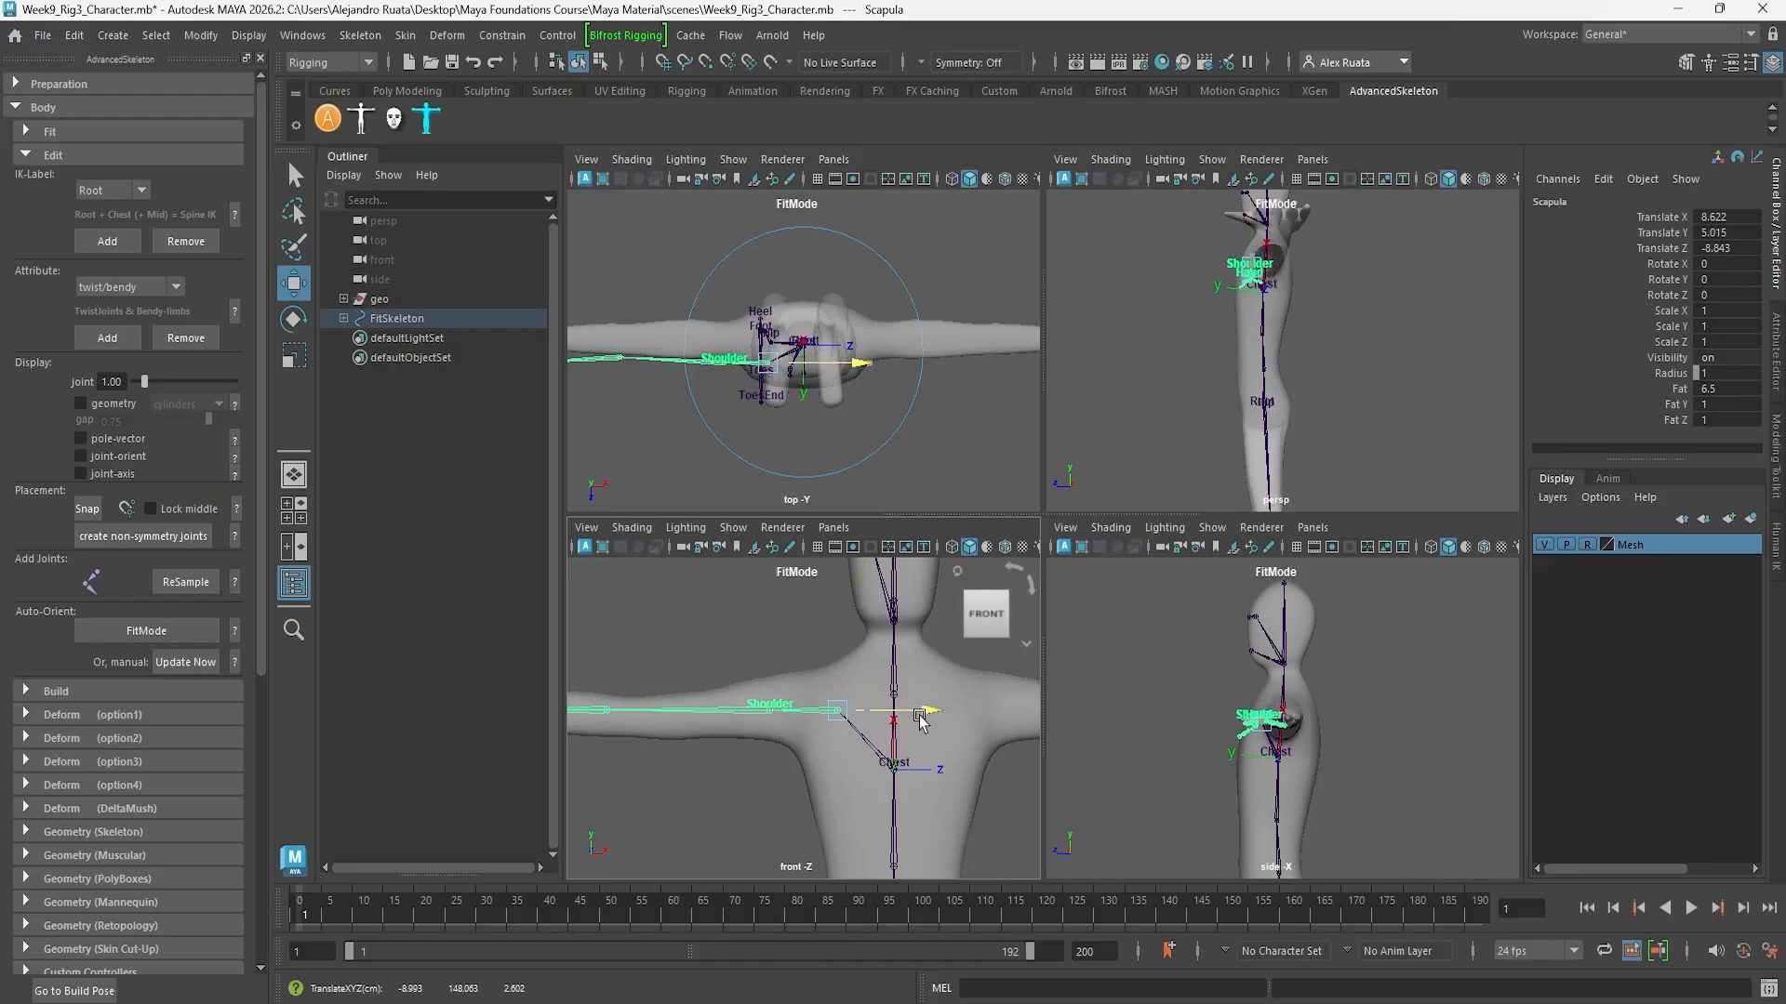
pyautogui.keyDown('alt'); pyautogui.moveTo(776, 414); pyautogui.dragTo(857, 470, button='middle'); pyautogui.keyUp('alt')
pyautogui.moveTo(844, 507); pyautogui.dragTo(841, 484)
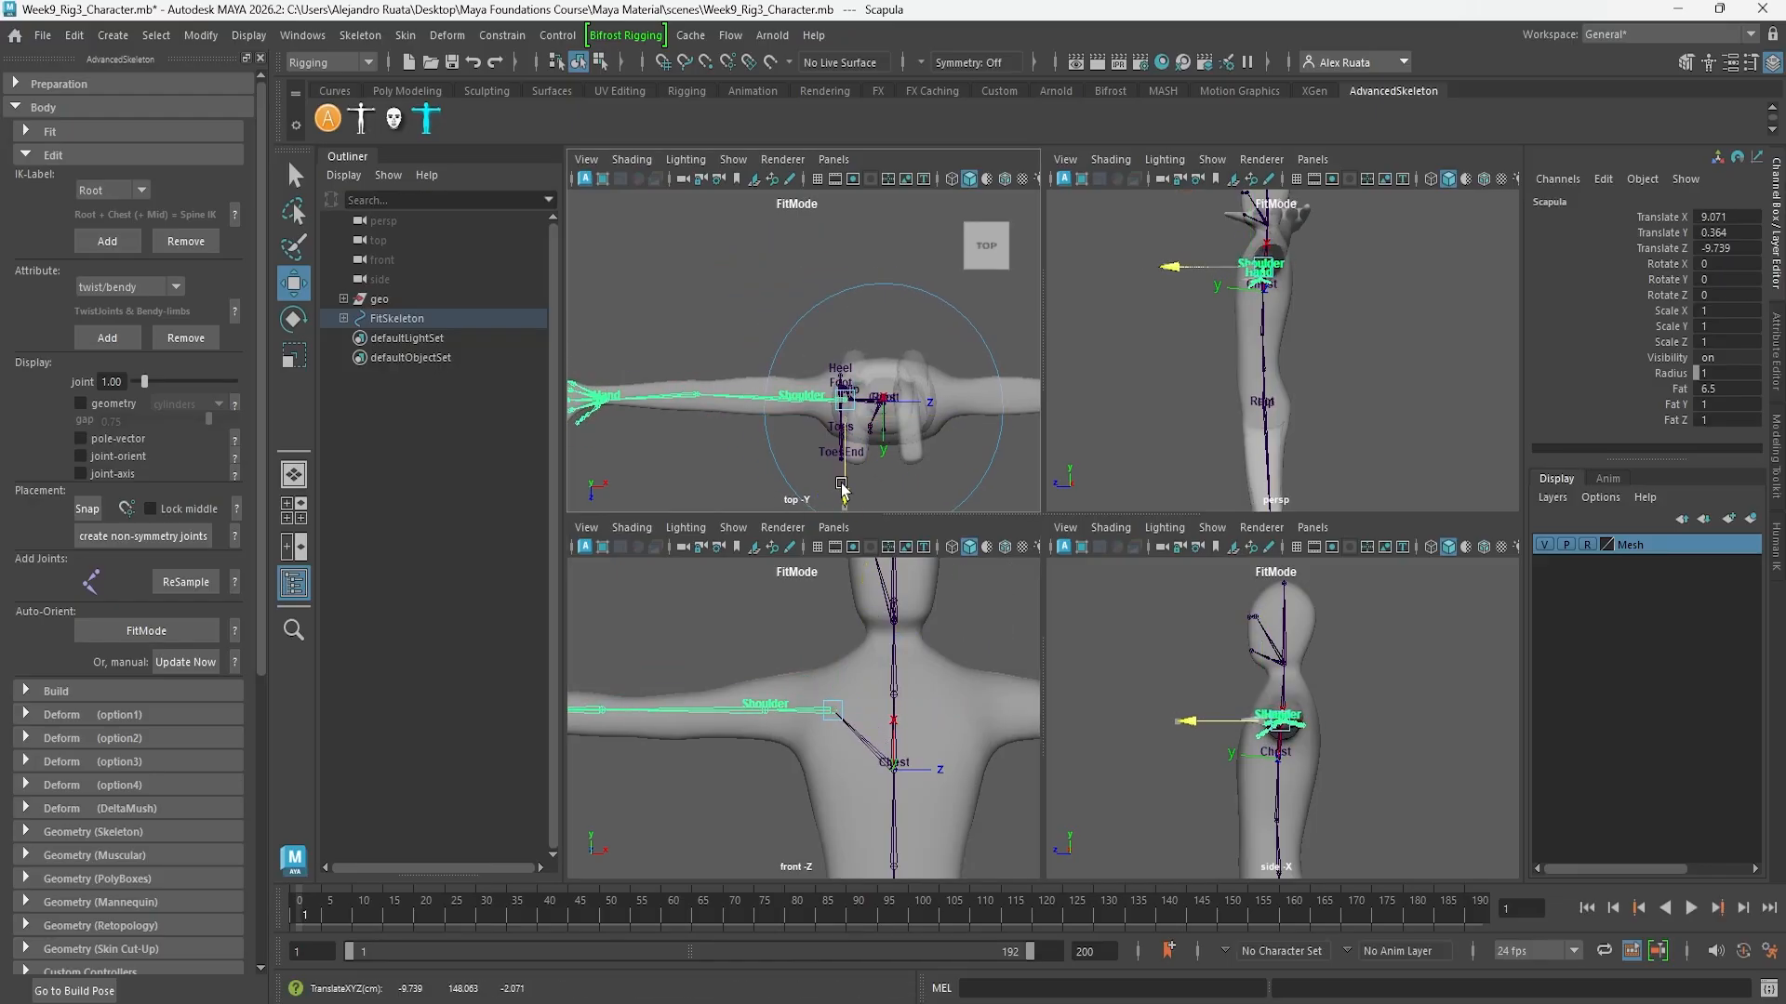
pyautogui.keyDown('alt'); pyautogui.moveTo(704, 424); pyautogui.dragTo(773, 416, button='middle'); pyautogui.keyUp('alt')
# Raise the Shoulder joint slightly and shift the Scapula joint closer to the spine, fine-tuning its height and depth
pyautogui.click(767, 713)
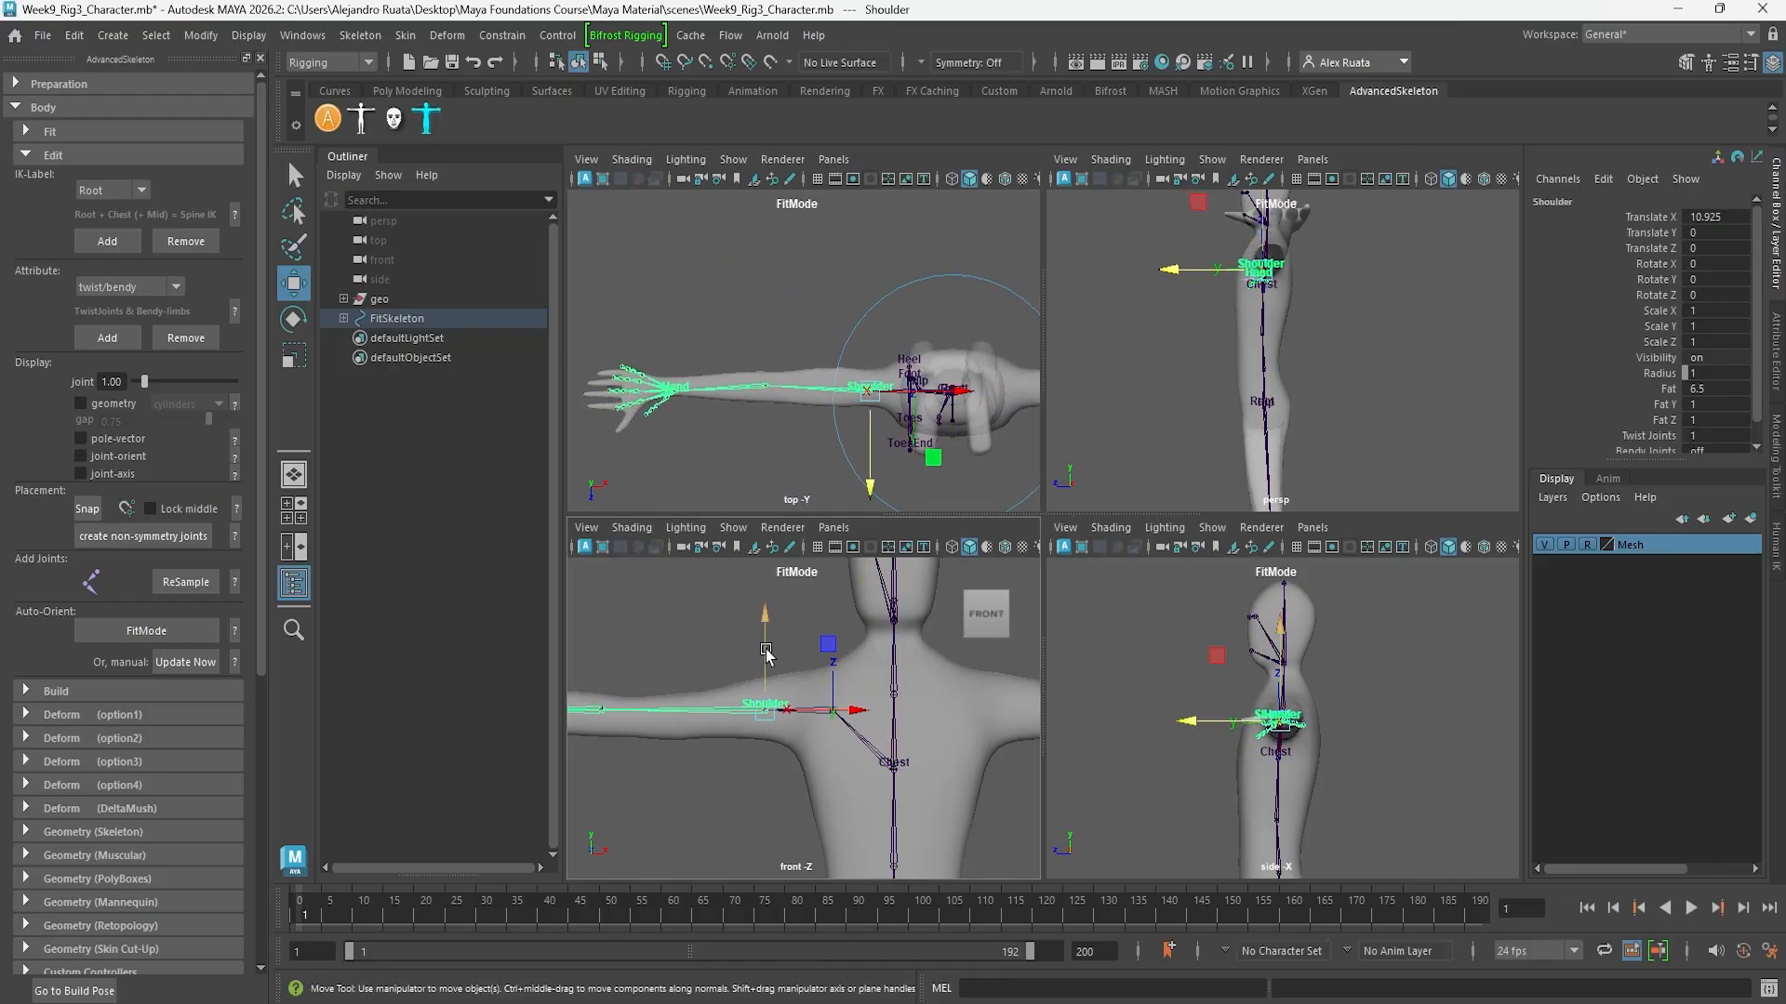
pyautogui.moveTo(771, 636); pyautogui.dragTo(773, 628)
pyautogui.moveTo(843, 712); pyautogui.dragTo(956, 713)
pyautogui.click(843, 713)
pyautogui.click(836, 713)
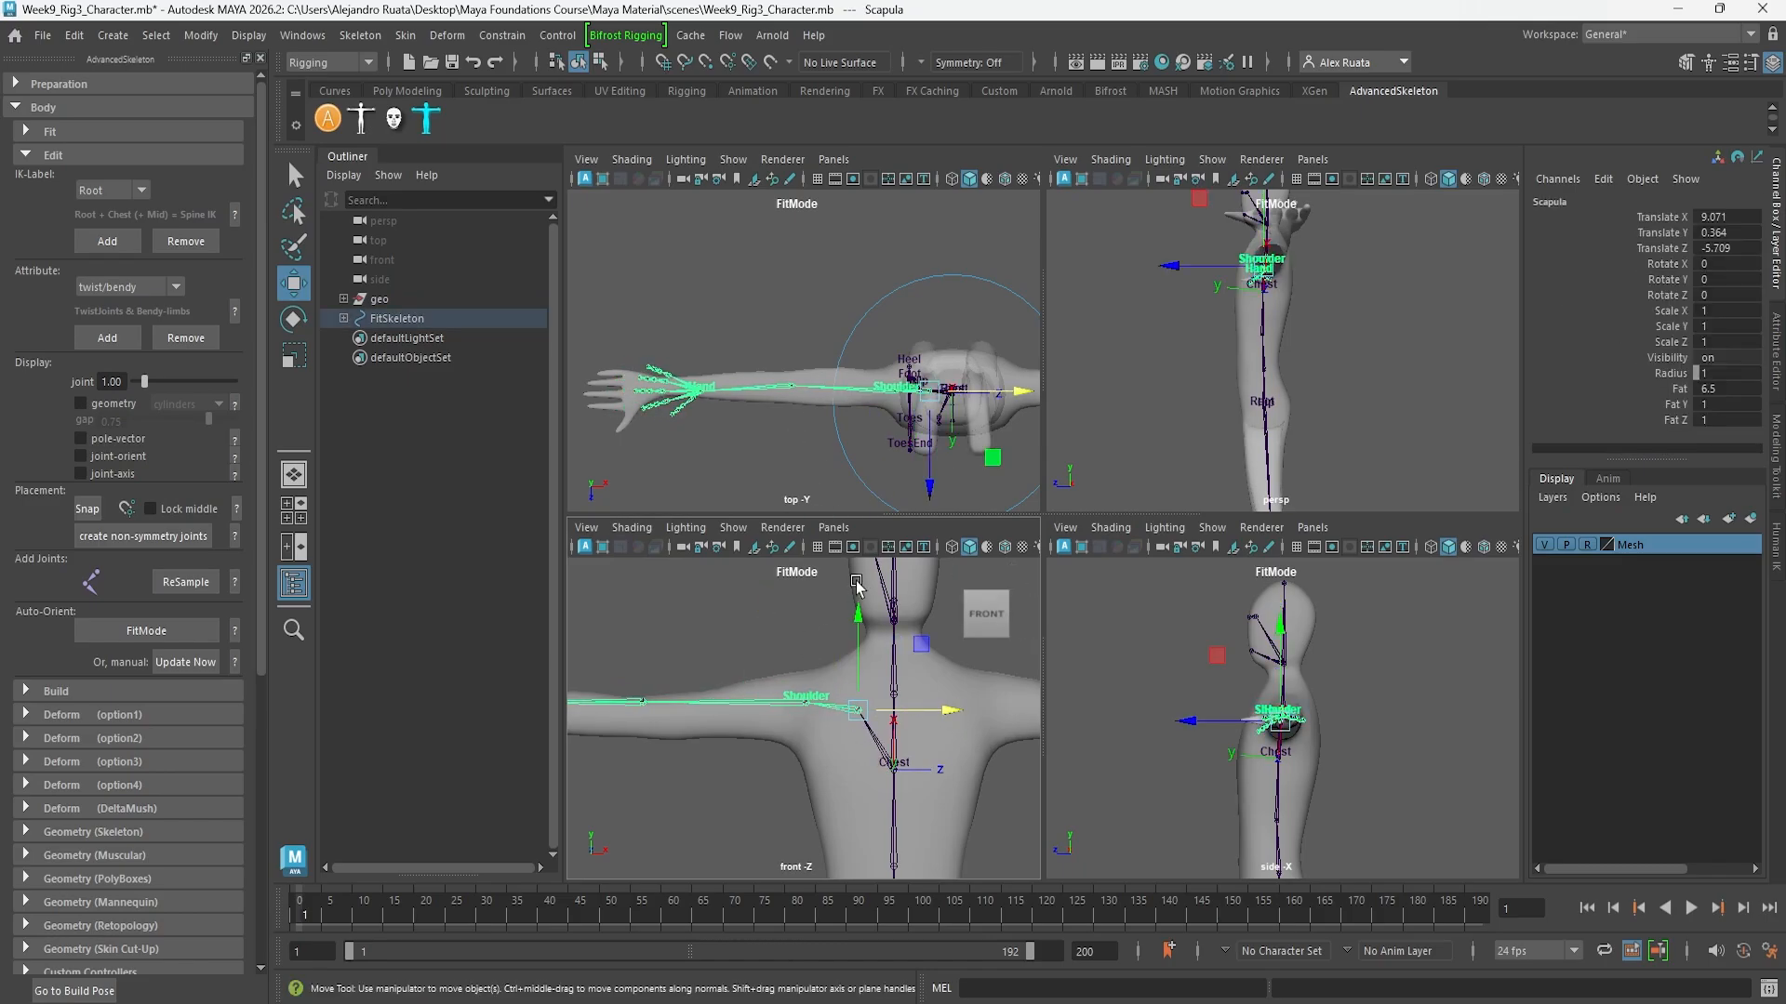
pyautogui.moveTo(858, 607); pyautogui.dragTo(859, 613)
pyautogui.moveTo(931, 493); pyautogui.dragTo(932, 491)
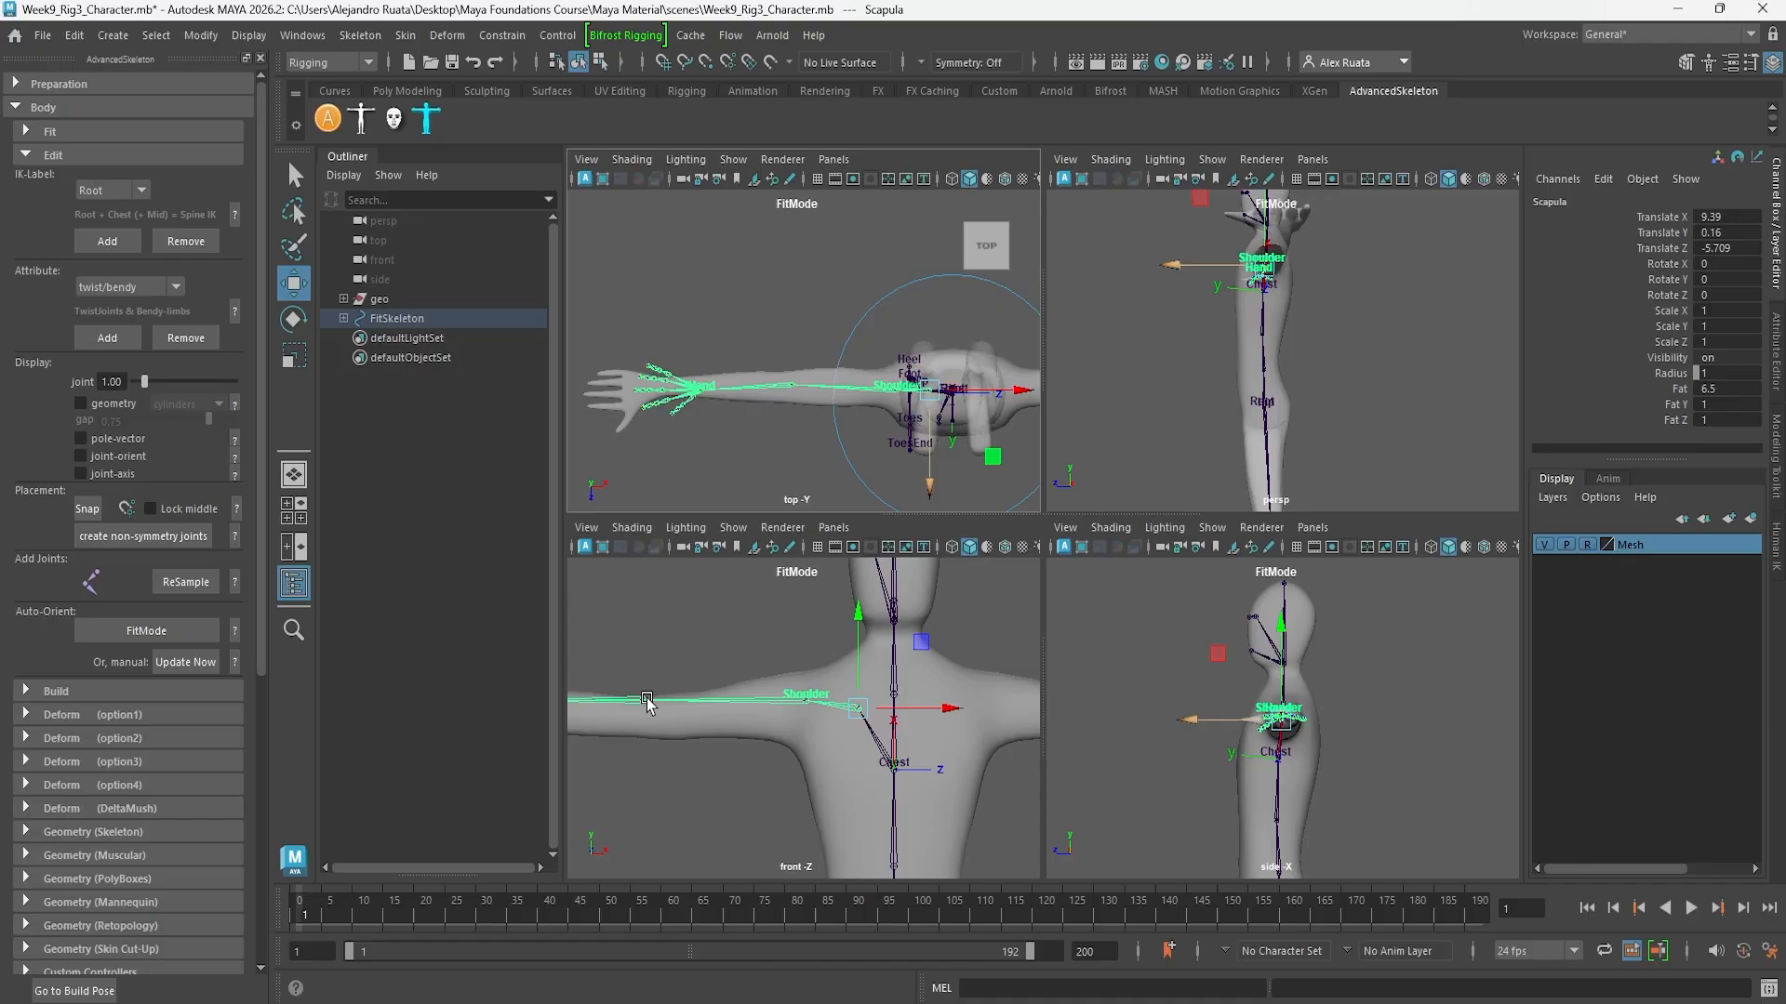
# Lower the Elbow joint to the centre of the arm in the front view and adjust its position along the arm
pyautogui.click(643, 700)
pyautogui.keyDown('alt'); pyautogui.moveTo(706, 616); pyautogui.dragTo(797, 626, button='middle'); pyautogui.keyUp('alt')
pyautogui.moveTo(733, 609); pyautogui.dragTo(732, 624)
pyautogui.moveTo(822, 724); pyautogui.dragTo(826, 722)
# Move the Wrist joint outward to the base of the hand and raise it slightly to the arm's centre line
pyautogui.keyDown('alt'); pyautogui.moveTo(625, 716); pyautogui.dragTo(886, 734, button='middle'); pyautogui.keyUp('alt')
pyautogui.click(751, 732)
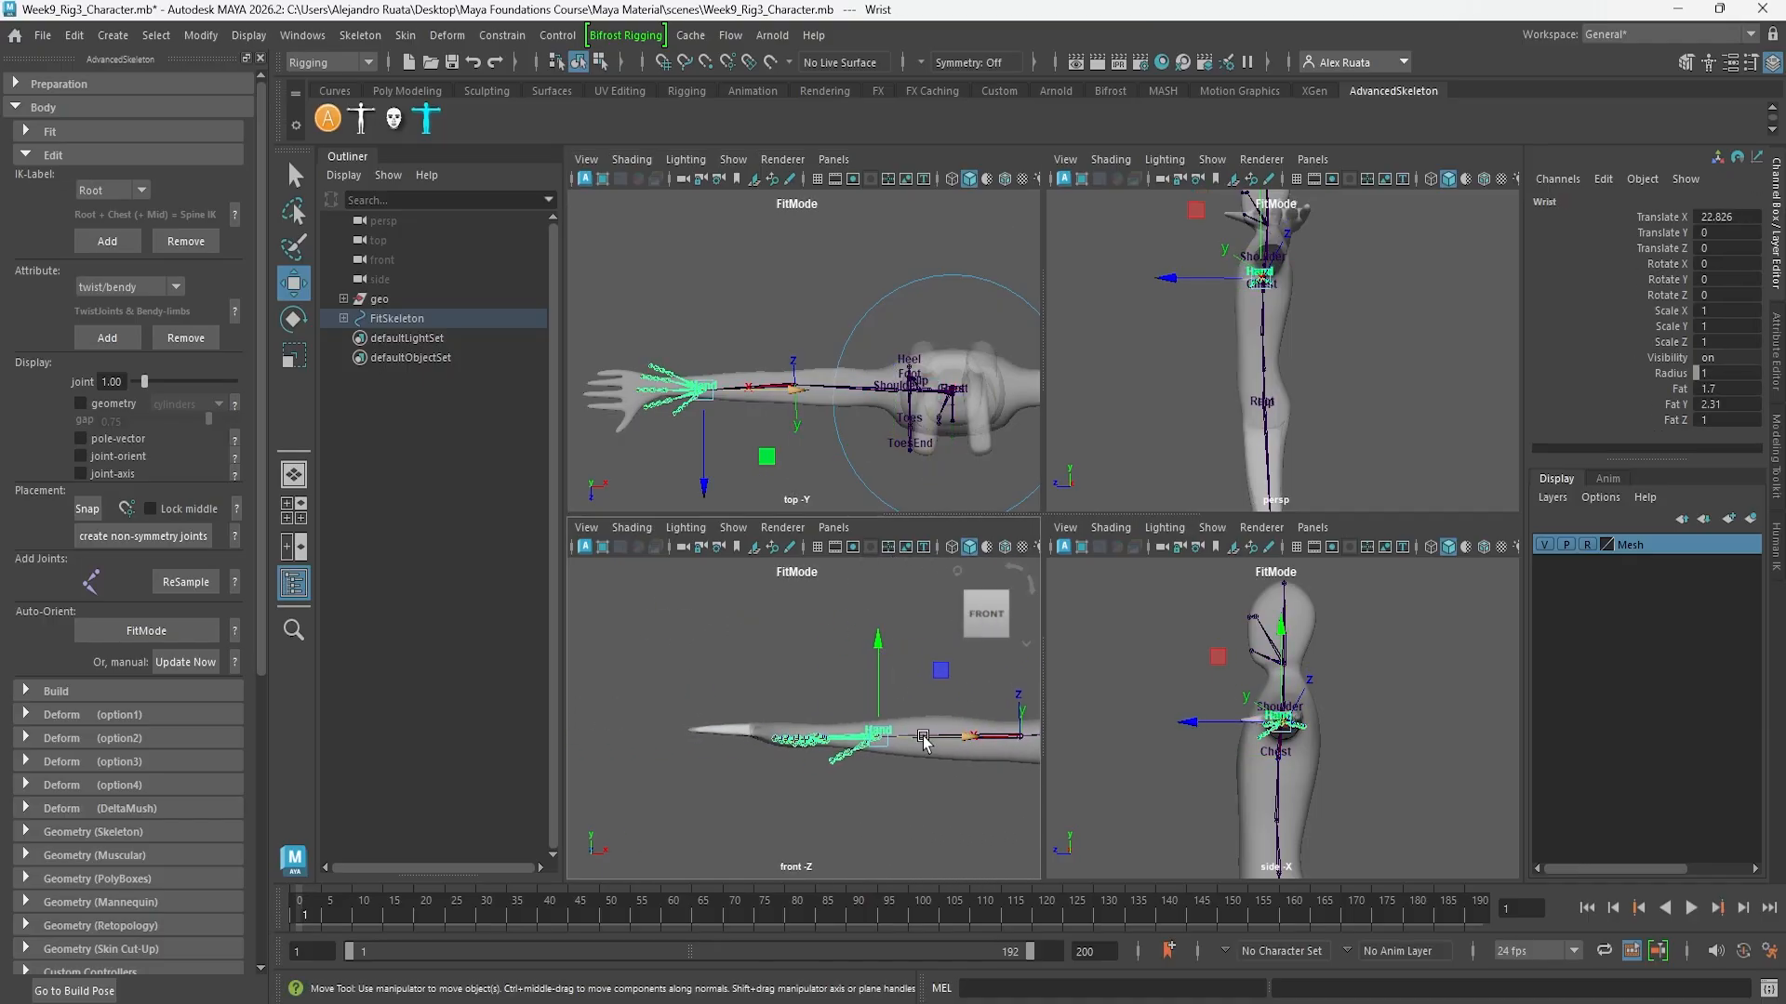
pyautogui.moveTo(976, 740); pyautogui.dragTo(884, 744)
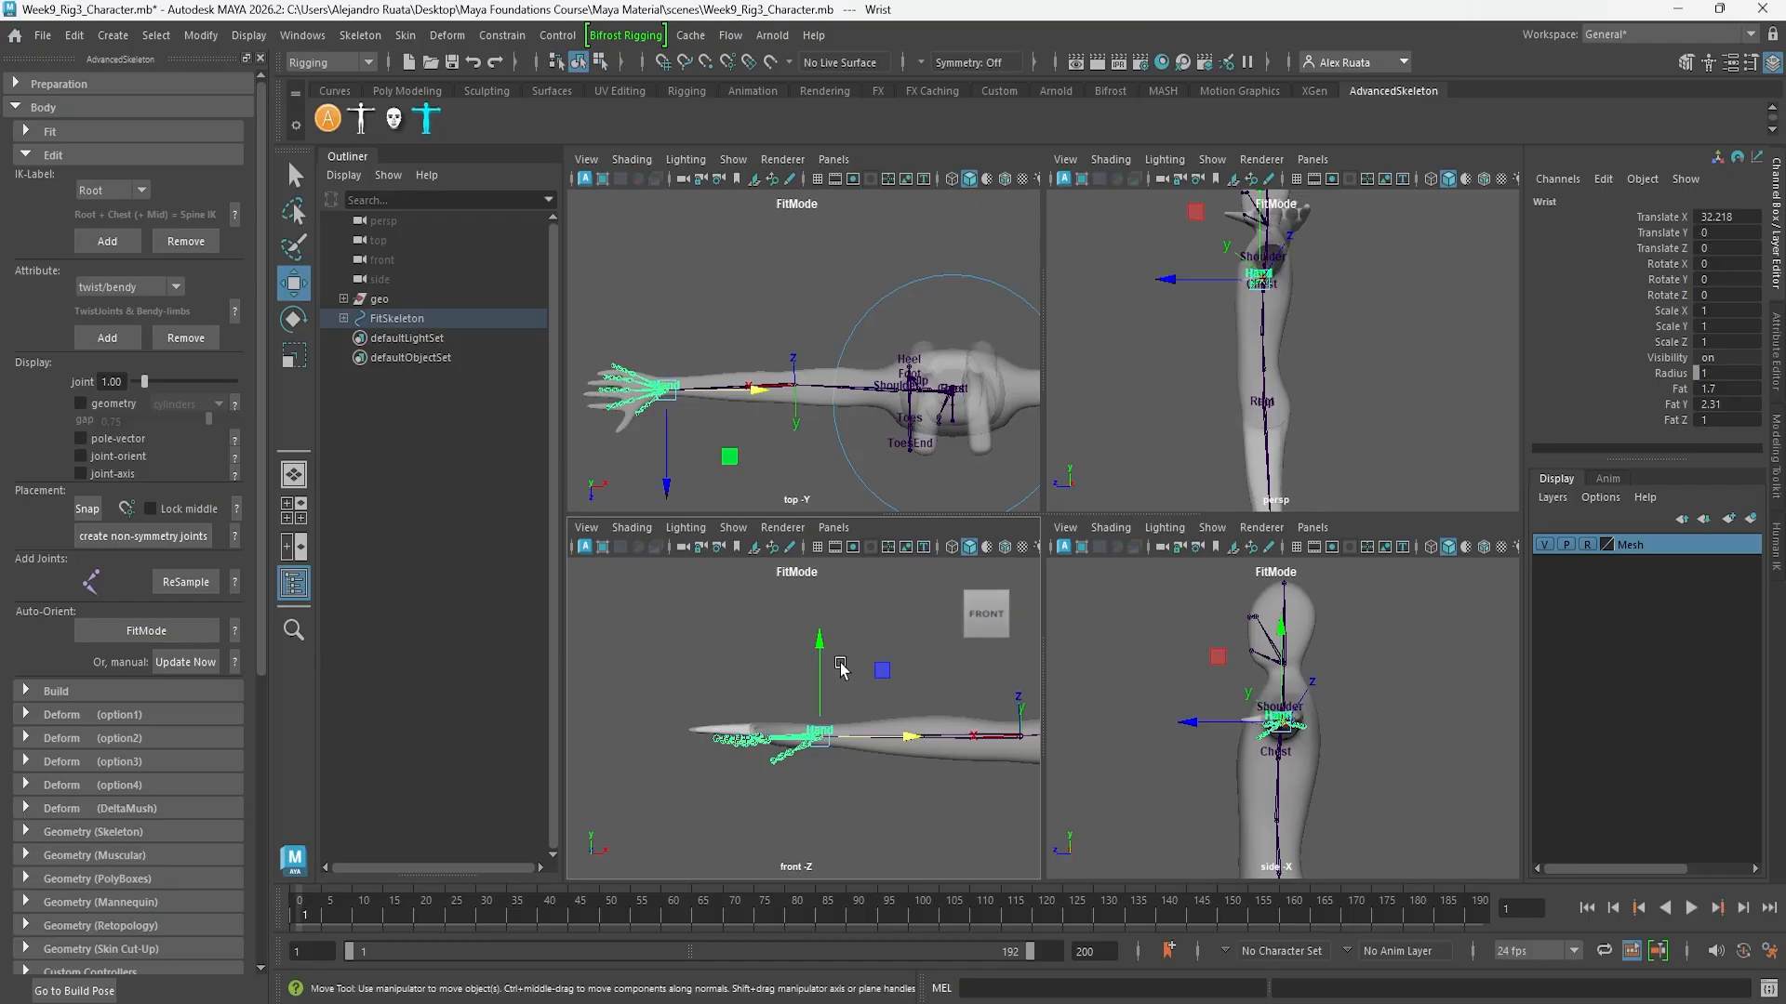
pyautogui.moveTo(821, 652); pyautogui.dragTo(823, 642)
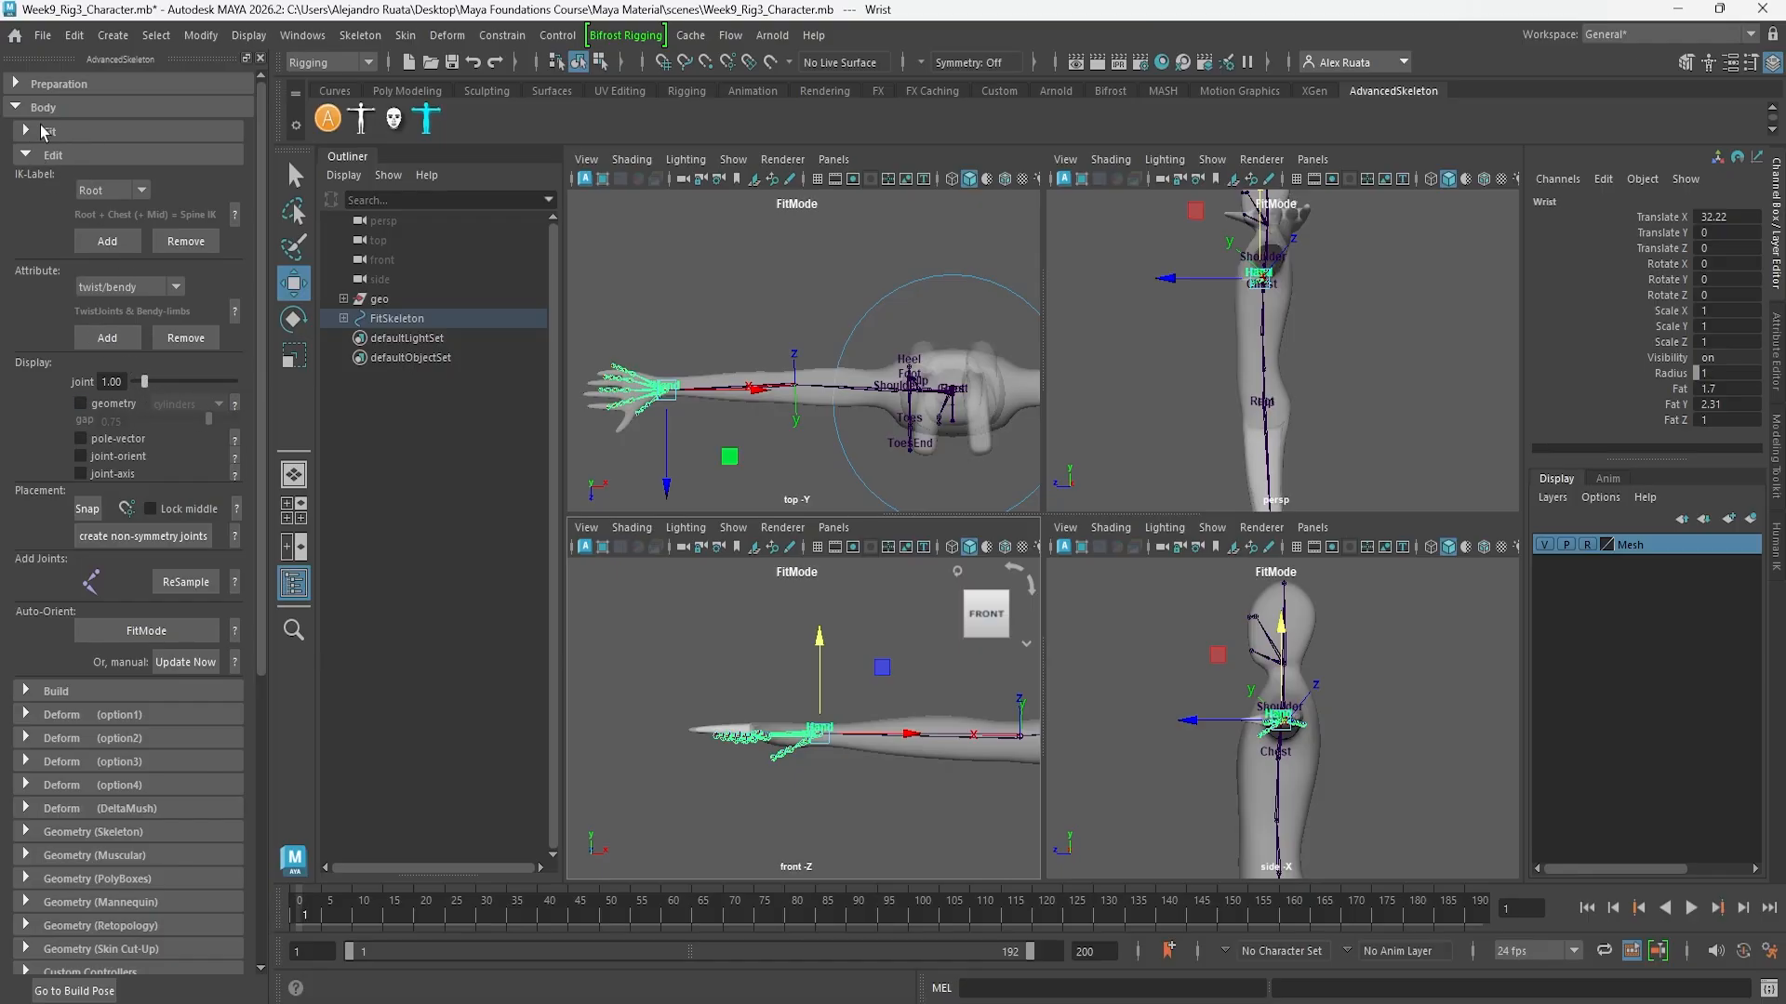
# Set the joint display size to 0.96, turn on the pole-vector display, and inspect the arm and leg pole vectors in perspective
pyautogui.moveTo(148, 384)
pyautogui.mouseDown()
pyautogui.moveTo(197, 370)
pyautogui.moveTo(151, 377)
pyautogui.mouseUp()
pyautogui.click(81, 438)
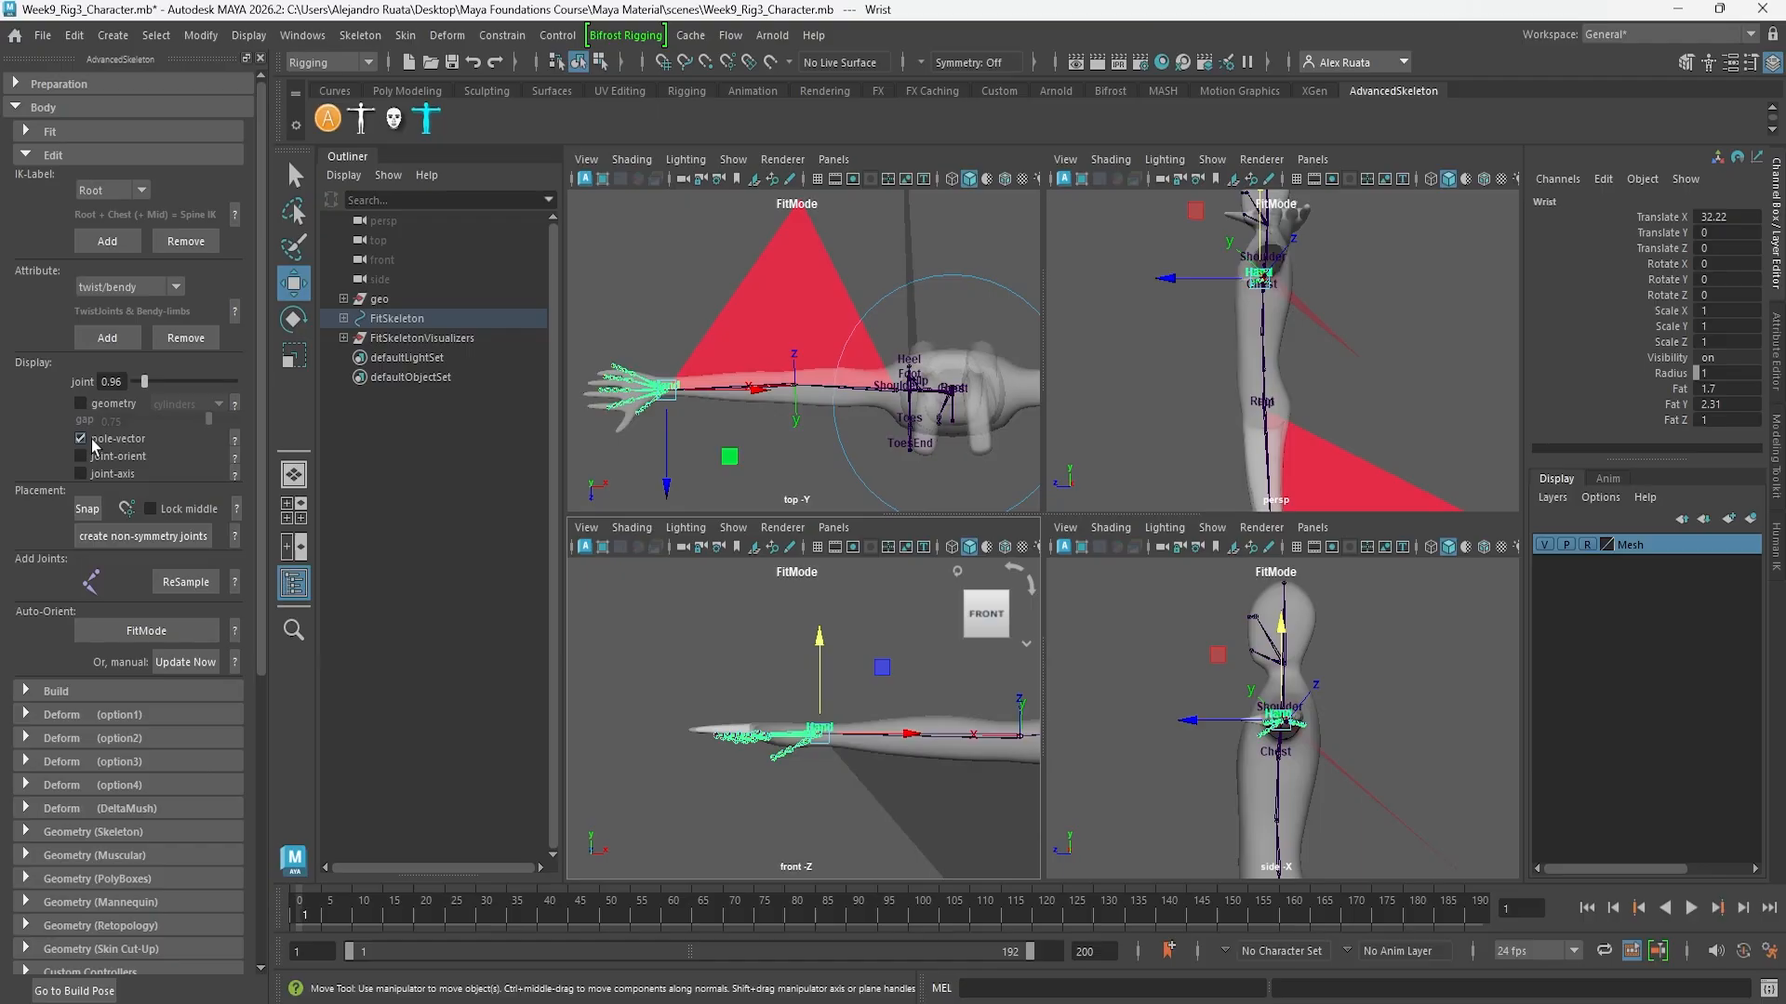
pyautogui.press('space')
pyautogui.keyDown('alt'); pyautogui.moveTo(1062, 422); pyautogui.dragTo(1137, 460); pyautogui.keyUp('alt')
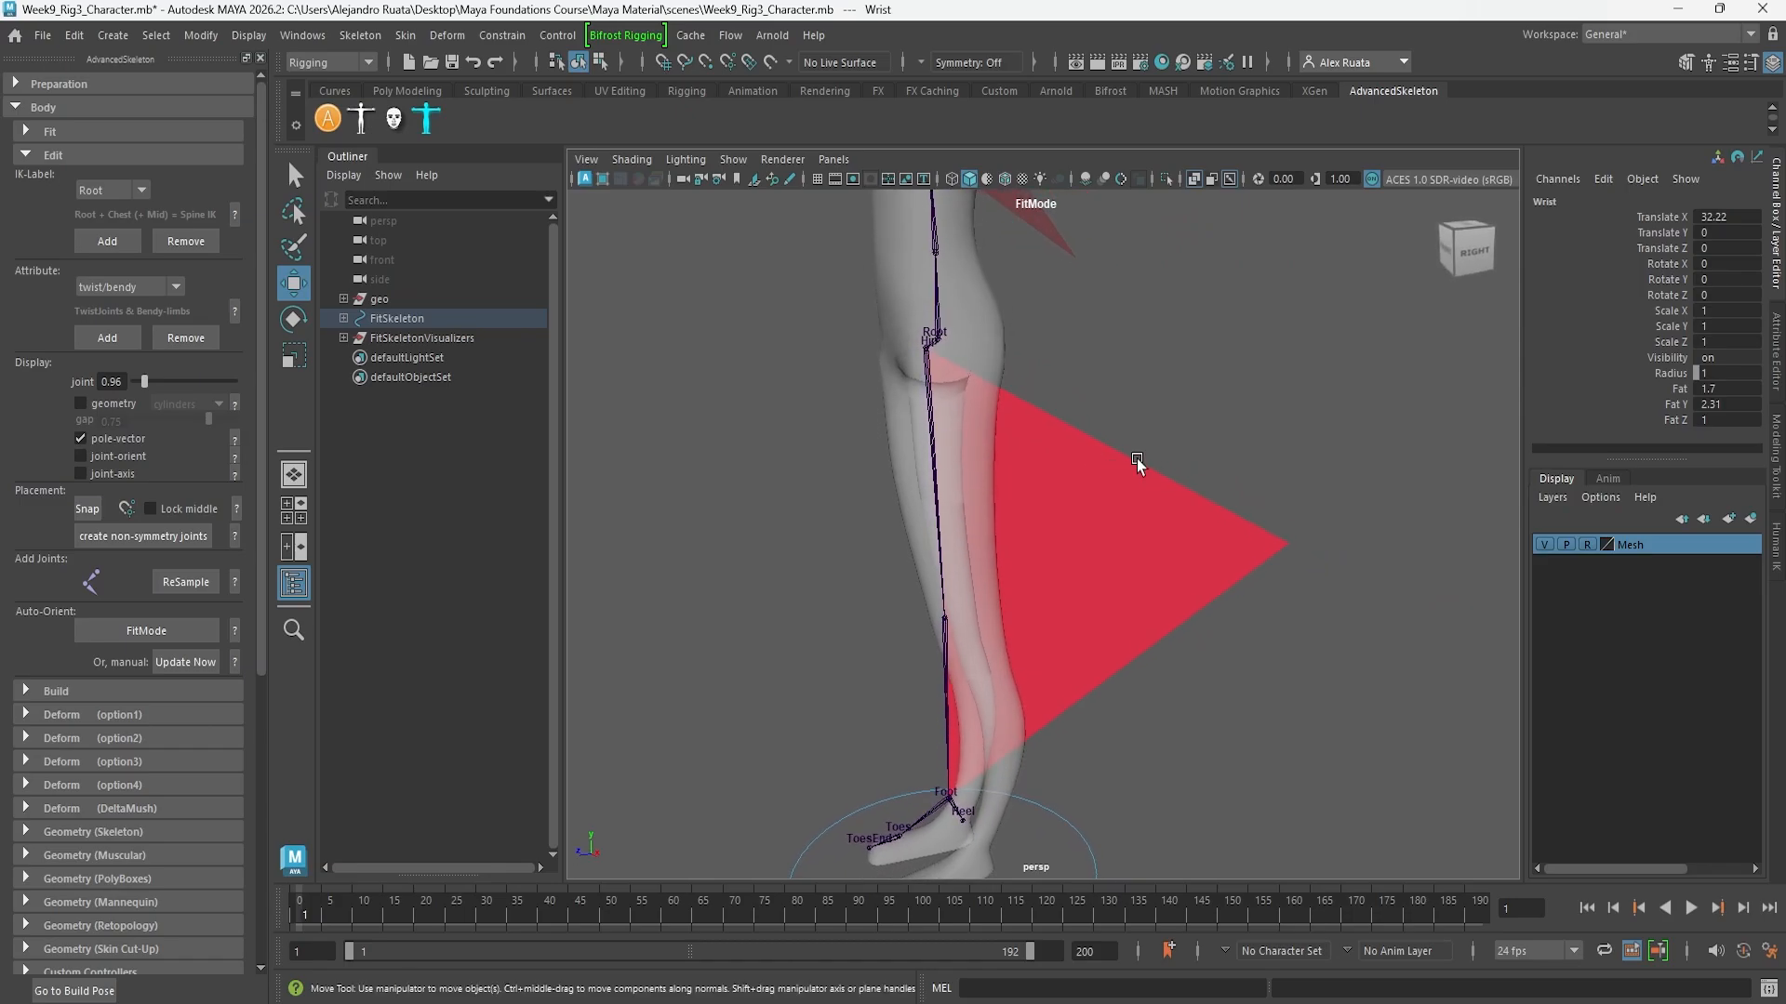
pyautogui.keyDown('alt'); pyautogui.moveTo(937, 322); pyautogui.dragTo(952, 706, button='middle'); pyautogui.keyUp('alt')
pyautogui.keyDown('alt'); pyautogui.moveTo(949, 423); pyautogui.dragTo(951, 547, button='middle'); pyautogui.keyUp('alt')
pyautogui.keyDown('alt'); pyautogui.moveTo(1390, 534); pyautogui.dragTo(1333, 522); pyautogui.keyUp('alt')
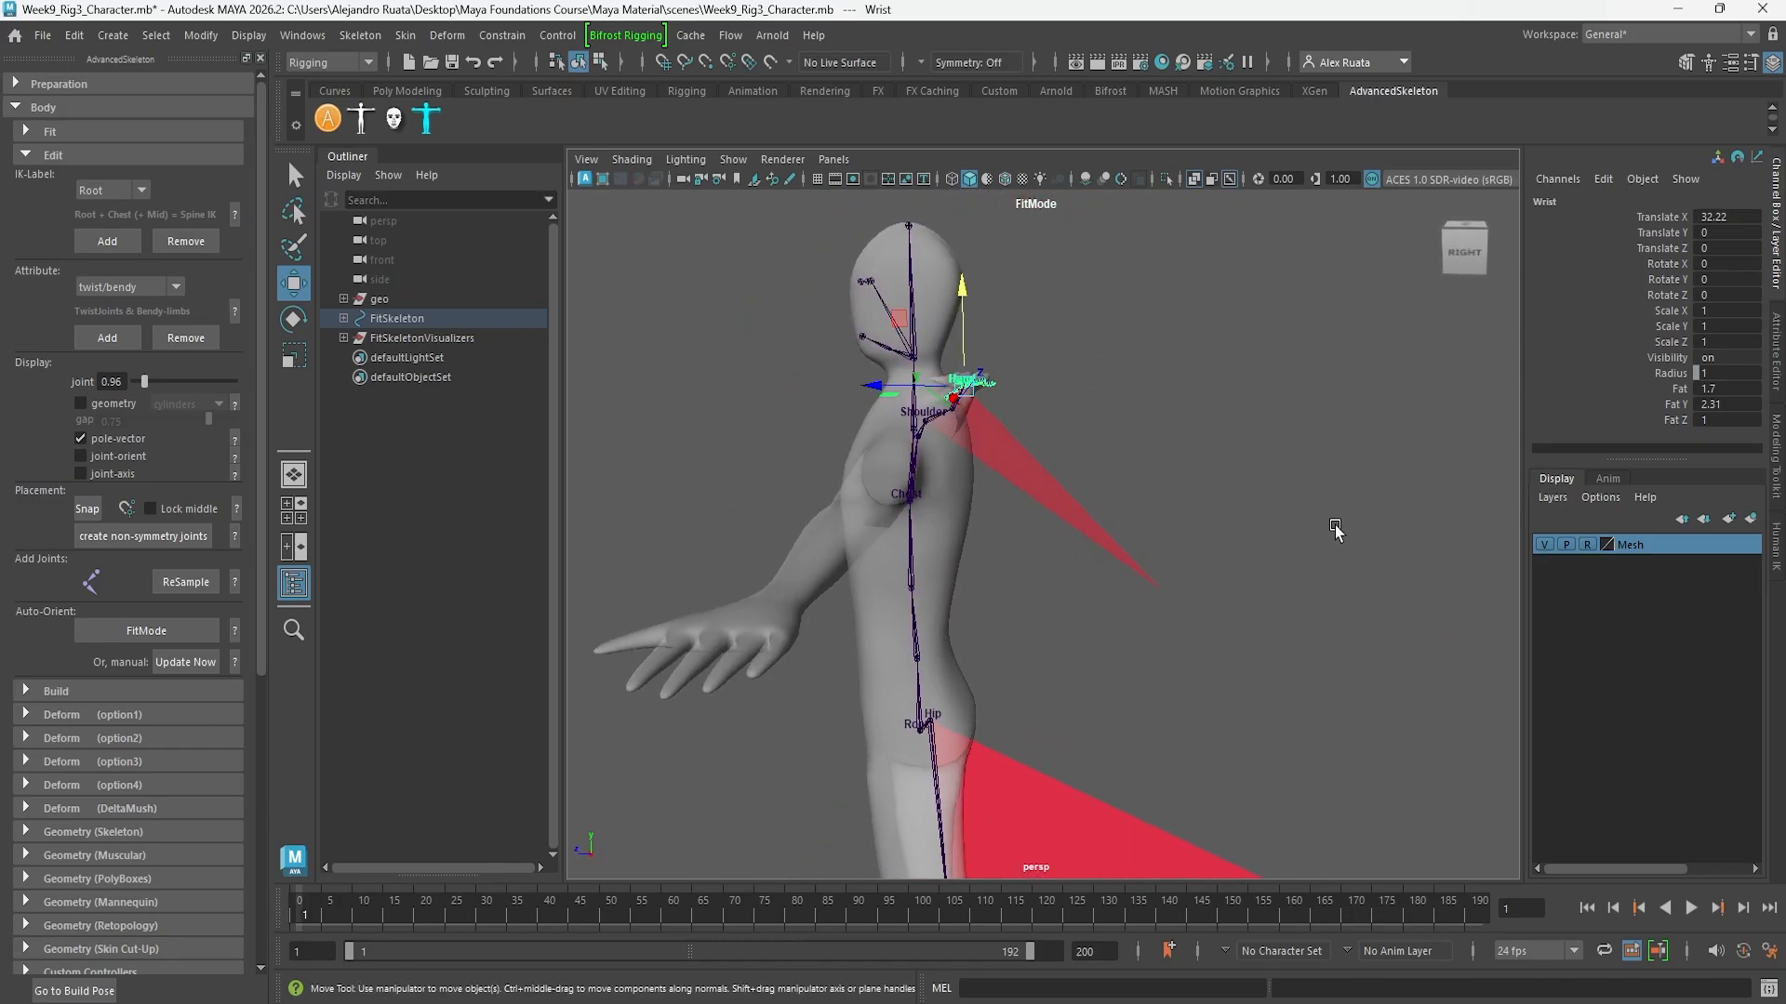
pyautogui.keyDown('alt'); pyautogui.moveTo(997, 774); pyautogui.dragTo(1041, 398, button='middle'); pyautogui.keyUp('alt')
pyautogui.keyDown('alt'); pyautogui.moveTo(1041, 398); pyautogui.dragTo(941, 555); pyautogui.keyUp('alt')
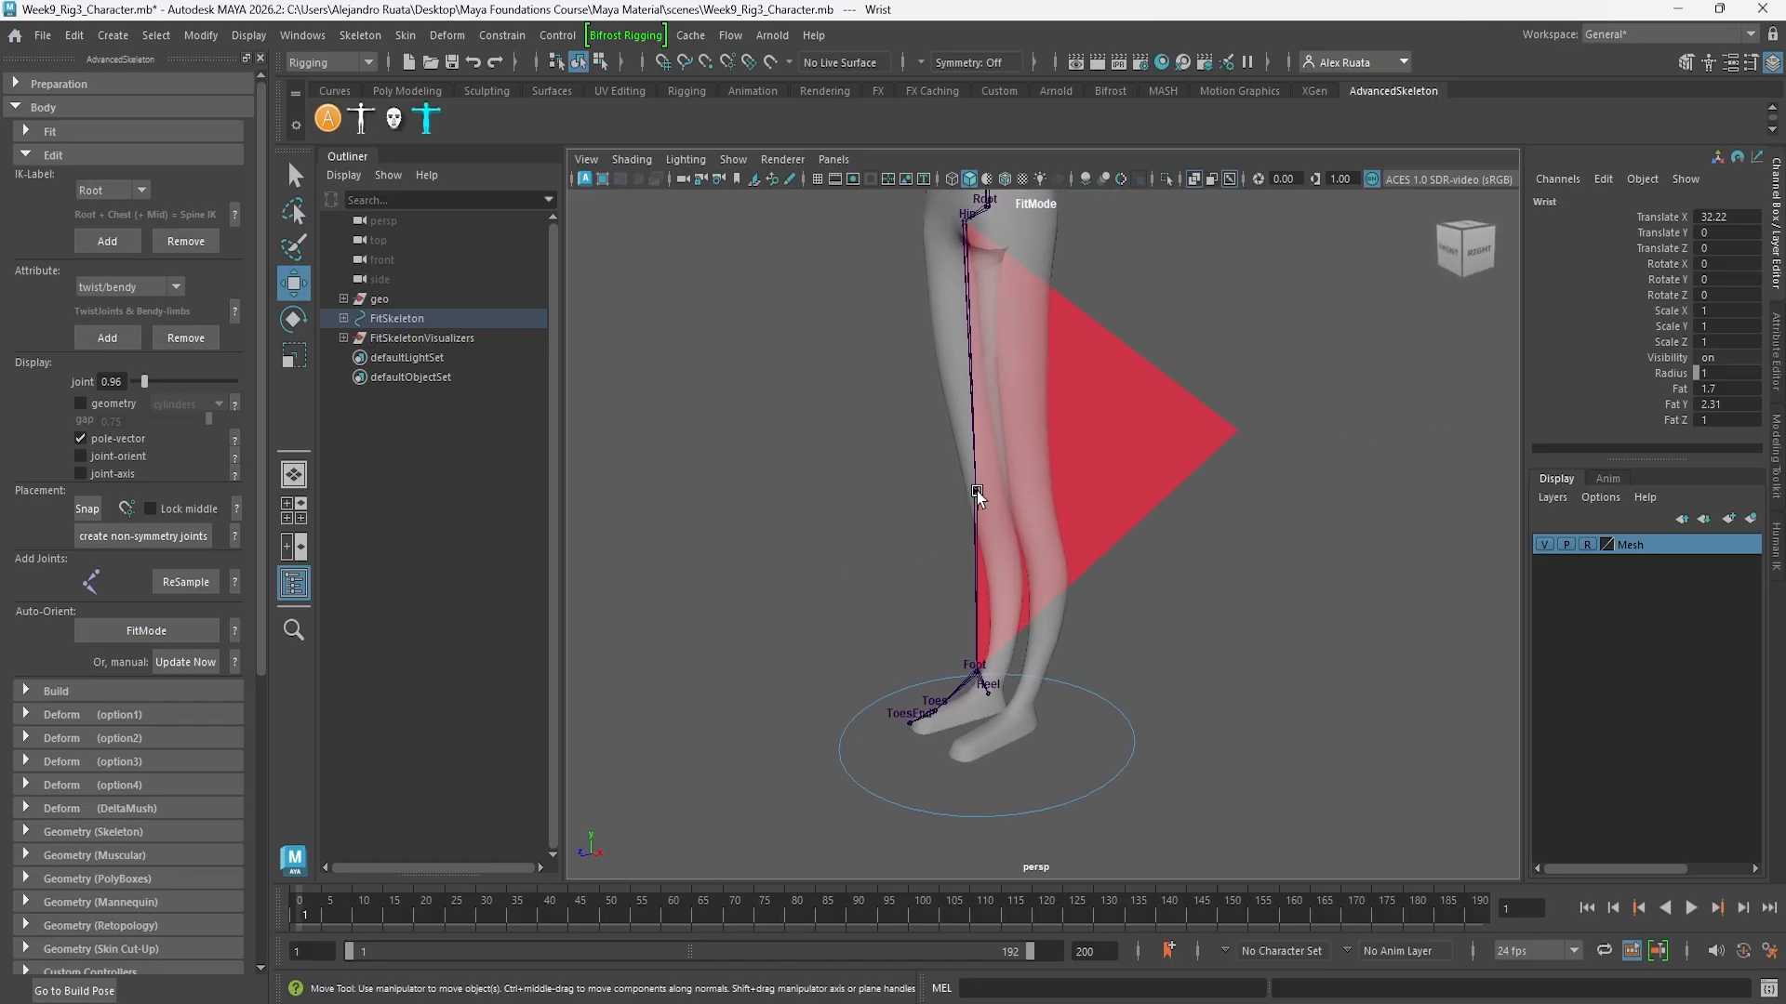
# Raise the Knee joint to the mesh's knee height and fine-tune its front-to-back position
pyautogui.click(977, 491)
pyautogui.keyDown('alt'); pyautogui.moveTo(977, 499); pyautogui.dragTo(1017, 545); pyautogui.keyUp('alt')
pyautogui.click(951, 632)
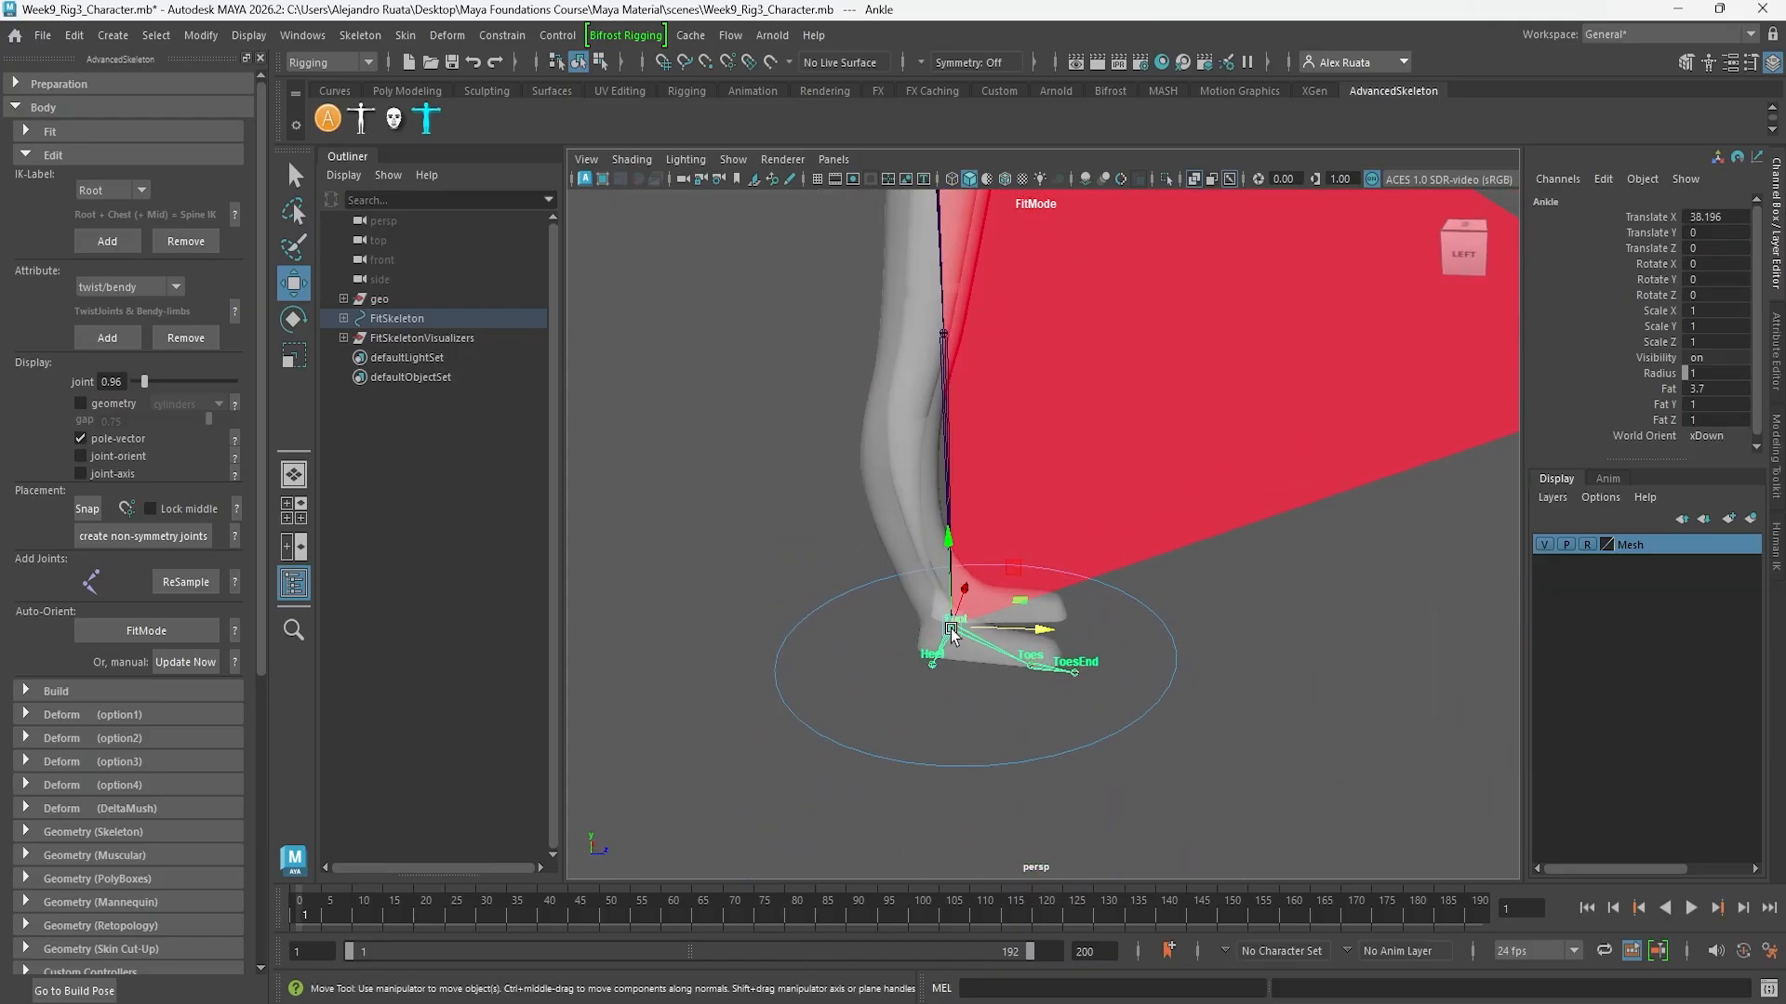
pyautogui.moveTo(952, 631); pyautogui.dragTo(1036, 621)
pyautogui.keyDown('alt'); pyautogui.moveTo(1019, 400); pyautogui.dragTo(1017, 810, button='middle'); pyautogui.keyUp('alt')
pyautogui.click(979, 698)
pyautogui.moveTo(972, 609); pyautogui.dragTo(969, 604)
pyautogui.moveTo(986, 501); pyautogui.dragTo(986, 502)
pyautogui.moveTo(1065, 597)
pyautogui.mouseDown()
pyautogui.moveTo(1041, 600)
pyautogui.moveTo(1060, 595)
pyautogui.mouseUp()
# Lower the Ankle joint so the foot joints sit back inside the mesh's foot
pyautogui.keyDown('alt'); pyautogui.moveTo(1002, 832); pyautogui.dragTo(949, 458, button='middle'); pyautogui.keyUp('alt')
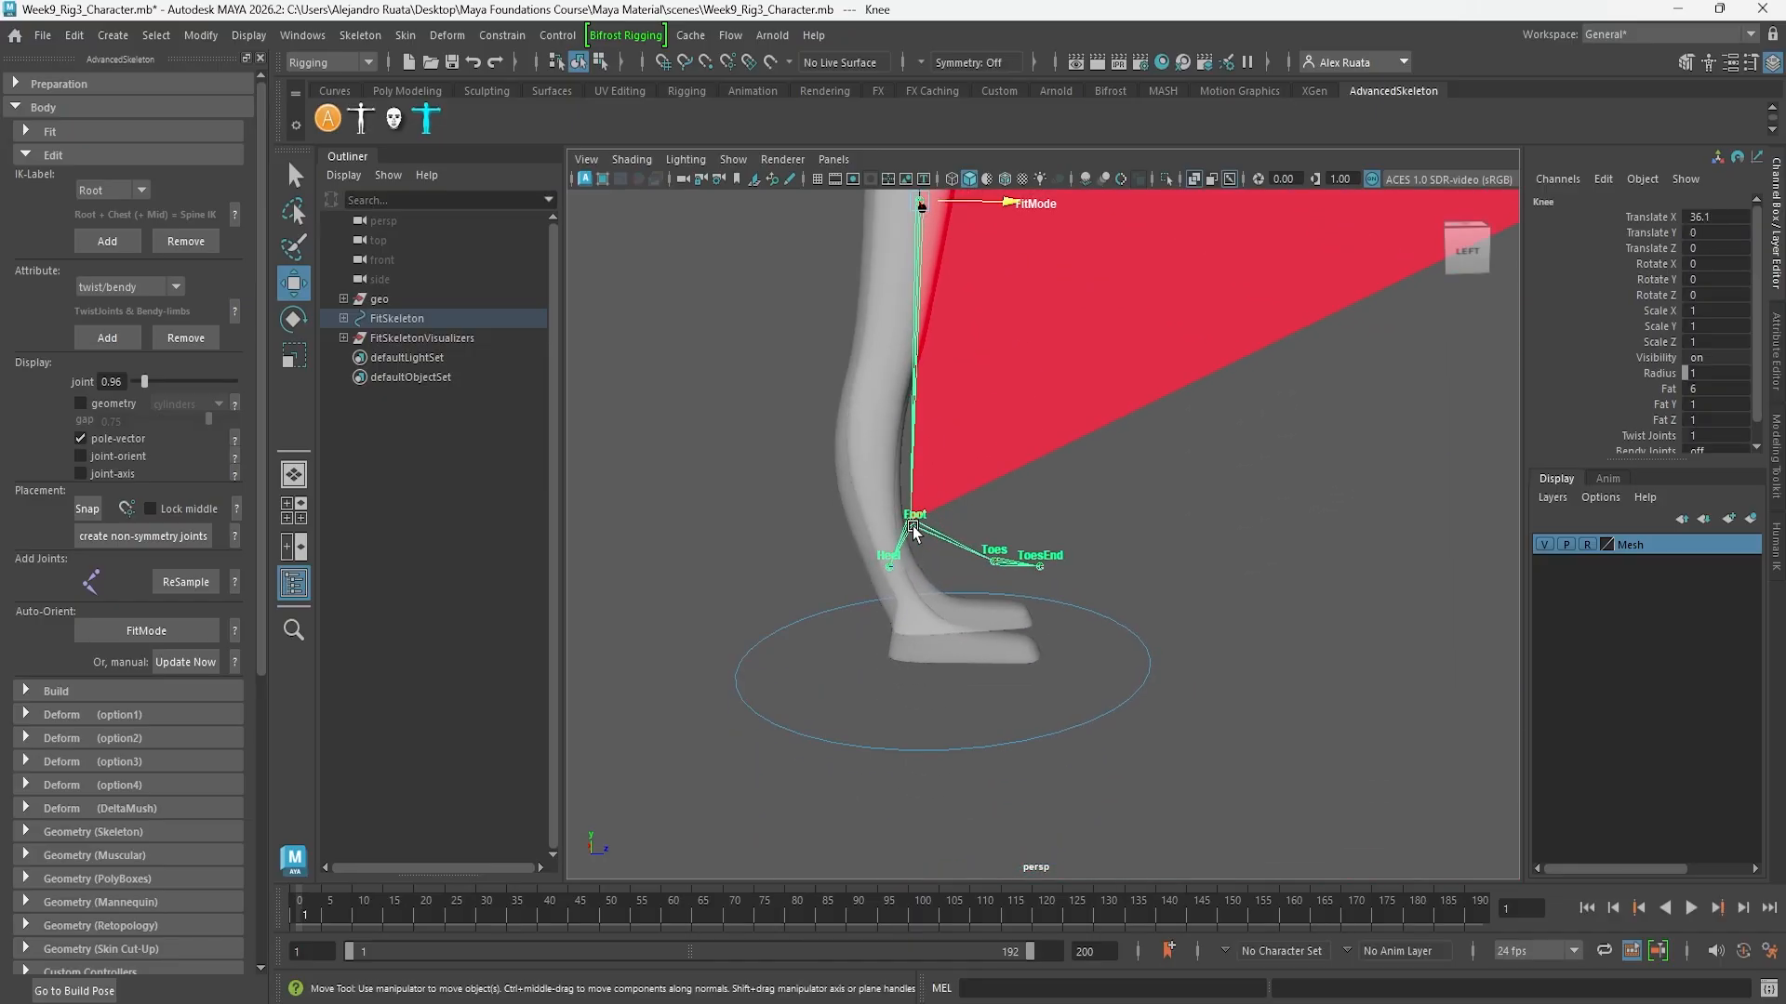
pyautogui.click(913, 525)
pyautogui.press('space')
pyautogui.press('space')
pyautogui.keyDown('alt'); pyautogui.moveTo(1061, 781); pyautogui.dragTo(1002, 179, button='middle'); pyautogui.keyUp('alt')
pyautogui.moveTo(1019, 533); pyautogui.dragTo(942, 761)
pyautogui.press('space')
pyautogui.press('space')
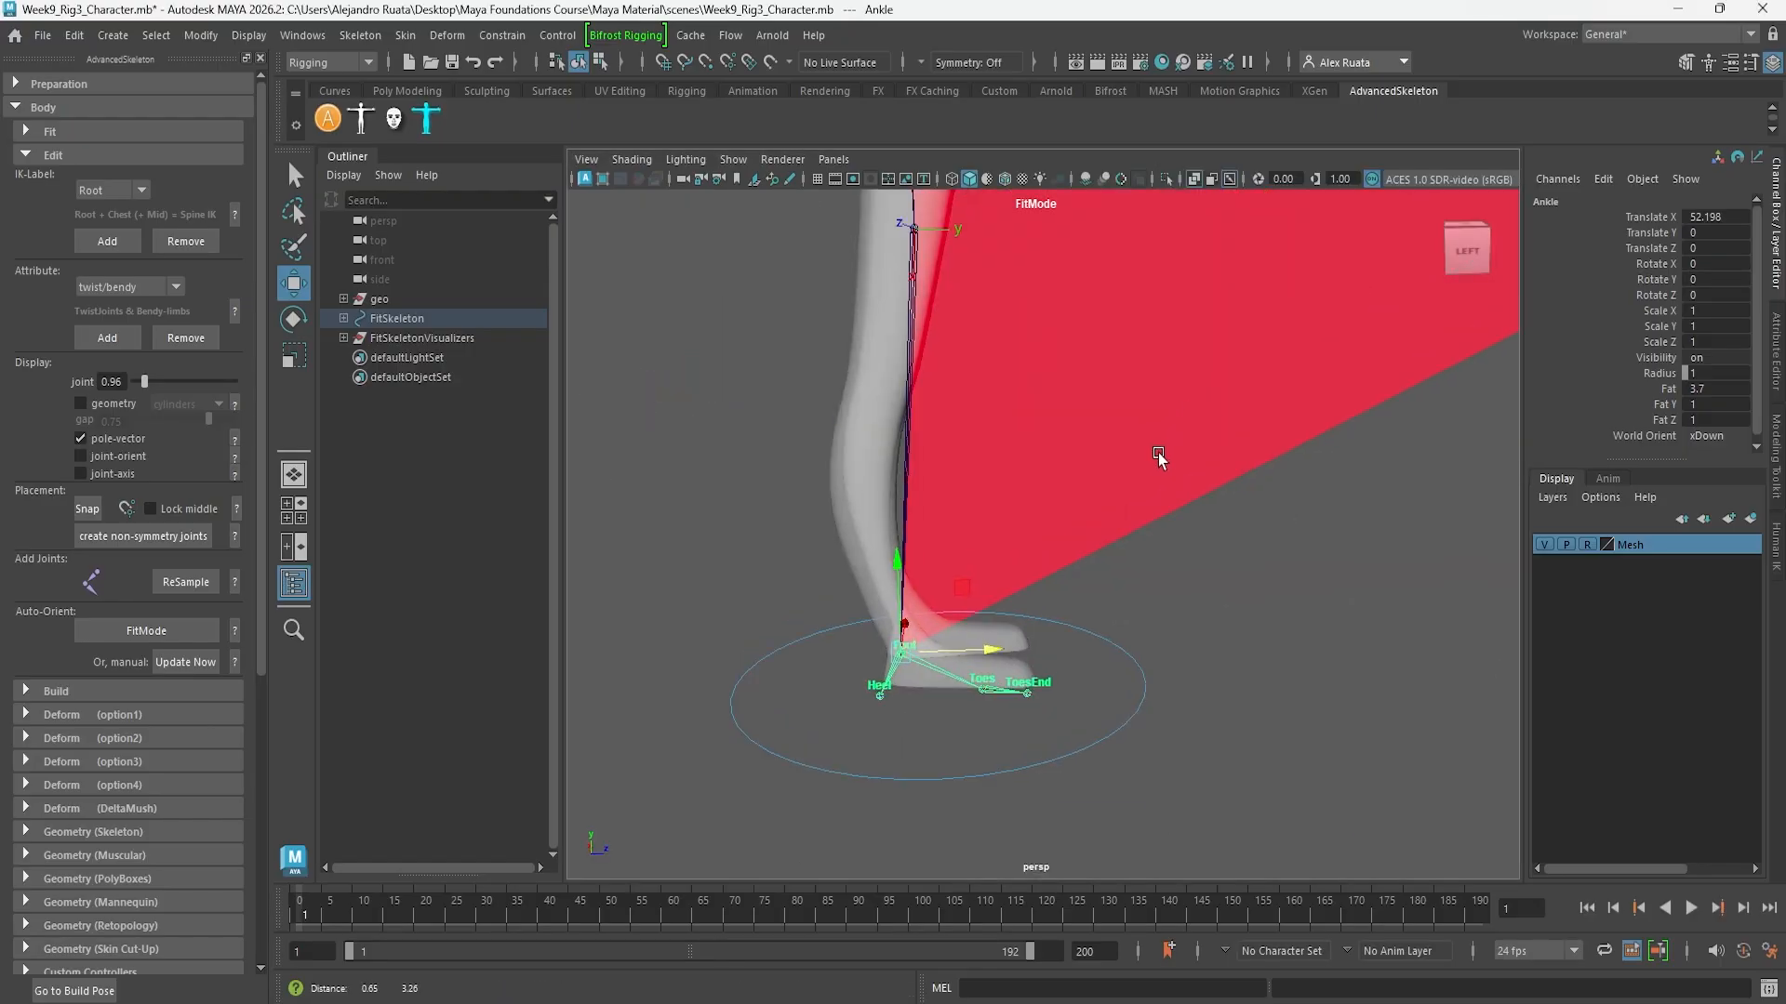
# Move the Knee joint sideways toward the body's middle so it is centred in the leg from the front
pyautogui.keyDown('alt'); pyautogui.moveTo(1157, 454); pyautogui.dragTo(877, 518); pyautogui.keyUp('alt')
pyautogui.keyDown('alt'); pyautogui.moveTo(877, 519); pyautogui.dragTo(1004, 584, button='middle'); pyautogui.keyUp('alt')
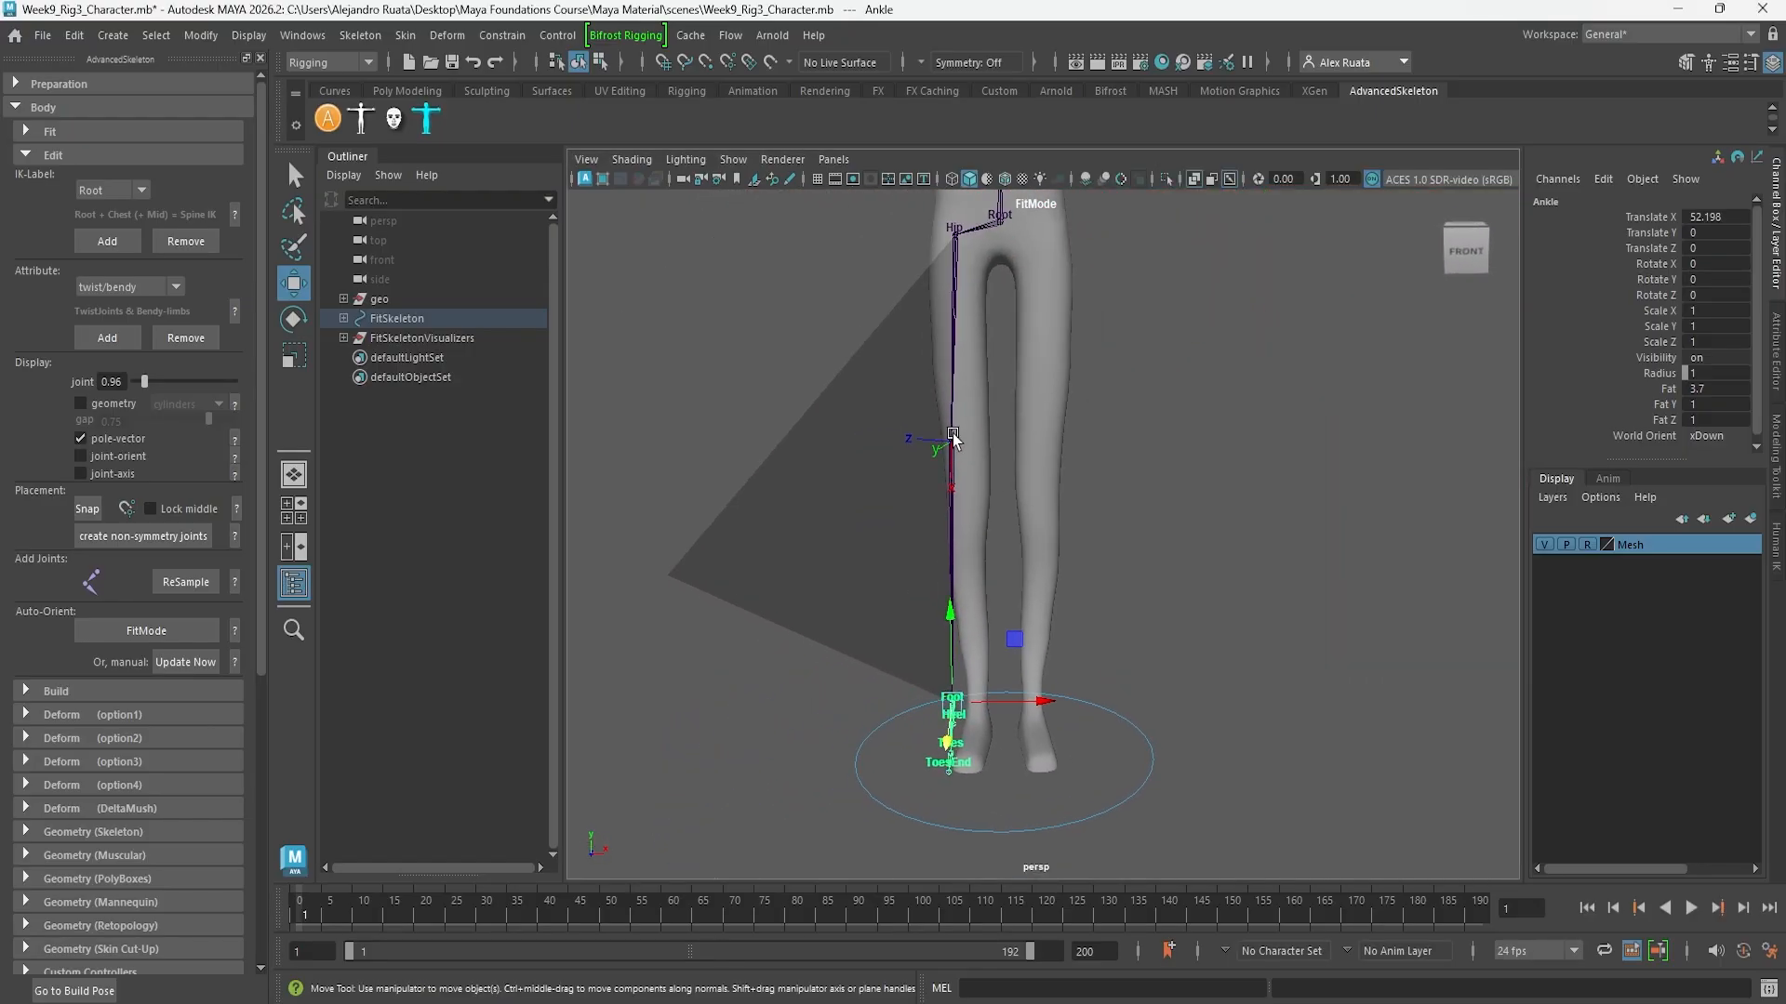
pyautogui.click(952, 440)
pyautogui.click(952, 442)
pyautogui.moveTo(1032, 440)
pyautogui.mouseDown()
pyautogui.moveTo(1060, 444)
pyautogui.moveTo(1042, 448)
pyautogui.mouseUp()
# Move the Ankle joint inward to centre the foot joints in the mesh's foot from the front
pyautogui.keyDown('alt'); pyautogui.moveTo(969, 558); pyautogui.dragTo(1002, 465, button='middle'); pyautogui.keyUp('alt')
pyautogui.scroll(3, 1002, 465)
pyautogui.click(961, 665)
pyautogui.click(961, 665)
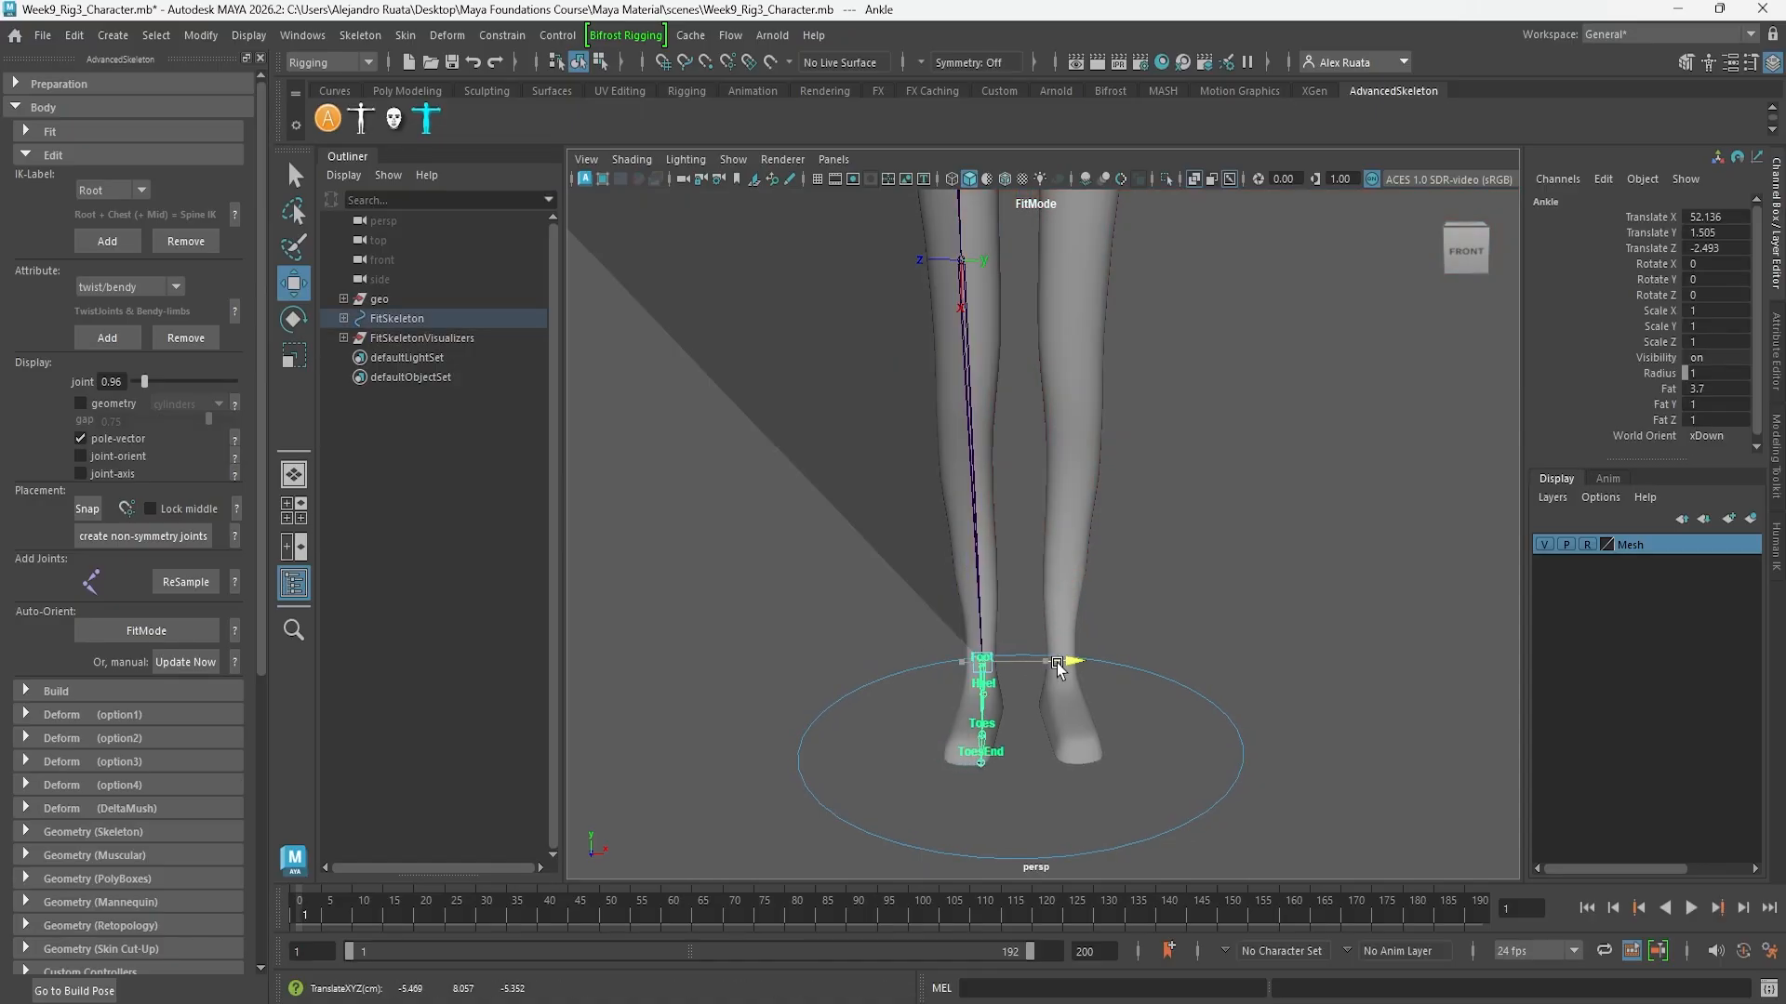
pyautogui.keyDown('alt'); pyautogui.moveTo(1052, 662); pyautogui.dragTo(1071, 601); pyautogui.keyUp('alt')
# Examine the arm's pole vector and the Elbow joint's alignment from the side, front and hand end
pyautogui.keyDown('alt'); pyautogui.moveTo(983, 415); pyautogui.dragTo(1005, 571, button='middle'); pyautogui.keyUp('alt')
pyautogui.keyDown('alt'); pyautogui.moveTo(1004, 572); pyautogui.dragTo(979, 609); pyautogui.keyUp('alt')
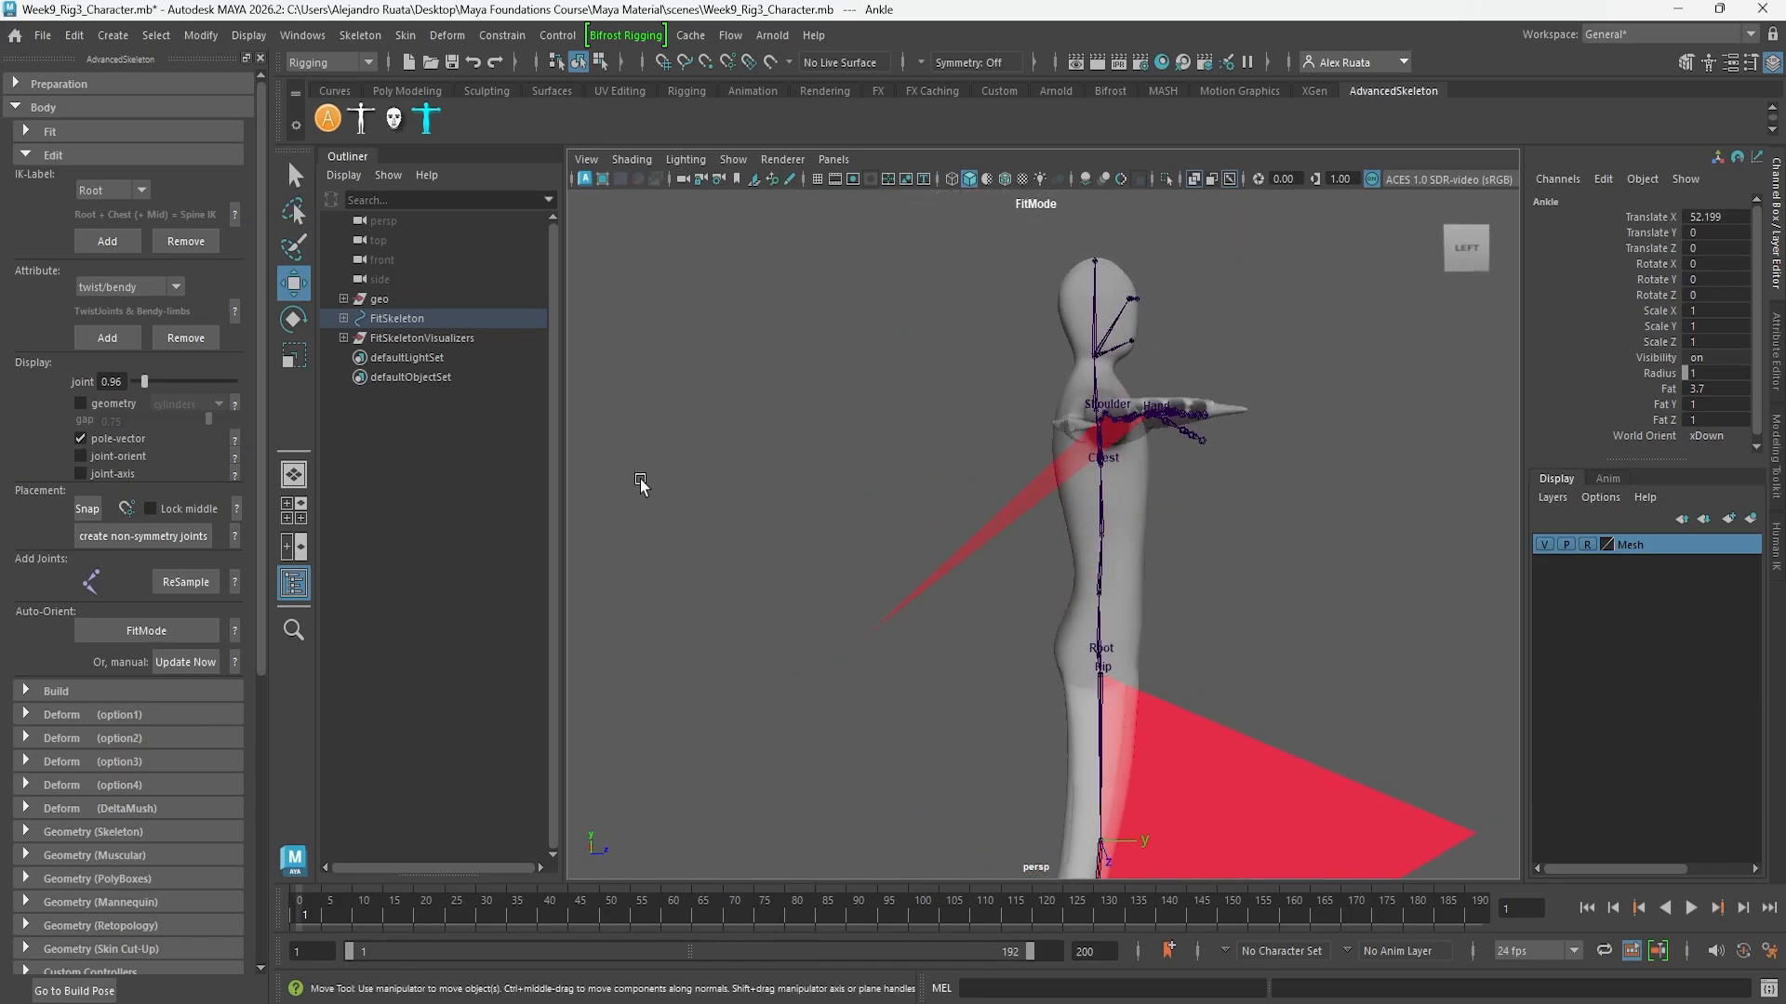
pyautogui.keyDown('alt'); pyautogui.moveTo(877, 423); pyautogui.dragTo(913, 534); pyautogui.keyUp('alt')
pyautogui.click(1028, 496)
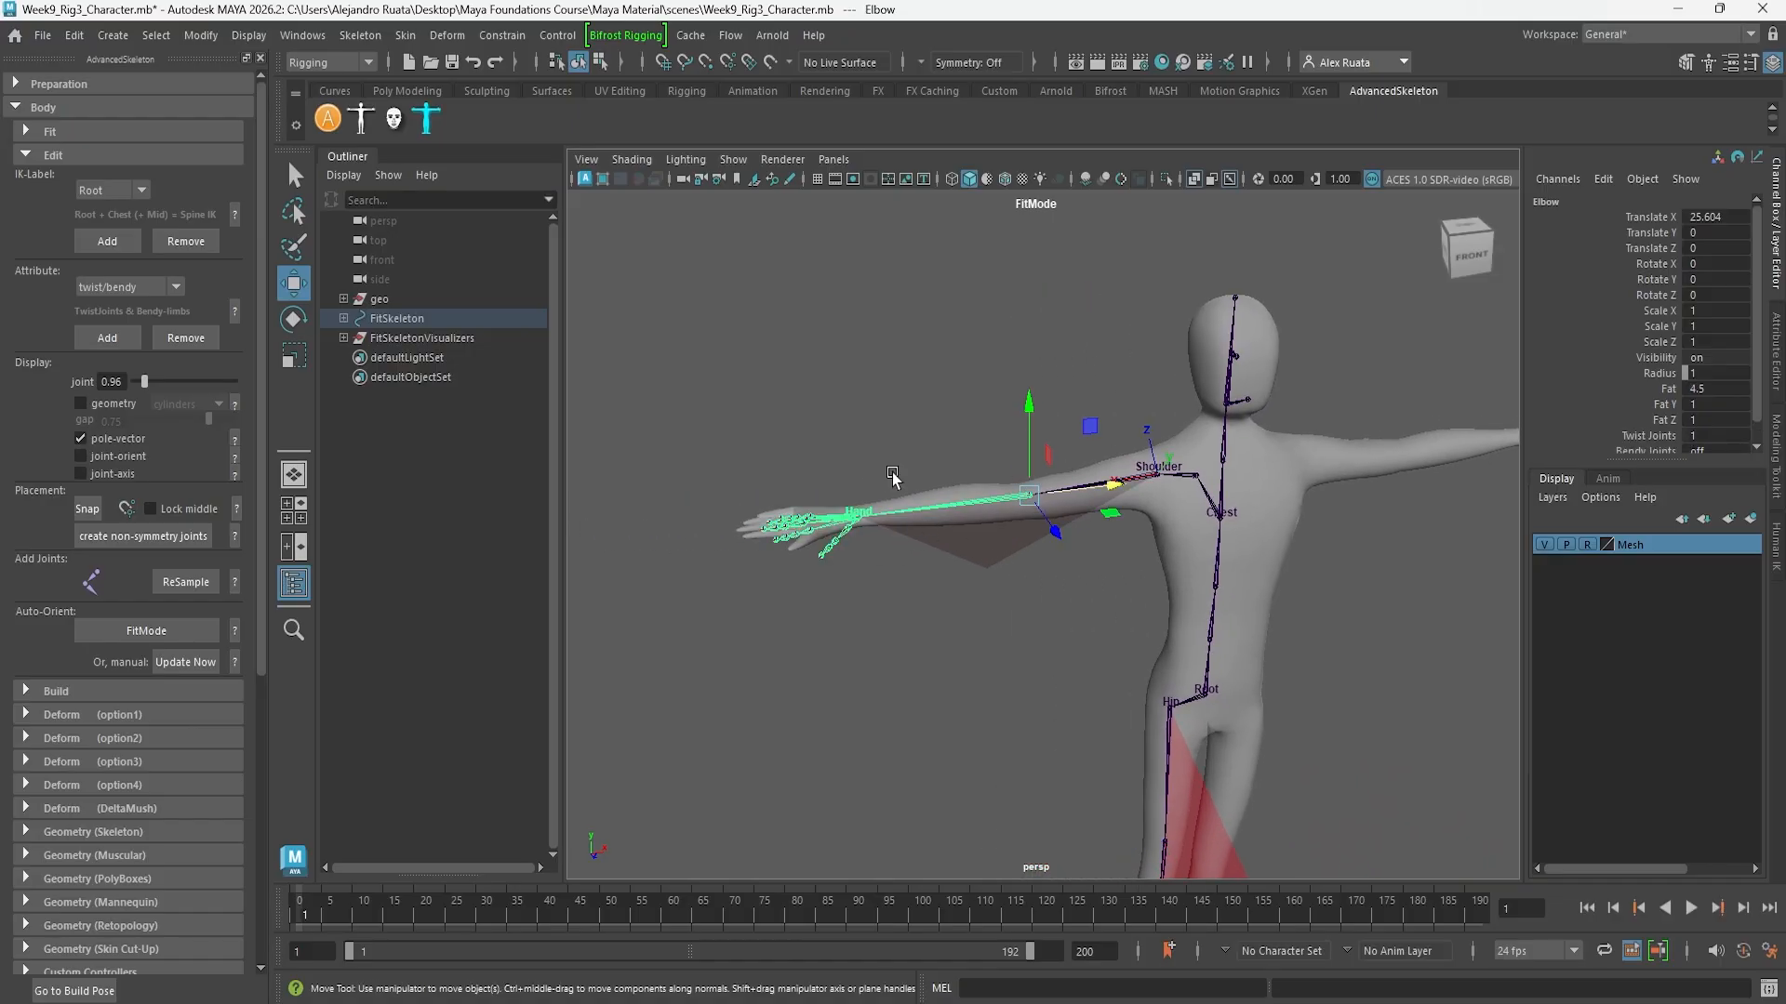
pyautogui.keyDown('alt'); pyautogui.moveTo(893, 479); pyautogui.dragTo(1032, 450, button='middle'); pyautogui.keyUp('alt')
pyautogui.keyDown('alt'); pyautogui.moveTo(1032, 450); pyautogui.dragTo(991, 513); pyautogui.keyUp('alt')
pyautogui.keyDown('alt'); pyautogui.moveTo(823, 522); pyautogui.dragTo(946, 551, button='right'); pyautogui.keyUp('alt')
pyautogui.keyDown('alt'); pyautogui.moveTo(835, 511); pyautogui.dragTo(967, 551, button='middle'); pyautogui.keyUp('alt')
# Place the PinkyFinger joints along the little finger in the top view, from knuckle to fingertip
pyautogui.click(939, 484)
pyautogui.keyDown('alt'); pyautogui.moveTo(939, 483); pyautogui.dragTo(1277, 435, button='middle'); pyautogui.keyUp('alt')
pyautogui.press('space')
pyautogui.press('space')
pyautogui.scroll(8, 1055, 484)
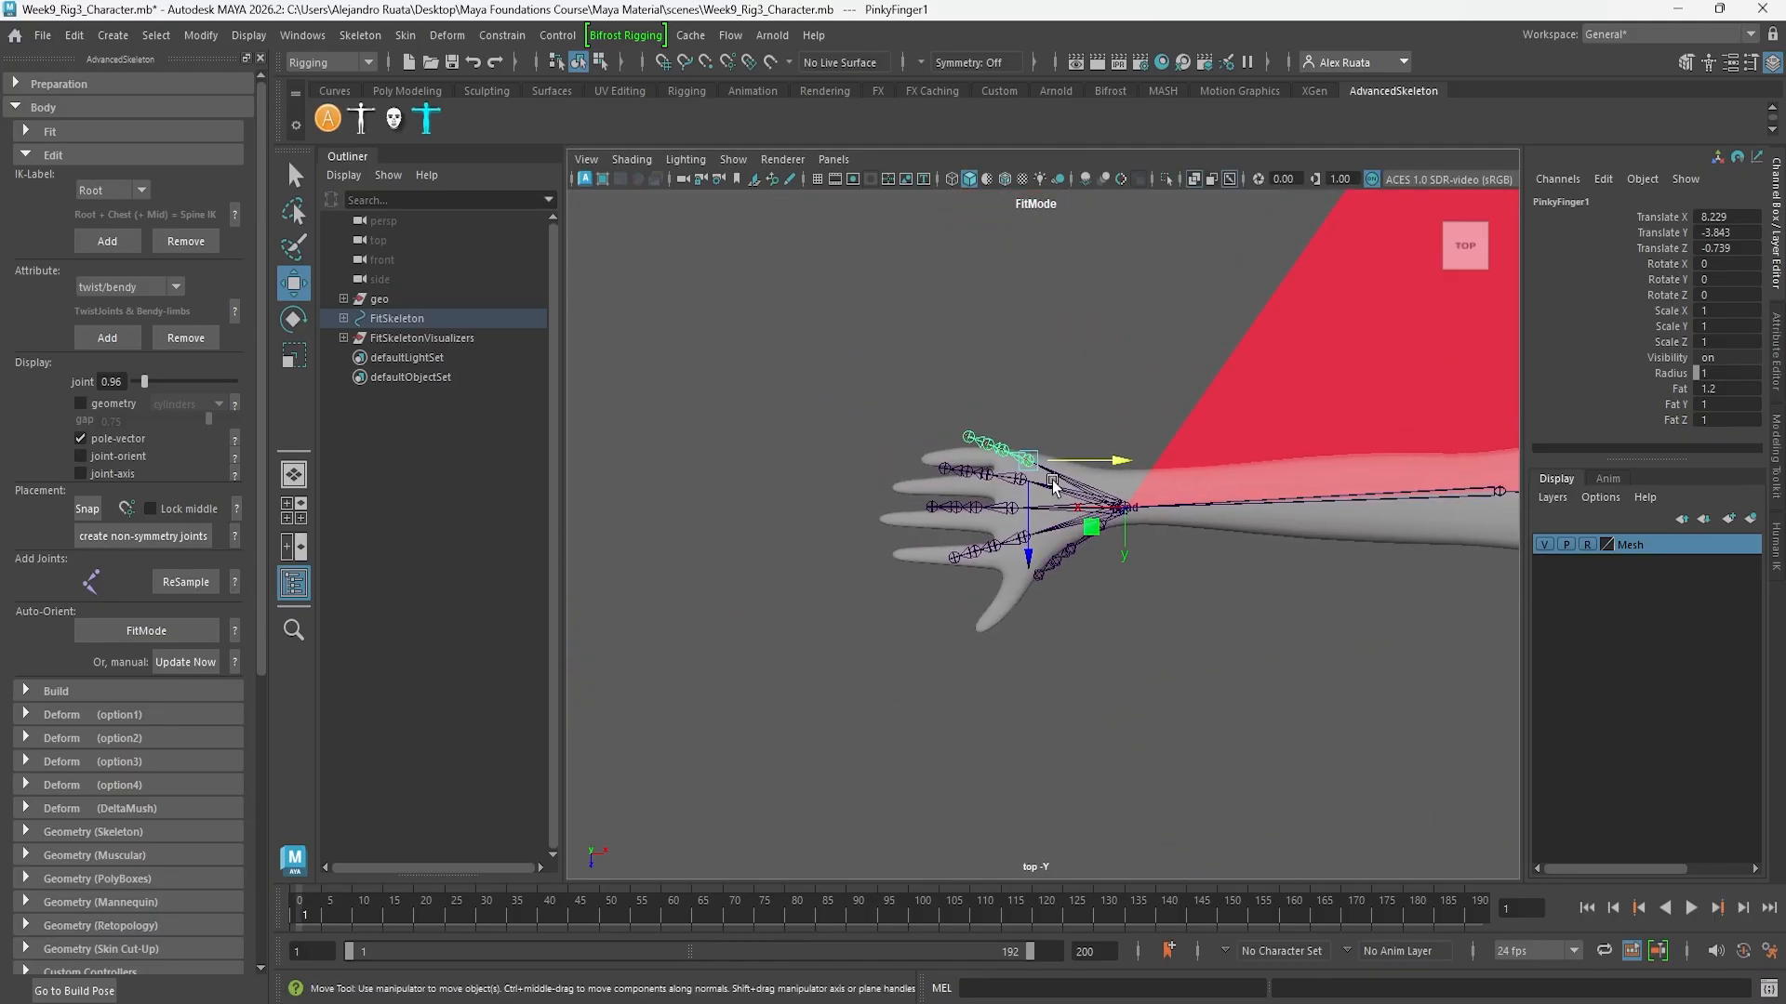
pyautogui.moveTo(1006, 311); pyautogui.dragTo(687, 302)
pyautogui.click(853, 276)
pyautogui.click(810, 276)
pyautogui.click(735, 272)
# Spread the RingFinger joints along the ring finger in the top view and place the end joint at the fingertip
pyautogui.click(871, 352)
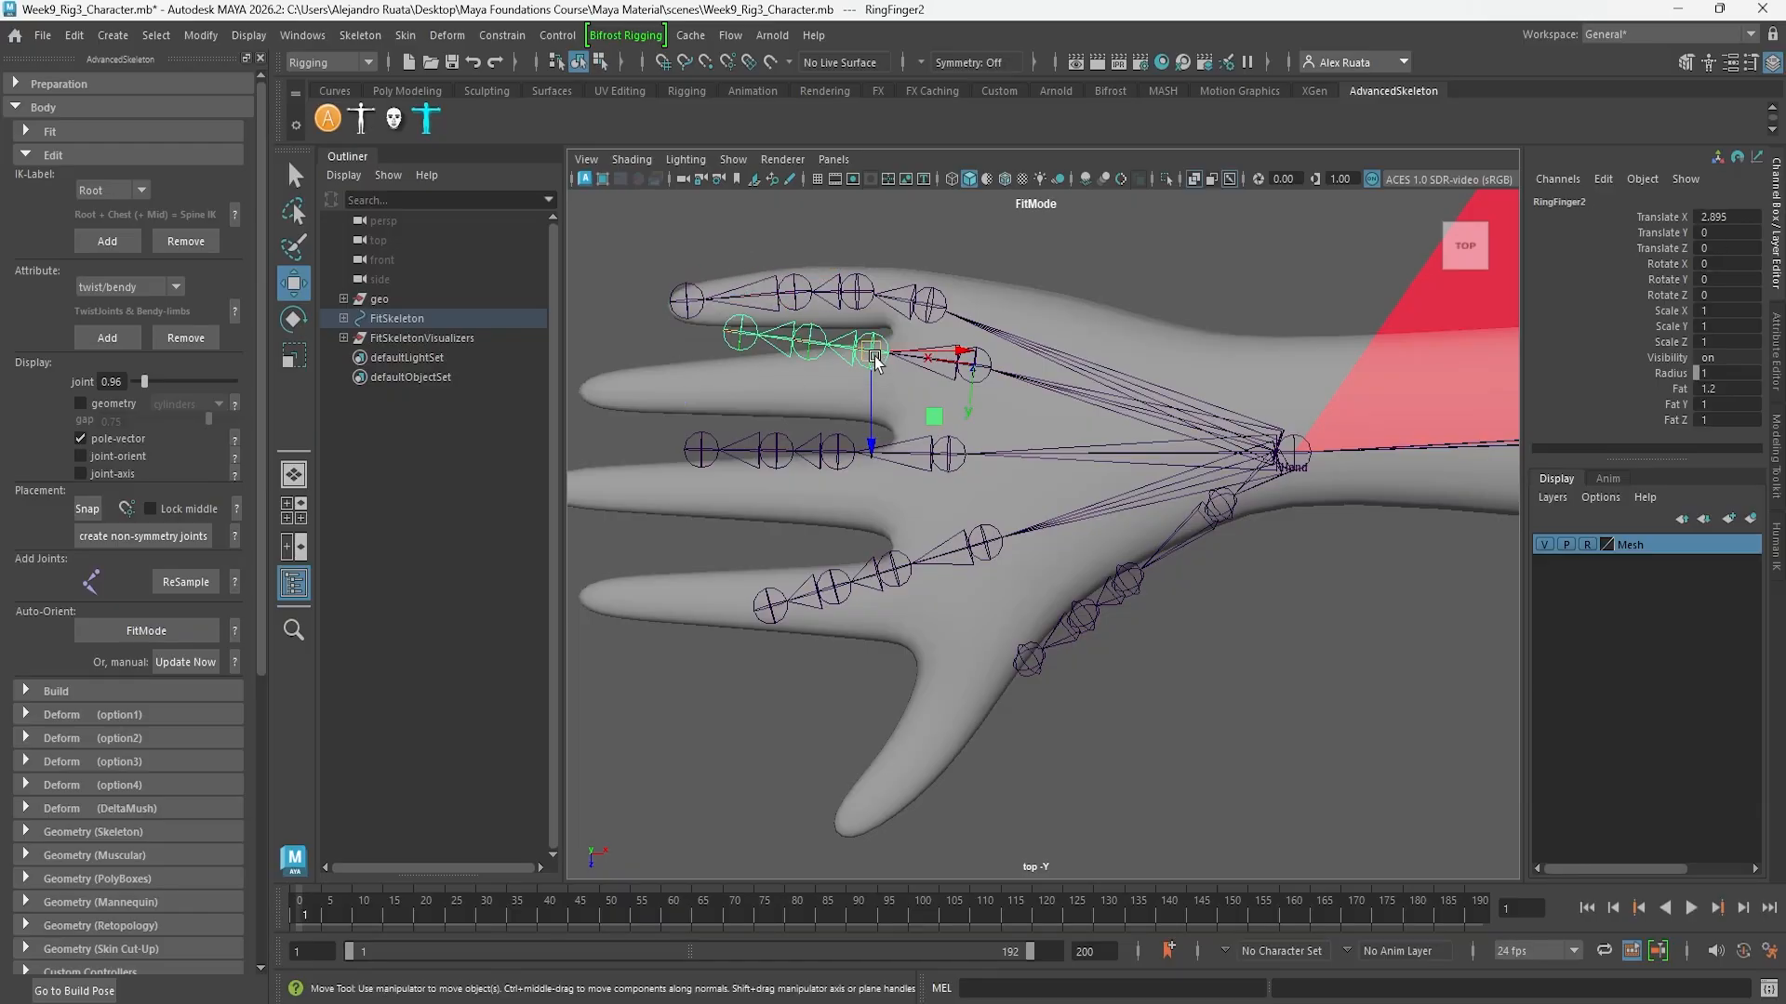
pyautogui.moveTo(871, 352); pyautogui.dragTo(776, 384)
pyautogui.click(807, 368)
pyautogui.keyDown('alt'); pyautogui.moveTo(761, 391); pyautogui.dragTo(941, 407, button='middle'); pyautogui.keyUp('alt')
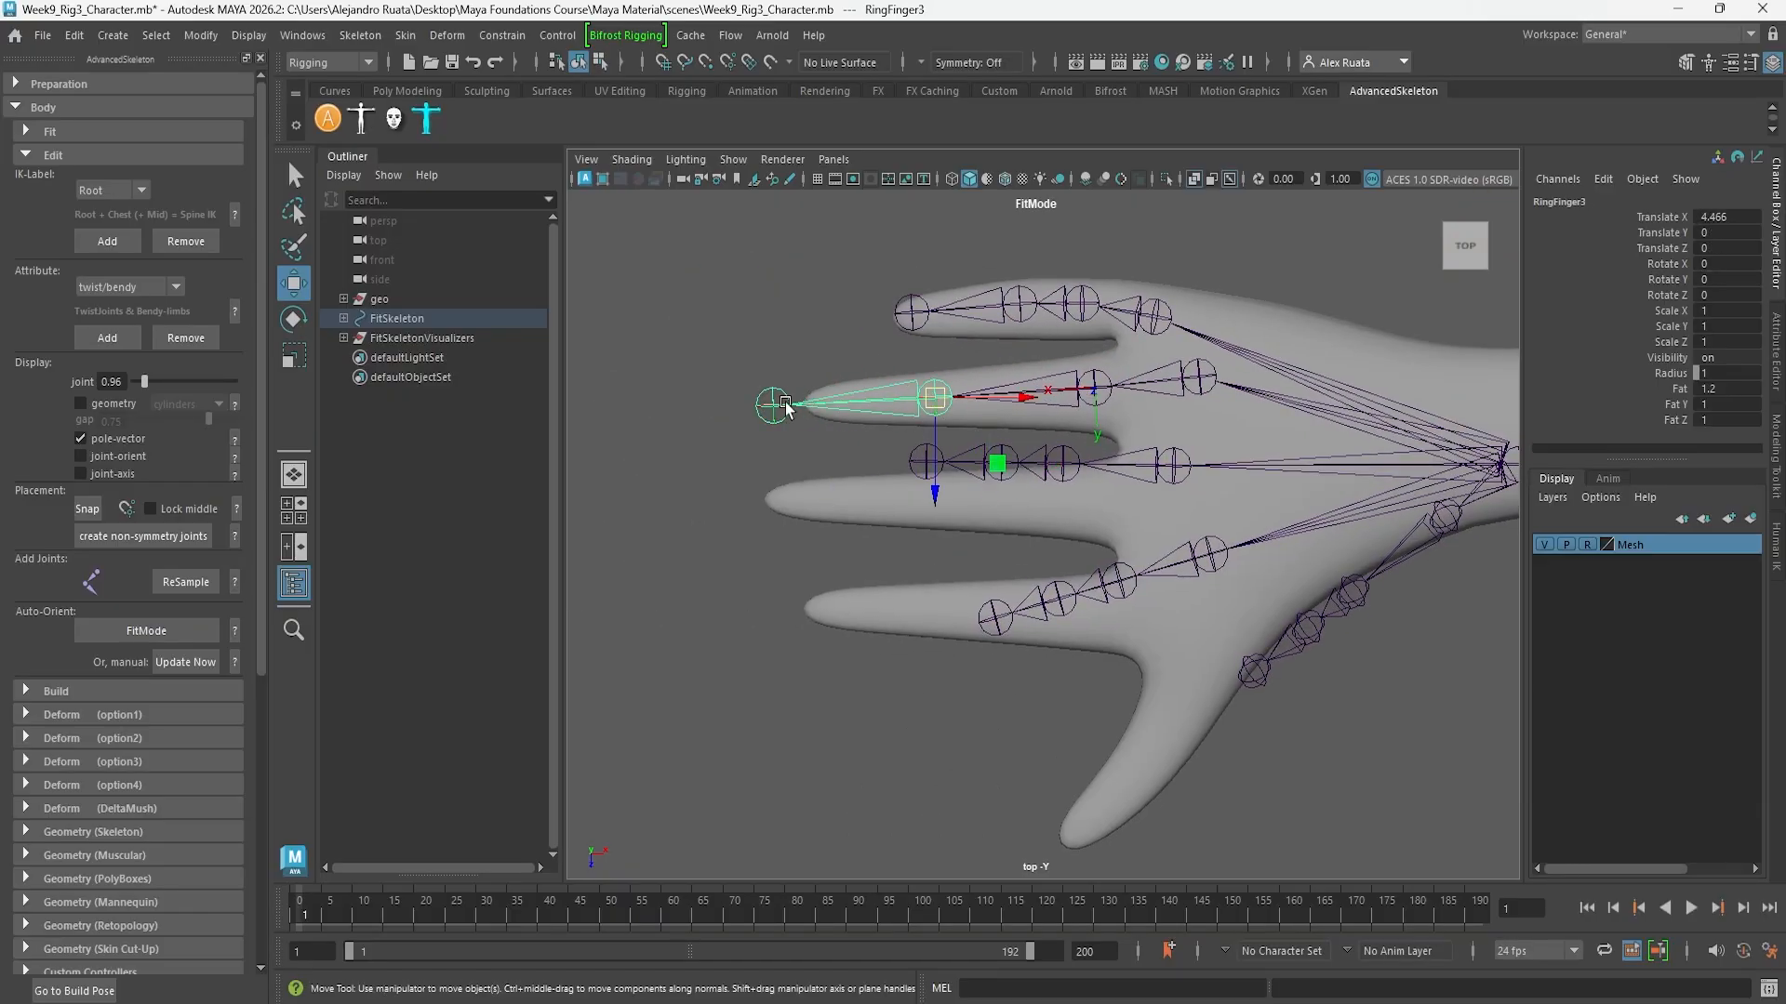
pyautogui.click(786, 407)
pyautogui.moveTo(786, 406); pyautogui.dragTo(832, 414)
# Shift RingFinger1 outward to the knuckle and fine-tune the spacing of RingFinger2 and RingFinger3 along the ring finger
pyautogui.click(1101, 397)
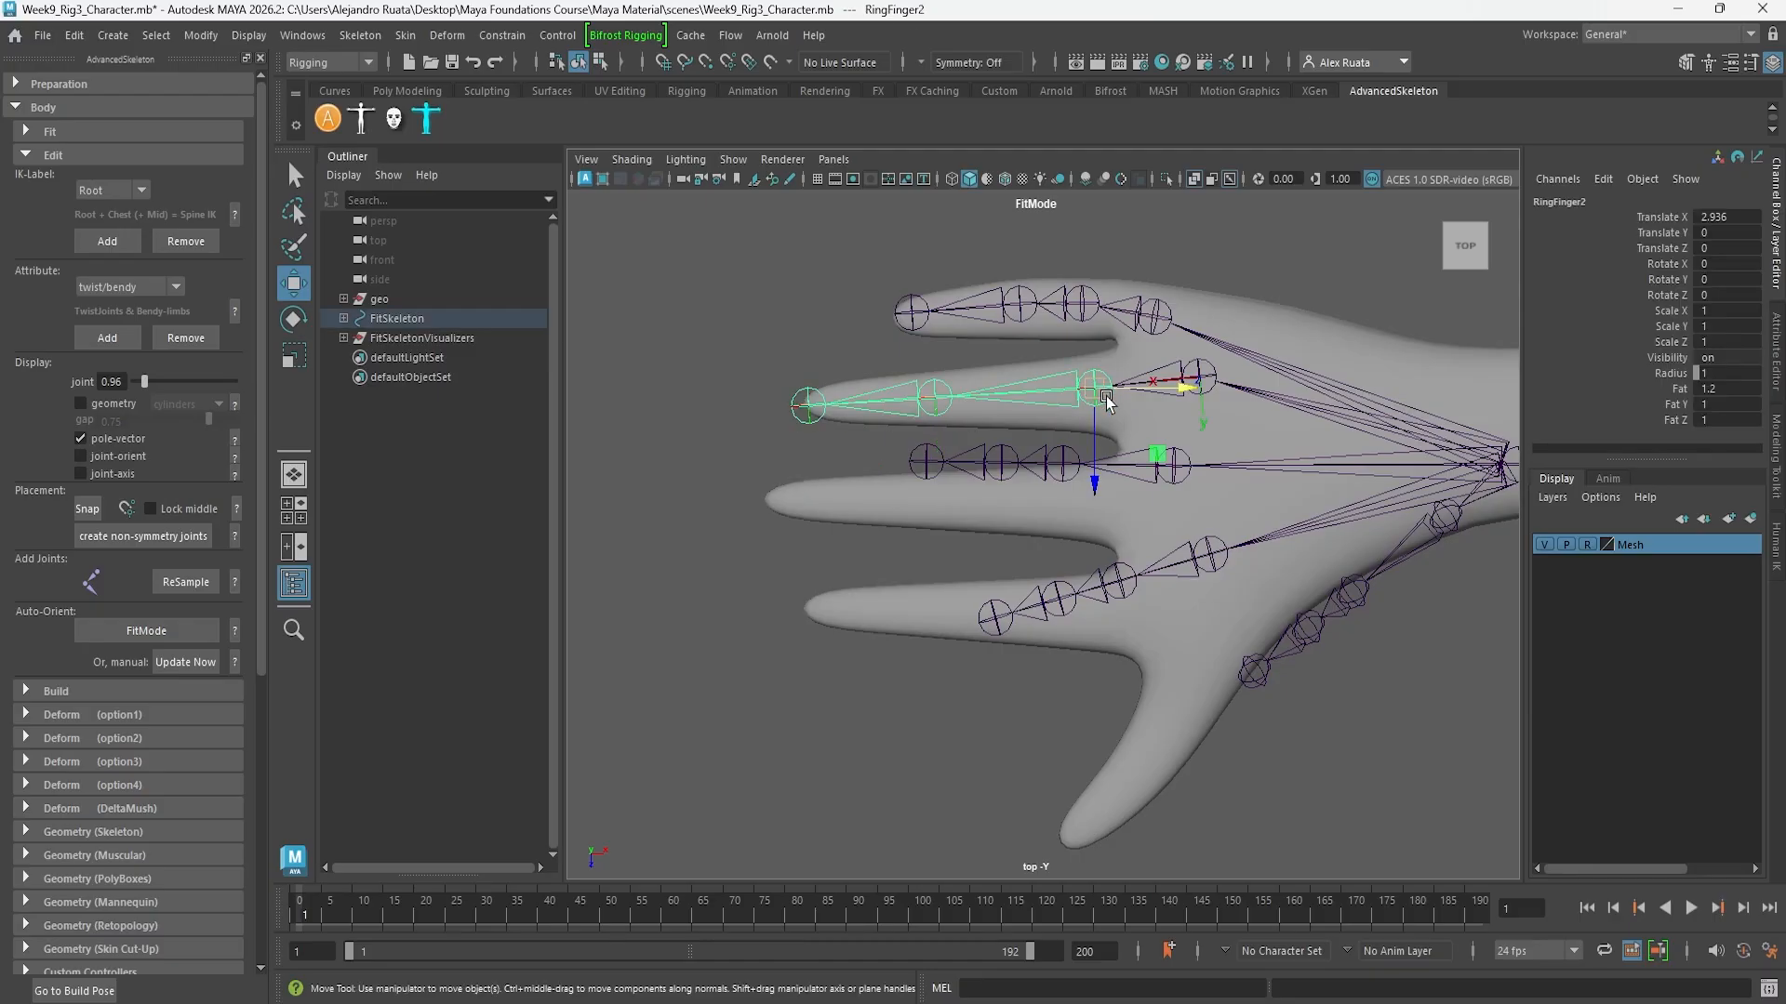
pyautogui.click(1204, 379)
pyautogui.moveTo(1201, 380); pyautogui.dragTo(1154, 388)
pyautogui.click(1045, 407)
pyautogui.moveTo(1045, 408); pyautogui.dragTo(1076, 400)
pyautogui.click(928, 408)
pyautogui.moveTo(928, 407); pyautogui.dragTo(943, 408)
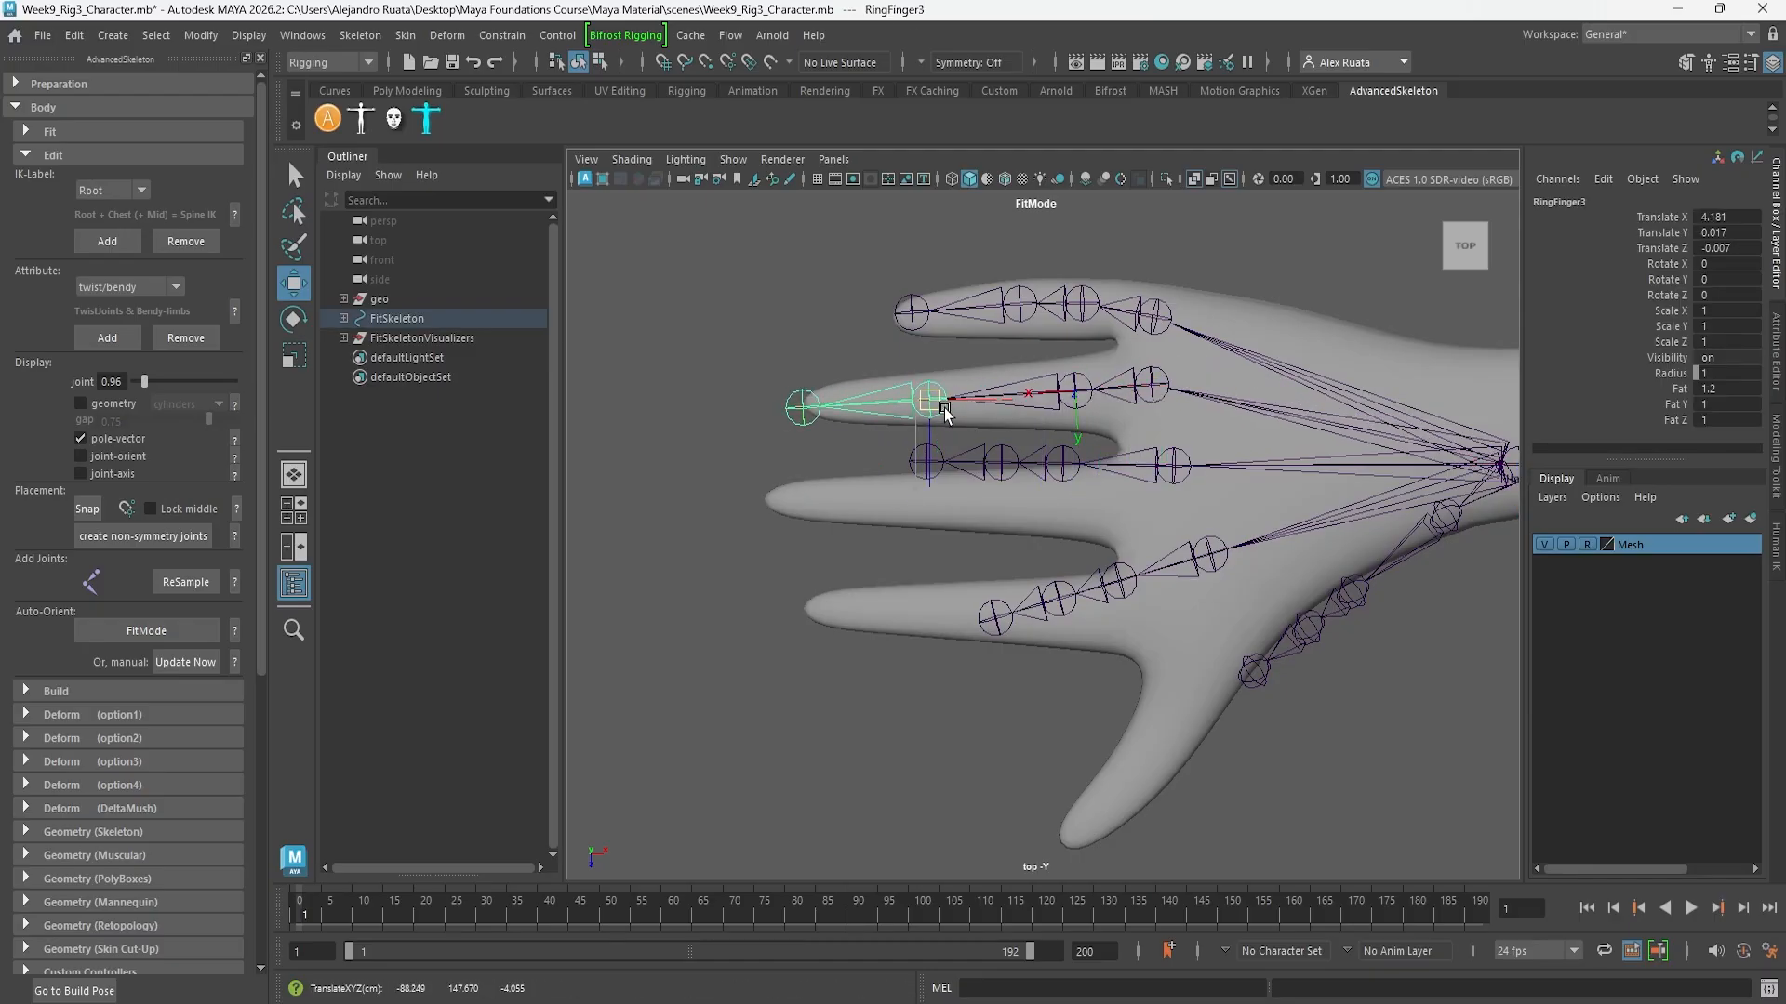
# Spread the MiddleFinger joints along the middle finger in the top view, placing the end joint at the fingertip
pyautogui.click(1174, 464)
pyautogui.moveTo(1174, 464); pyautogui.dragTo(1137, 504)
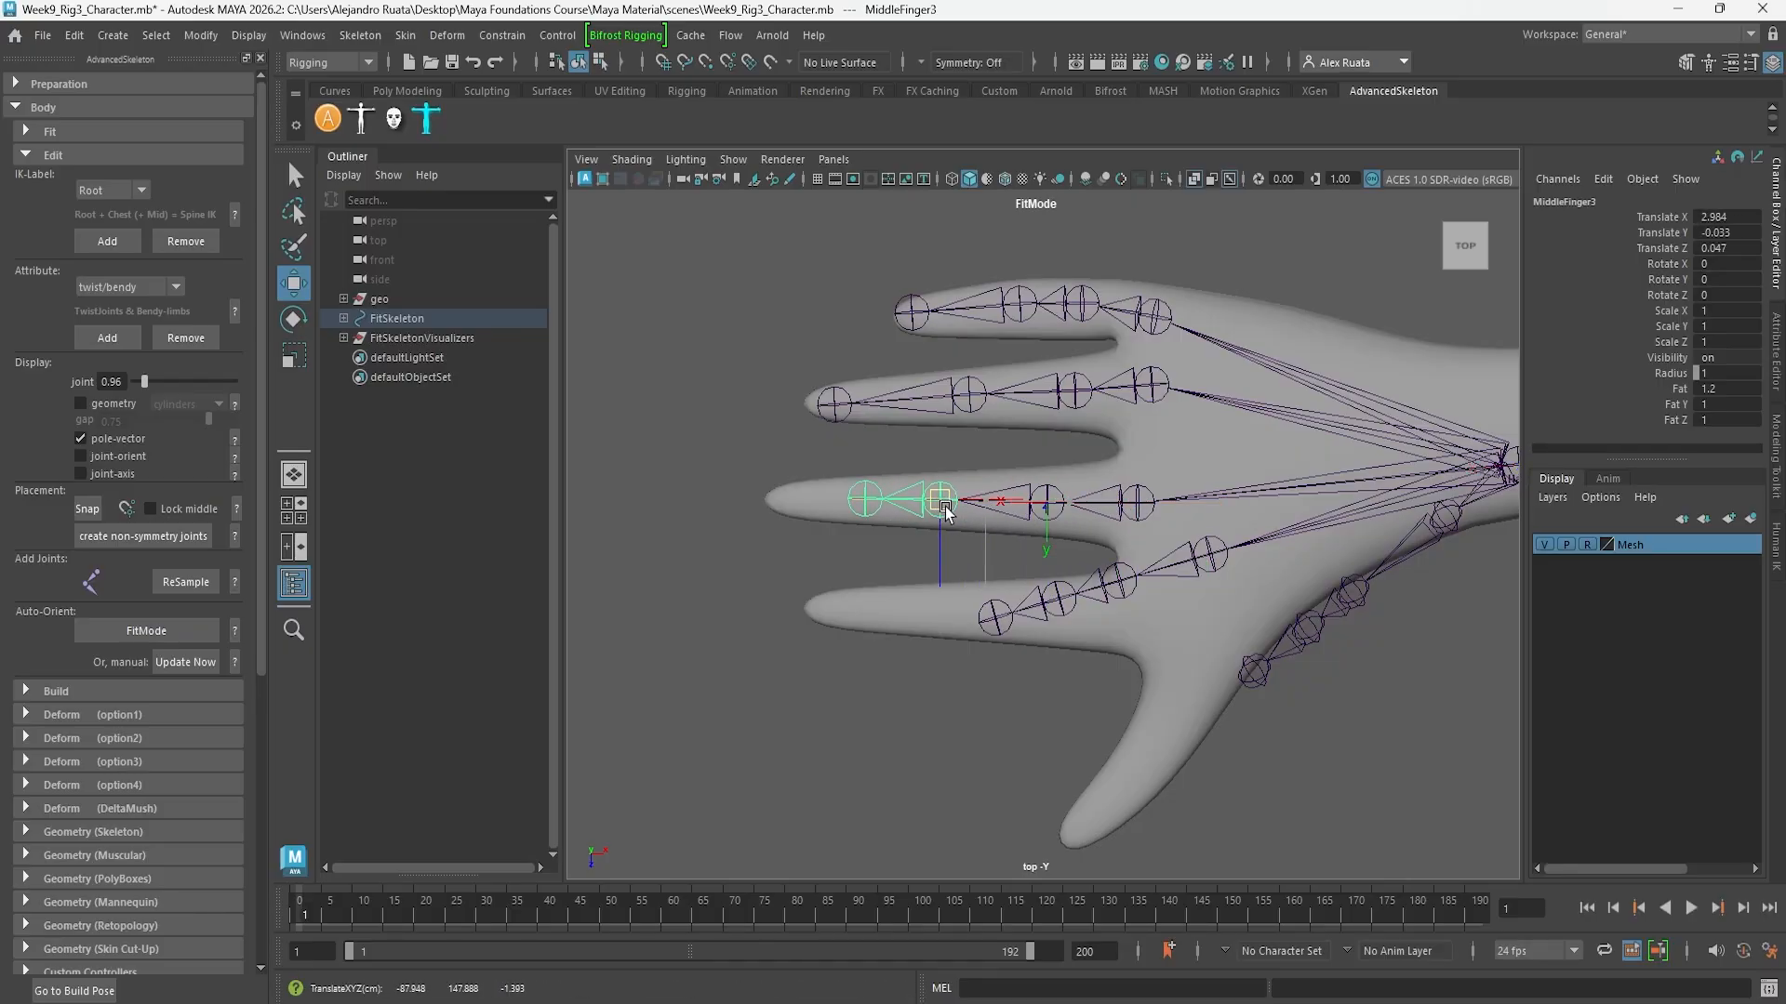
pyautogui.click(945, 509)
pyautogui.moveTo(945, 509); pyautogui.dragTo(933, 511)
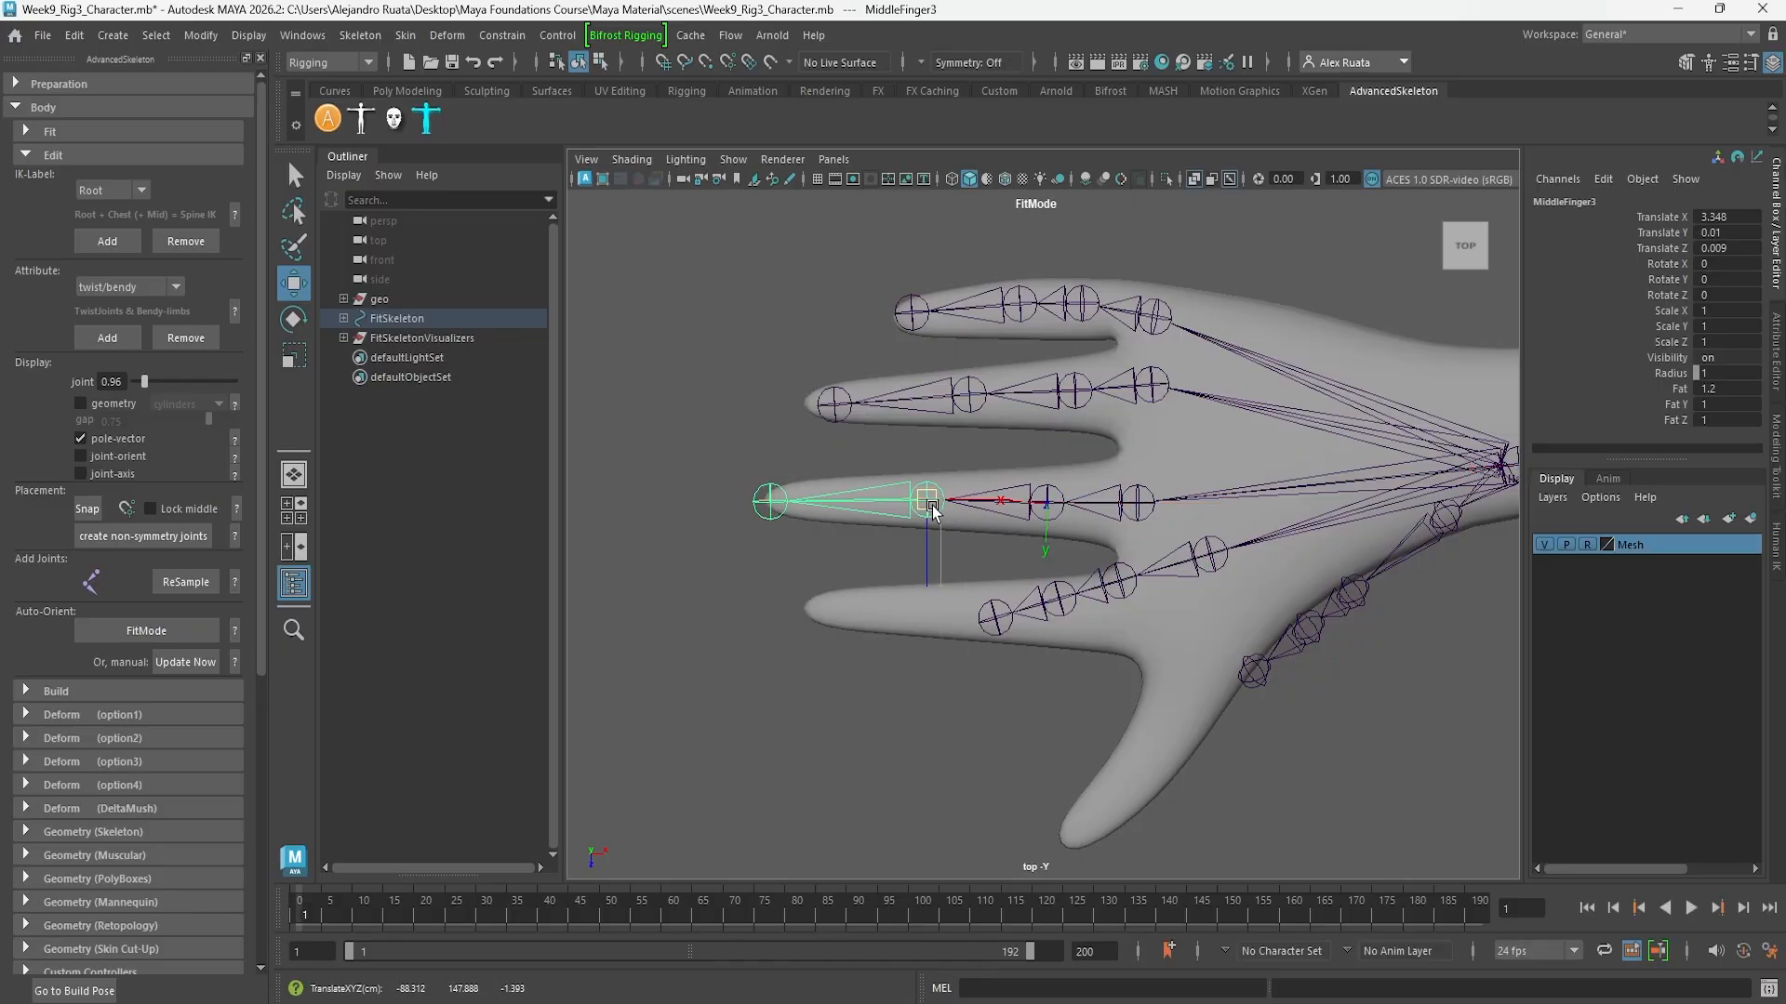
pyautogui.click(757, 508)
pyautogui.moveTo(758, 508); pyautogui.dragTo(785, 510)
# Place the IndexFinger joints along the index finger in the top view, from knuckle to fingertip
pyautogui.click(1211, 558)
pyautogui.moveTo(1212, 559); pyautogui.dragTo(816, 620)
pyautogui.click(1052, 640)
pyautogui.click(997, 635)
pyautogui.click(875, 639)
# Move ThumbFinger1 to the base of the thumb and shift ThumbFinger2 inside the thumb in the top view
pyautogui.click(1447, 519)
pyautogui.moveTo(1447, 519); pyautogui.dragTo(1216, 642)
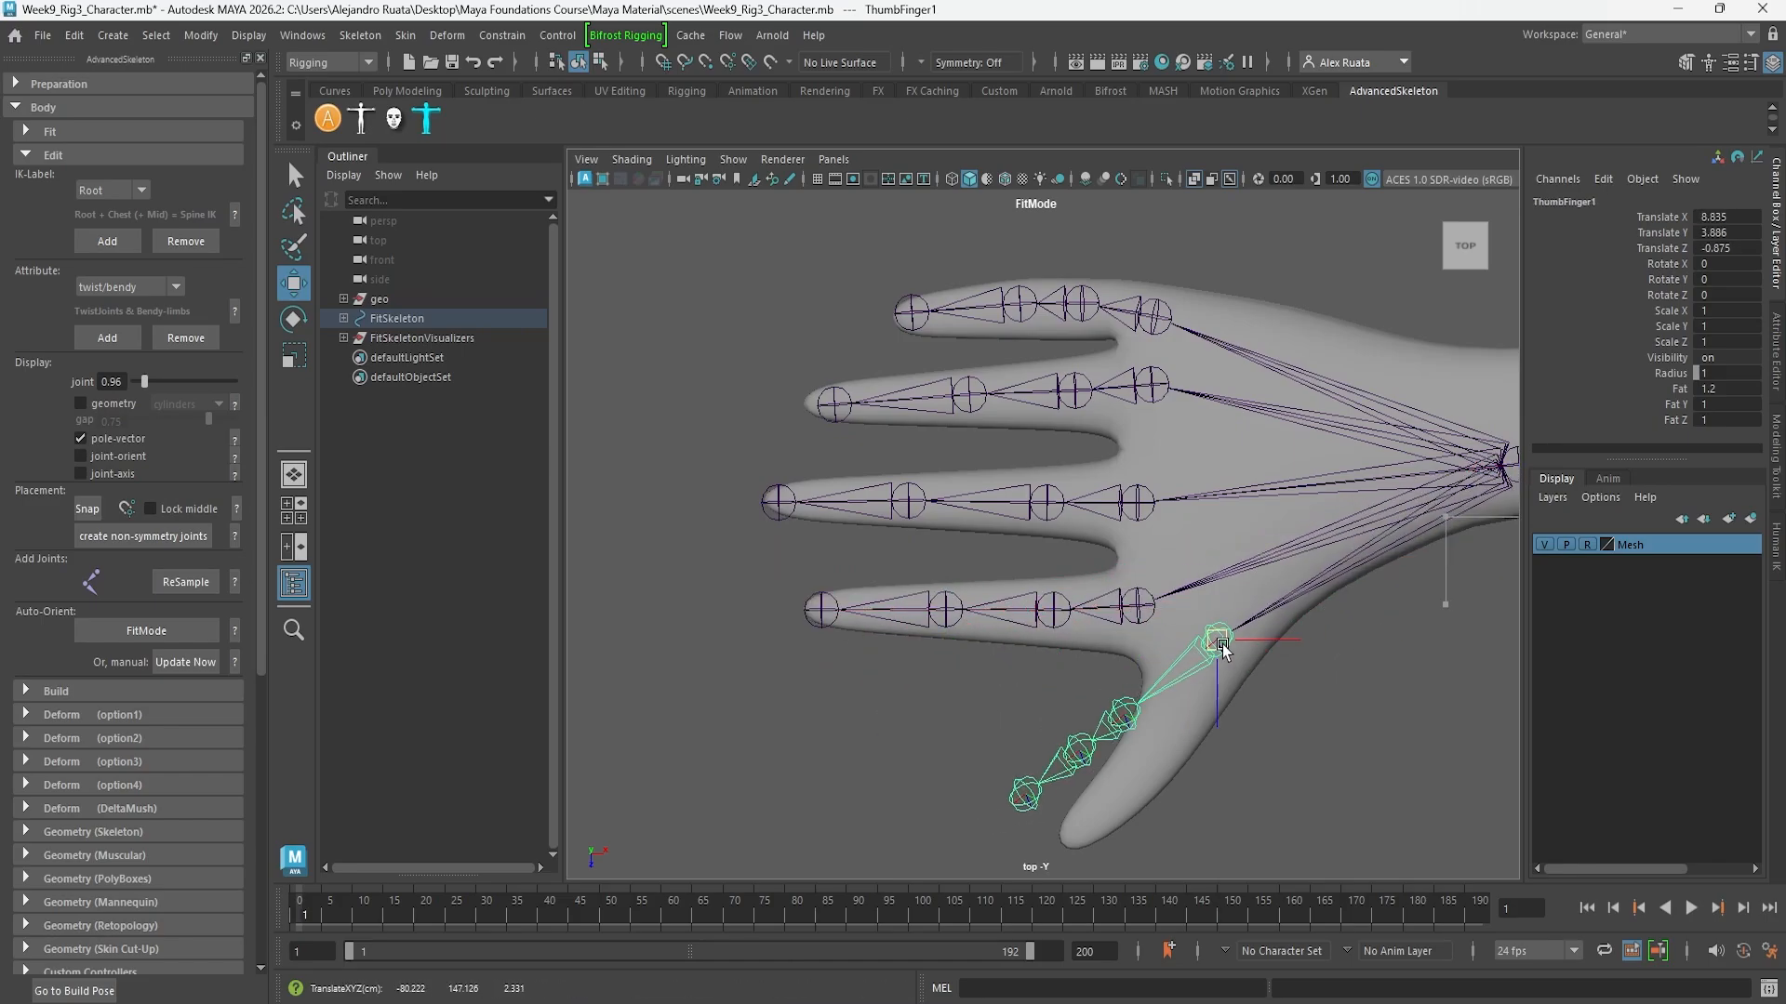
pyautogui.click(1132, 718)
pyautogui.moveTo(1138, 728); pyautogui.dragTo(1191, 717)
pyautogui.moveTo(1217, 643); pyautogui.dragTo(1217, 636)
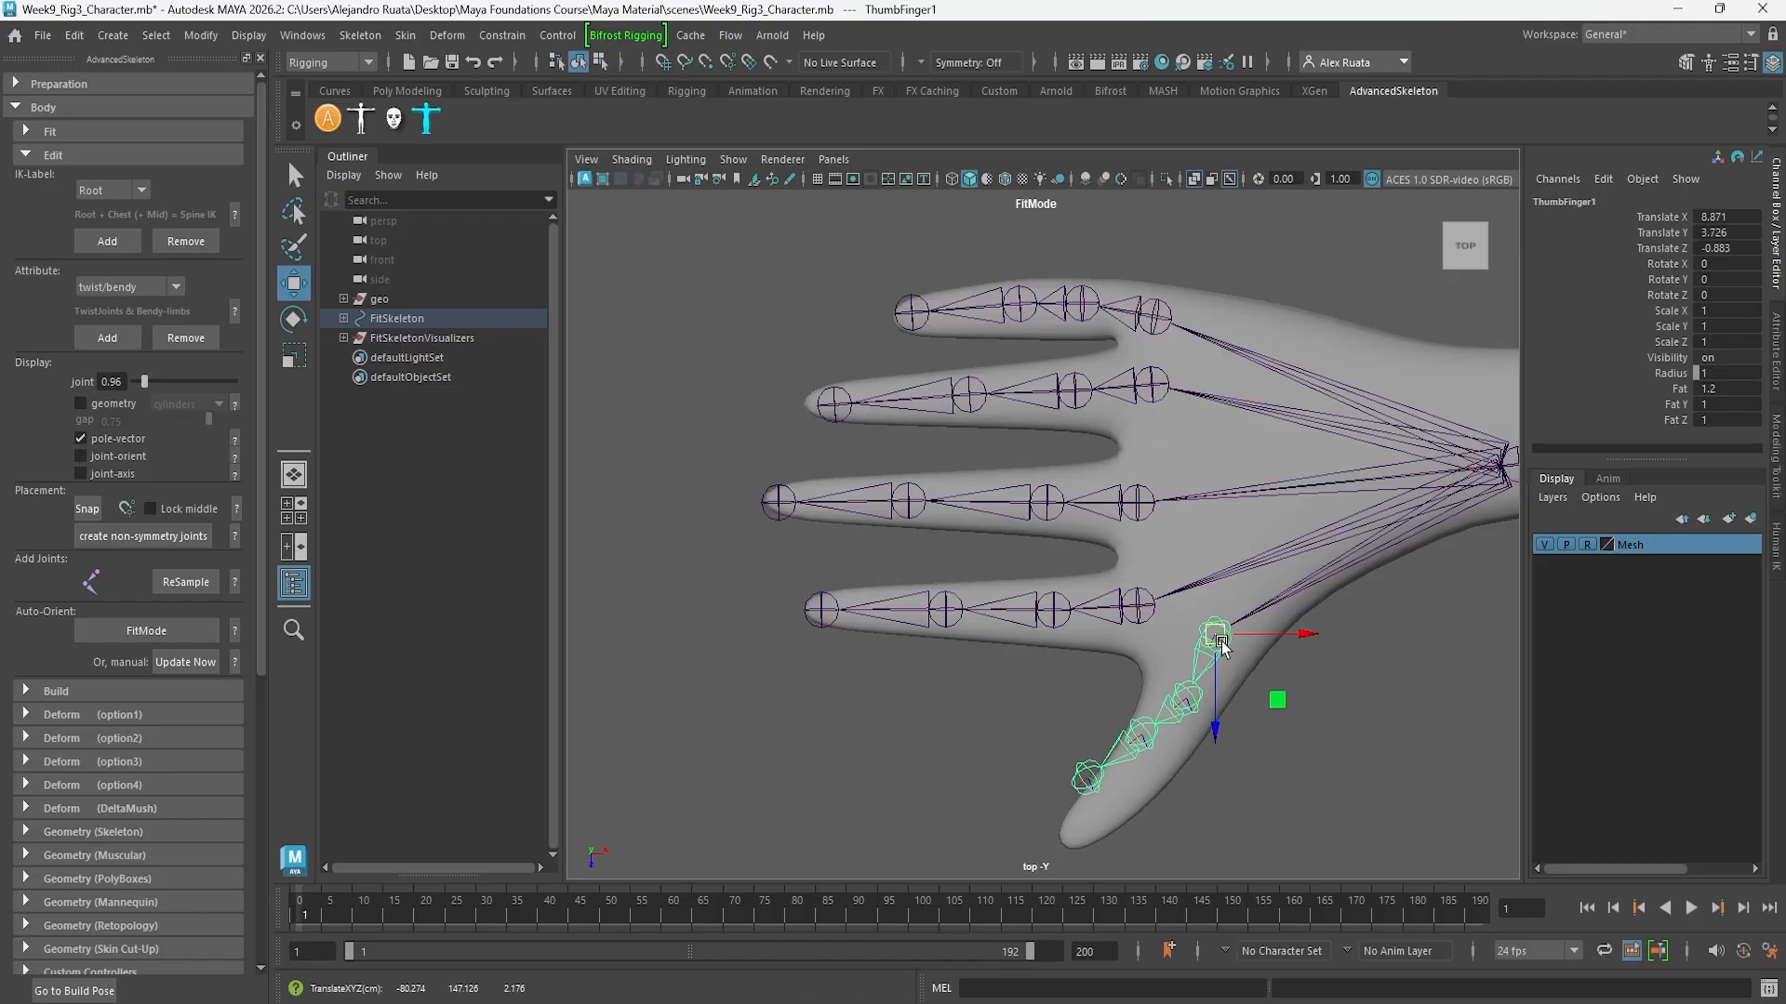
# Space the ThumbFinger2 and ThumbFinger3 joints along the thumb and place the end joint at its tip
pyautogui.click(1186, 700)
pyautogui.moveTo(1186, 700); pyautogui.dragTo(1136, 765)
pyautogui.click(1143, 737)
pyautogui.click(1085, 802)
pyautogui.keyDown('alt'); pyautogui.moveTo(1085, 802); pyautogui.dragTo(1113, 670, button='middle'); pyautogui.keyUp('alt')
pyautogui.moveTo(1114, 669); pyautogui.dragTo(1107, 708)
# Nudge the Wrist joint across the arm in the top view to centre it in the wrist
pyautogui.keyDown('alt'); pyautogui.moveTo(1368, 578); pyautogui.dragTo(1173, 714, button='middle'); pyautogui.keyUp('alt')
pyautogui.click(1346, 467)
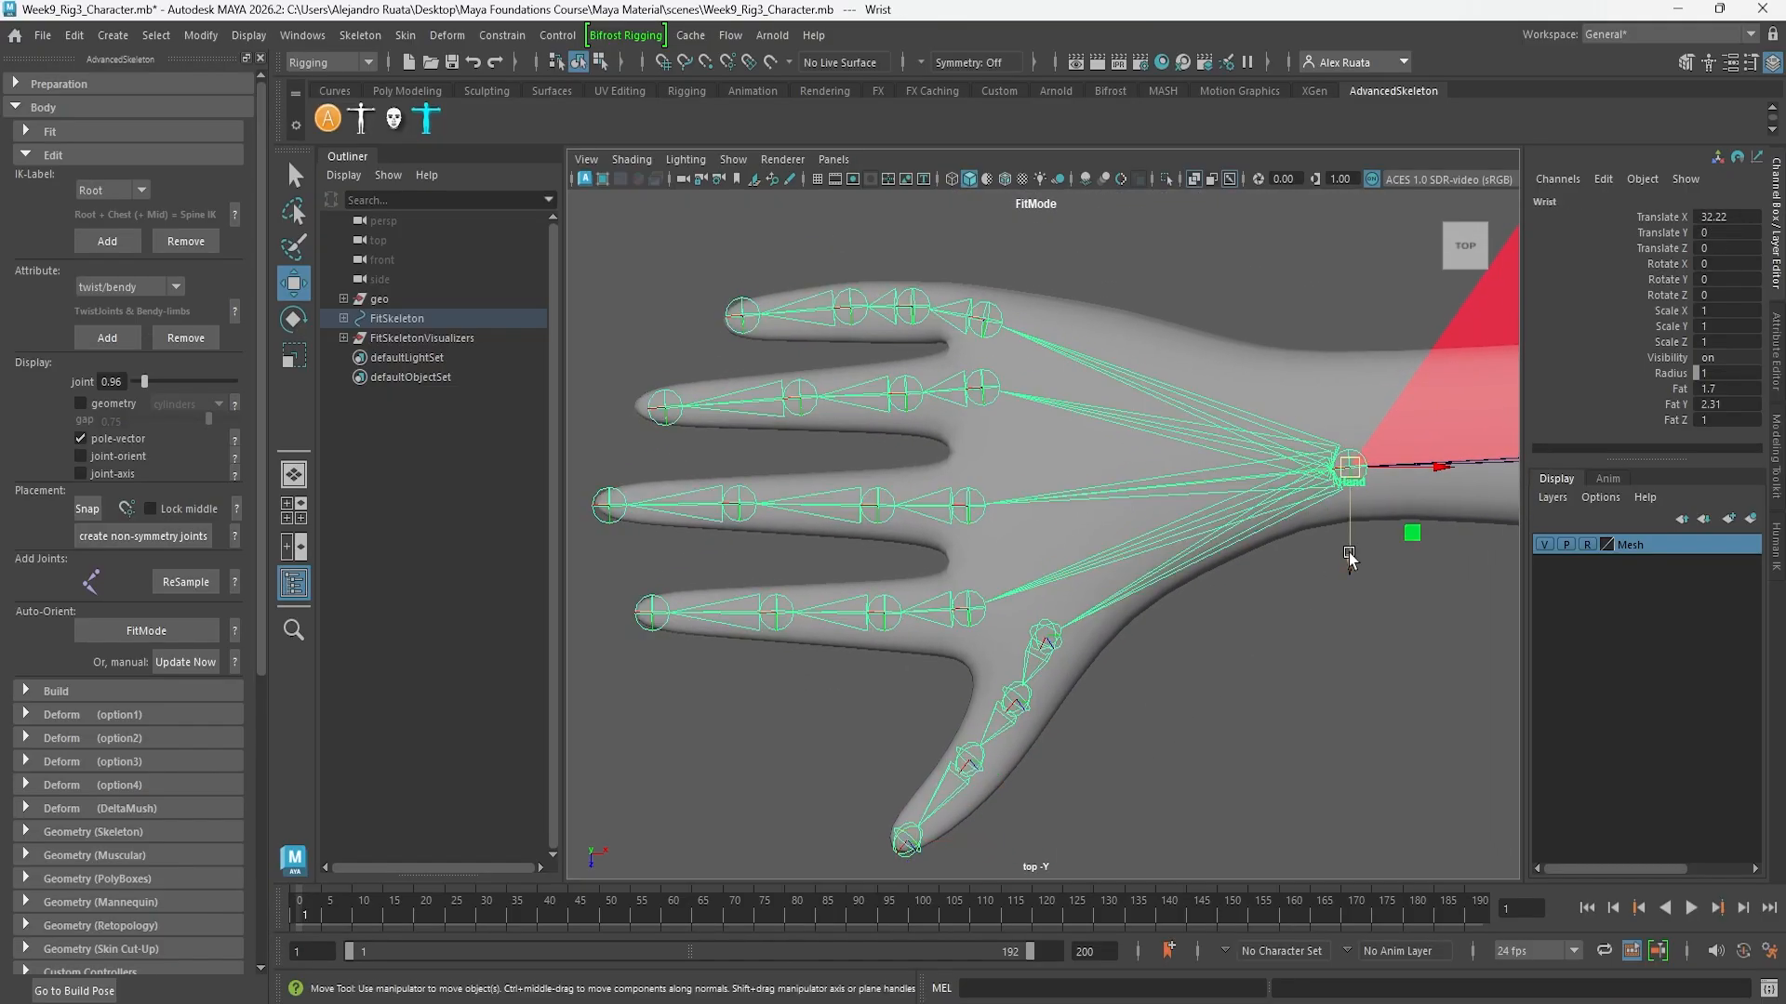
pyautogui.moveTo(1348, 558); pyautogui.dragTo(1349, 531)
# Select the base joints of all four fingers and the thumb and shift them together slightly in the top view
pyautogui.keyDown('alt'); pyautogui.moveTo(1293, 524); pyautogui.dragTo(1040, 514, button='right'); pyautogui.keyUp('alt')
pyautogui.click(1001, 347)
pyautogui.keyDown('shift'); pyautogui.click(996, 396); pyautogui.keyUp('shift')
pyautogui.keyDown('shift'); pyautogui.click(984, 489); pyautogui.keyUp('shift')
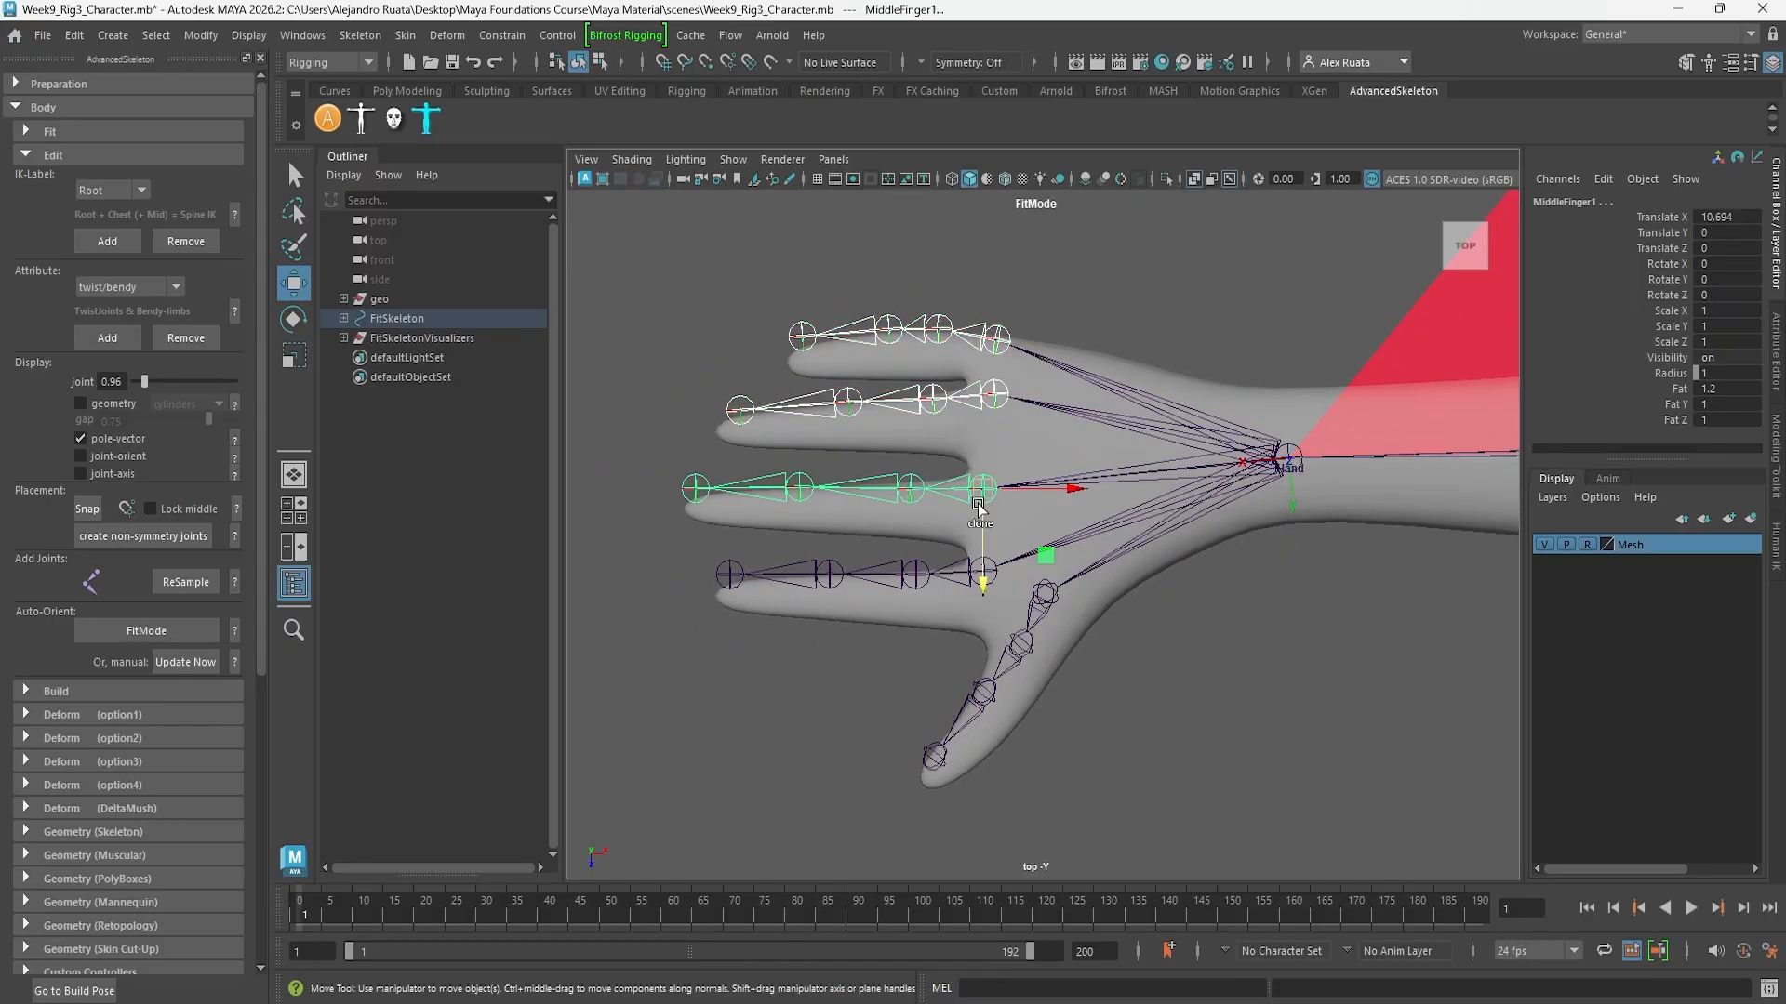
pyautogui.keyDown('shift'); pyautogui.click(984, 572); pyautogui.keyUp('shift')
pyautogui.keyDown('shift'); pyautogui.click(1045, 594); pyautogui.keyUp('shift')
pyautogui.moveTo(1046, 695)
pyautogui.mouseDown()
pyautogui.moveTo(1046, 737)
pyautogui.moveTo(1047, 711)
pyautogui.mouseUp()
# Raise the selected finger and thumb base joints slightly in the front view to fit the hand's thickness
pyautogui.press('space')
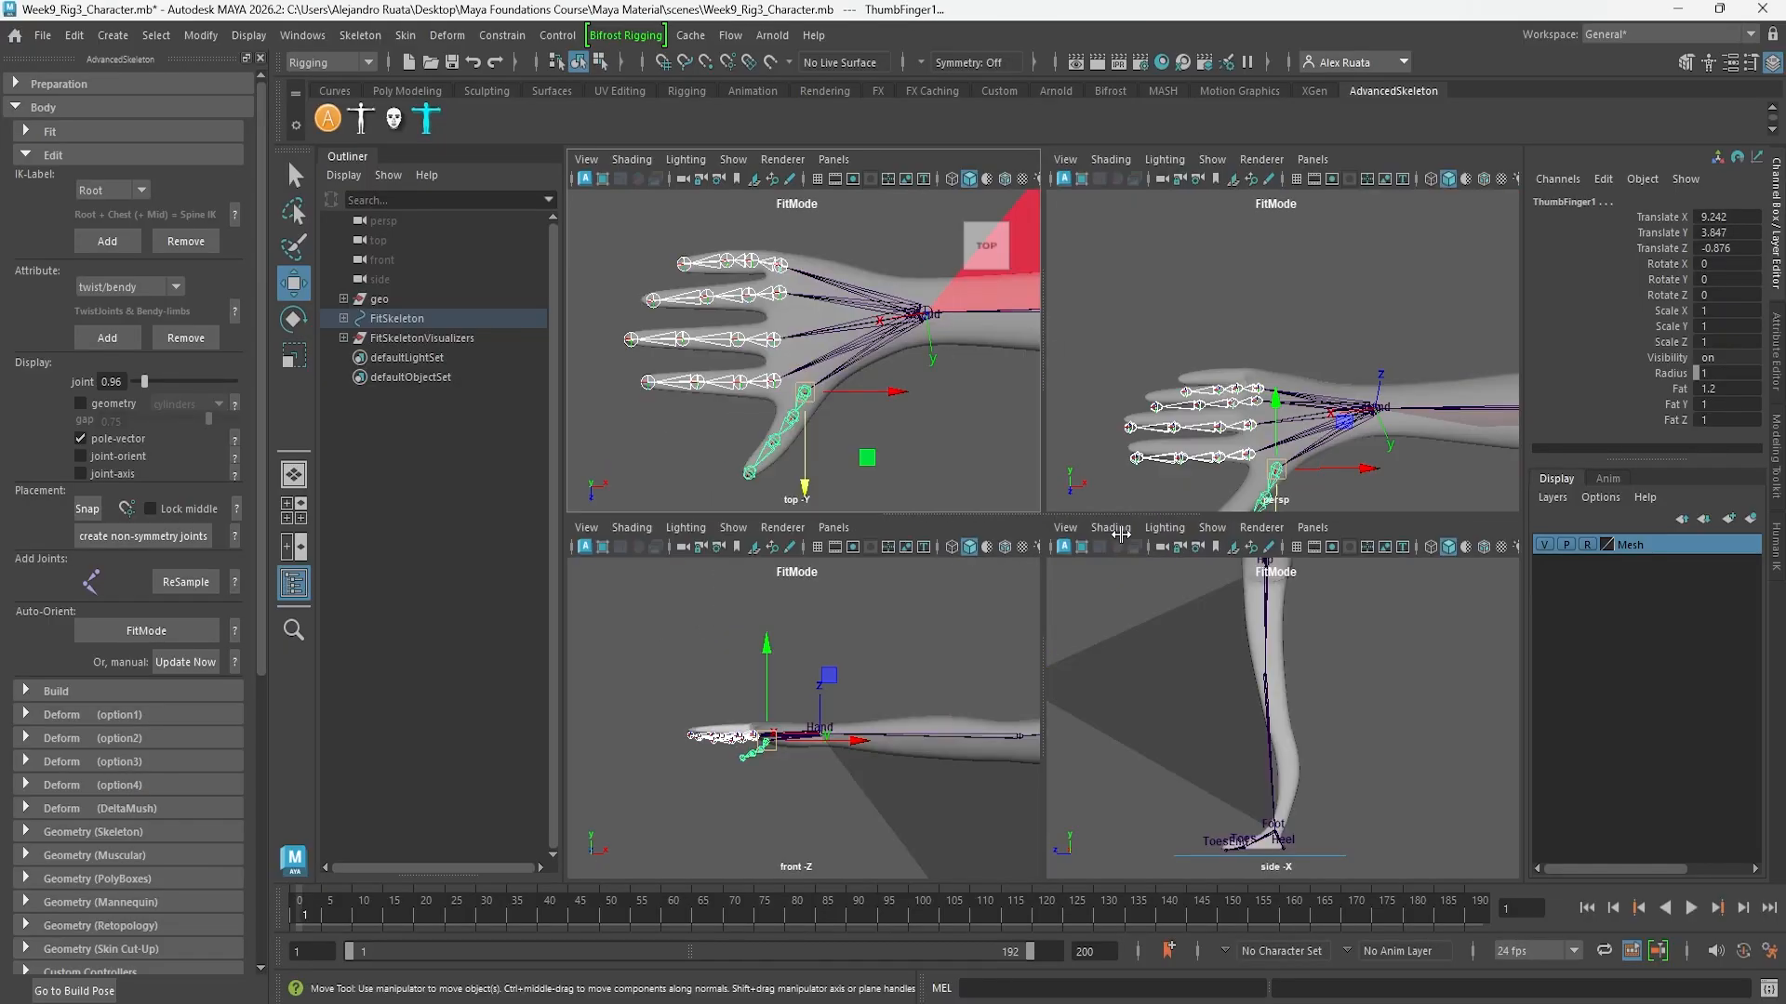
pyautogui.press('space')
pyautogui.press('space')
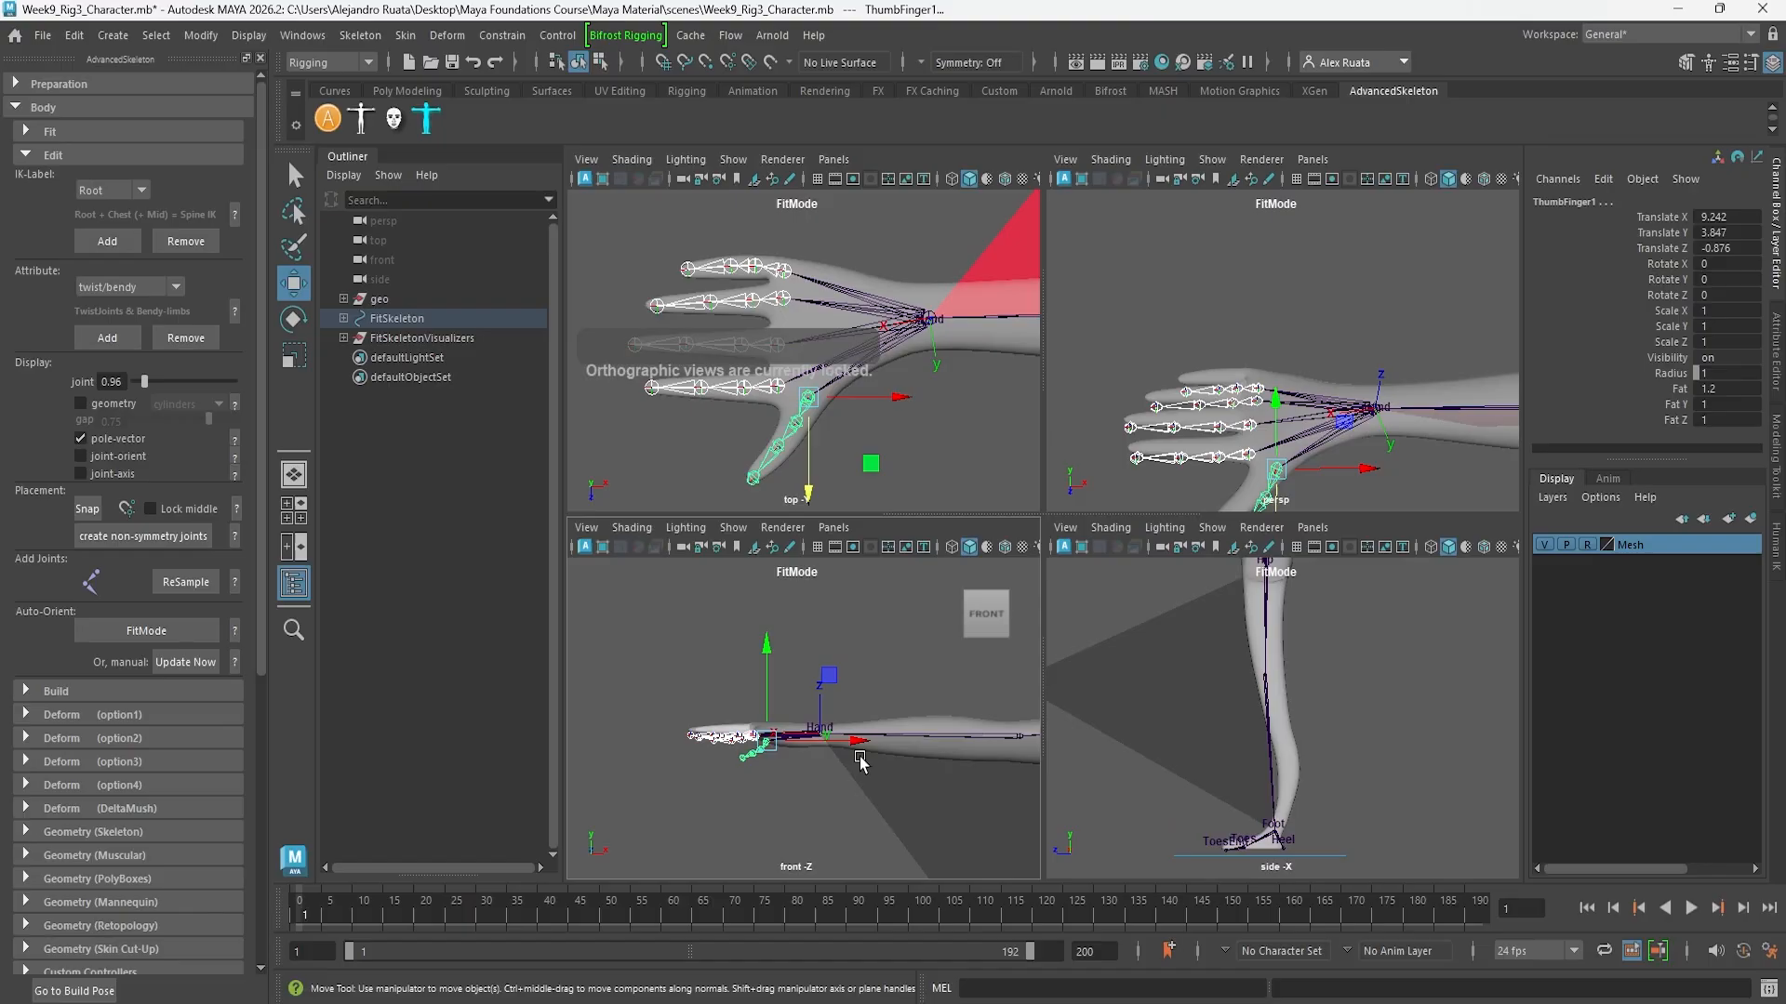
pyautogui.press('space')
pyautogui.keyDown('alt'); pyautogui.moveTo(943, 707); pyautogui.dragTo(1032, 702, button='middle'); pyautogui.keyUp('alt')
pyautogui.moveTo(985, 527)
pyautogui.mouseDown()
pyautogui.moveTo(985, 482)
pyautogui.moveTo(985, 508)
pyautogui.mouseUp()
# Raise the ThumbFinger2, ThumbFinger3 and thumb end joints in the perspective view so the chain follows the thumb
pyautogui.press('space')
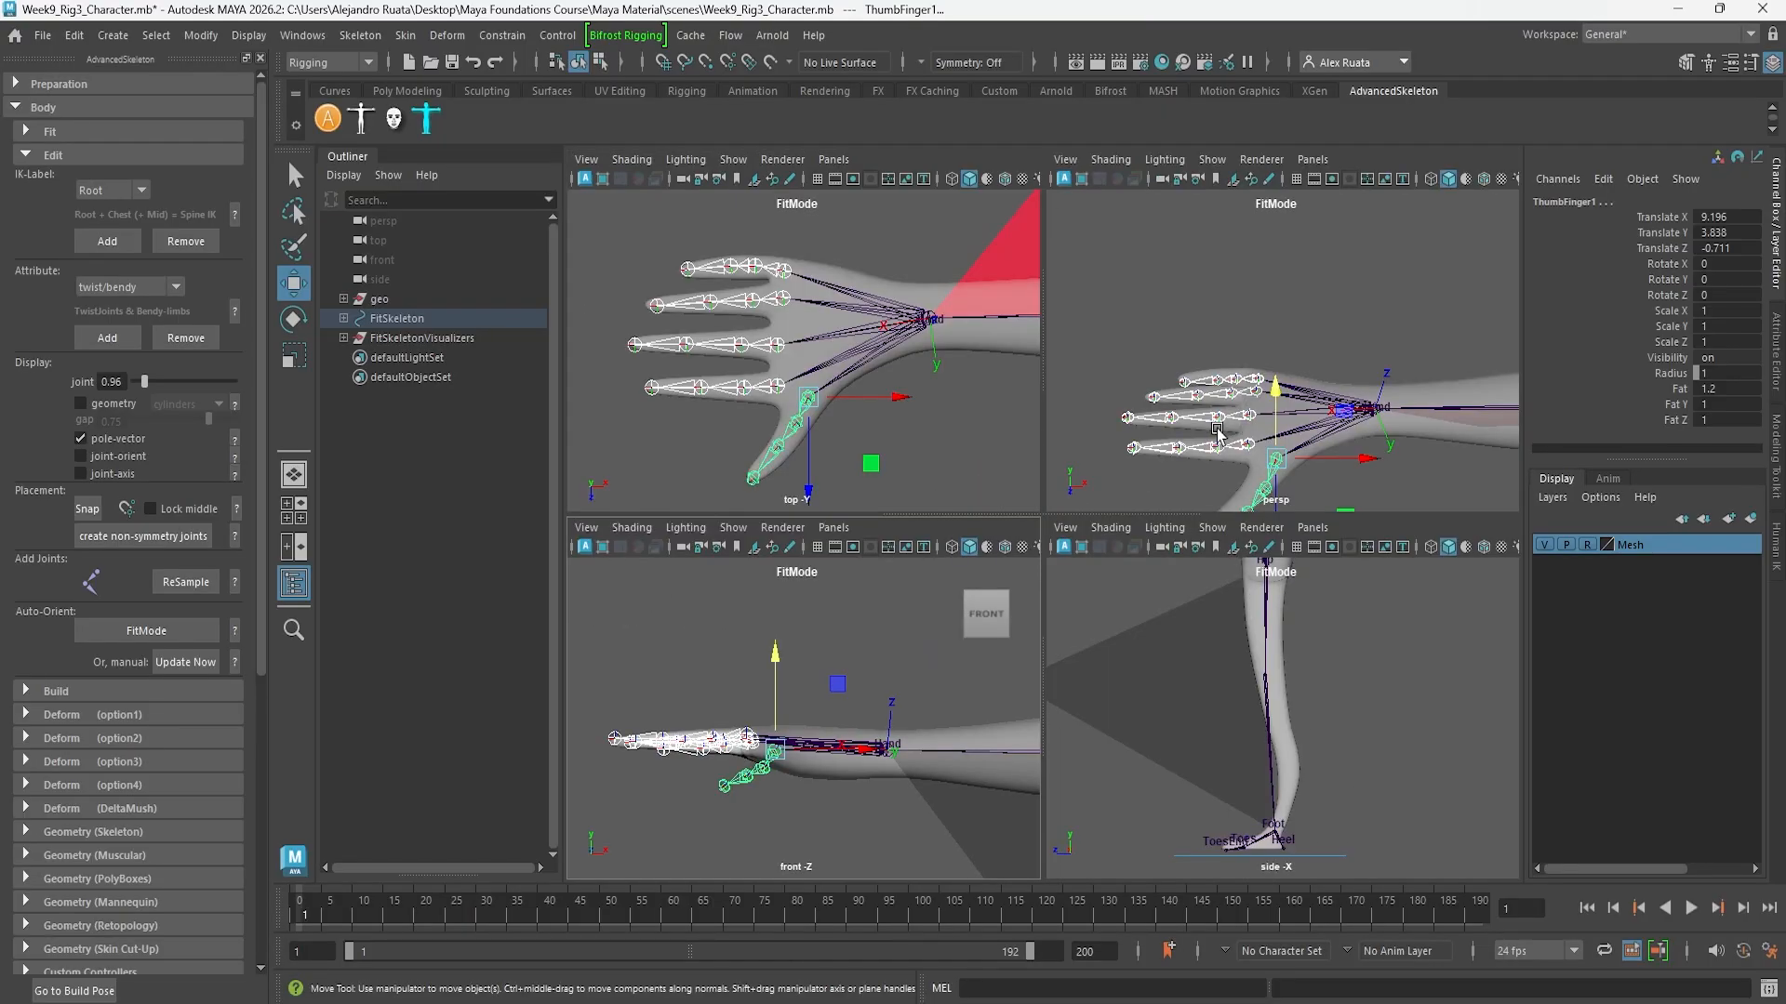
pyautogui.press('space')
pyautogui.keyDown('alt'); pyautogui.moveTo(1051, 628); pyautogui.dragTo(1129, 528, button='middle'); pyautogui.keyUp('alt')
pyautogui.keyDown('alt'); pyautogui.moveTo(1130, 526); pyautogui.dragTo(945, 372); pyautogui.keyUp('alt')
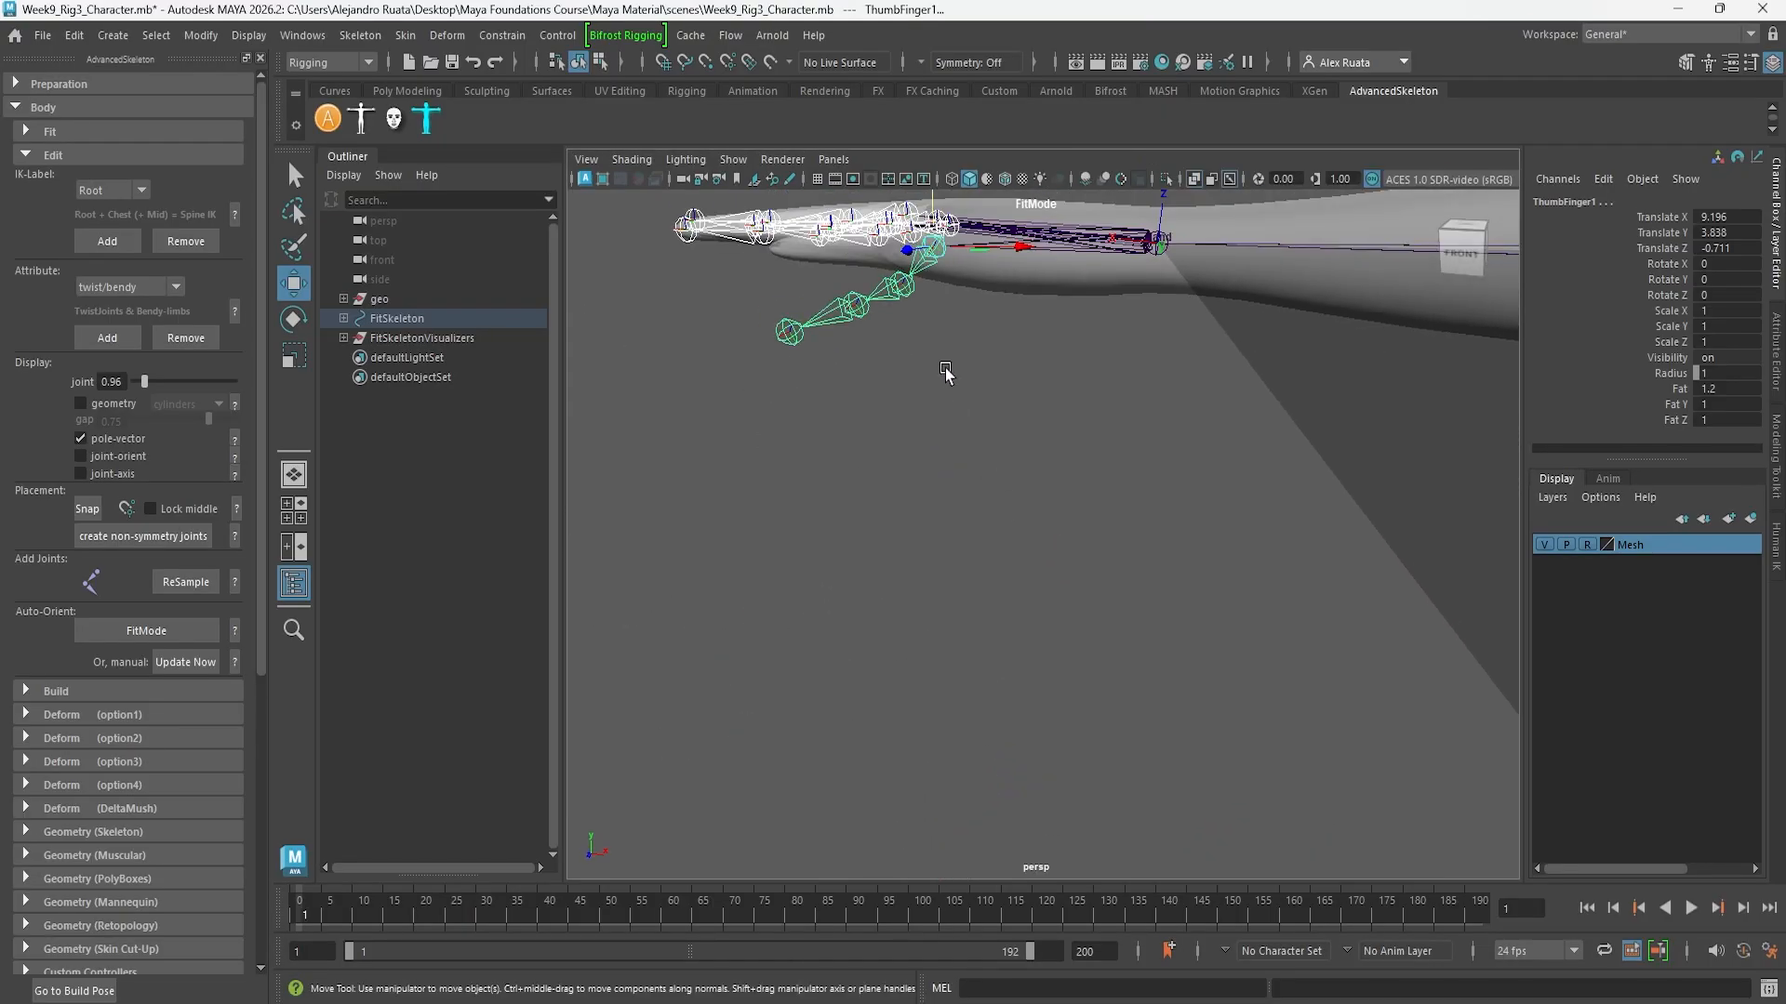
pyautogui.click(938, 257)
pyautogui.press('f')
pyautogui.keyDown('alt'); pyautogui.moveTo(1071, 537); pyautogui.dragTo(1030, 644); pyautogui.keyUp('alt')
pyautogui.click(1058, 542)
pyautogui.moveTo(1021, 505); pyautogui.dragTo(1021, 442)
pyautogui.click(919, 577)
pyautogui.moveTo(920, 491); pyautogui.dragTo(920, 465)
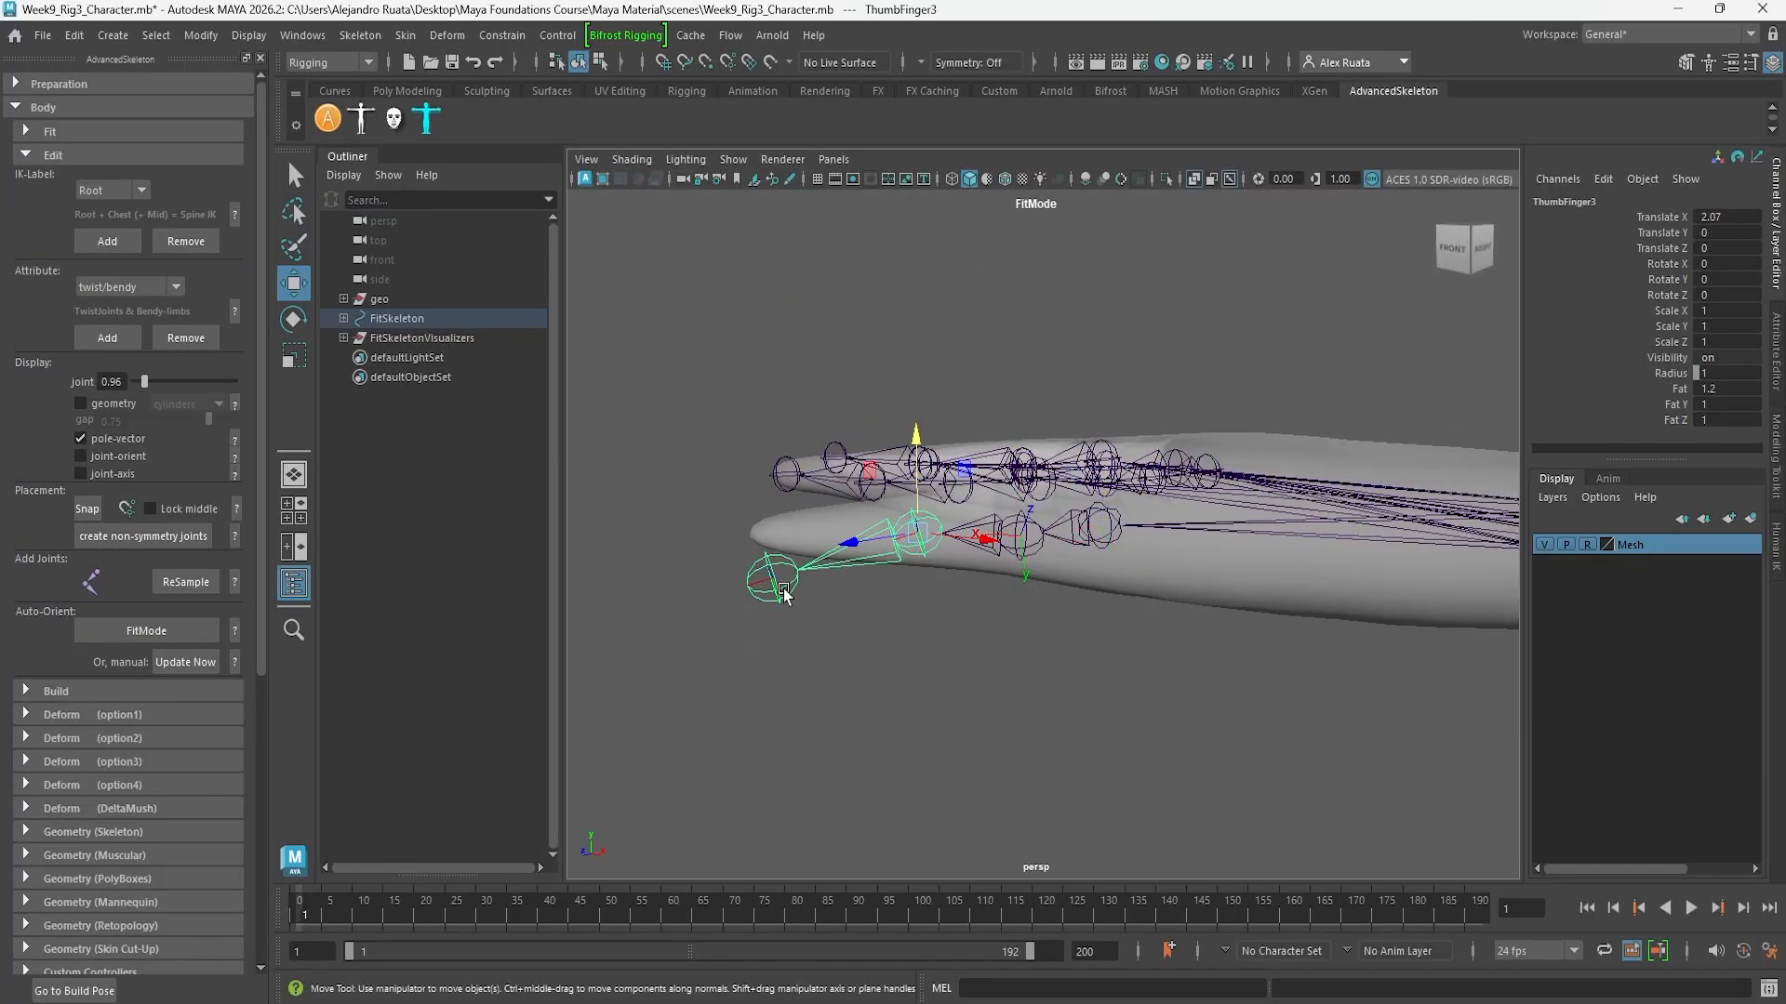
pyautogui.click(1029, 544)
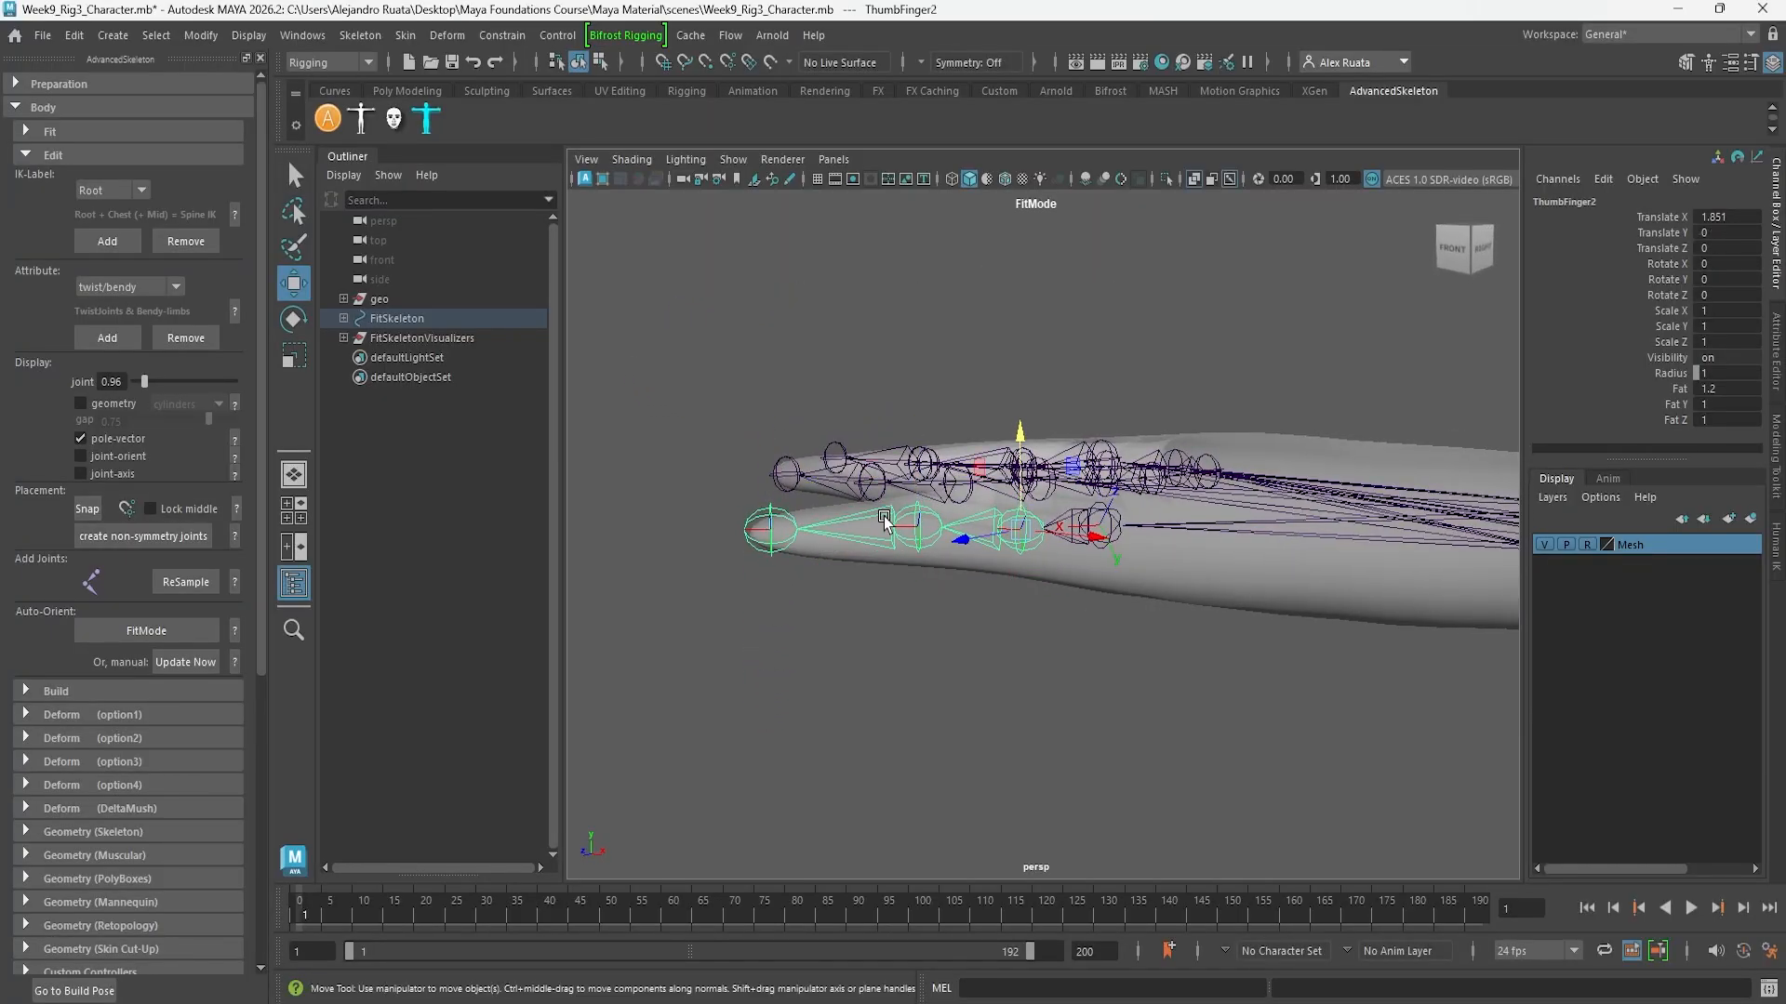
# Nudge individual finger joints upward in the perspective view so their chains sit inside the fingers
pyautogui.keyDown('alt'); pyautogui.moveTo(1029, 544); pyautogui.dragTo(997, 656); pyautogui.keyUp('alt')
pyautogui.keyDown('alt'); pyautogui.moveTo(997, 657); pyautogui.dragTo(1031, 665, button='middle'); pyautogui.keyUp('alt')
pyautogui.click(1049, 612)
pyautogui.keyDown('alt'); pyautogui.moveTo(1061, 626); pyautogui.dragTo(1058, 579); pyautogui.keyUp('alt')
pyautogui.moveTo(1056, 538); pyautogui.dragTo(1057, 523)
pyautogui.keyDown('alt'); pyautogui.moveTo(842, 657); pyautogui.dragTo(940, 669, button='middle'); pyautogui.keyUp('alt')
pyautogui.click(906, 663)
pyautogui.moveTo(889, 575); pyautogui.dragTo(887, 559)
pyautogui.keyDown('alt'); pyautogui.moveTo(890, 666); pyautogui.dragTo(1170, 683); pyautogui.keyUp('alt')
pyautogui.keyDown('alt'); pyautogui.moveTo(1008, 663); pyautogui.dragTo(1148, 721); pyautogui.keyUp('alt')
pyautogui.click(909, 593)
pyautogui.click(913, 617)
pyautogui.moveTo(903, 566); pyautogui.dragTo(903, 556)
# Lower PinkyFinger1 and raise PinkyFinger2 and PinkyFinger3 to centre the chain inside the little finger
pyautogui.keyDown('alt'); pyautogui.moveTo(935, 683); pyautogui.dragTo(995, 642); pyautogui.keyUp('alt')
pyautogui.click(804, 676)
pyautogui.moveTo(802, 548); pyautogui.dragTo(802, 571)
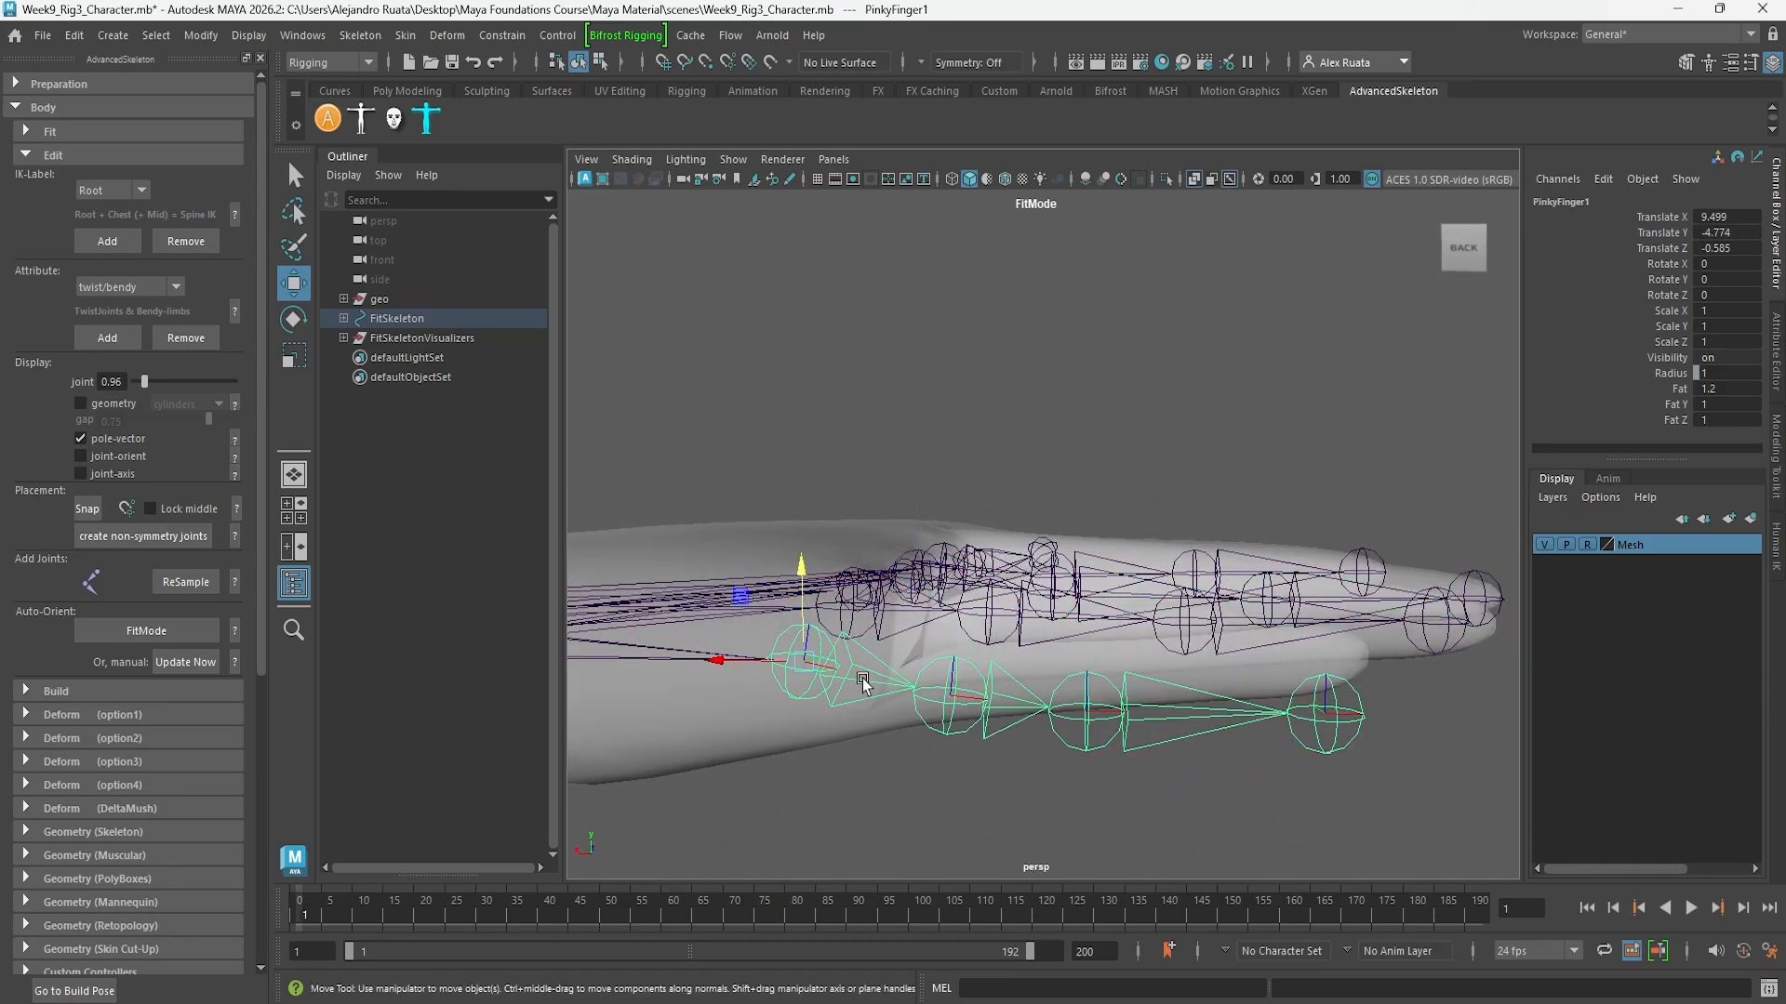
pyautogui.click(949, 704)
pyautogui.moveTo(950, 598); pyautogui.dragTo(950, 578)
pyautogui.click(1090, 712)
pyautogui.moveTo(1086, 595); pyautogui.dragTo(1086, 574)
# Examine the arm chain and the Elbow joint's pole vector from the front and back
pyautogui.keyDown('alt'); pyautogui.moveTo(1095, 672); pyautogui.dragTo(627, 693); pyautogui.keyUp('alt')
pyautogui.scroll(-4, 874, 687)
pyautogui.keyDown('alt'); pyautogui.moveTo(1395, 634); pyautogui.dragTo(993, 706, button='middle'); pyautogui.keyUp('alt')
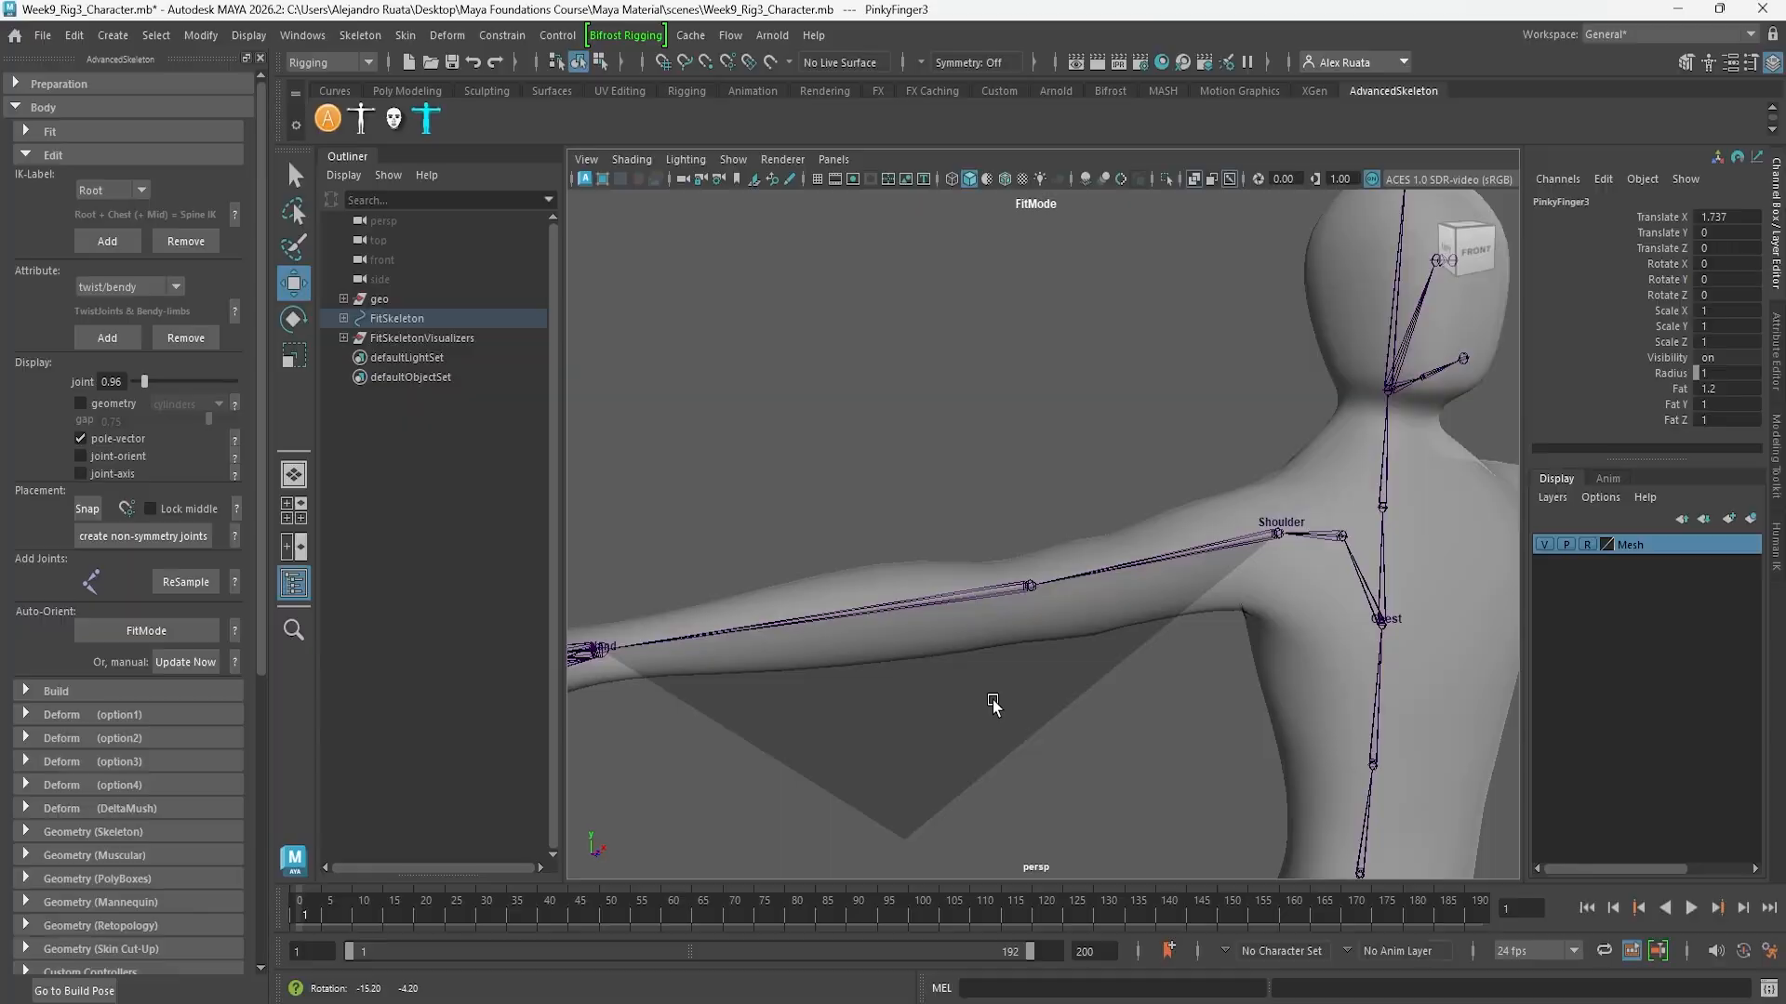
pyautogui.keyDown('alt'); pyautogui.moveTo(993, 706); pyautogui.dragTo(1042, 700); pyautogui.keyUp('alt')
pyautogui.click(1086, 607)
pyautogui.scroll(-4, 1094, 614)
pyautogui.keyDown('alt'); pyautogui.moveTo(1094, 614); pyautogui.dragTo(976, 518); pyautogui.keyUp('alt')
pyautogui.keyDown('alt'); pyautogui.moveTo(944, 563); pyautogui.dragTo(1164, 596); pyautogui.keyUp('alt')
pyautogui.keyDown('alt'); pyautogui.moveTo(1165, 595); pyautogui.dragTo(1048, 605, button='middle'); pyautogui.keyUp('alt')
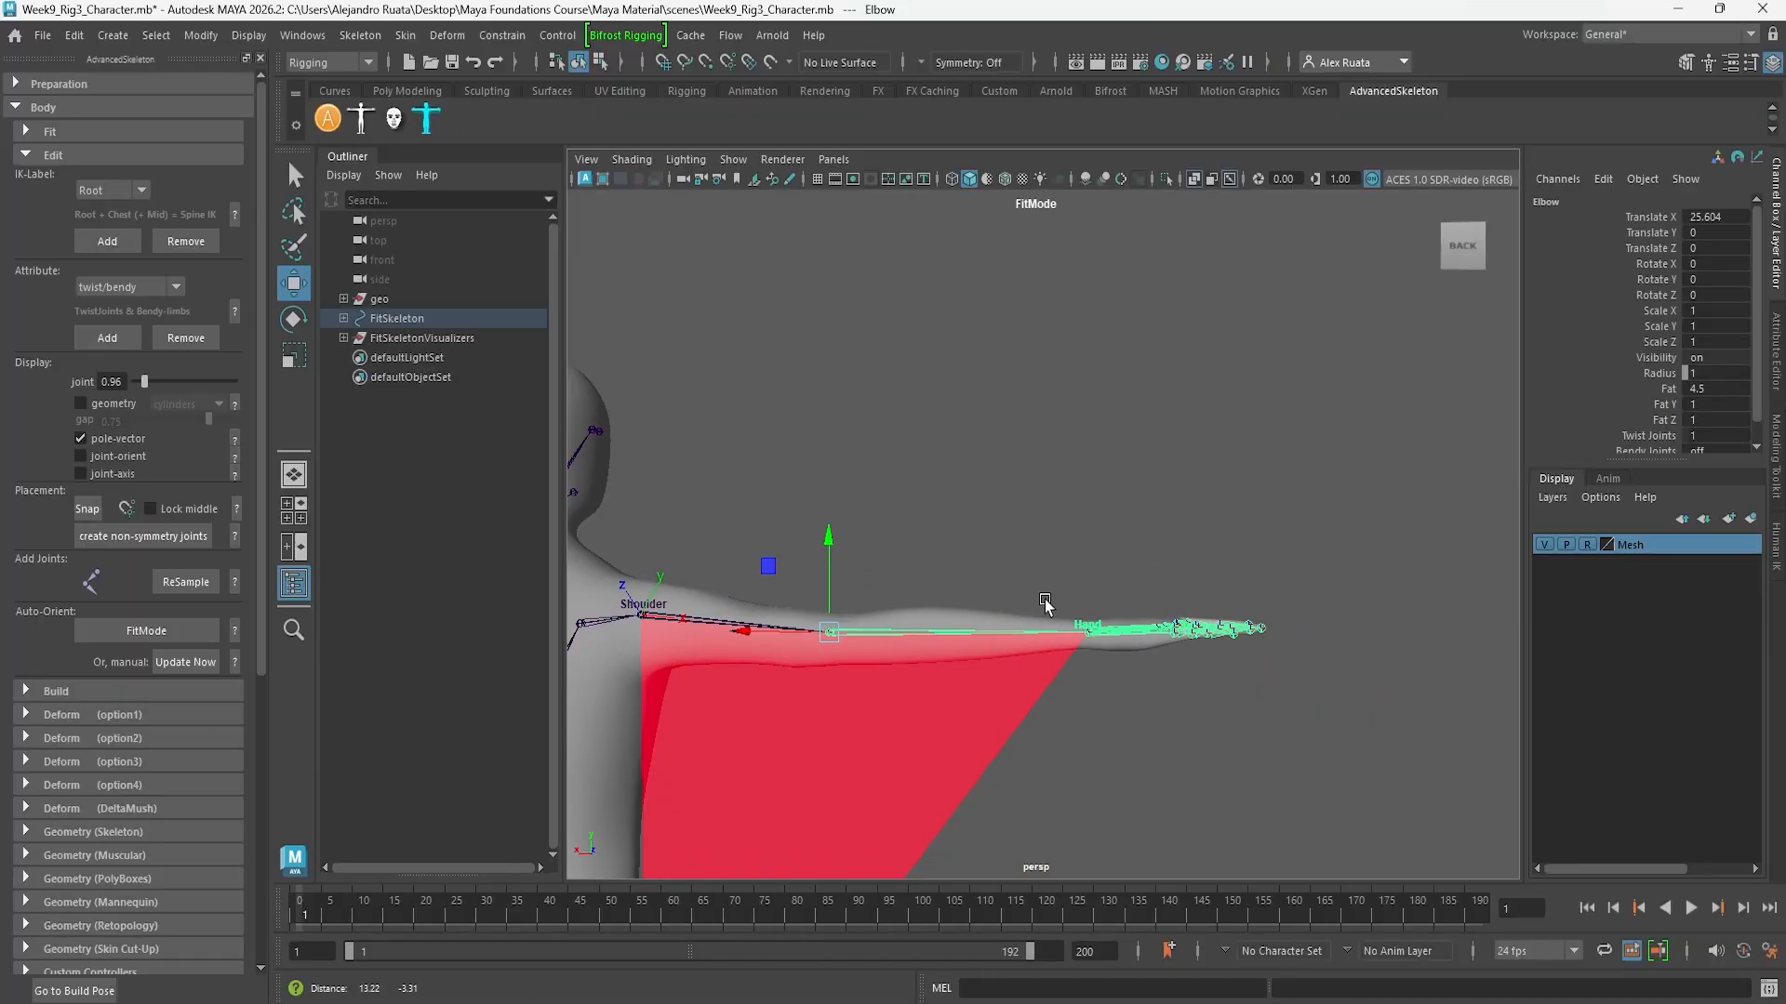
# Lower the Wrist and Shoulder joints slightly, checking the arm from the back and front
pyautogui.click(1089, 633)
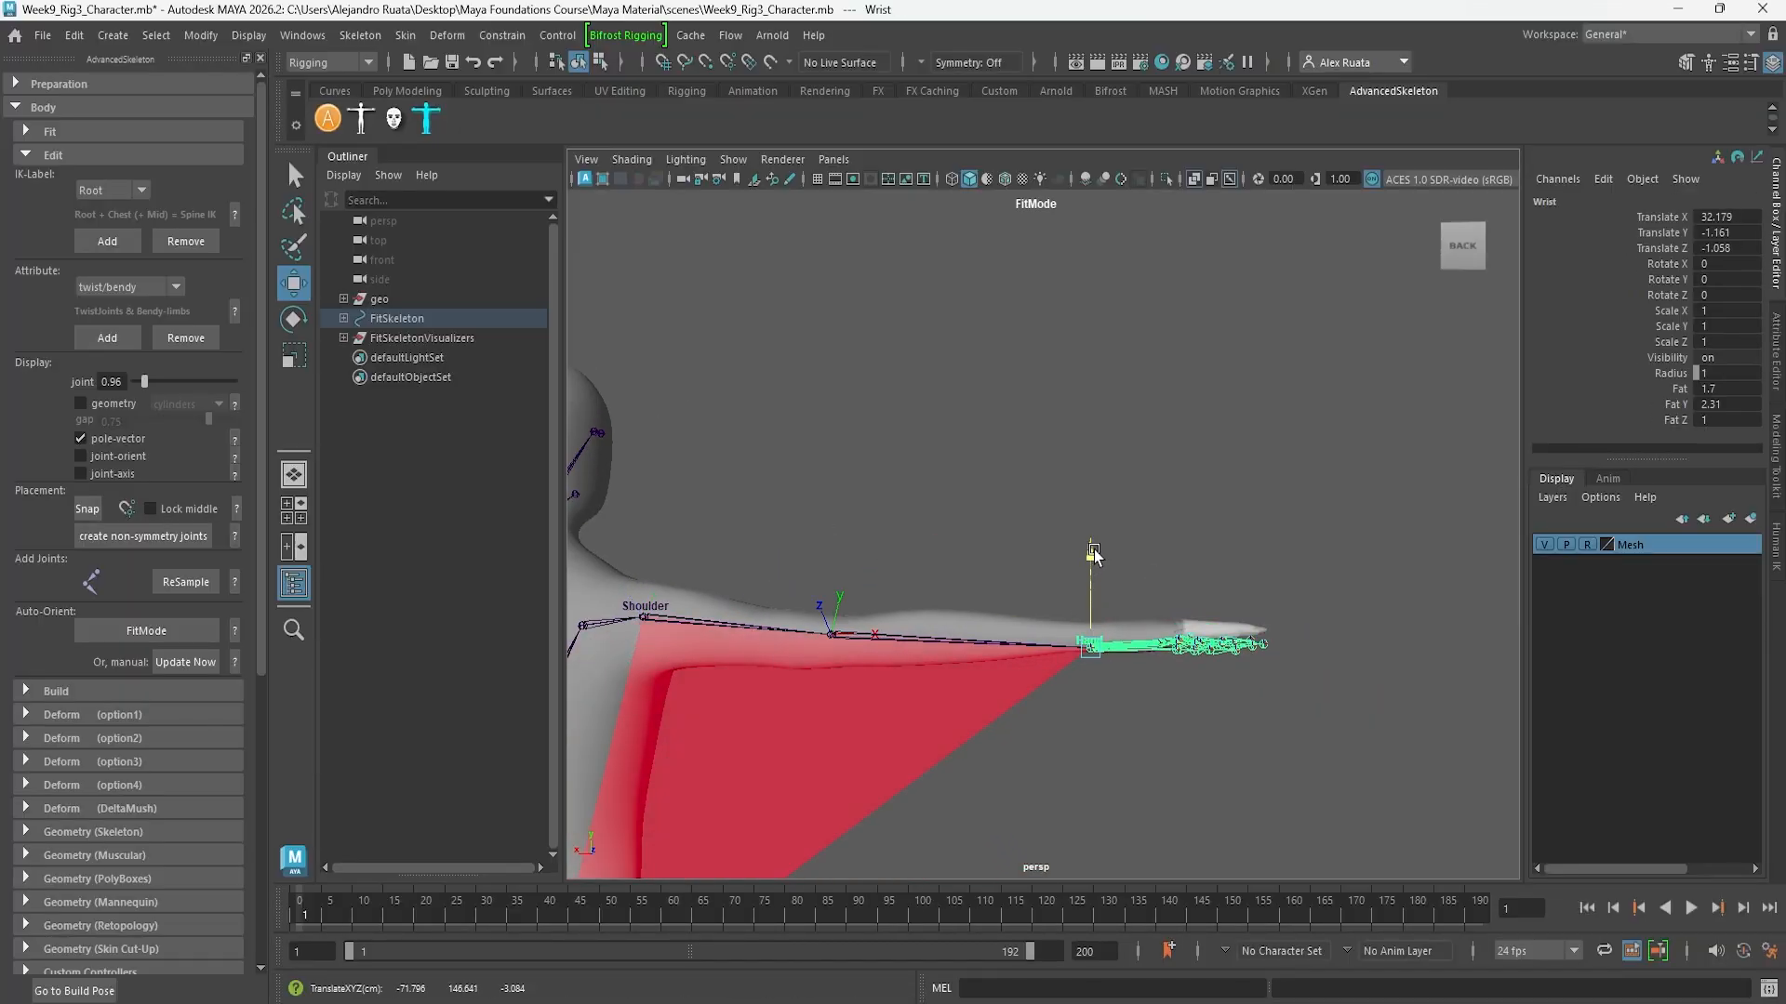
pyautogui.click(641, 619)
pyautogui.keyDown('alt'); pyautogui.moveTo(672, 541); pyautogui.dragTo(846, 491, button='middle'); pyautogui.keyUp('alt')
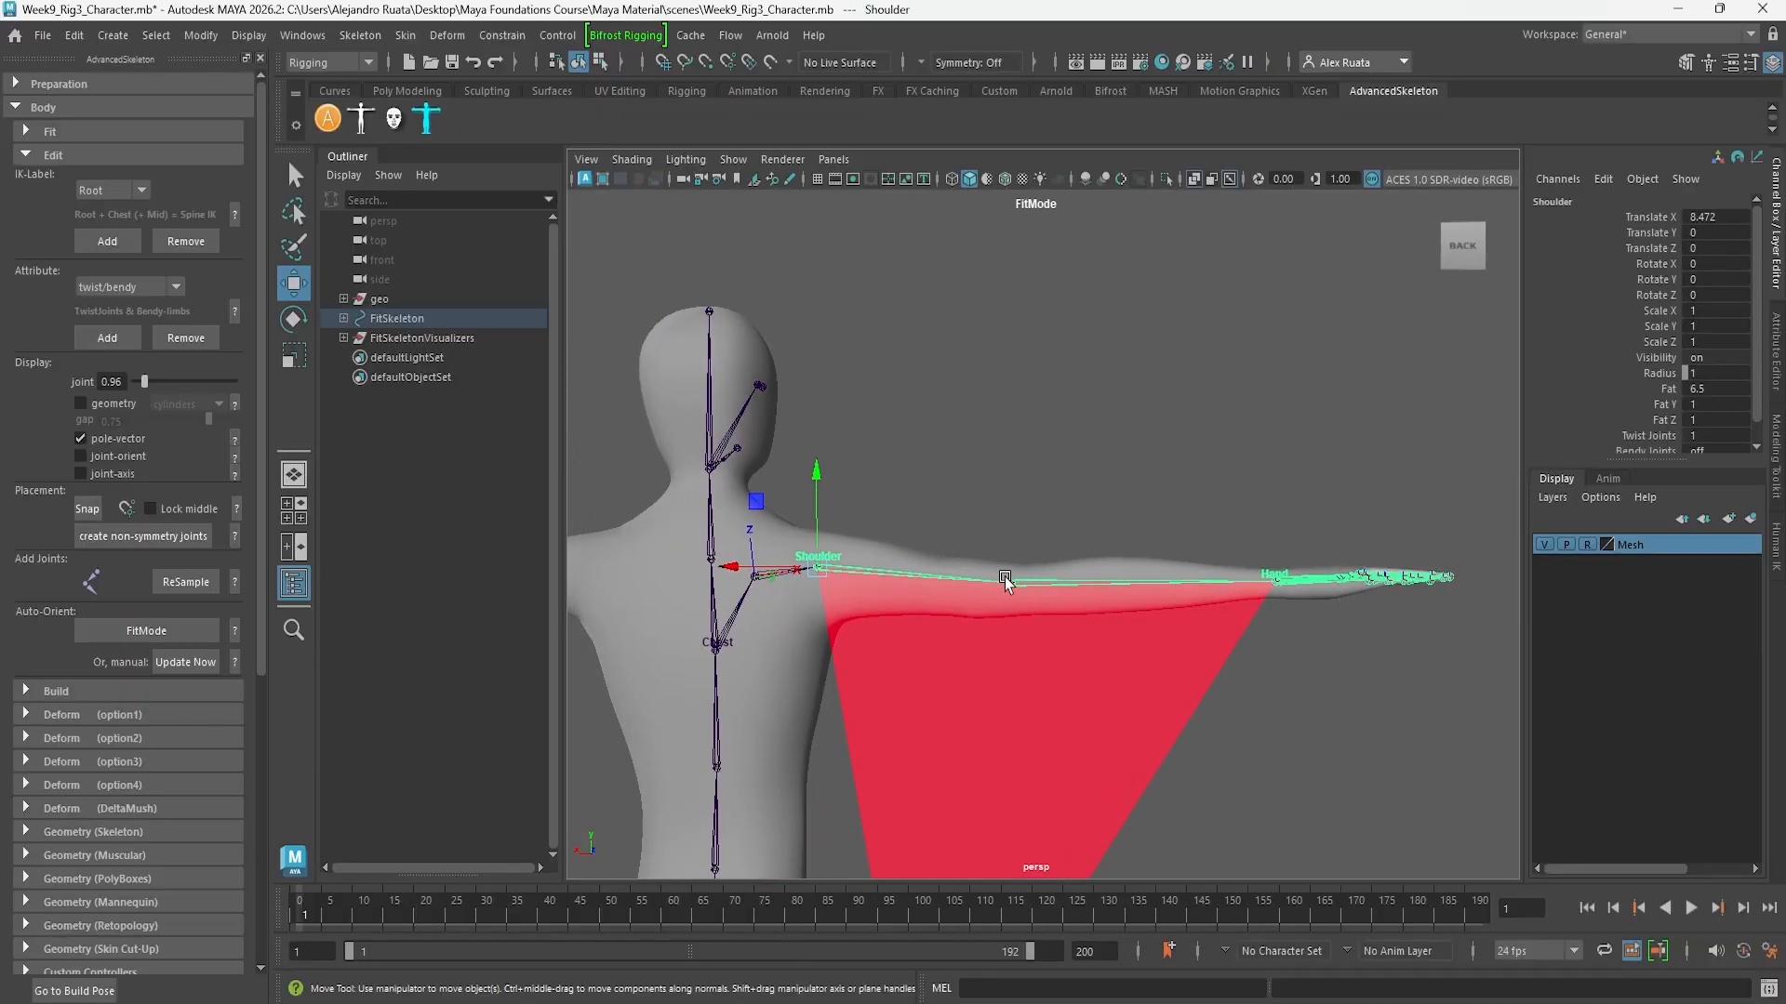
pyautogui.click(1272, 581)
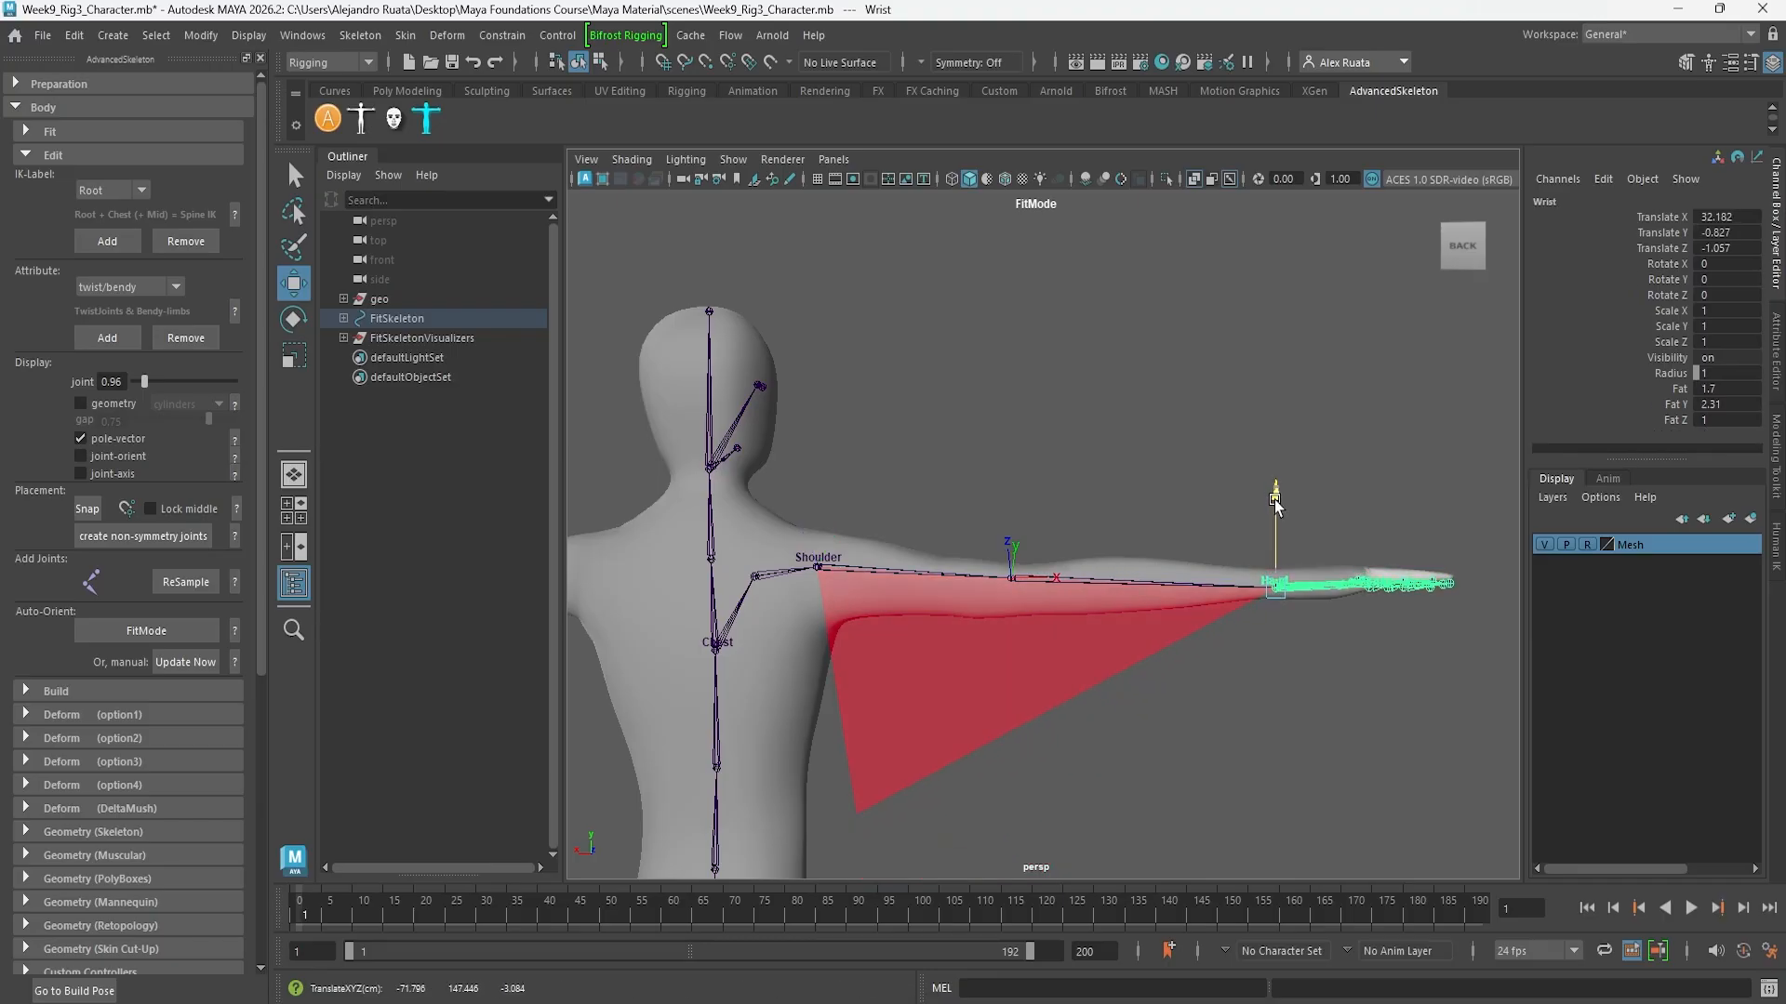
pyautogui.keyDown('alt'); pyautogui.moveTo(1272, 581); pyautogui.dragTo(1076, 577); pyautogui.keyUp('alt')
pyautogui.click(1042, 564)
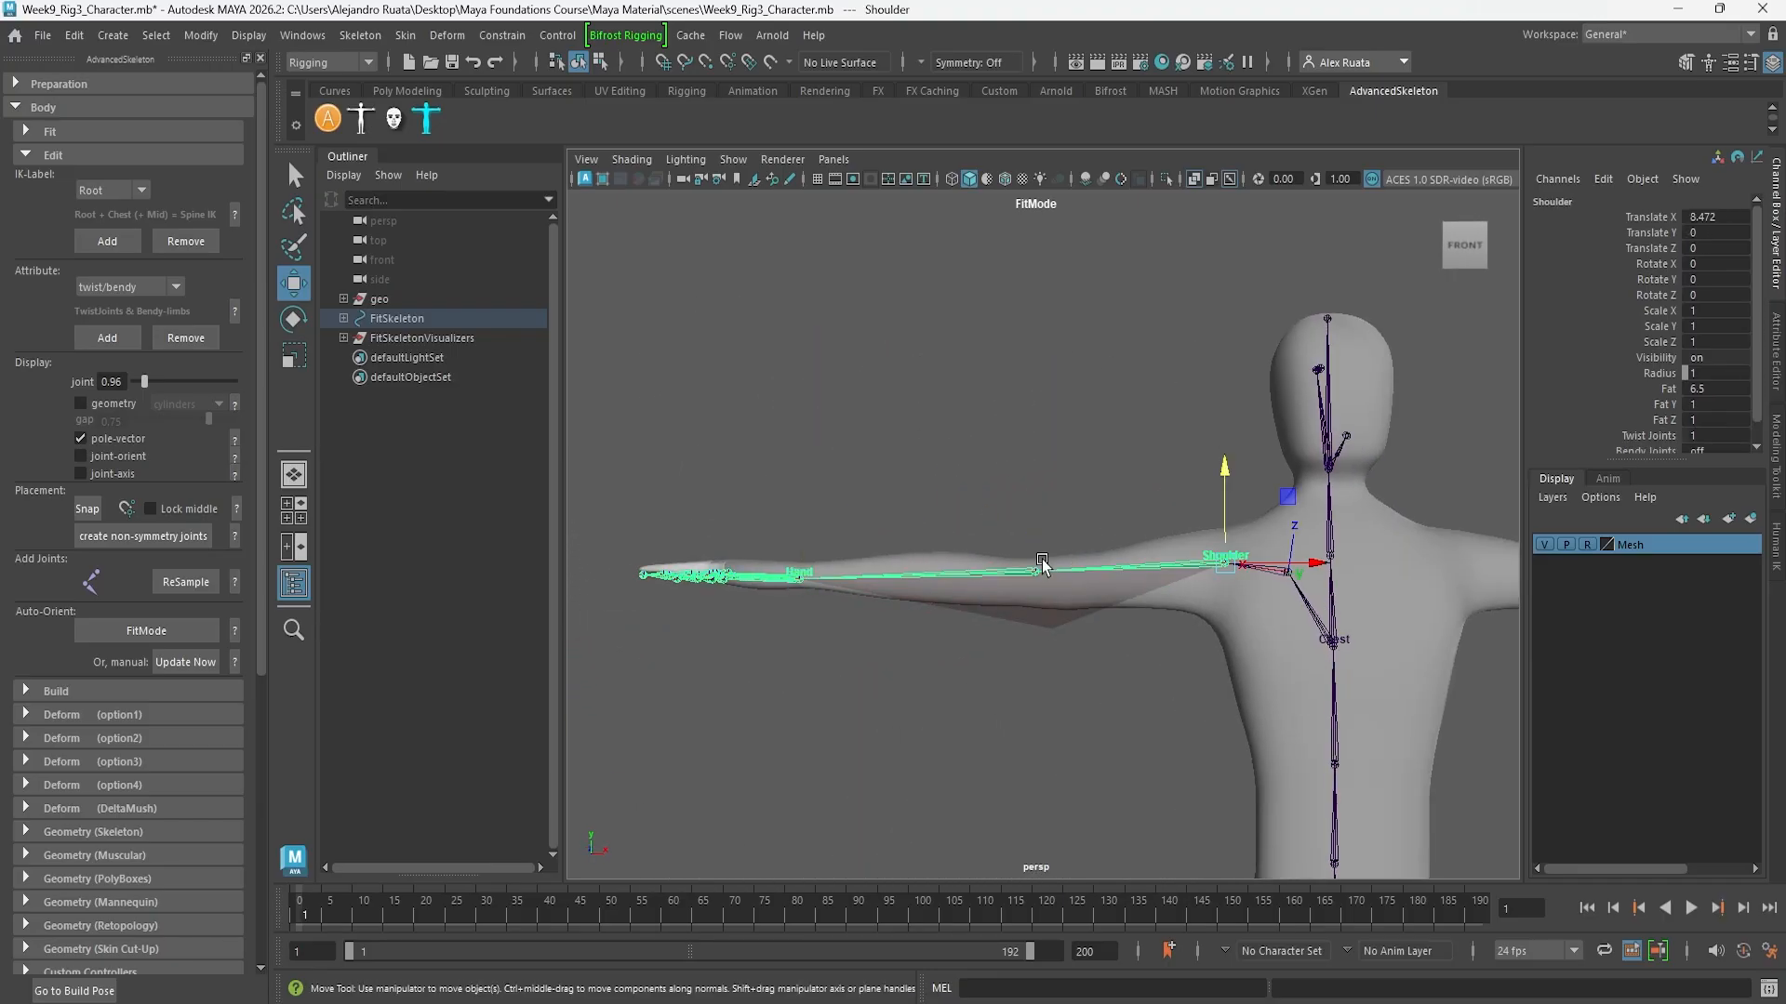
pyautogui.click(1037, 498)
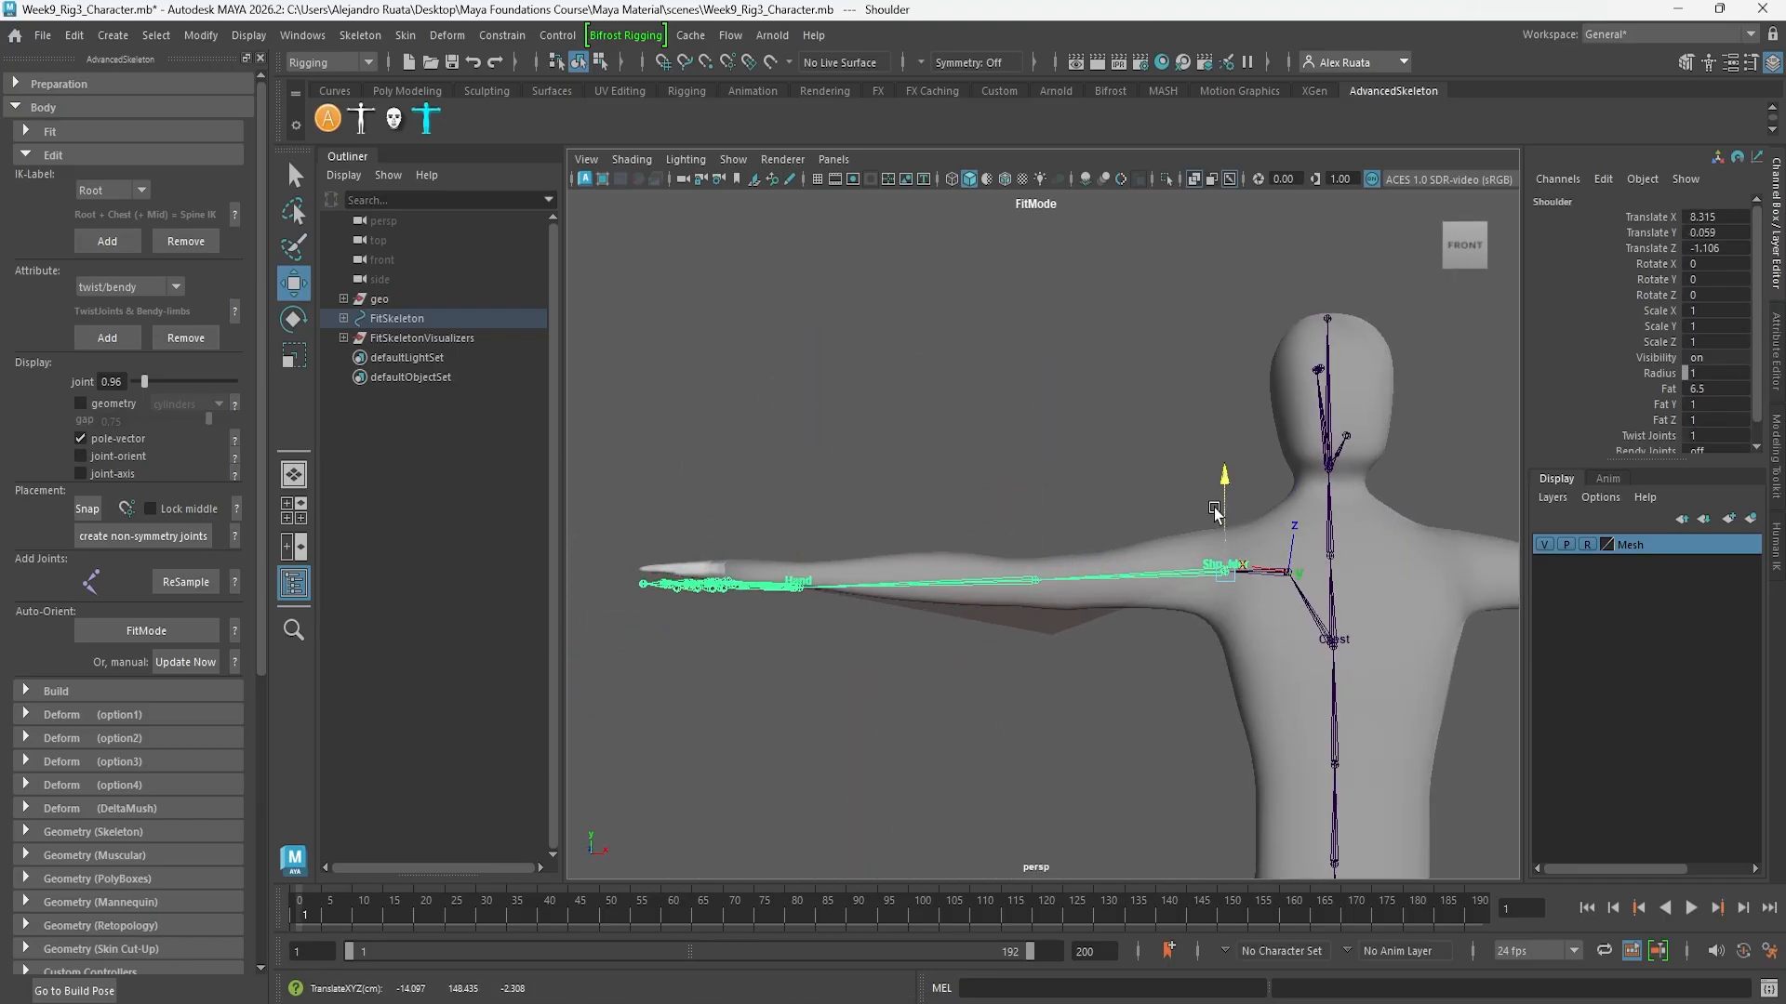
# Adjust the height of the Elbow and Wrist joints to line up the arm in the front view
pyautogui.click(1035, 571)
pyautogui.keyDown('alt'); pyautogui.moveTo(958, 563); pyautogui.dragTo(1147, 572, button='middle'); pyautogui.keyUp('alt')
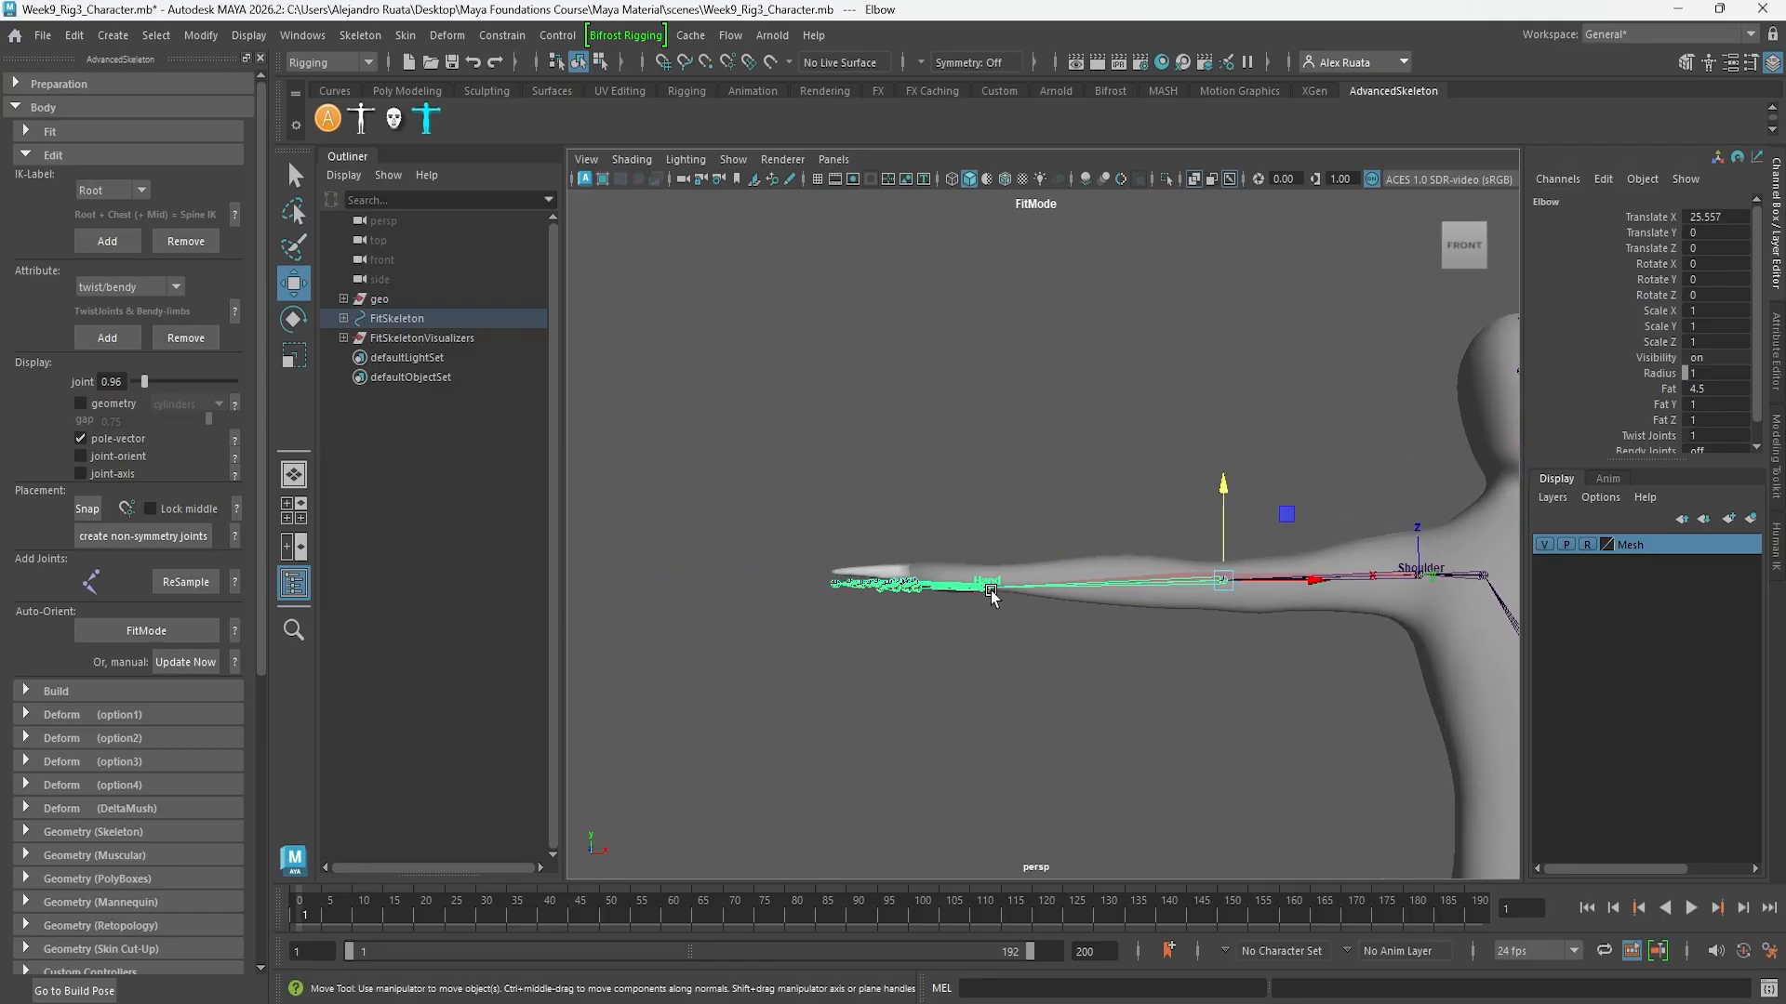
pyautogui.click(993, 593)
pyautogui.keyDown('alt'); pyautogui.moveTo(994, 590); pyautogui.dragTo(1016, 598, button='middle'); pyautogui.keyUp('alt')
pyautogui.moveTo(1010, 543); pyautogui.dragTo(1010, 540)
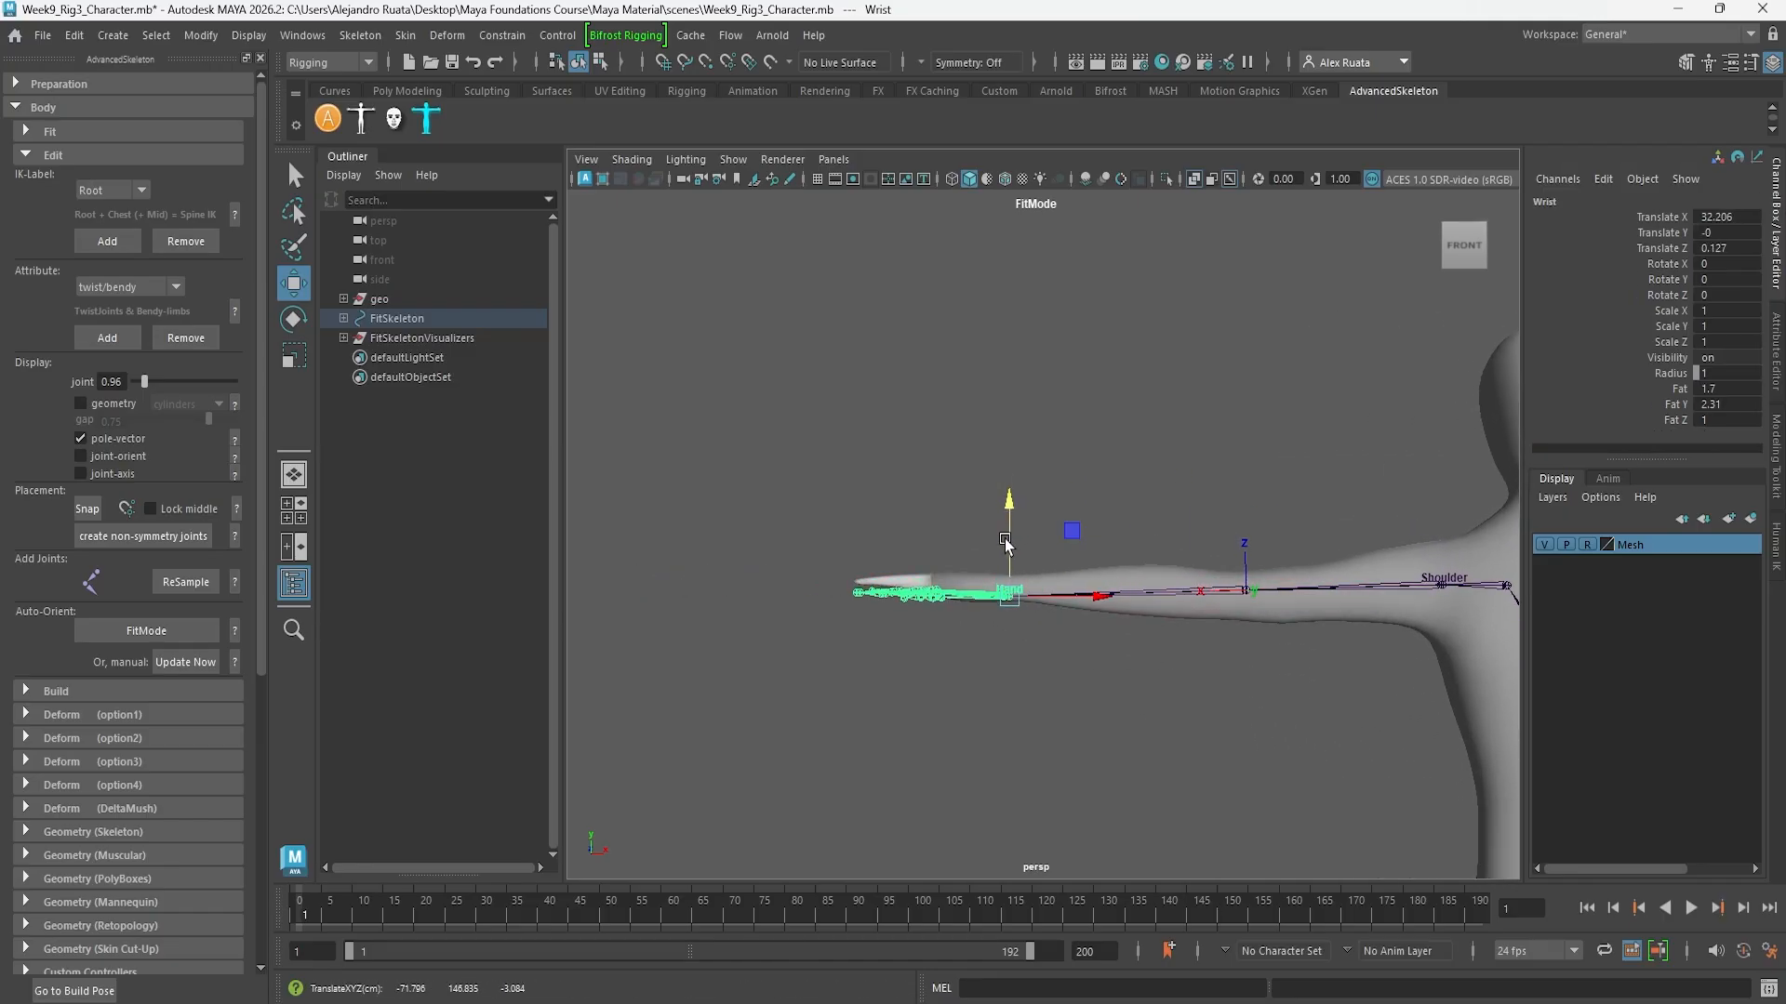
# Fine-tune the Elbow joint's height inside the arm and undo a small trial move of the Wrist joint
pyautogui.click(1245, 590)
pyautogui.keyDown('alt'); pyautogui.moveTo(1248, 597); pyautogui.dragTo(1295, 637); pyautogui.keyUp('alt')
pyautogui.moveTo(1144, 490); pyautogui.dragTo(1144, 498)
pyautogui.keyDown('alt'); pyautogui.moveTo(993, 657); pyautogui.dragTo(942, 641); pyautogui.keyUp('alt')
pyautogui.click(970, 603)
pyautogui.moveTo(970, 544); pyautogui.dragTo(970, 537)
pyautogui.hotkey('ctrl', 'z')
pyautogui.click(1186, 599)
pyautogui.moveTo(1187, 555); pyautogui.dragTo(1167, 601)
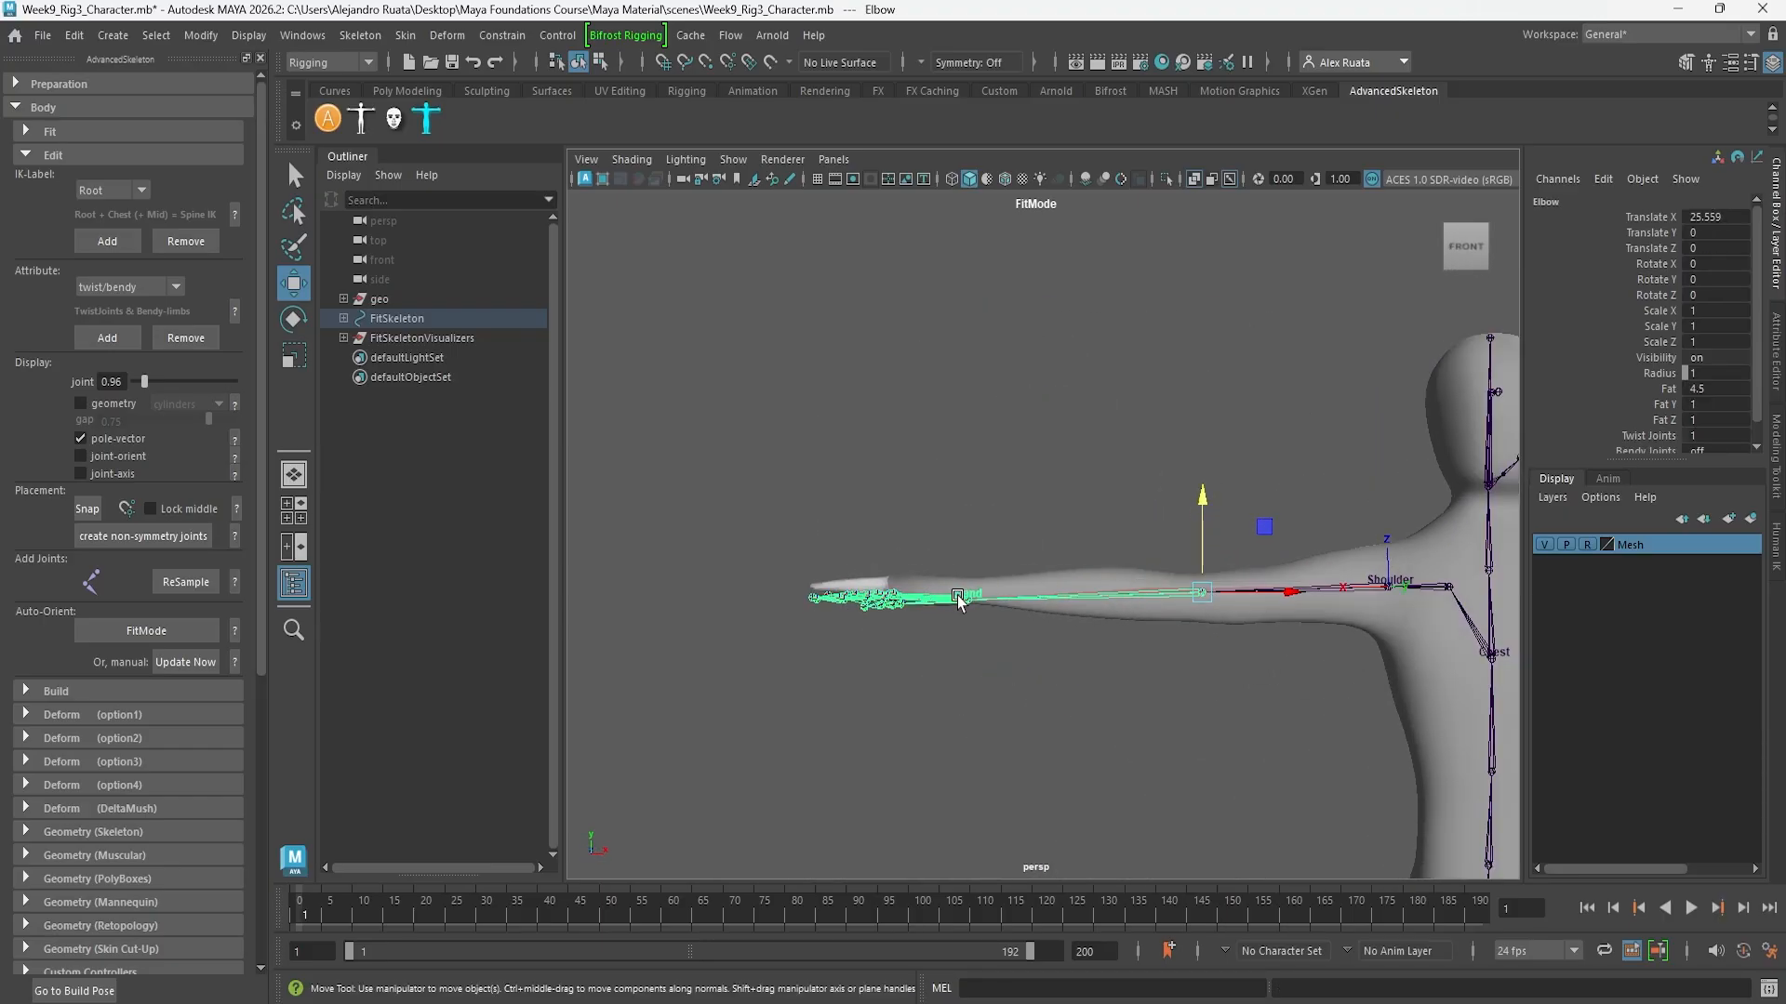
# Raise the Wrist joint and the Elbow joint slightly to centre them in the arm from the front
pyautogui.keyDown('alt'); pyautogui.moveTo(961, 602); pyautogui.dragTo(1069, 591, button='middle'); pyautogui.keyUp('alt')
pyautogui.keyDown('alt'); pyautogui.moveTo(1070, 590); pyautogui.dragTo(1118, 679, button='right'); pyautogui.keyUp('alt')
pyautogui.click(1107, 671)
pyautogui.moveTo(1097, 618); pyautogui.dragTo(1098, 592)
pyautogui.keyDown('alt'); pyautogui.moveTo(1121, 609); pyautogui.dragTo(637, 565, button='middle'); pyautogui.keyUp('alt')
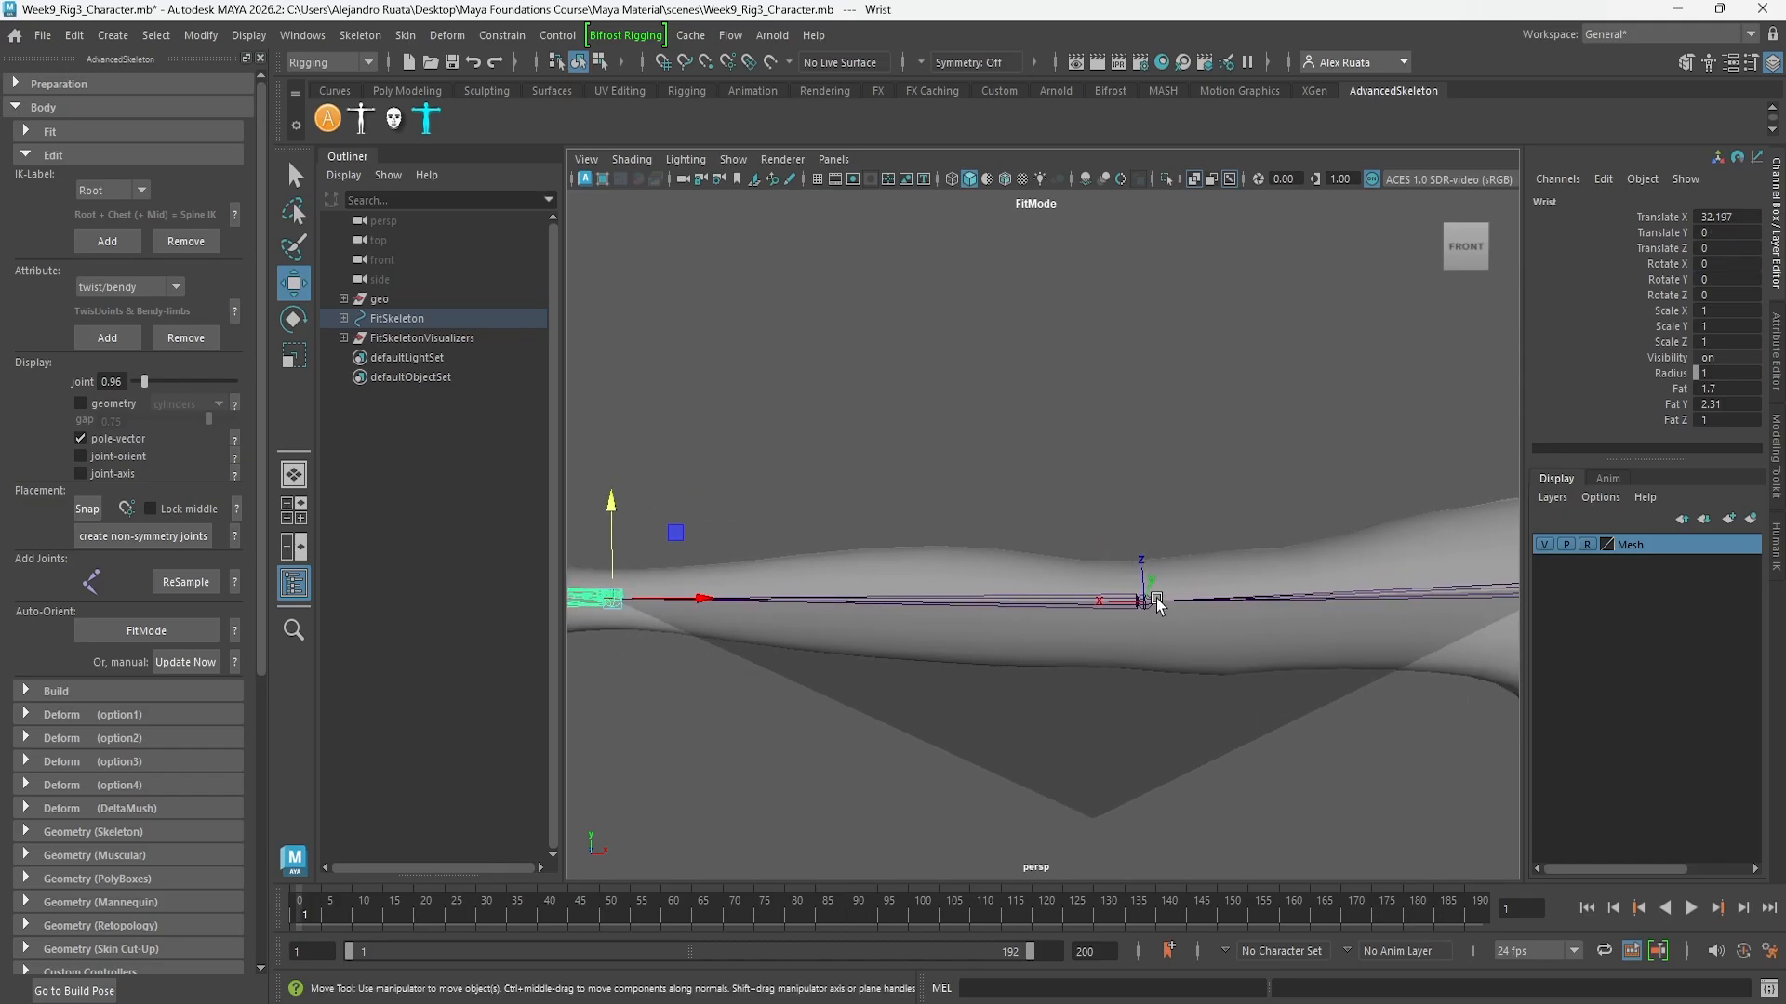
pyautogui.click(1149, 602)
pyautogui.moveTo(1143, 526)
pyautogui.mouseDown()
pyautogui.moveTo(1119, 550)
pyautogui.moveTo(1145, 513)
pyautogui.mouseUp()
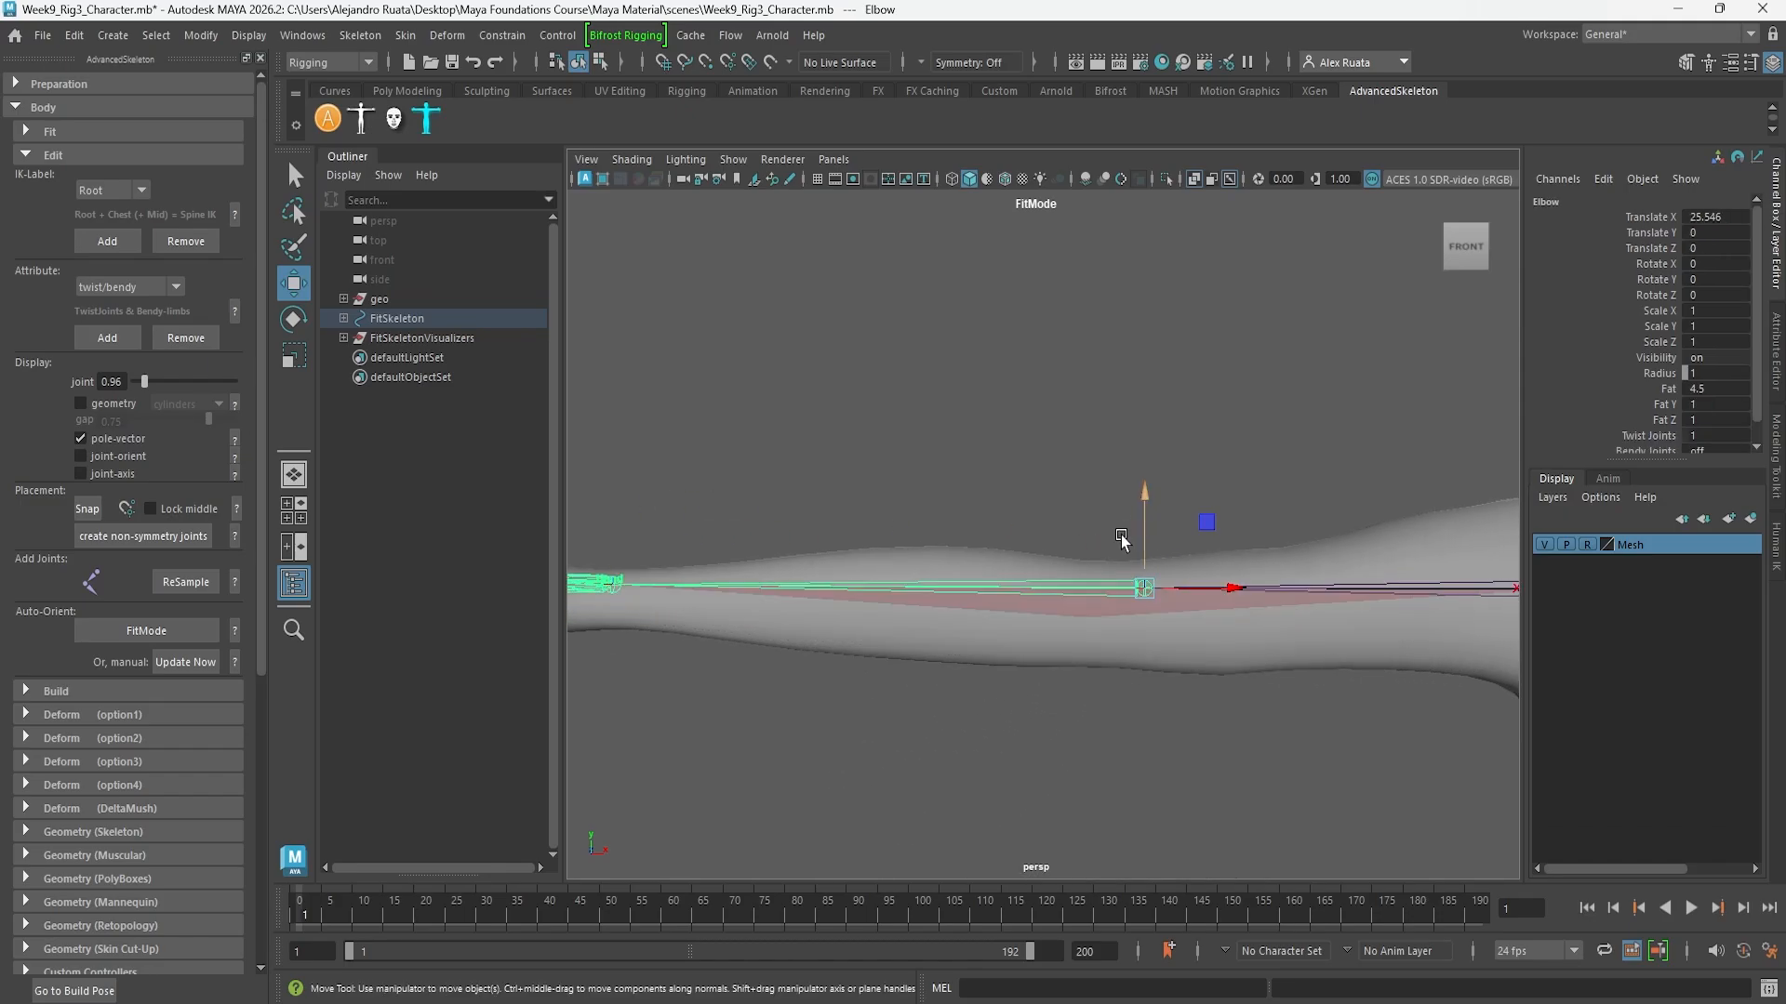
# Try lowering the Wrist and Elbow joints to redirect the arm's pole vector, and undo these moves
pyautogui.keyDown('alt'); pyautogui.moveTo(1120, 536); pyautogui.dragTo(1257, 540, button='middle'); pyautogui.keyUp('alt')
pyautogui.moveTo(1258, 540)
pyautogui.keyDown('alt'); pyautogui.mouseDown()
pyautogui.moveTo(1243, 626)
pyautogui.moveTo(1233, 549)
pyautogui.mouseUp(); pyautogui.keyUp('alt')
pyautogui.click(765, 595)
pyautogui.moveTo(767, 514); pyautogui.dragTo(757, 535)
pyautogui.click(1287, 591)
pyautogui.moveTo(1289, 532); pyautogui.dragTo(1278, 545)
pyautogui.click(770, 619)
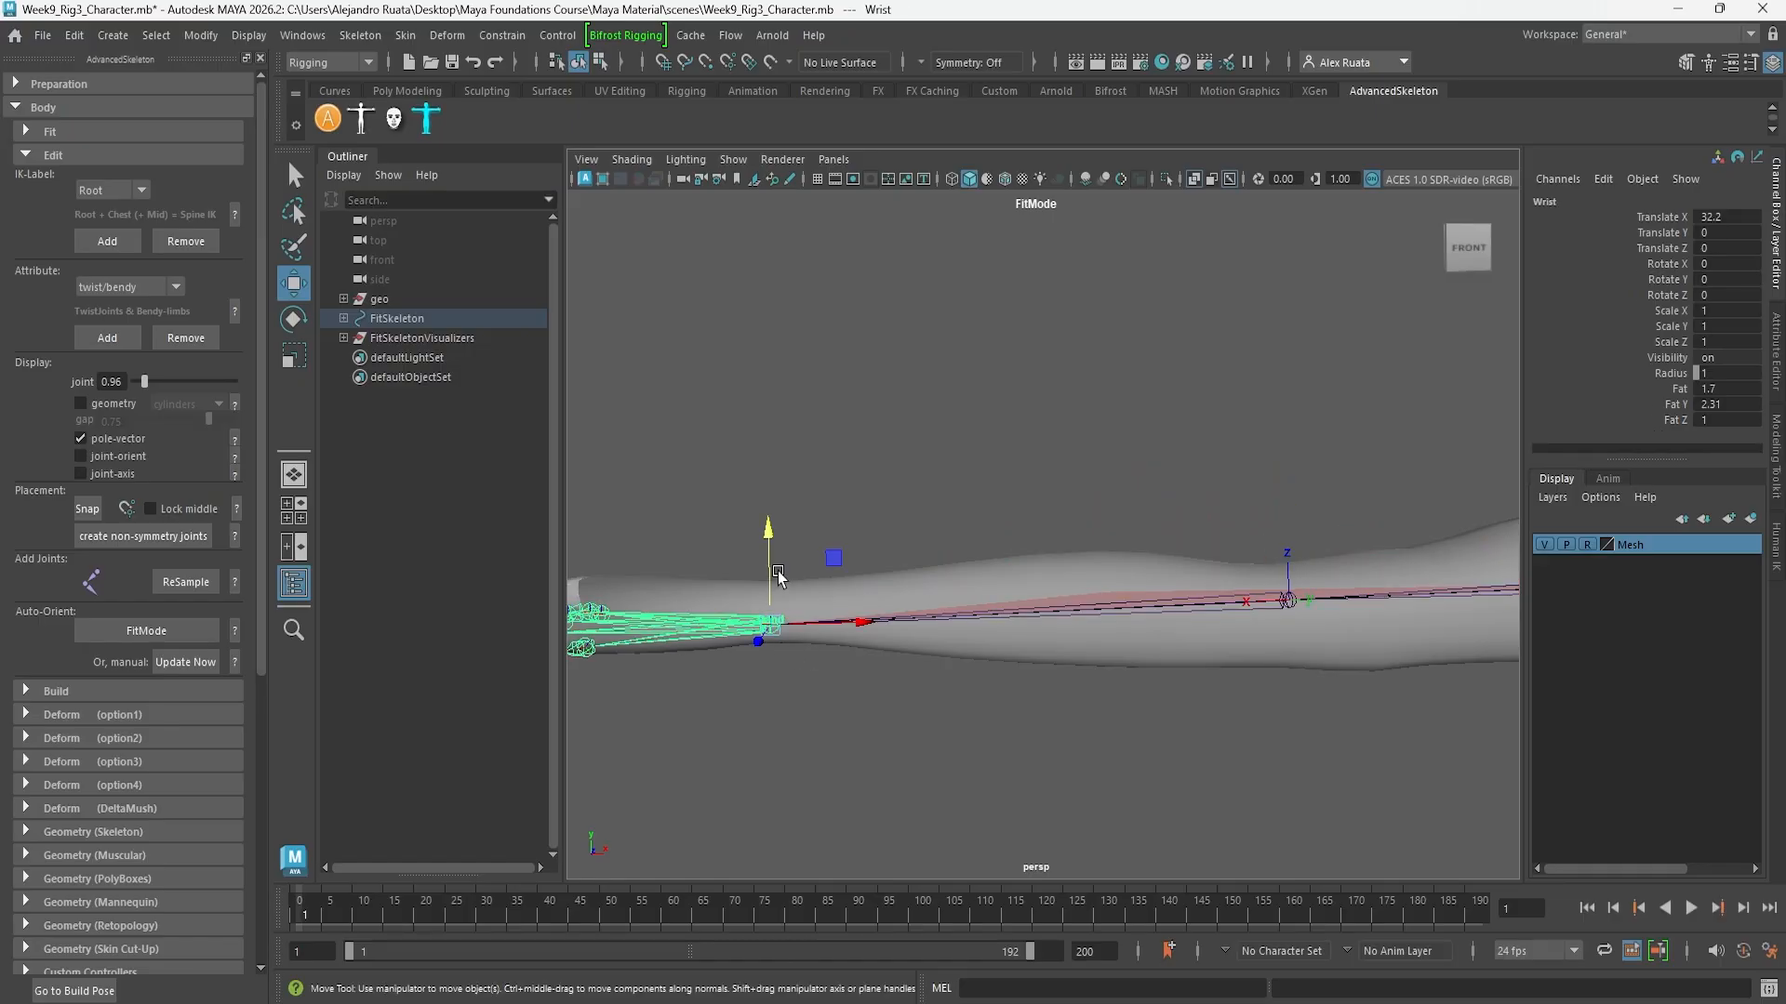
pyautogui.click(773, 547)
pyautogui.hotkey('ctrl', 'z')
pyautogui.moveTo(772, 547); pyautogui.dragTo(773, 533)
pyautogui.hotkey('ctrl', 'z')
pyautogui.hotkey('ctrl', 'z')
pyautogui.hotkey('ctrl', 'z')
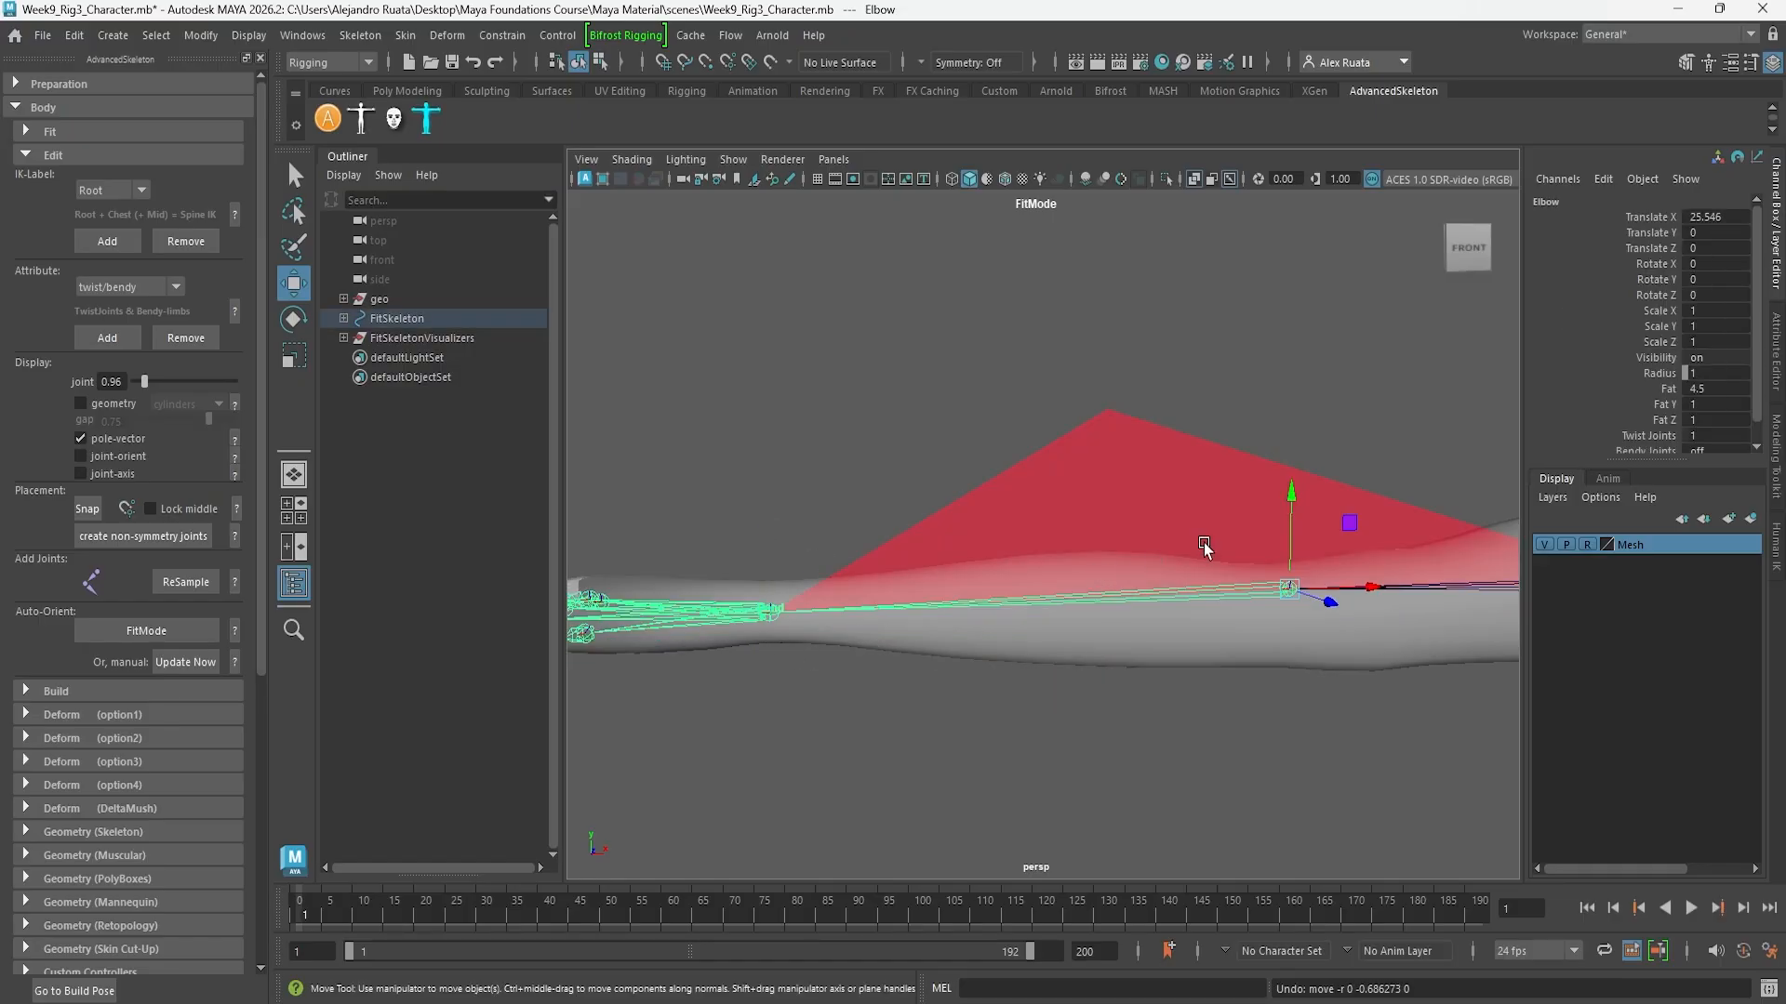
# Lower the Elbow joint slightly and readjust the Wrist joint's height to match
pyautogui.moveTo(1290, 503); pyautogui.dragTo(1290, 508)
pyautogui.click(774, 617)
pyautogui.moveTo(774, 569); pyautogui.dragTo(1100, 672)
pyautogui.moveTo(1057, 563); pyautogui.dragTo(1056, 562)
# Fine-tune the Elbow joint's position while checking the pole vector from the front and the hand end
pyautogui.keyDown('alt'); pyautogui.moveTo(1107, 605); pyautogui.dragTo(809, 596); pyautogui.keyUp('alt')
pyautogui.click(1385, 626)
pyautogui.moveTo(1388, 579); pyautogui.dragTo(1391, 579)
pyautogui.keyDown('alt'); pyautogui.moveTo(1139, 625); pyautogui.dragTo(1379, 638); pyautogui.keyUp('alt')
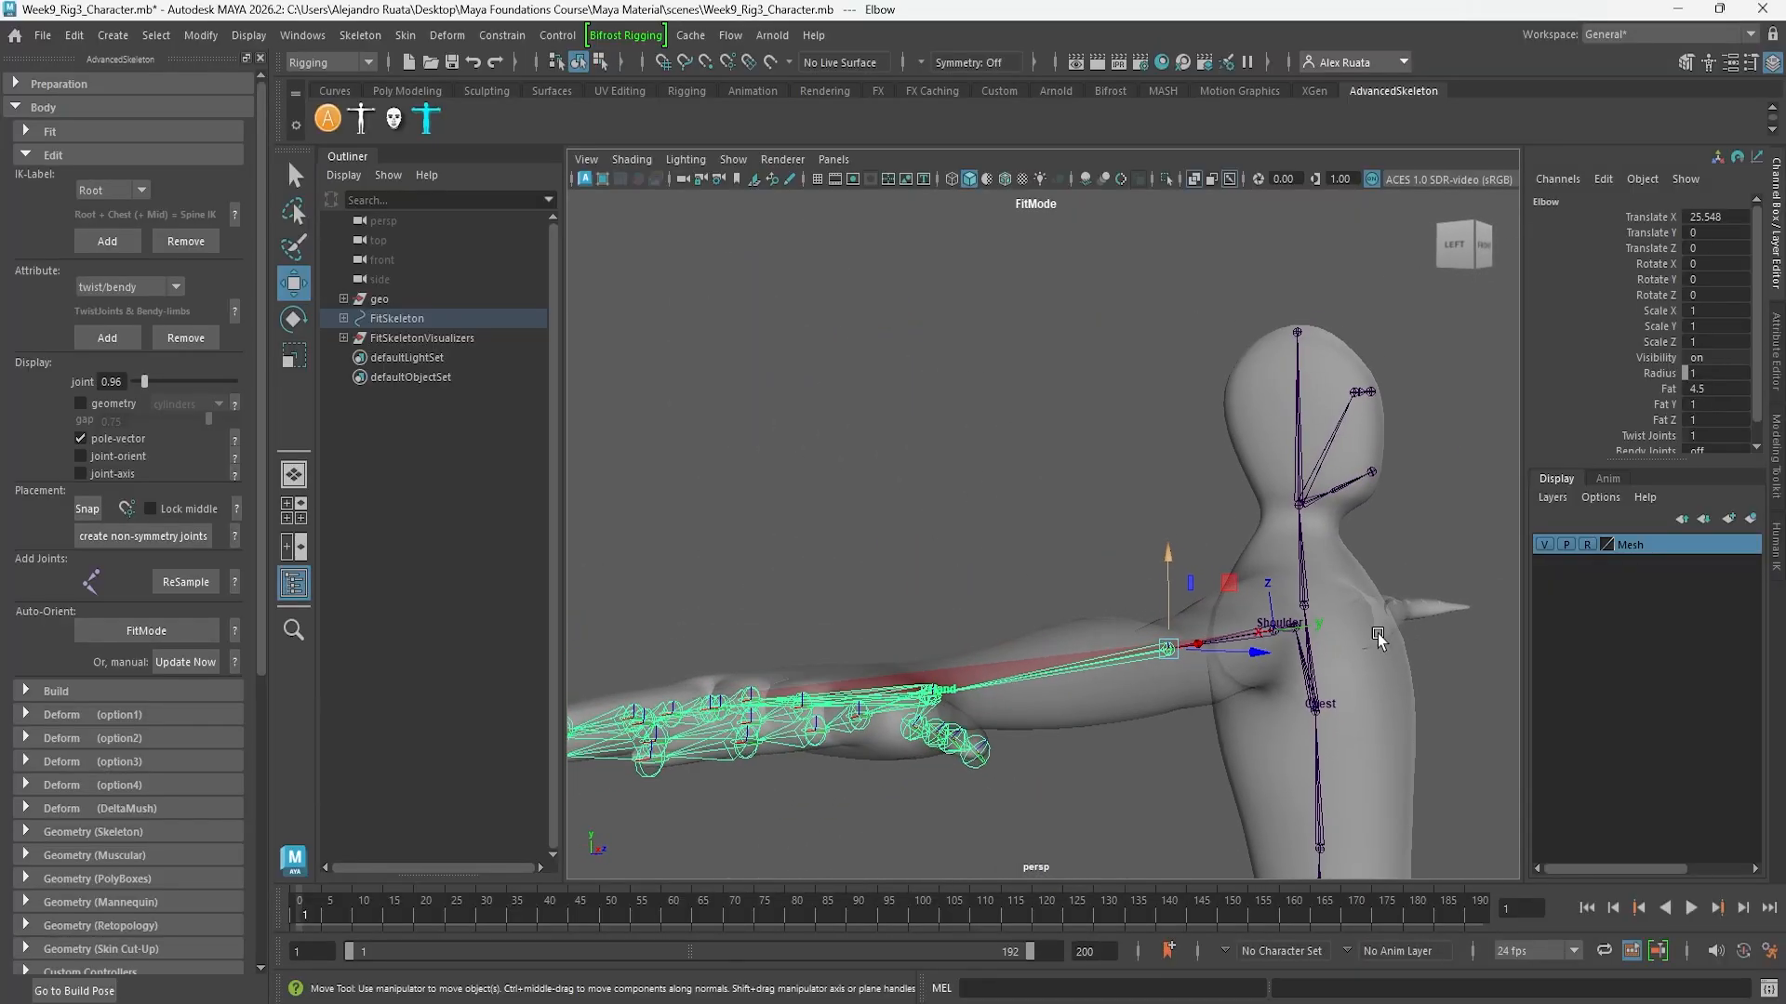
pyautogui.moveTo(1169, 565); pyautogui.dragTo(1170, 562)
# Select the thumb and finger base joints together and raise them slightly to fit the hand
pyautogui.keyDown('alt'); pyautogui.moveTo(1107, 605); pyautogui.dragTo(1040, 626); pyautogui.keyUp('alt')
pyautogui.keyDown('alt'); pyautogui.moveTo(1040, 626); pyautogui.dragTo(1156, 625, button='middle'); pyautogui.keyUp('alt')
pyautogui.moveTo(1156, 625)
pyautogui.keyDown('alt'); pyautogui.mouseDown()
pyautogui.moveTo(1072, 661)
pyautogui.moveTo(1279, 605)
pyautogui.moveTo(1150, 631)
pyautogui.mouseUp(); pyautogui.keyUp('alt')
pyautogui.click(1085, 679)
pyautogui.scroll(4, 1090, 686)
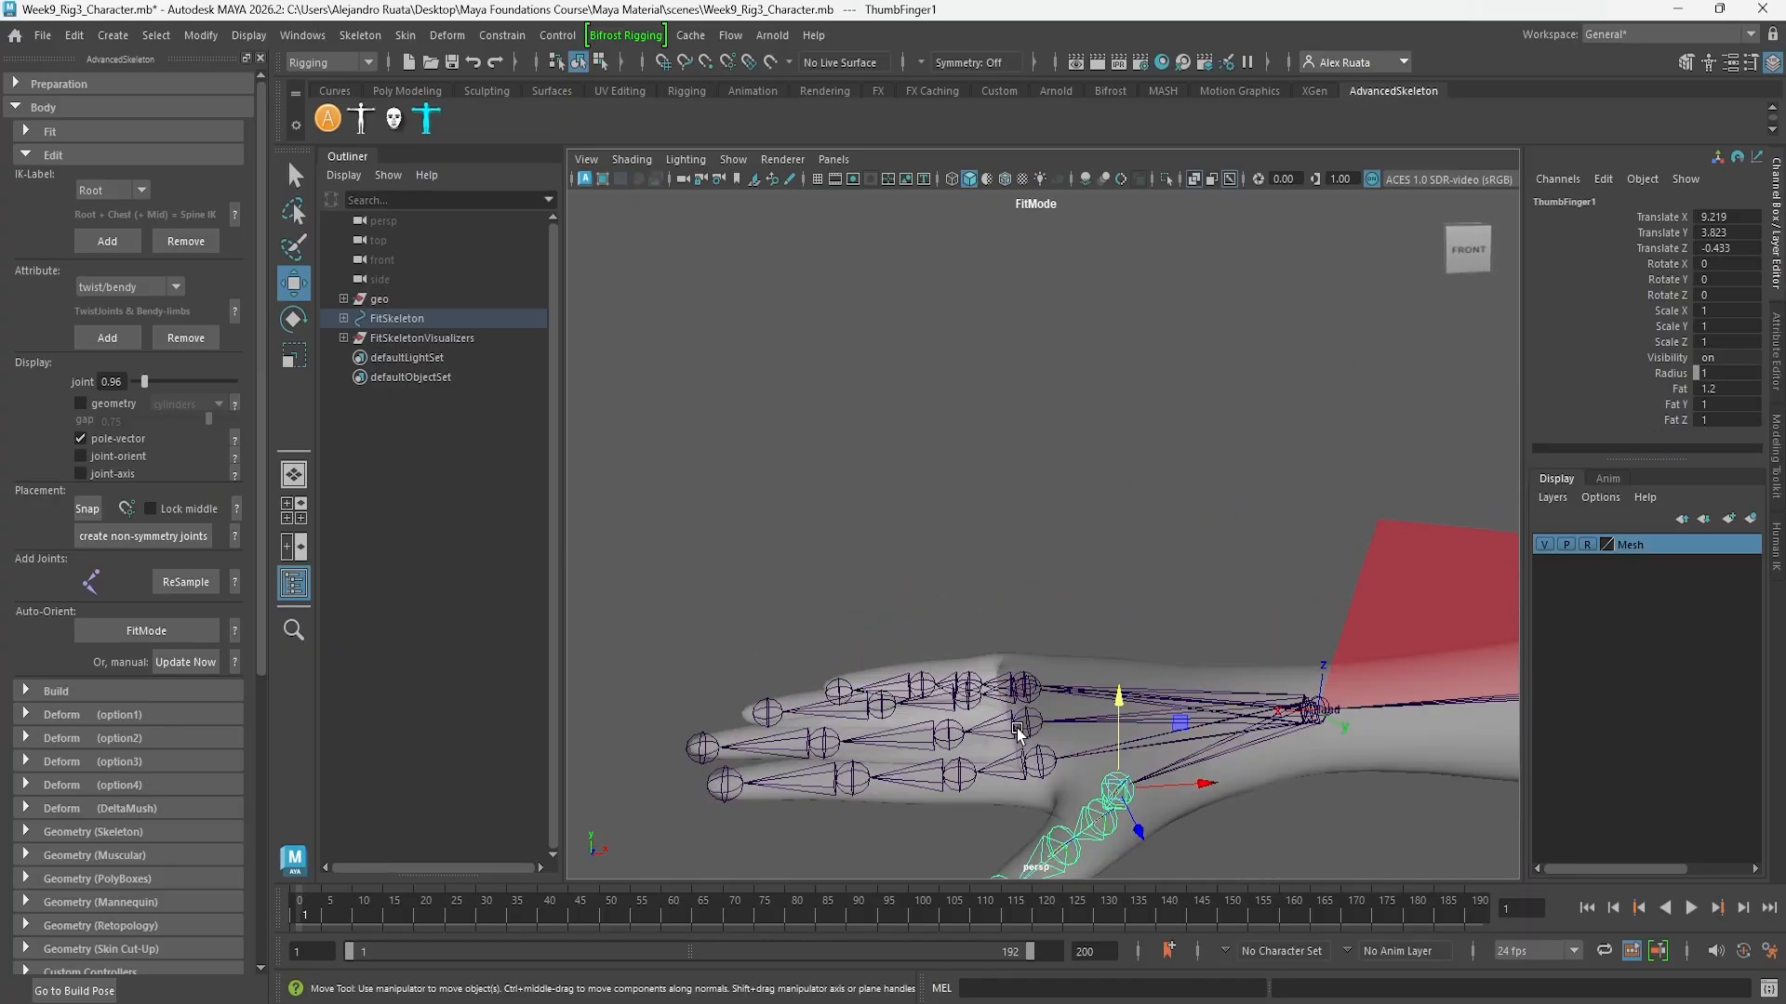
pyautogui.keyDown('shift'); pyautogui.click(1053, 766); pyautogui.keyUp('shift')
pyautogui.keyDown('shift'); pyautogui.click(1031, 724); pyautogui.keyUp('shift')
pyautogui.keyDown('alt'); pyautogui.moveTo(1030, 723); pyautogui.dragTo(1072, 770); pyautogui.keyUp('alt')
pyautogui.keyDown('shift'); pyautogui.click(1054, 694); pyautogui.keyUp('shift')
pyautogui.keyDown('shift'); pyautogui.click(1036, 674); pyautogui.keyUp('shift')
pyautogui.keyDown('alt'); pyautogui.moveTo(1035, 673); pyautogui.dragTo(1029, 594); pyautogui.keyUp('alt')
pyautogui.keyDown('alt'); pyautogui.moveTo(1000, 620); pyautogui.dragTo(979, 673); pyautogui.keyUp('alt')
pyautogui.click(1072, 645)
pyautogui.click(1043, 688)
pyautogui.moveTo(1028, 591); pyautogui.dragTo(1032, 581)
# Lower the MiddleFinger1 joint slightly to align the middle finger chain with the mesh
pyautogui.keyDown('alt'); pyautogui.moveTo(1098, 634); pyautogui.dragTo(1039, 588); pyautogui.keyUp('alt')
pyautogui.click(1039, 678)
pyautogui.keyDown('alt'); pyautogui.moveTo(1035, 604); pyautogui.dragTo(1178, 590); pyautogui.keyUp('alt')
pyautogui.click(1099, 661)
pyautogui.keyDown('alt'); pyautogui.moveTo(1099, 656); pyautogui.dragTo(988, 633); pyautogui.keyUp('alt')
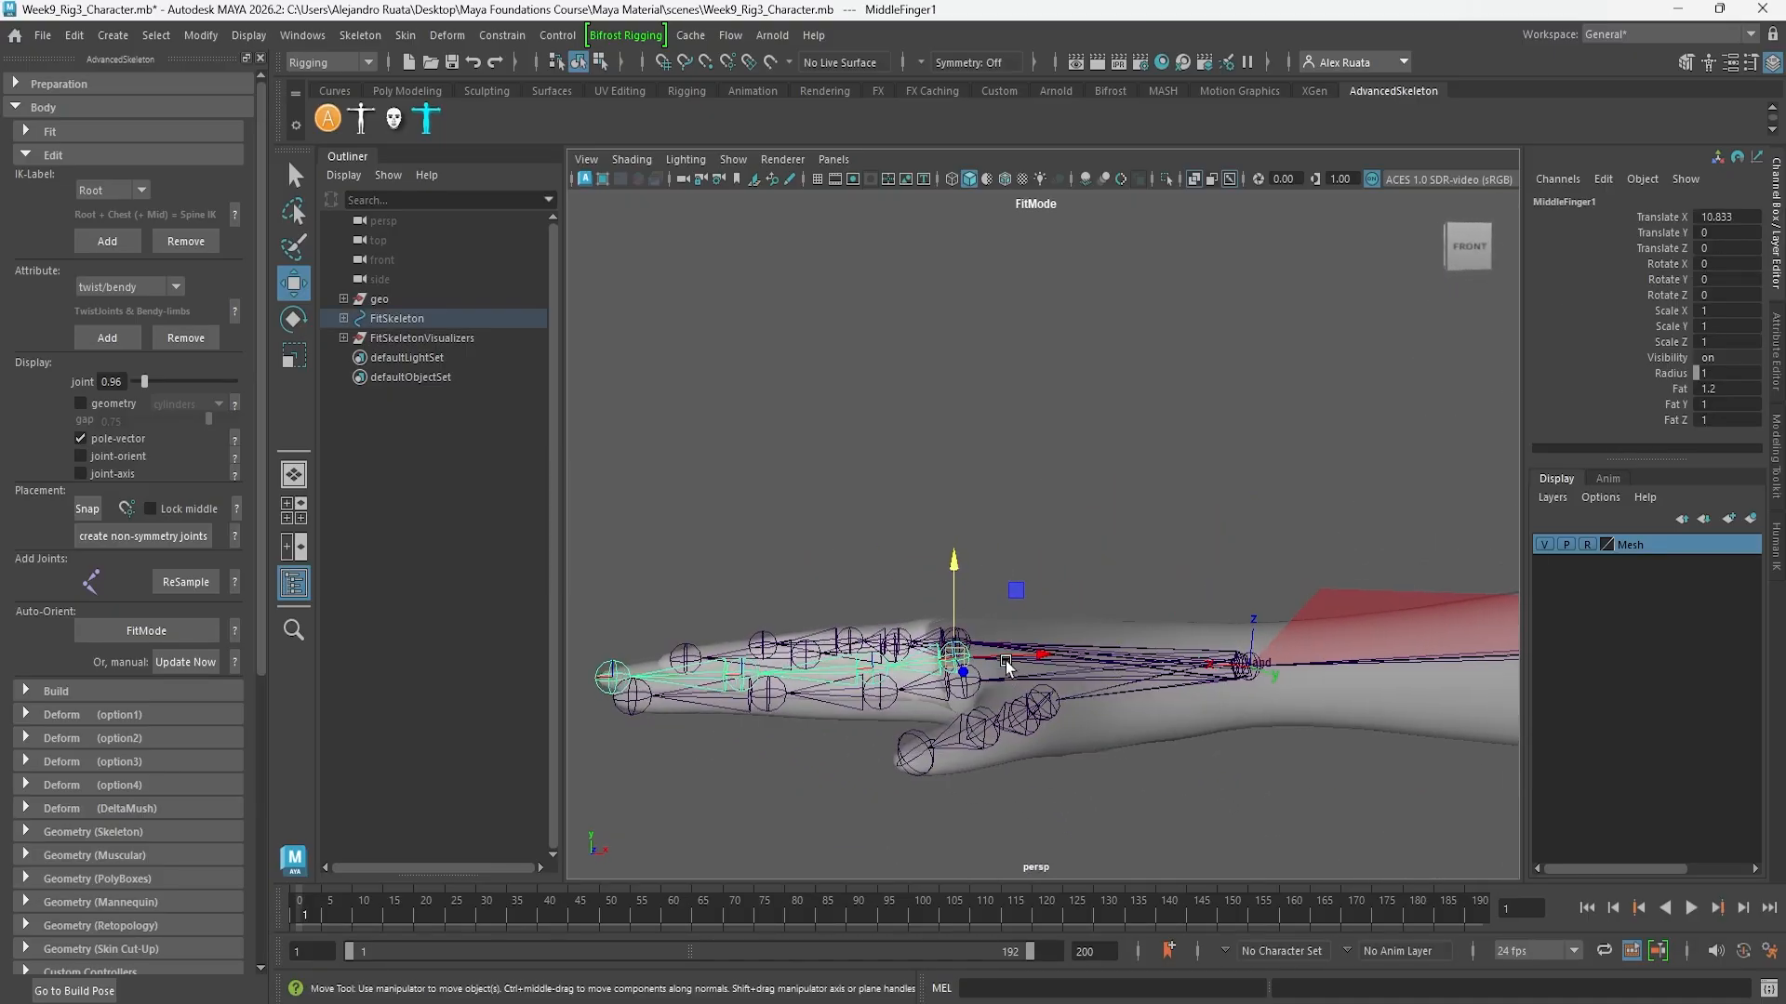
pyautogui.moveTo(955, 569); pyautogui.dragTo(956, 578)
pyautogui.keyDown('alt'); pyautogui.moveTo(972, 635); pyautogui.dragTo(883, 642); pyautogui.keyUp('alt')
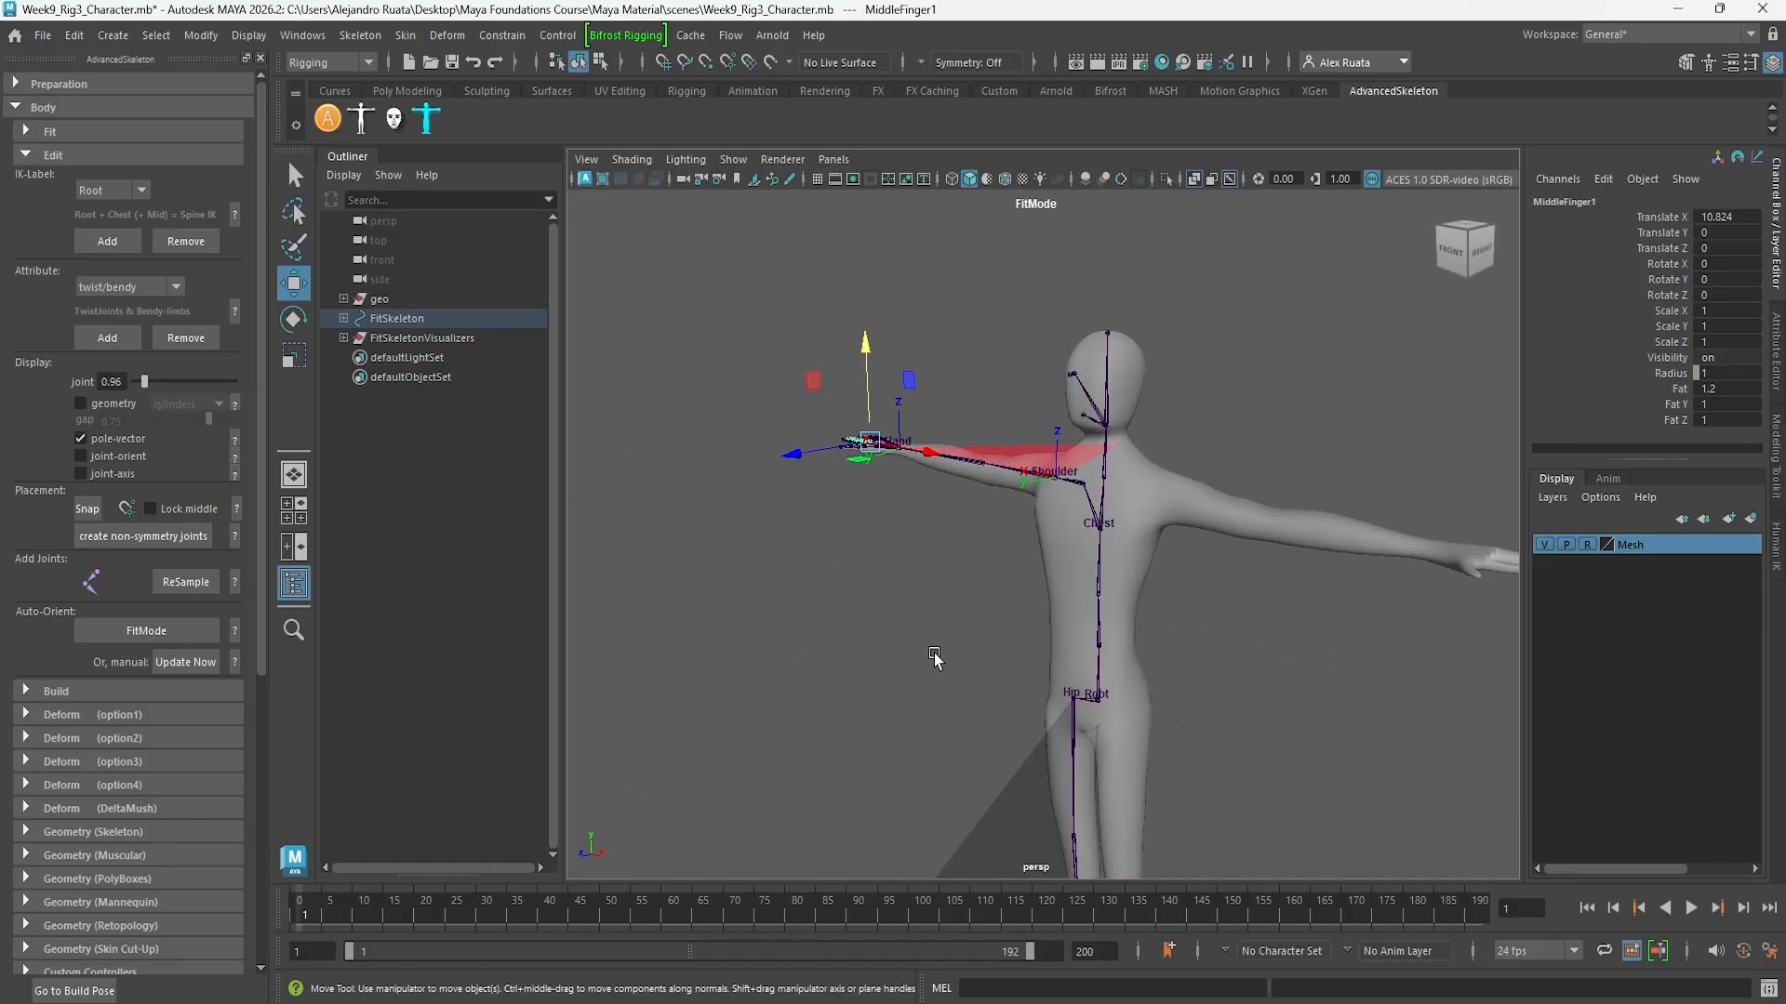
# Turn off the pole-vector display and build the AdvancedSkeleton rig from the fitted skeleton
pyautogui.click(88, 443)
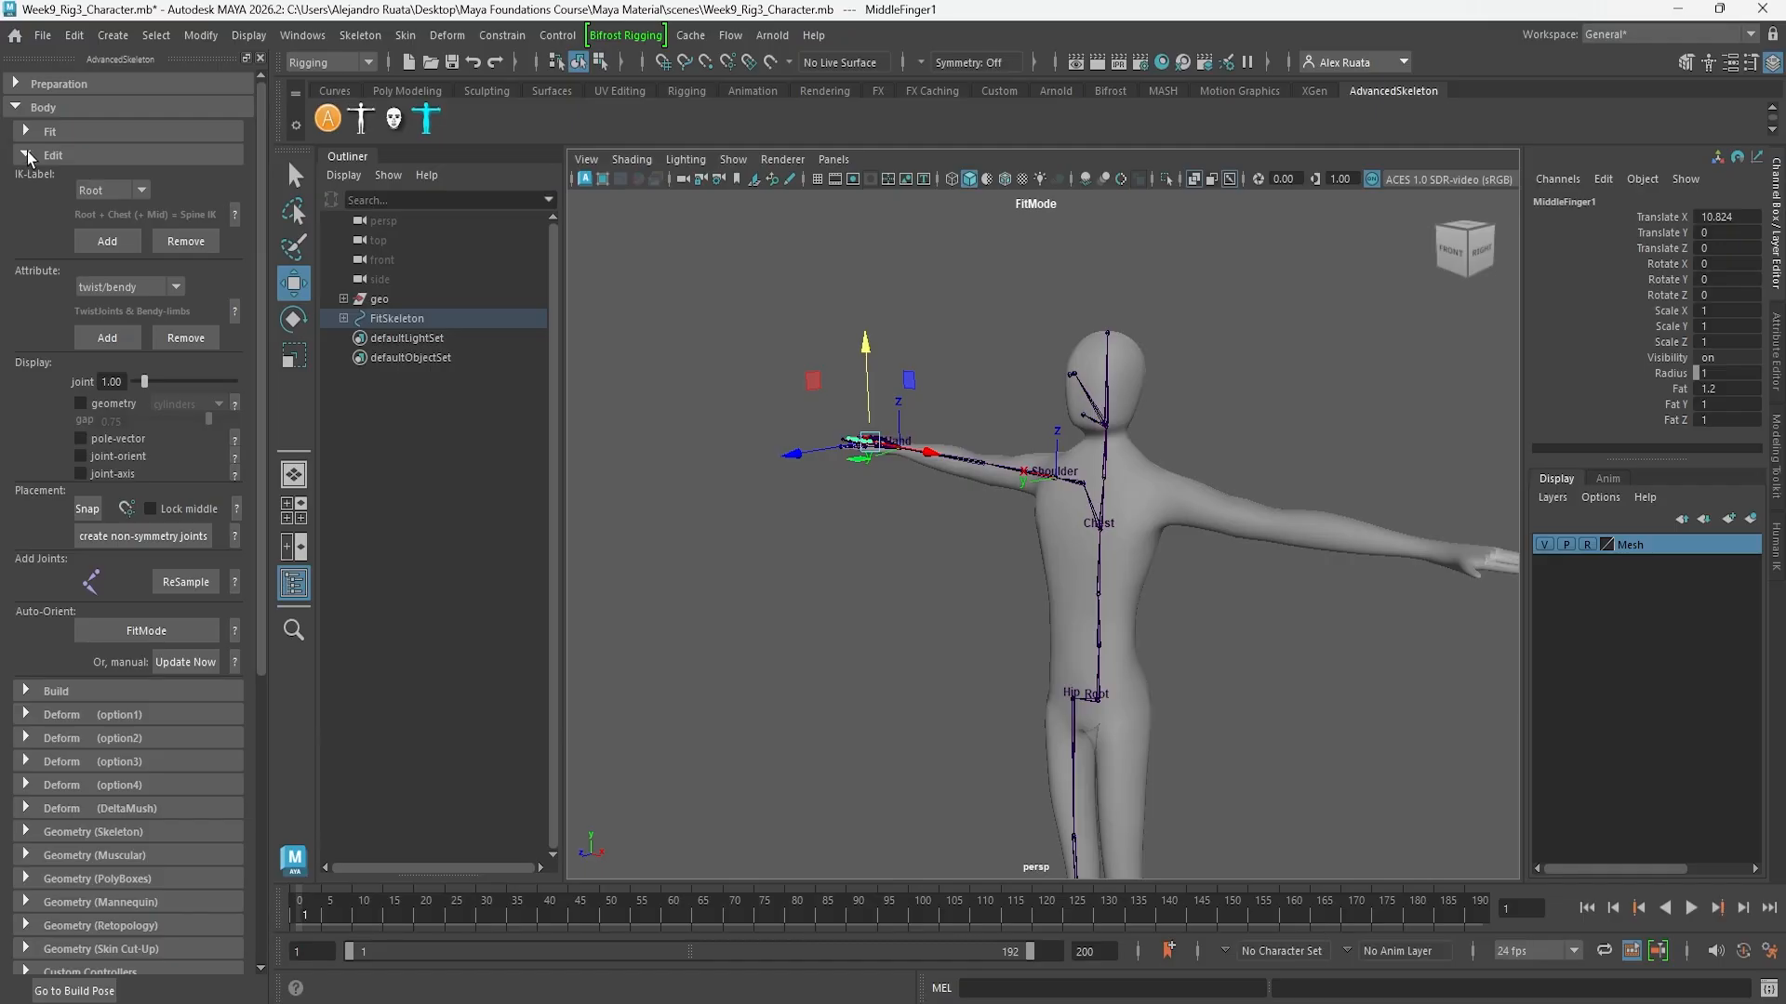
pyautogui.click(27, 155)
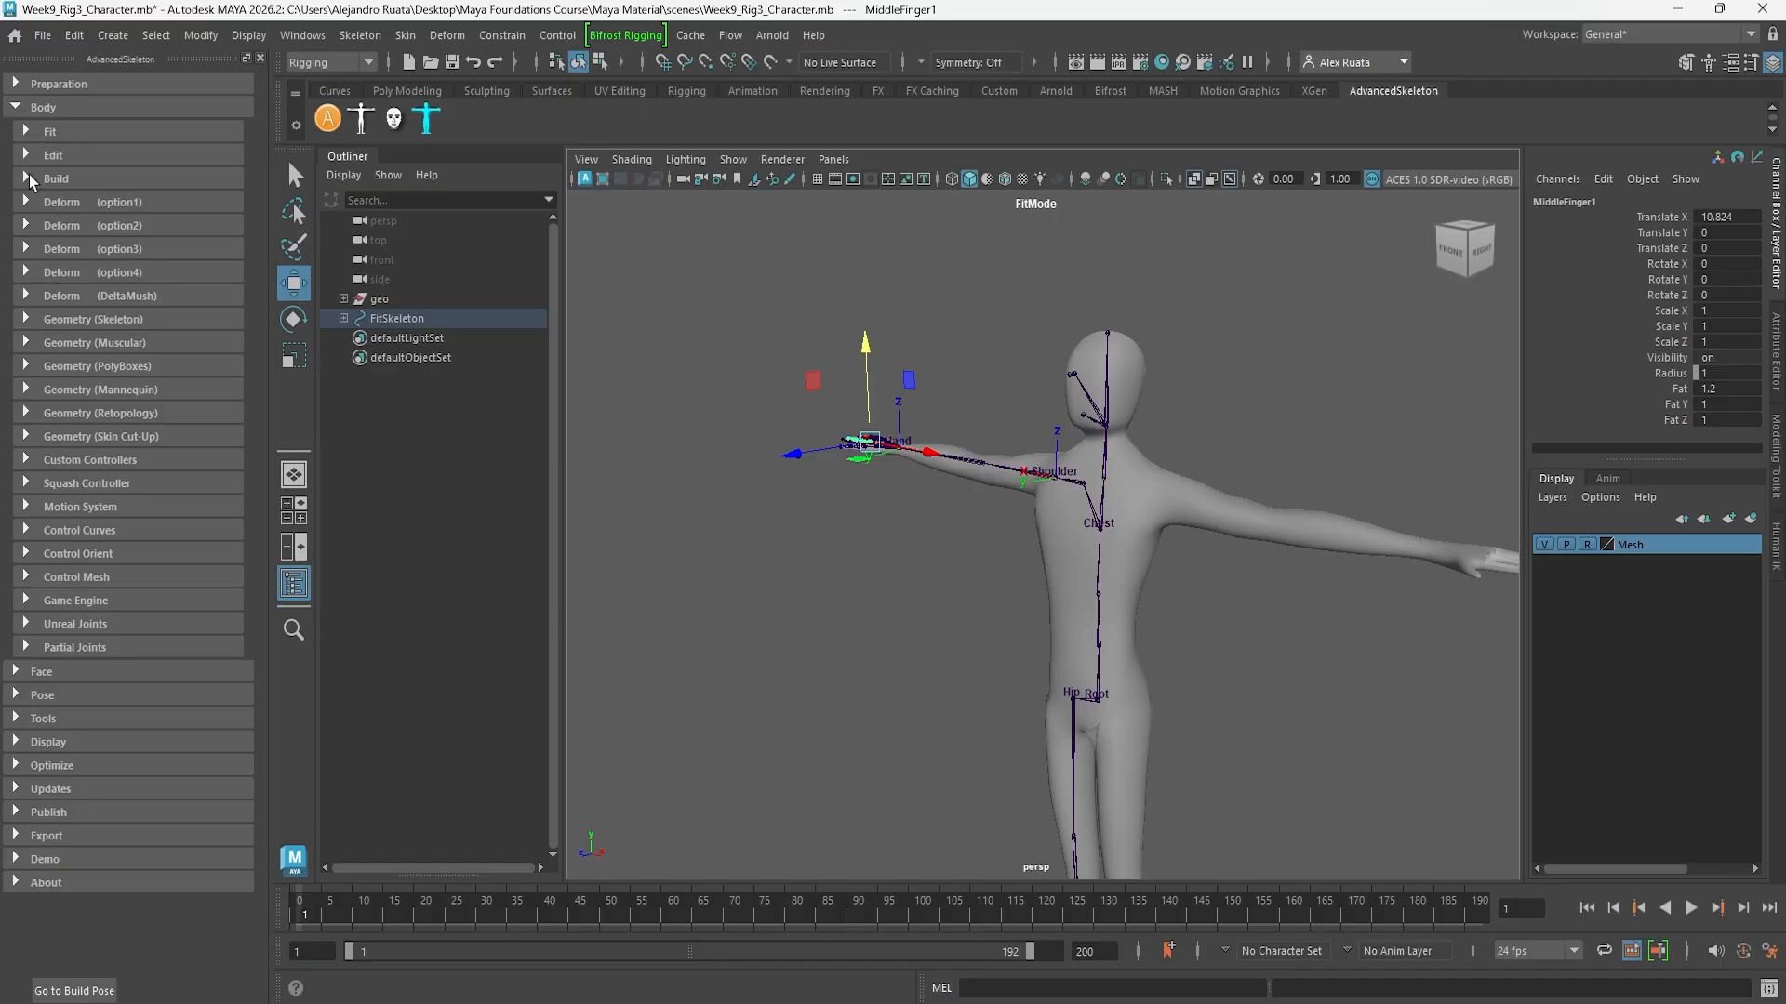
pyautogui.click(28, 177)
pyautogui.click(789, 545)
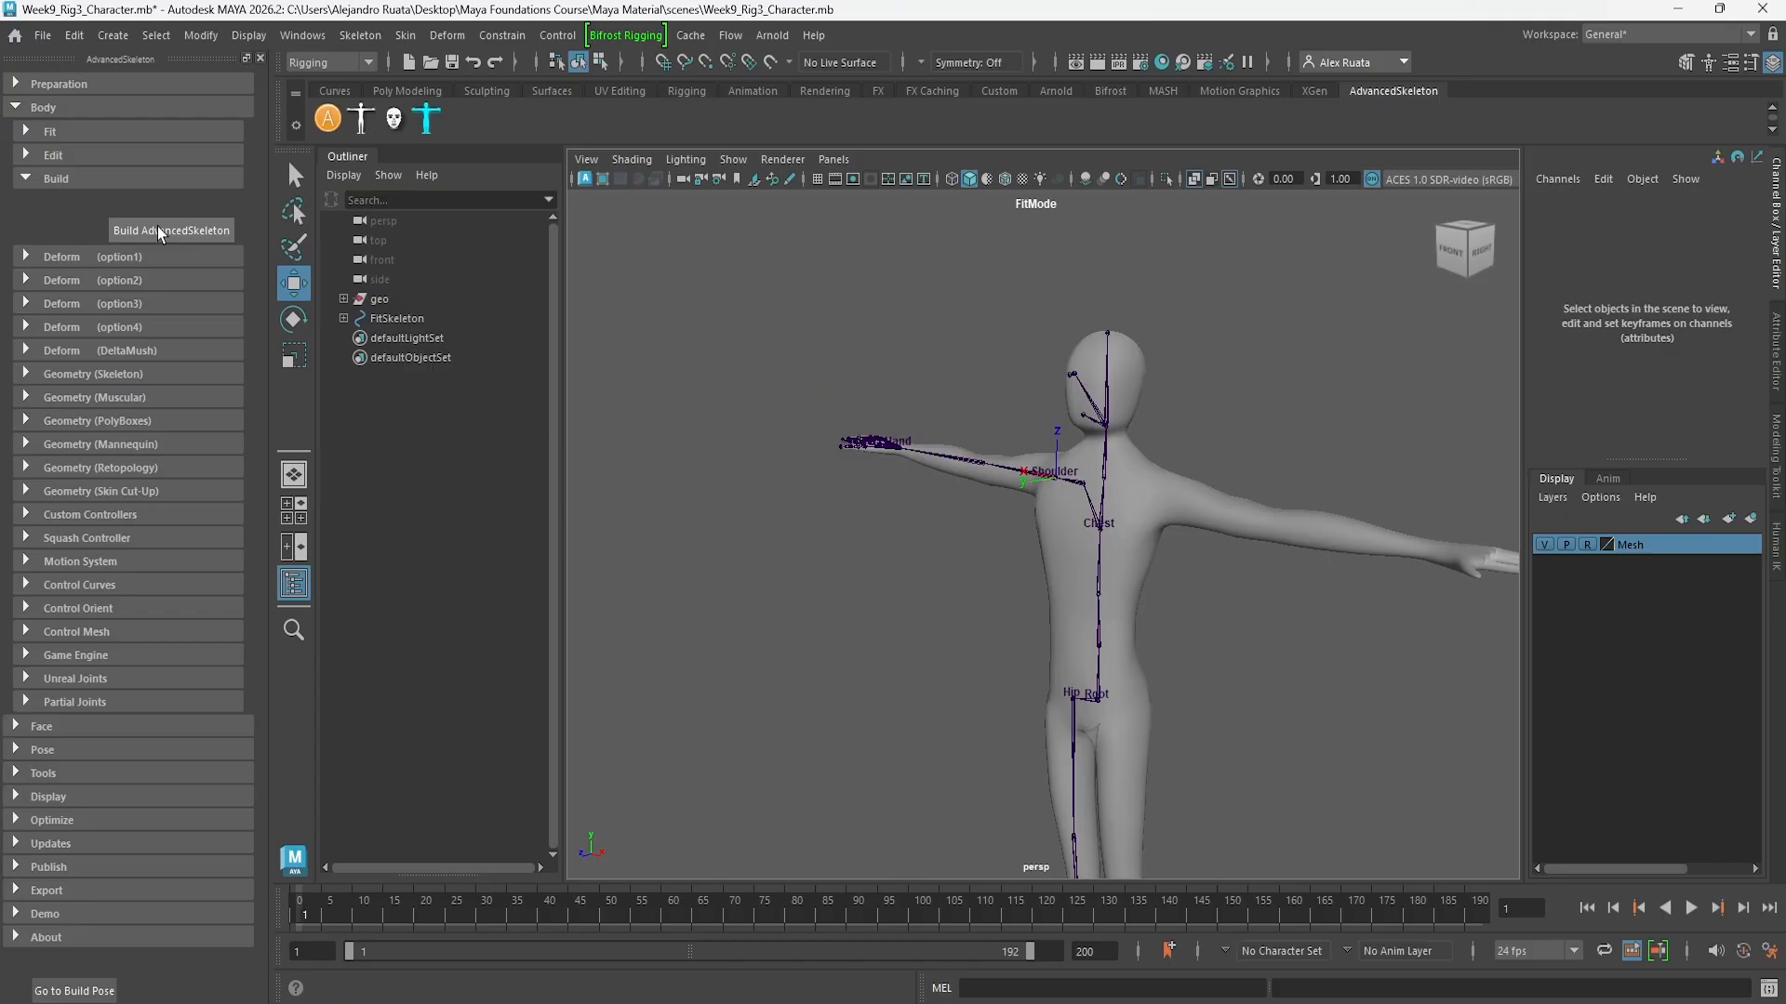
pyautogui.press('q')
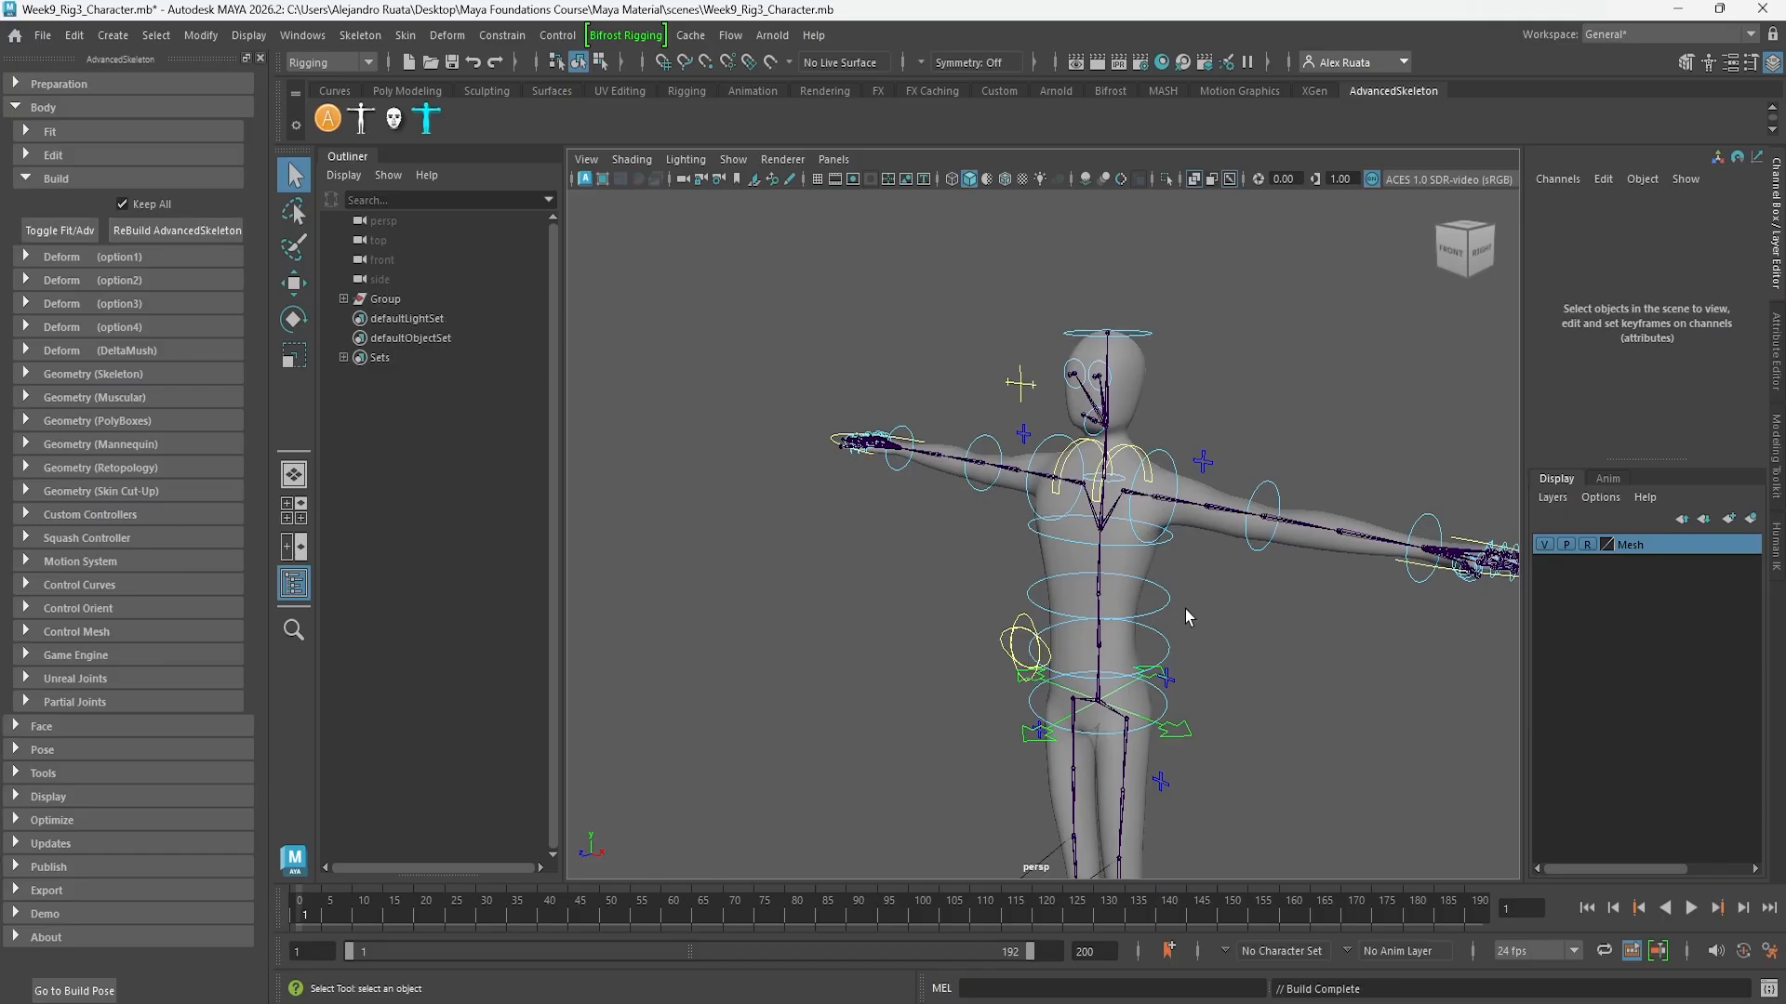
# Try rotating the left shoulder FK control to check whether the mesh follows, and undo the rotation
pyautogui.moveTo(1185, 611)
pyautogui.keyDown('alt'); pyautogui.mouseDown()
pyautogui.moveTo(1220, 622)
pyautogui.moveTo(1193, 619)
pyautogui.mouseUp(); pyautogui.keyUp('alt')
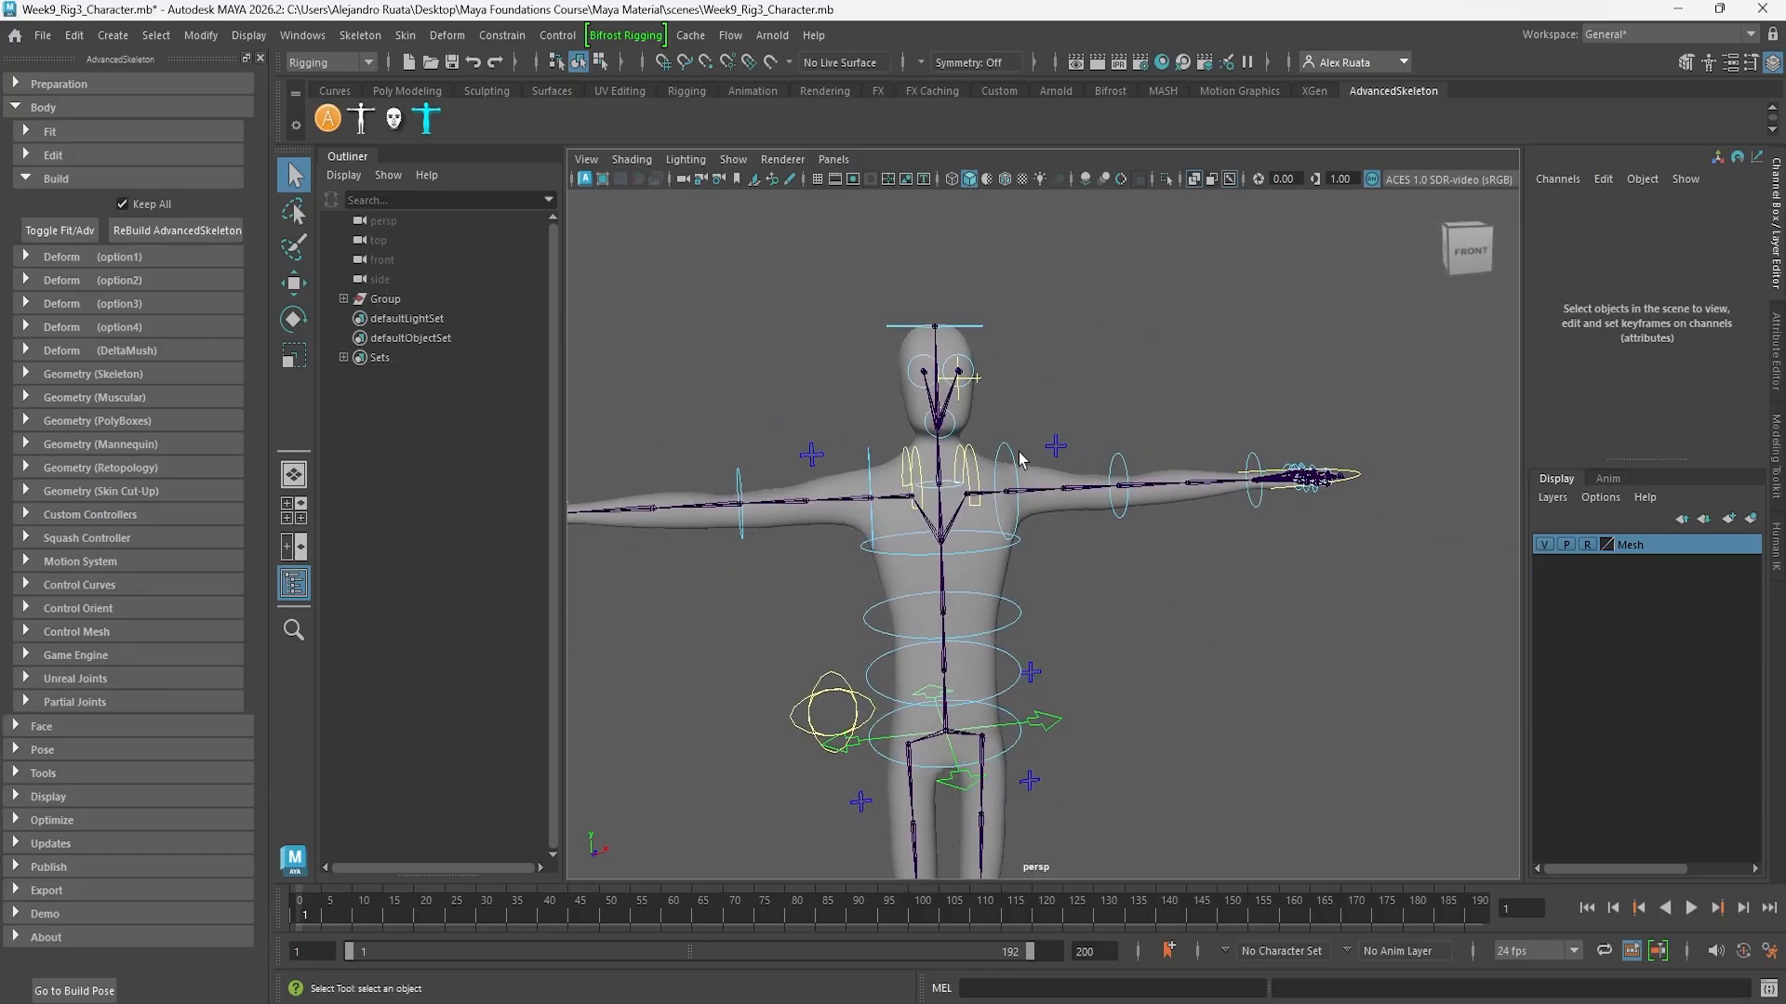
pyautogui.click(1015, 455)
pyautogui.keyDown('alt'); pyautogui.moveTo(1017, 460); pyautogui.dragTo(1028, 501, button='middle'); pyautogui.keyUp('alt')
pyautogui.press('e')
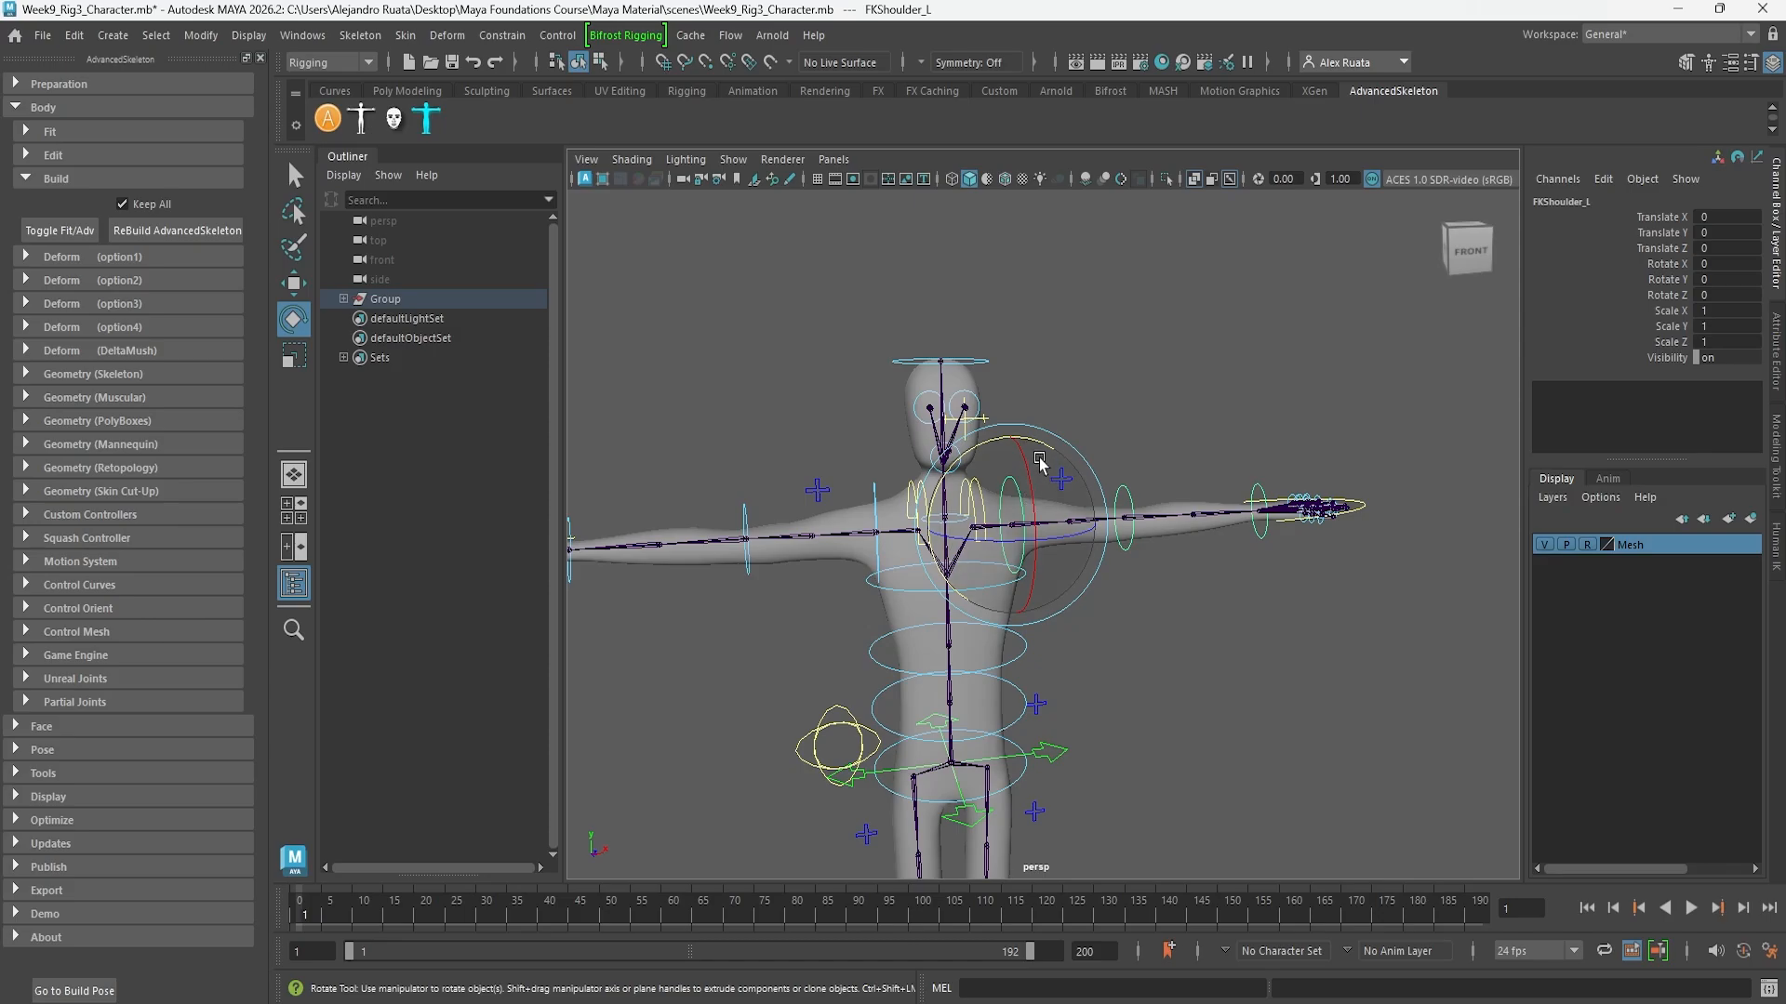
pyautogui.moveTo(1044, 469); pyautogui.dragTo(939, 414)
pyautogui.hotkey('ctrl', 'z')
pyautogui.keyDown('alt'); pyautogui.moveTo(1057, 503); pyautogui.dragTo(1076, 574); pyautogui.keyUp('alt')
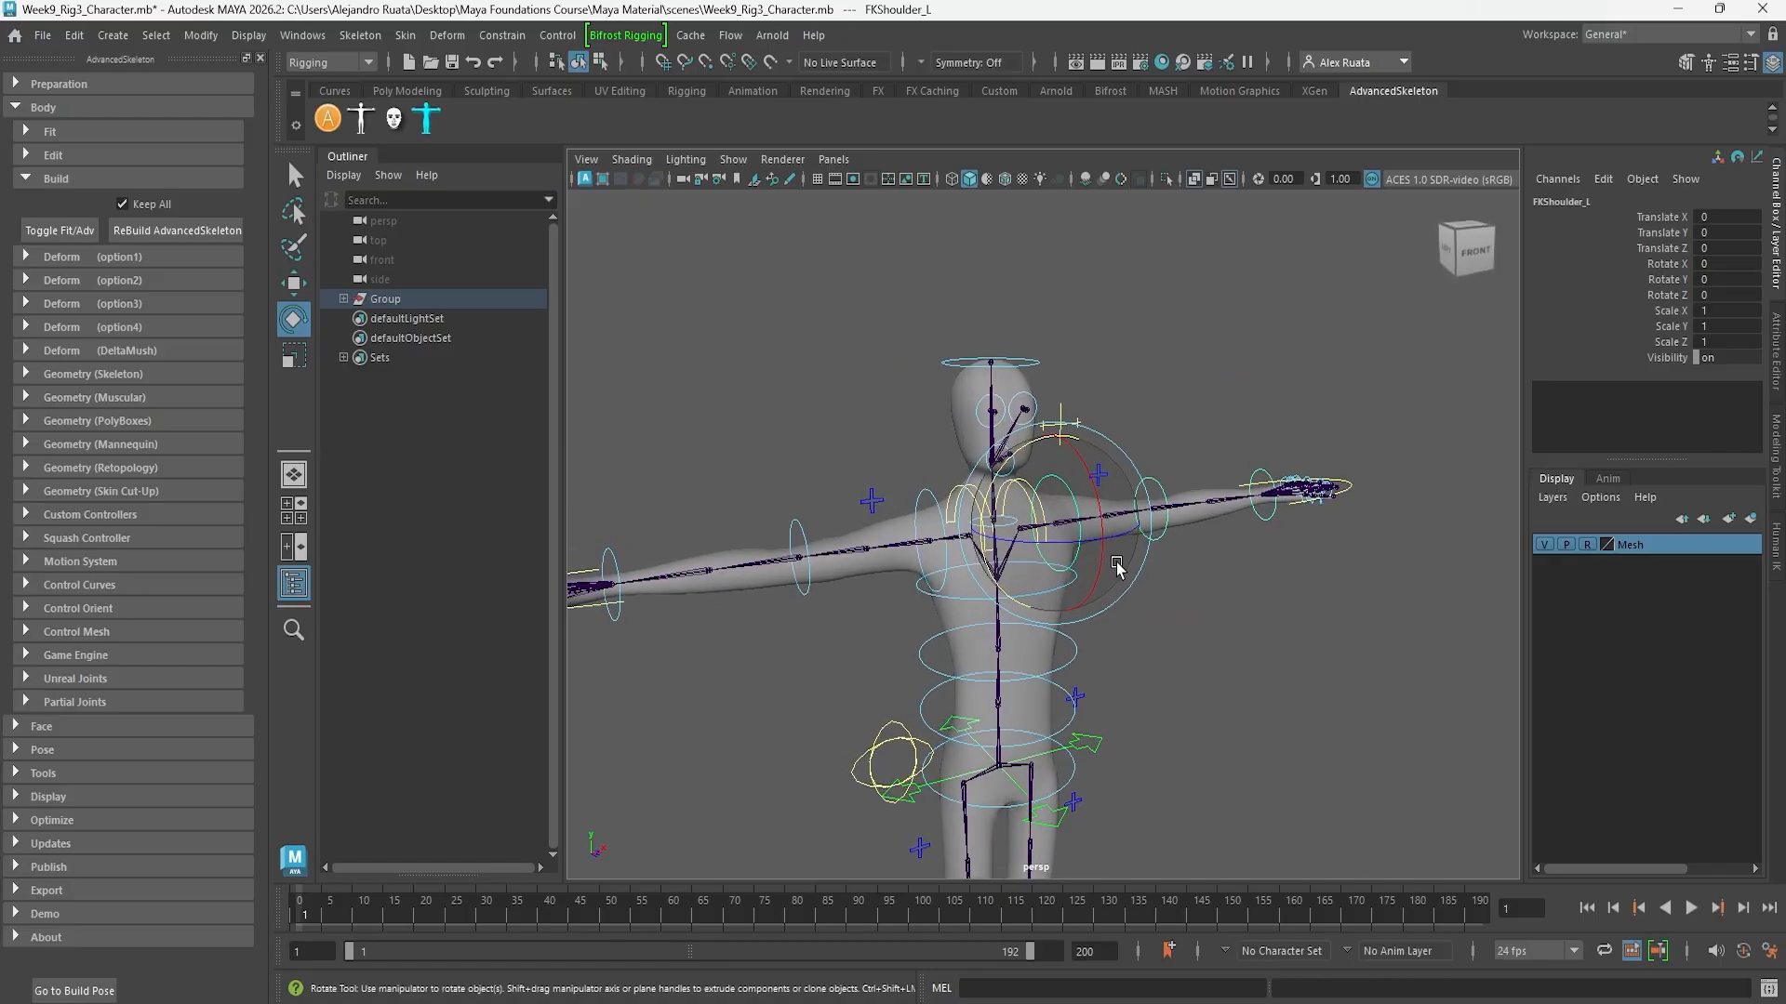
# Turn off reference mode on the Mesh display layer so the character can be selected, and clear the selection
pyautogui.press('w')
pyautogui.keyDown('alt'); pyautogui.moveTo(1201, 533); pyautogui.dragTo(1097, 586); pyautogui.keyUp('alt')
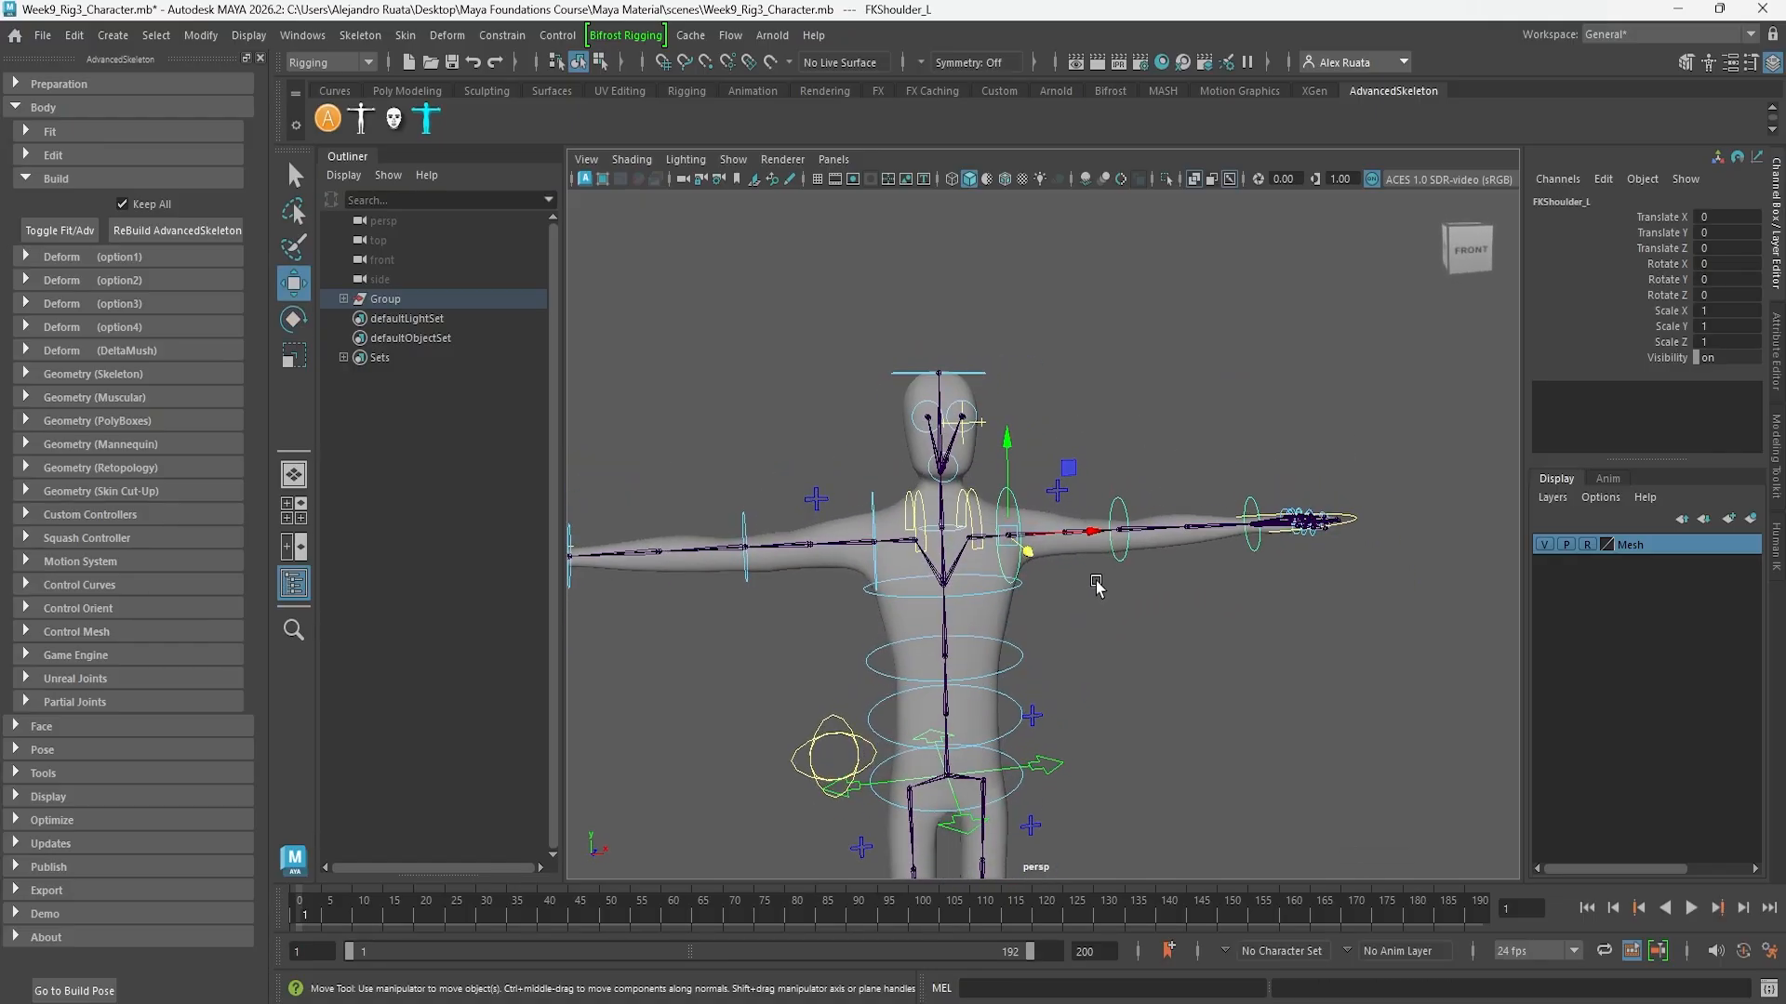
pyautogui.rightClick(1625, 551)
pyautogui.click(1565, 588)
pyautogui.click(1100, 424)
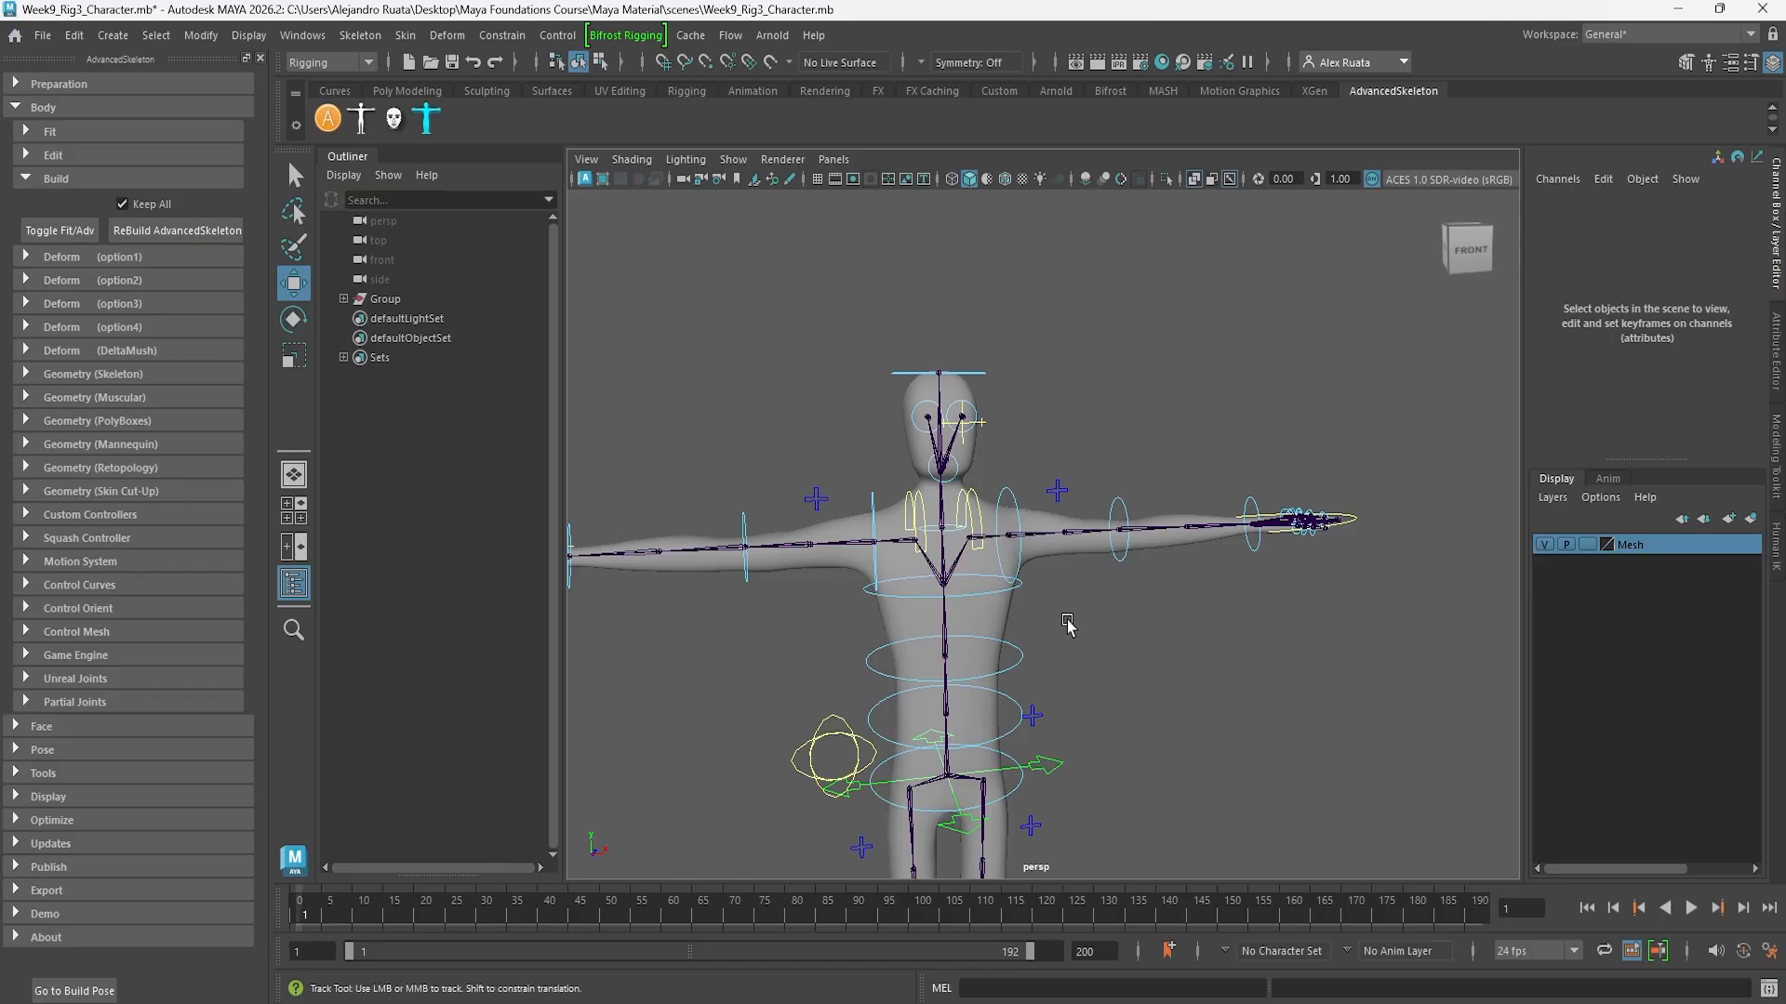
pyautogui.keyDown('alt'); pyautogui.moveTo(1068, 625); pyautogui.dragTo(1167, 560, button='middle'); pyautogui.keyUp('alt')
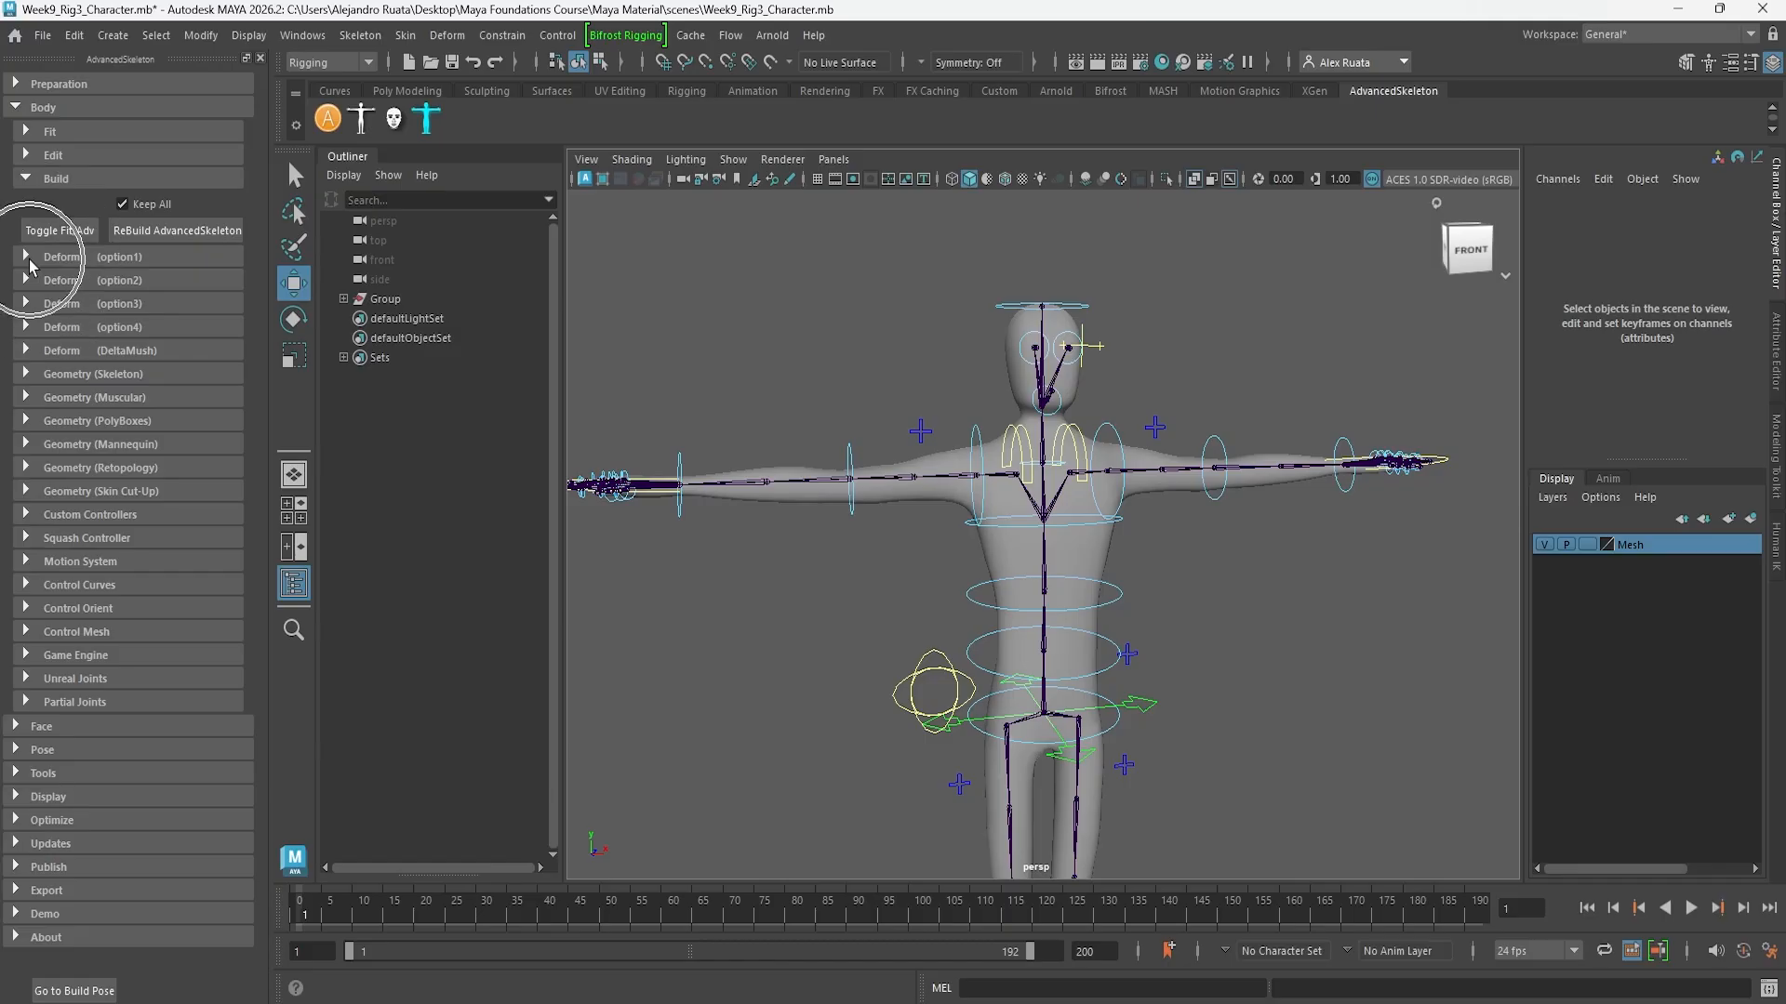
# Select all deform joints through Deform (option1) and add the character mesh to the selection
pyautogui.click(30, 259)
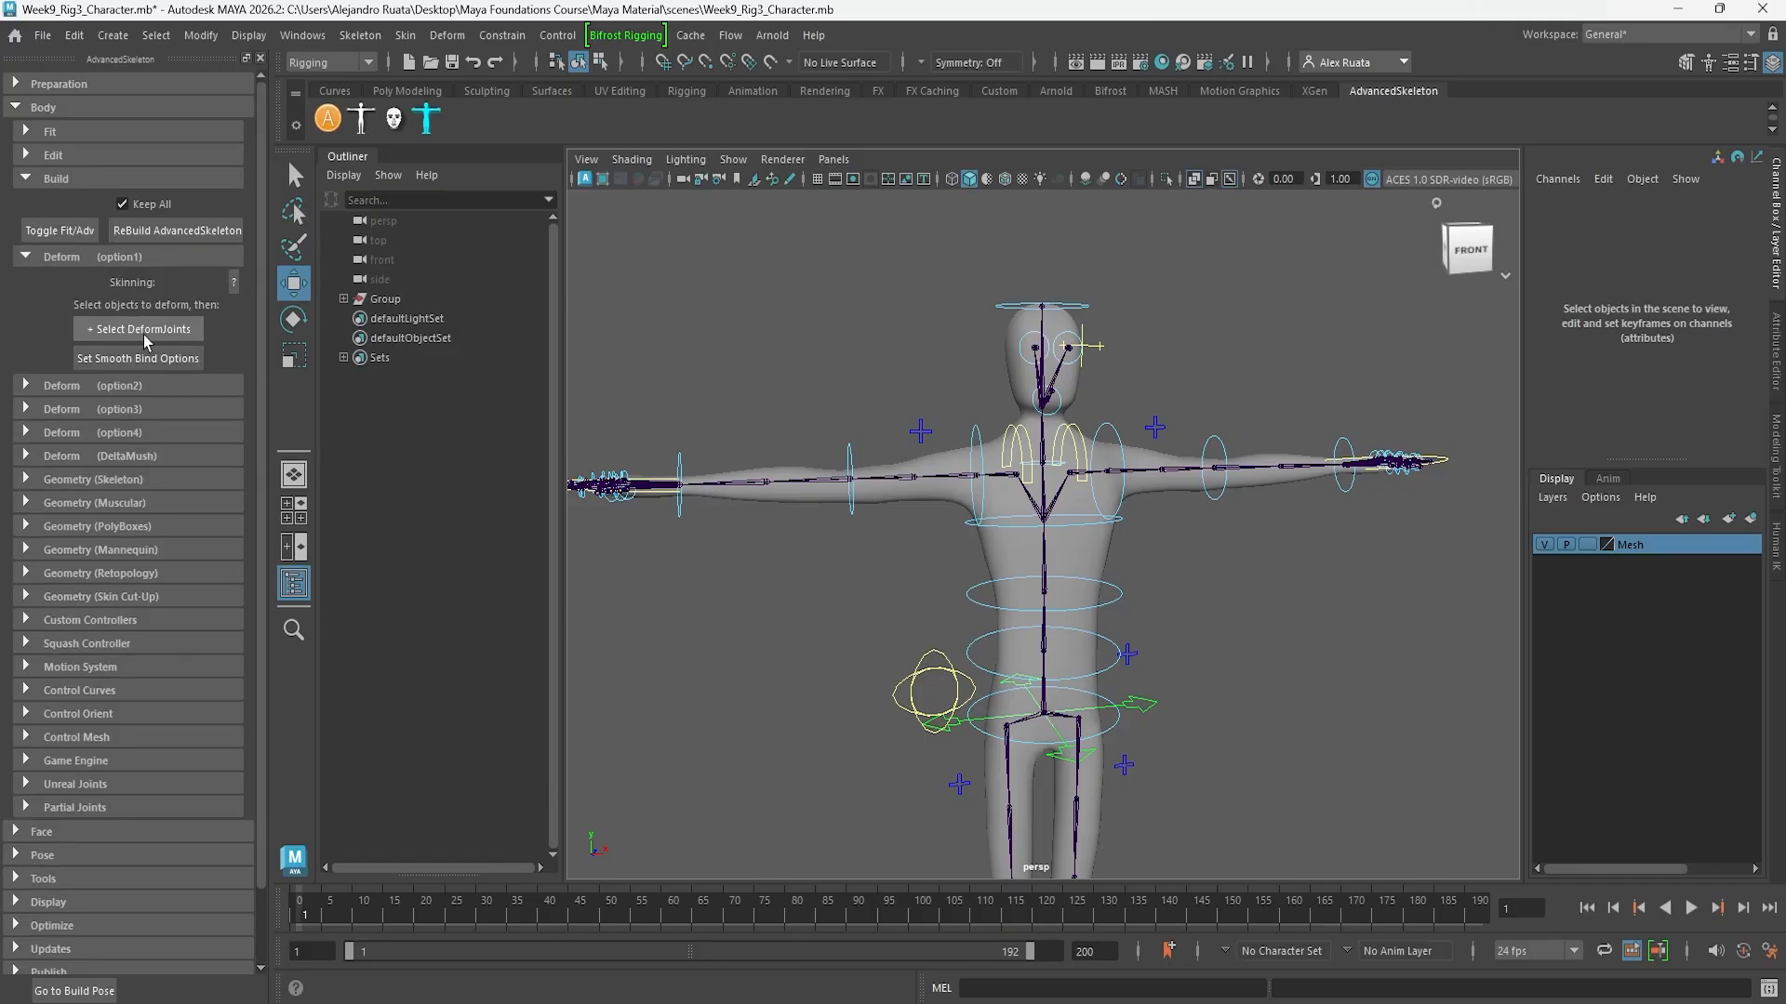
pyautogui.click(143, 329)
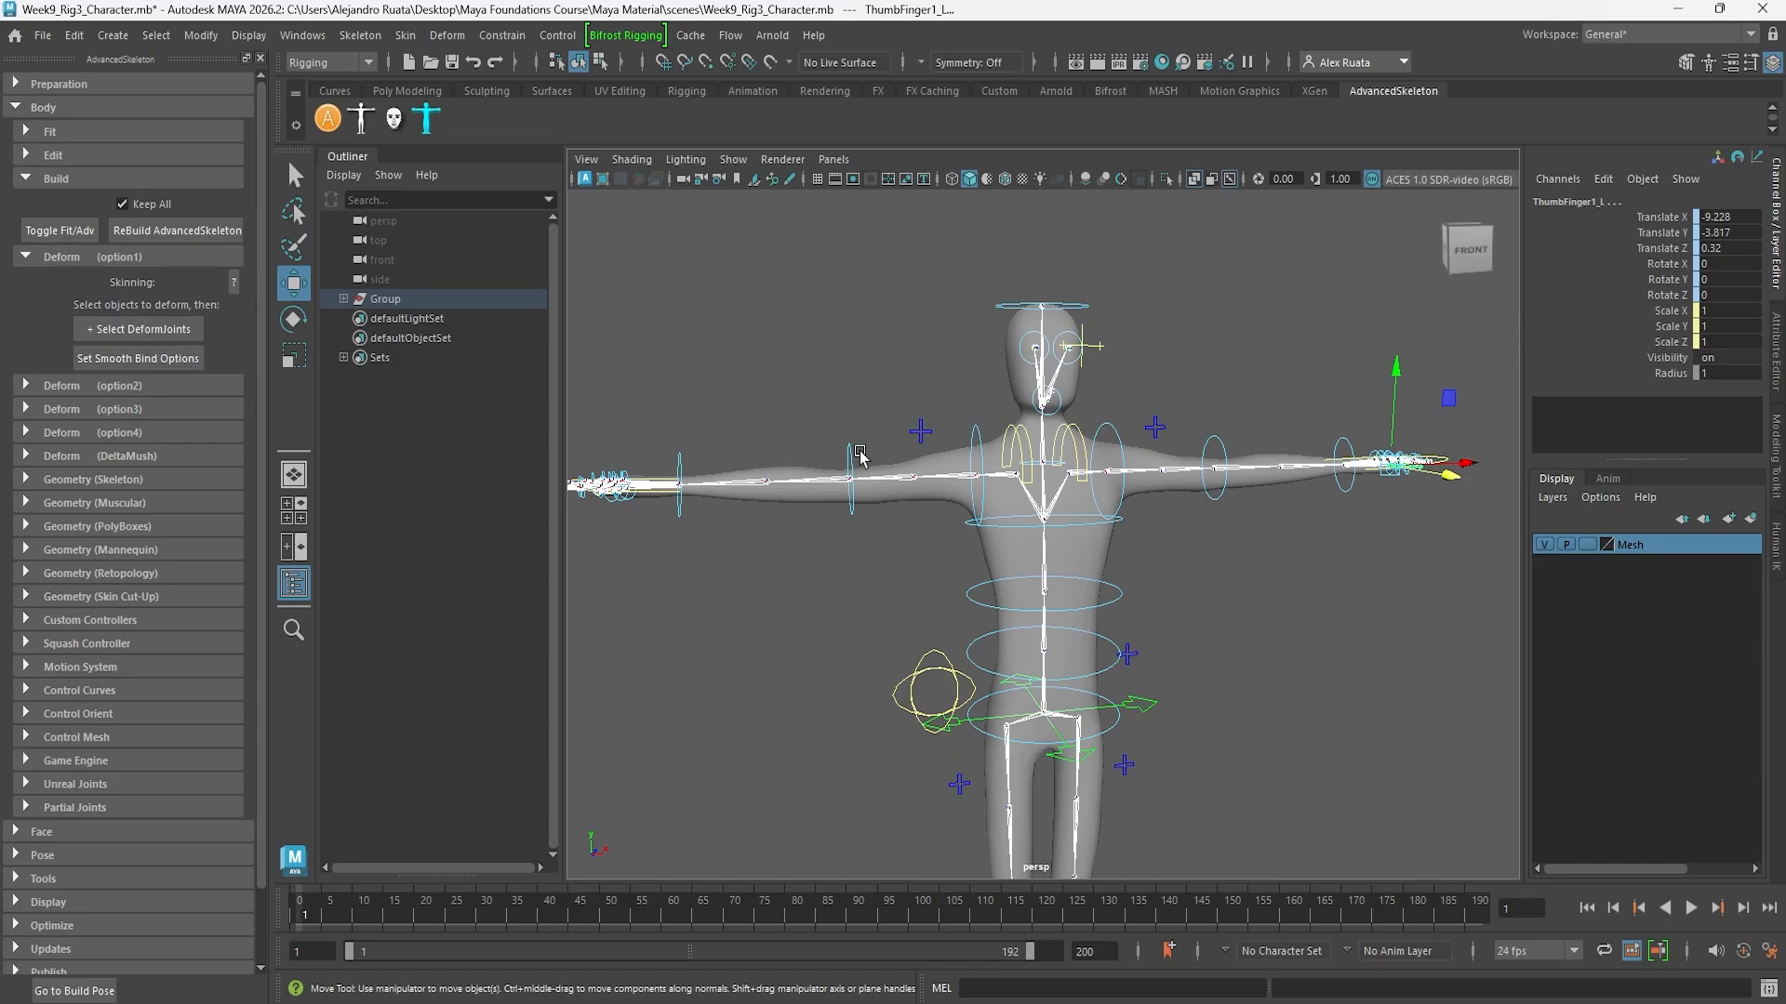
pyautogui.keyDown('shift'); pyautogui.click(940, 502); pyautogui.keyUp('shift')
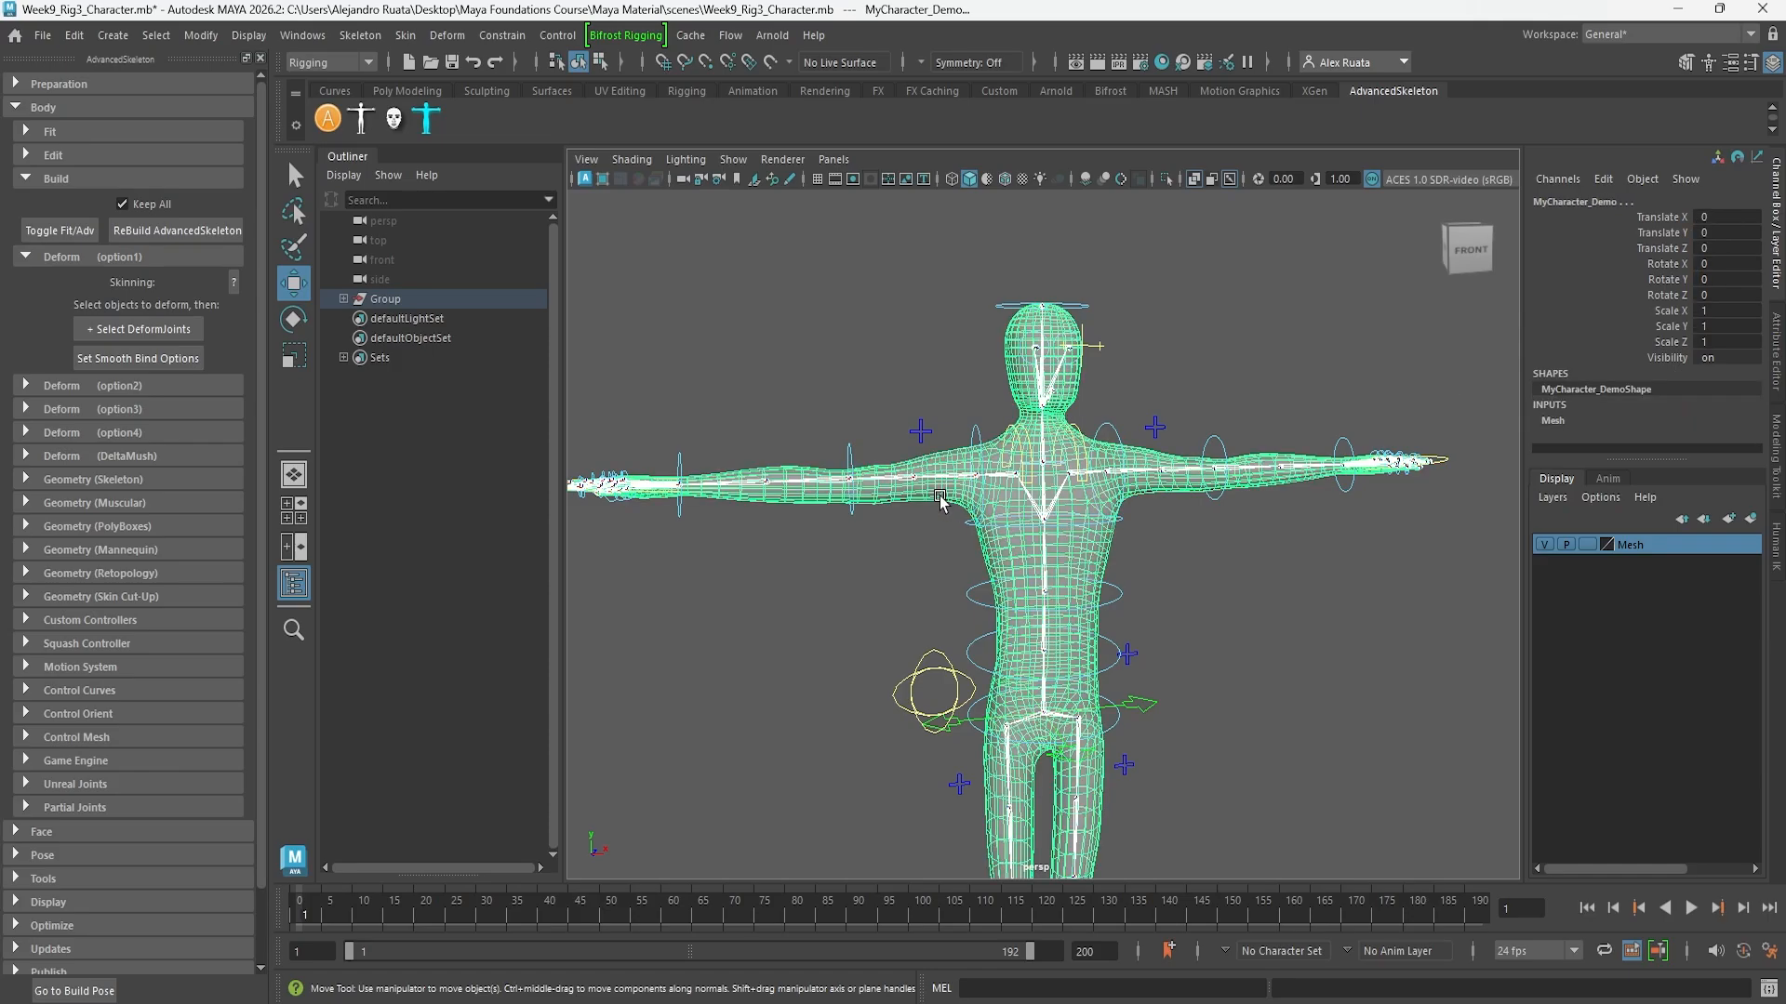
# Bind the mesh to the selected joints using the Closest distance bind method and Classic linear skinning, and close the bind options
pyautogui.click(151, 359)
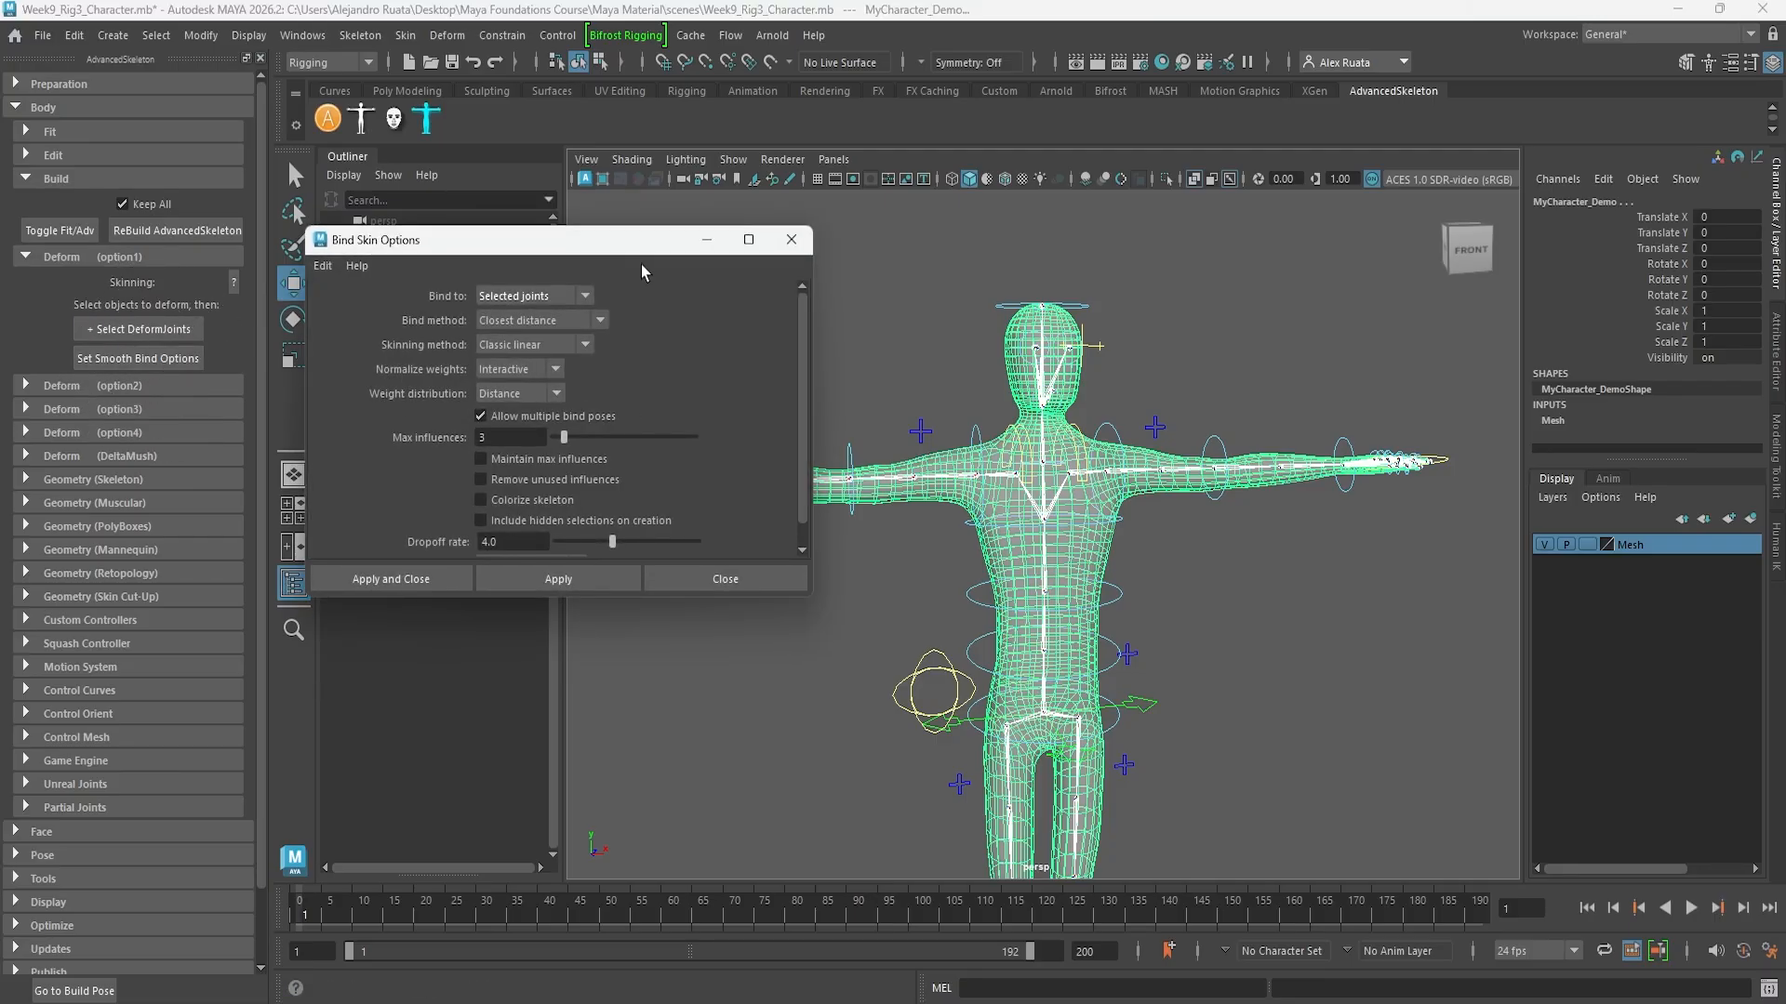
pyautogui.click(550, 581)
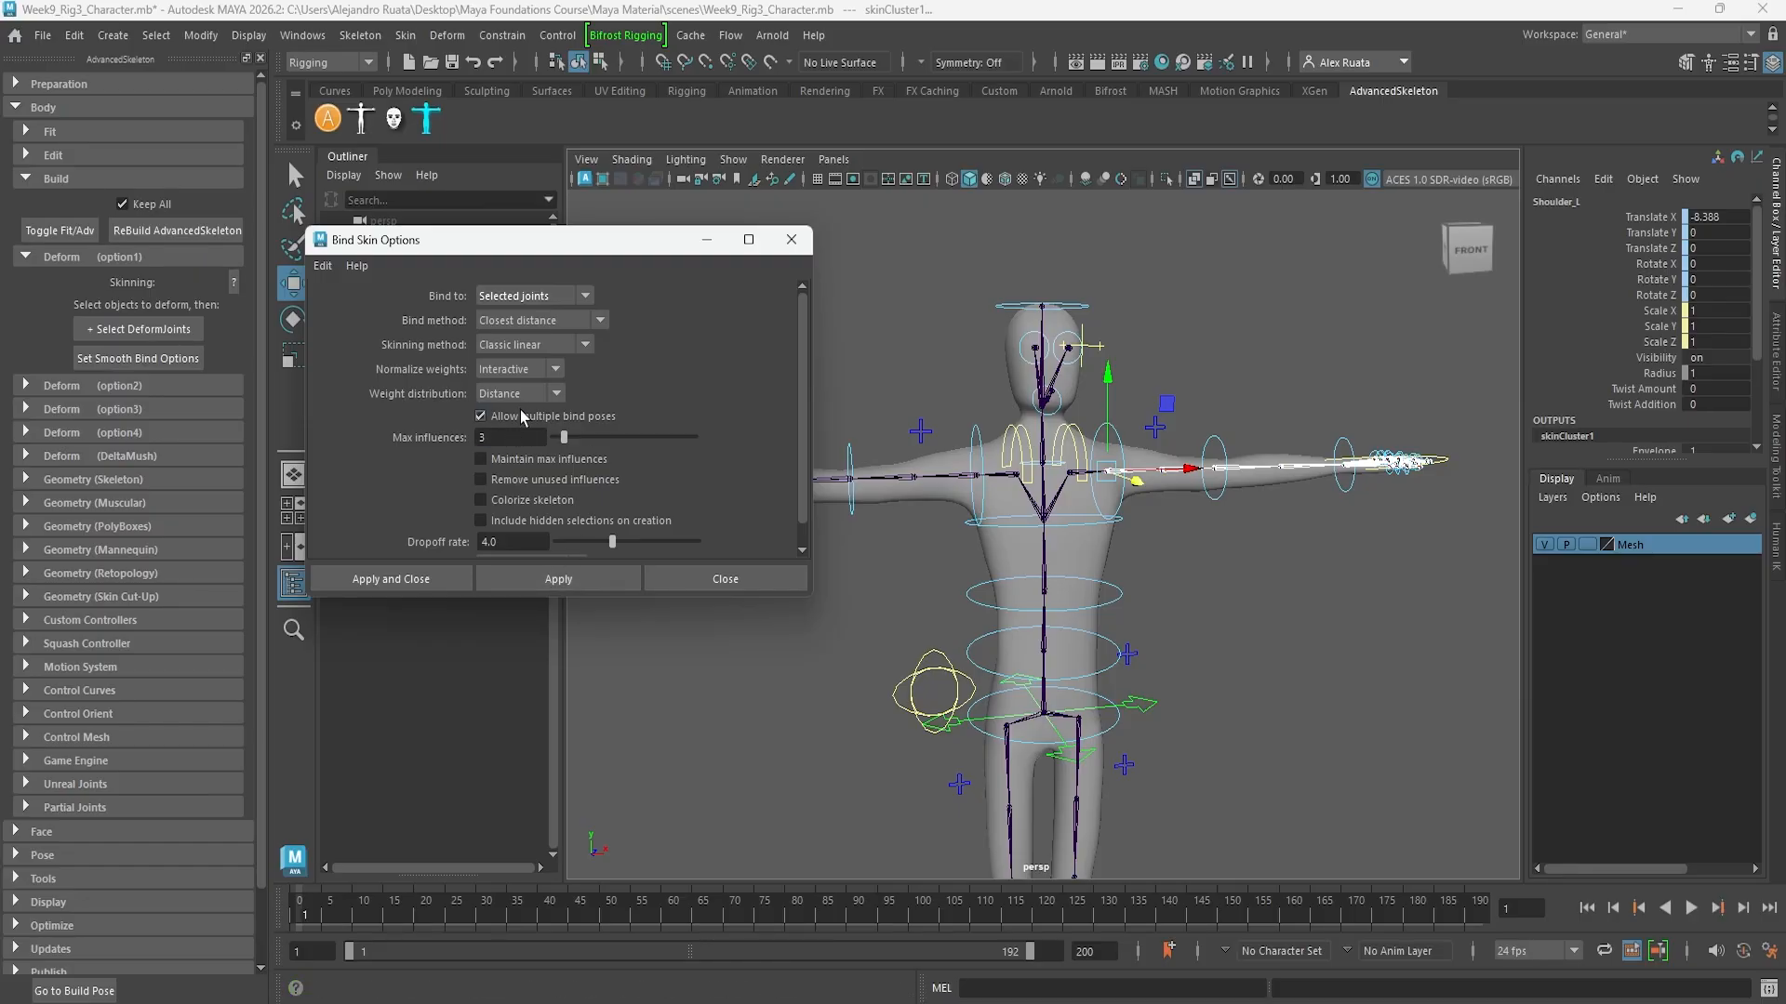
pyautogui.click(795, 241)
# Test the new skin binding by rotating the left shoulder FK control, and undo the rotation
pyautogui.keyDown('alt'); pyautogui.moveTo(928, 384); pyautogui.dragTo(860, 357, button='middle'); pyautogui.keyUp('alt')
pyautogui.keyDown('alt'); pyautogui.moveTo(860, 361); pyautogui.dragTo(840, 417); pyautogui.keyUp('alt')
pyautogui.click(1071, 338)
pyautogui.scroll(3, 1073, 337)
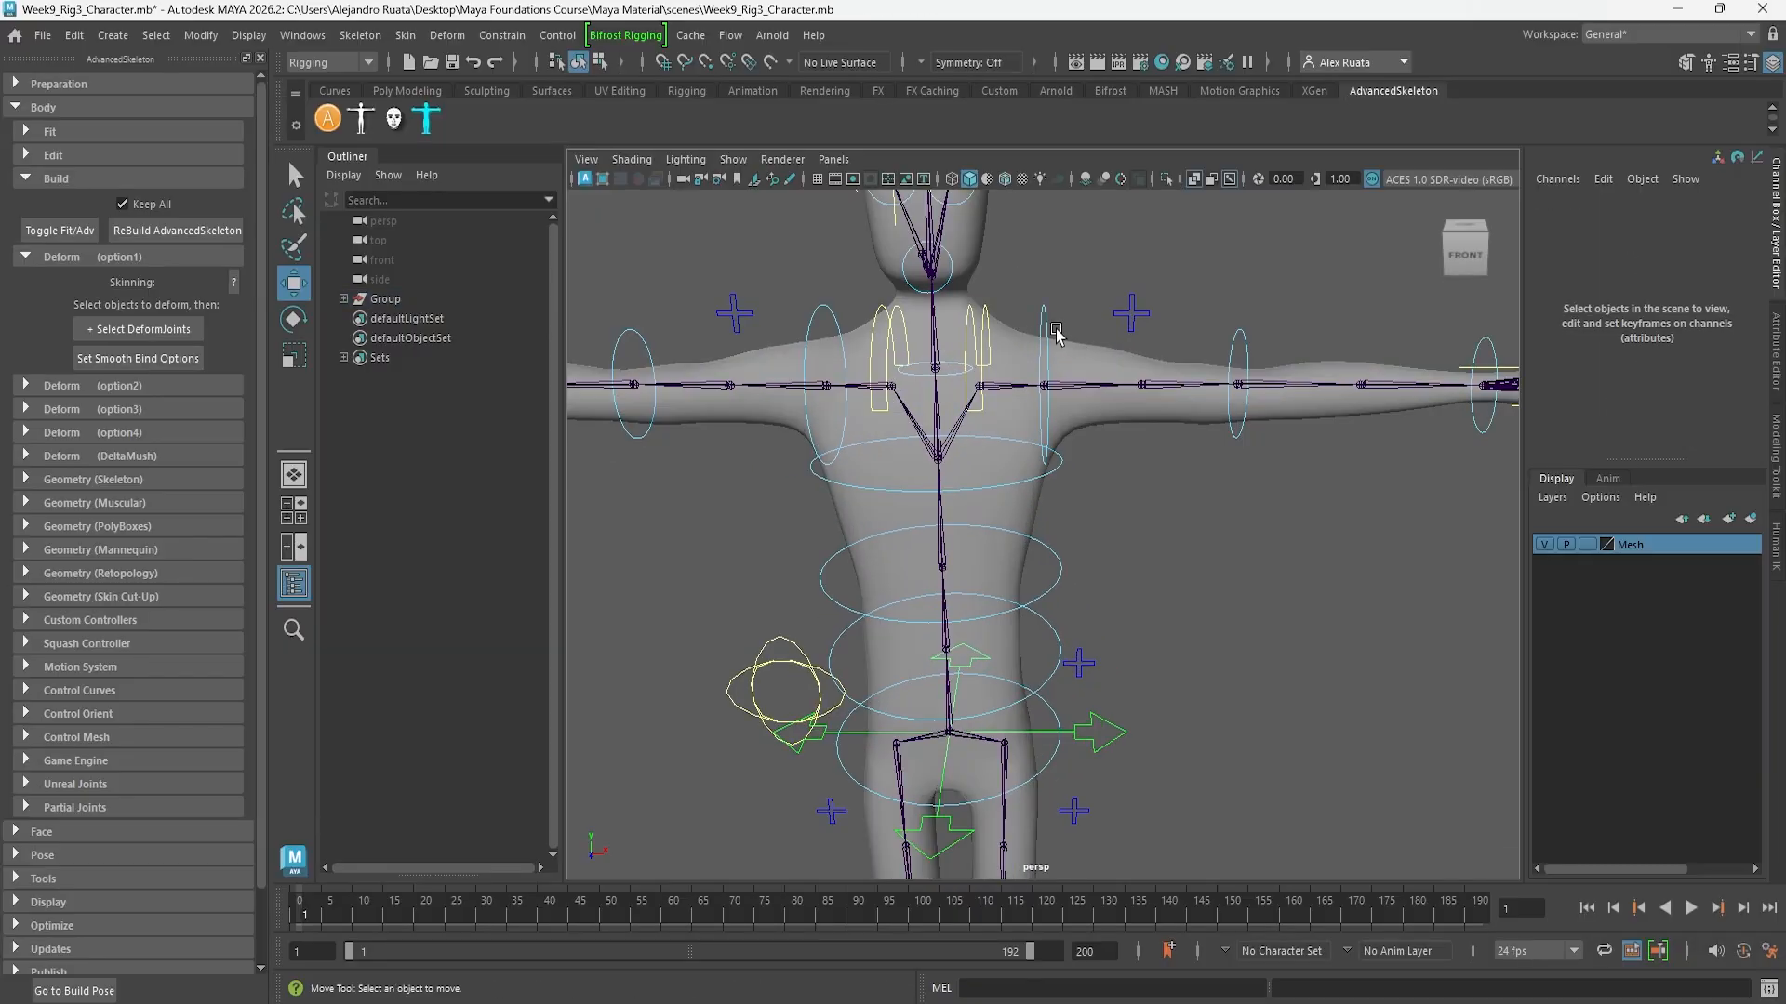
pyautogui.click(1042, 323)
pyautogui.keyDown('alt'); pyautogui.moveTo(1044, 334); pyautogui.dragTo(1036, 399, button='middle'); pyautogui.keyUp('alt')
pyautogui.press('e')
pyautogui.moveTo(1067, 369); pyautogui.dragTo(948, 318)
pyautogui.hotkey('ctrl', 'z')
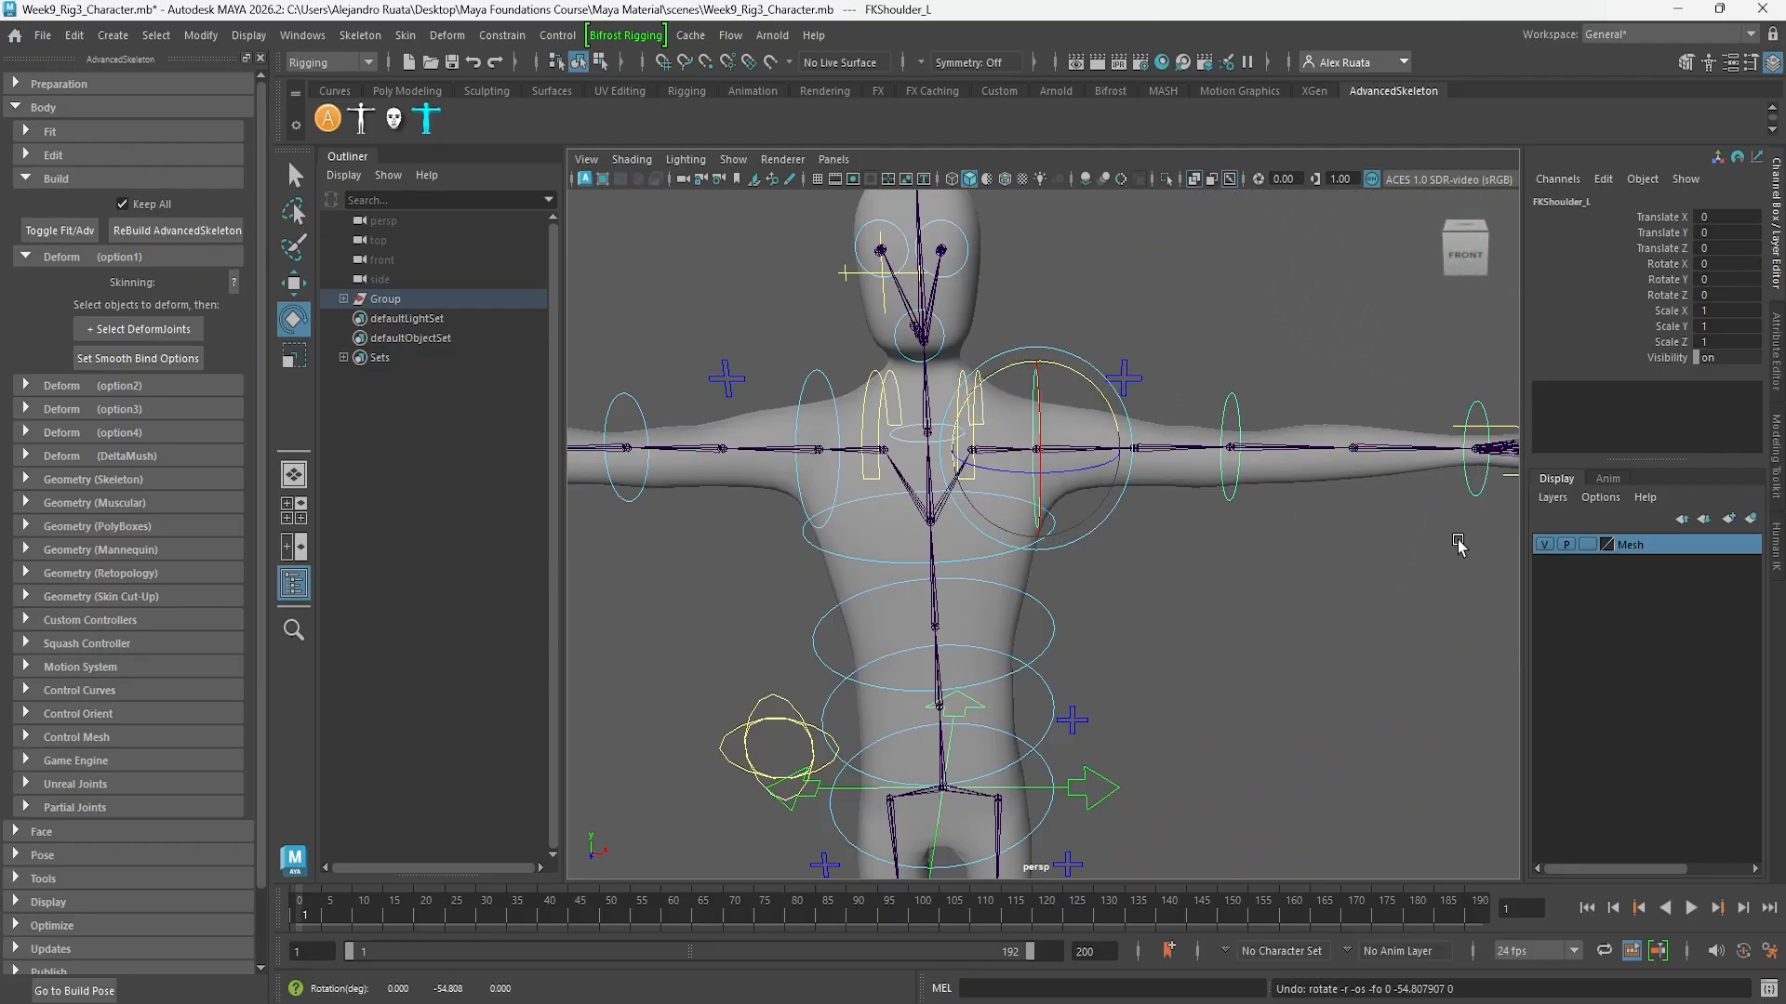
# Switch the viewport to textured shading without wireframe so the character shows its solid material colours
pyautogui.click(1002, 181)
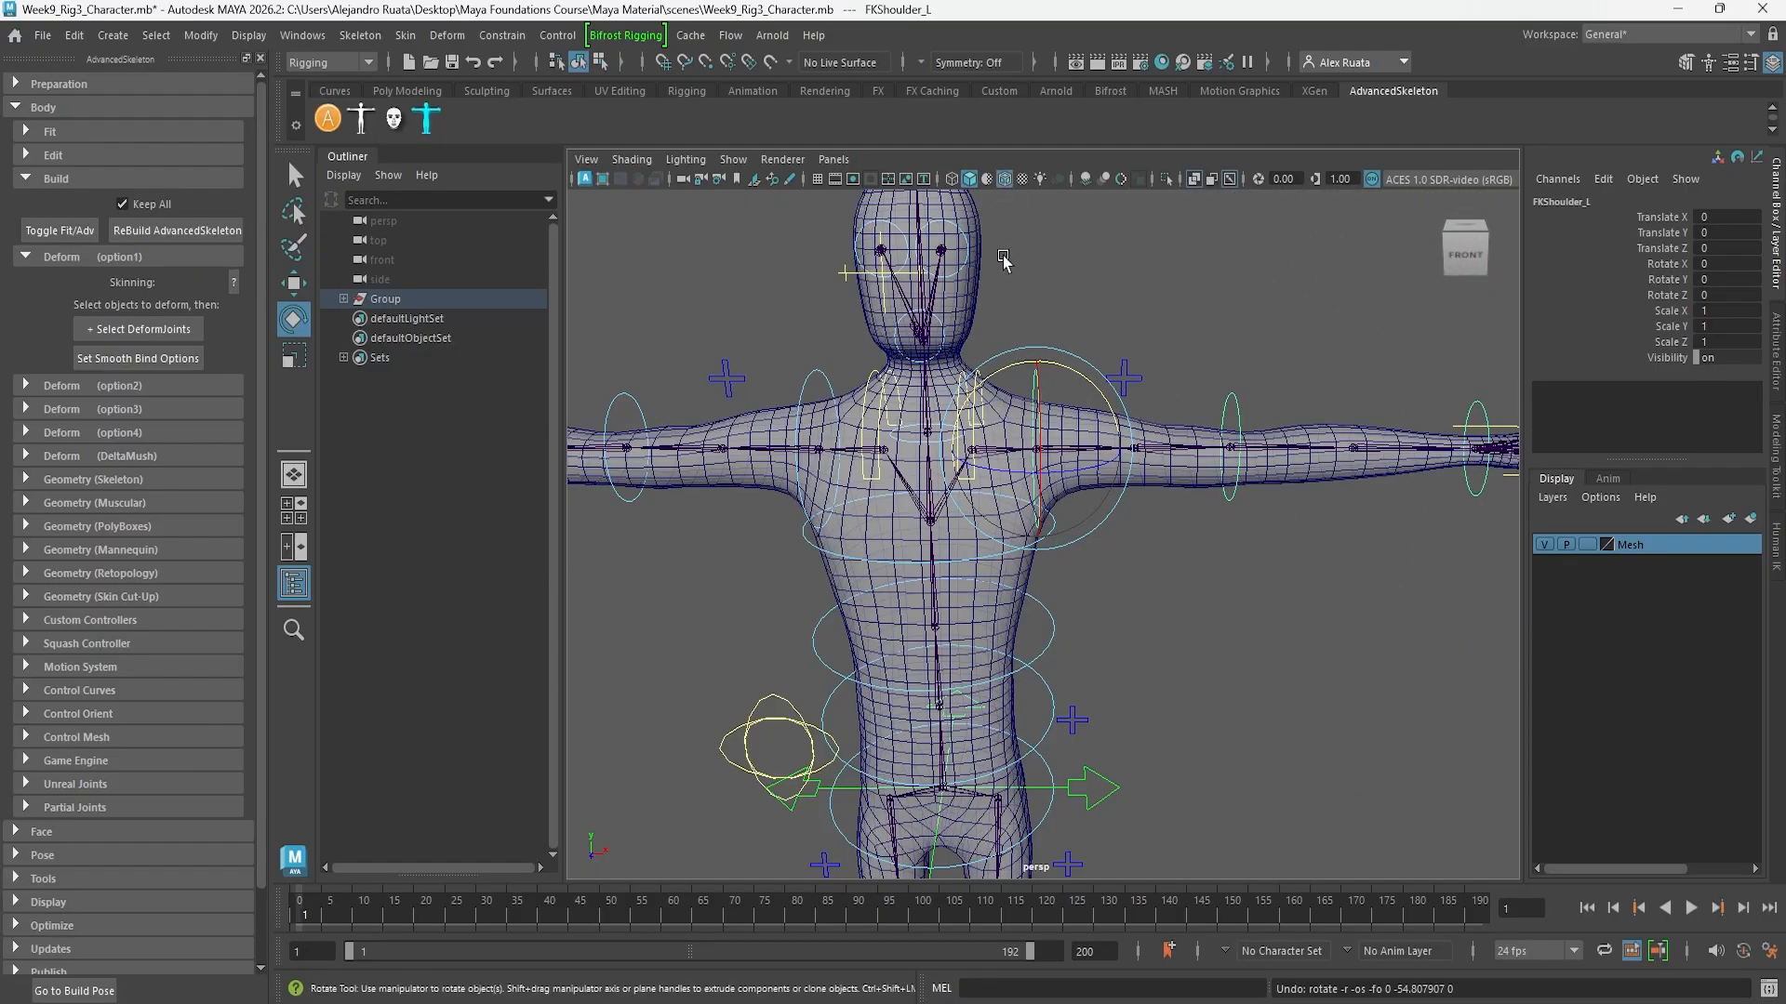
pyautogui.click(1006, 181)
pyautogui.click(1022, 178)
pyautogui.press('f')
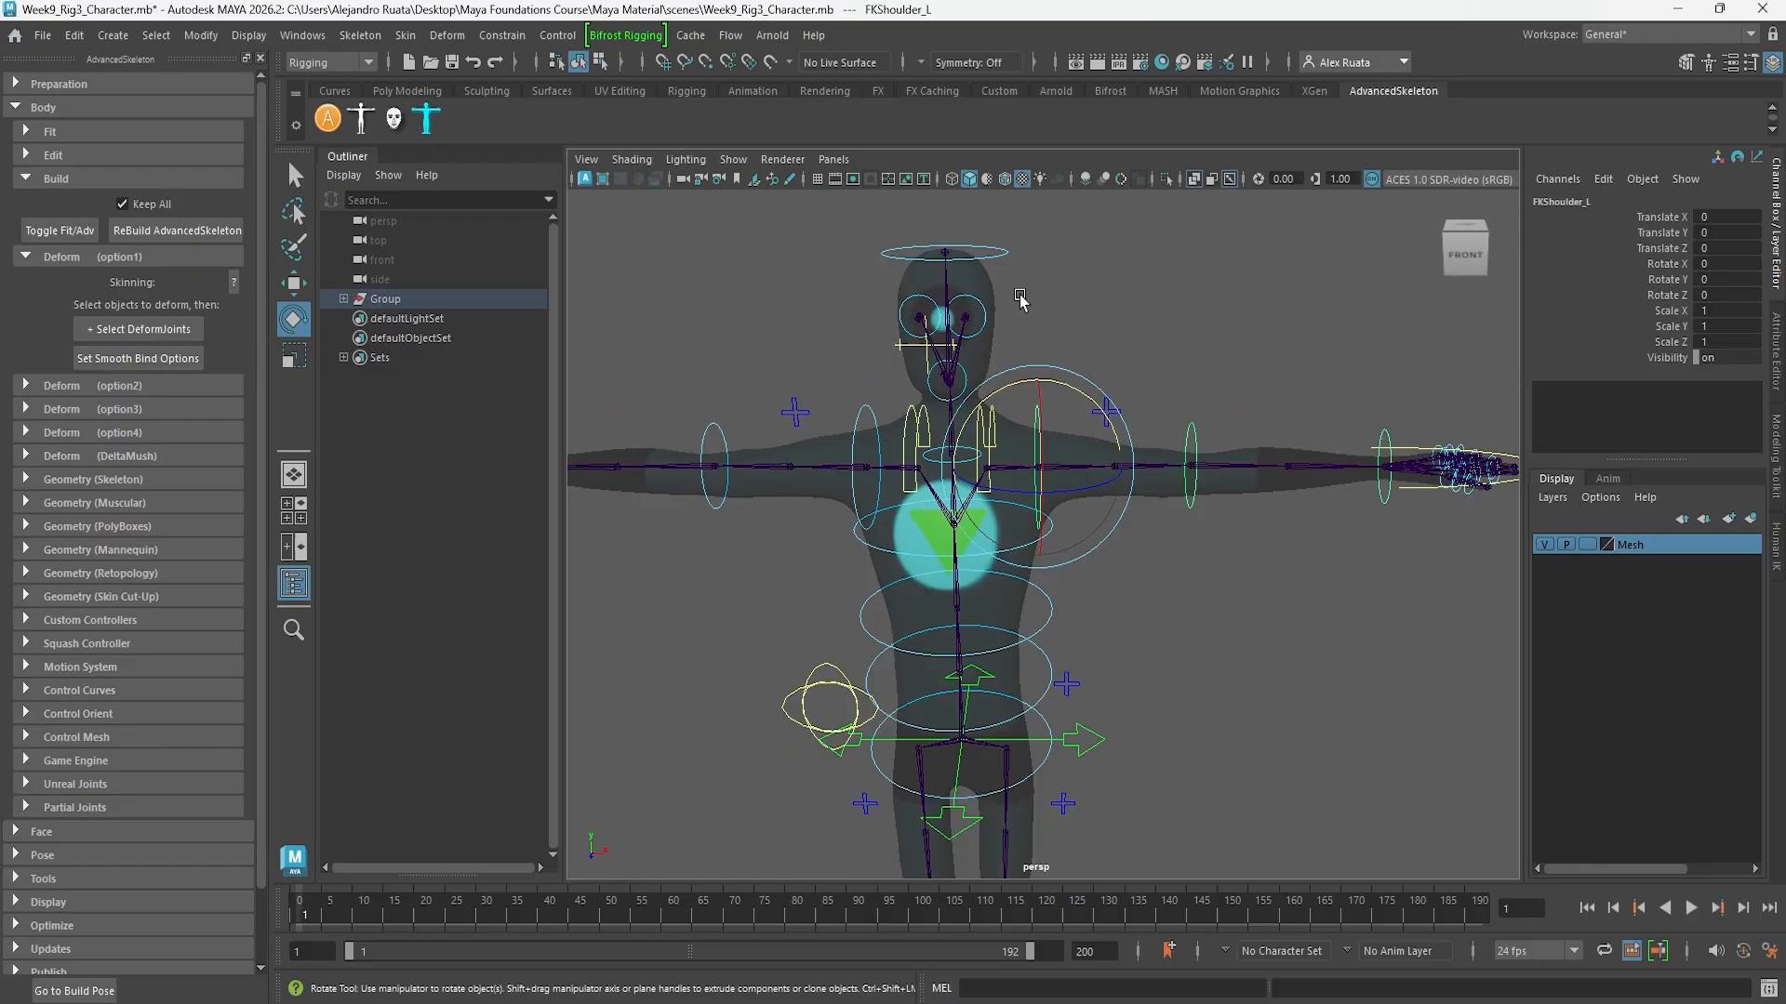
pyautogui.click(632, 159)
pyautogui.click(644, 356)
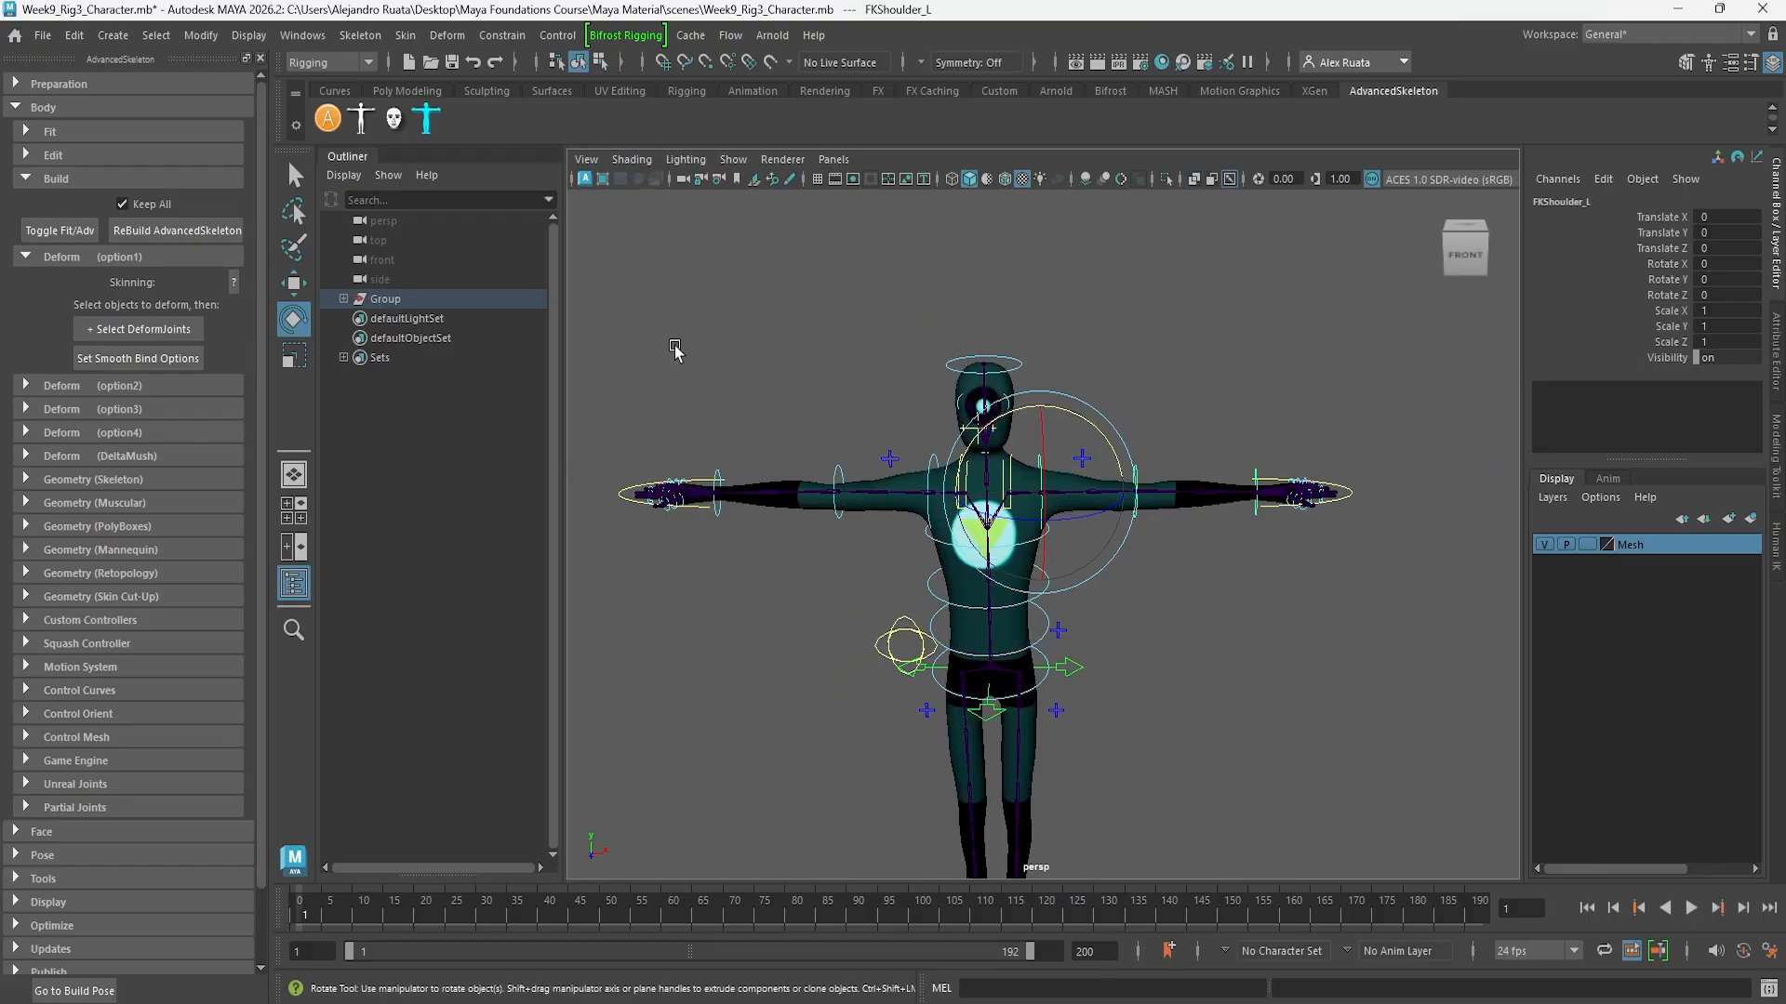
pyautogui.moveTo(774, 383)
pyautogui.keyDown('alt'); pyautogui.mouseDown()
pyautogui.moveTo(857, 361)
pyautogui.moveTo(1061, 460)
pyautogui.mouseUp(); pyautogui.keyUp('alt')
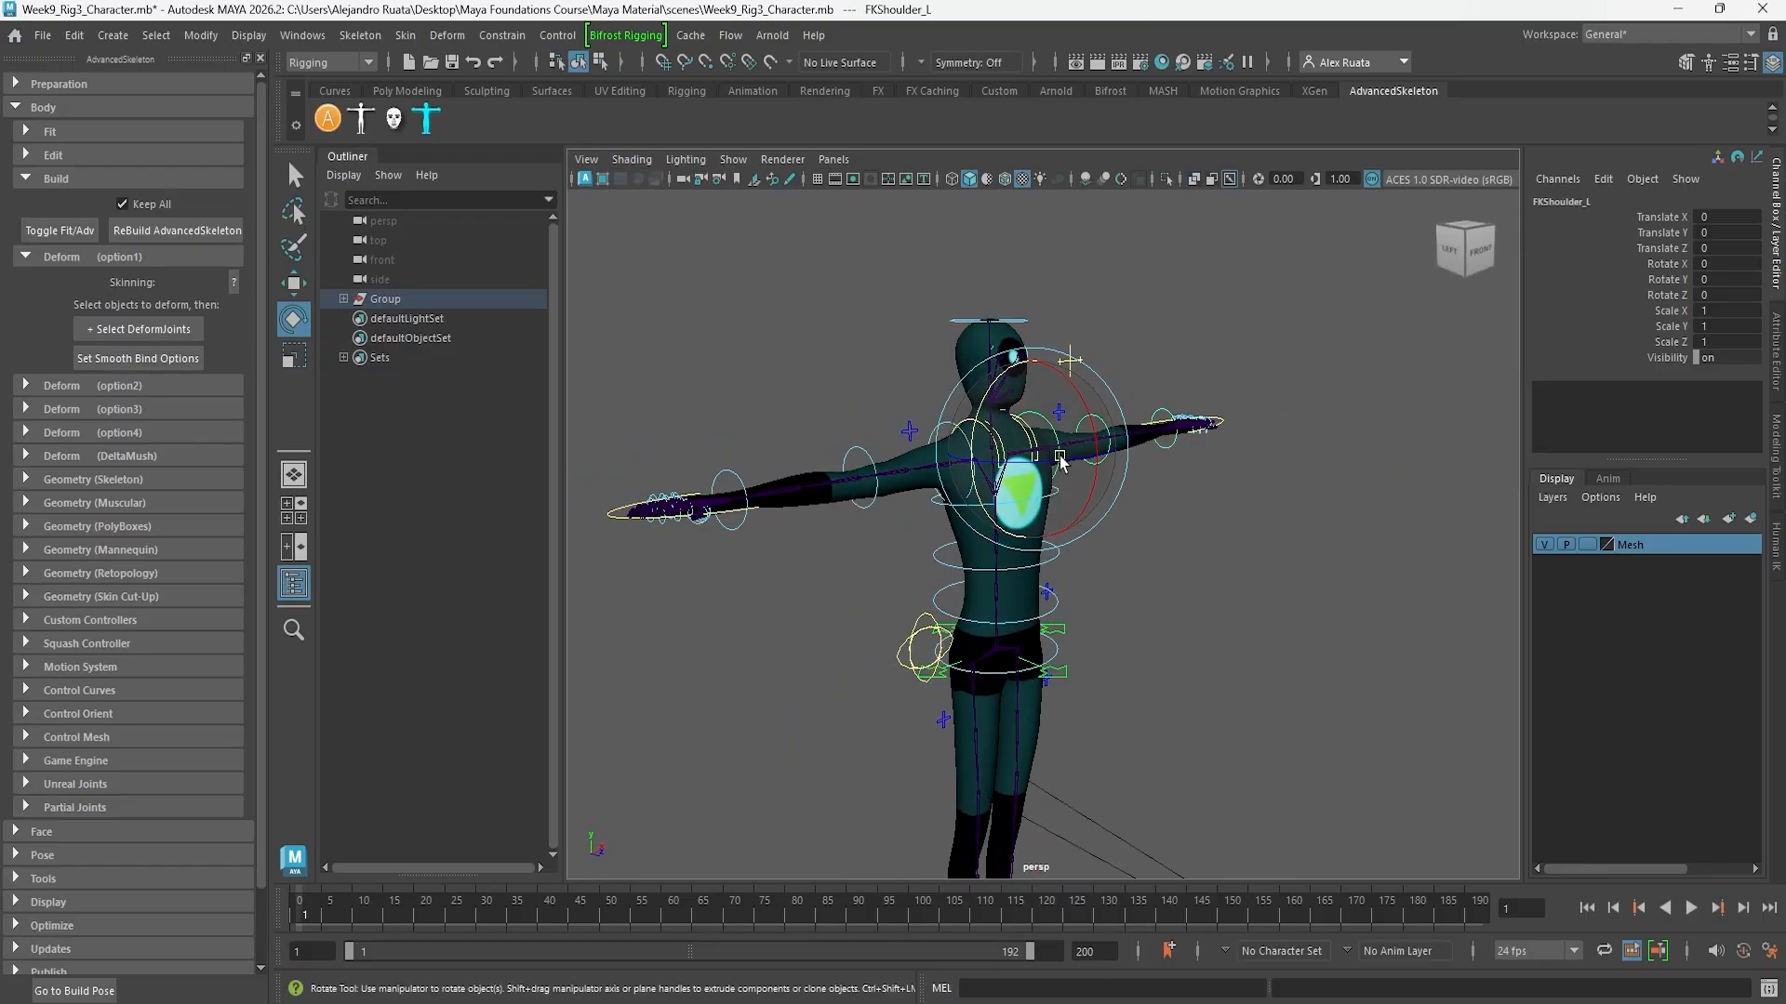
# Set the Mesh display layer back to reference mode so the character mesh cannot be selected
pyautogui.doubleClick(1588, 553)
pyautogui.click(917, 353)
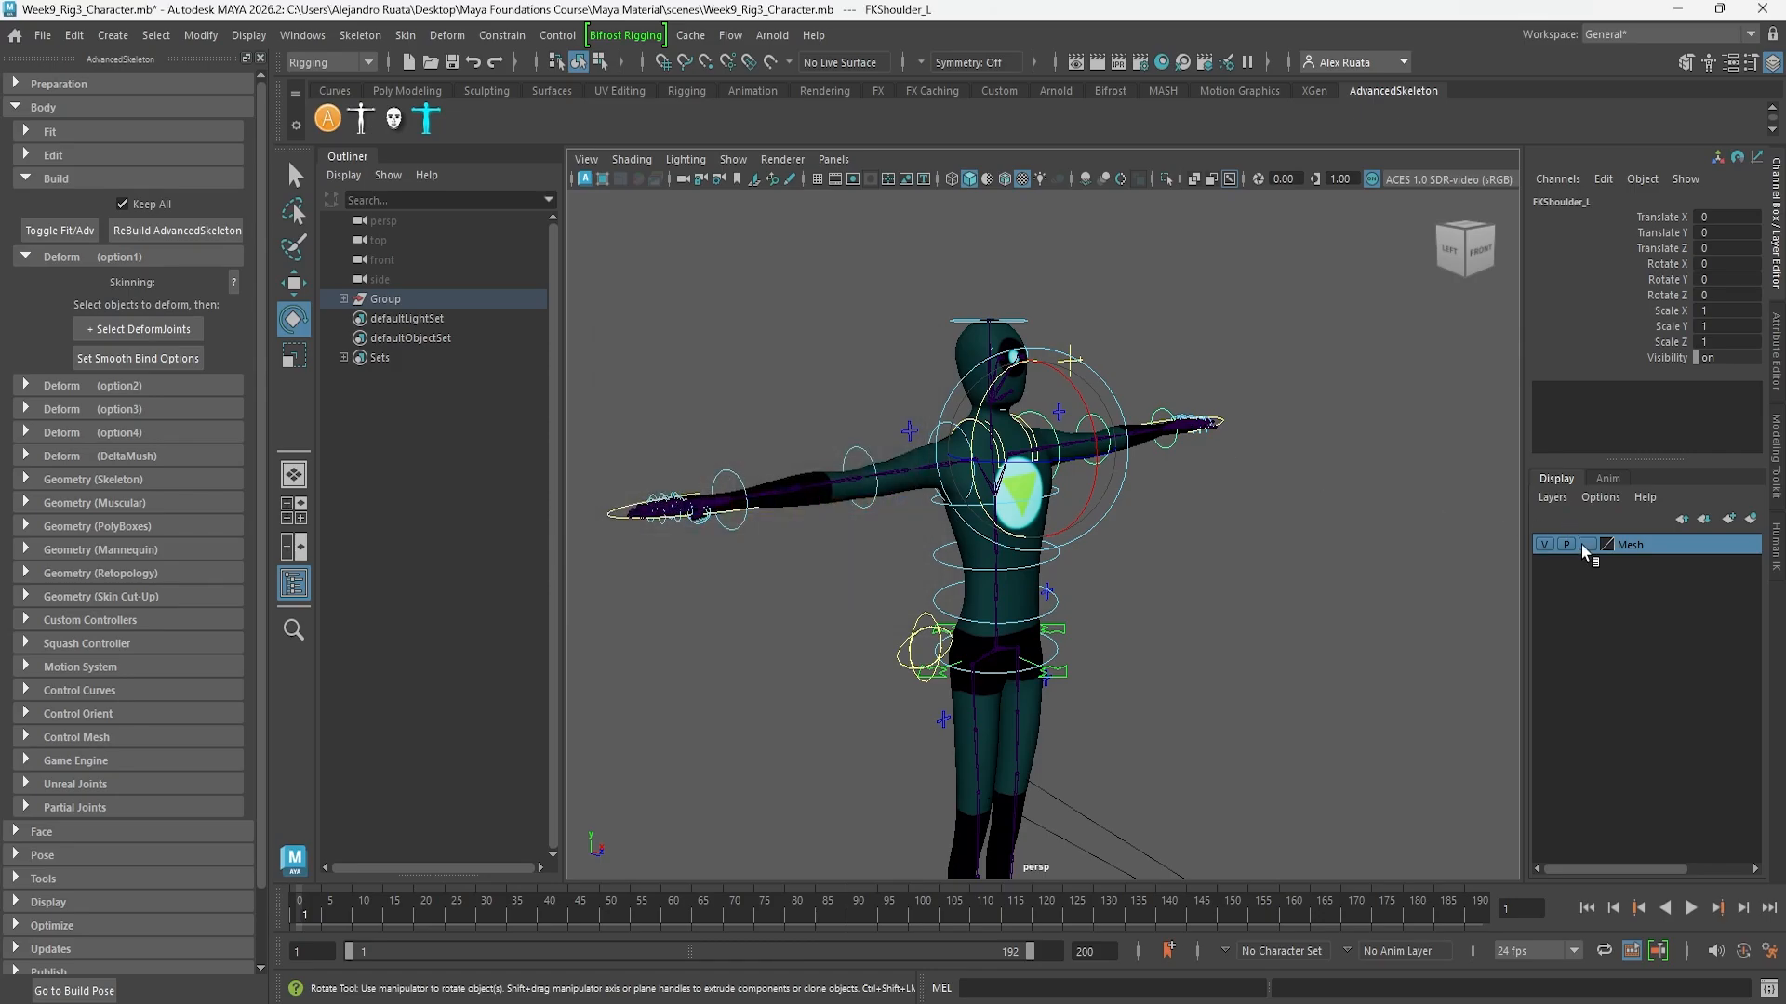
pyautogui.click(1585, 545)
pyautogui.click(1585, 545)
pyautogui.click(1216, 558)
# Test the torso deformation by rotating the FK spine controls, and undo the rotations
pyautogui.keyDown('alt'); pyautogui.moveTo(1139, 482); pyautogui.dragTo(1154, 532, button='middle'); pyautogui.keyUp('alt')
pyautogui.keyDown('alt'); pyautogui.moveTo(1154, 532); pyautogui.dragTo(1066, 499); pyautogui.keyUp('alt')
pyautogui.click(1065, 435)
pyautogui.click(1142, 515)
pyautogui.click(1062, 500)
pyautogui.hotkey('ctrl', 'z')
pyautogui.scroll(3, 1144, 512)
pyautogui.click(1079, 539)
pyautogui.hotkey('ctrl', 'z')
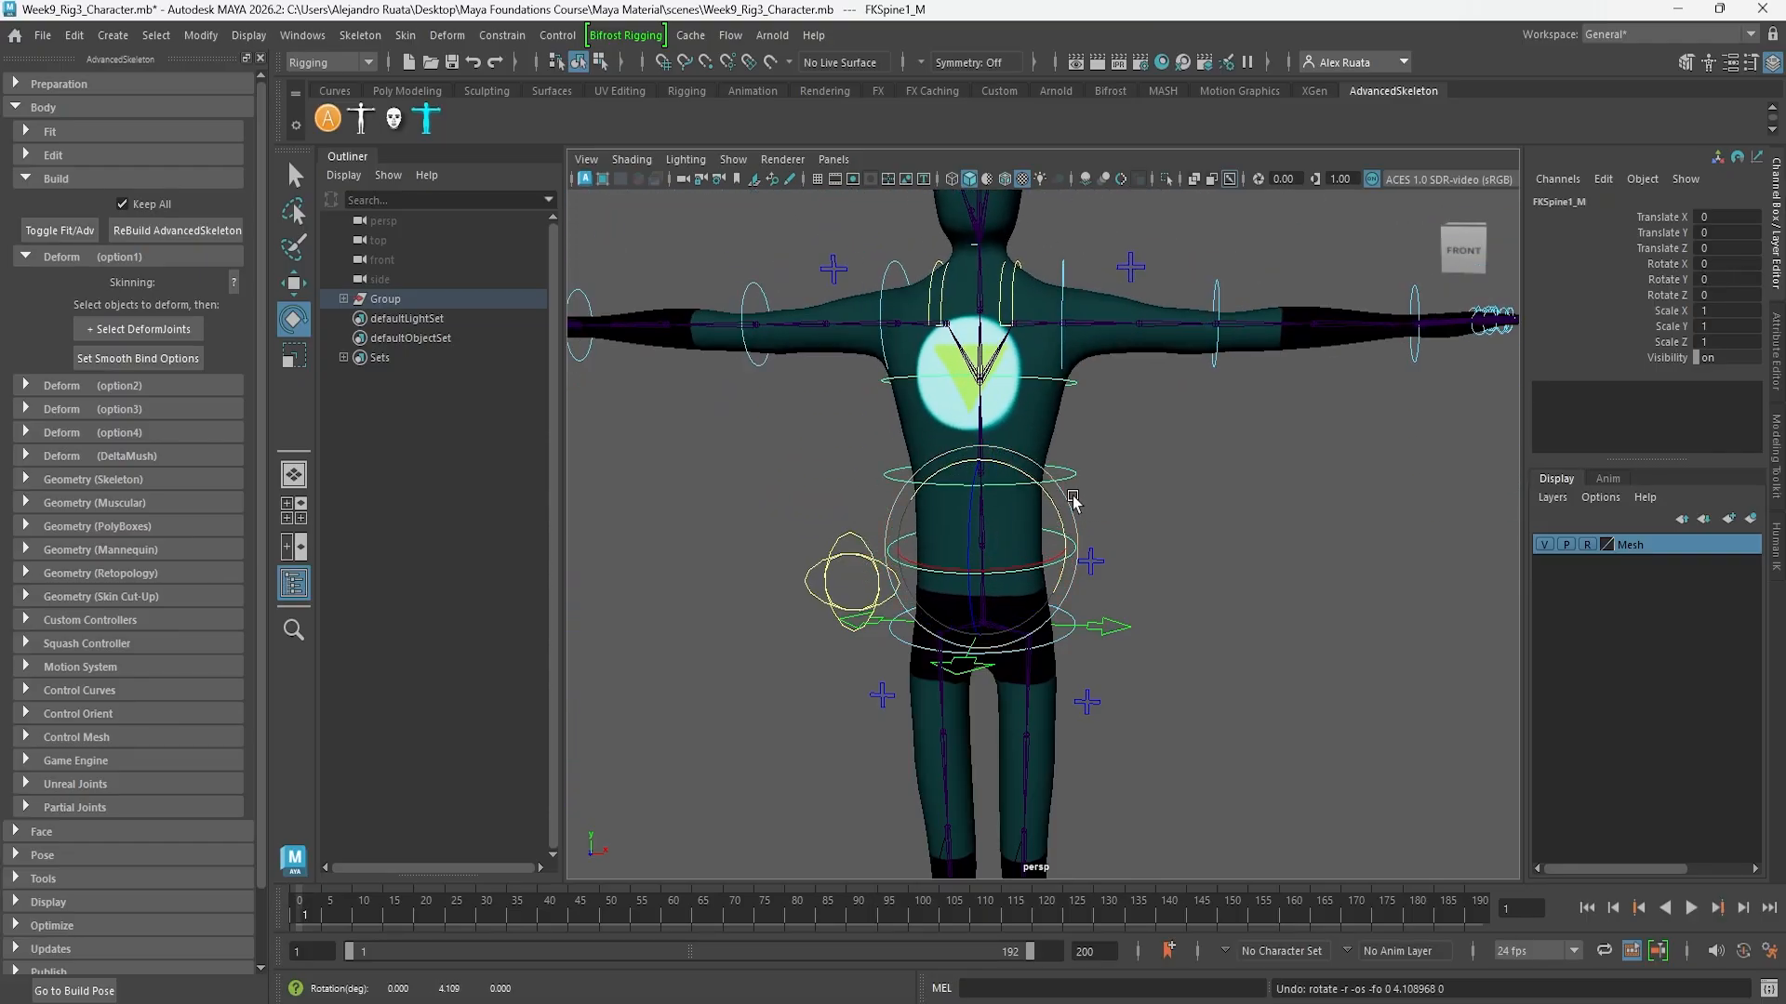
# Try rotating the left knee joint directly on the skeleton, and undo the change
pyautogui.scroll(-5, 1156, 548)
pyautogui.keyDown('alt'); pyautogui.moveTo(1145, 548); pyautogui.dragTo(1140, 519, button='middle'); pyautogui.keyUp('alt')
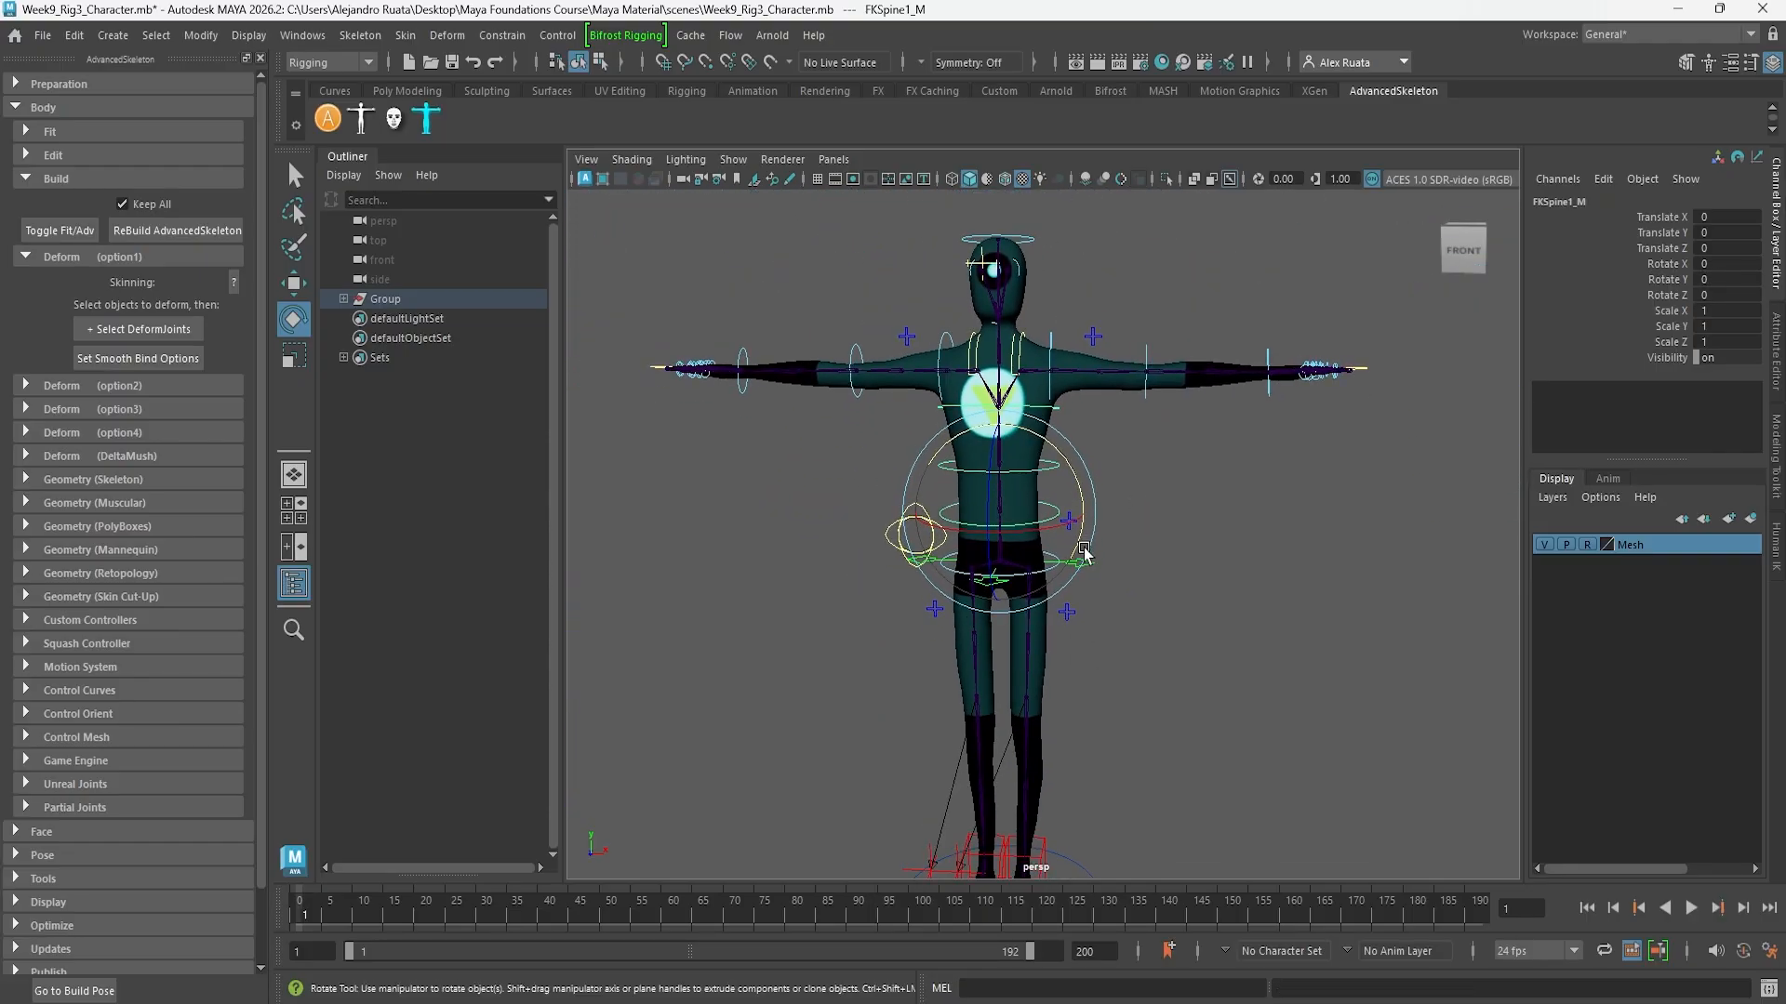
pyautogui.keyDown('alt'); pyautogui.moveTo(1074, 584); pyautogui.dragTo(966, 589); pyautogui.keyUp('alt')
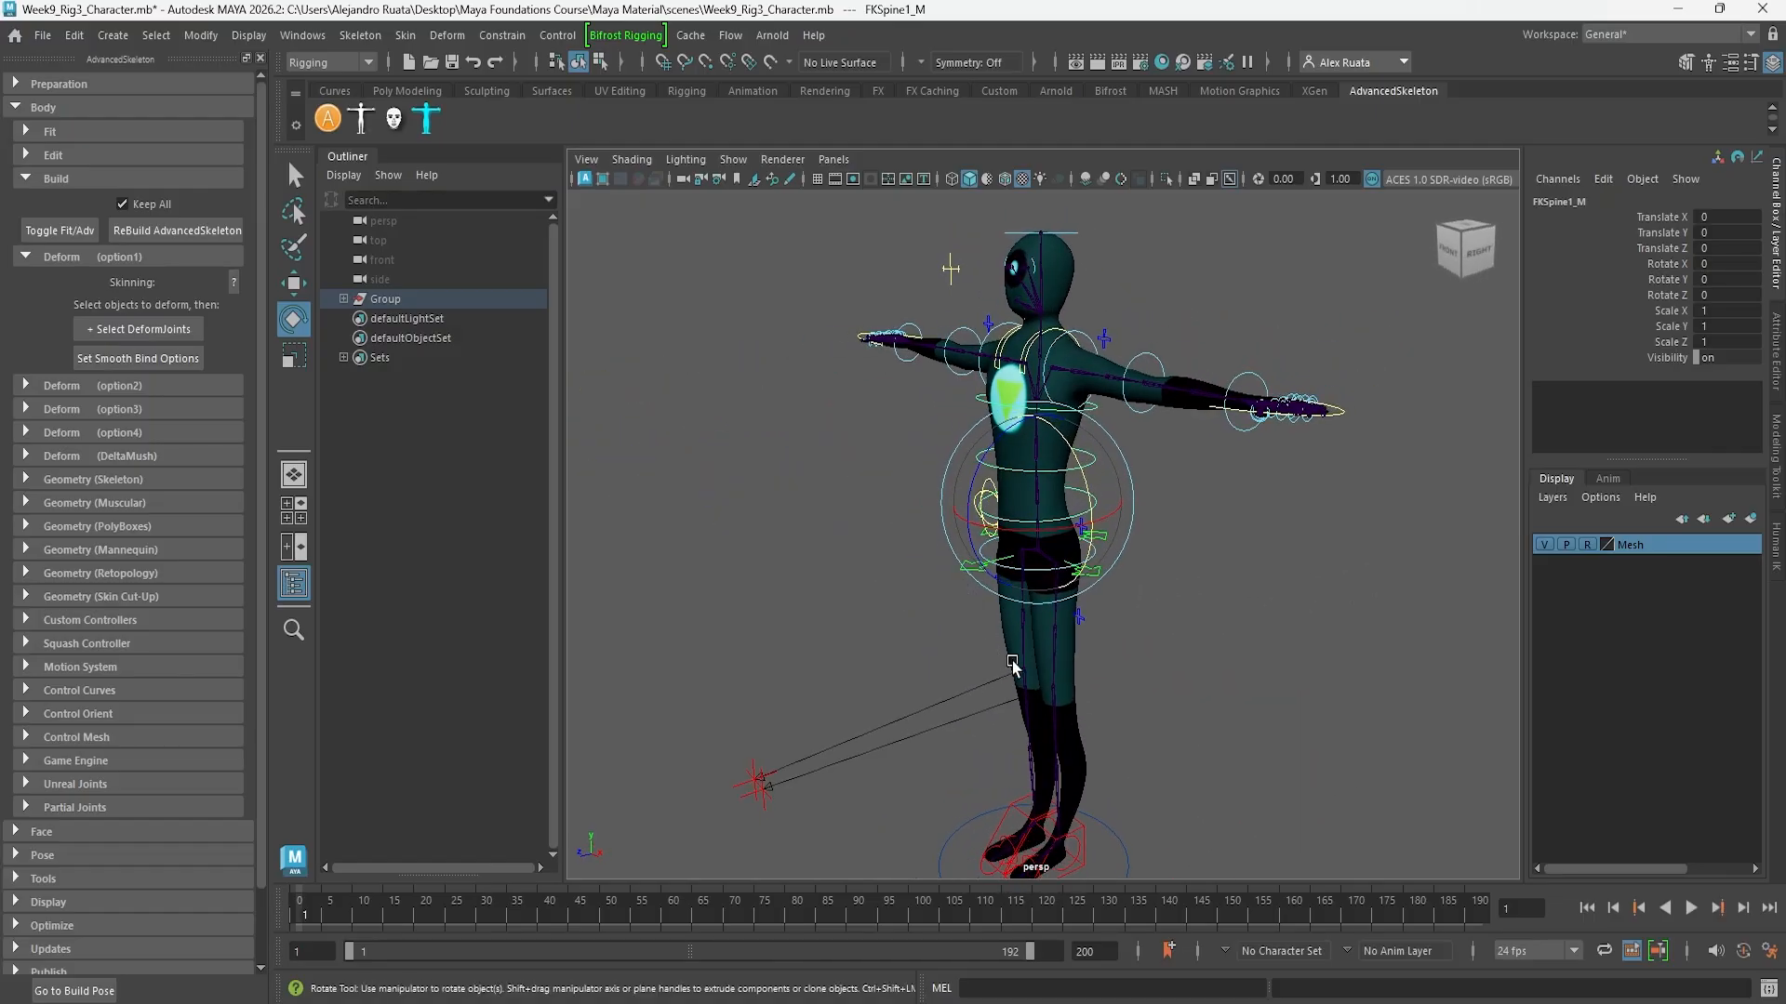
pyautogui.keyDown('alt'); pyautogui.moveTo(1012, 661); pyautogui.dragTo(979, 512, button='middle'); pyautogui.keyUp('alt')
pyautogui.keyDown('alt'); pyautogui.moveTo(978, 511); pyautogui.dragTo(949, 569); pyautogui.keyUp('alt')
pyautogui.keyDown('alt'); pyautogui.moveTo(950, 570); pyautogui.dragTo(1191, 566, button='right'); pyautogui.keyUp('alt')
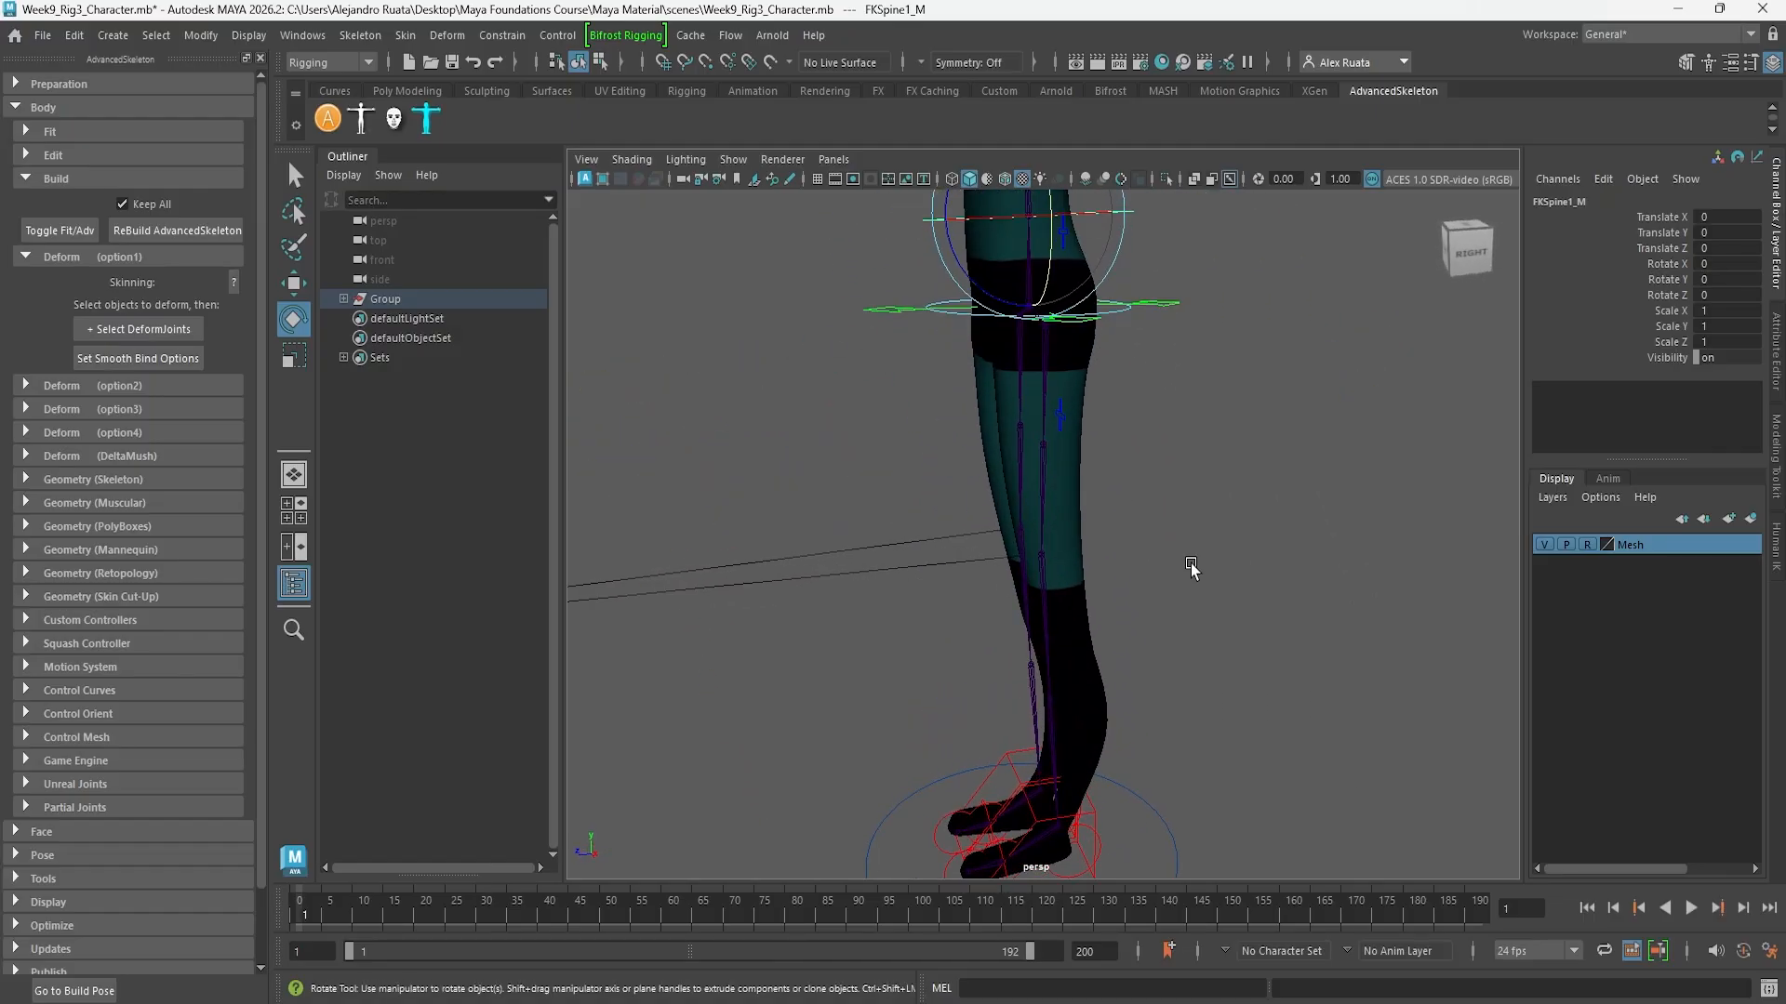
pyautogui.click(1043, 554)
pyautogui.moveTo(975, 516); pyautogui.dragTo(1029, 499)
pyautogui.hotkey('ctrl', 'z')
# Test the left leg's IK foot control by rotating it, and undo the rotation
pyautogui.keyDown('alt'); pyautogui.moveTo(1093, 772); pyautogui.dragTo(1090, 582, button='middle'); pyautogui.keyUp('alt')
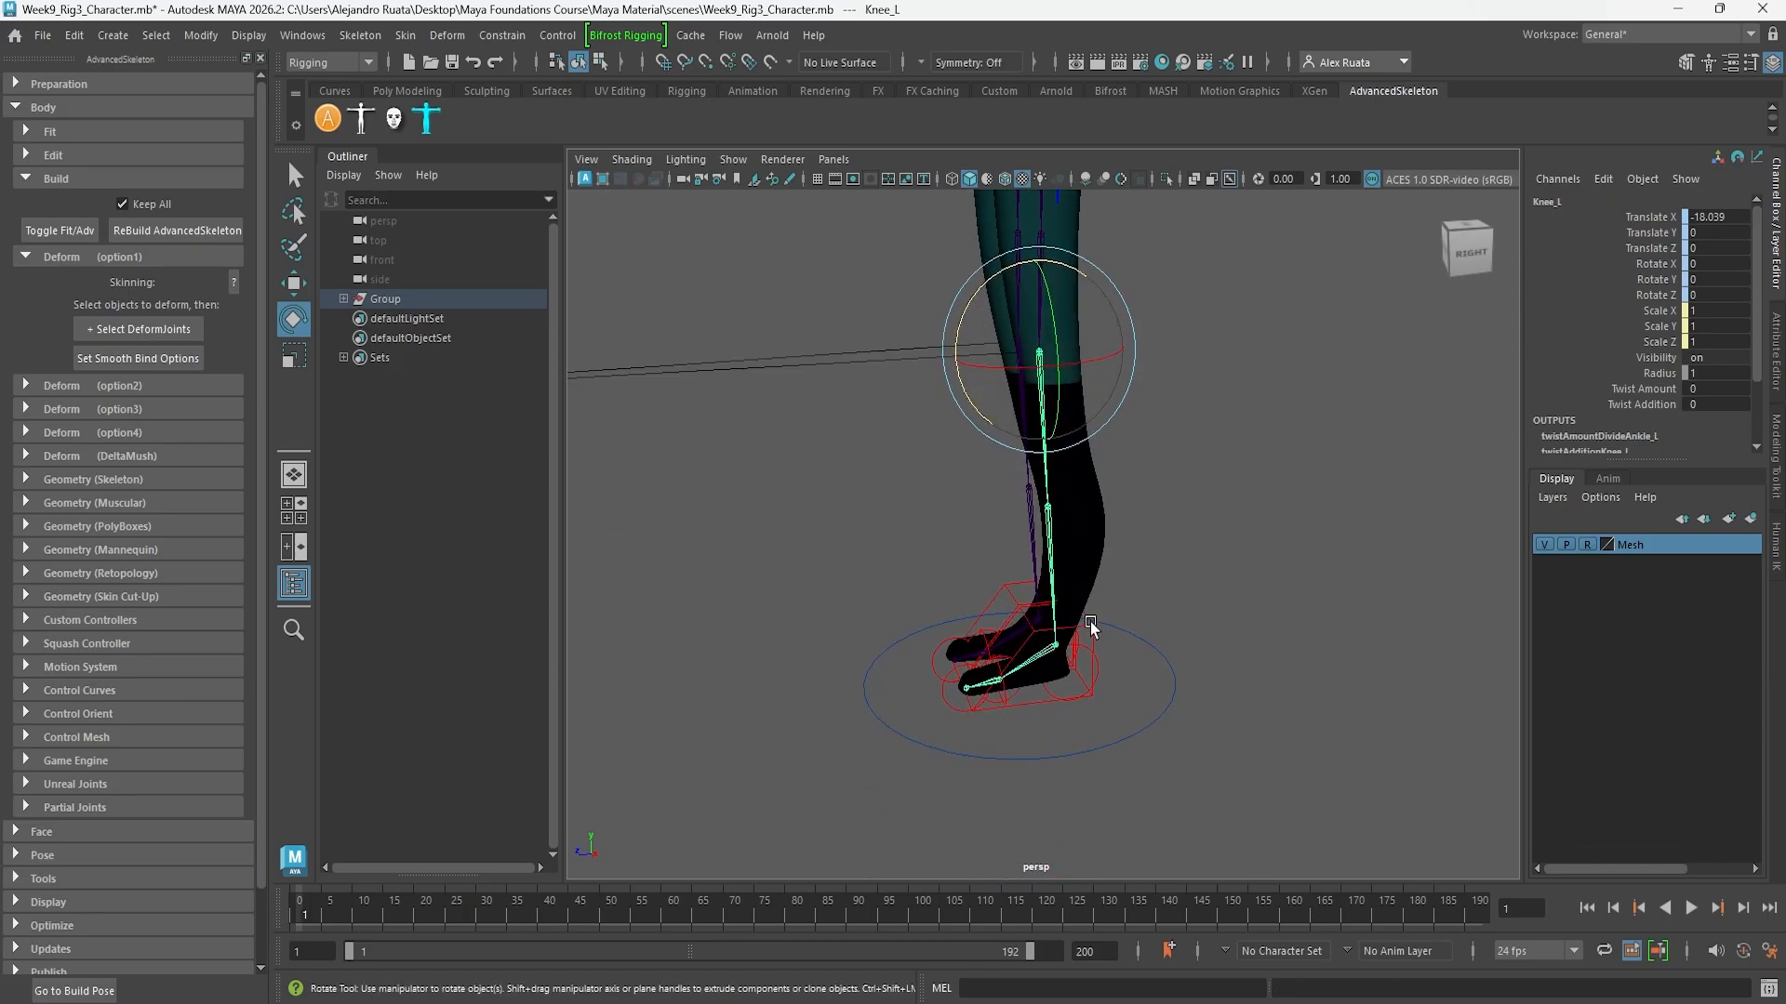
pyautogui.click(1090, 621)
pyautogui.moveTo(1102, 641); pyautogui.dragTo(947, 604)
pyautogui.hotkey('ctrl', 'z')
pyautogui.press('w')
# Test the right arm's deformation by rotating the right shoulder FK control, and undo the rotation
pyautogui.scroll(-6, 1080, 564)
pyautogui.keyDown('alt'); pyautogui.moveTo(1080, 509); pyautogui.dragTo(1066, 633, button='middle'); pyautogui.keyUp('alt')
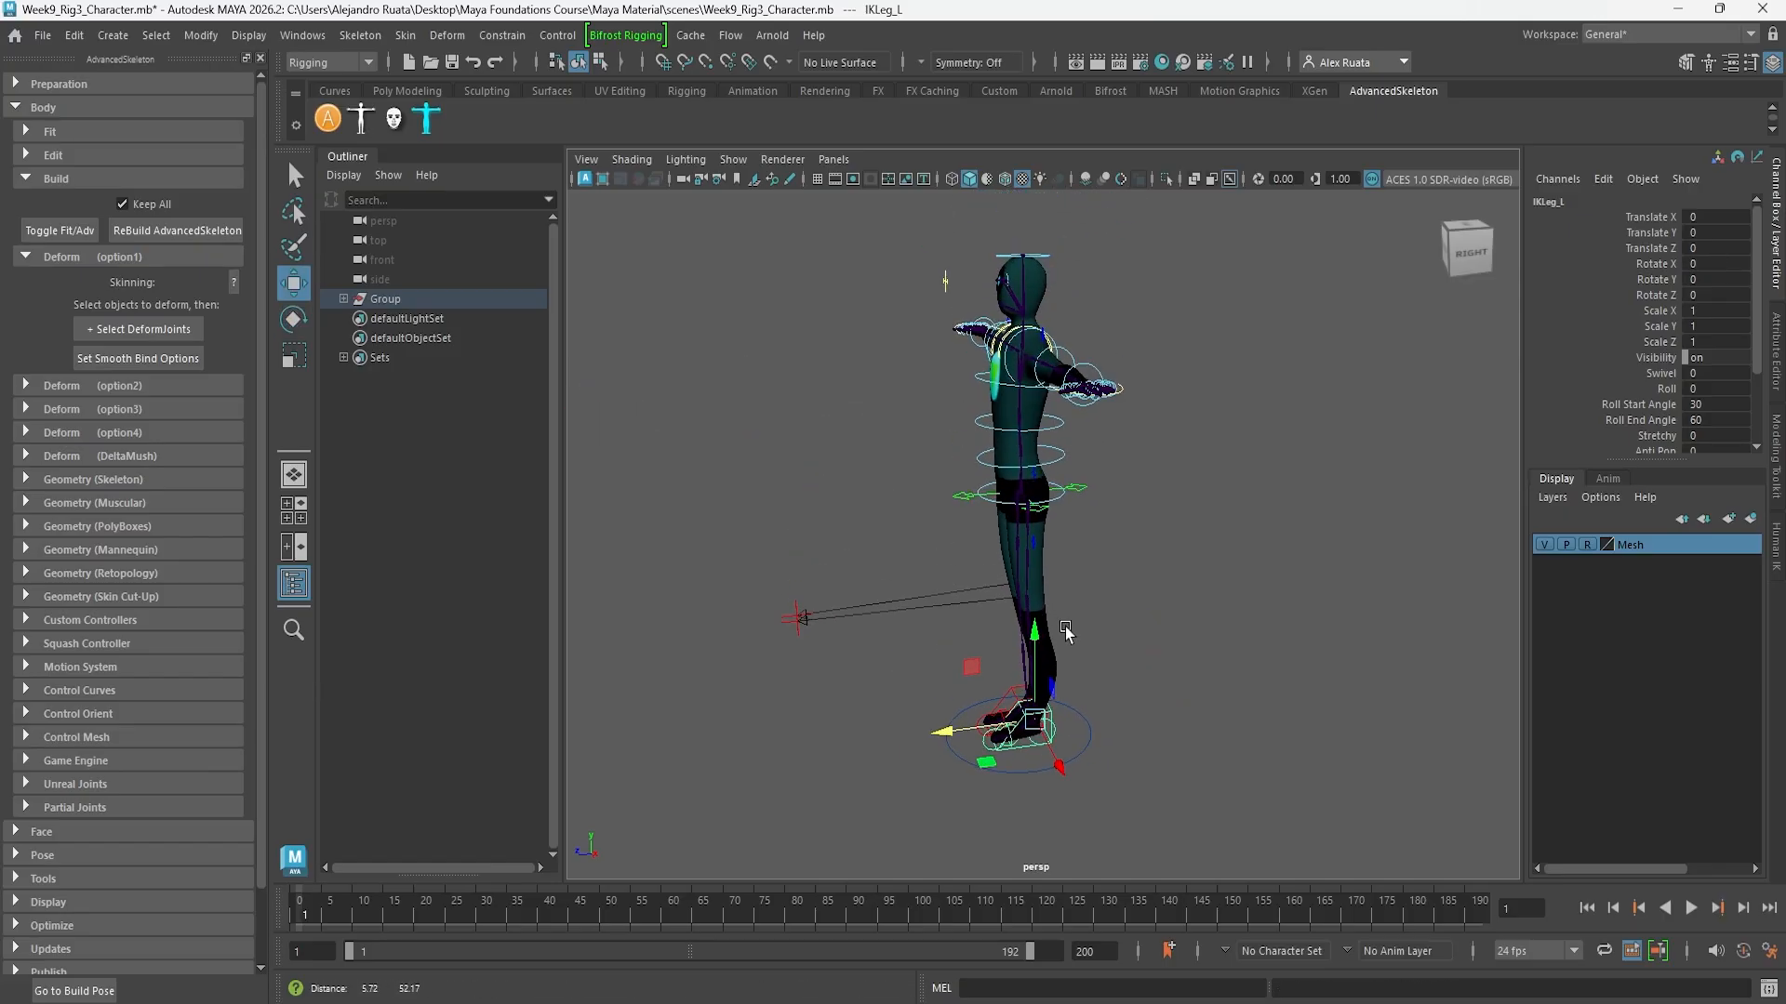
pyautogui.keyDown('alt'); pyautogui.moveTo(1066, 632); pyautogui.dragTo(1236, 634); pyautogui.keyUp('alt')
pyautogui.scroll(3, 1120, 518)
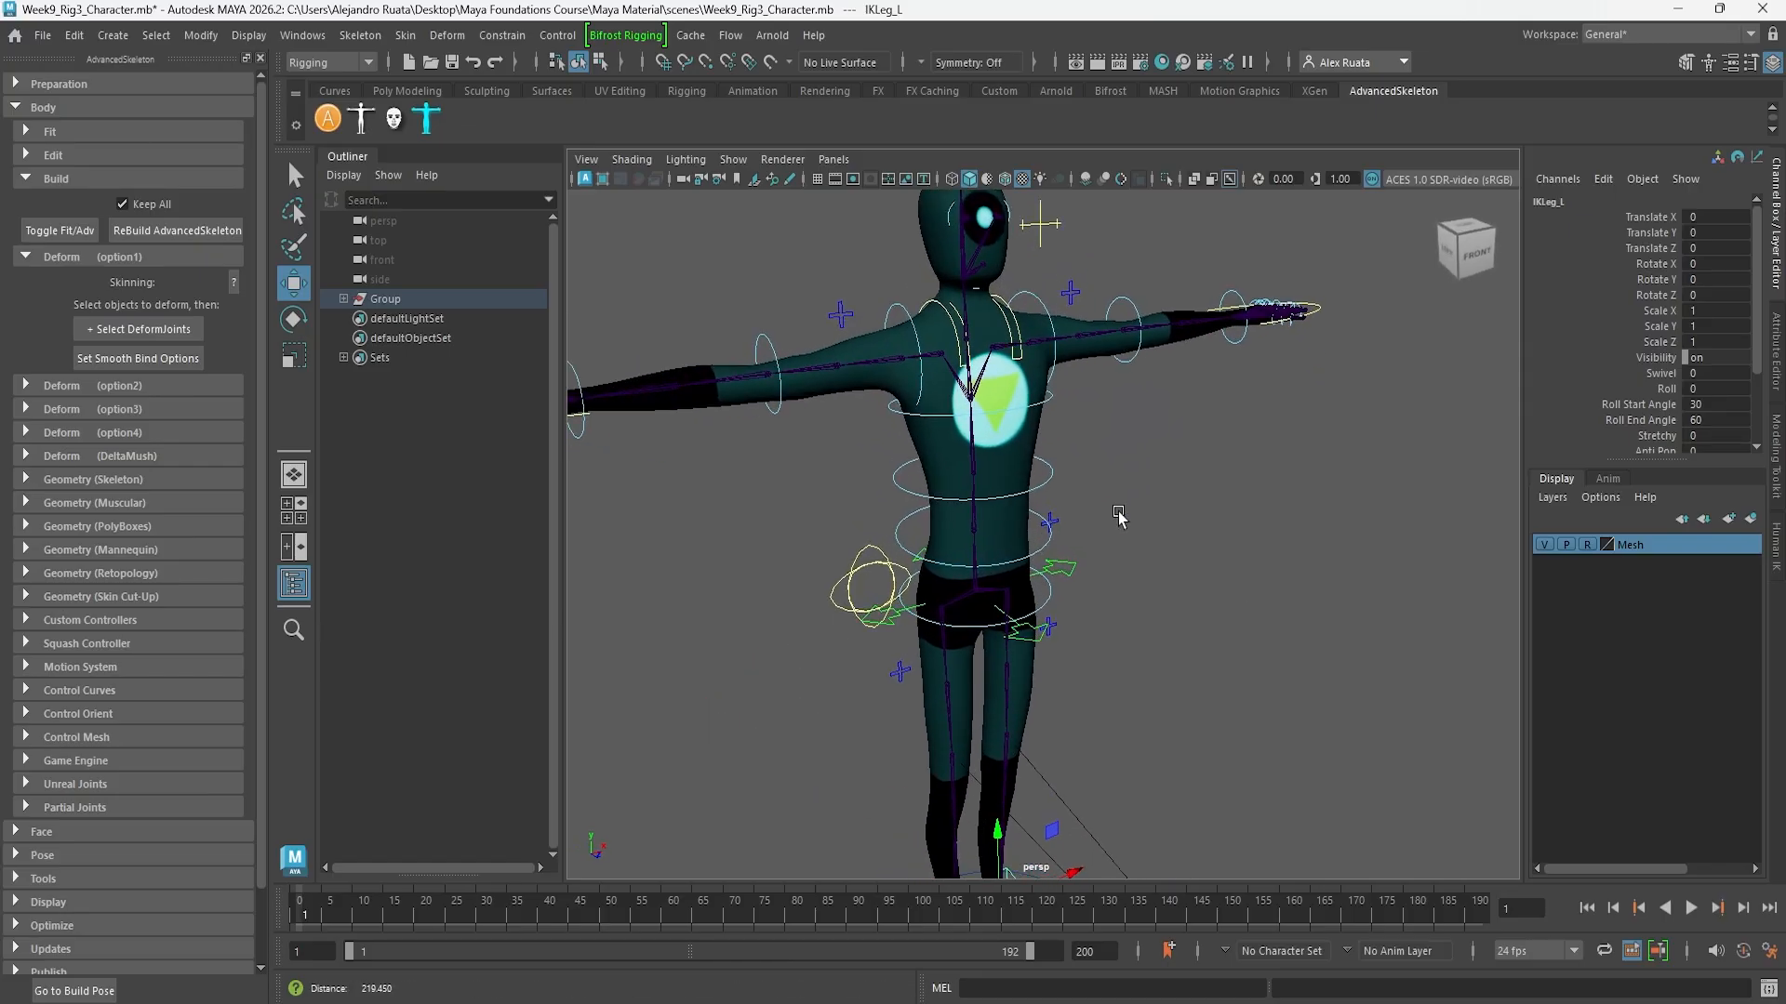
pyautogui.keyDown('alt'); pyautogui.moveTo(982, 368); pyautogui.dragTo(958, 512, button='middle'); pyautogui.keyUp('alt')
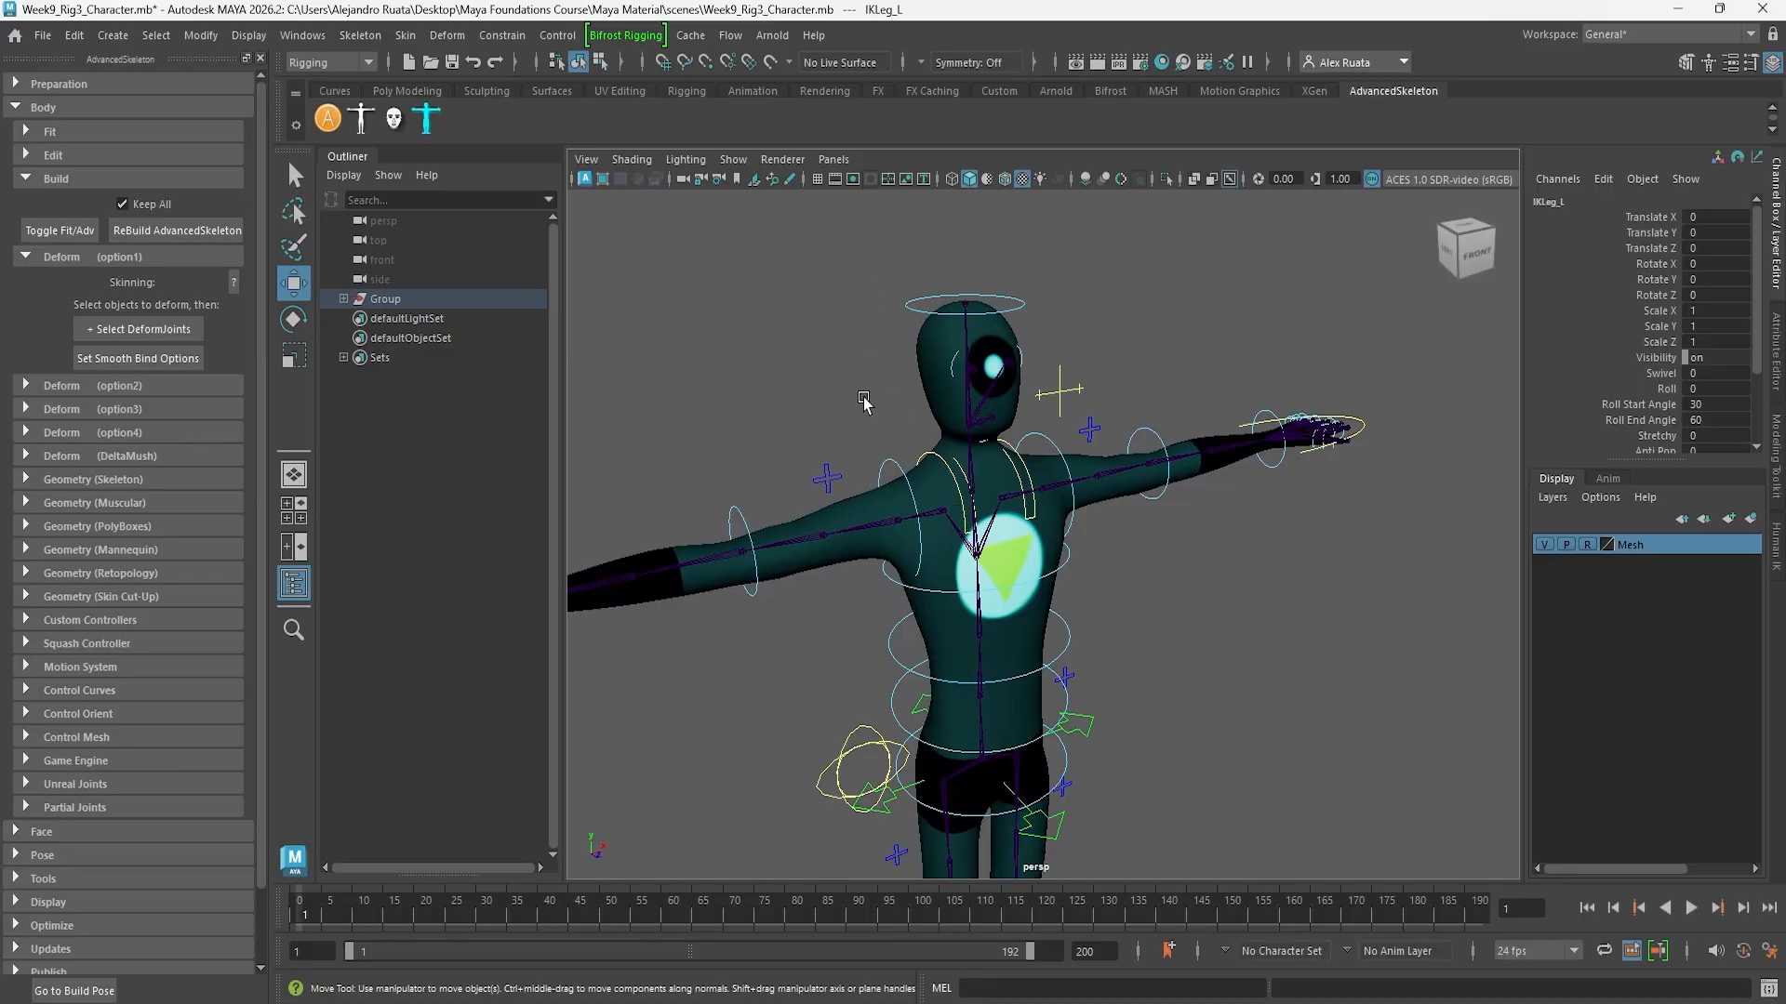
pyautogui.click(893, 462)
pyautogui.press('e')
pyautogui.moveTo(864, 447)
pyautogui.mouseDown()
pyautogui.moveTo(856, 414)
pyautogui.moveTo(841, 475)
pyautogui.mouseUp()
pyautogui.press('w')
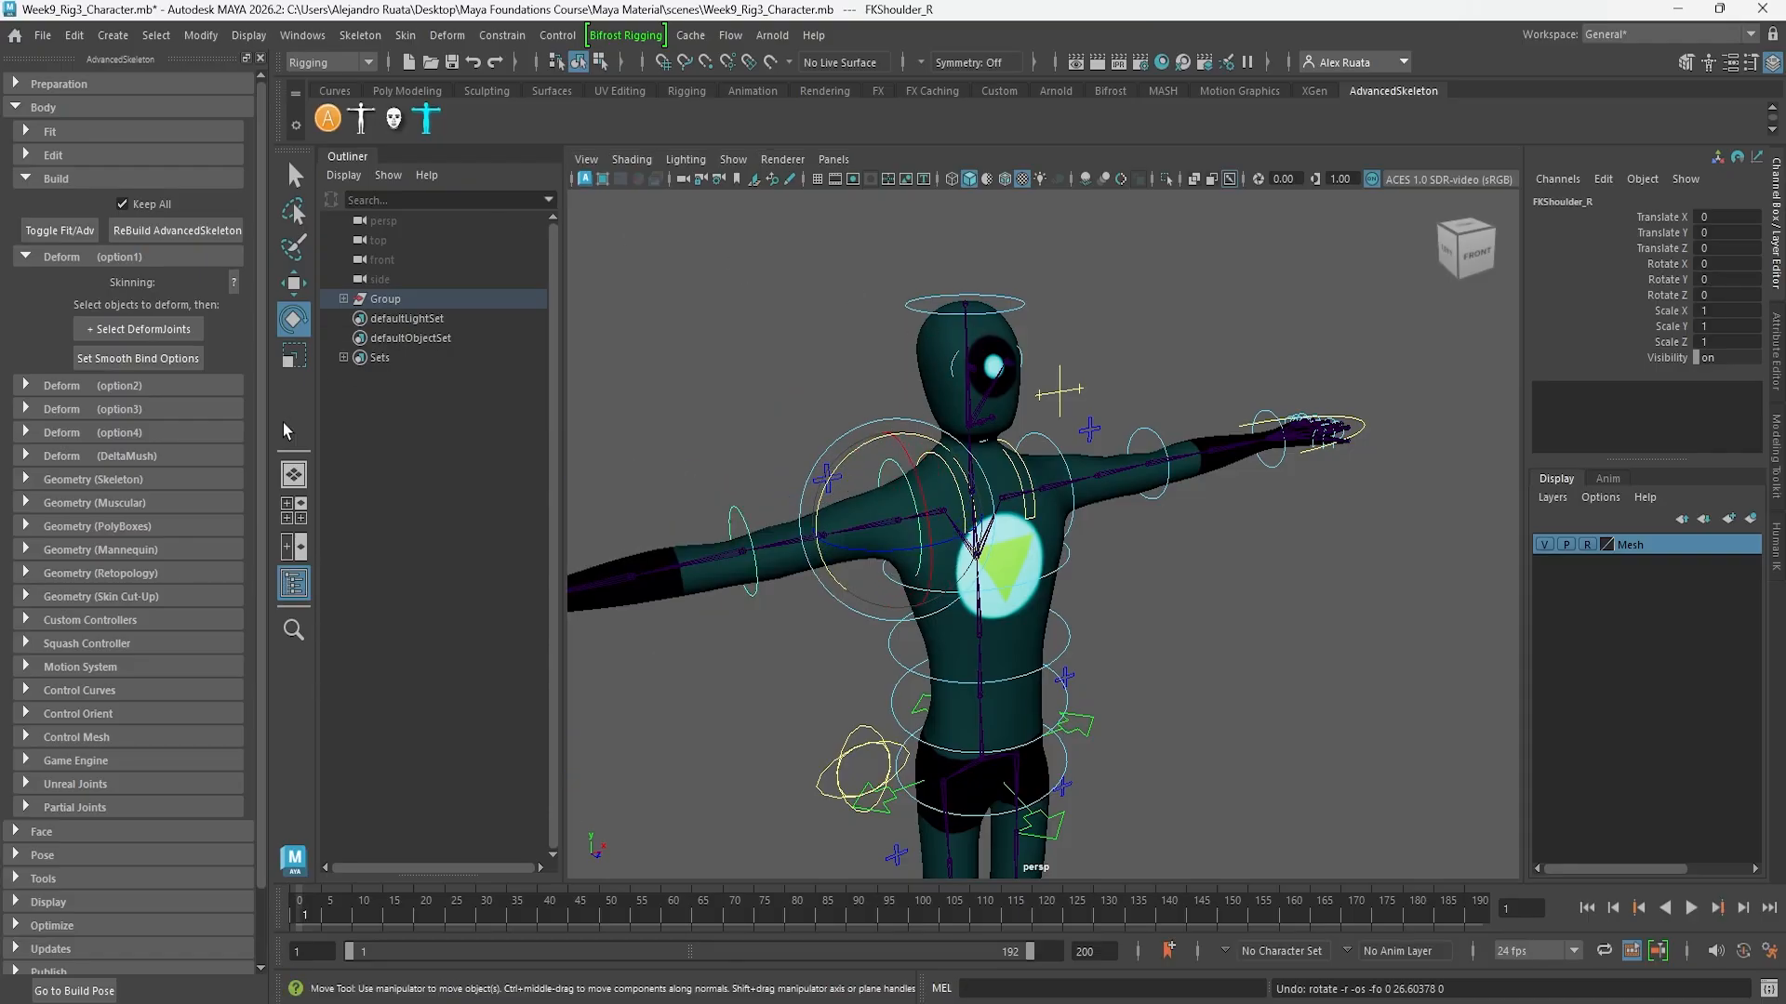
# Collapse the Deform (option1), Build and Body sections of the AdvancedSkeleton tools
pyautogui.click(27, 258)
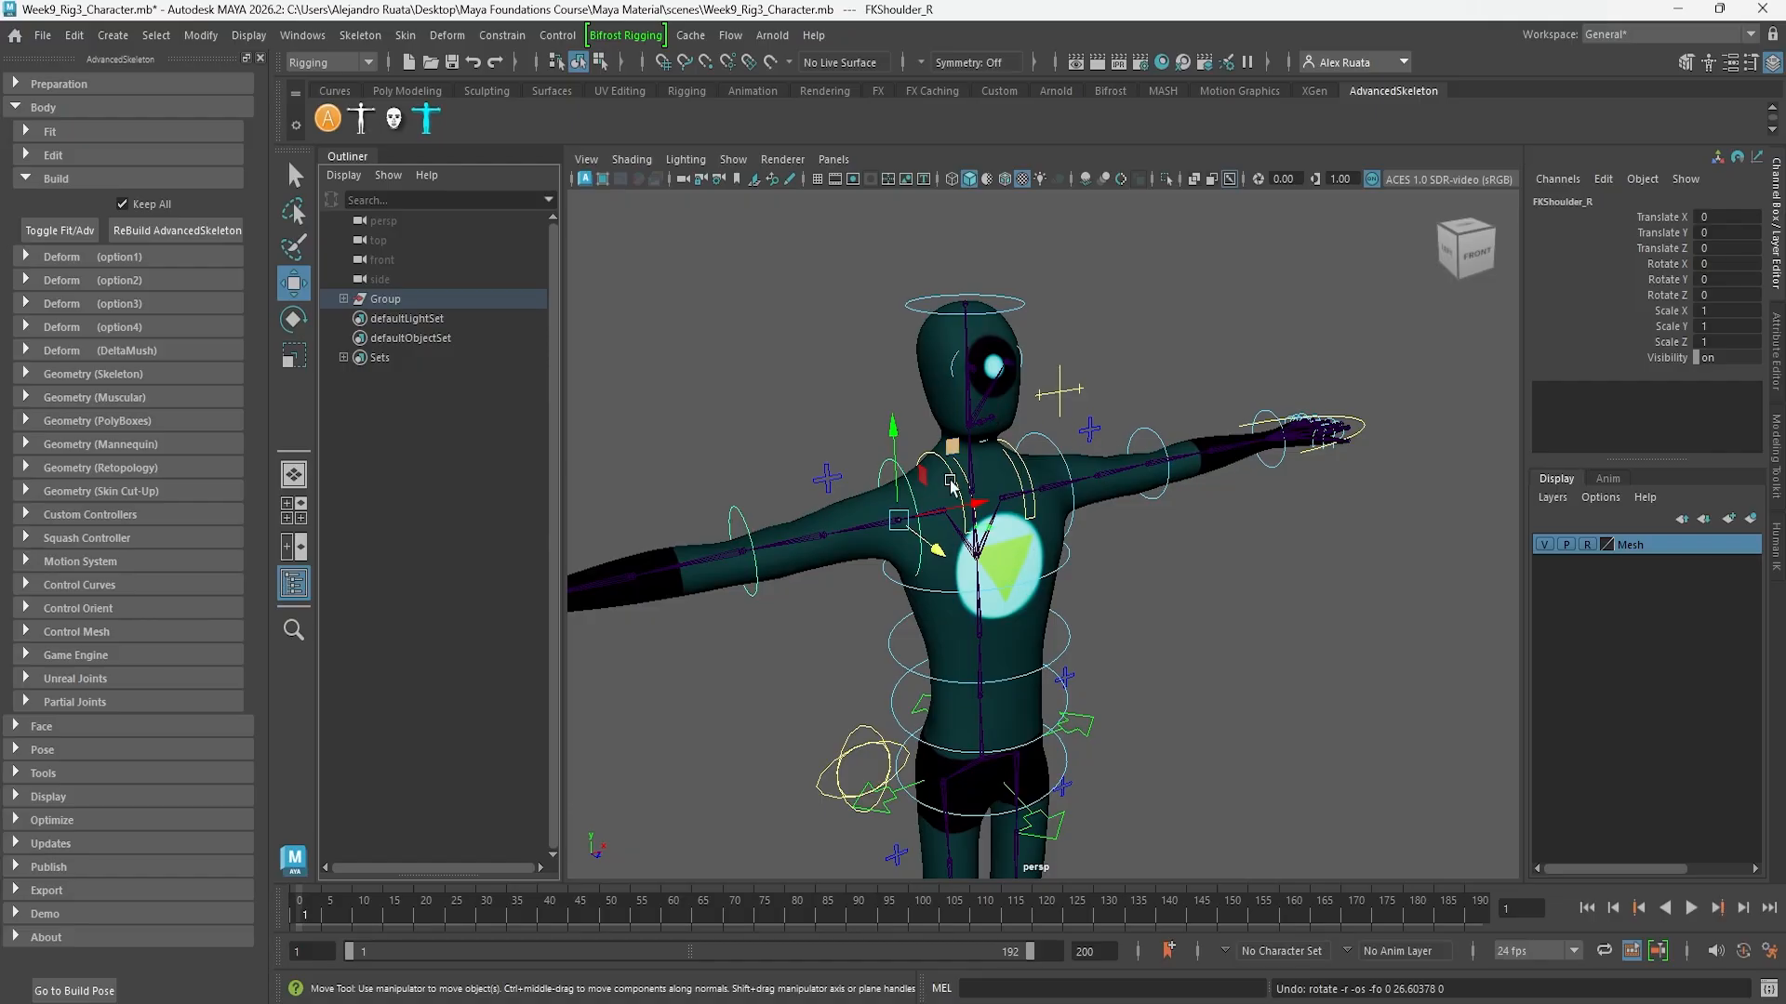
pyautogui.click(26, 178)
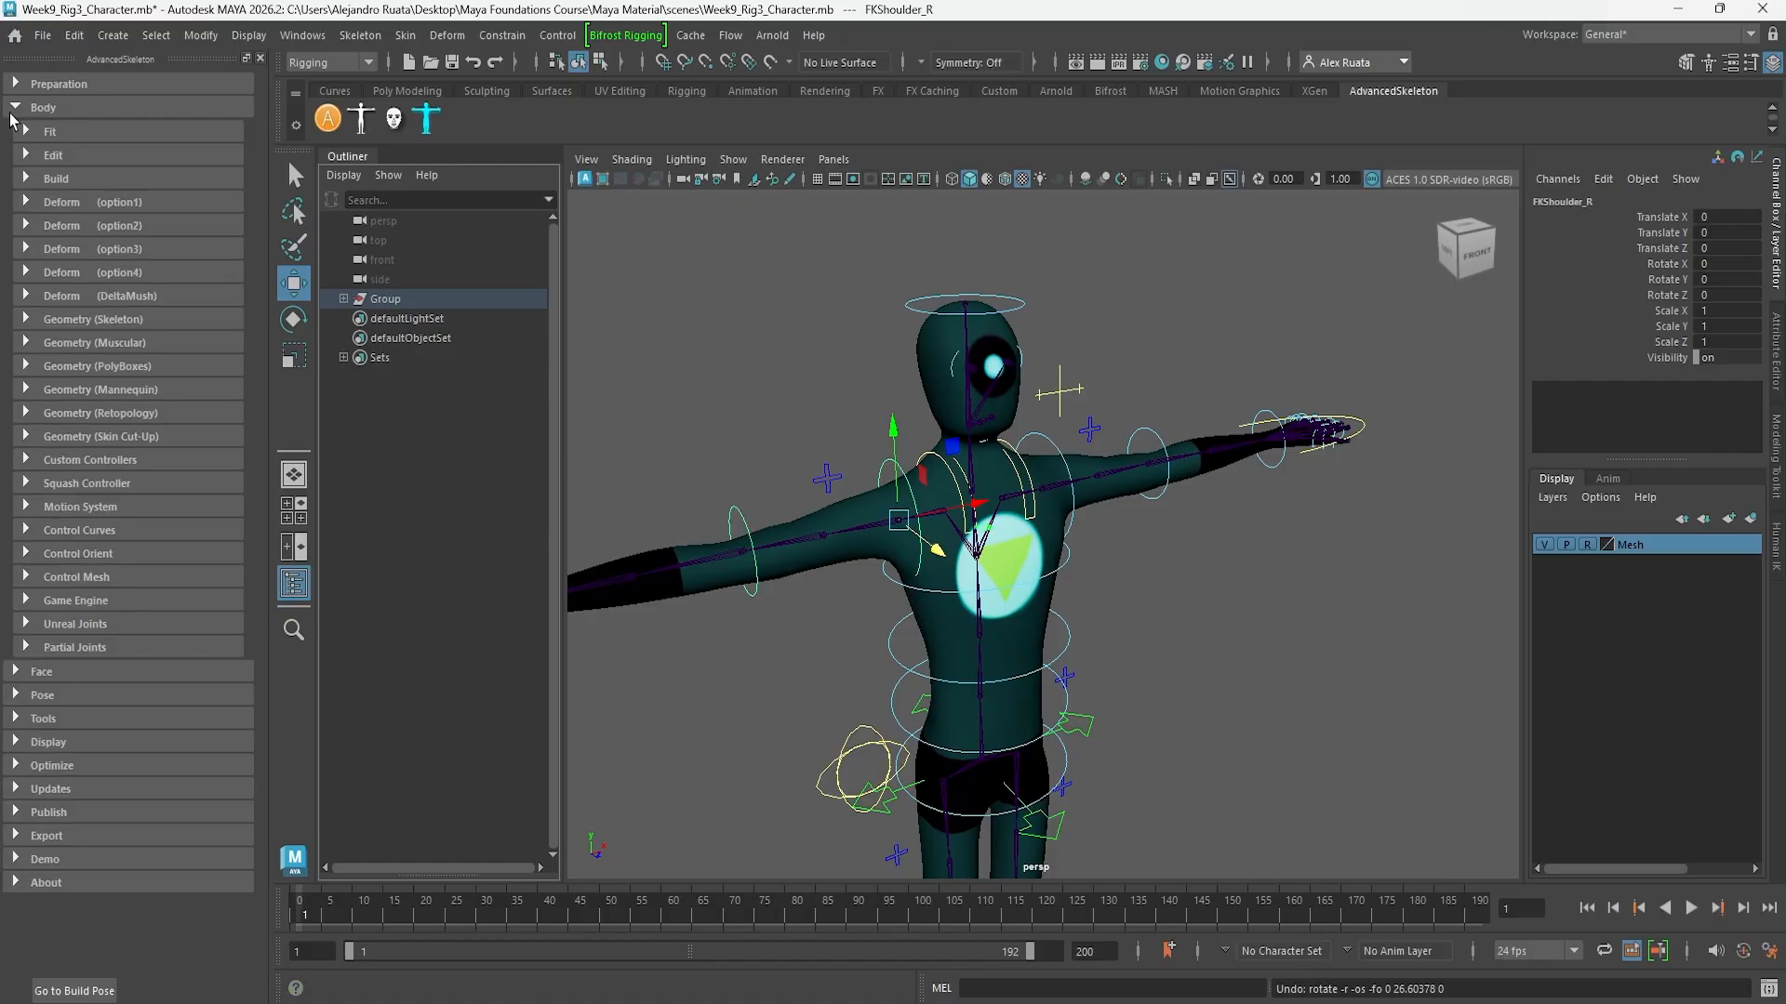
pyautogui.click(14, 109)
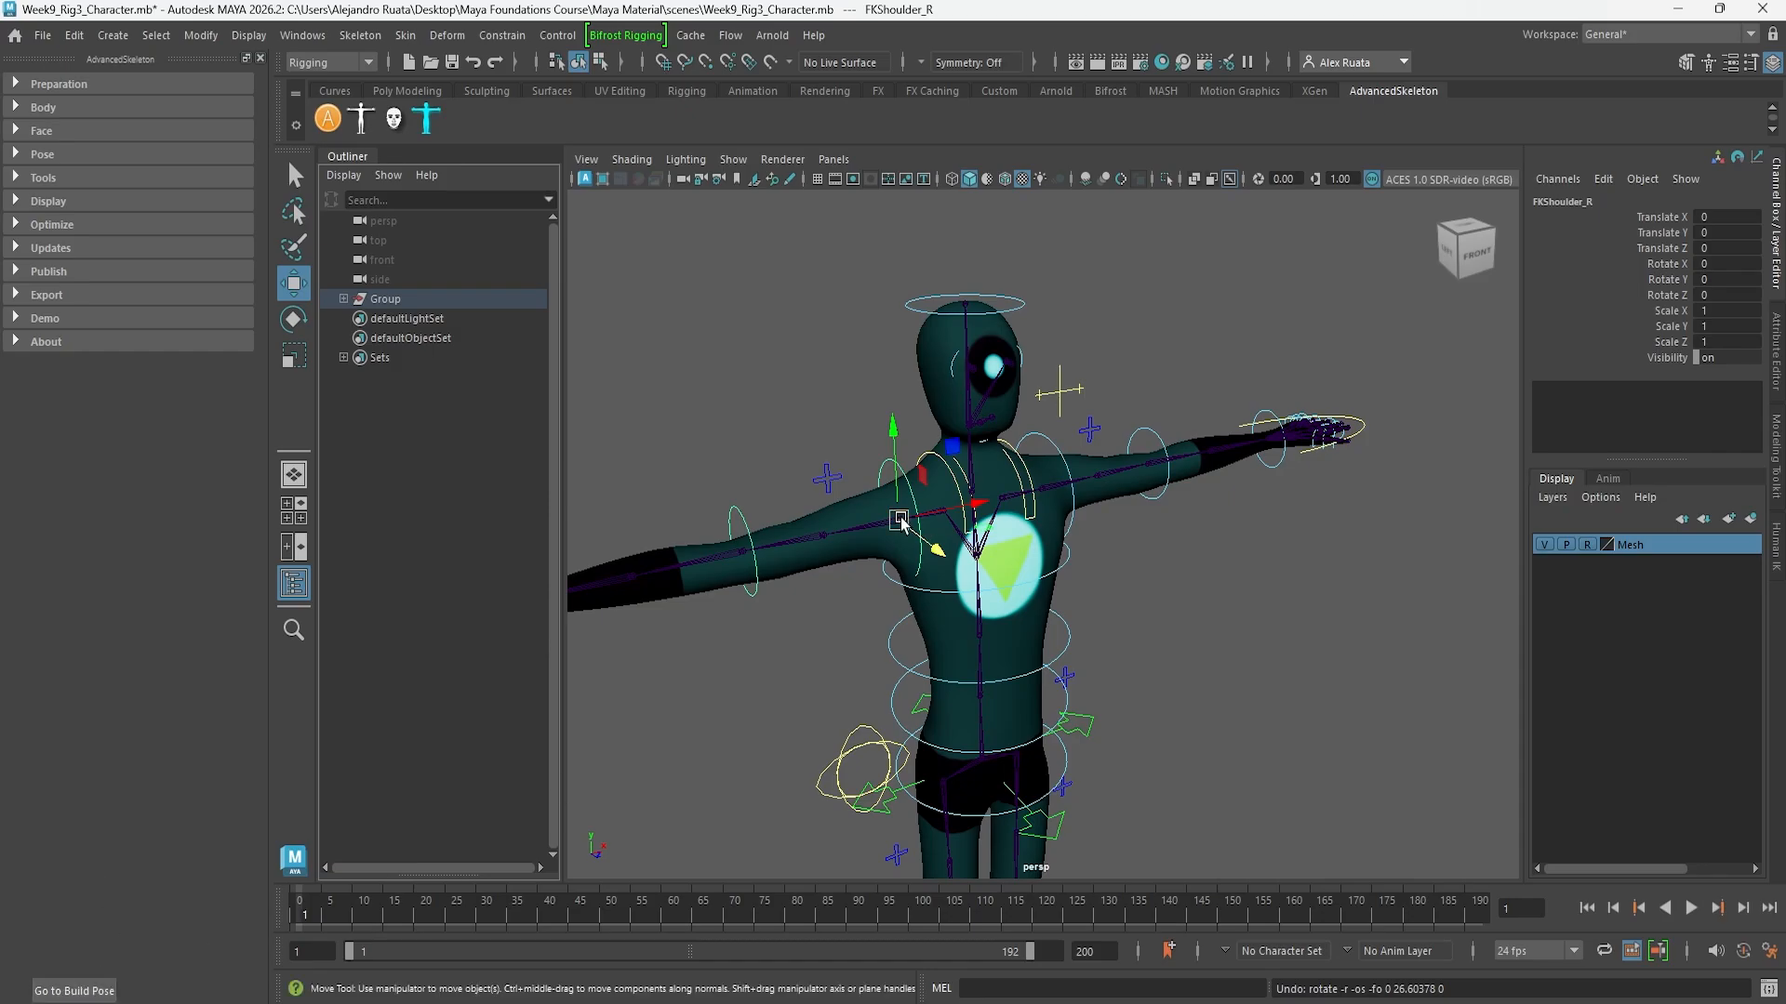
# Raise the right arm and lower the left arm with the FK shoulder controls, rotating the left one about 55.5 in Y
pyautogui.press('e')
pyautogui.moveTo(850, 451); pyautogui.dragTo(1115, 459)
pyautogui.click(1010, 423)
pyautogui.click(1074, 466)
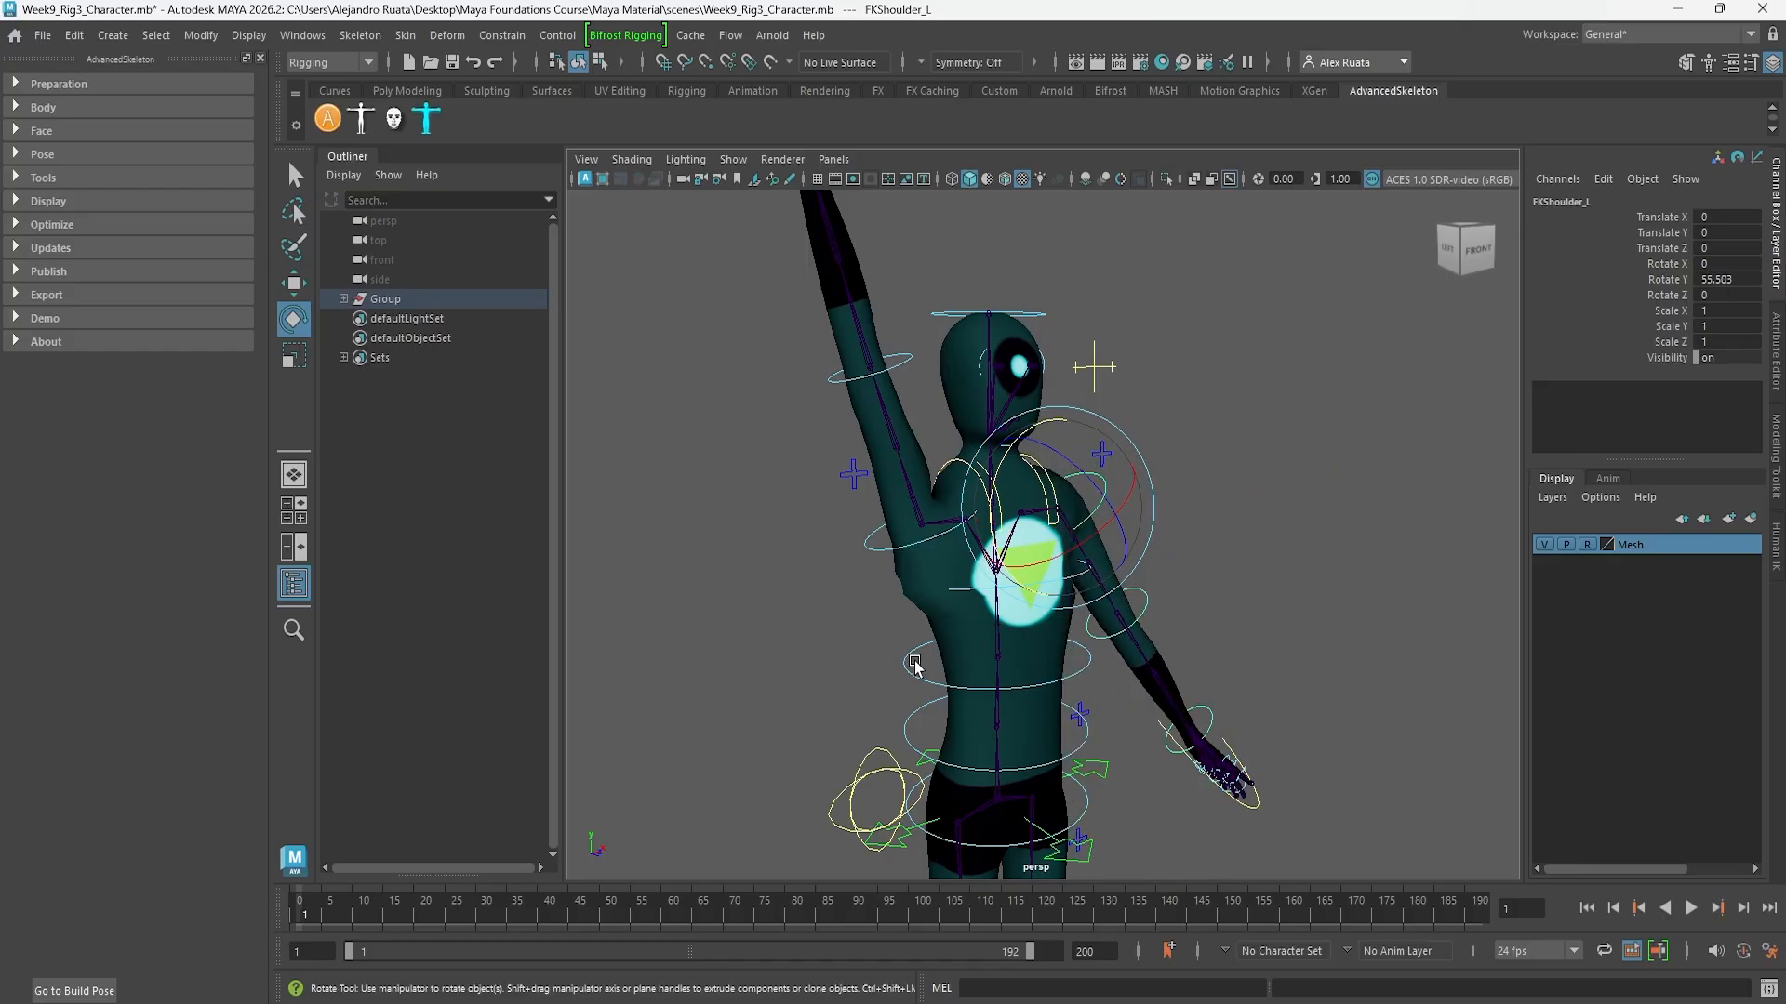
# Bend the torso by rotating the FKSpine2_M control about -67.1 in Z, and return the whole rig to its build pose
pyautogui.click(897, 668)
pyautogui.click(1040, 637)
pyautogui.moveTo(1039, 637); pyautogui.dragTo(963, 580)
pyautogui.press('w')
pyautogui.scroll(-3, 875, 662)
pyautogui.keyDown('alt'); pyautogui.moveTo(913, 663); pyautogui.dragTo(902, 617, button='middle'); pyautogui.keyUp('alt')
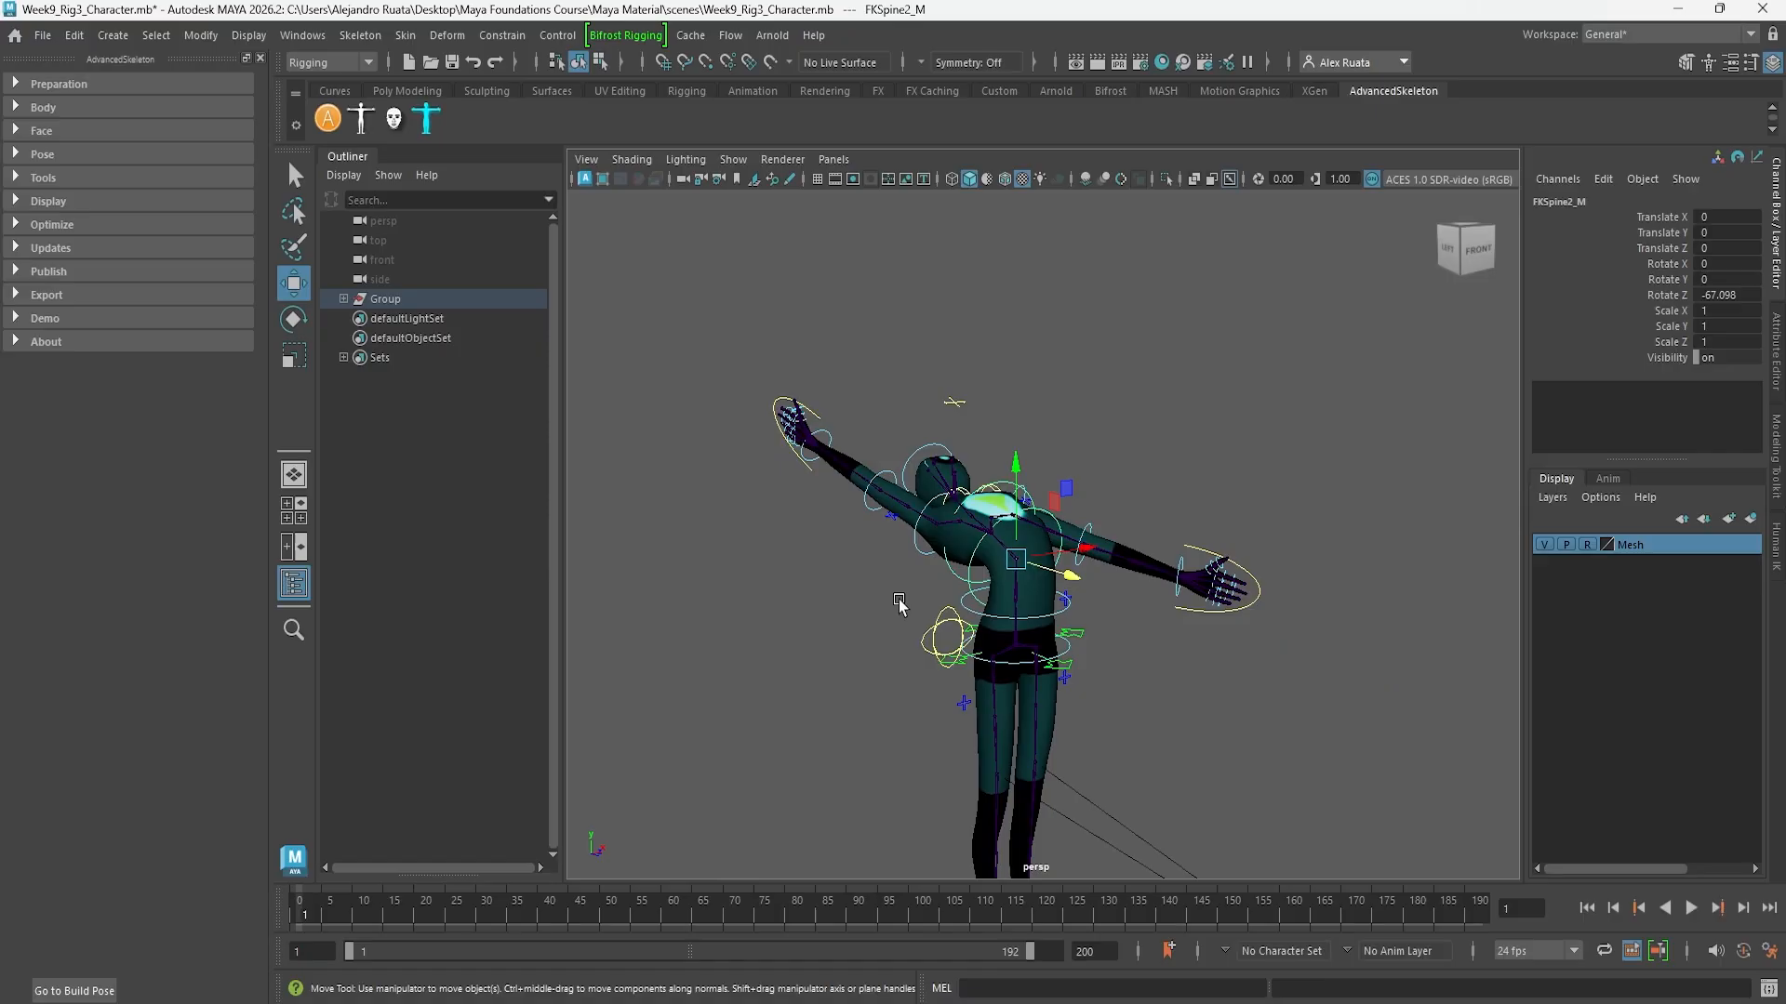
pyautogui.click(88, 992)
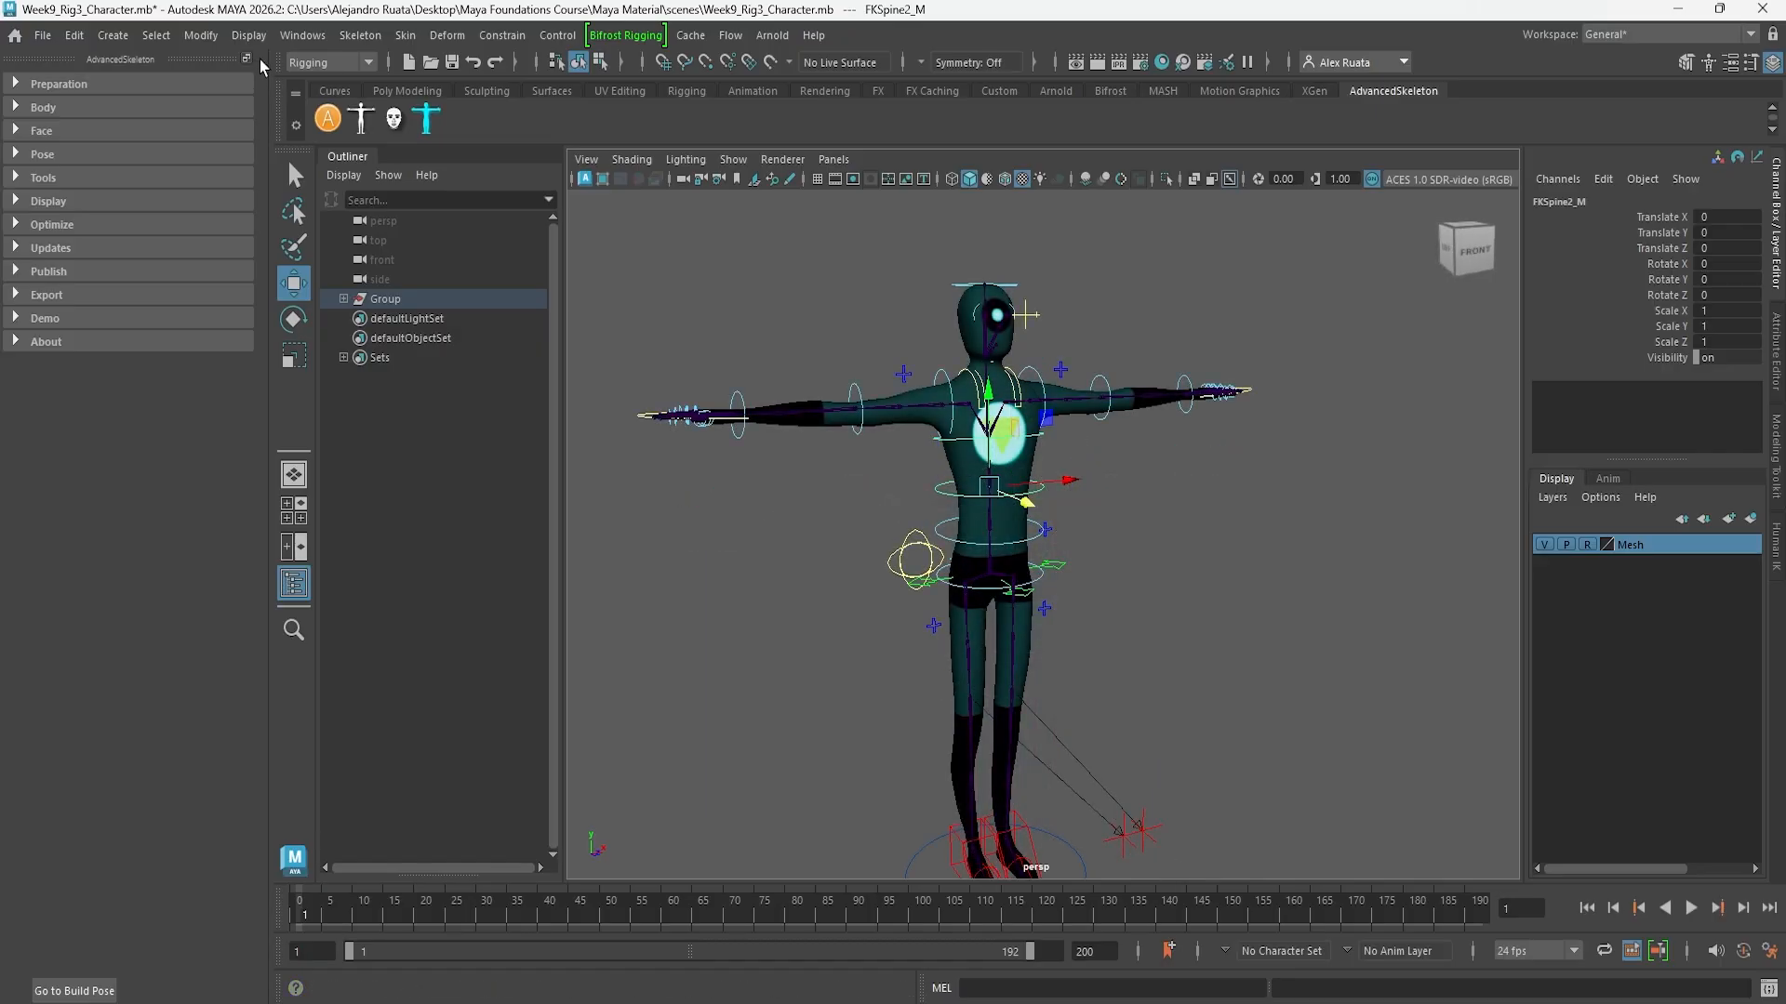
# Close the AdvancedSkeleton tools and reopen them
pyautogui.click(260, 58)
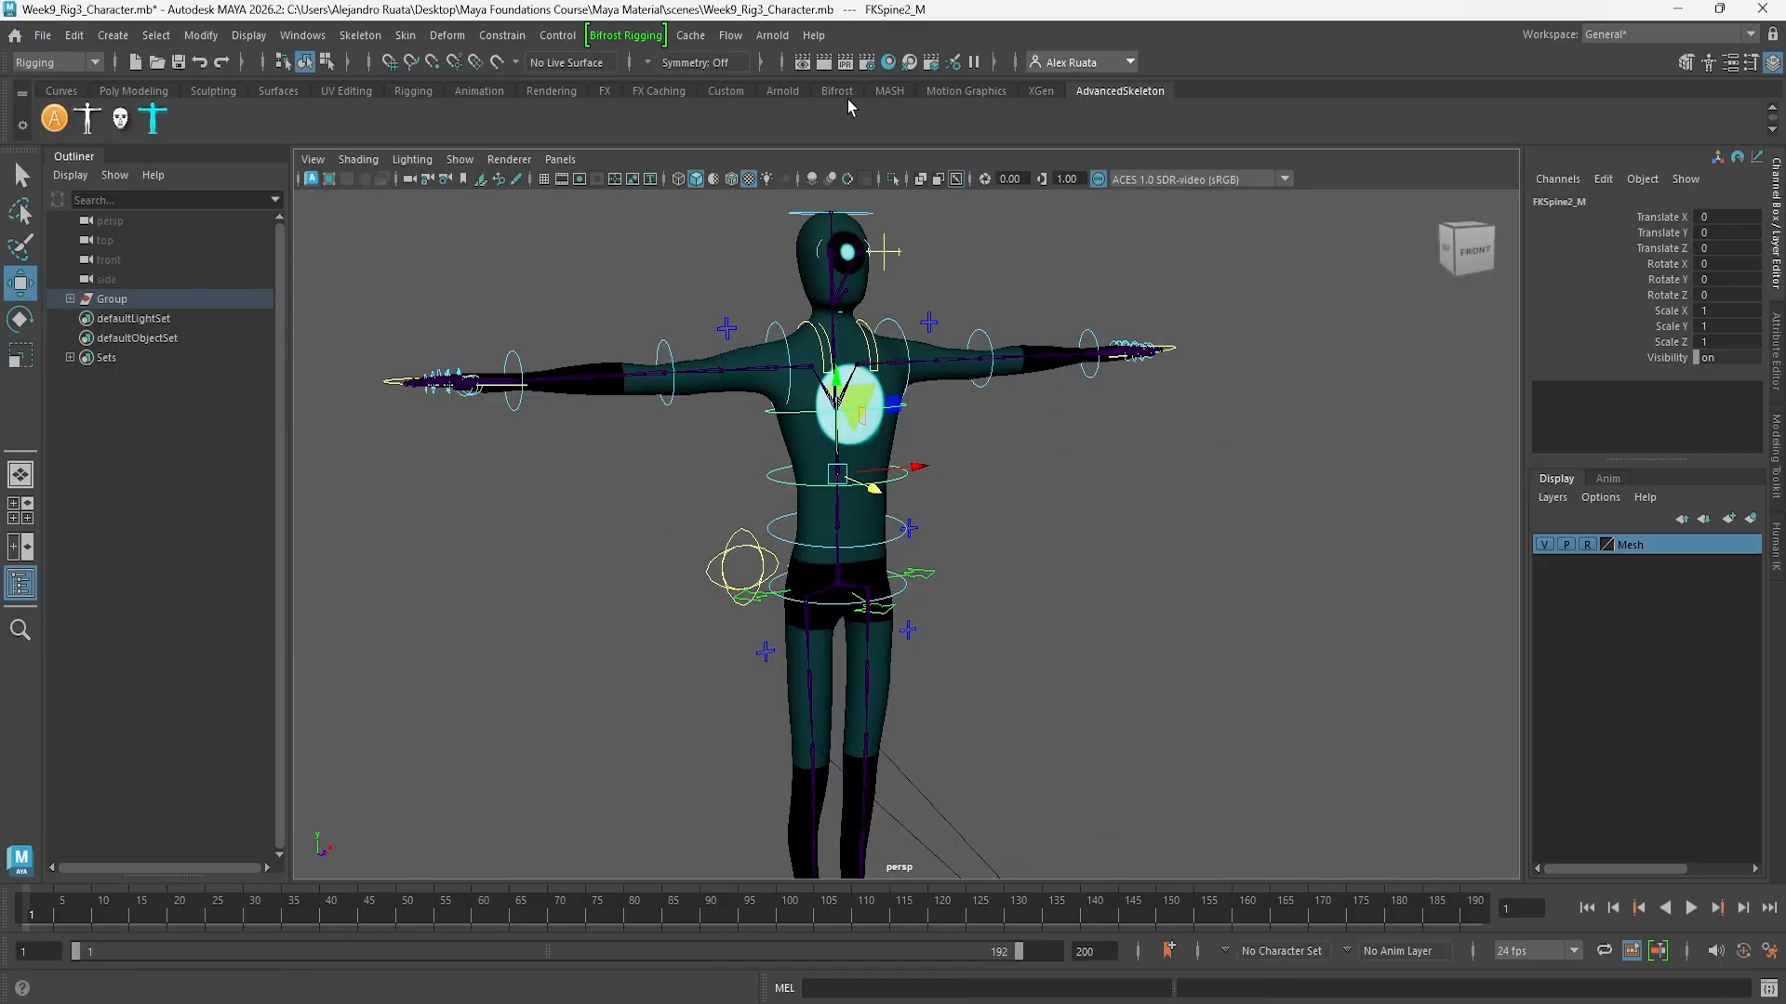
pyautogui.click(54, 119)
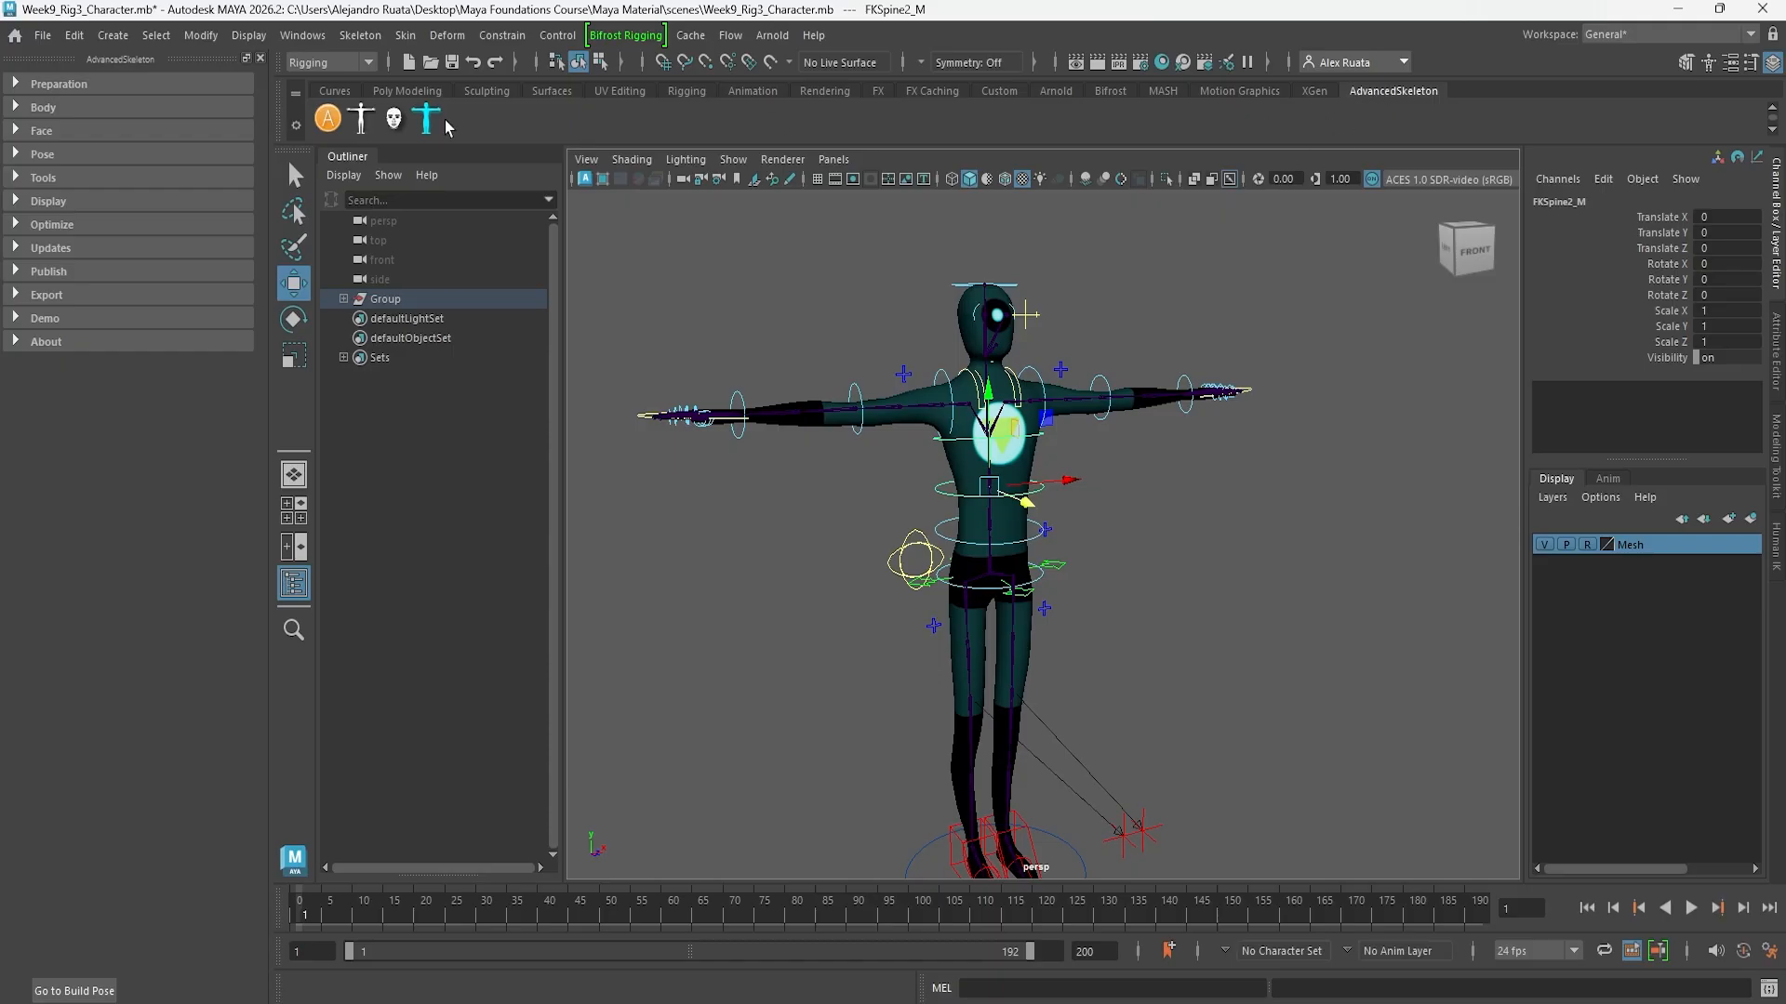
# Close the AdvancedSkeleton tools and take the Mesh display layer out of reference mode so the mesh is selectable
pyautogui.click(261, 58)
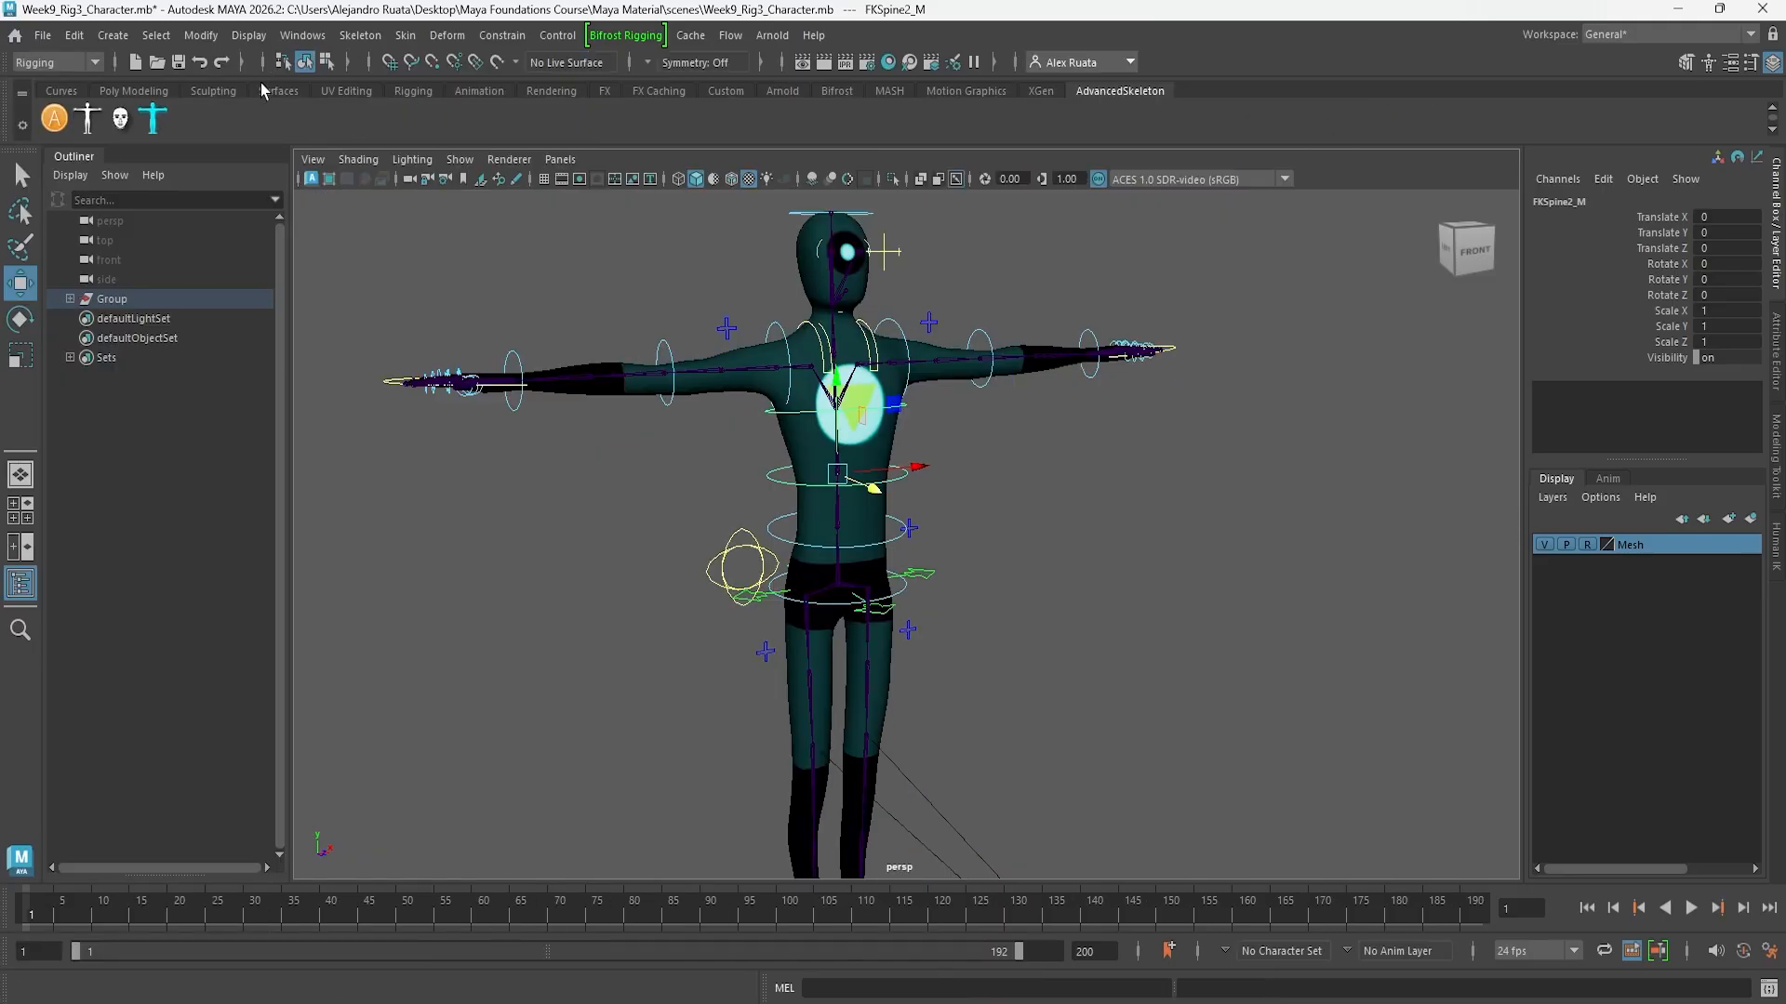
pyautogui.scroll(5, 863, 382)
pyautogui.keyDown('alt'); pyautogui.moveTo(864, 383); pyautogui.dragTo(904, 544, button='middle'); pyautogui.keyUp('alt')
pyautogui.moveTo(904, 544)
pyautogui.keyDown('alt'); pyautogui.mouseDown()
pyautogui.moveTo(930, 549)
pyautogui.moveTo(877, 584)
pyautogui.moveTo(903, 575)
pyautogui.mouseUp(); pyautogui.keyUp('alt')
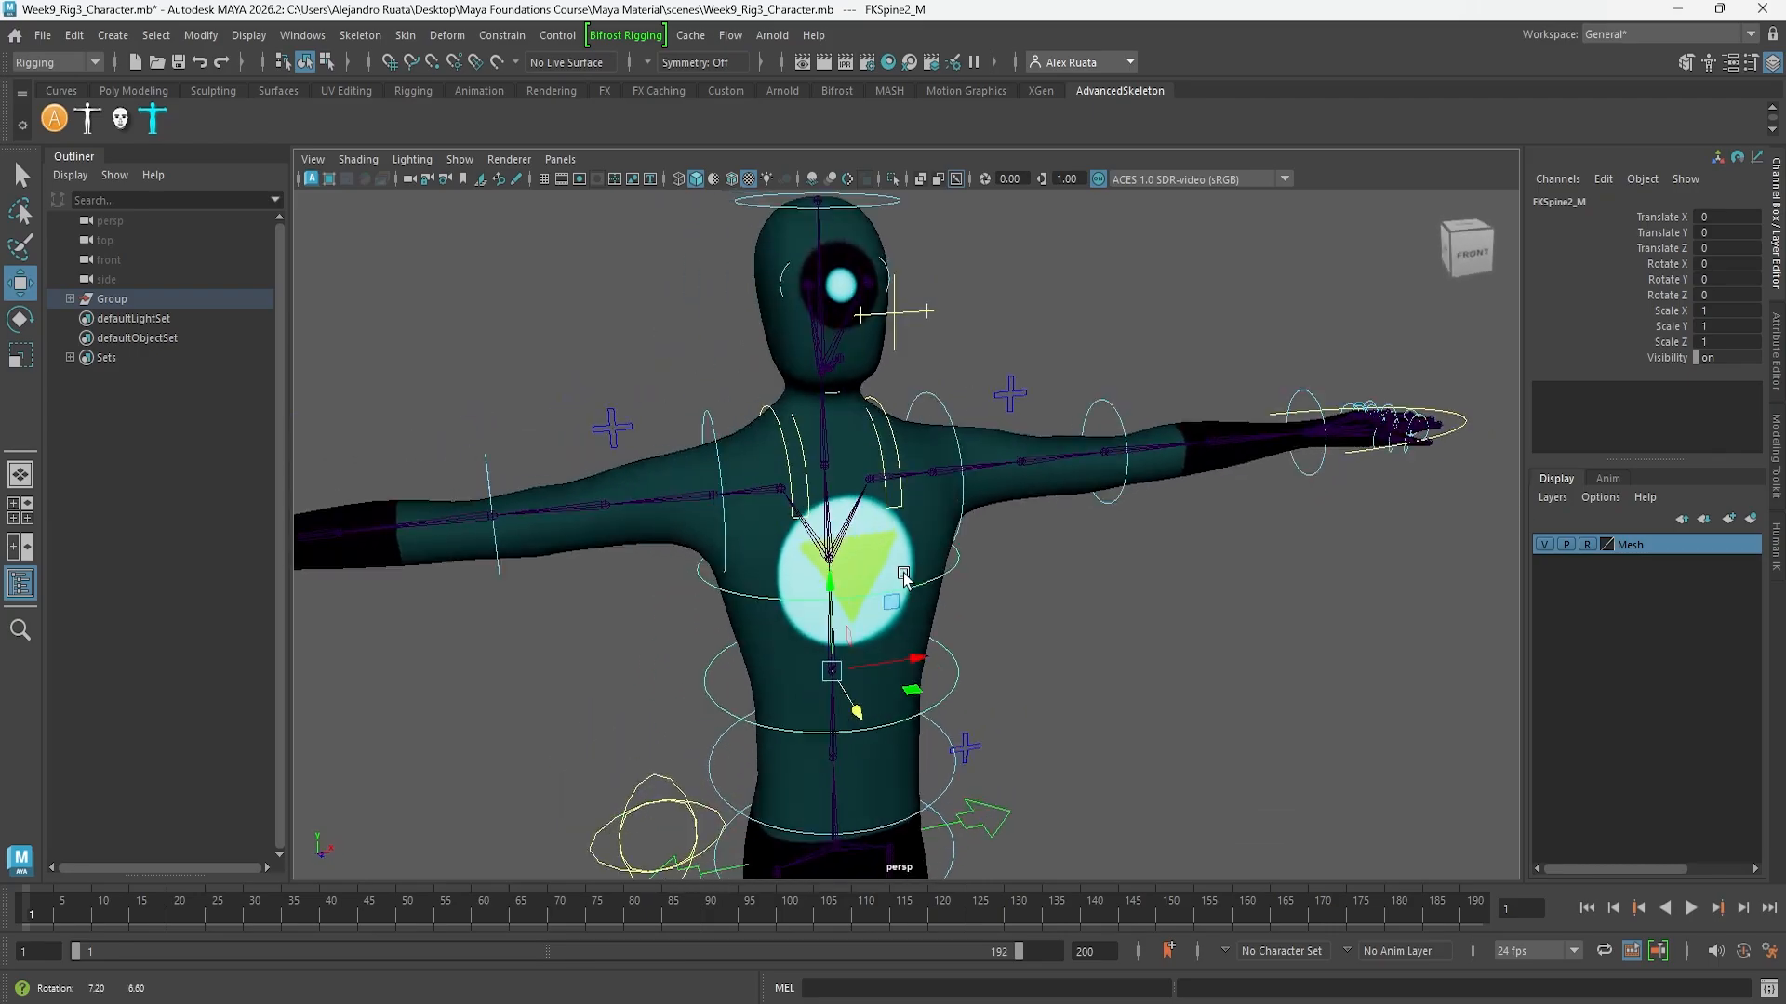
pyautogui.click(1588, 545)
# Switch the character mesh to vertex mode and select a small group of vertices on the underside of the left upper arm
pyautogui.click(1105, 544)
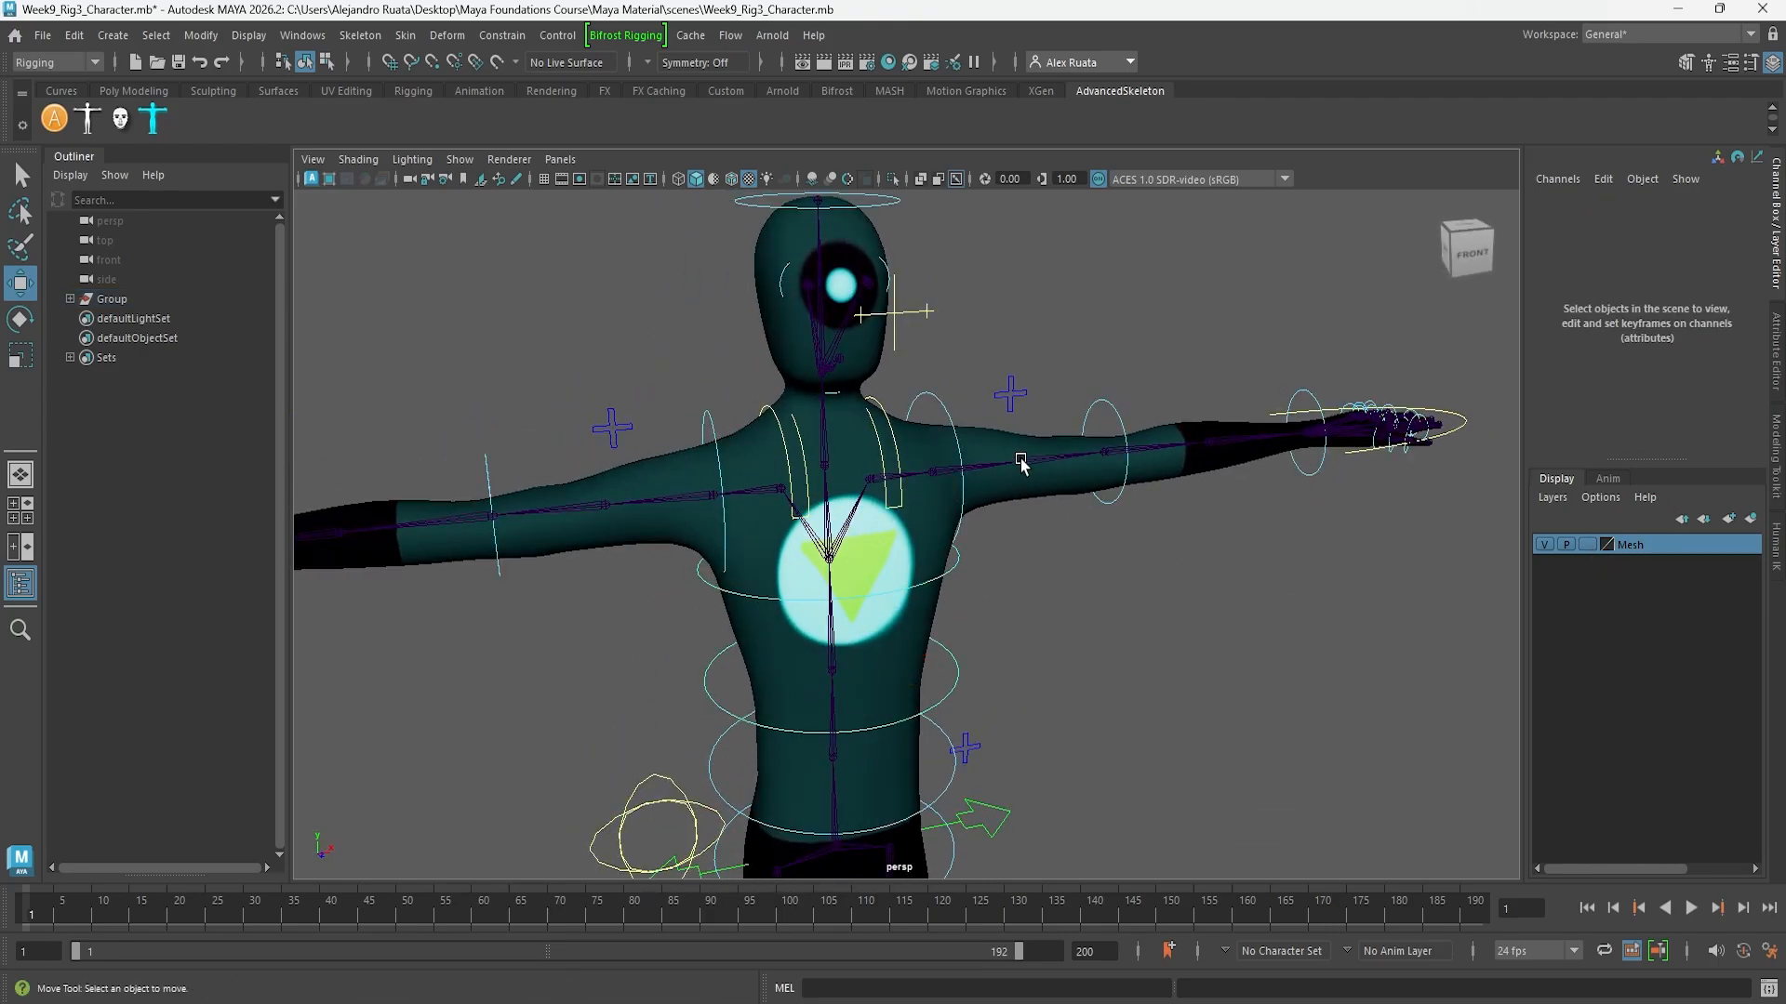
pyautogui.click(994, 447)
pyautogui.keyDown('alt'); pyautogui.moveTo(994, 446); pyautogui.dragTo(971, 482); pyautogui.keyUp('alt')
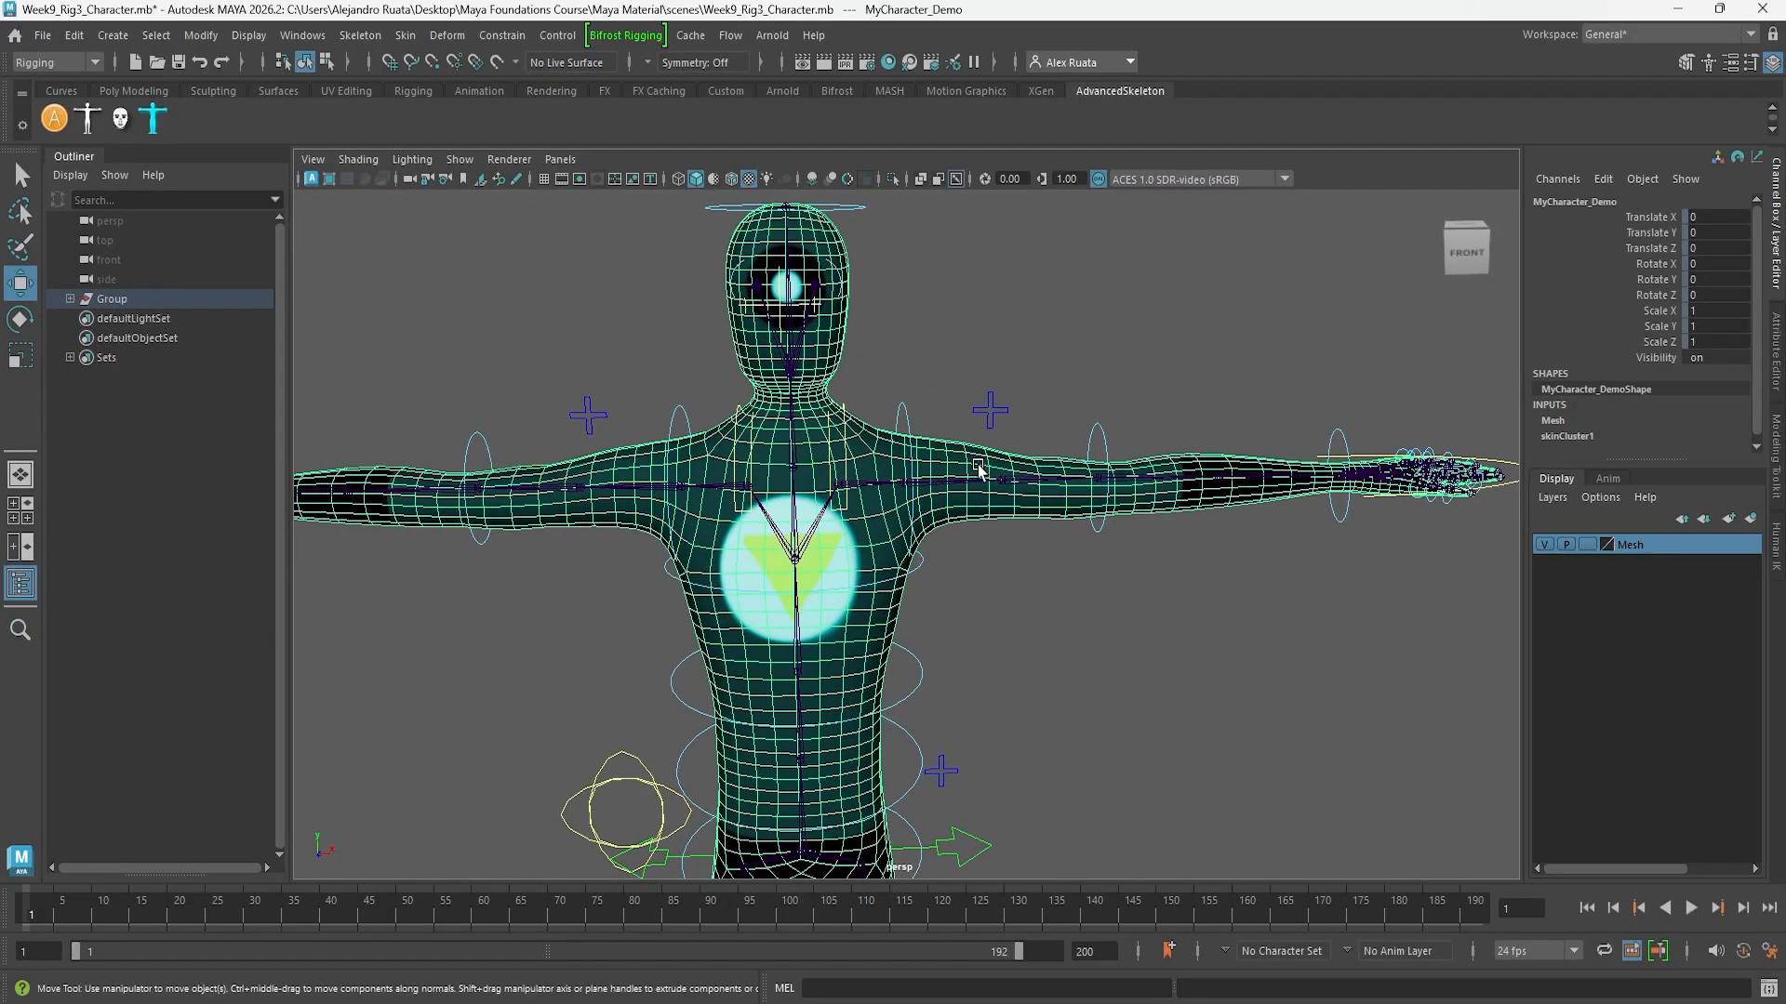
pyautogui.moveTo(978, 470); pyautogui.dragTo(940, 462, button='right')
pyautogui.moveTo(940, 462)
pyautogui.keyDown('alt'); pyautogui.mouseDown()
pyautogui.moveTo(961, 493)
pyautogui.moveTo(948, 483)
pyautogui.mouseUp(); pyautogui.keyUp('alt')
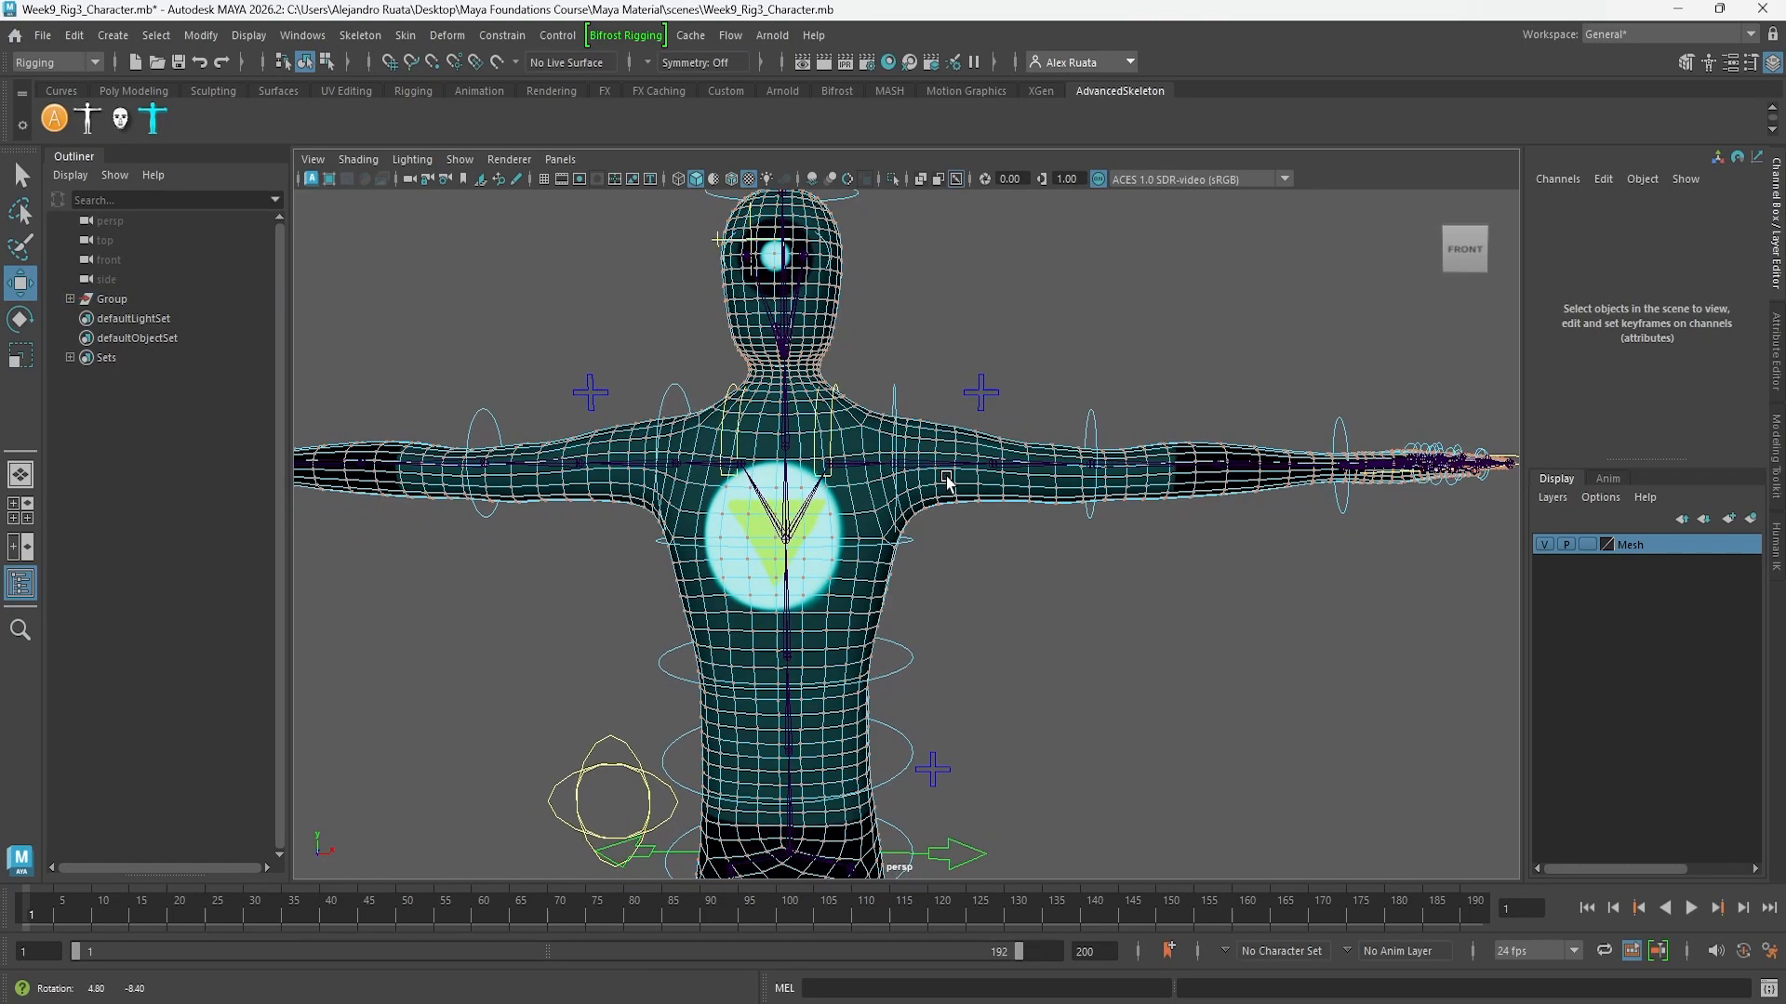
pyautogui.moveTo(951, 383); pyautogui.dragTo(904, 545)
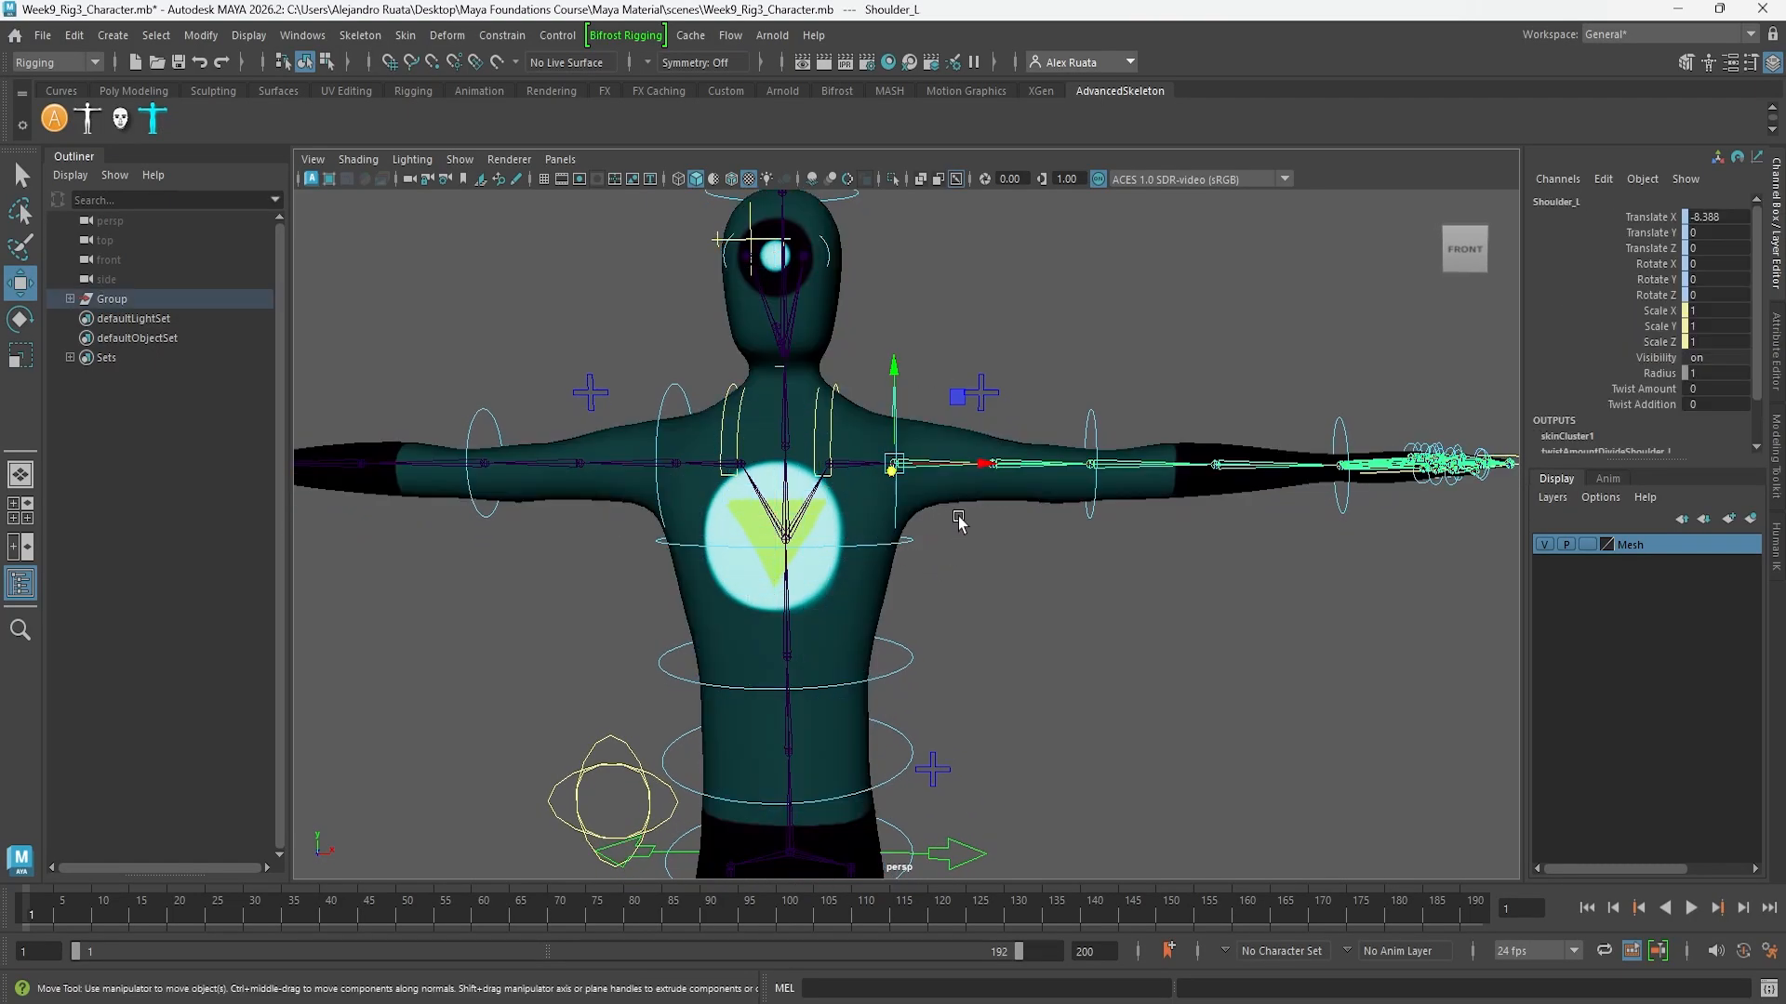
pyautogui.click(958, 492)
pyautogui.moveTo(961, 449); pyautogui.dragTo(901, 471, button='right')
pyautogui.click(954, 485)
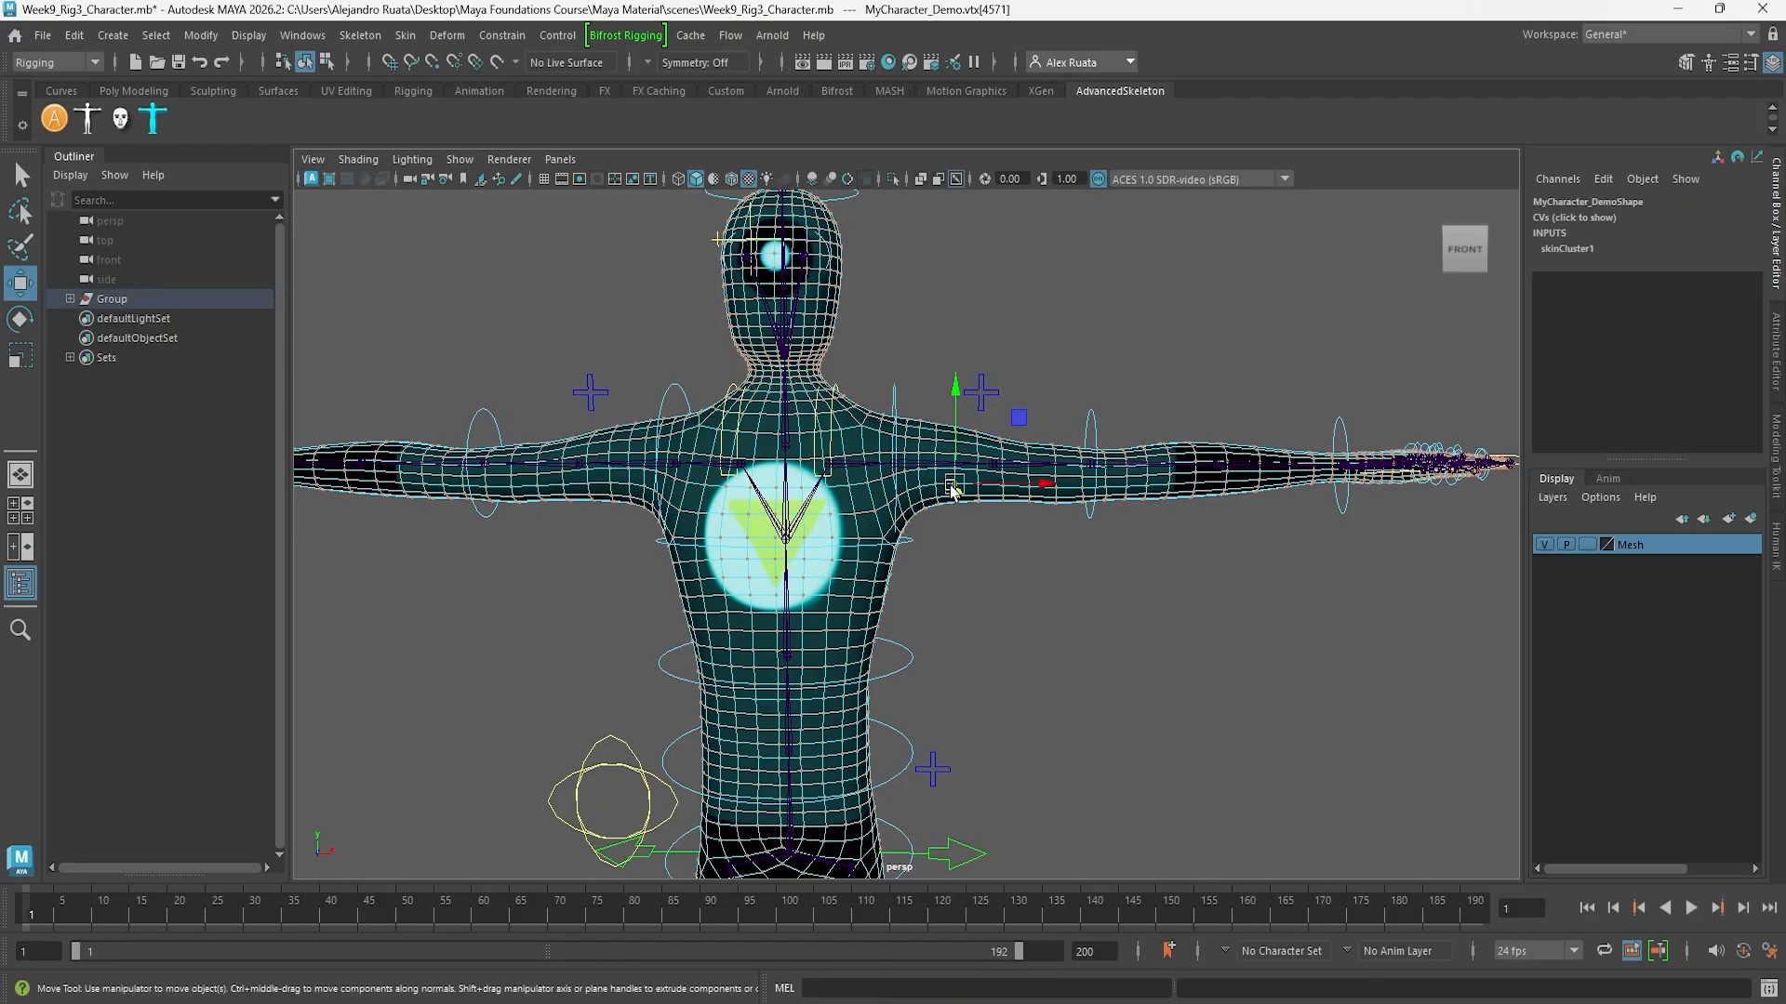
pyautogui.moveTo(997, 523); pyautogui.dragTo(956, 494)
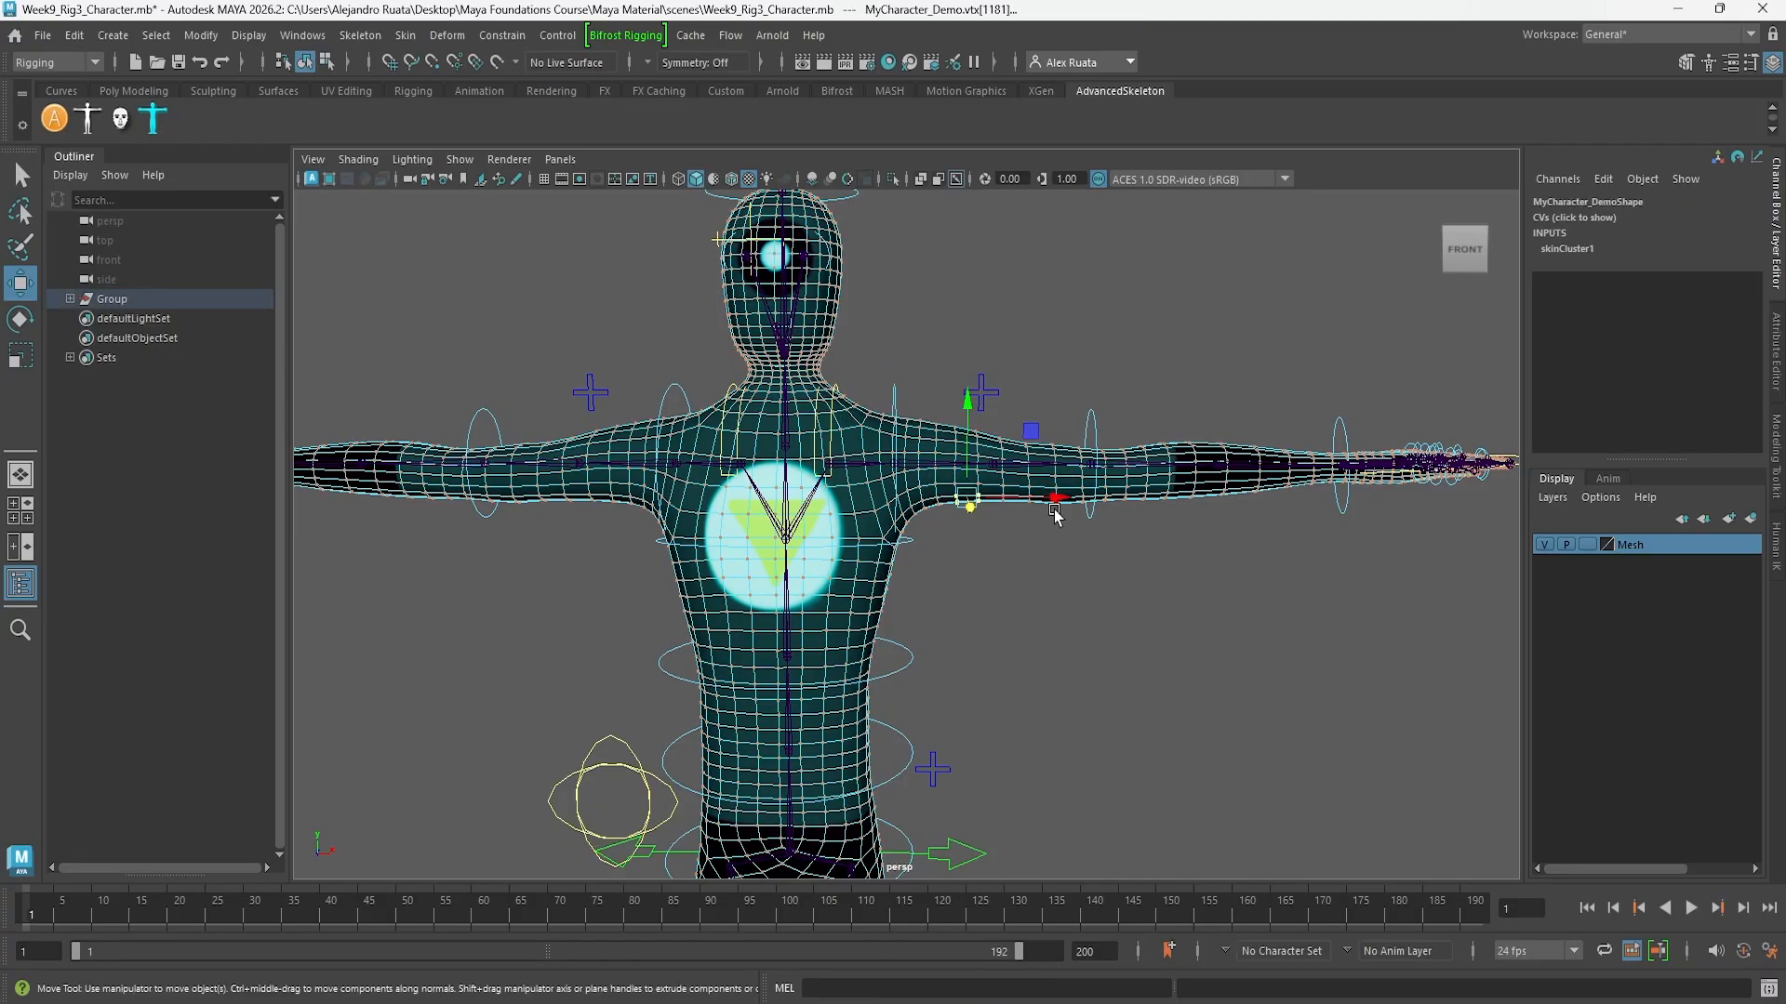
# Open the Component Editor, enlarge its window and show the Smooth Skins weights of the selected vertices
pyautogui.click(307, 37)
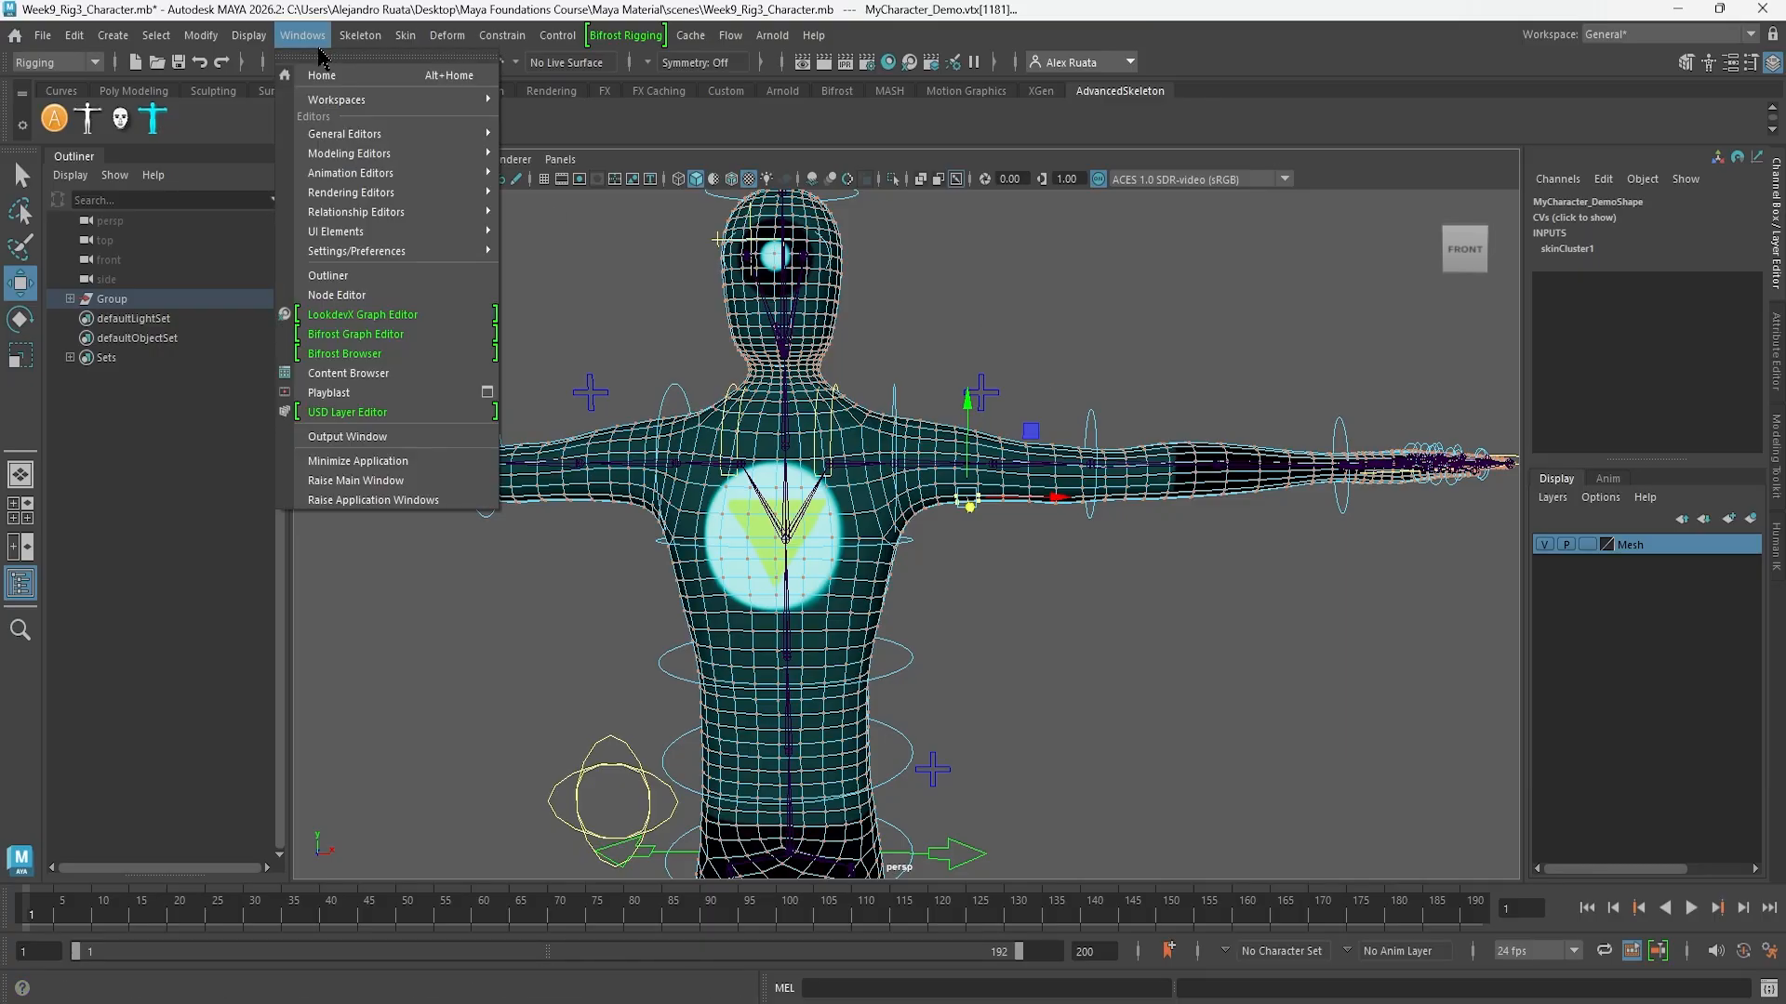
pyautogui.moveTo(351, 135)
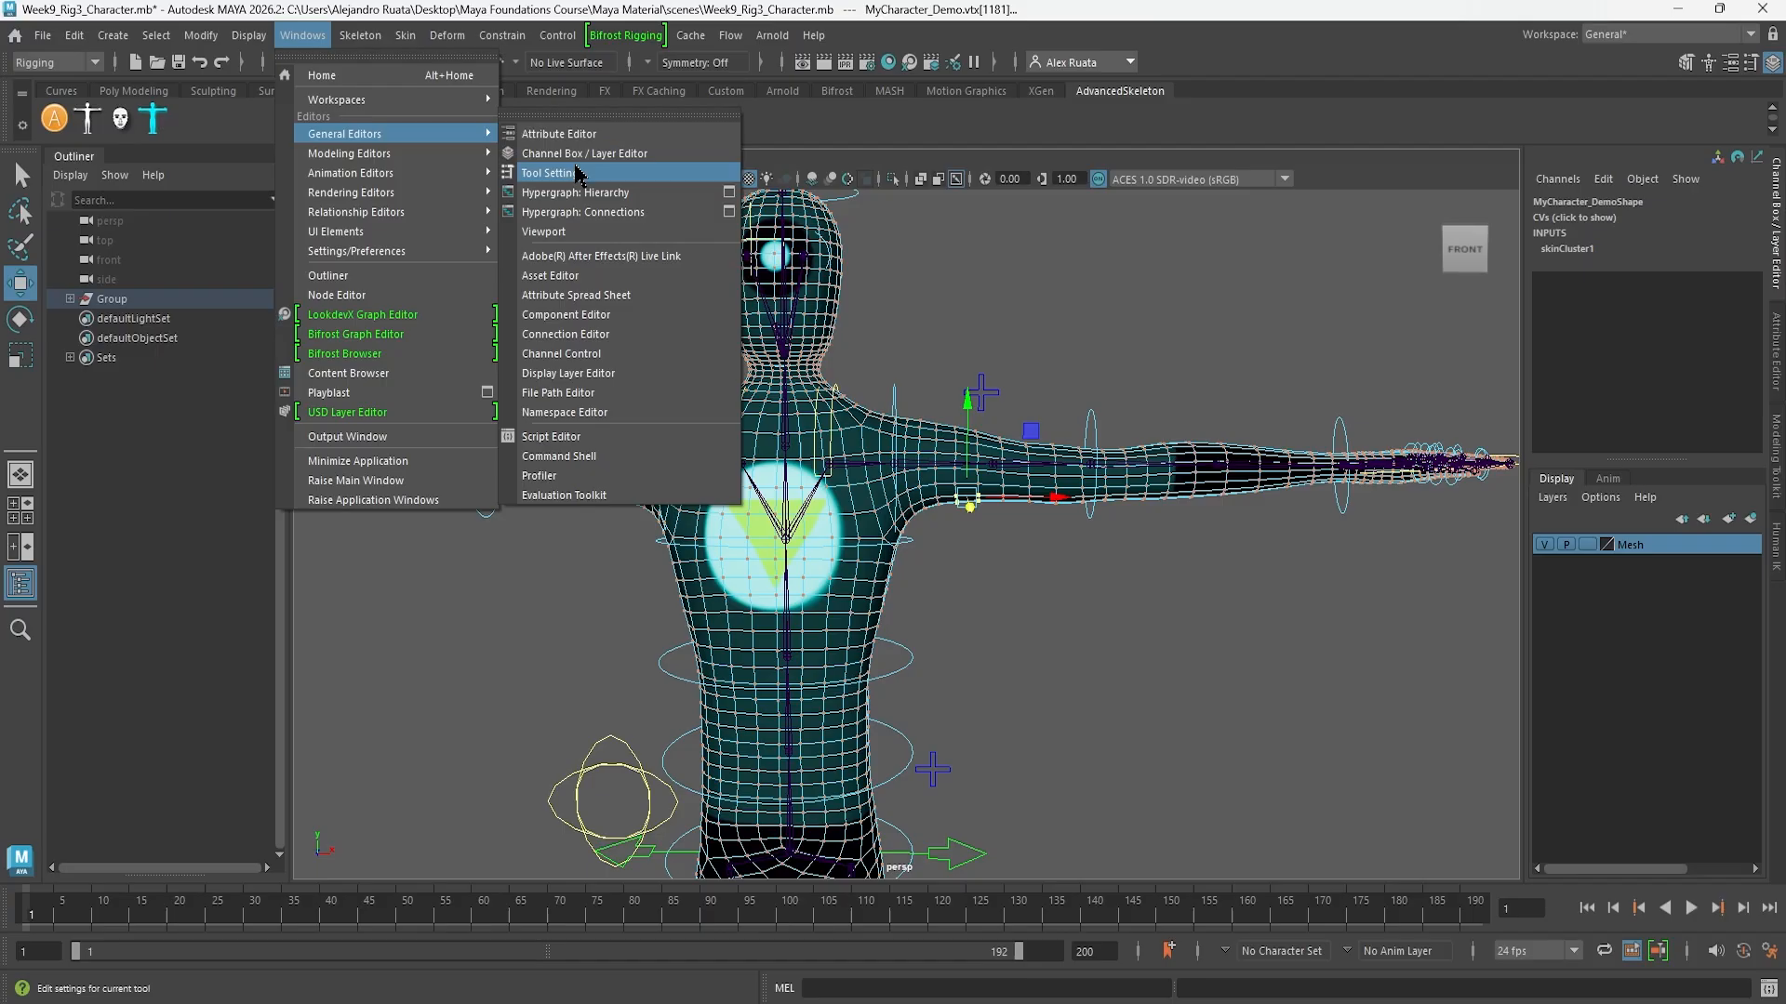
pyautogui.click(616, 320)
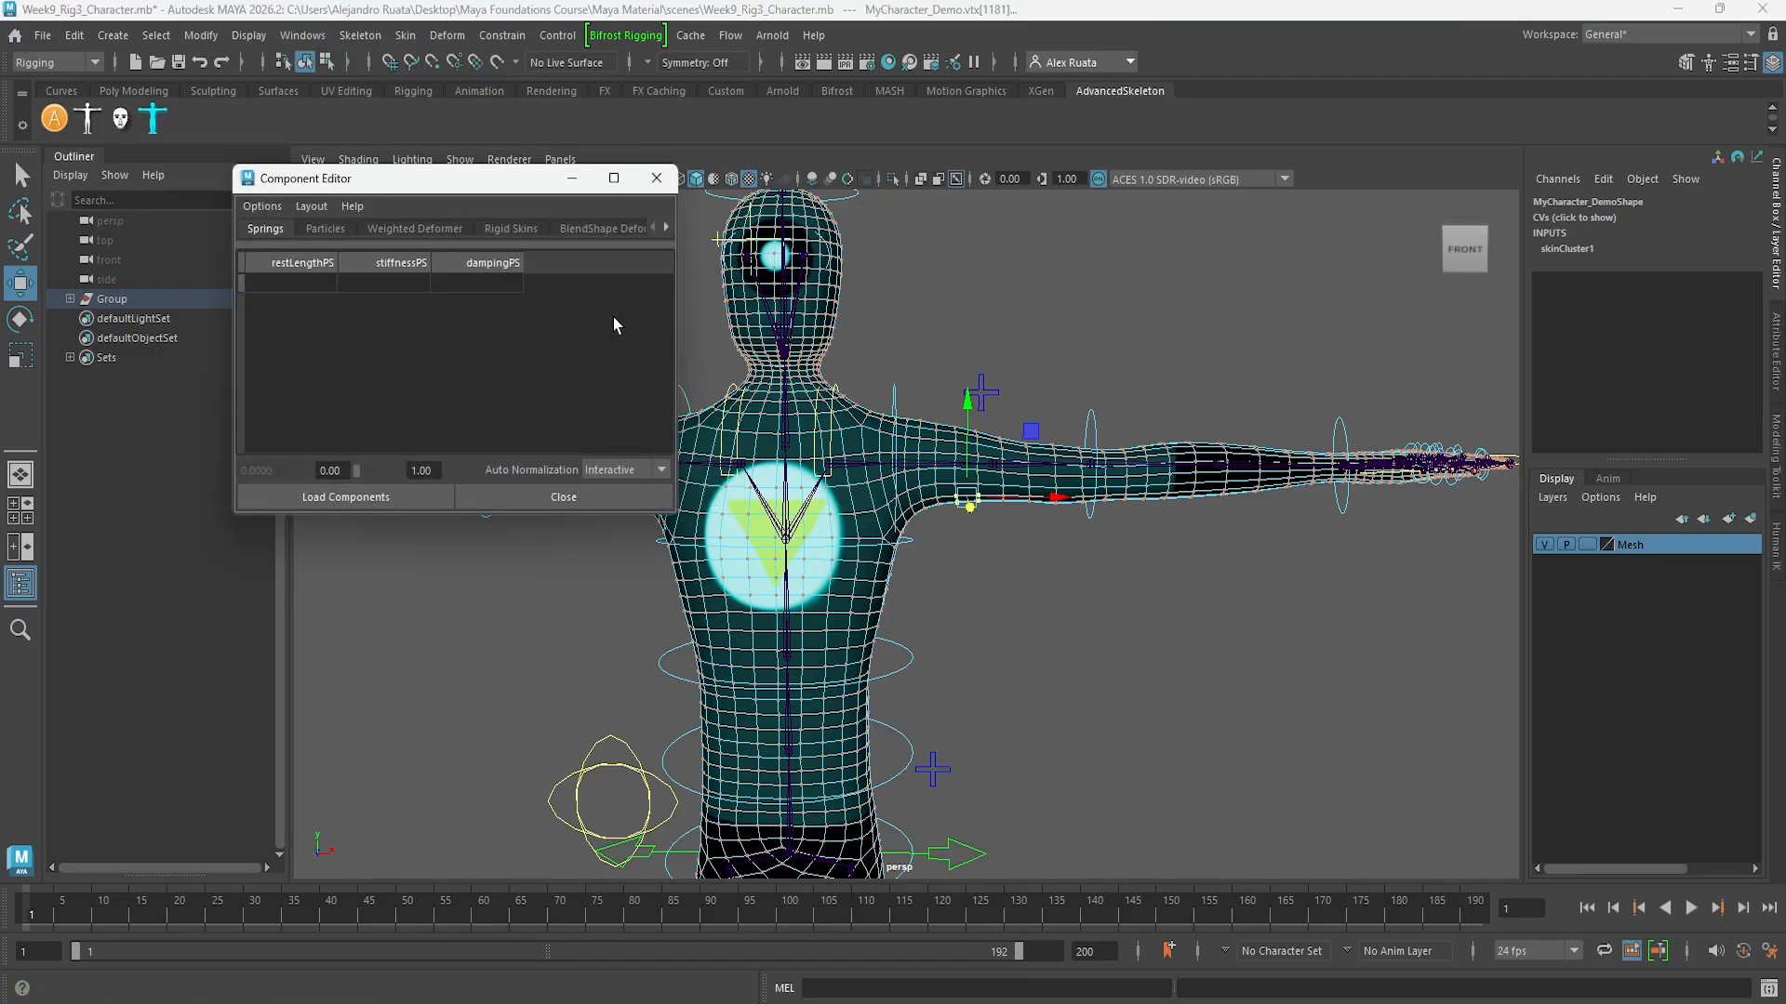
pyautogui.click(616, 181)
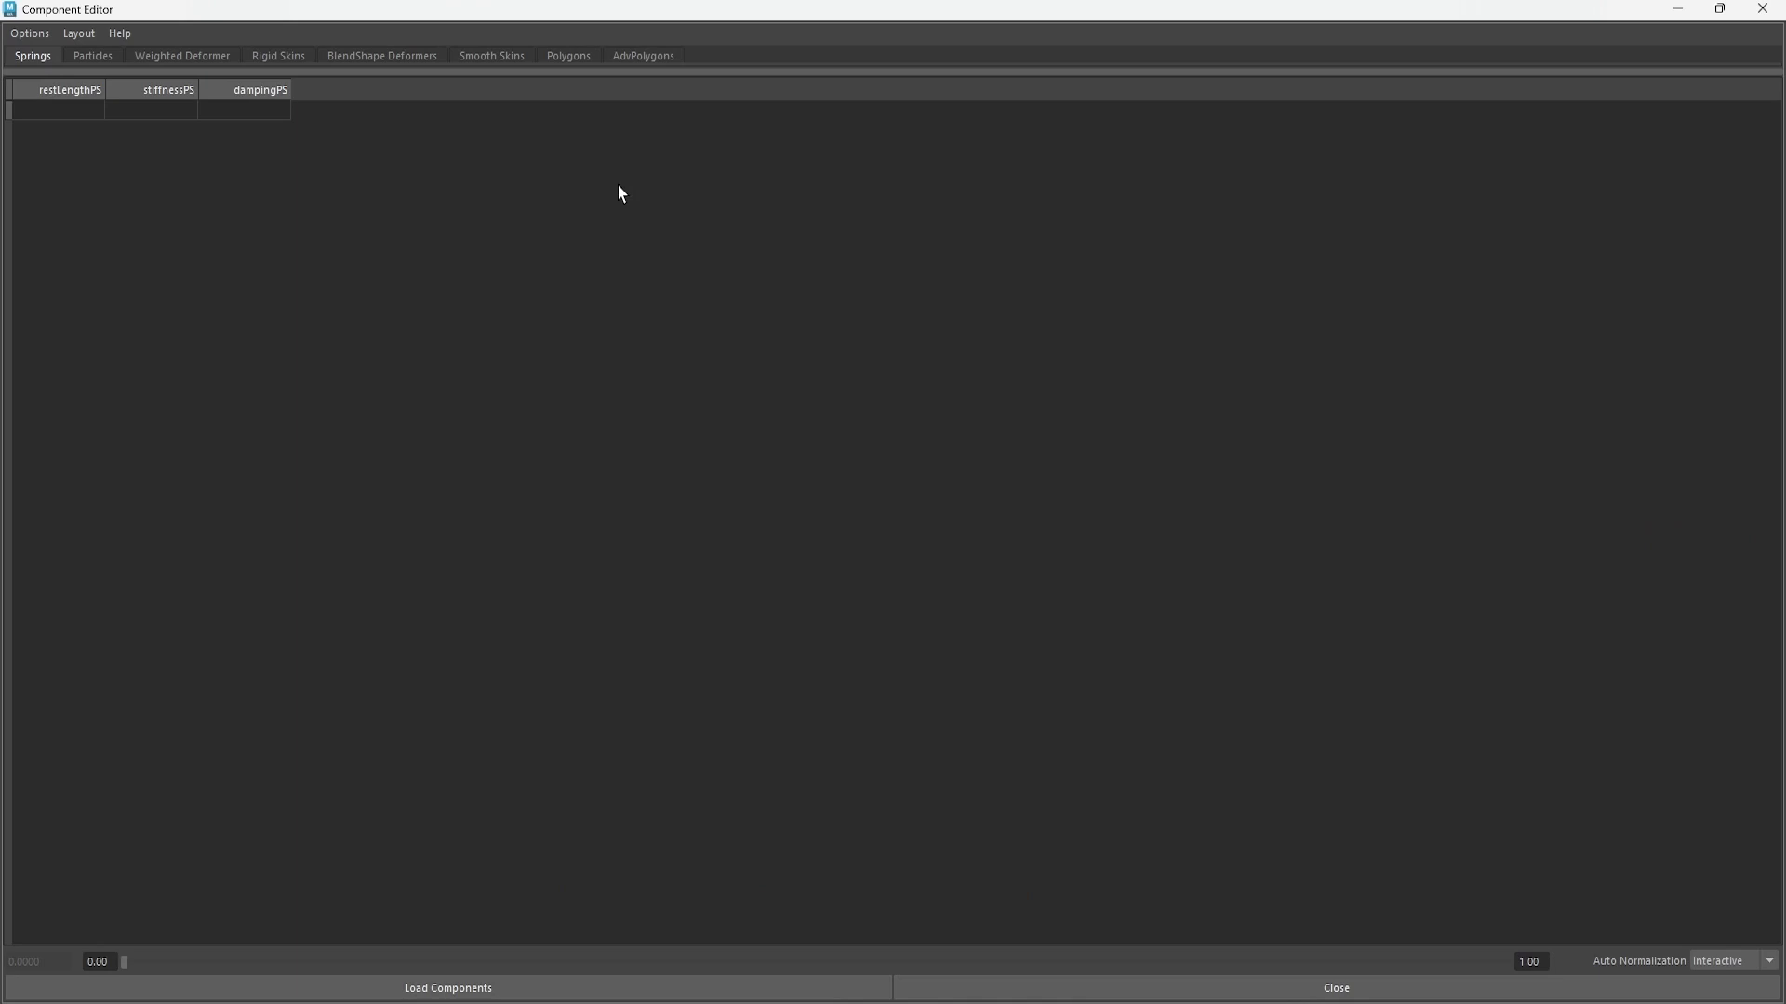
pyautogui.click(1719, 8)
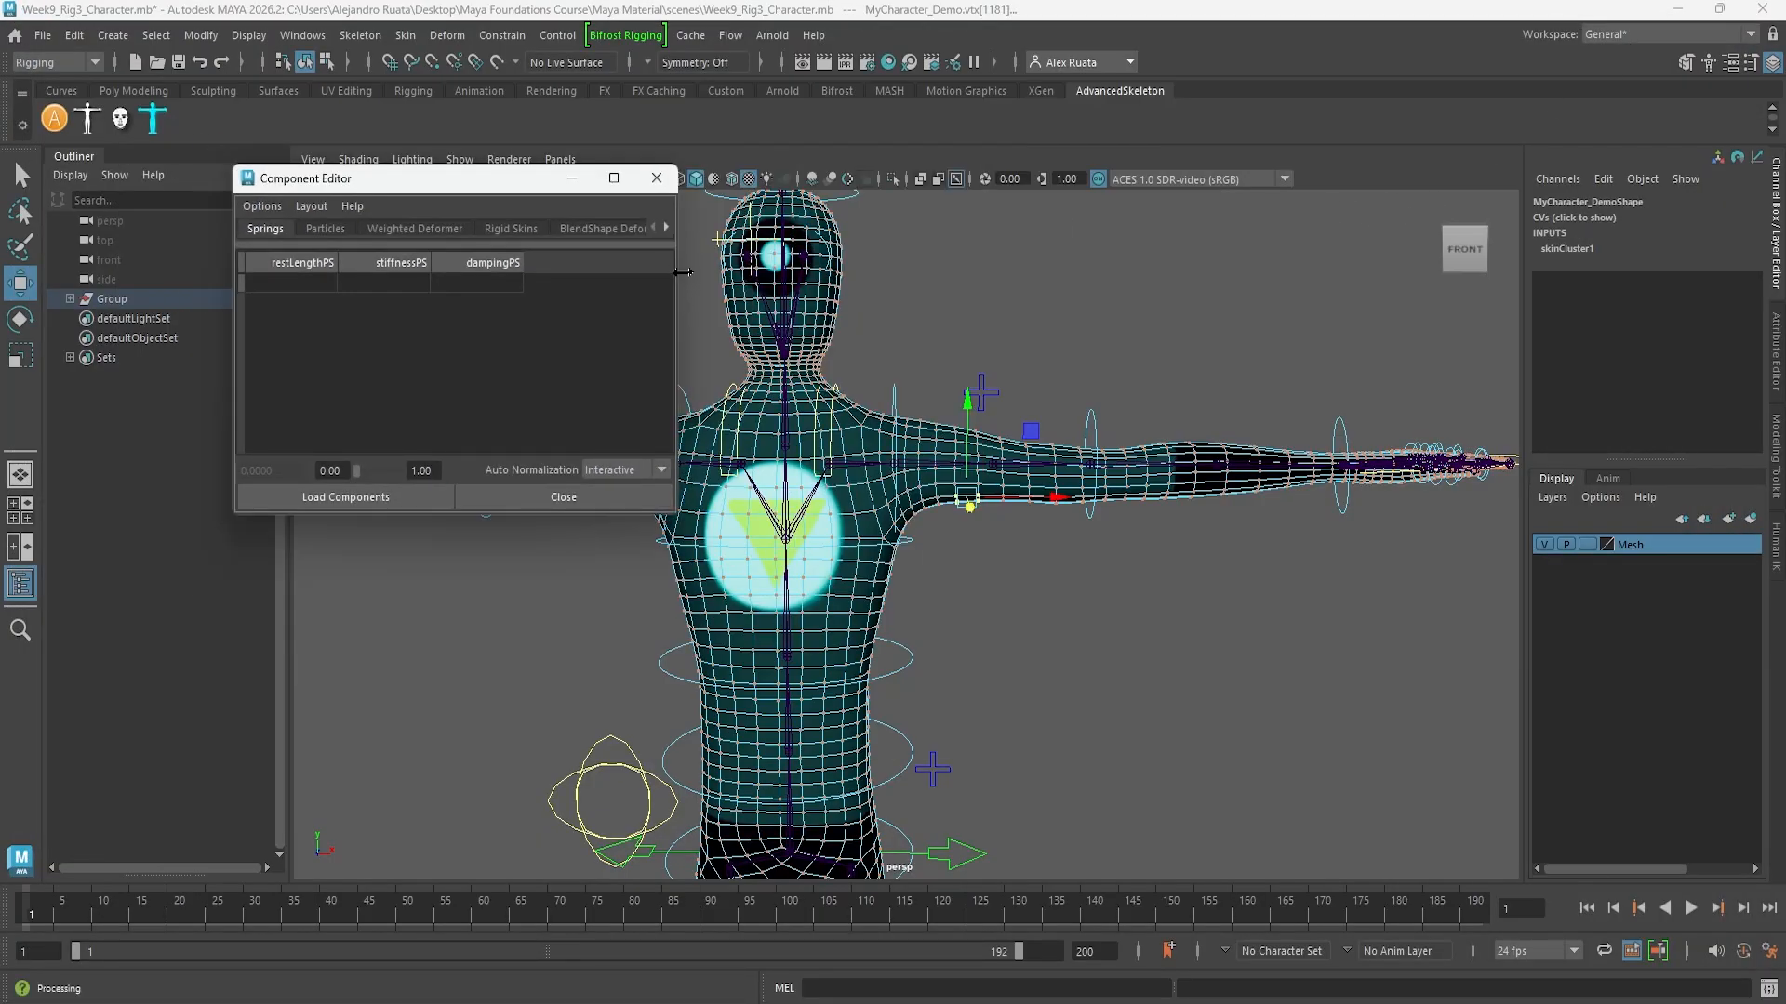
pyautogui.moveTo(674, 270); pyautogui.dragTo(1127, 283)
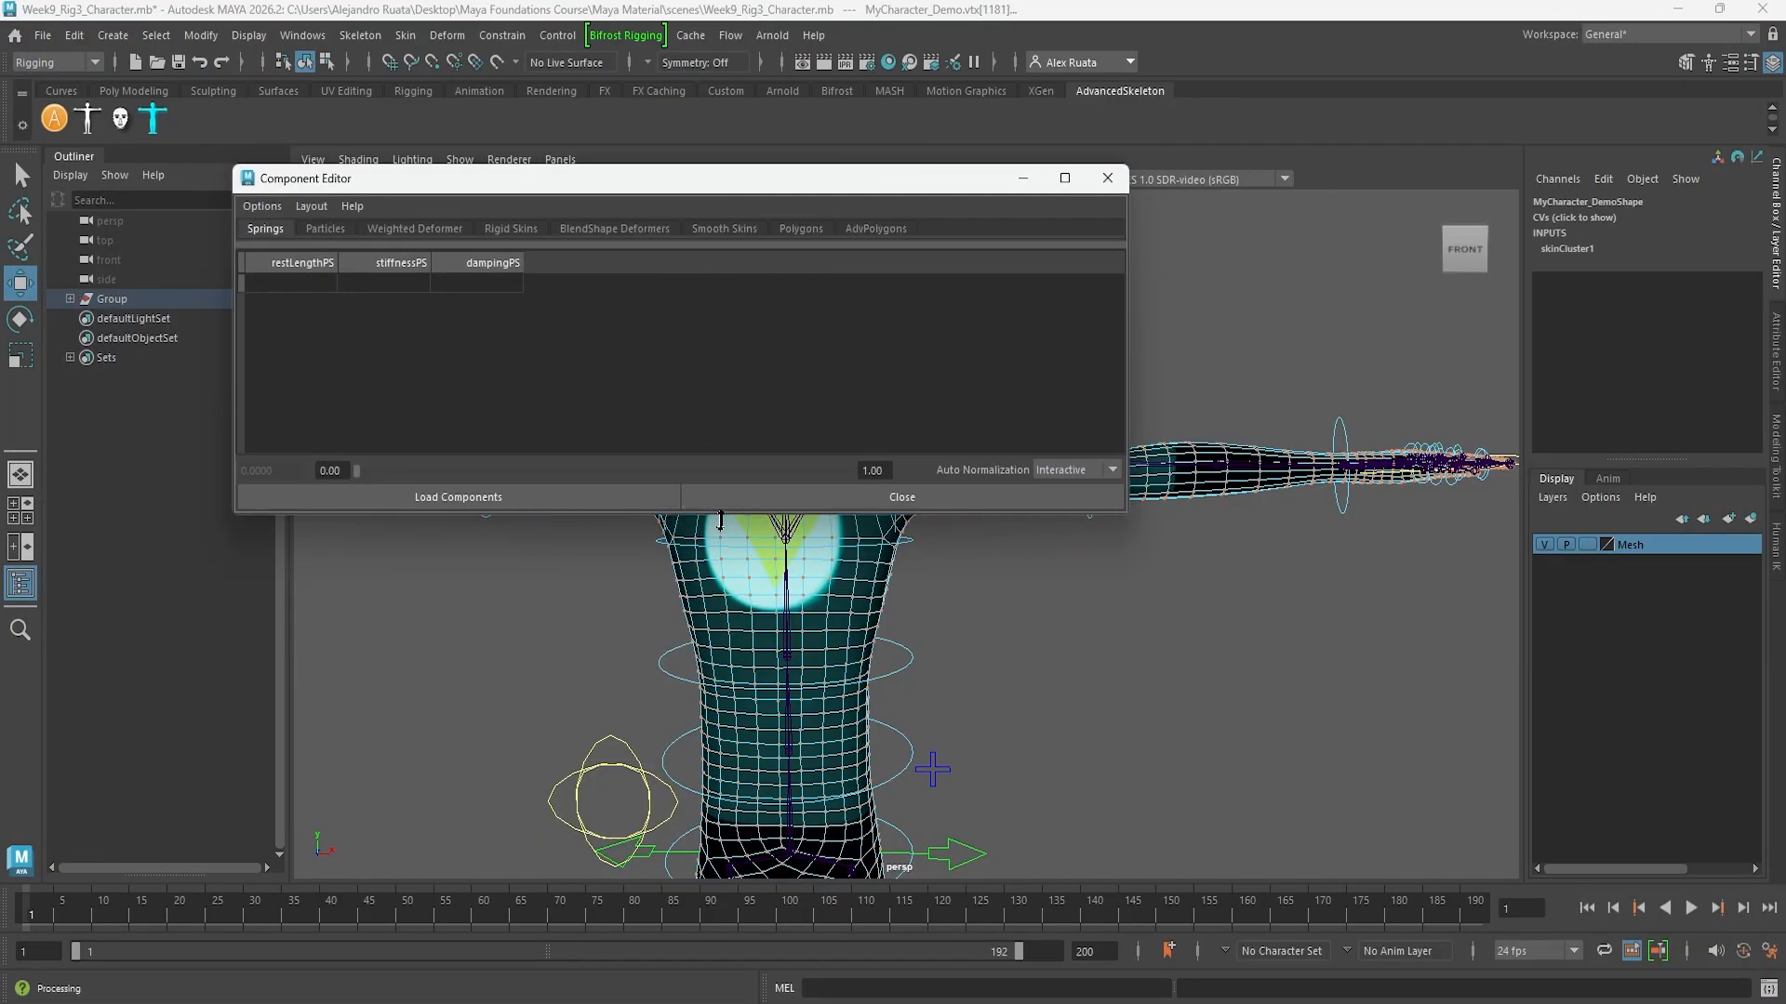
pyautogui.moveTo(722, 513); pyautogui.dragTo(723, 870)
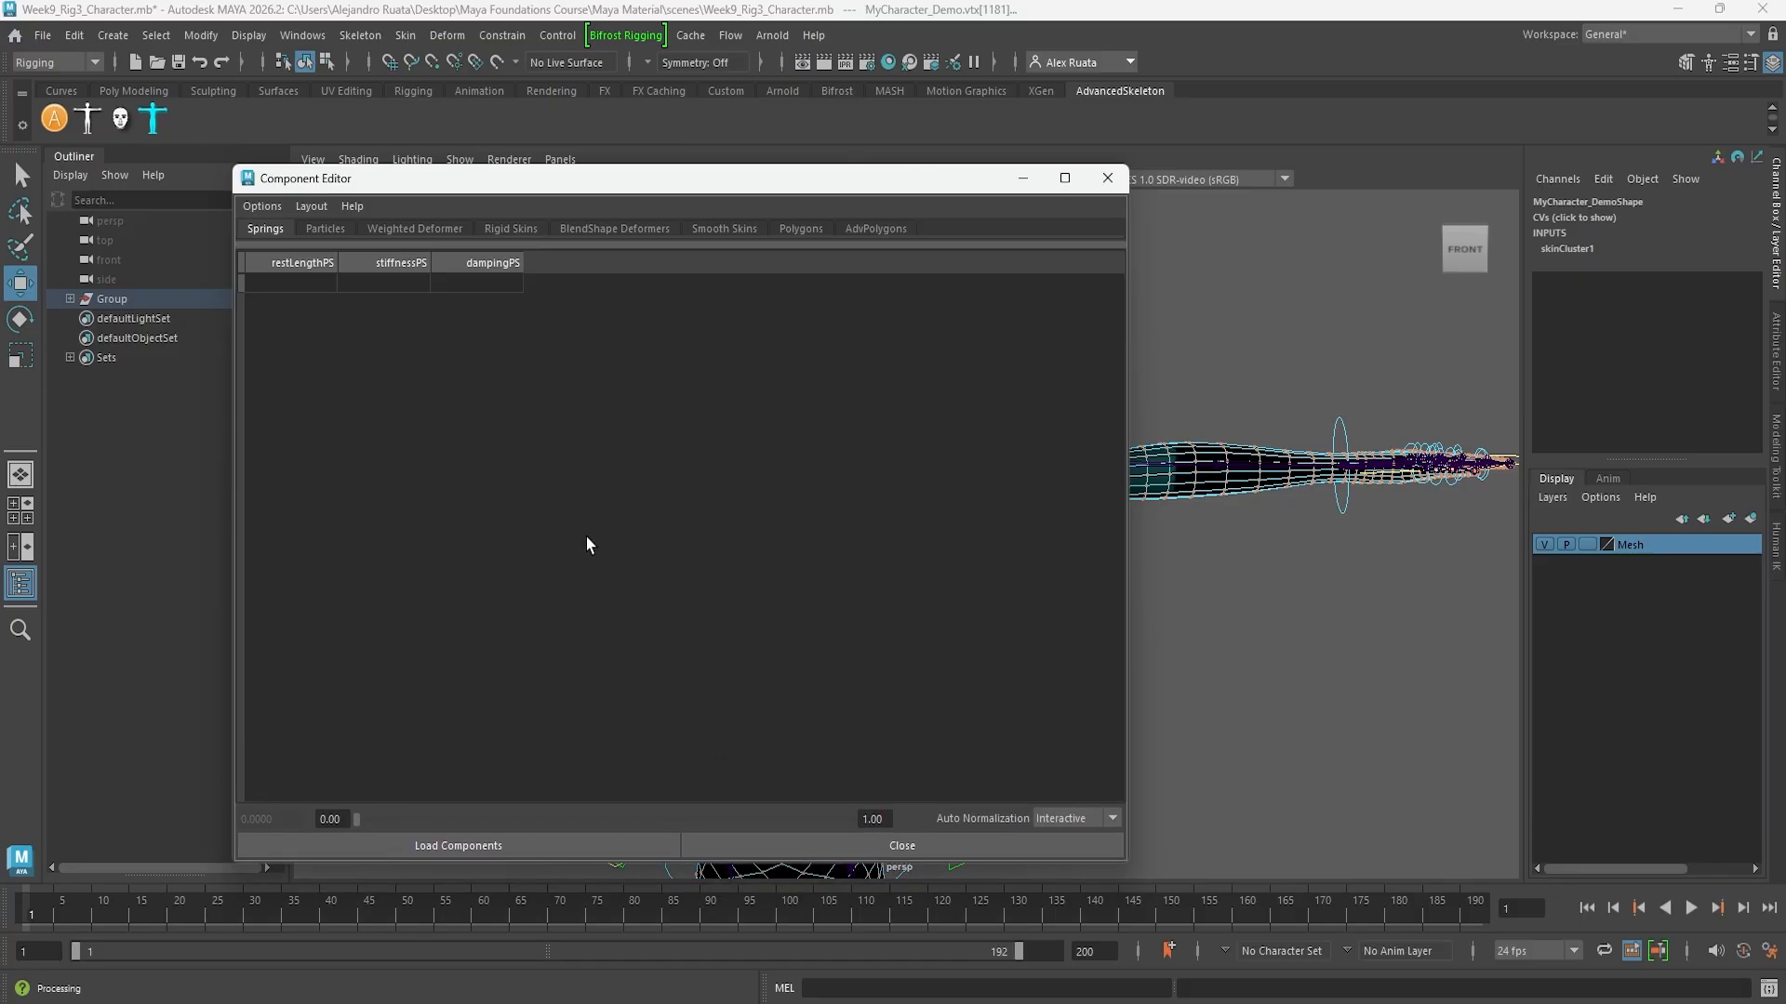
pyautogui.click(741, 230)
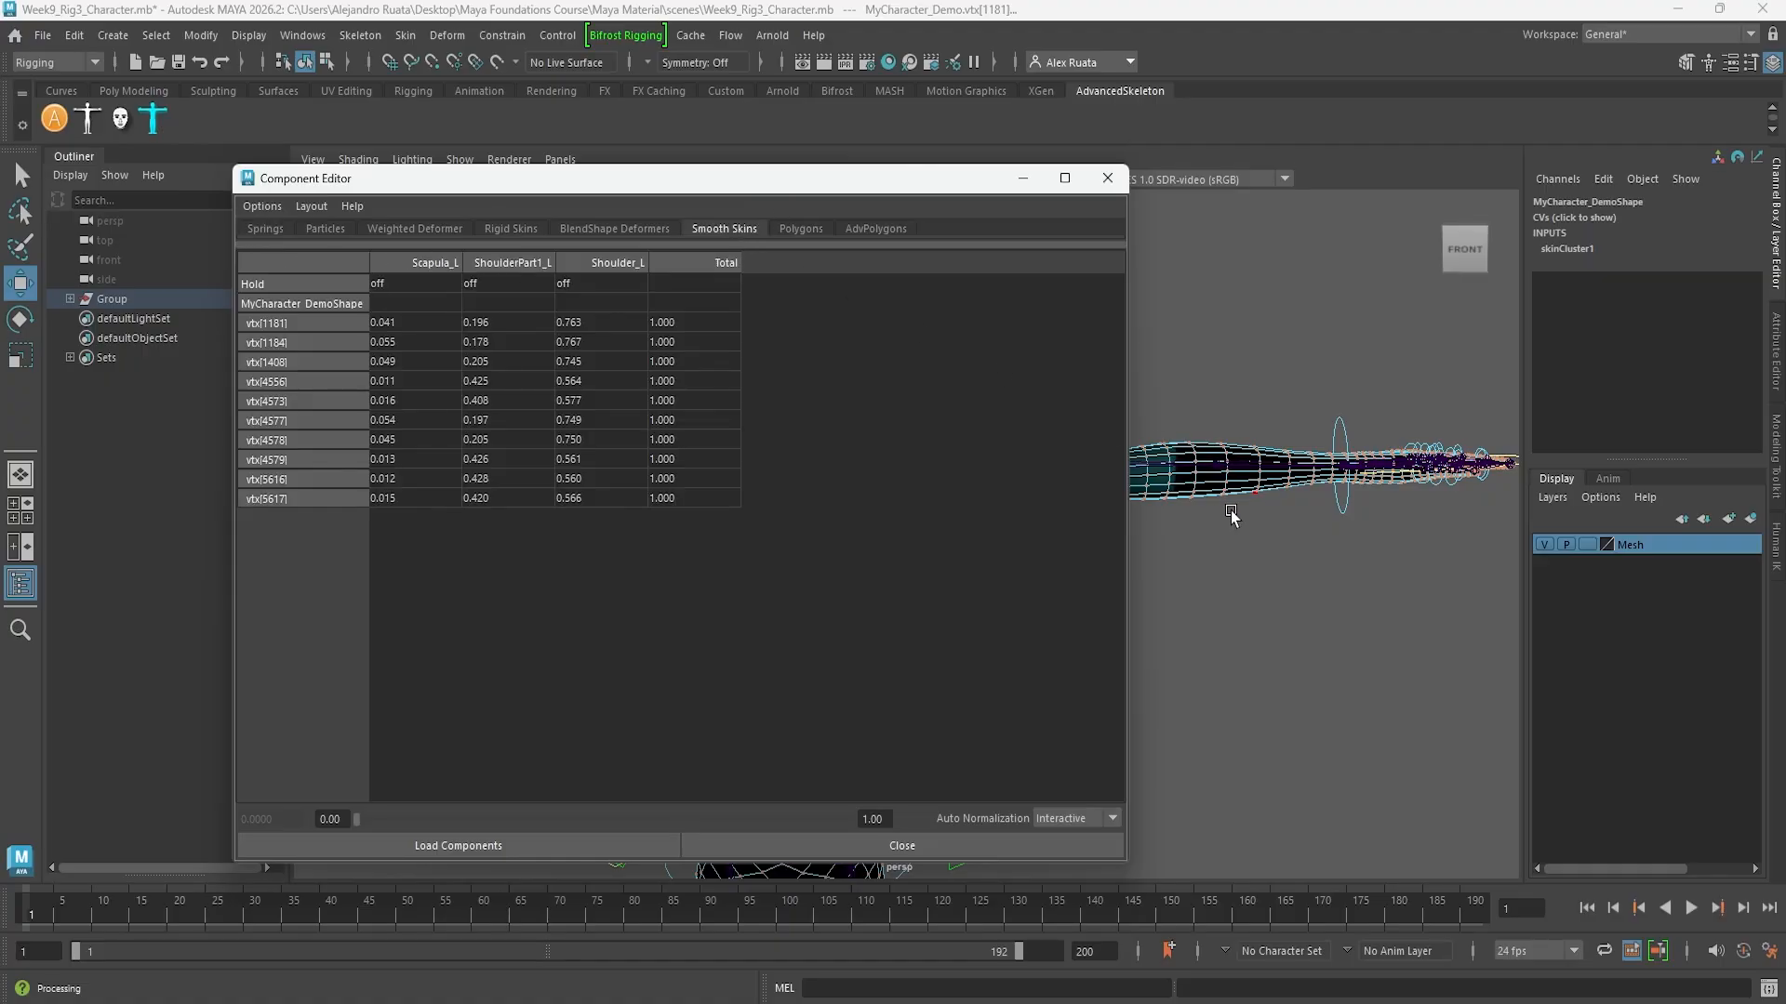
# Examine the joint weights of individual vertices near the left armpit by selecting them one at a time
pyautogui.keyDown('alt'); pyautogui.moveTo(1227, 510); pyautogui.dragTo(1514, 479, button='middle'); pyautogui.keyUp('alt')
pyautogui.keyDown('alt'); pyautogui.moveTo(1514, 479); pyautogui.dragTo(1287, 662); pyautogui.keyUp('alt')
pyautogui.keyDown('alt'); pyautogui.moveTo(1287, 659); pyautogui.dragTo(1280, 627, button='middle'); pyautogui.keyUp('alt')
pyautogui.click(1255, 439)
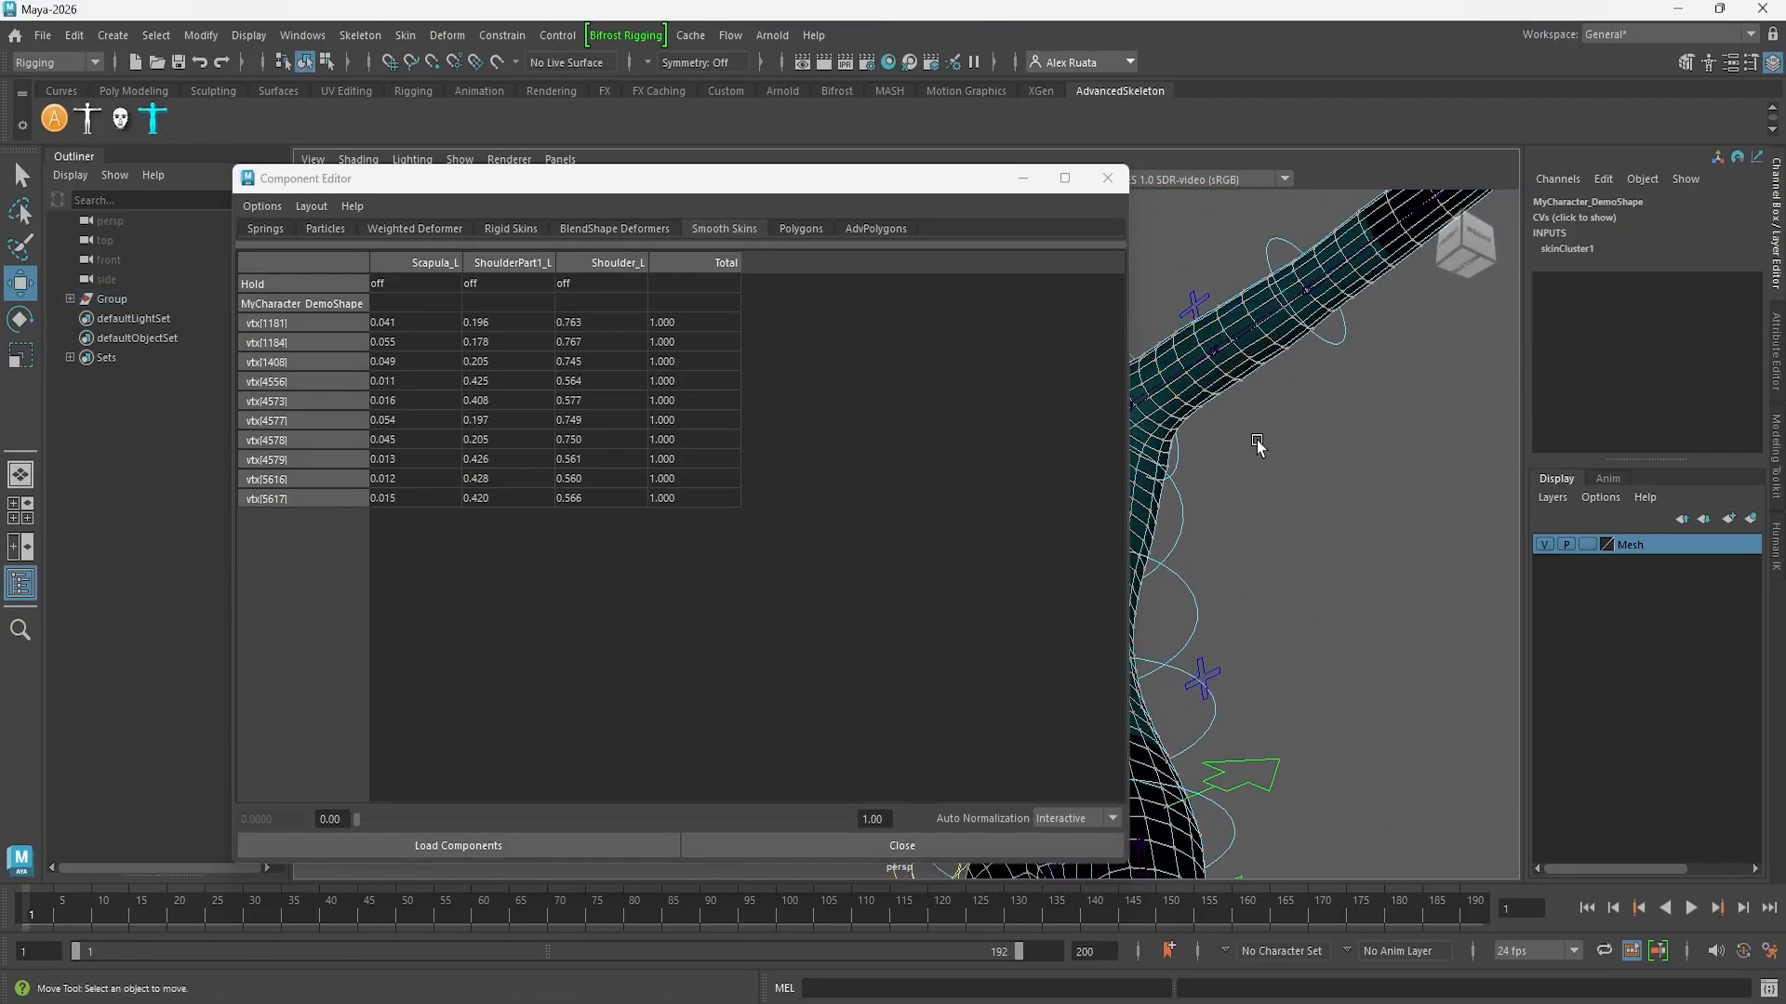
pyautogui.click(1196, 381)
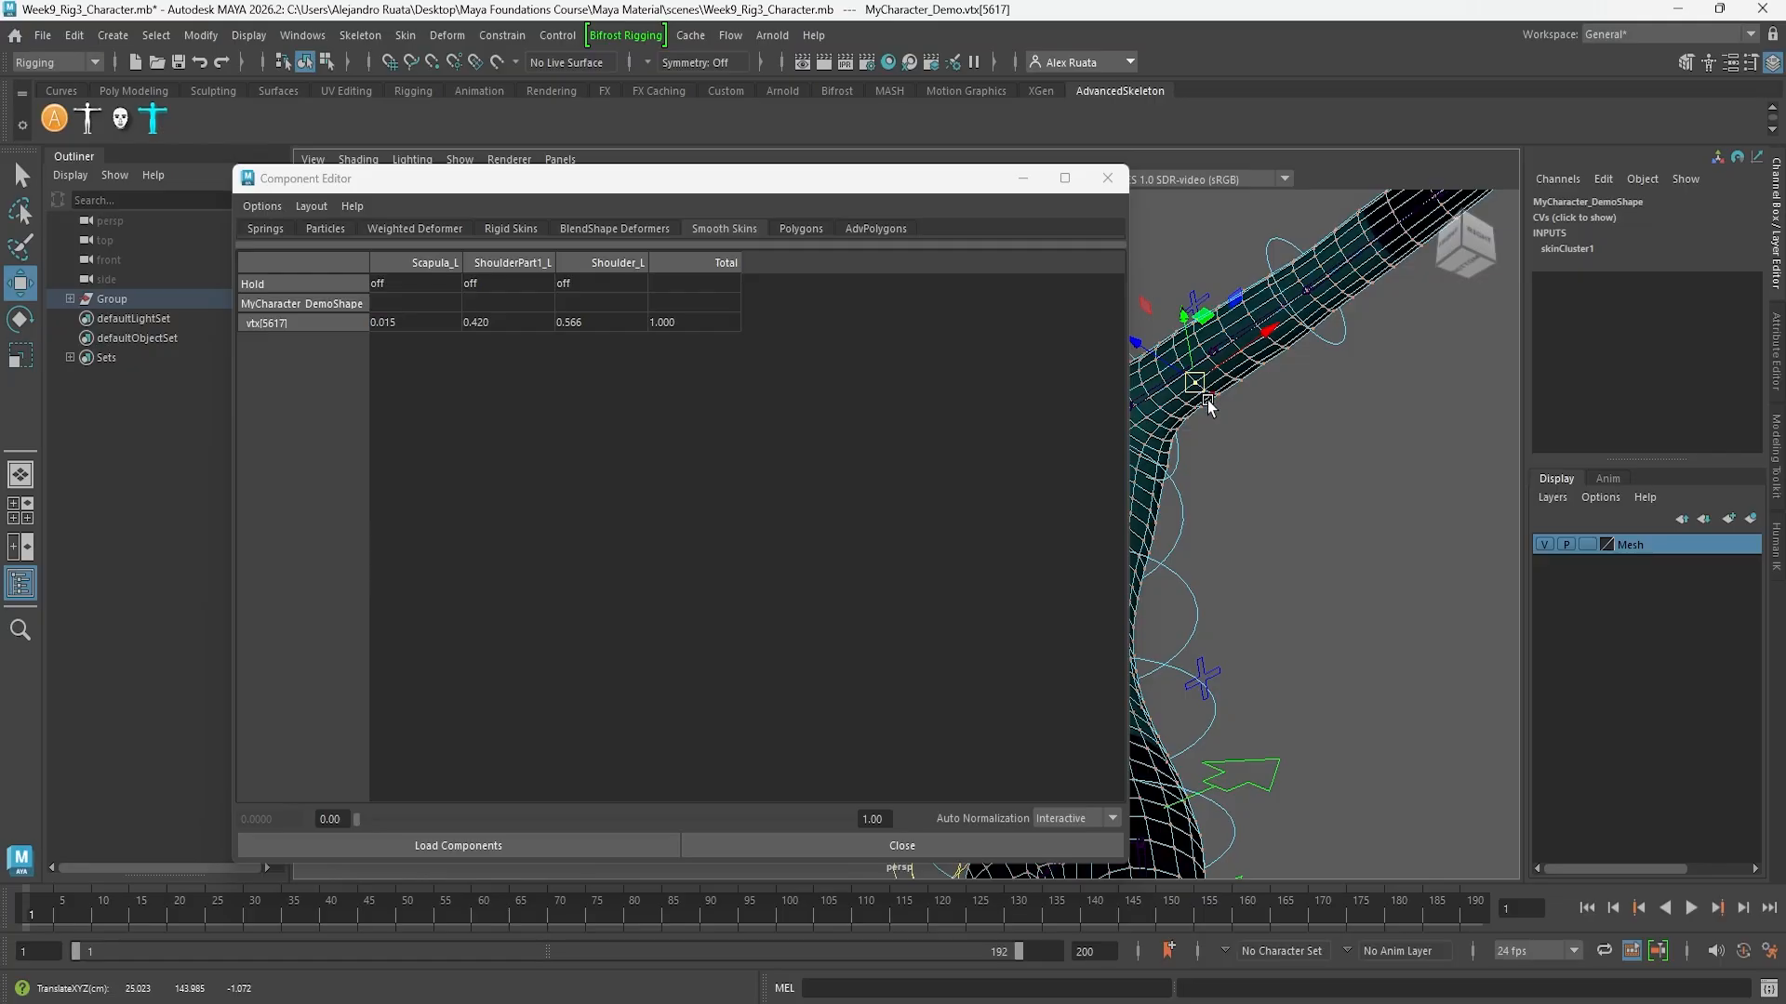
pyautogui.click(1178, 410)
pyautogui.click(1179, 400)
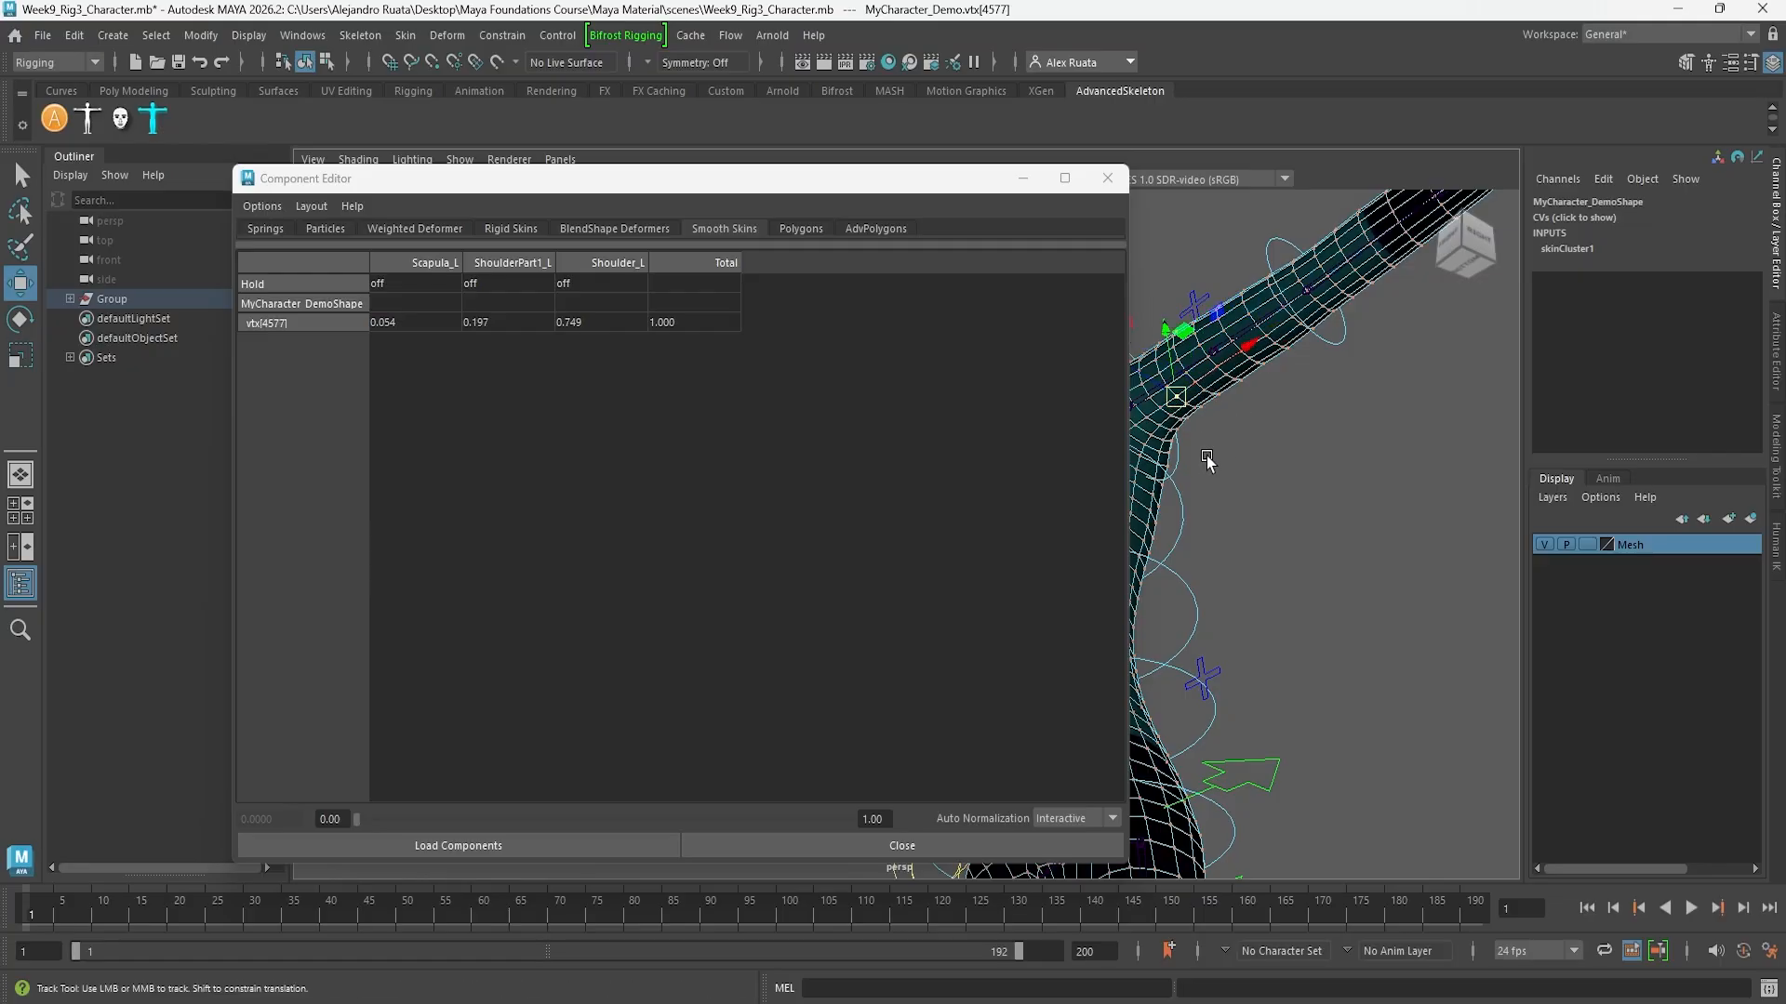
# Select a larger group of vertices along the underside of the left upper arm and review their joint weights
pyautogui.keyDown('alt'); pyautogui.moveTo(1208, 459); pyautogui.dragTo(1303, 578); pyautogui.keyUp('alt')
pyautogui.moveTo(1265, 732); pyautogui.dragTo(1177, 609)
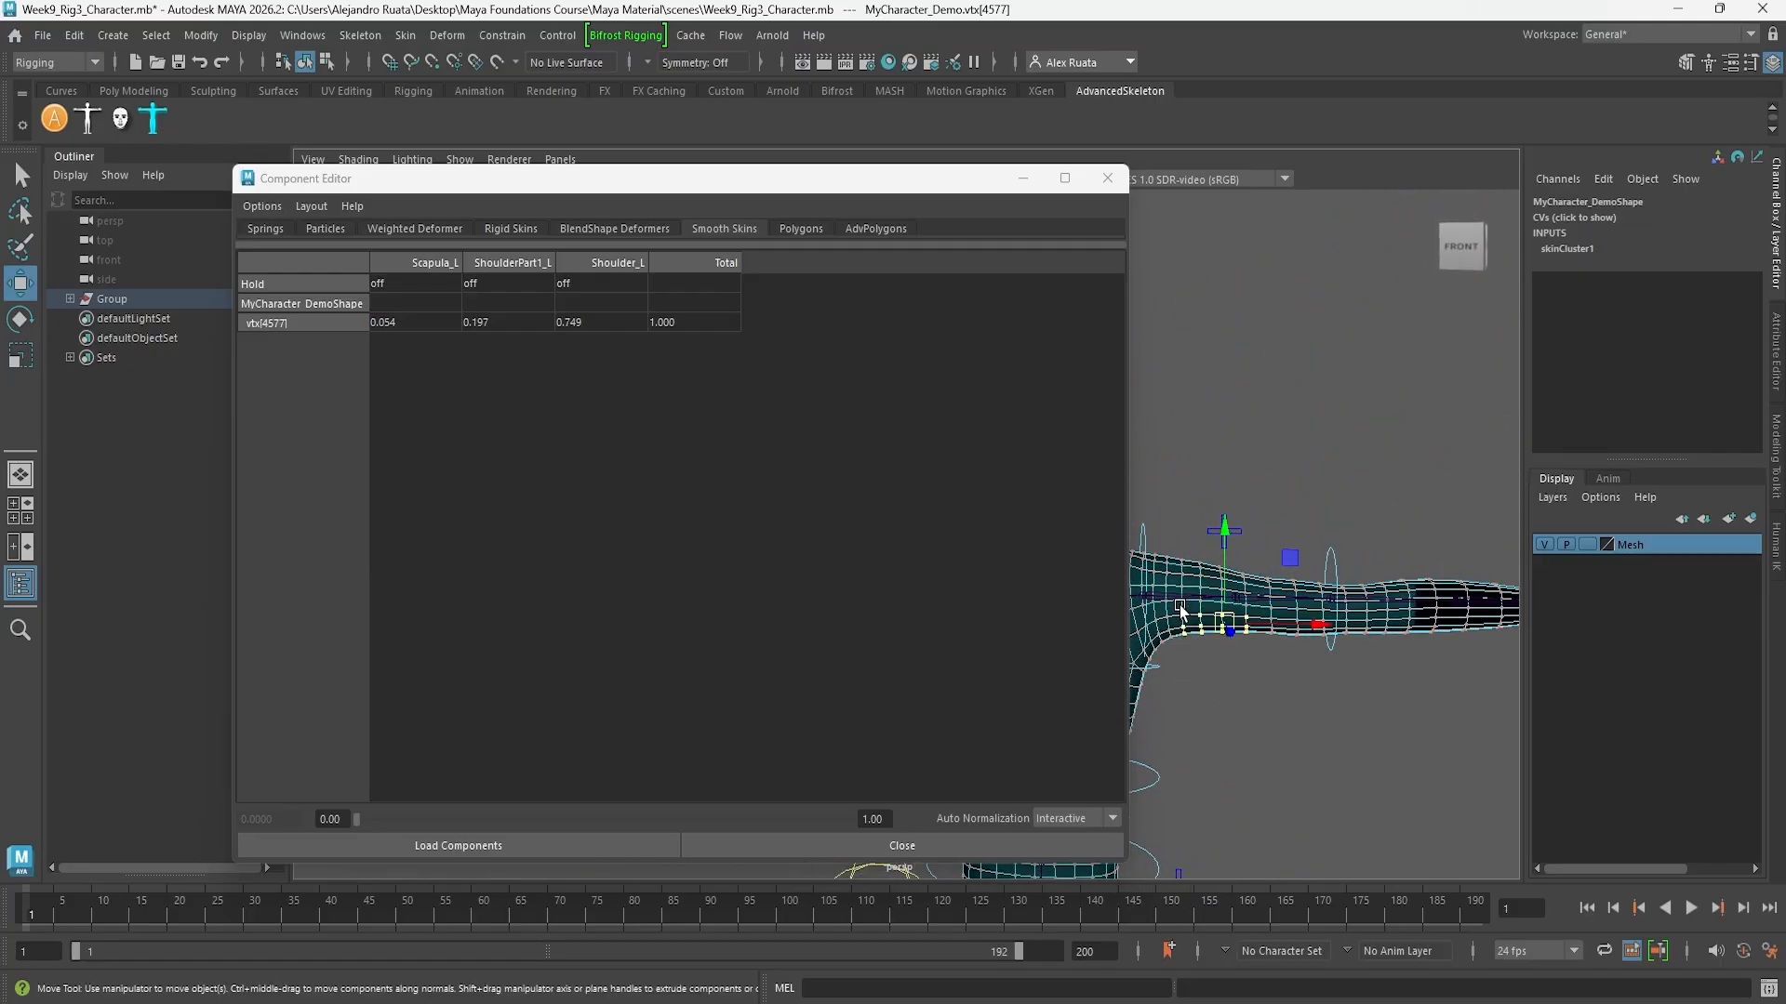
pyautogui.scroll(-3, 604, 534)
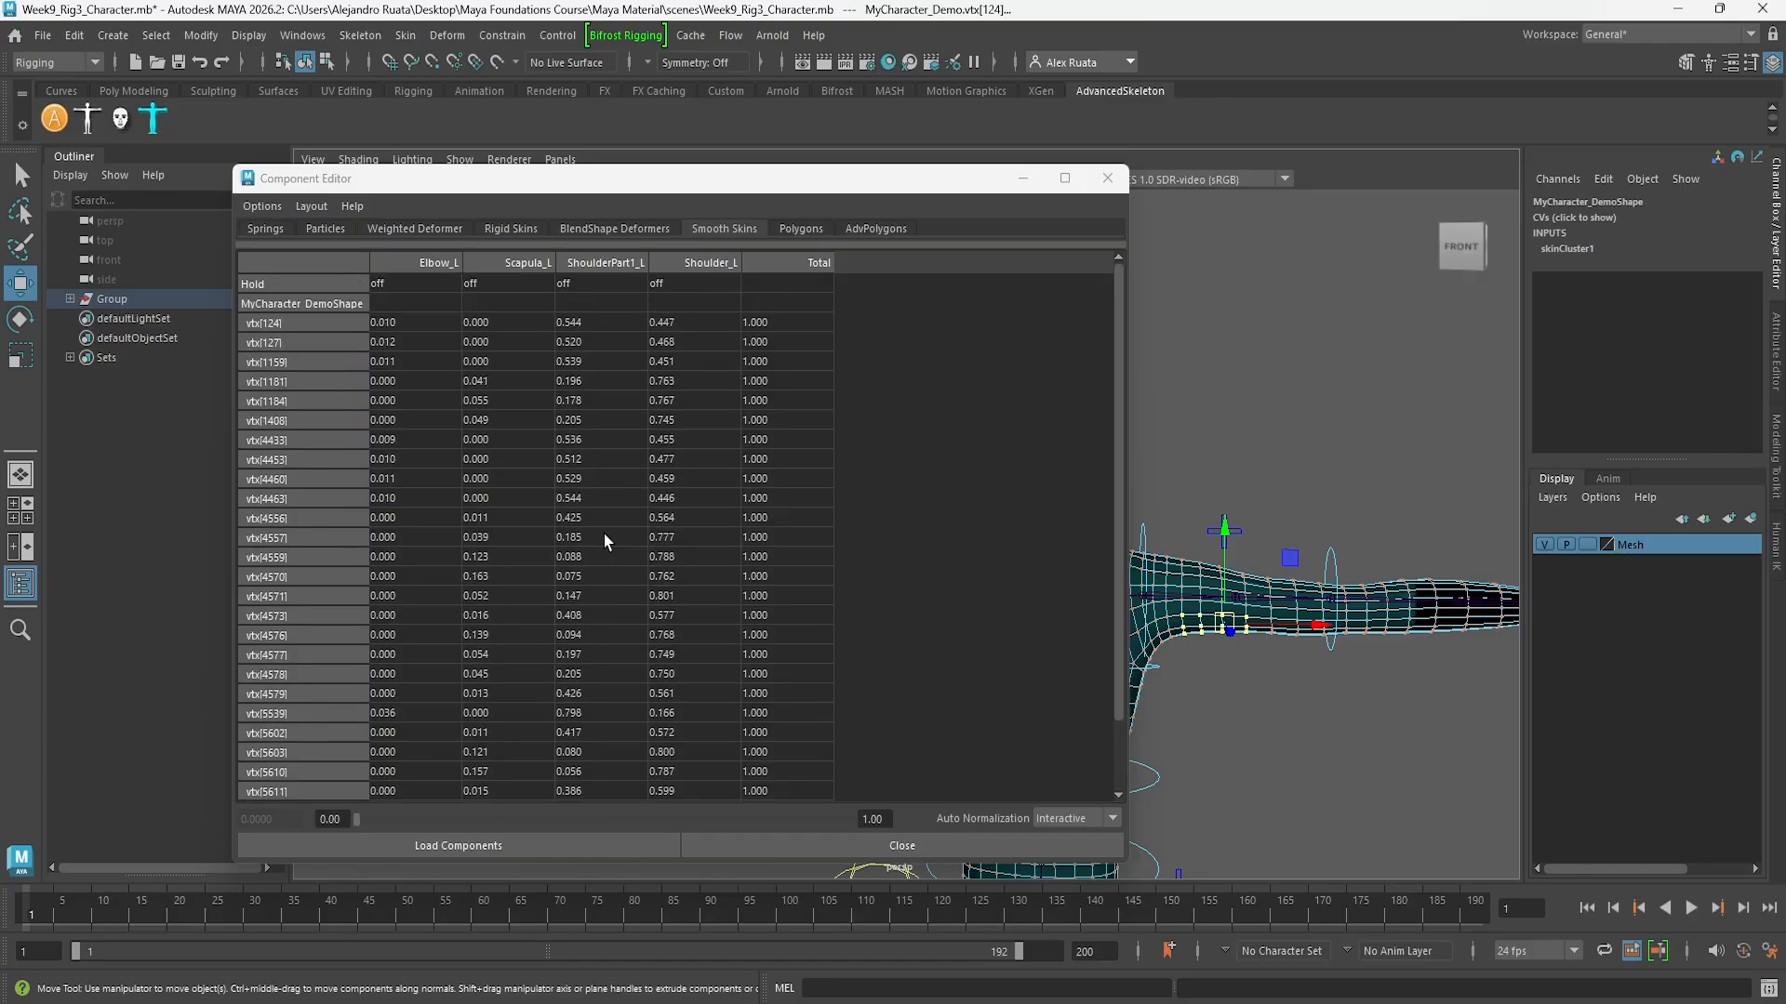
pyautogui.scroll(3, 604, 534)
# Turn off Hide Zero Columns in the Component Editor to list all joints, and turn it back on
pyautogui.click(263, 206)
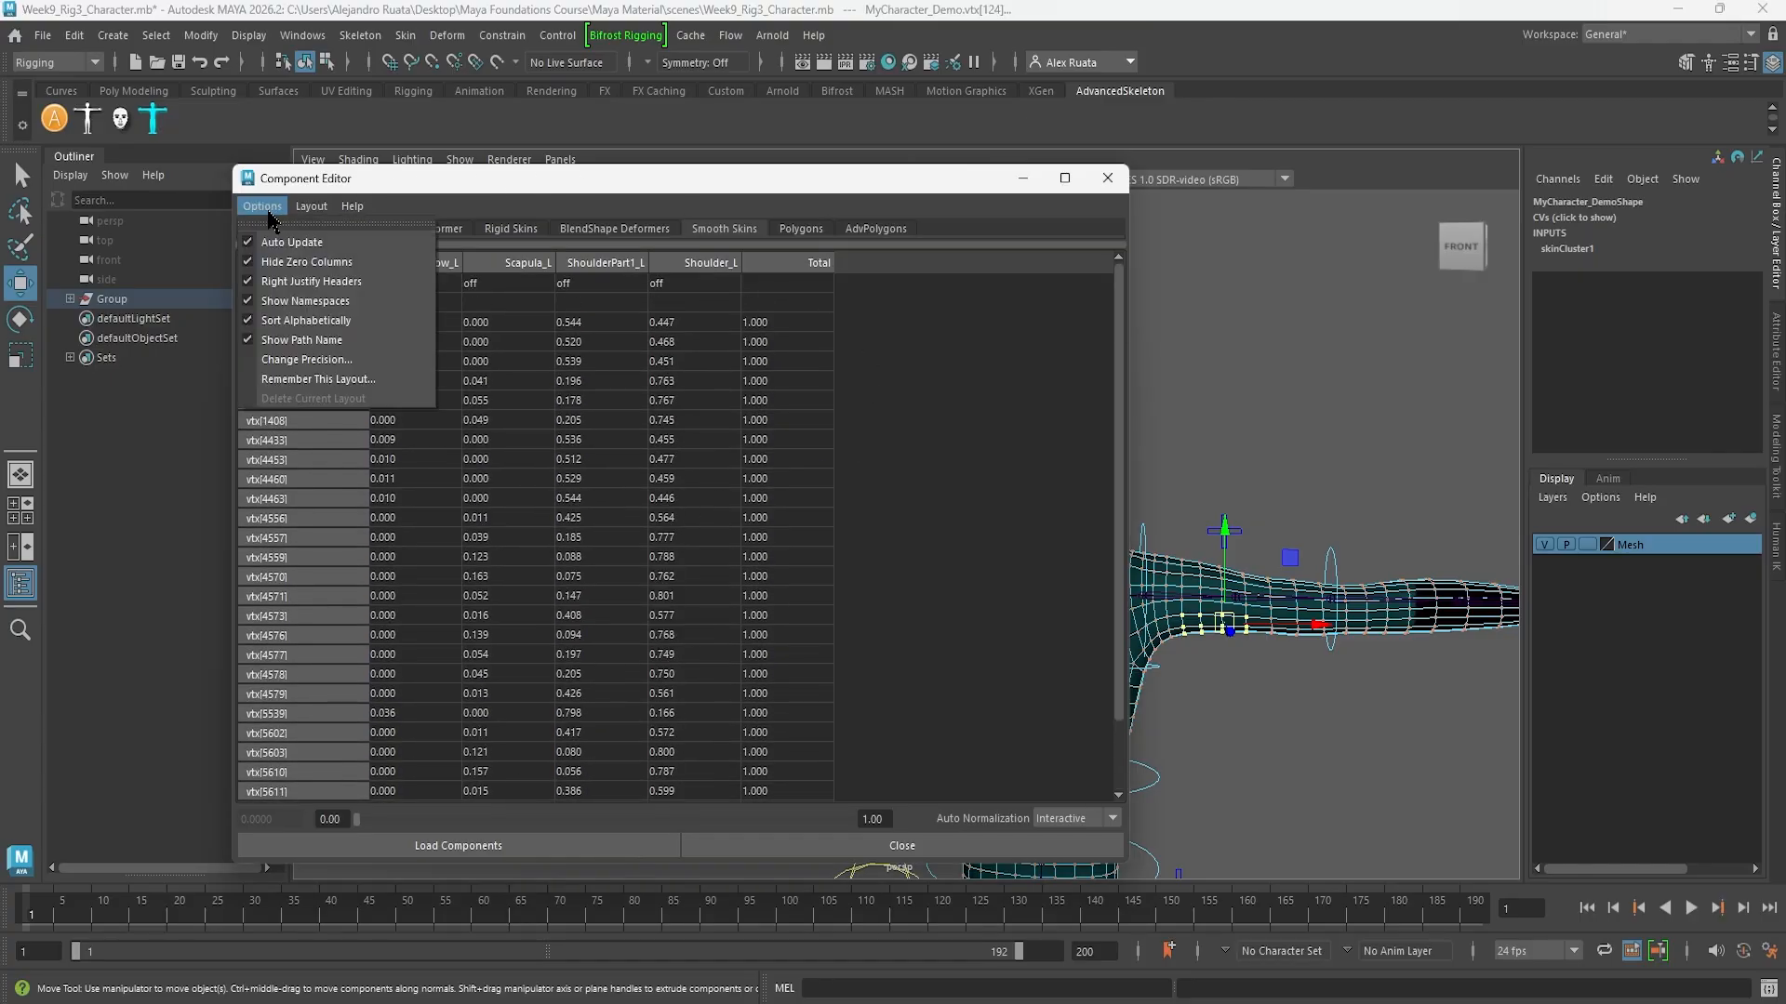
pyautogui.click(273, 263)
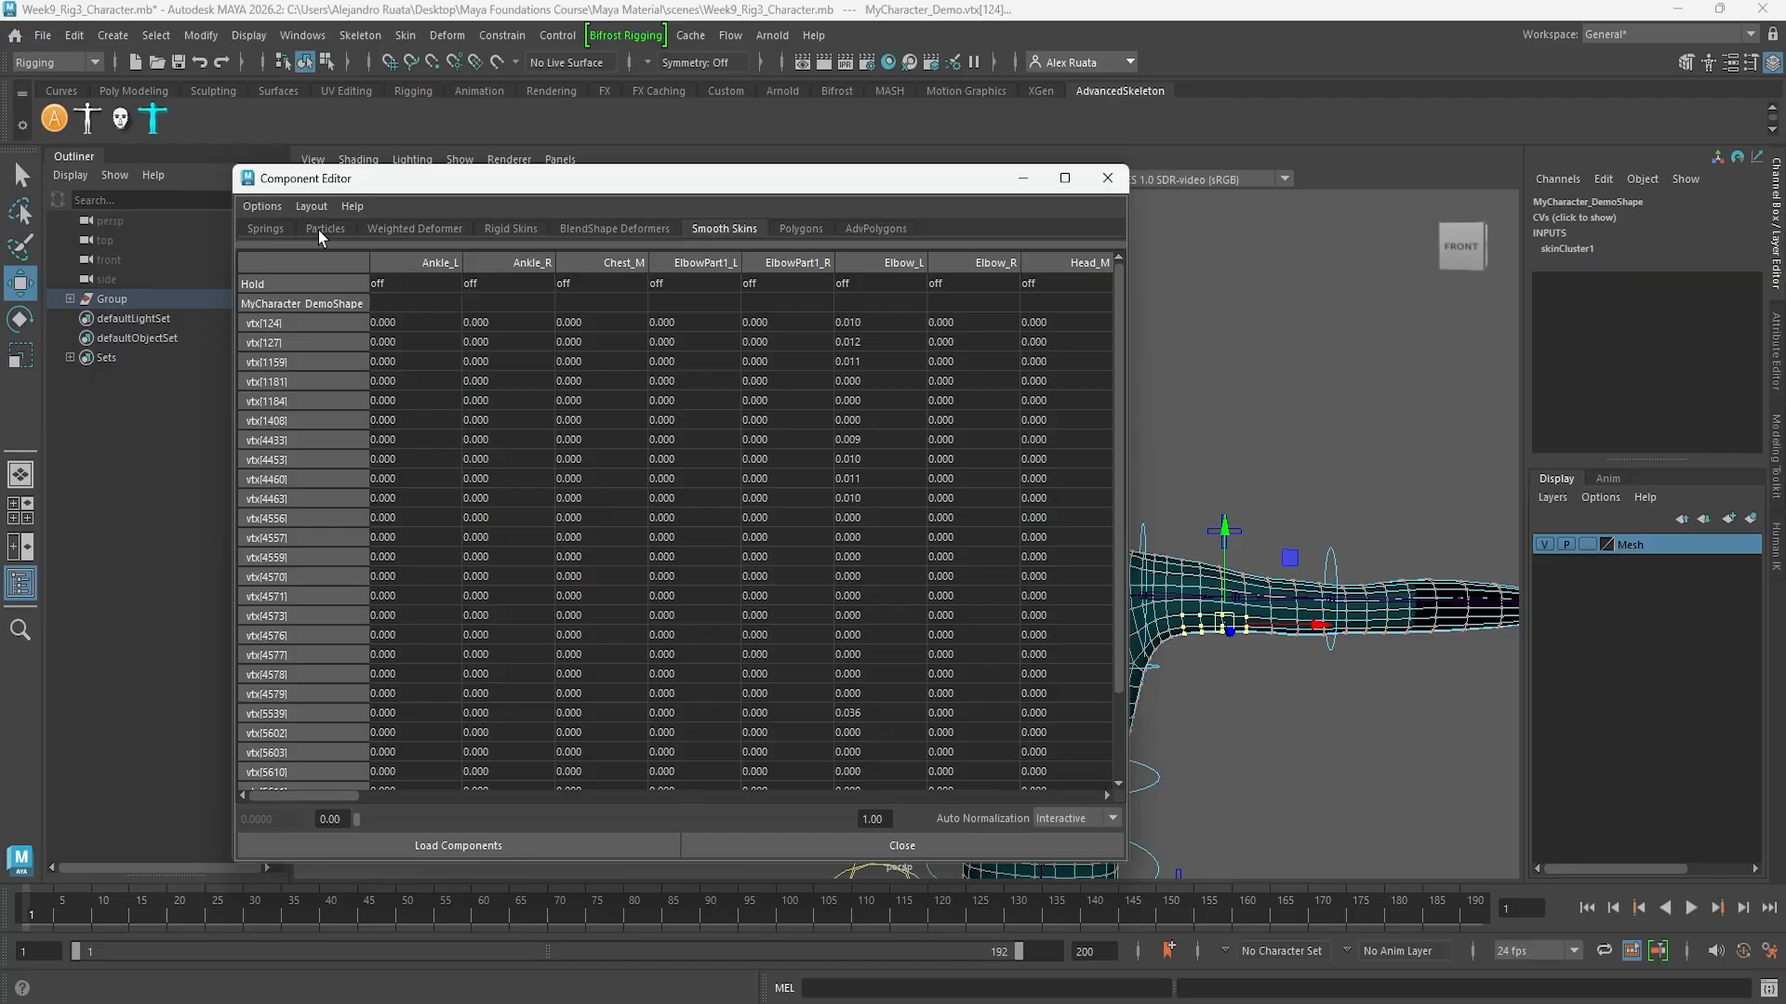
pyautogui.click(262, 207)
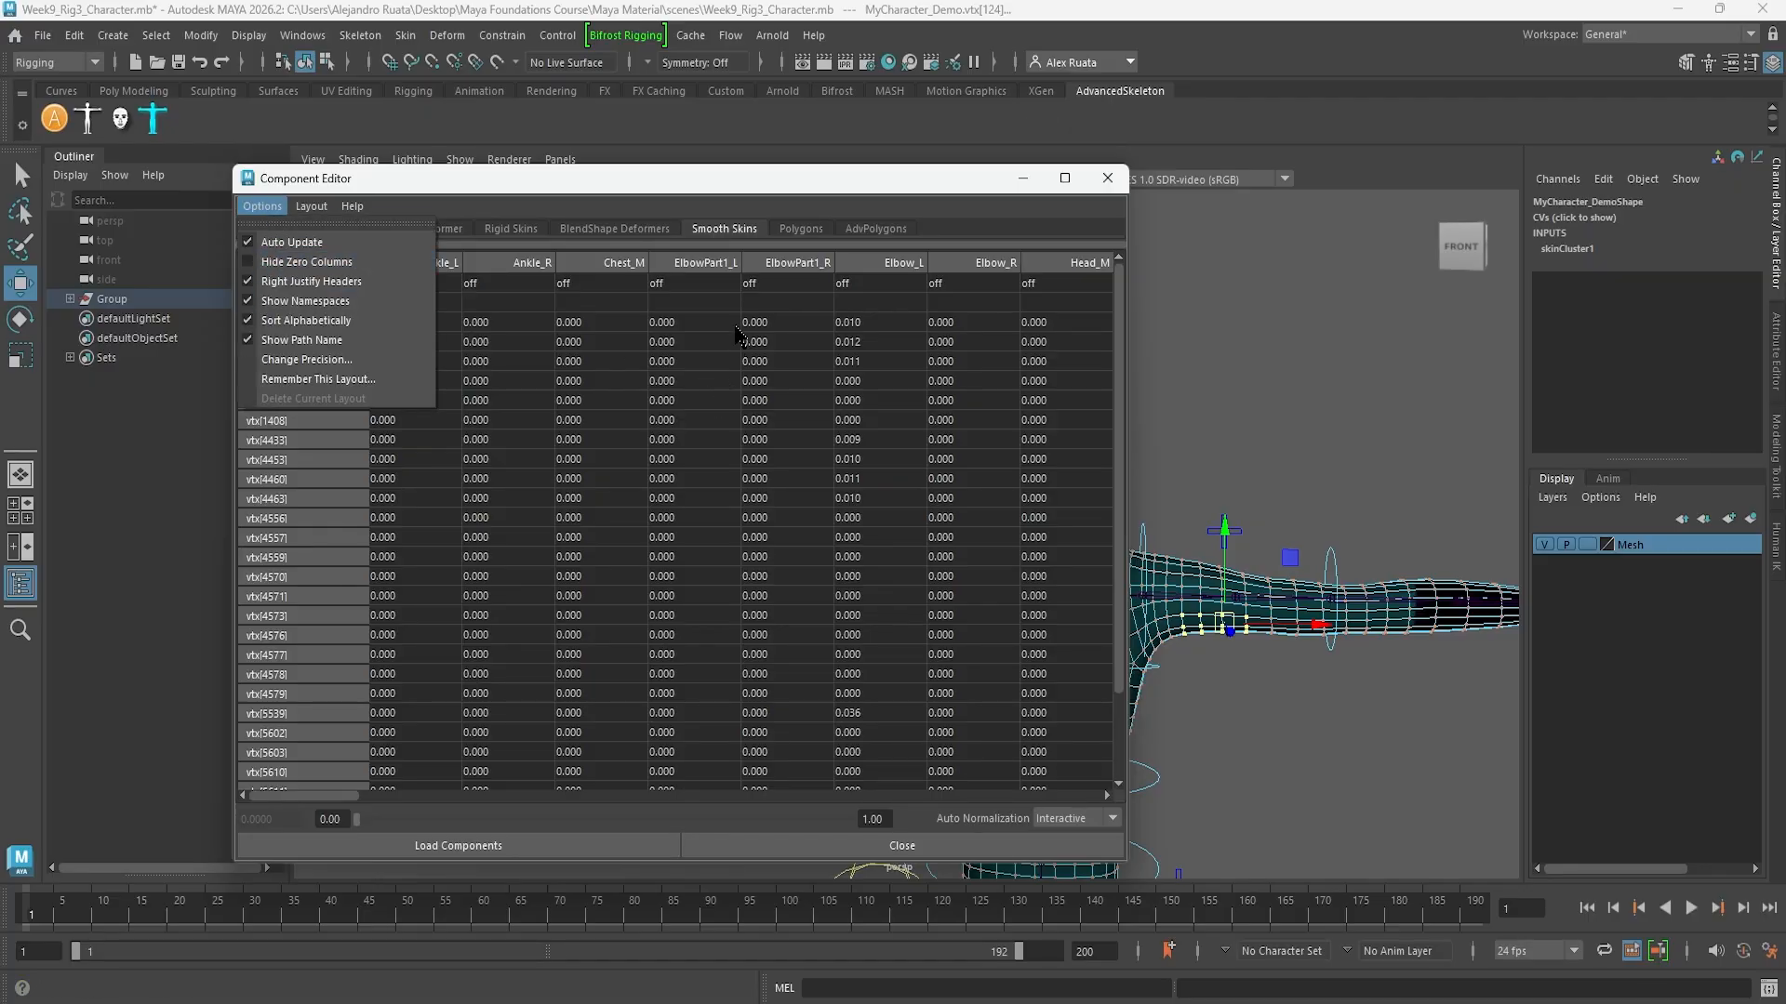
pyautogui.moveTo(1118, 307)
pyautogui.mouseDown()
pyautogui.moveTo(1120, 405)
pyautogui.moveTo(1119, 302)
pyautogui.mouseUp()
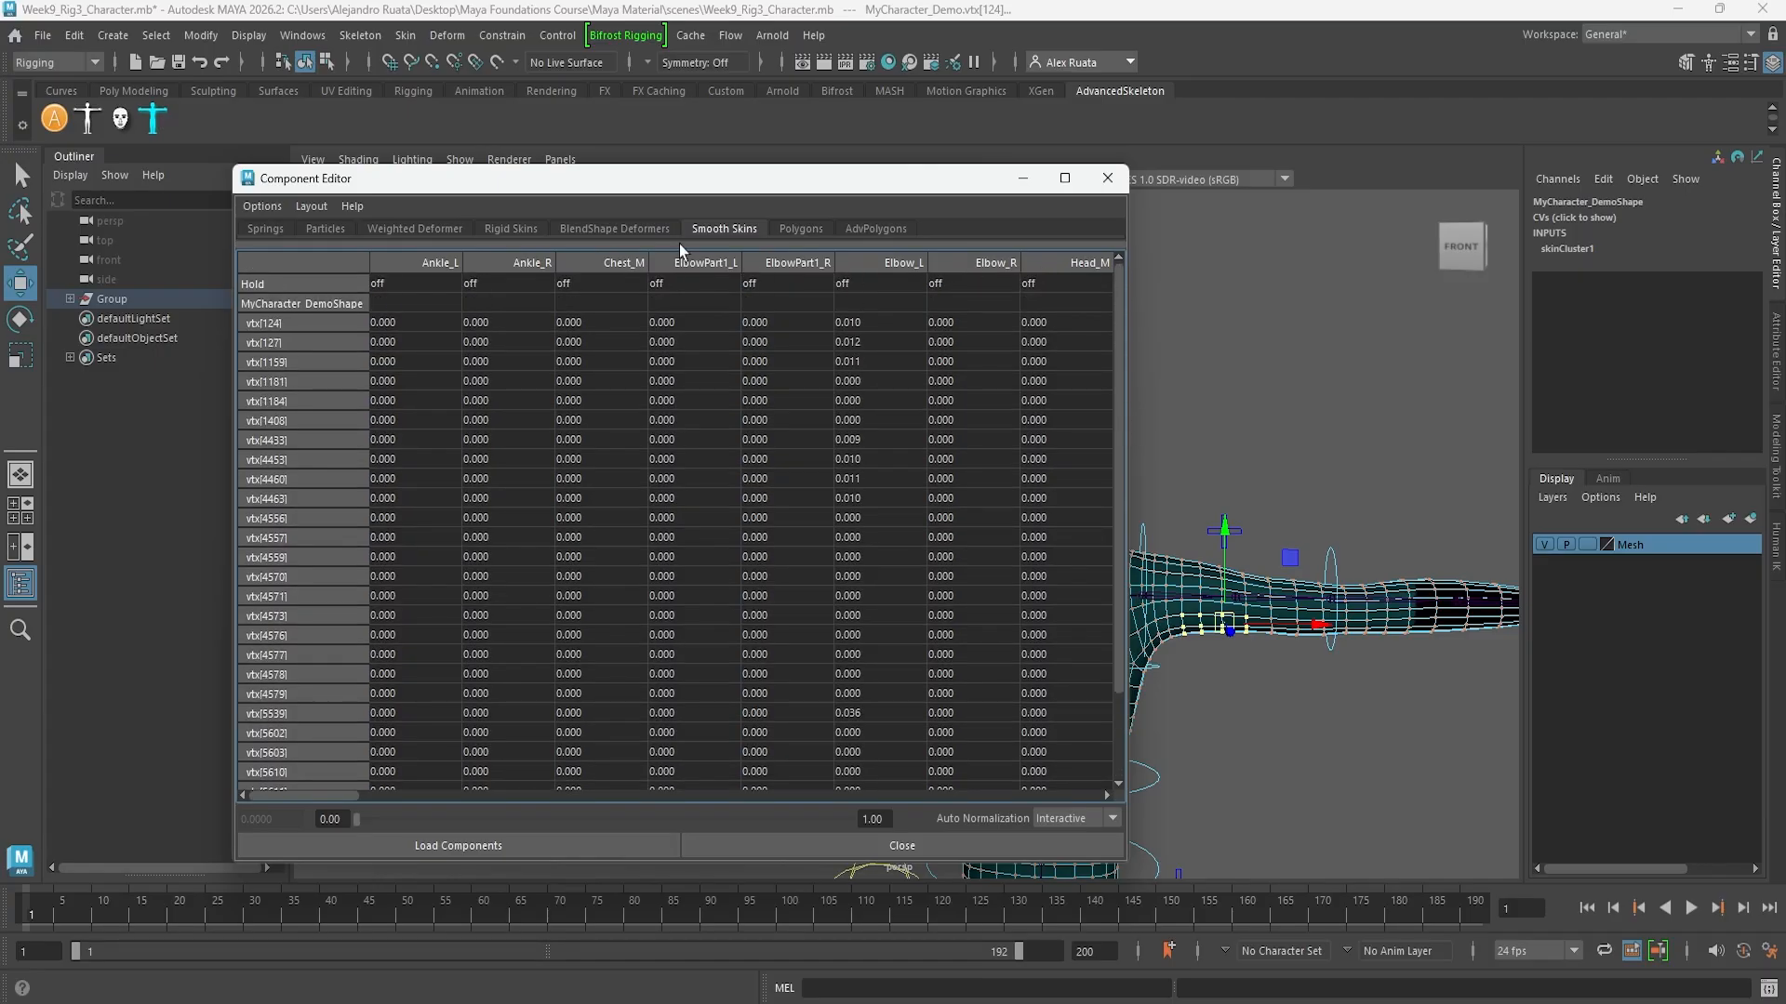
pyautogui.click(279, 208)
pyautogui.click(299, 270)
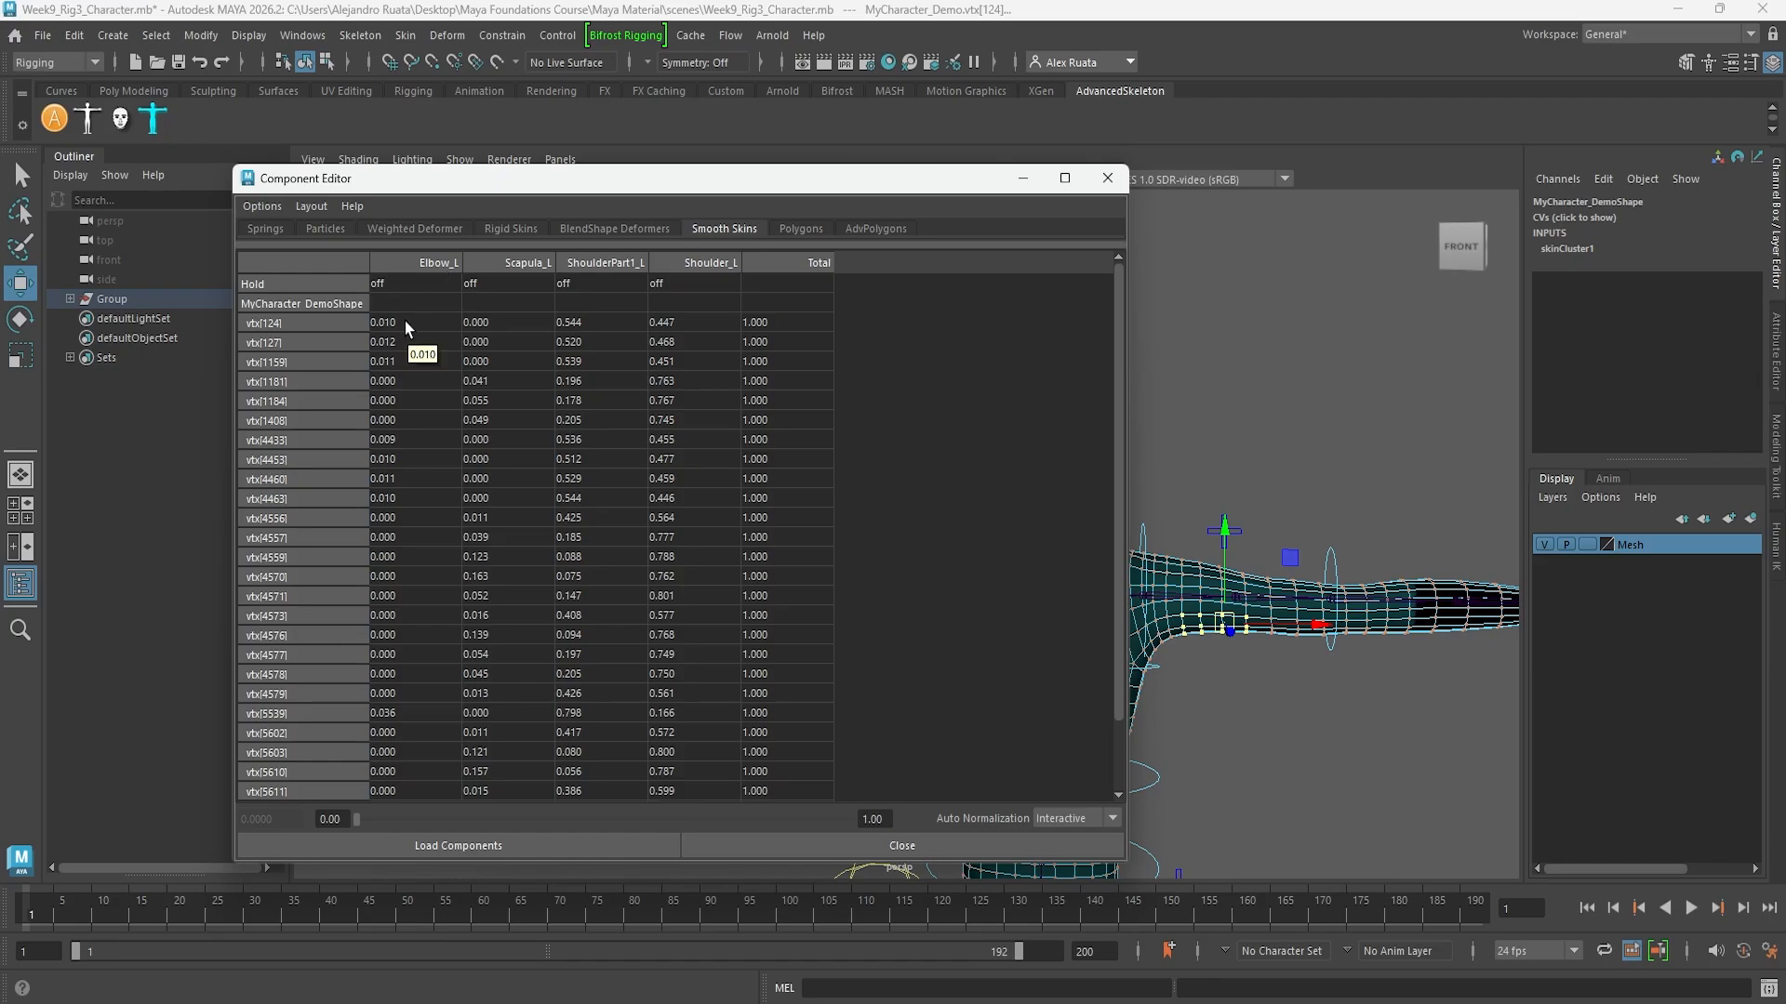
# Set the ShoulderPart1_L weight of vtx[124] to 0
pyautogui.doubleClick(603, 322)
pyautogui.moveTo(604, 322); pyautogui.dragTo(531, 310)
pyautogui.write('0')
pyautogui.press('Return')
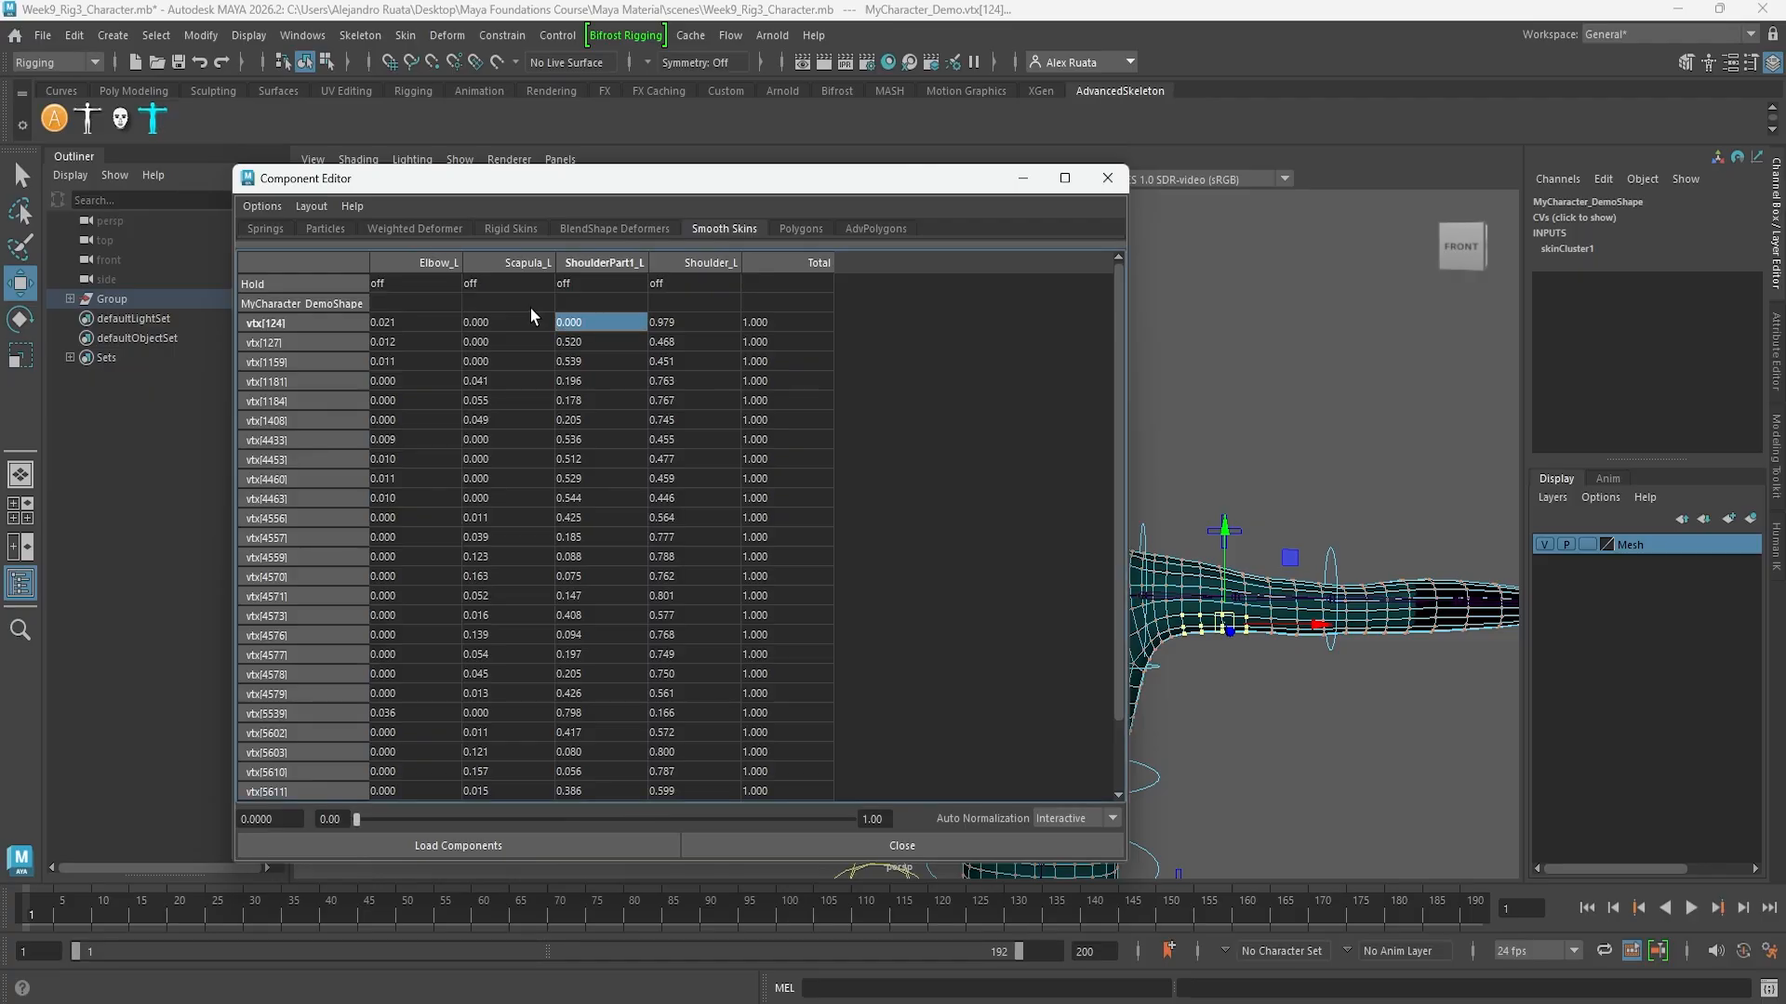
# Set the ShoulderPart1_L weights of all vertices from vtx[127] through vtx[5616] to 0 at once
pyautogui.moveTo(603, 342); pyautogui.dragTo(639, 818)
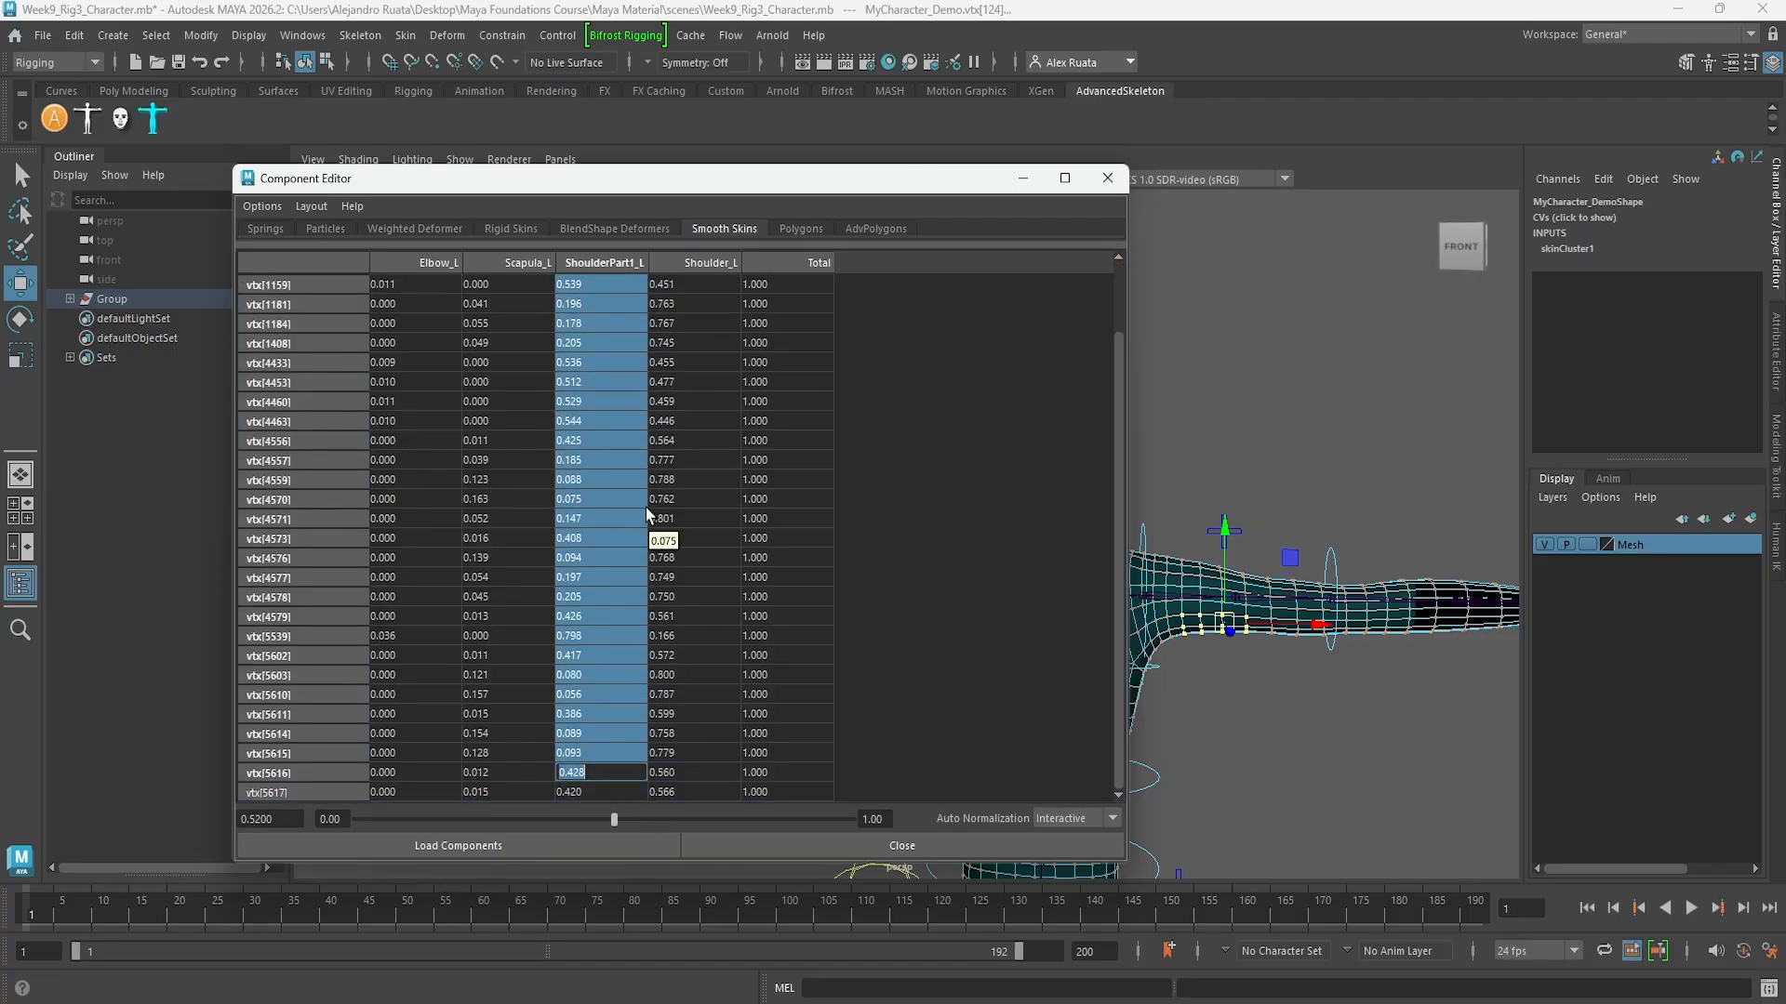
pyautogui.write('0')
pyautogui.press('Return')
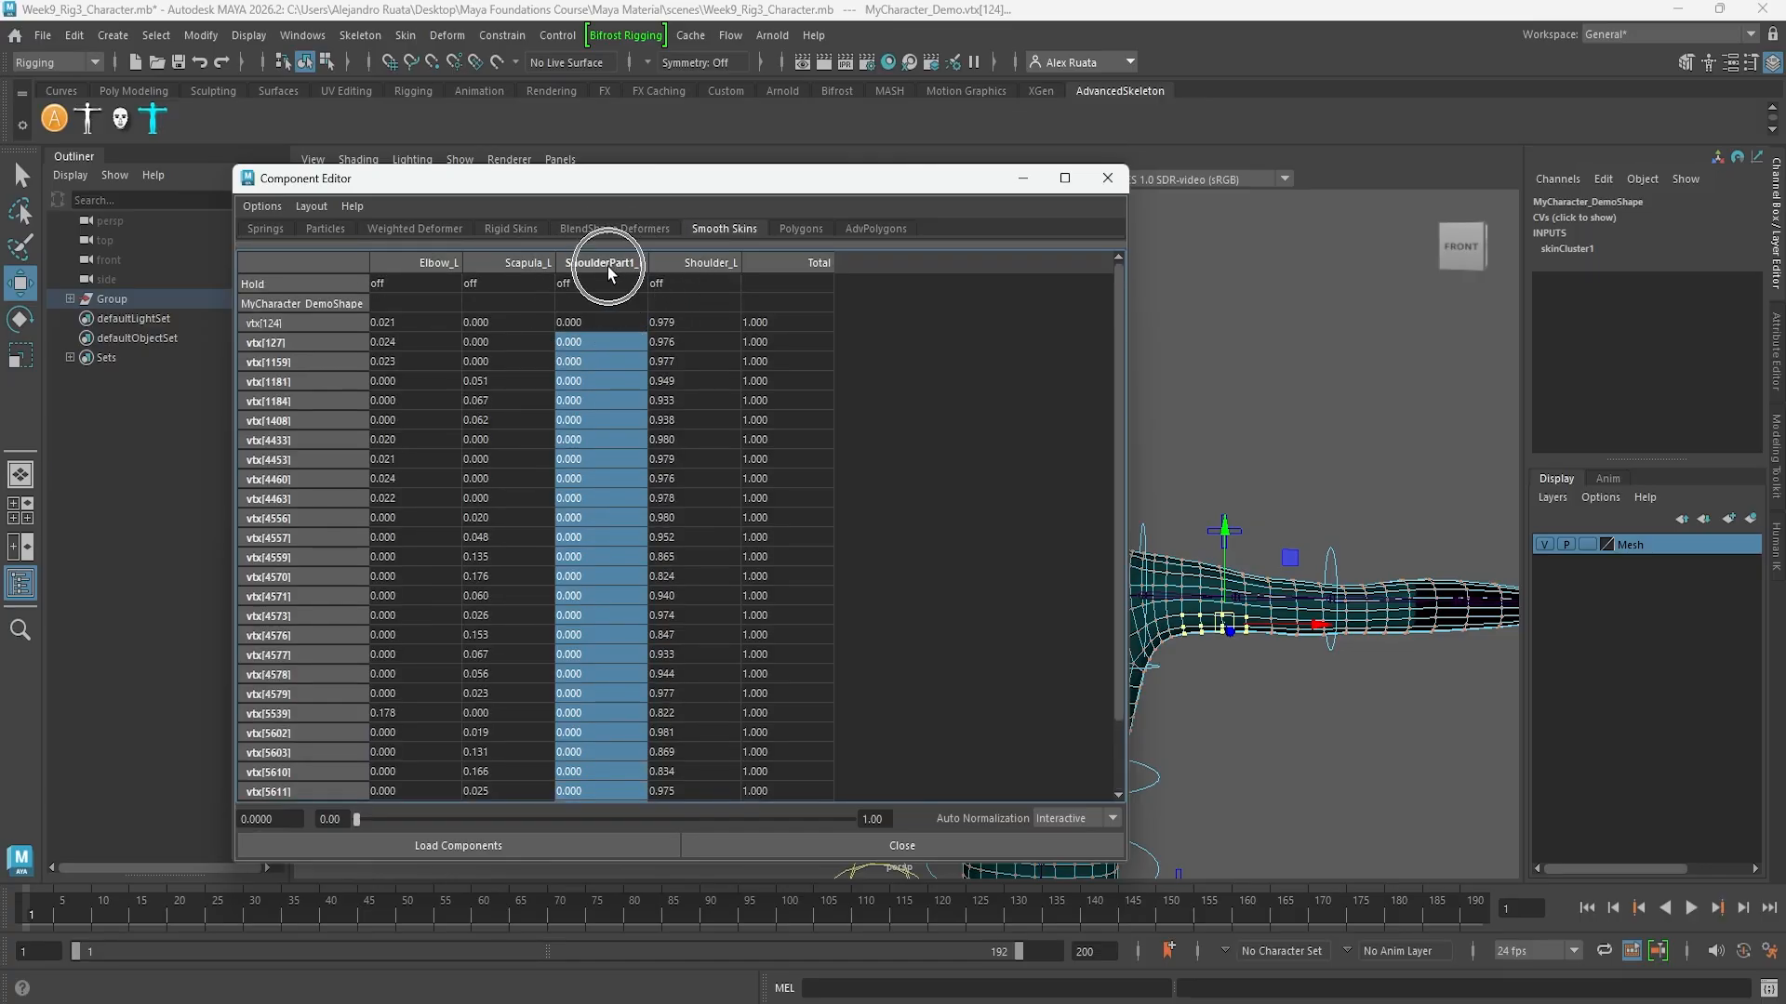
pyautogui.scroll(-2, 602, 355)
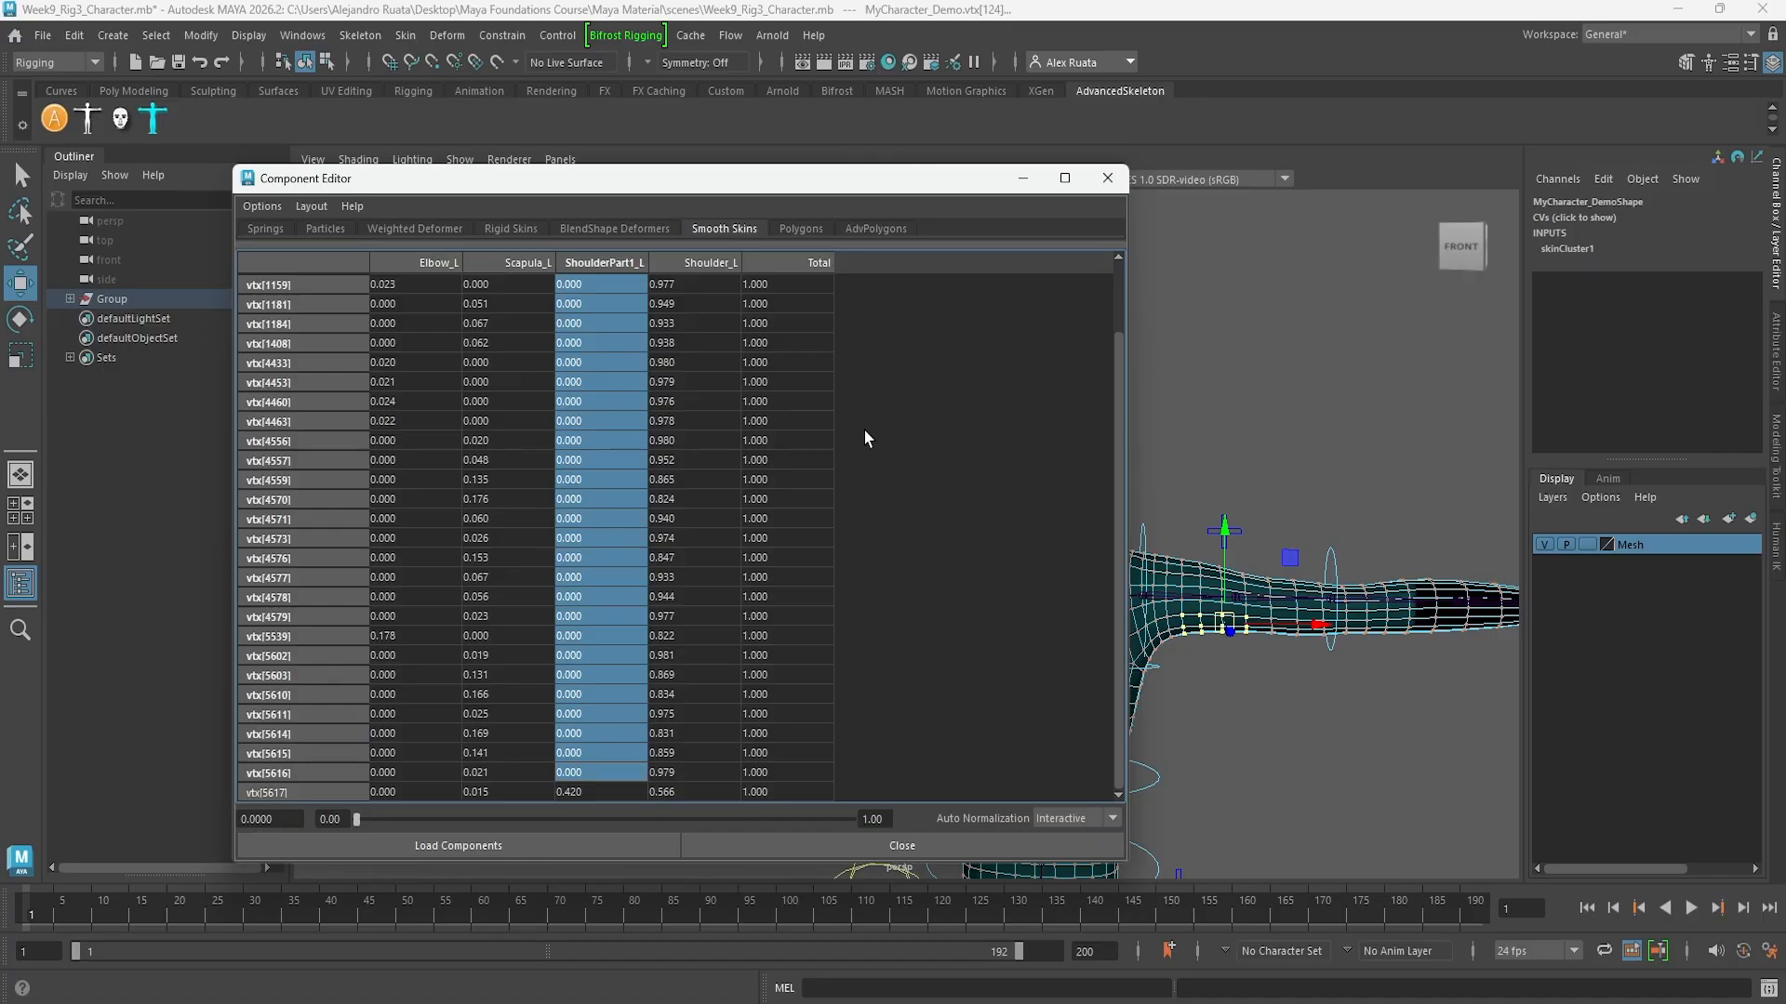
# Close the Component Editor and inspect the character's mesh from the back and the front
pyautogui.click(1106, 177)
pyautogui.keyDown('alt'); pyautogui.moveTo(1195, 386); pyautogui.dragTo(1020, 437); pyautogui.keyUp('alt')
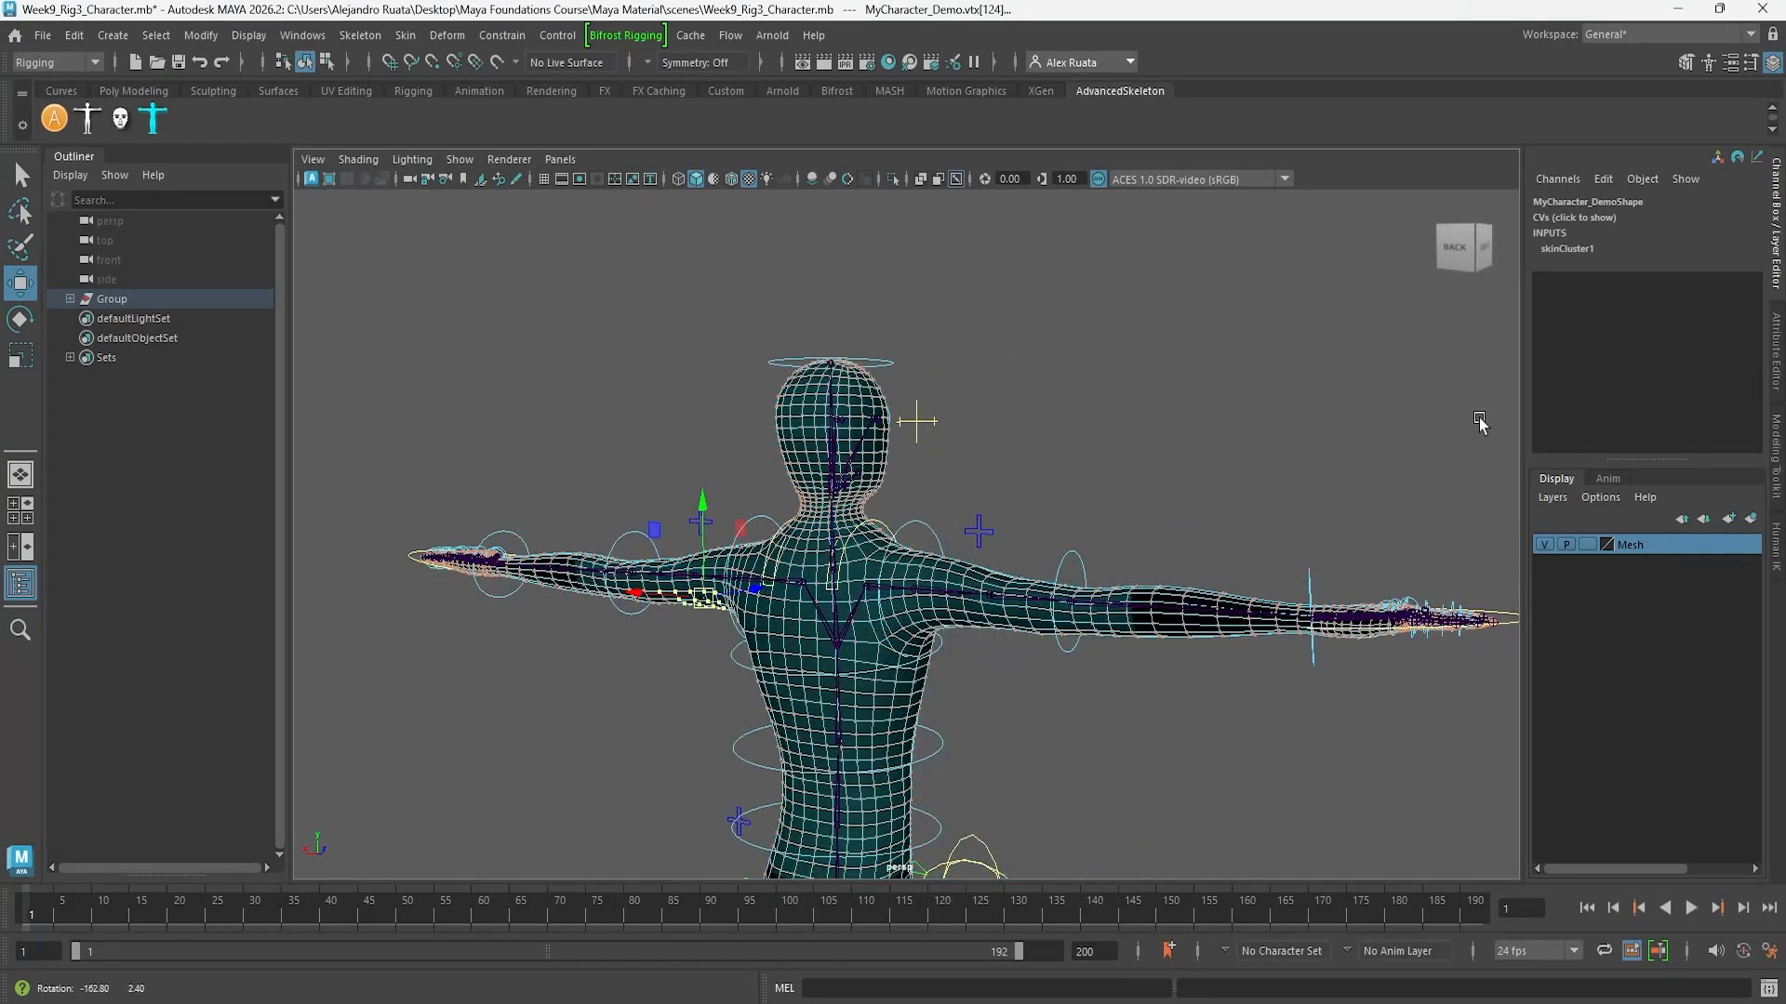
pyautogui.keyDown('alt'); pyautogui.moveTo(1480, 423); pyautogui.dragTo(973, 403); pyautogui.keyUp('alt')
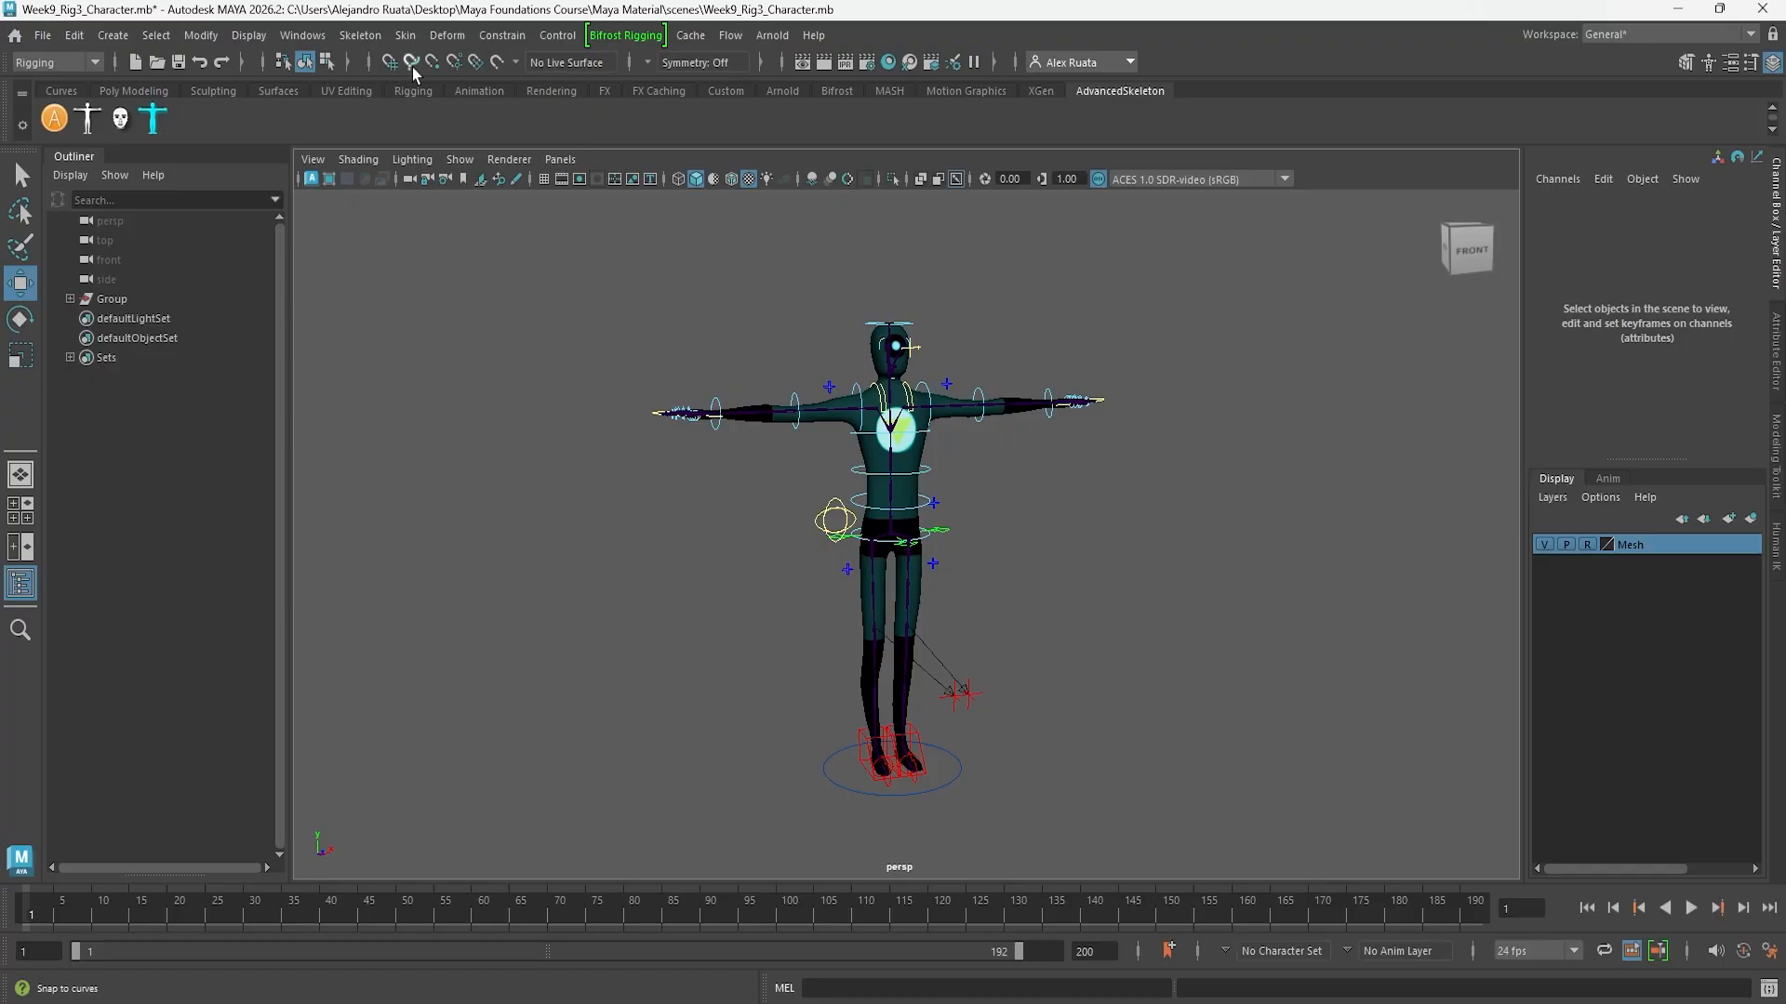
# Reveal the object selection masks and switch all object types off
pyautogui.click(348, 61)
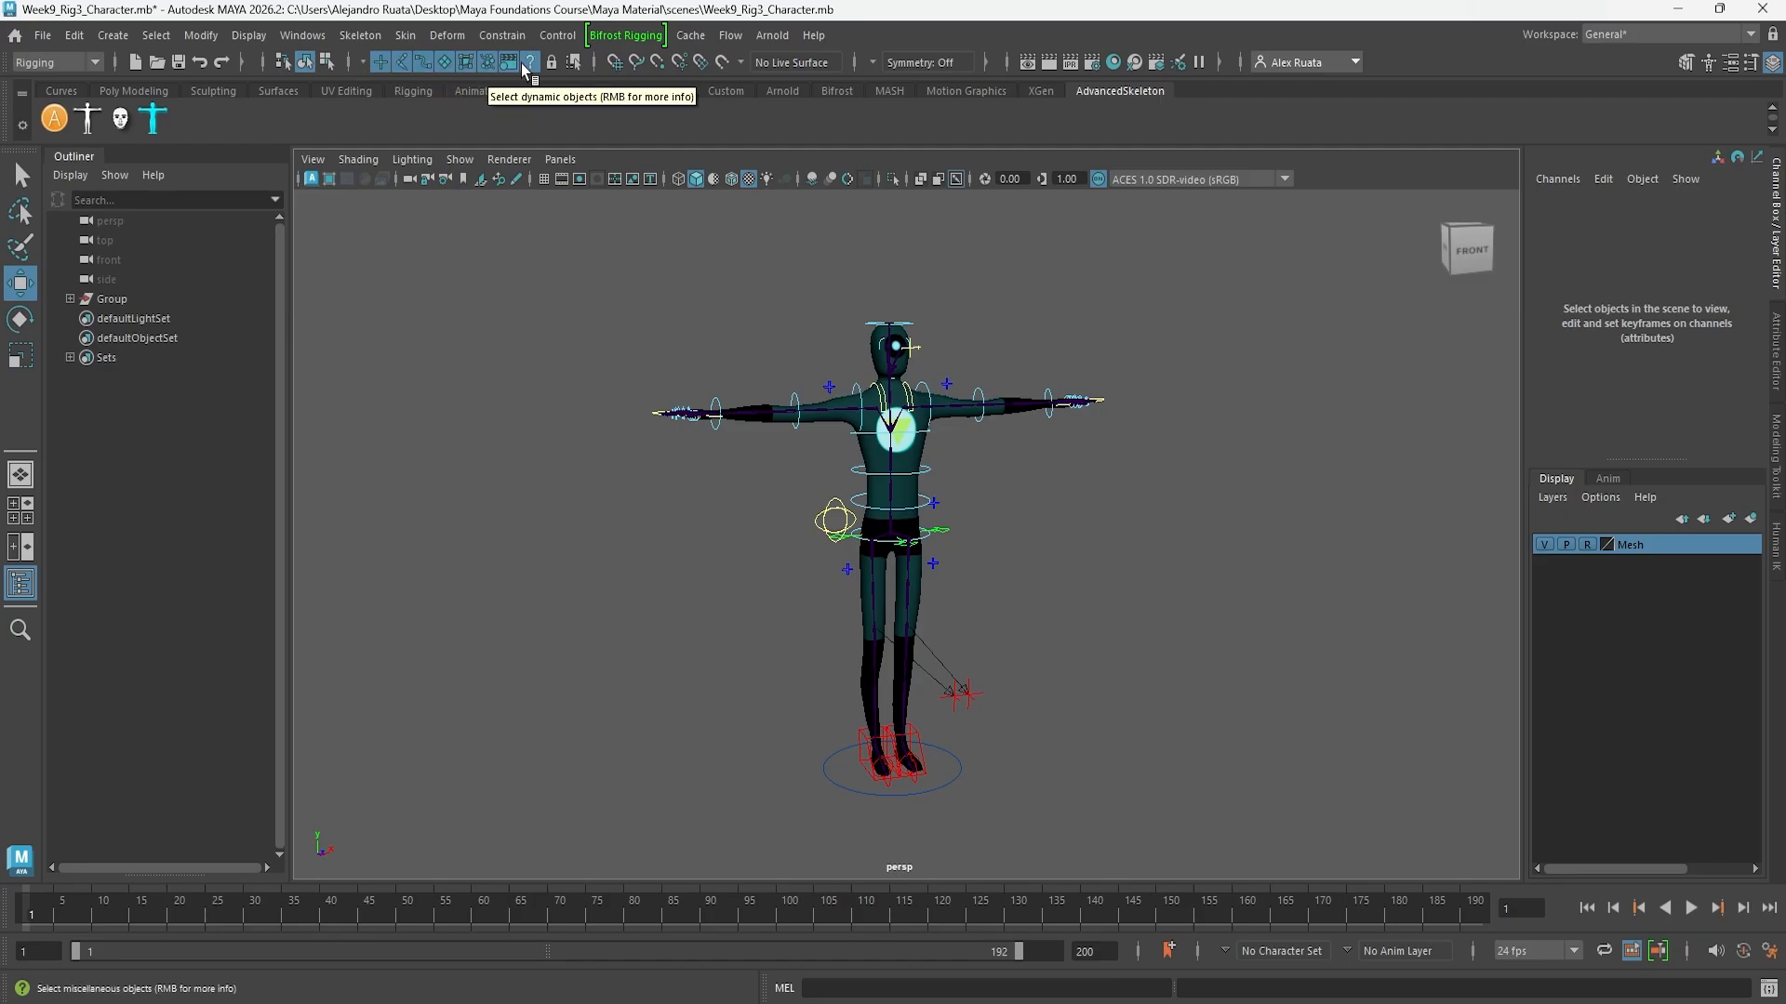
pyautogui.click(364, 65)
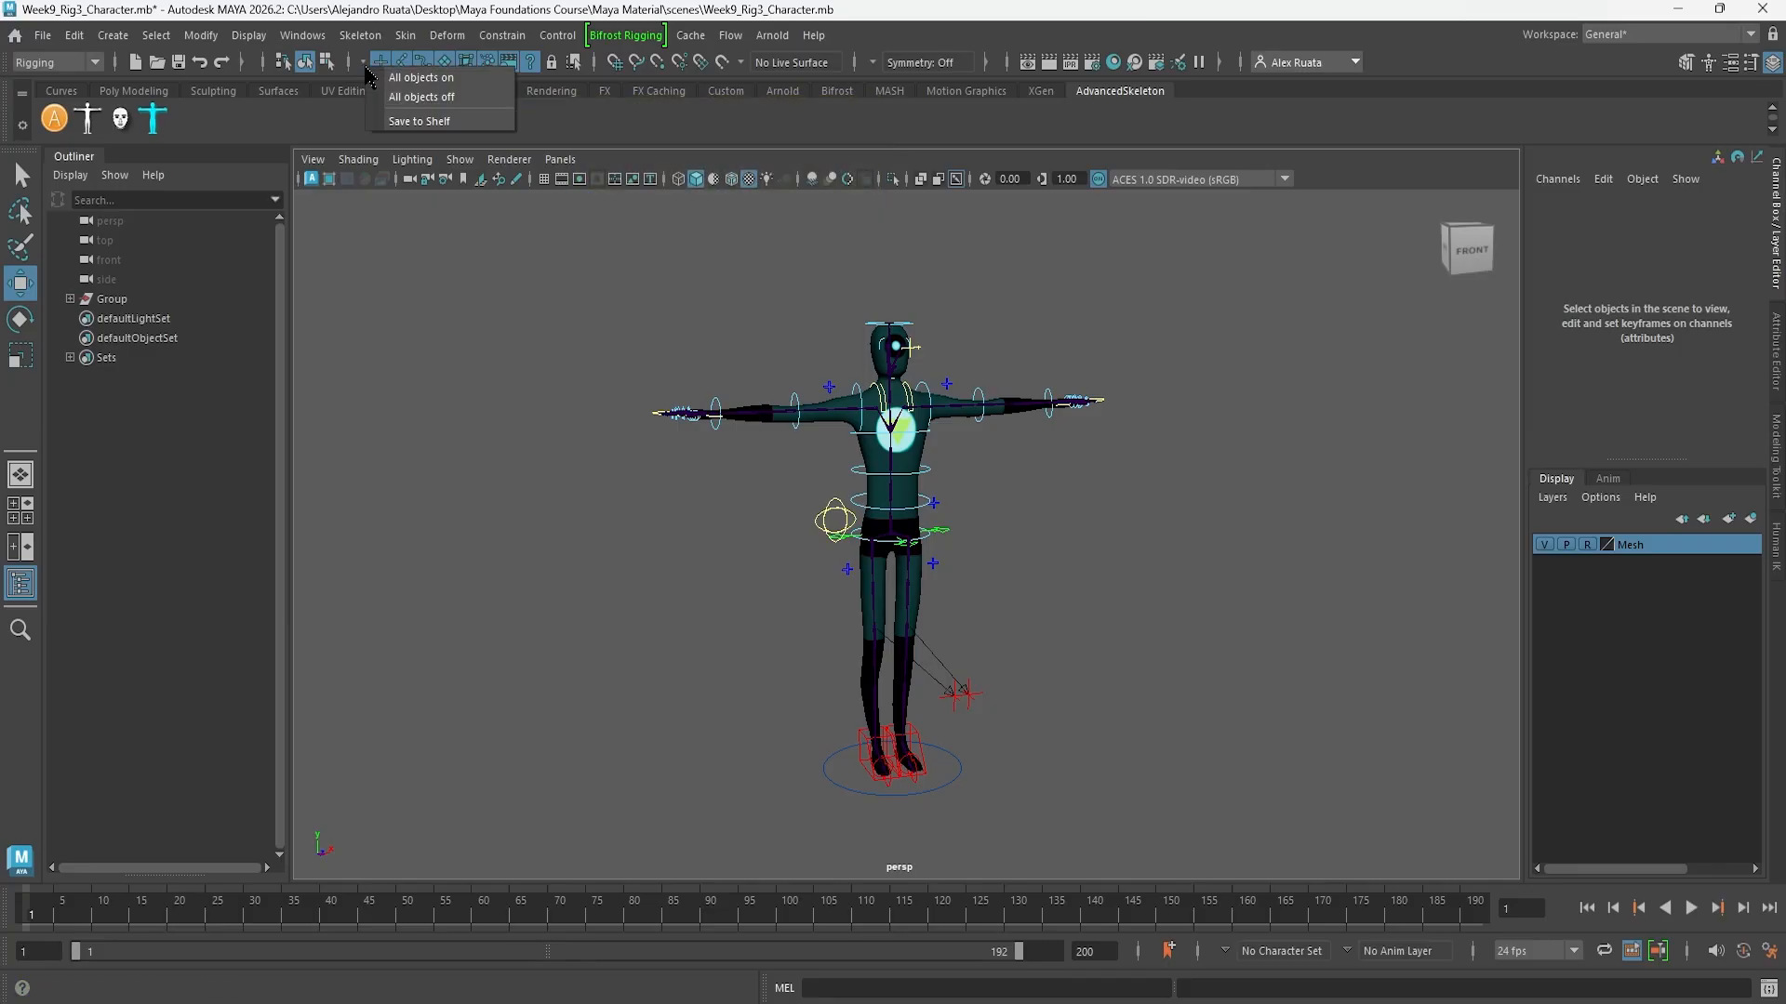
pyautogui.click(466, 98)
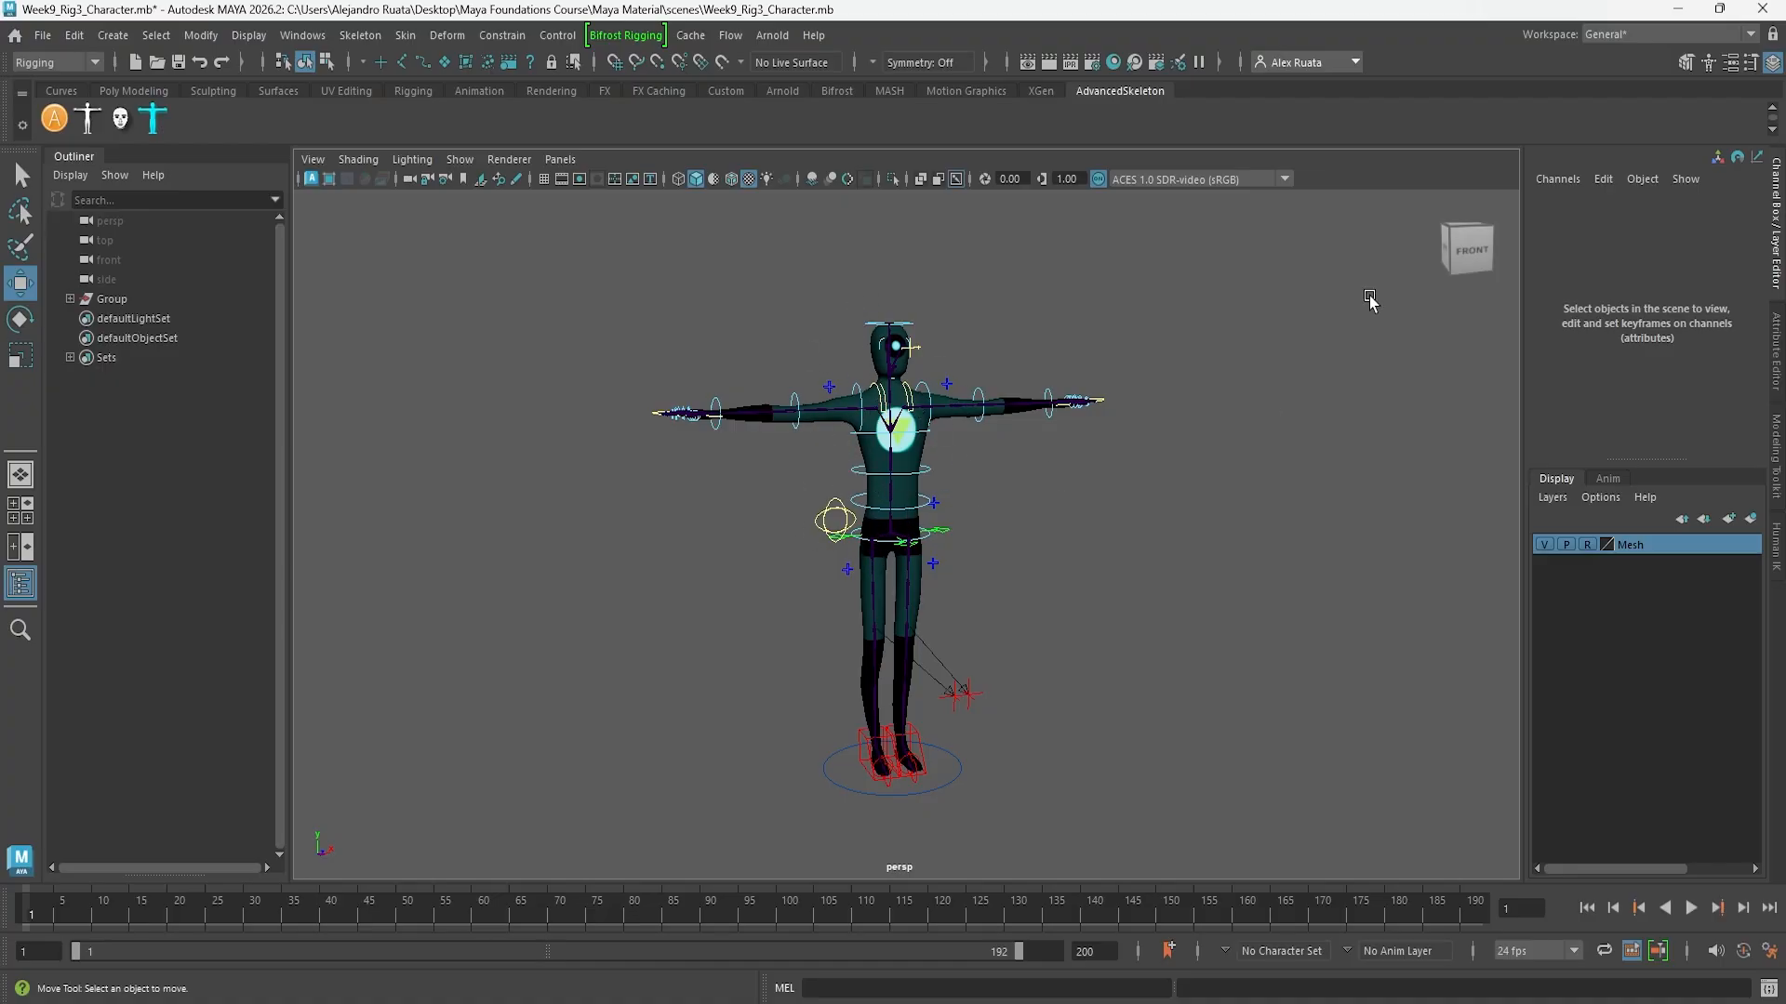
# Make only curves selectable and test selecting and rotating the left shoulder FK control
pyautogui.click(425, 62)
pyautogui.scroll(5, 1032, 465)
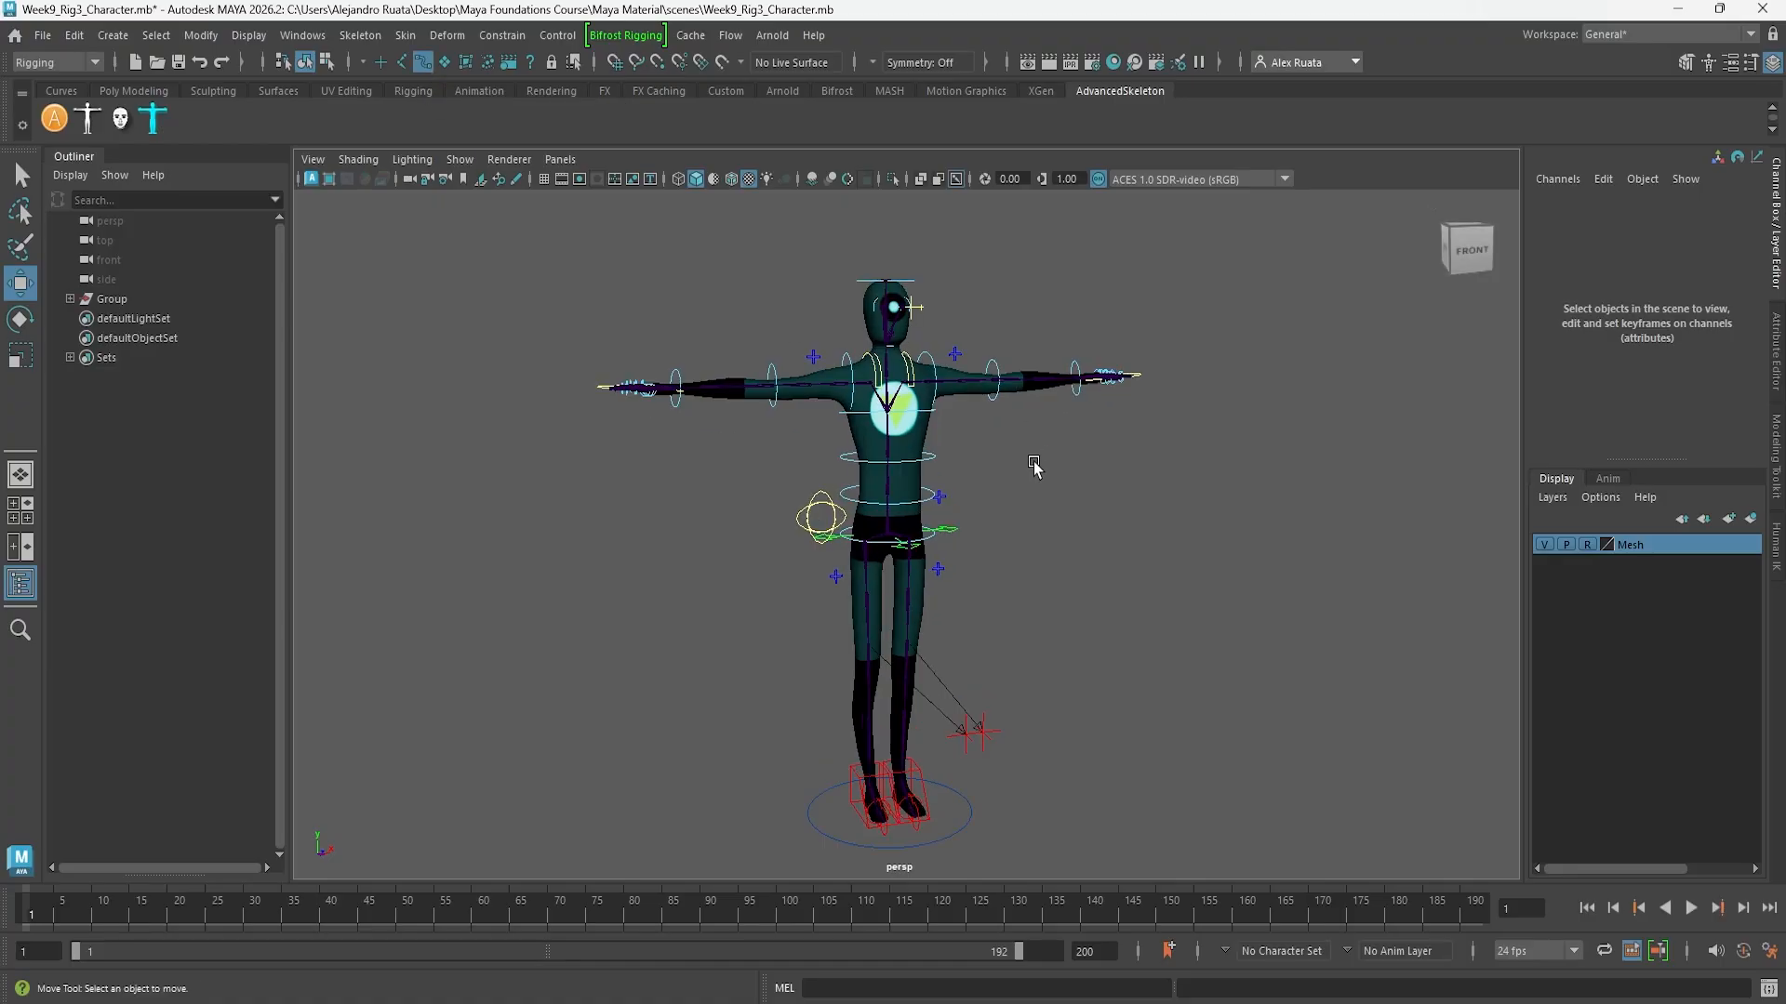
pyautogui.keyDown('alt'); pyautogui.moveTo(1004, 477); pyautogui.dragTo(896, 447); pyautogui.keyUp('alt')
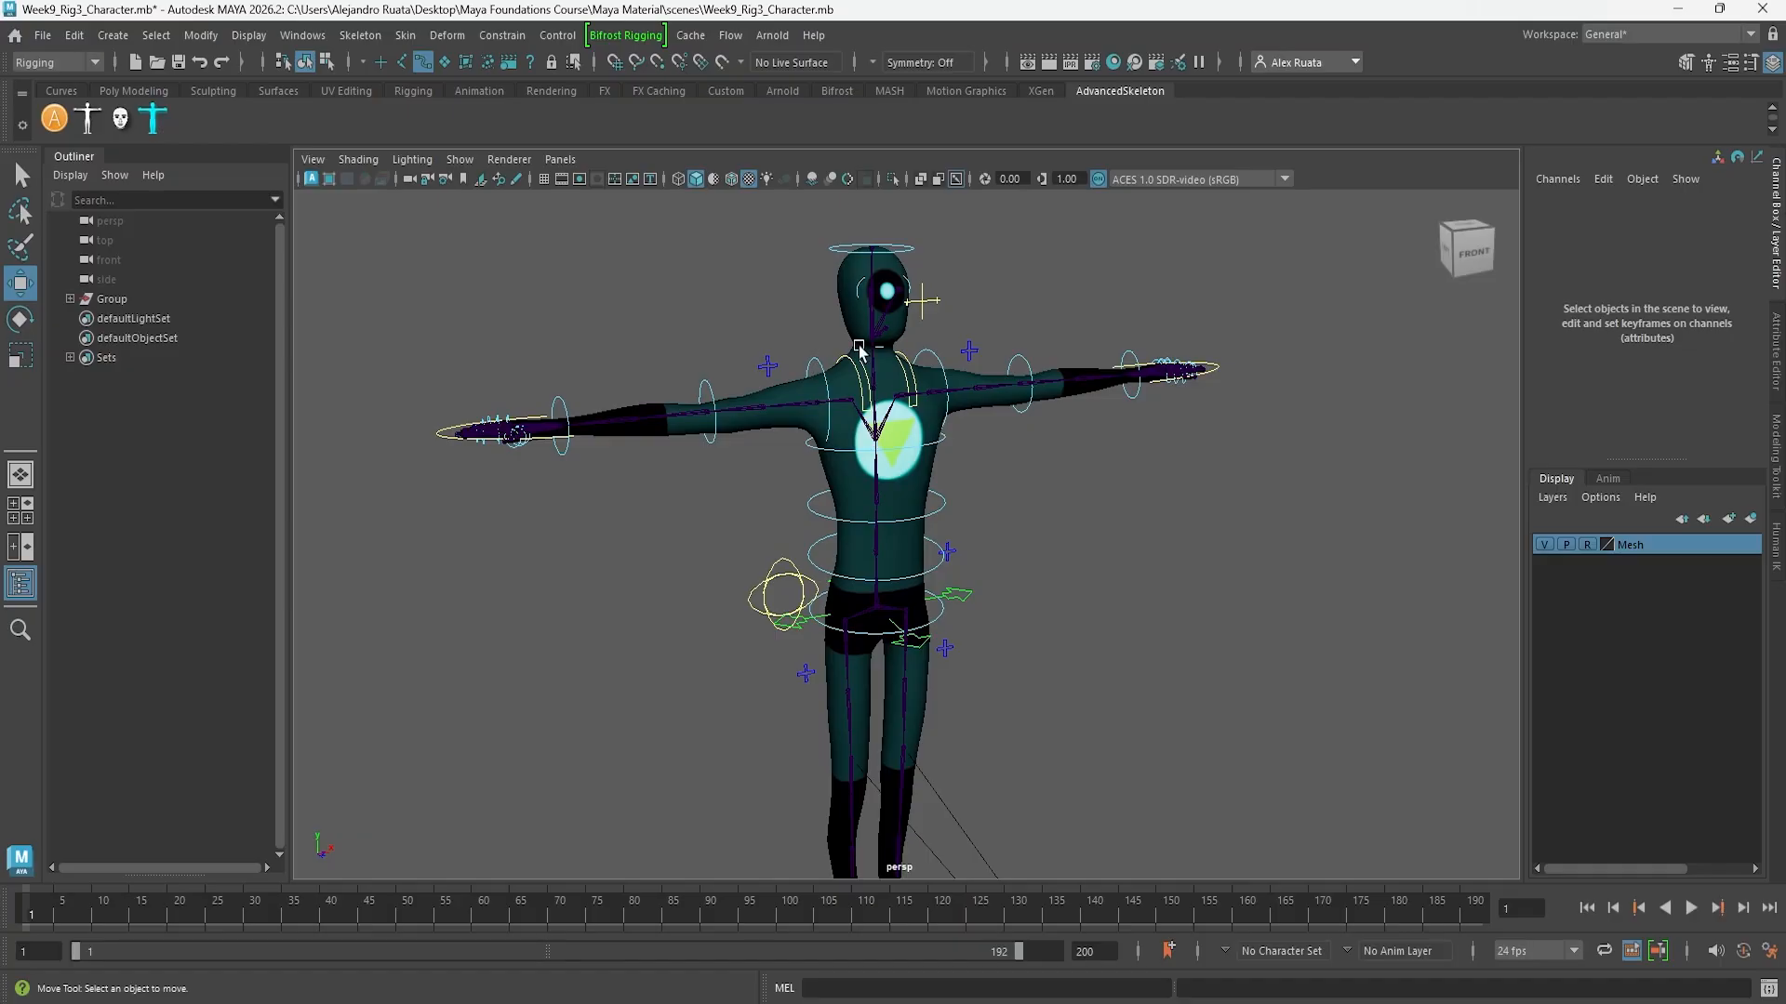
pyautogui.click(931, 357)
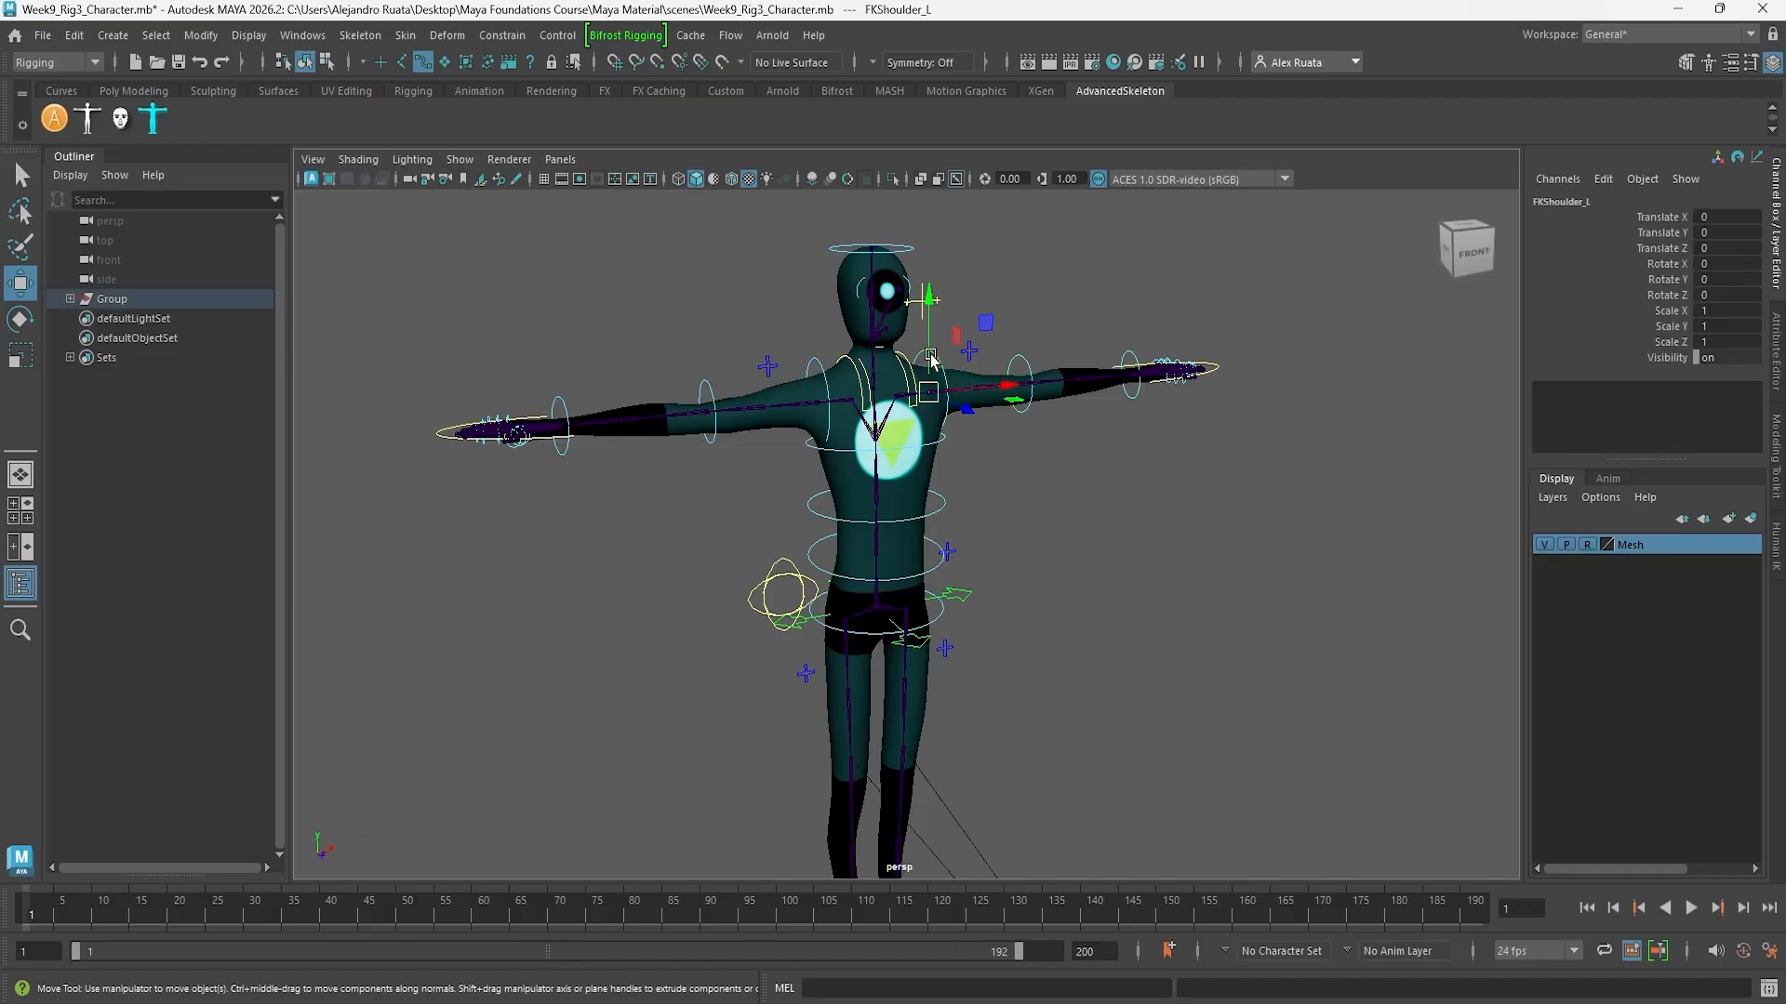
pyautogui.press('e')
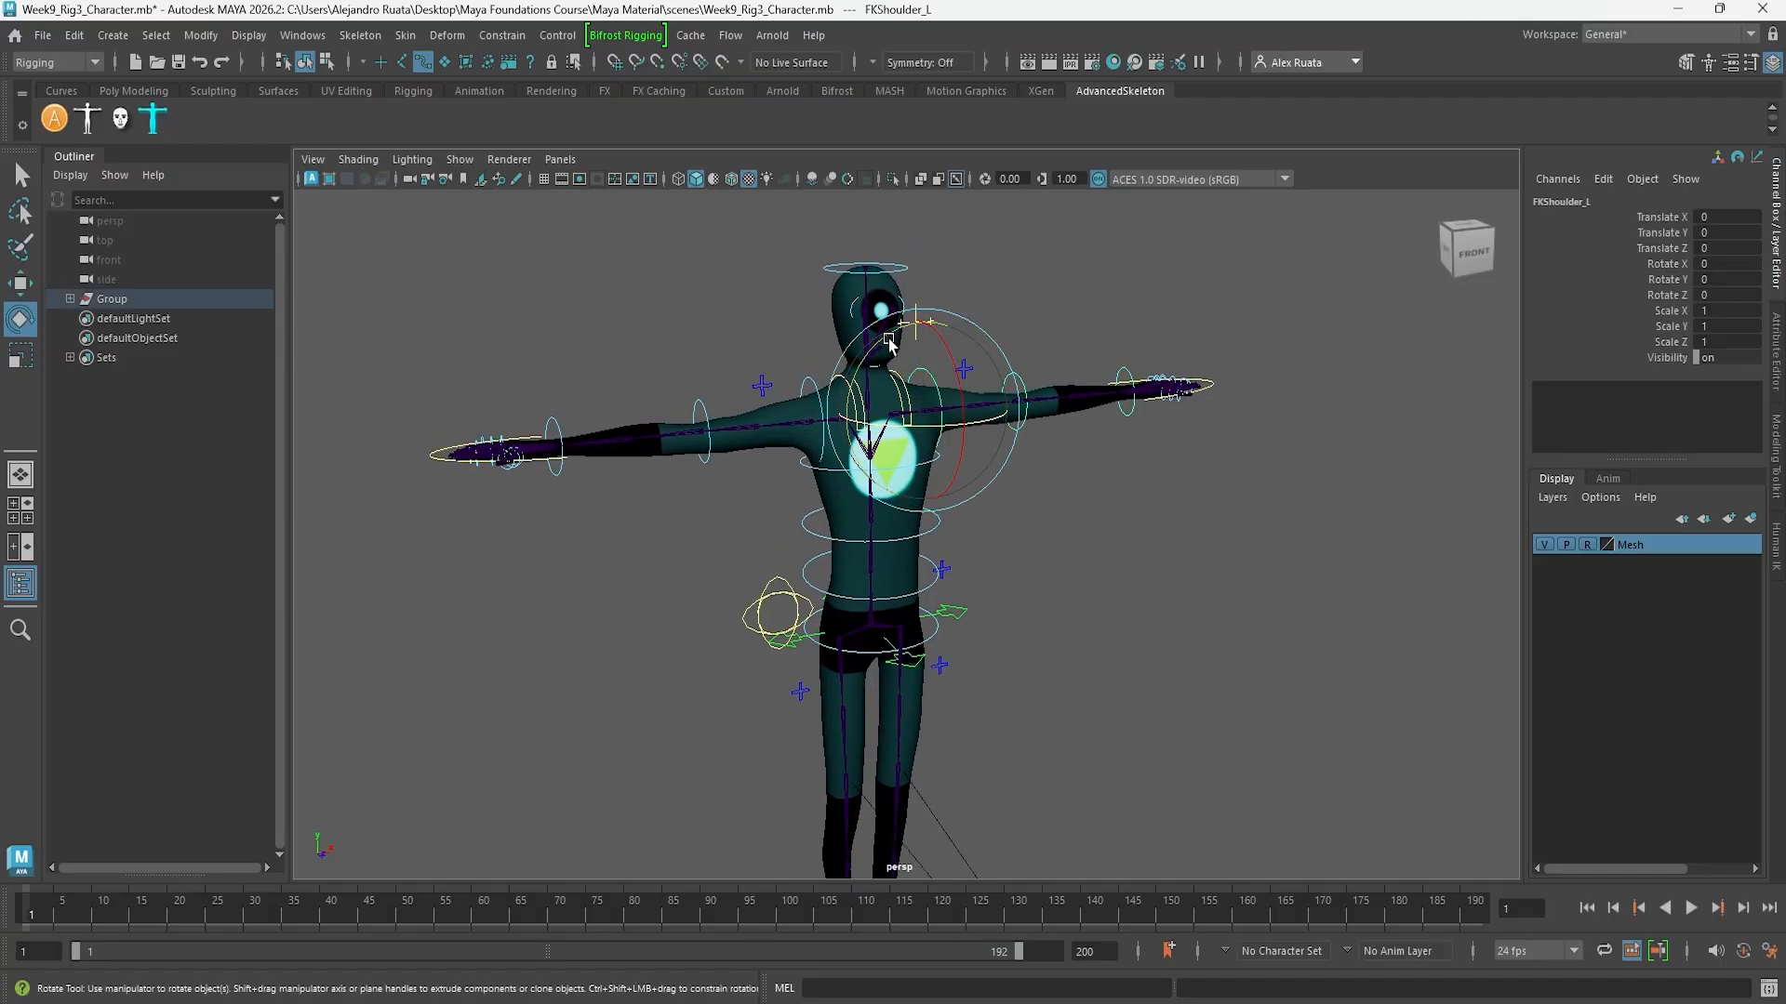
pyautogui.moveTo(972, 374); pyautogui.dragTo(968, 465)
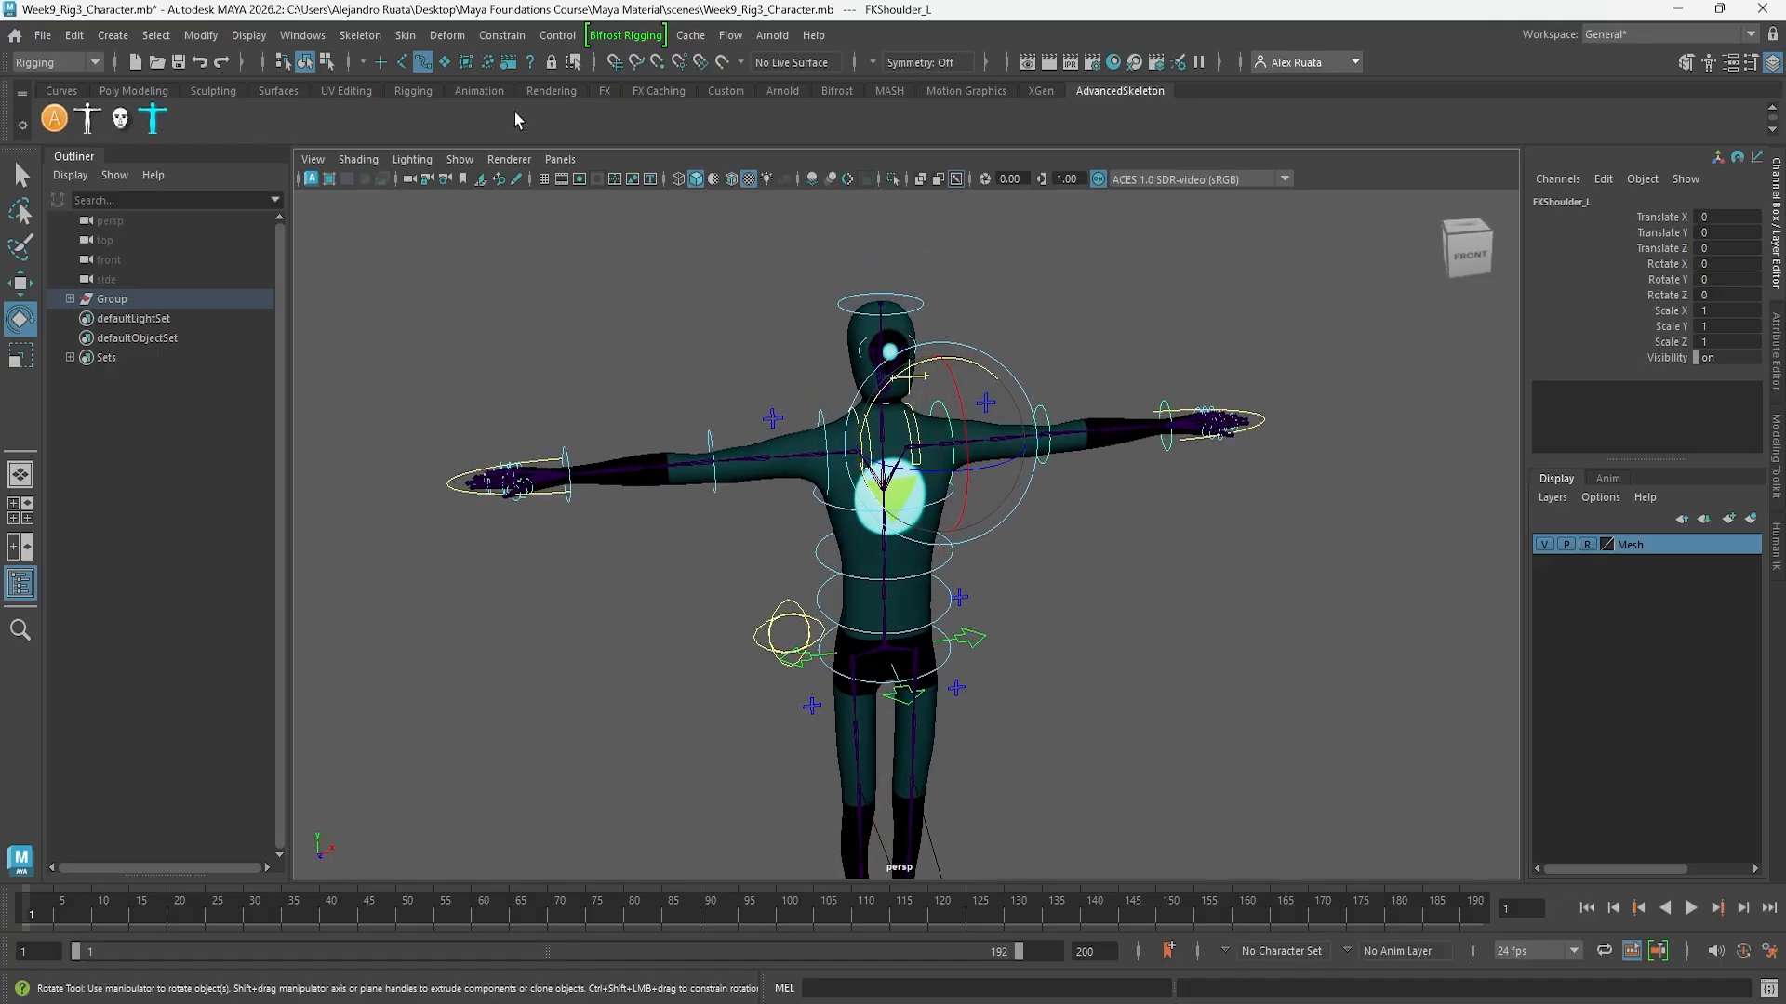
# Switch all object types back on for selection and turn off the reference mode of the Mesh layer
pyautogui.click(364, 63)
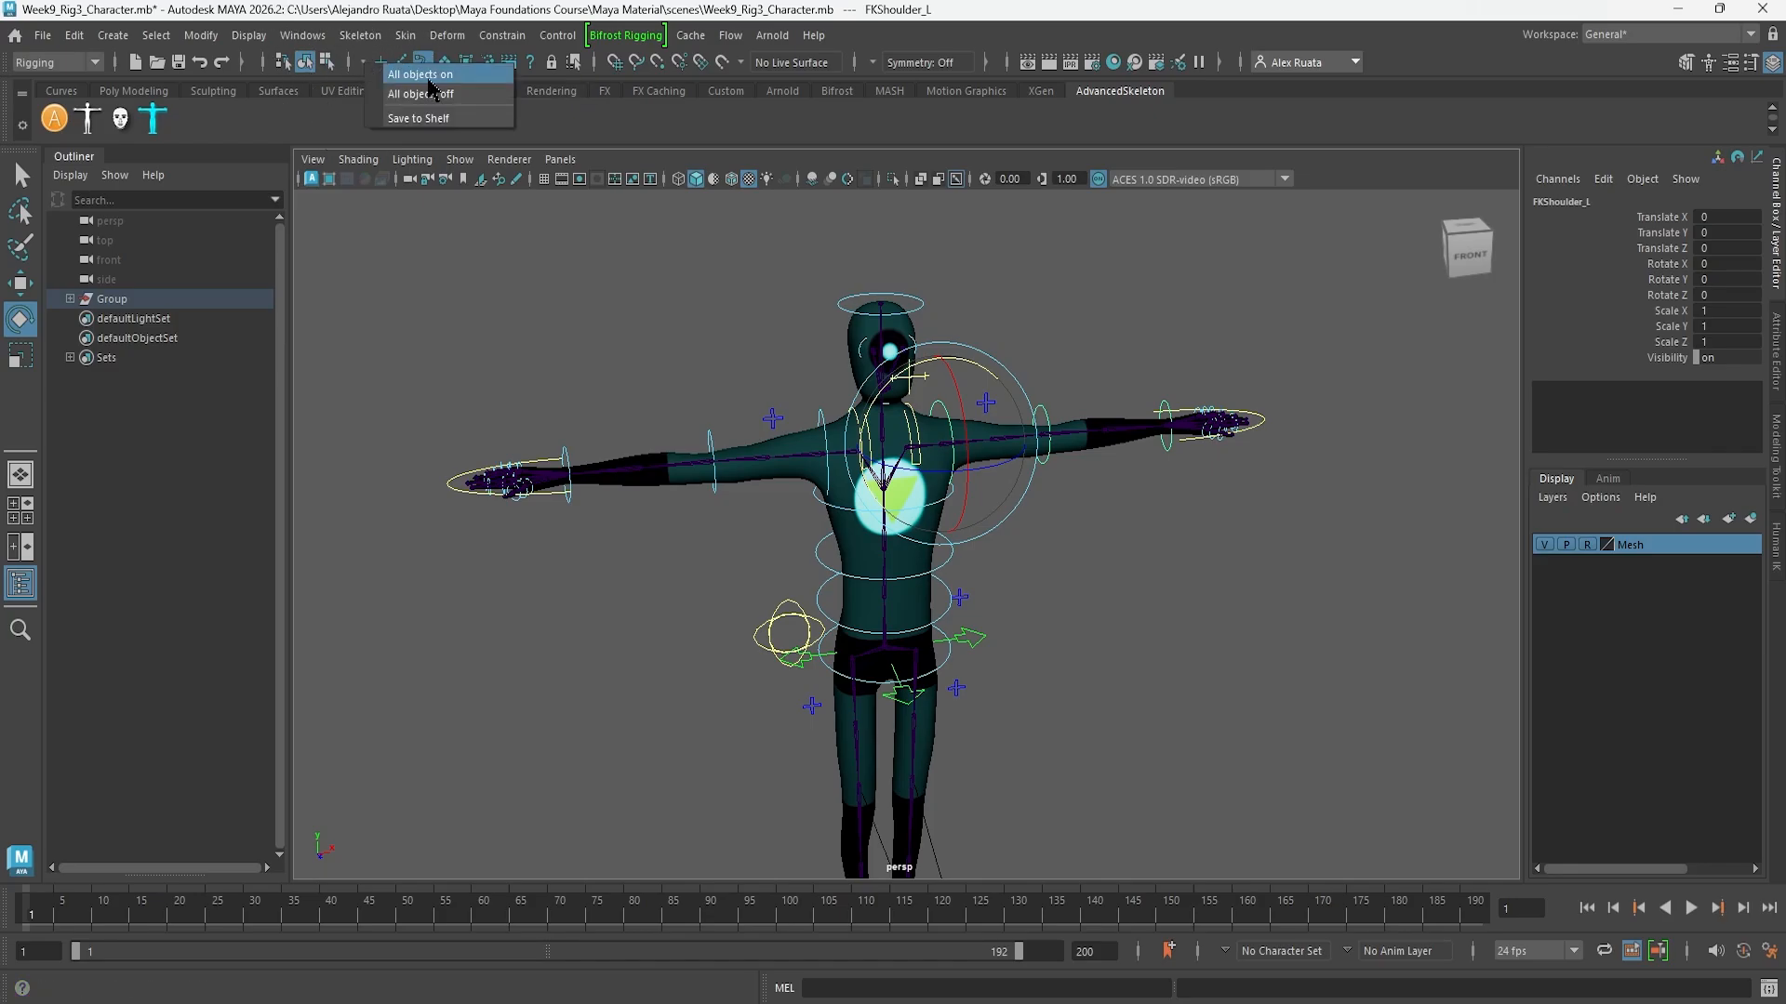
pyautogui.click(423, 76)
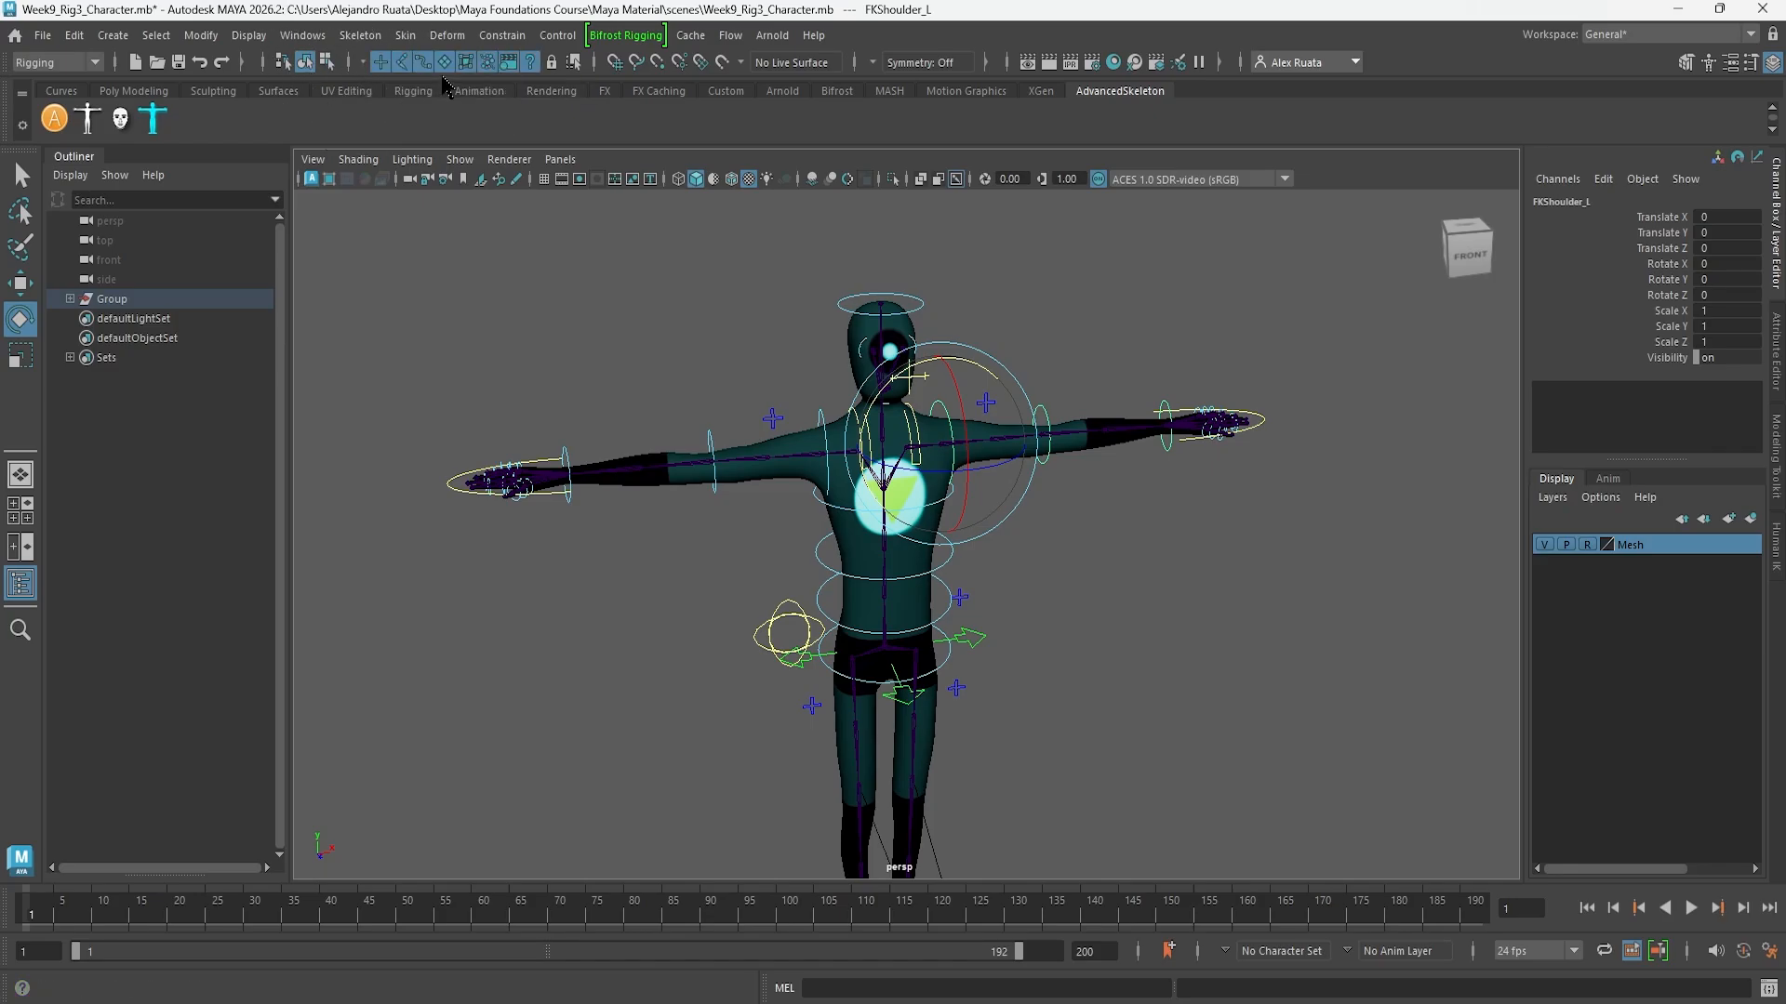
pyautogui.click(851, 337)
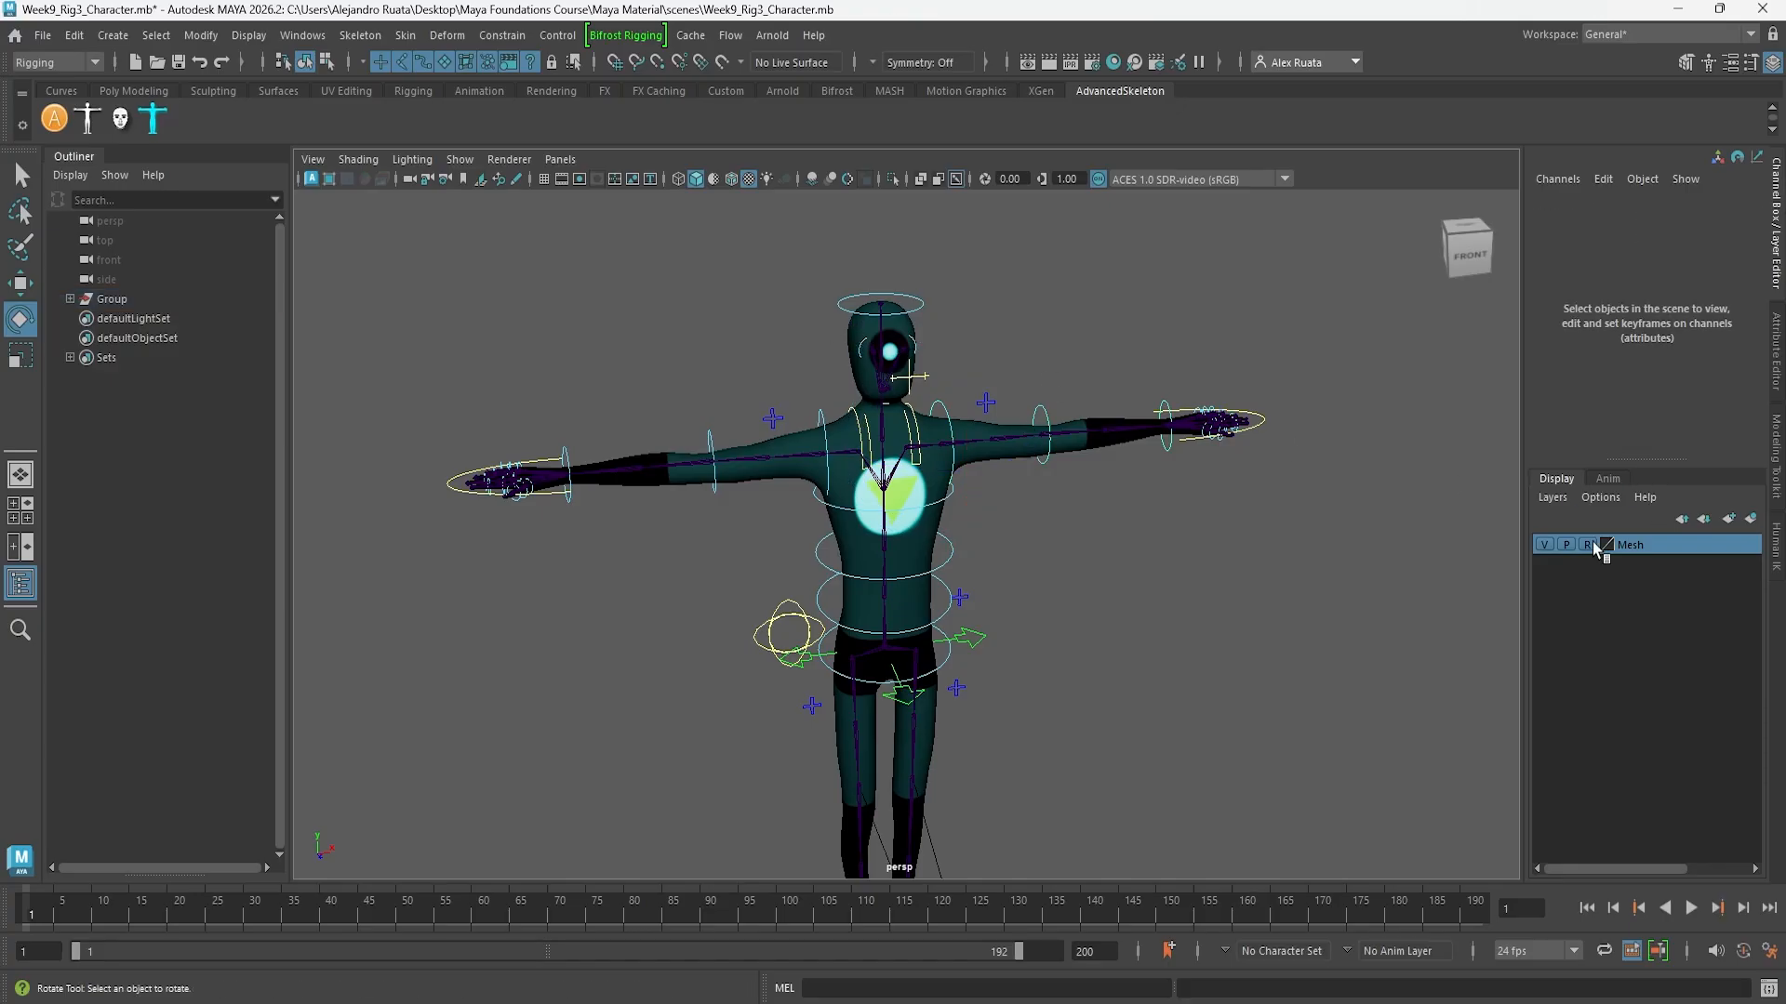
pyautogui.keyDown('alt'); pyautogui.moveTo(1060, 518); pyautogui.dragTo(1126, 507); pyautogui.keyUp('alt')
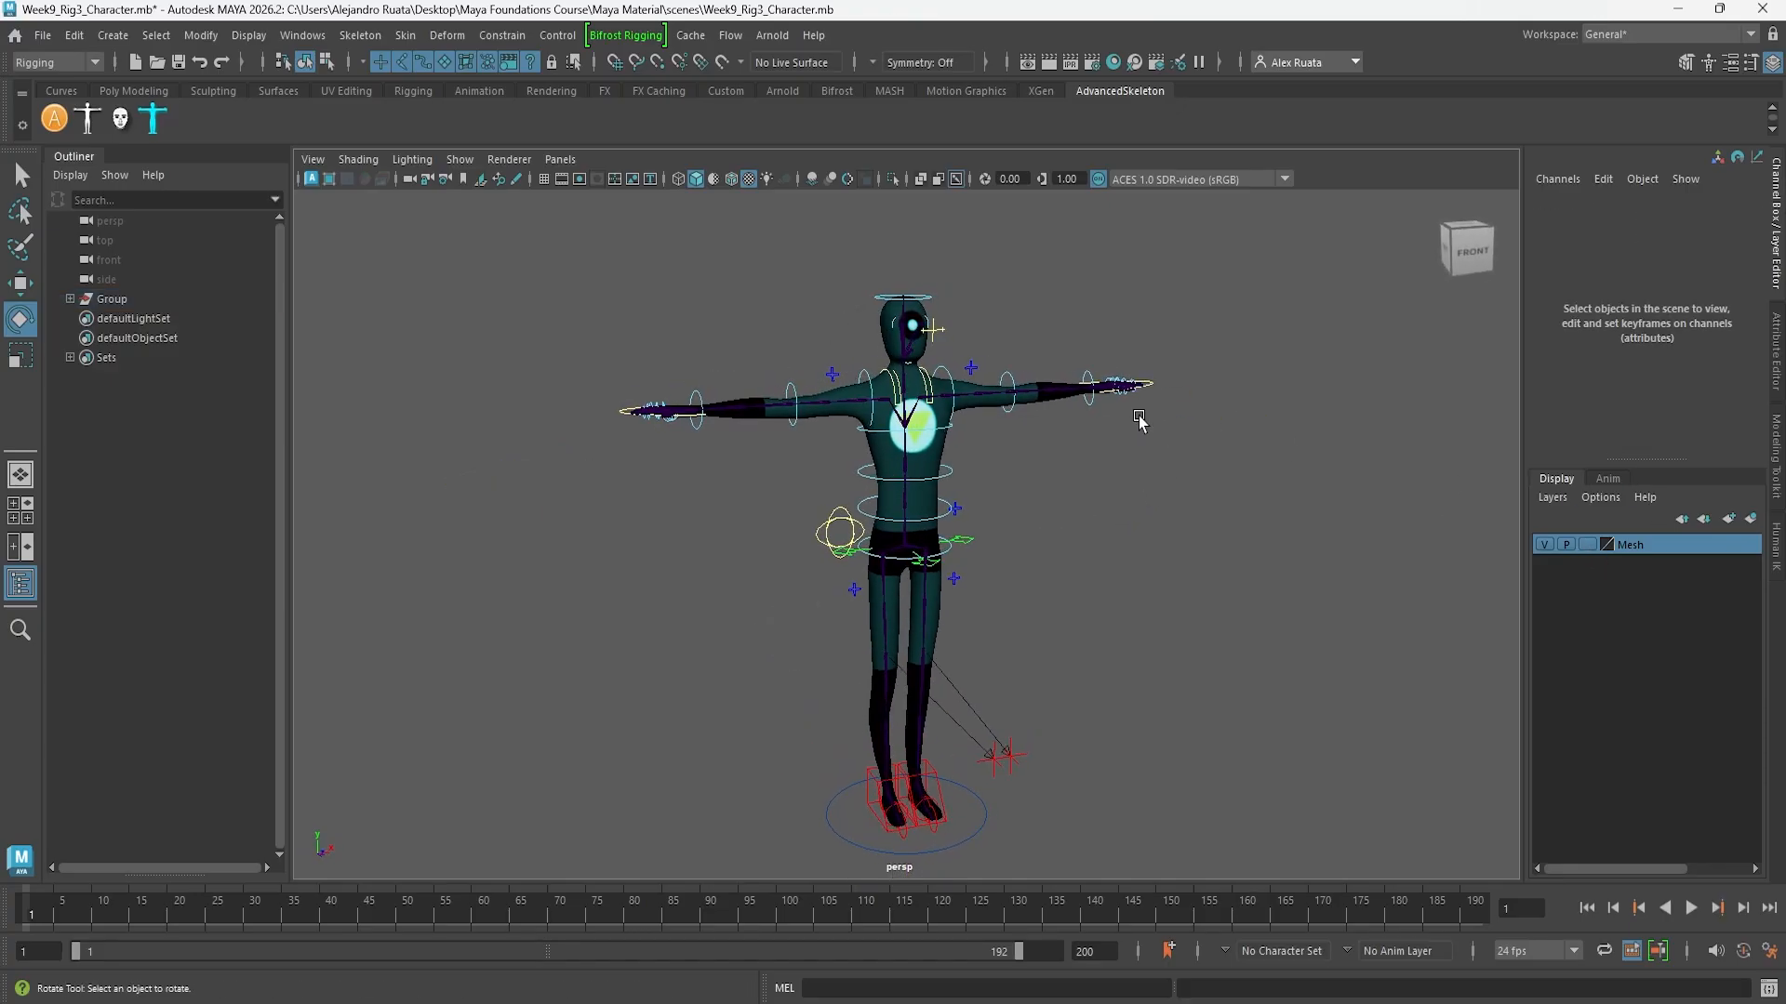
pyautogui.click(350, 61)
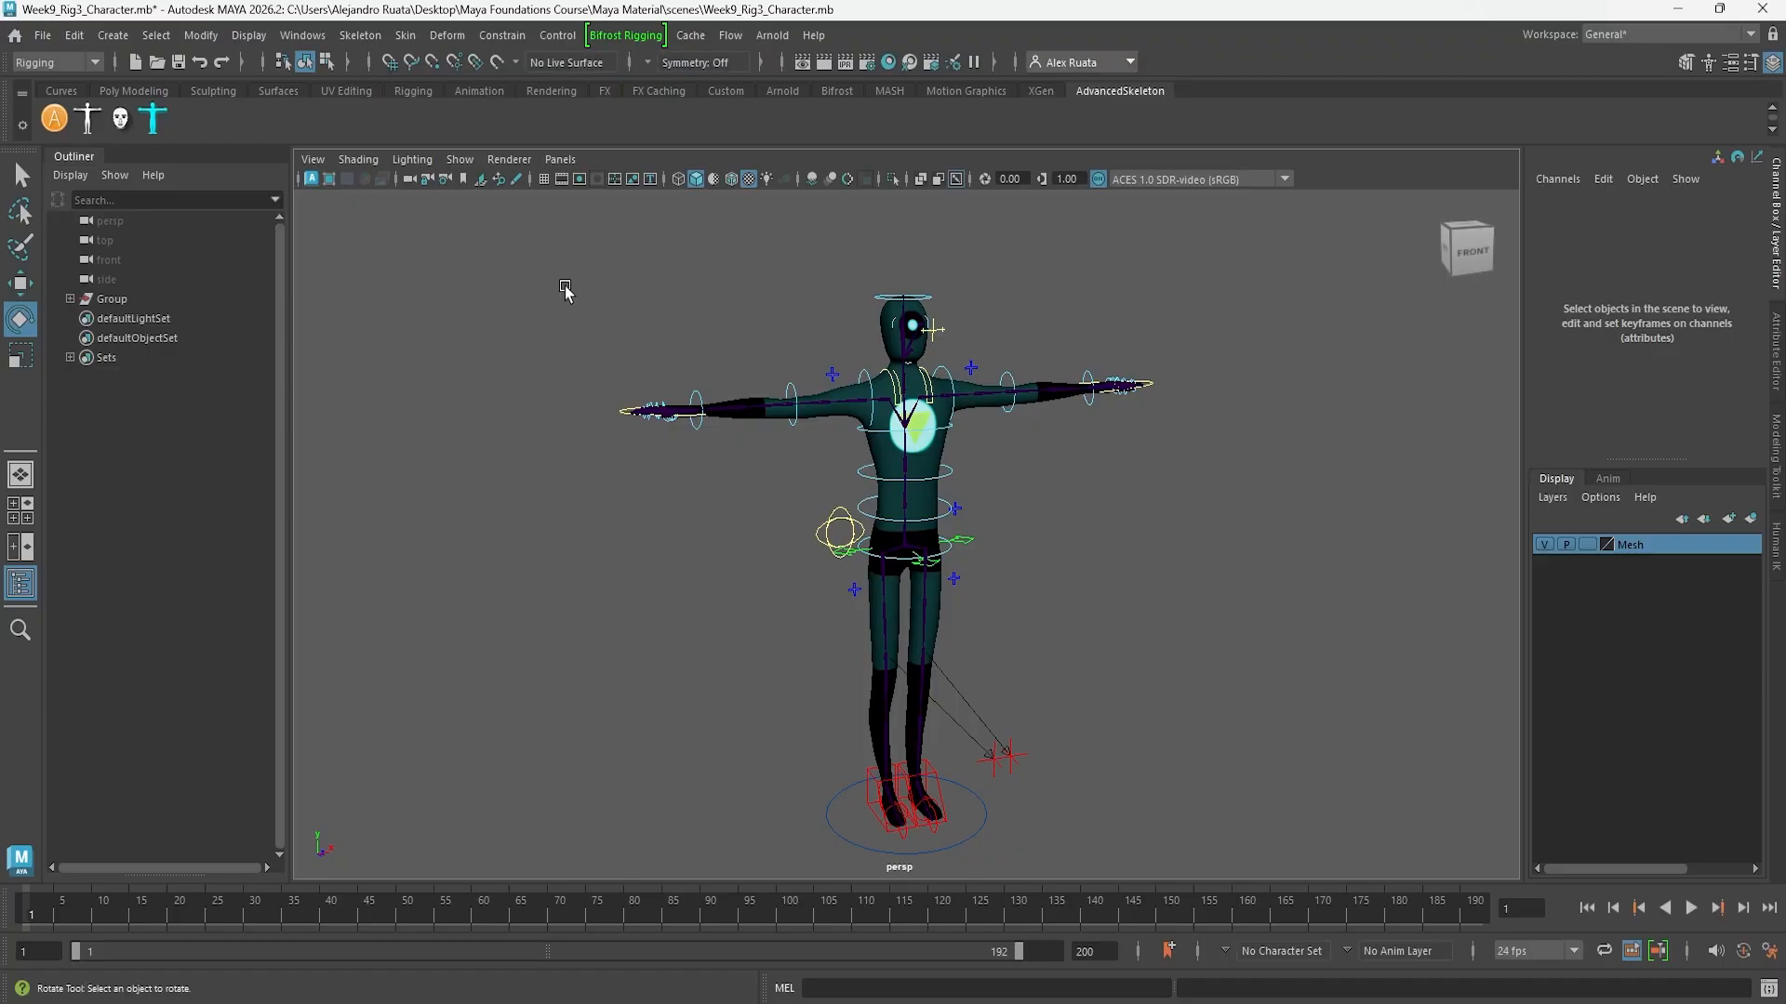
# Hide the joints in the viewport and inspect the character's upper body with only mesh and controls
pyautogui.click(461, 162)
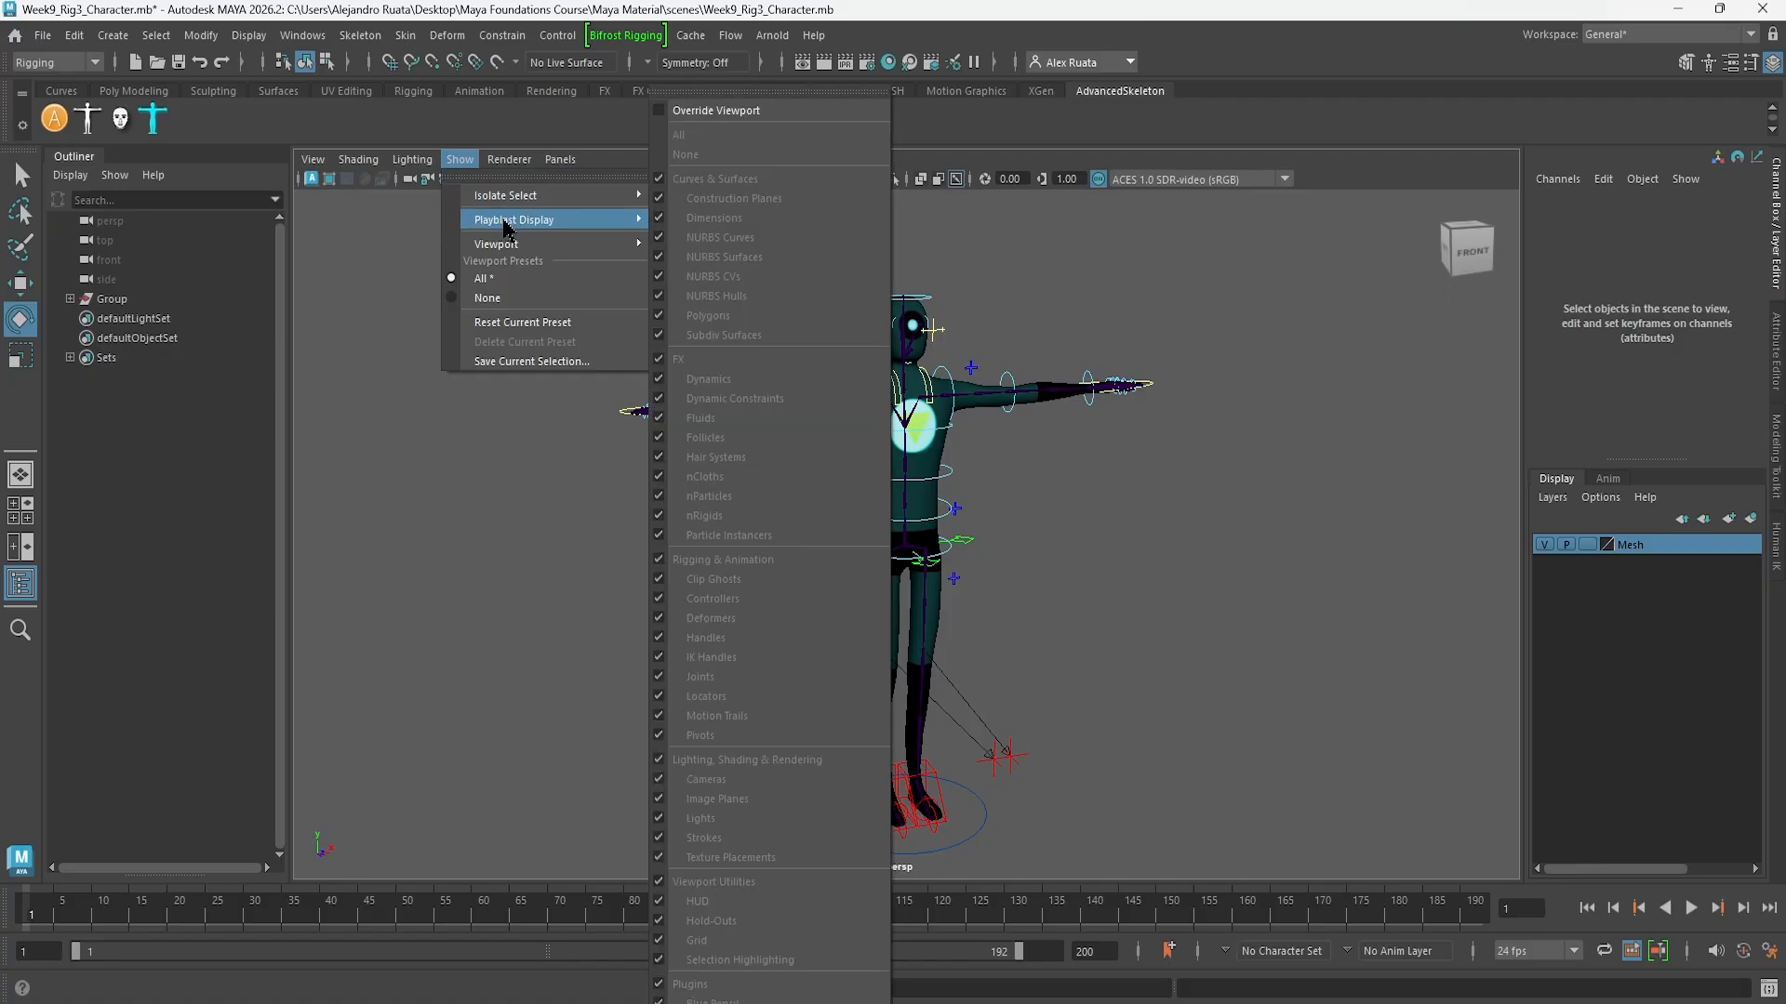
pyautogui.moveTo(550, 200)
pyautogui.moveTo(567, 254)
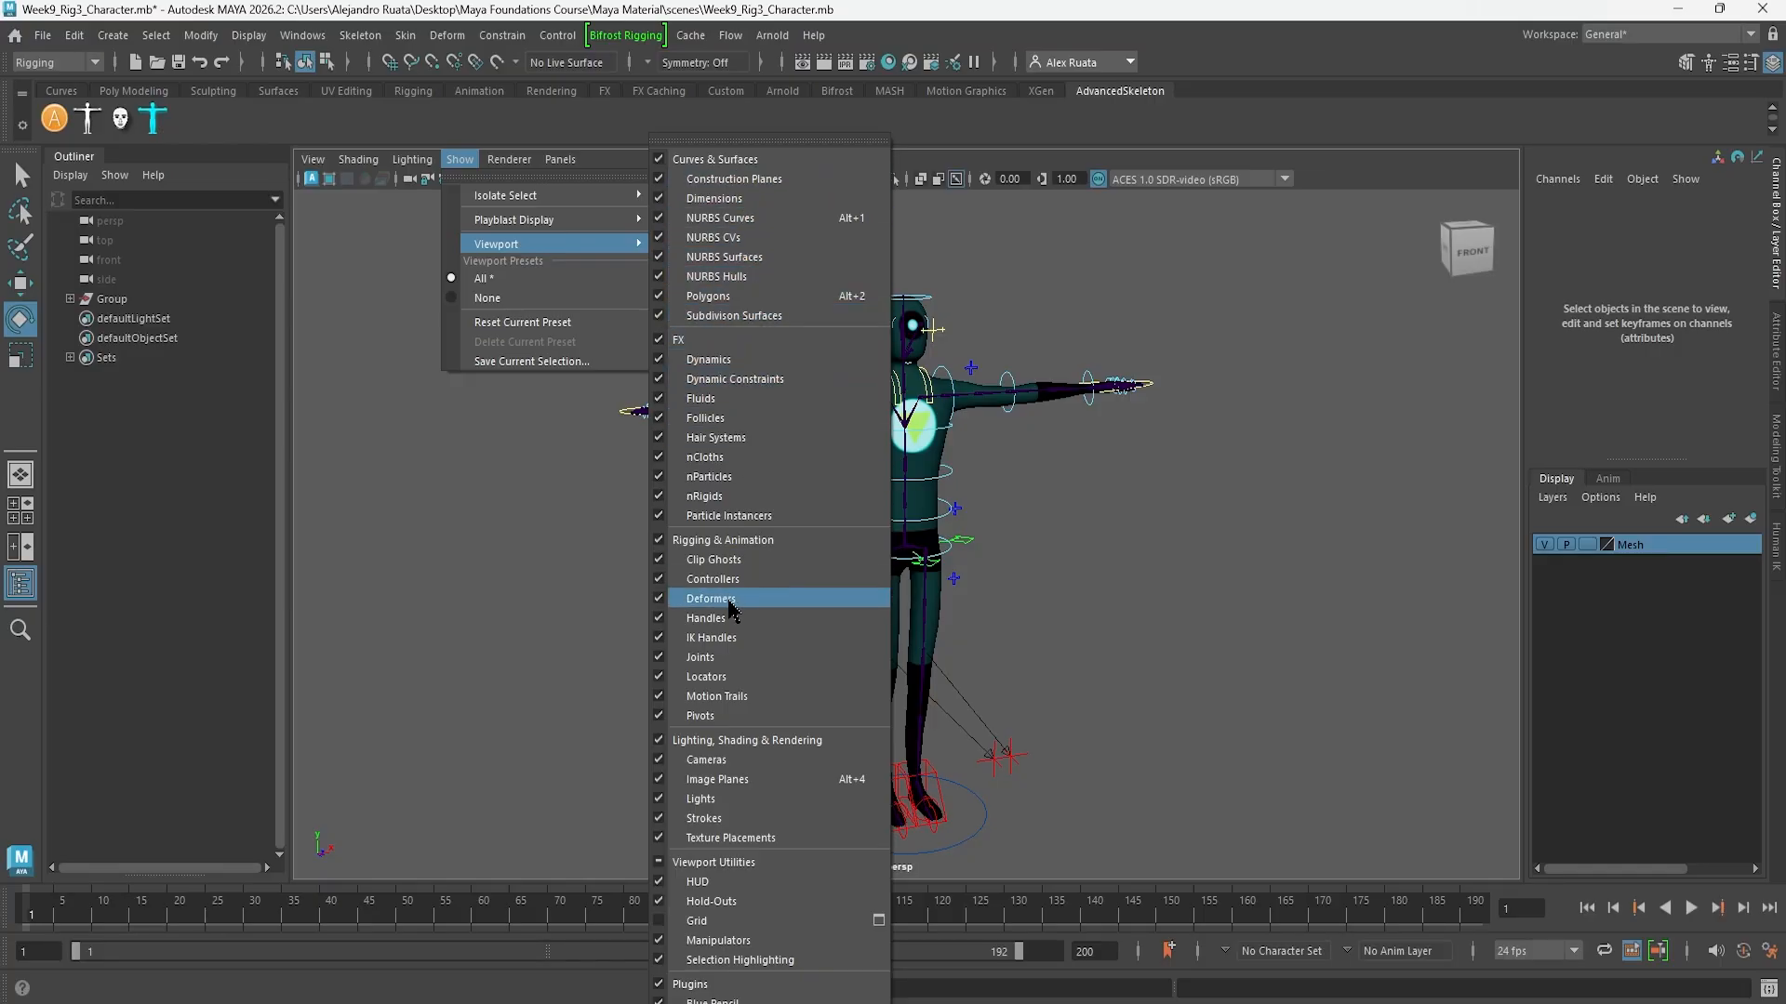
pyautogui.click(722, 656)
pyautogui.scroll(2, 947, 506)
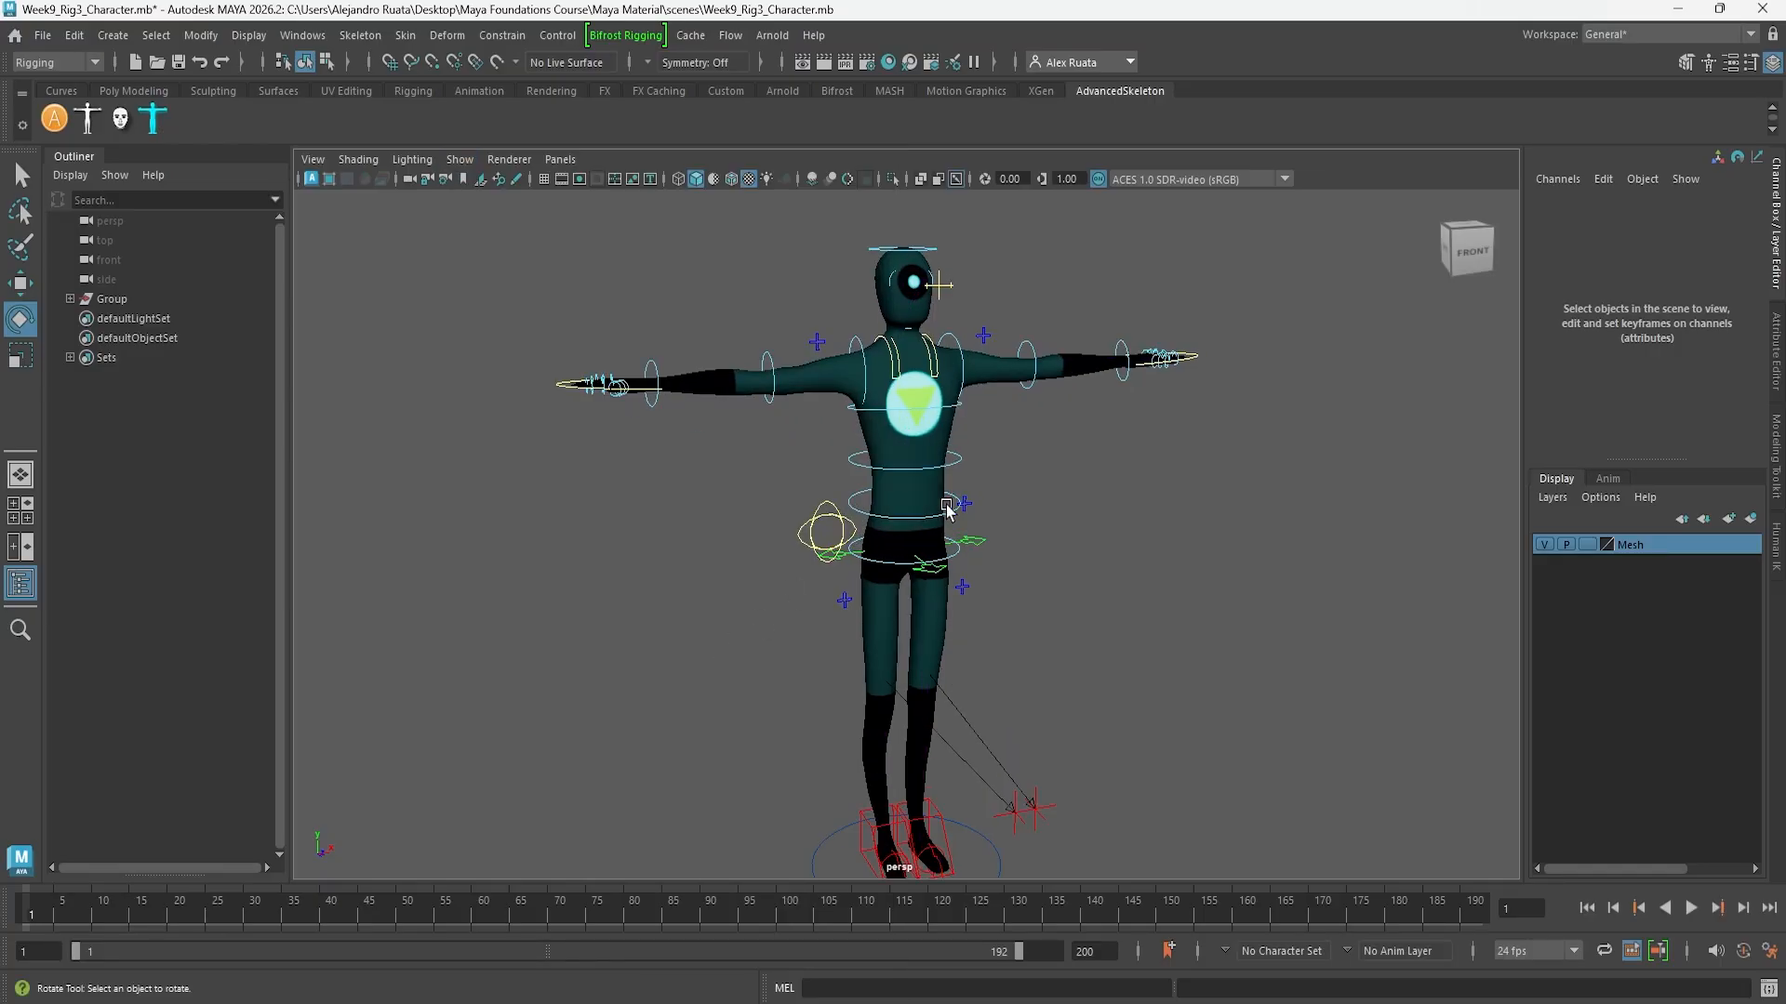
pyautogui.scroll(3, 947, 507)
pyautogui.keyDown('alt'); pyautogui.moveTo(927, 382); pyautogui.dragTo(840, 564, button='middle'); pyautogui.keyUp('alt')
pyautogui.moveTo(841, 564)
pyautogui.keyDown('alt'); pyautogui.mouseDown()
pyautogui.moveTo(1093, 567)
pyautogui.moveTo(1144, 549)
pyautogui.moveTo(729, 530)
pyautogui.moveTo(411, 558)
pyautogui.moveTo(416, 574)
pyautogui.moveTo(1267, 556)
pyautogui.moveTo(818, 558)
pyautogui.moveTo(836, 546)
pyautogui.mouseUp(); pyautogui.keyUp('alt')
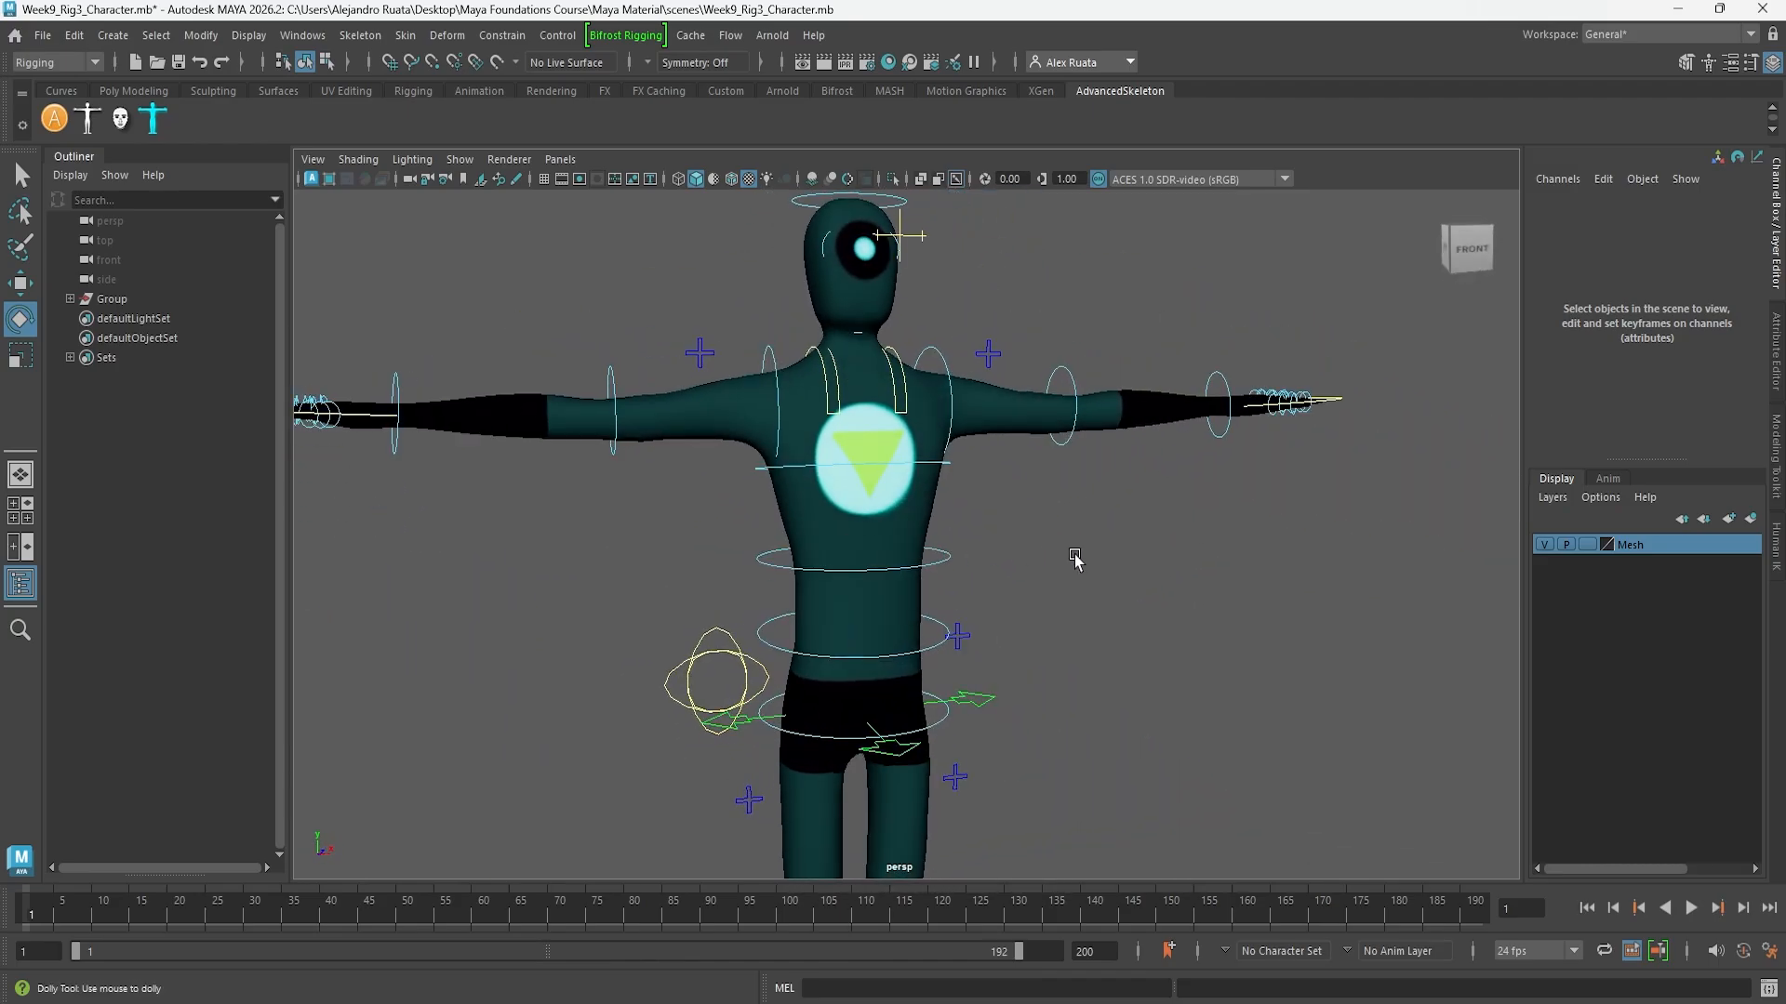
# Display the joints in the viewport again with the whole character in view
pyautogui.keyDown('alt'); pyautogui.moveTo(1075, 558); pyautogui.dragTo(638, 530, button='right'); pyautogui.keyUp('alt')
pyautogui.keyDown('alt'); pyautogui.moveTo(638, 530); pyautogui.dragTo(801, 526); pyautogui.keyUp('alt')
pyautogui.click(460, 159)
pyautogui.moveTo(513, 238)
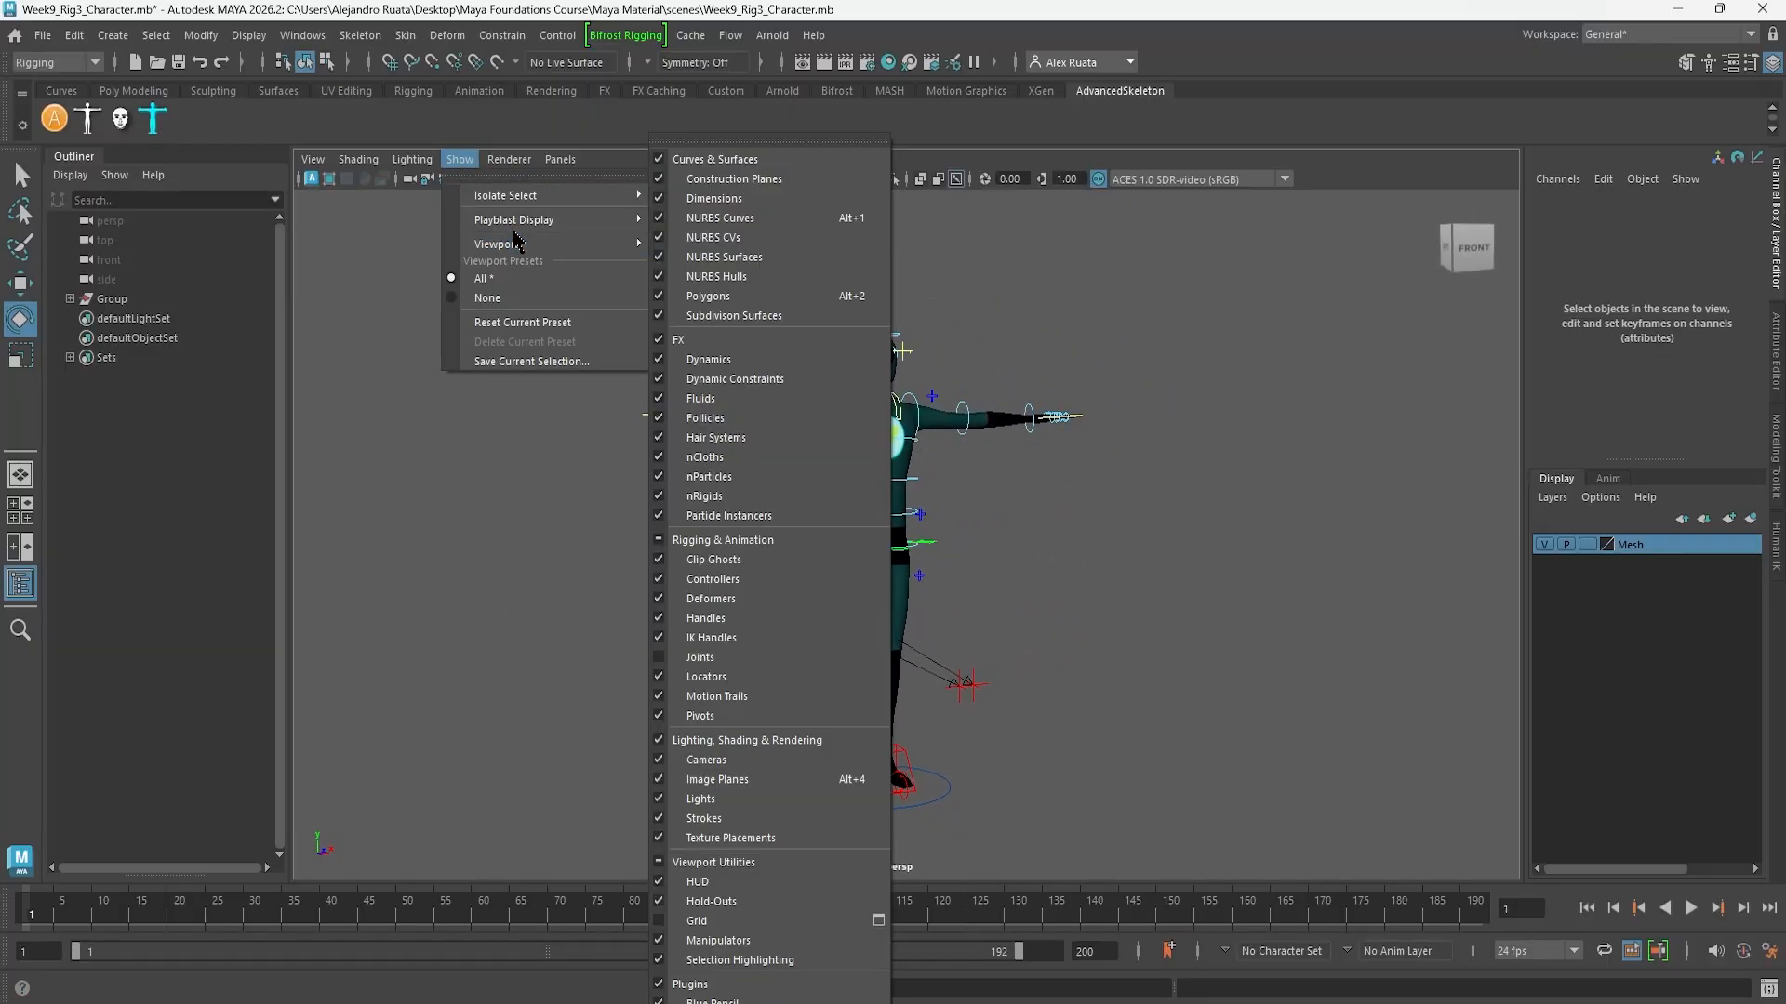
pyautogui.click(717, 661)
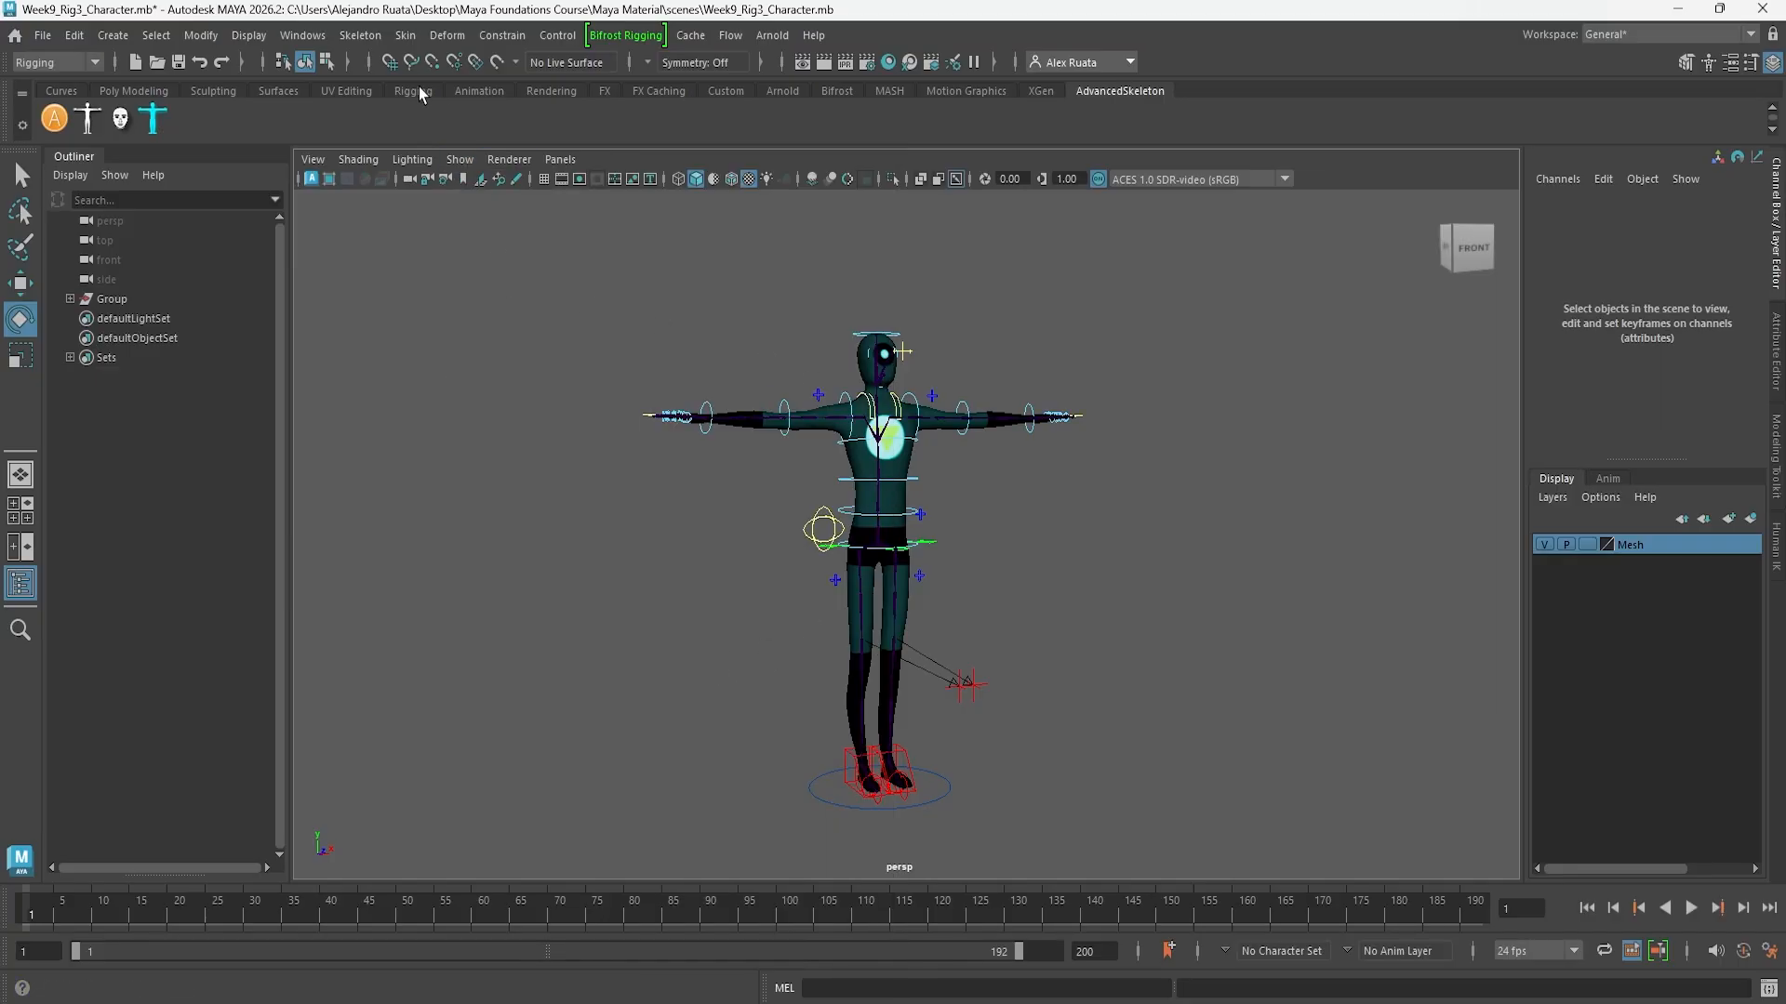
# Reveal the object selection masks, switch all object types off and make only curves selectable
pyautogui.click(347, 62)
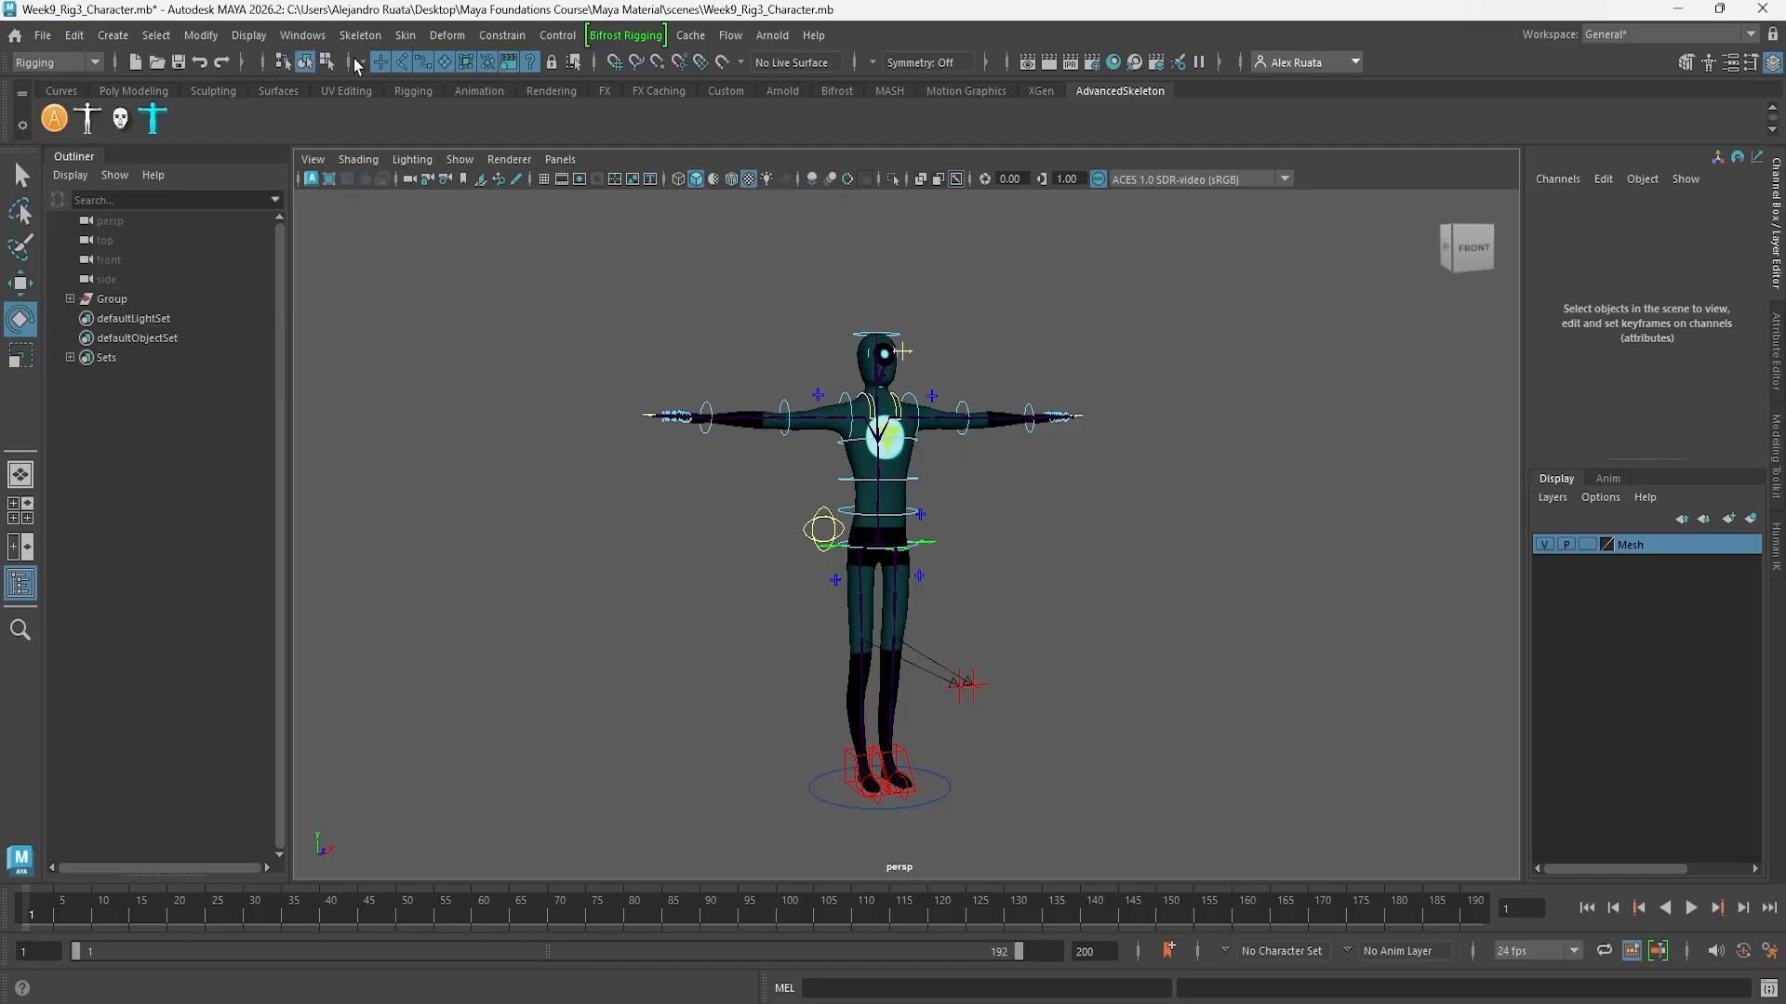
pyautogui.click(365, 59)
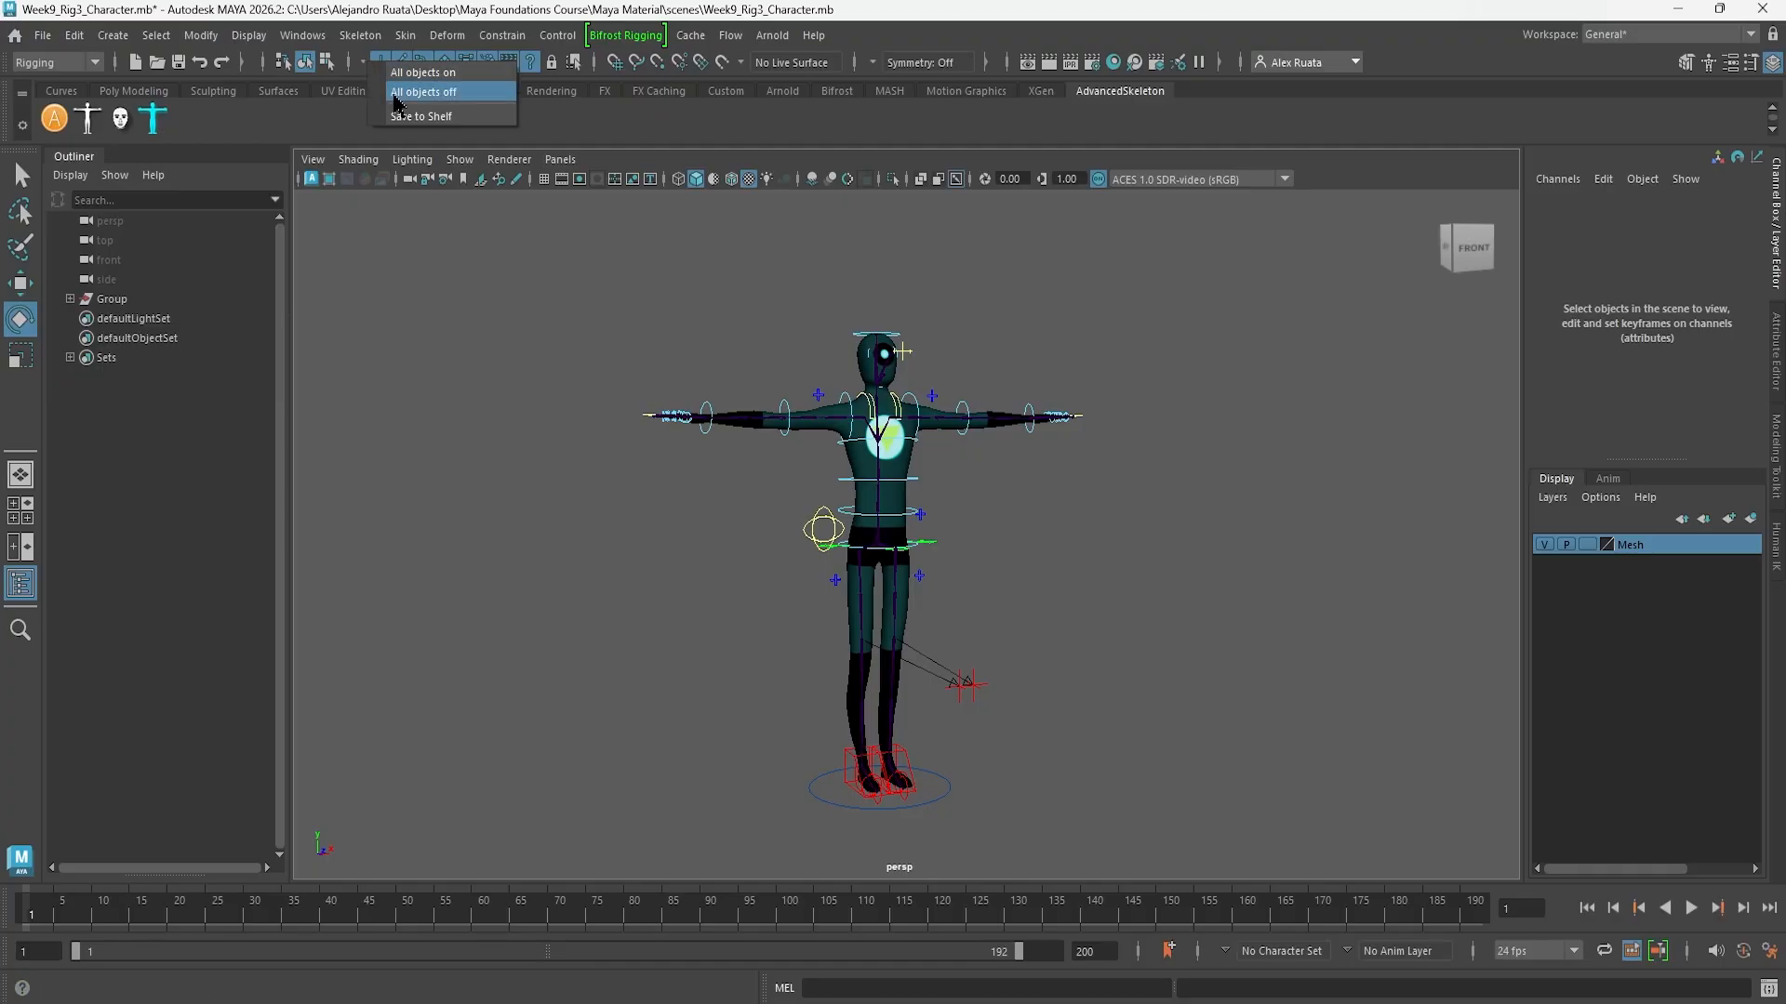
pyautogui.click(417, 90)
pyautogui.click(426, 63)
# Hide the joints in the viewport and select the left shoulder FK control
pyautogui.click(460, 159)
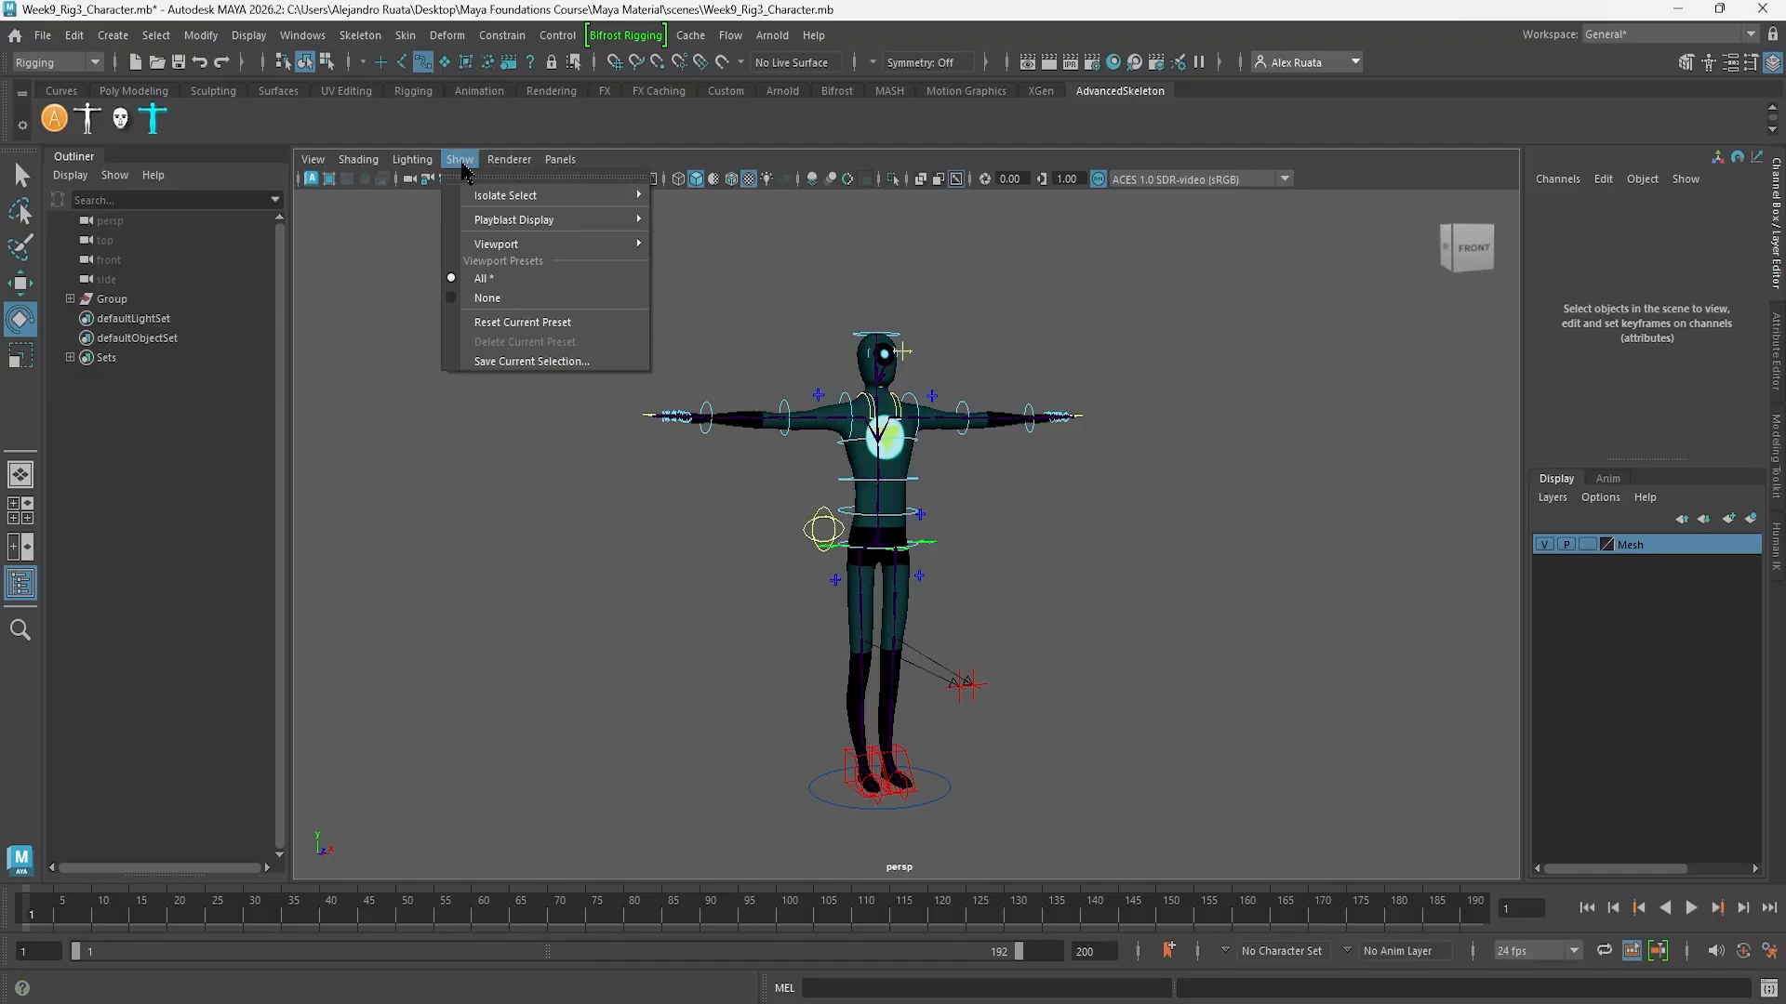
pyautogui.moveTo(523, 253)
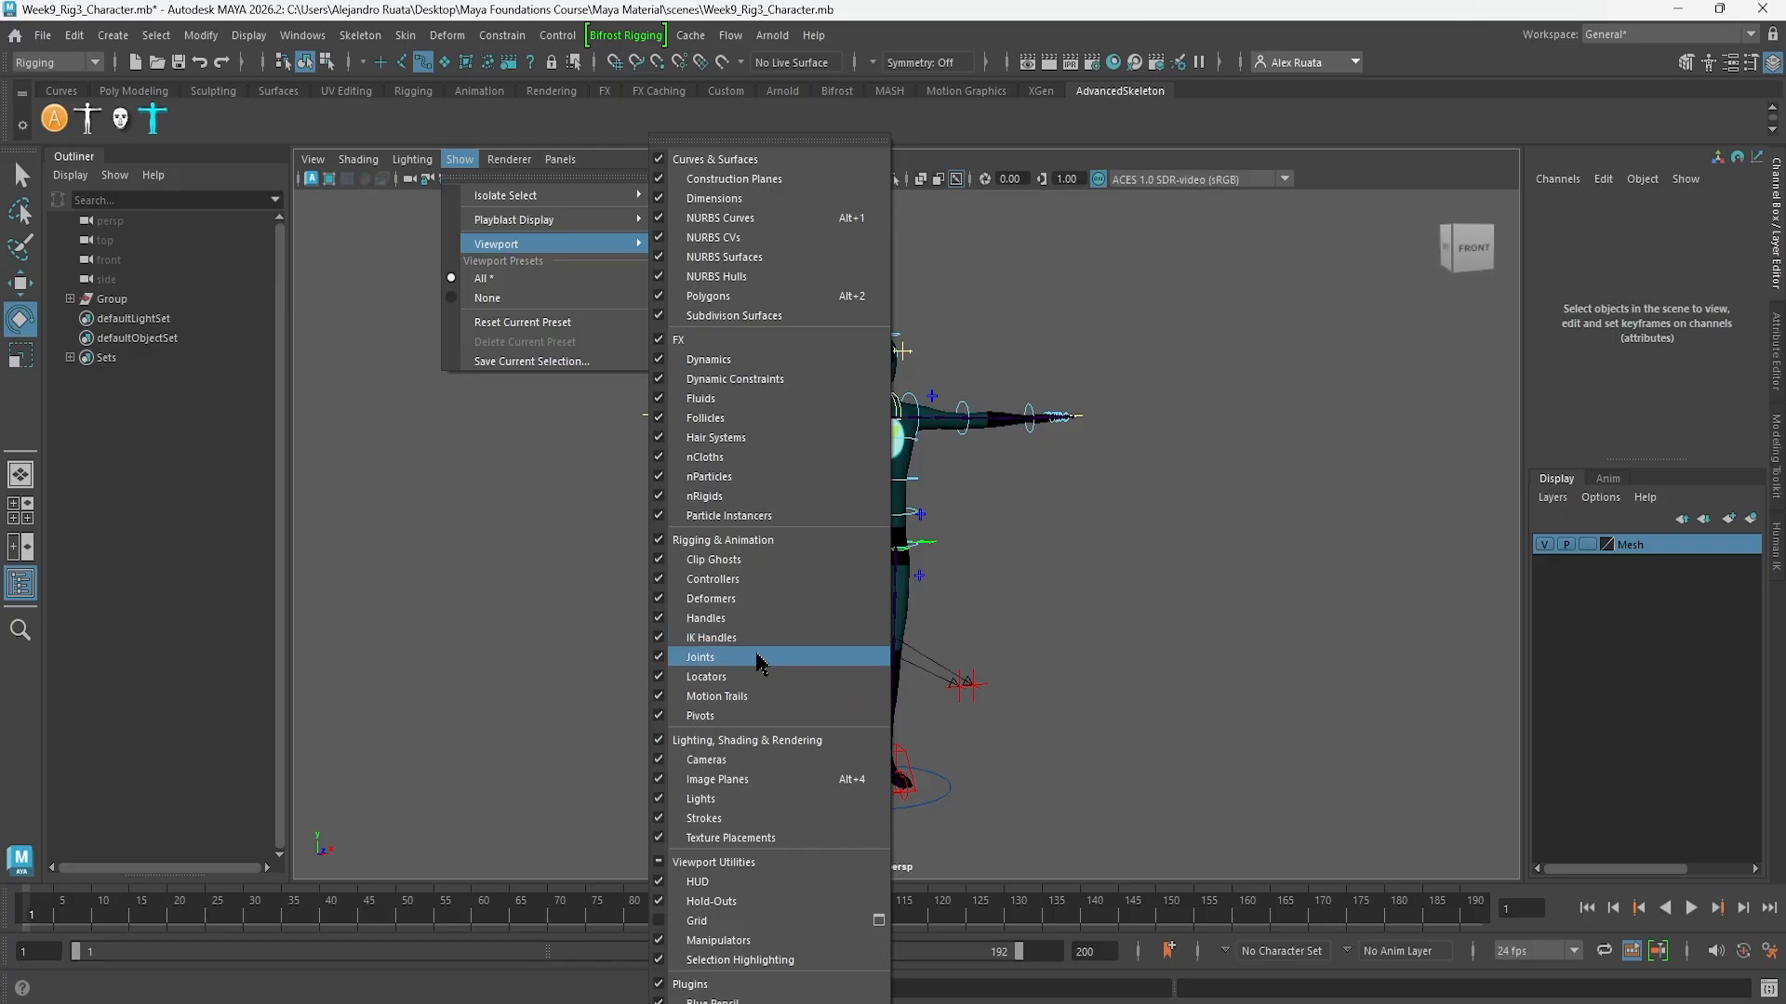
pyautogui.click(744, 658)
pyautogui.scroll(3, 782, 505)
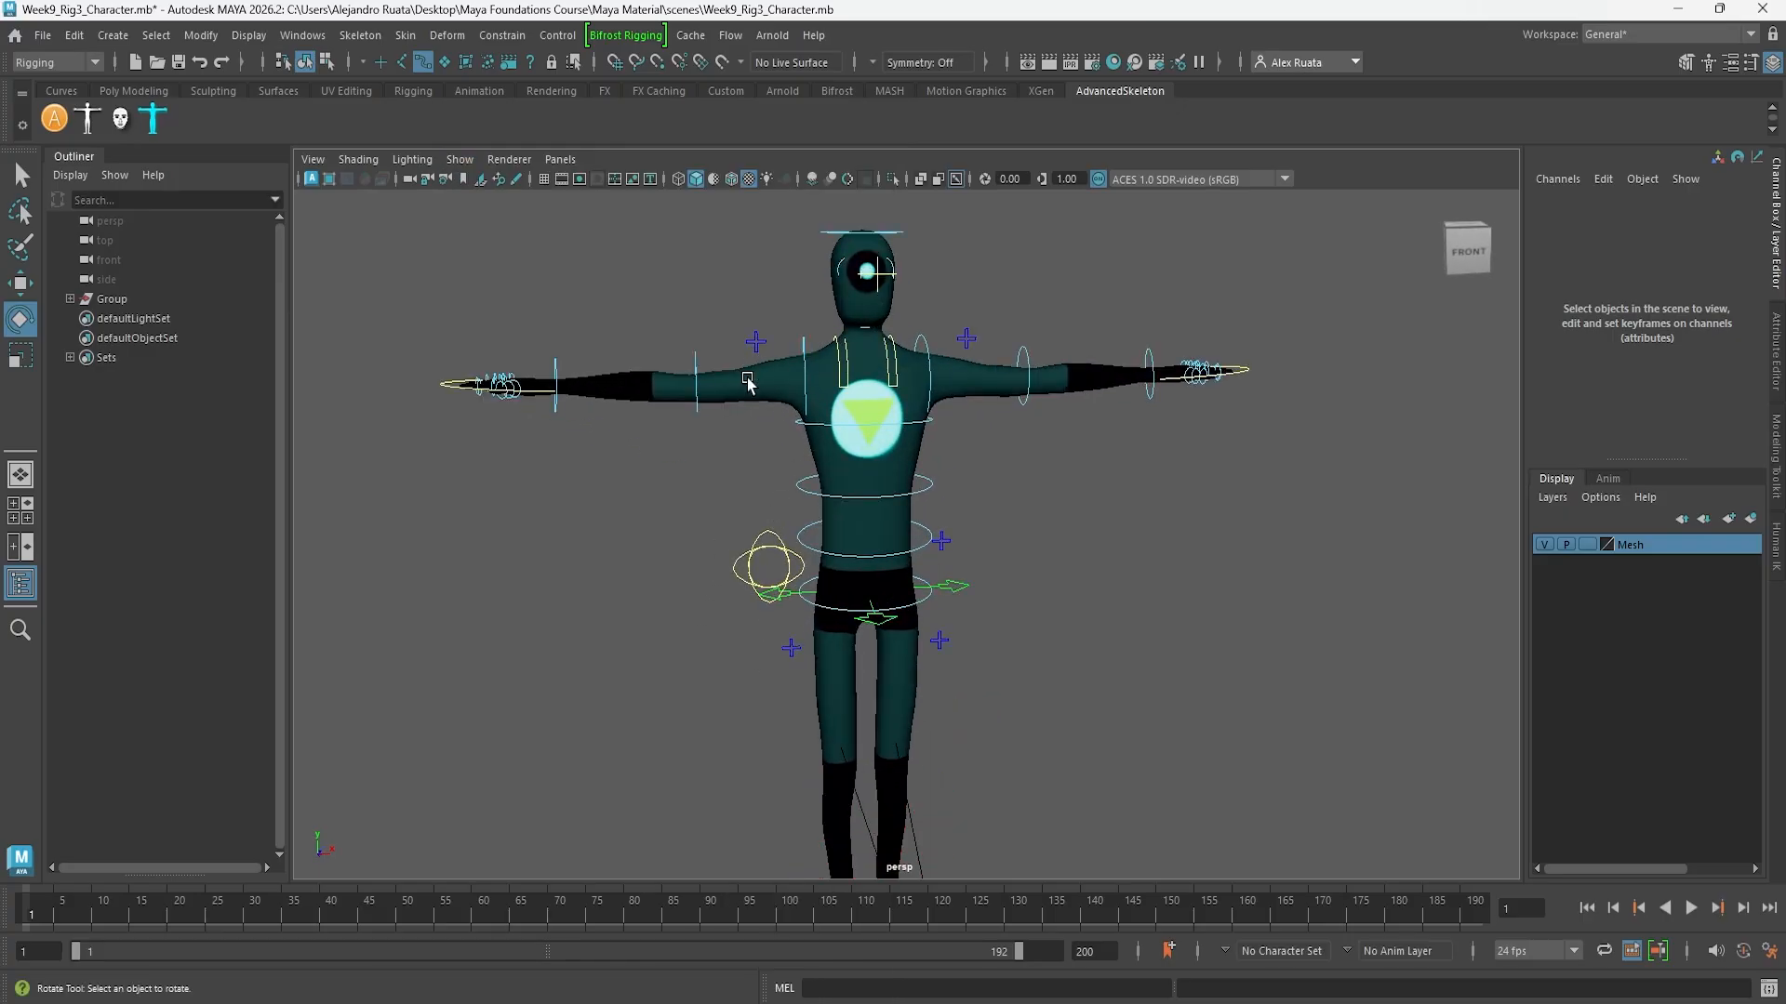
pyautogui.keyDown('alt'); pyautogui.moveTo(860, 322); pyautogui.dragTo(860, 370, button='middle'); pyautogui.keyUp('alt')
pyautogui.keyDown('alt'); pyautogui.moveTo(860, 370); pyautogui.dragTo(941, 409); pyautogui.keyUp('alt')
pyautogui.click(926, 400)
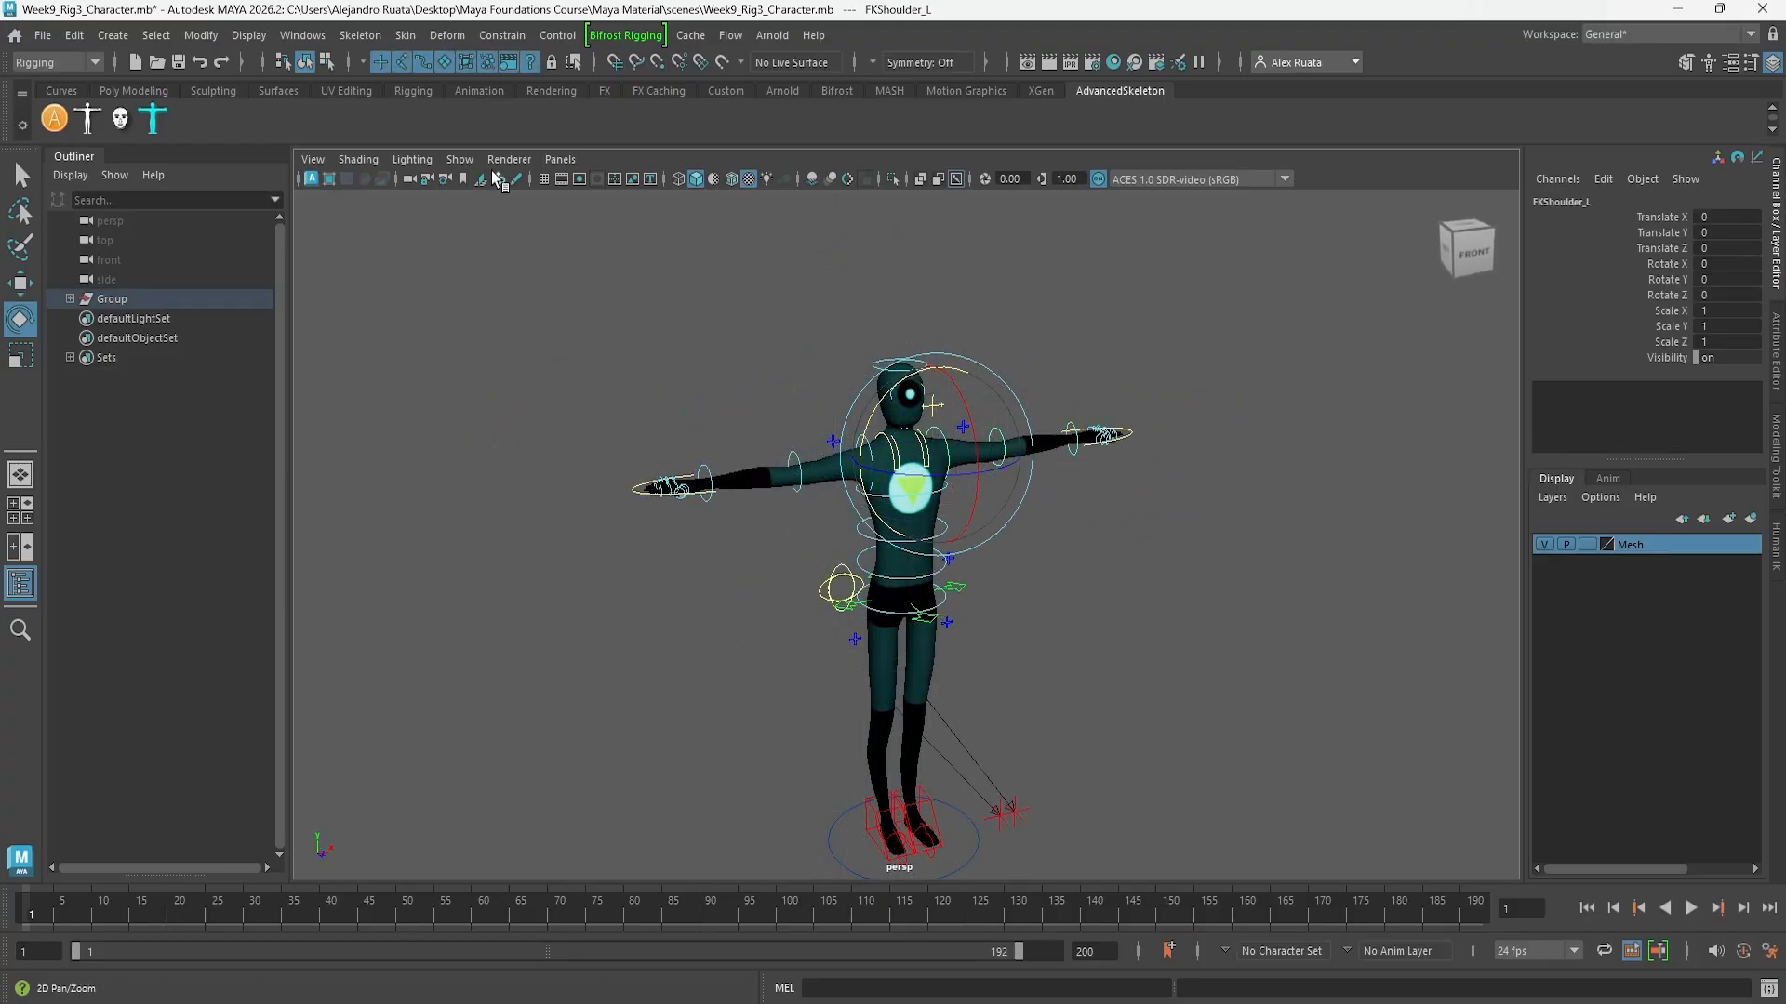
# Turn the joint display back on in the viewport, clear the selection and frame the whole character
pyautogui.moveTo(618, 359)
pyautogui.keyDown('alt'); pyautogui.mouseDown()
pyautogui.moveTo(610, 326)
pyautogui.moveTo(511, 343)
pyautogui.moveTo(677, 343)
pyautogui.moveTo(626, 343)
pyautogui.mouseUp(); pyautogui.keyUp('alt')
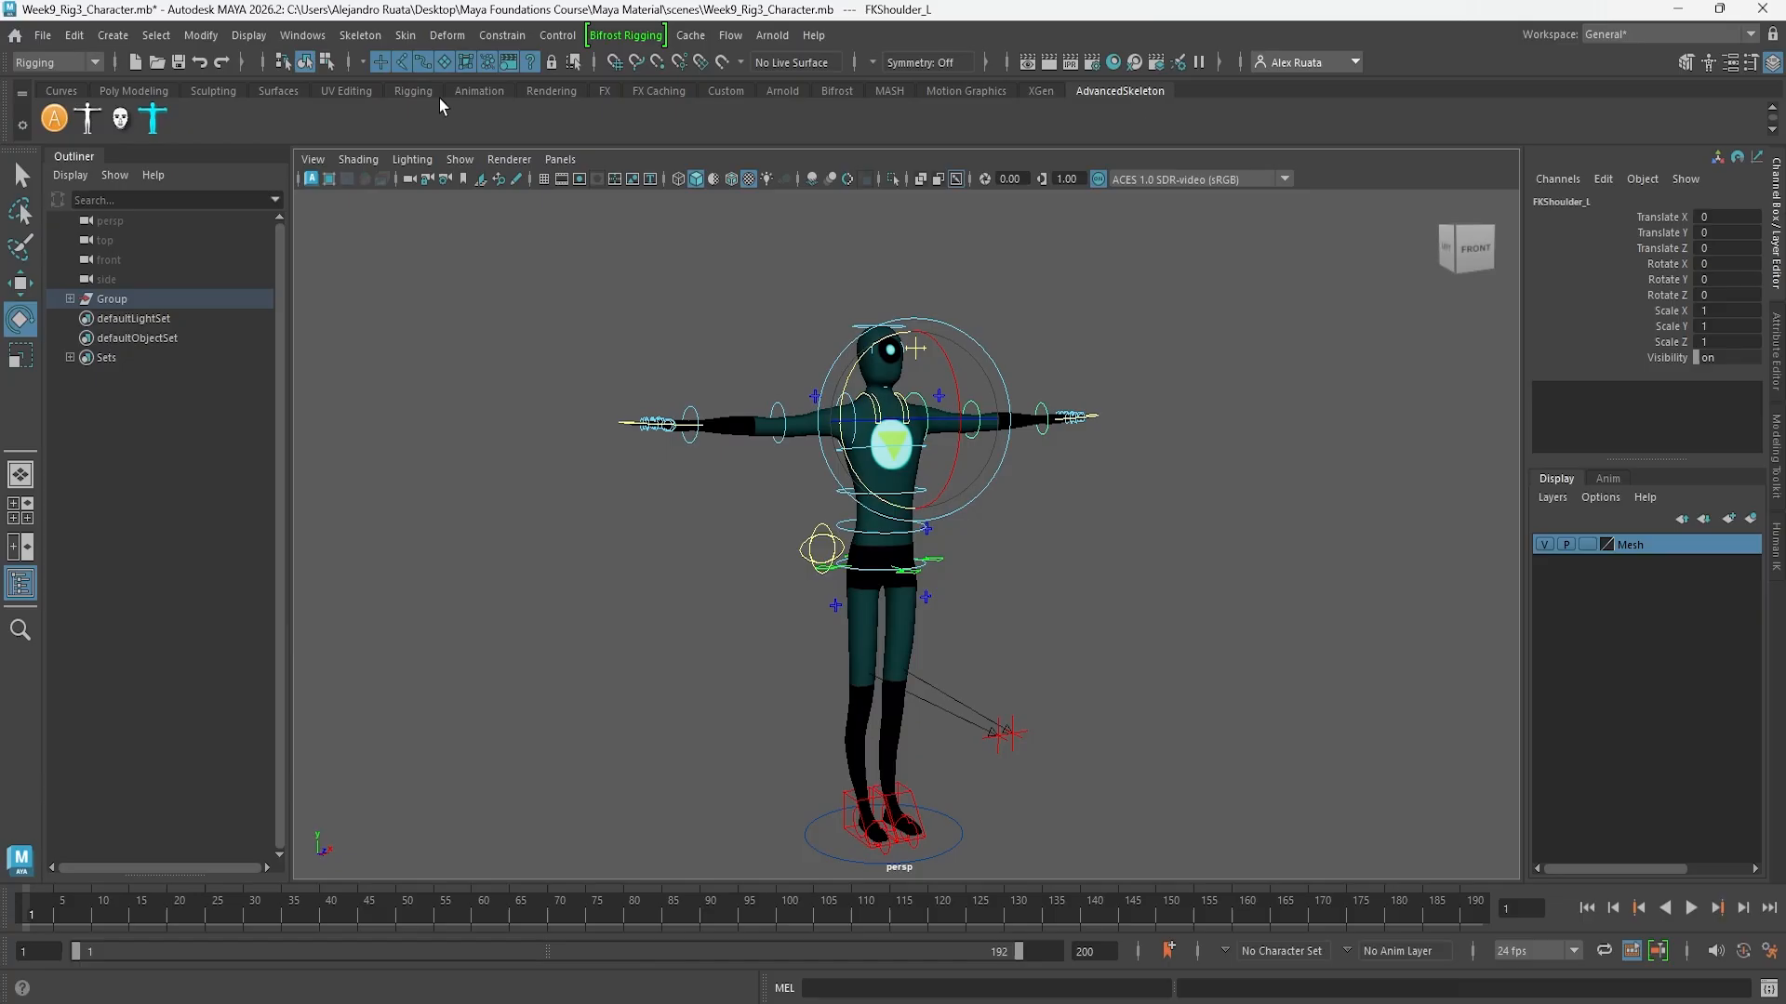
pyautogui.click(460, 159)
pyautogui.moveTo(502, 244)
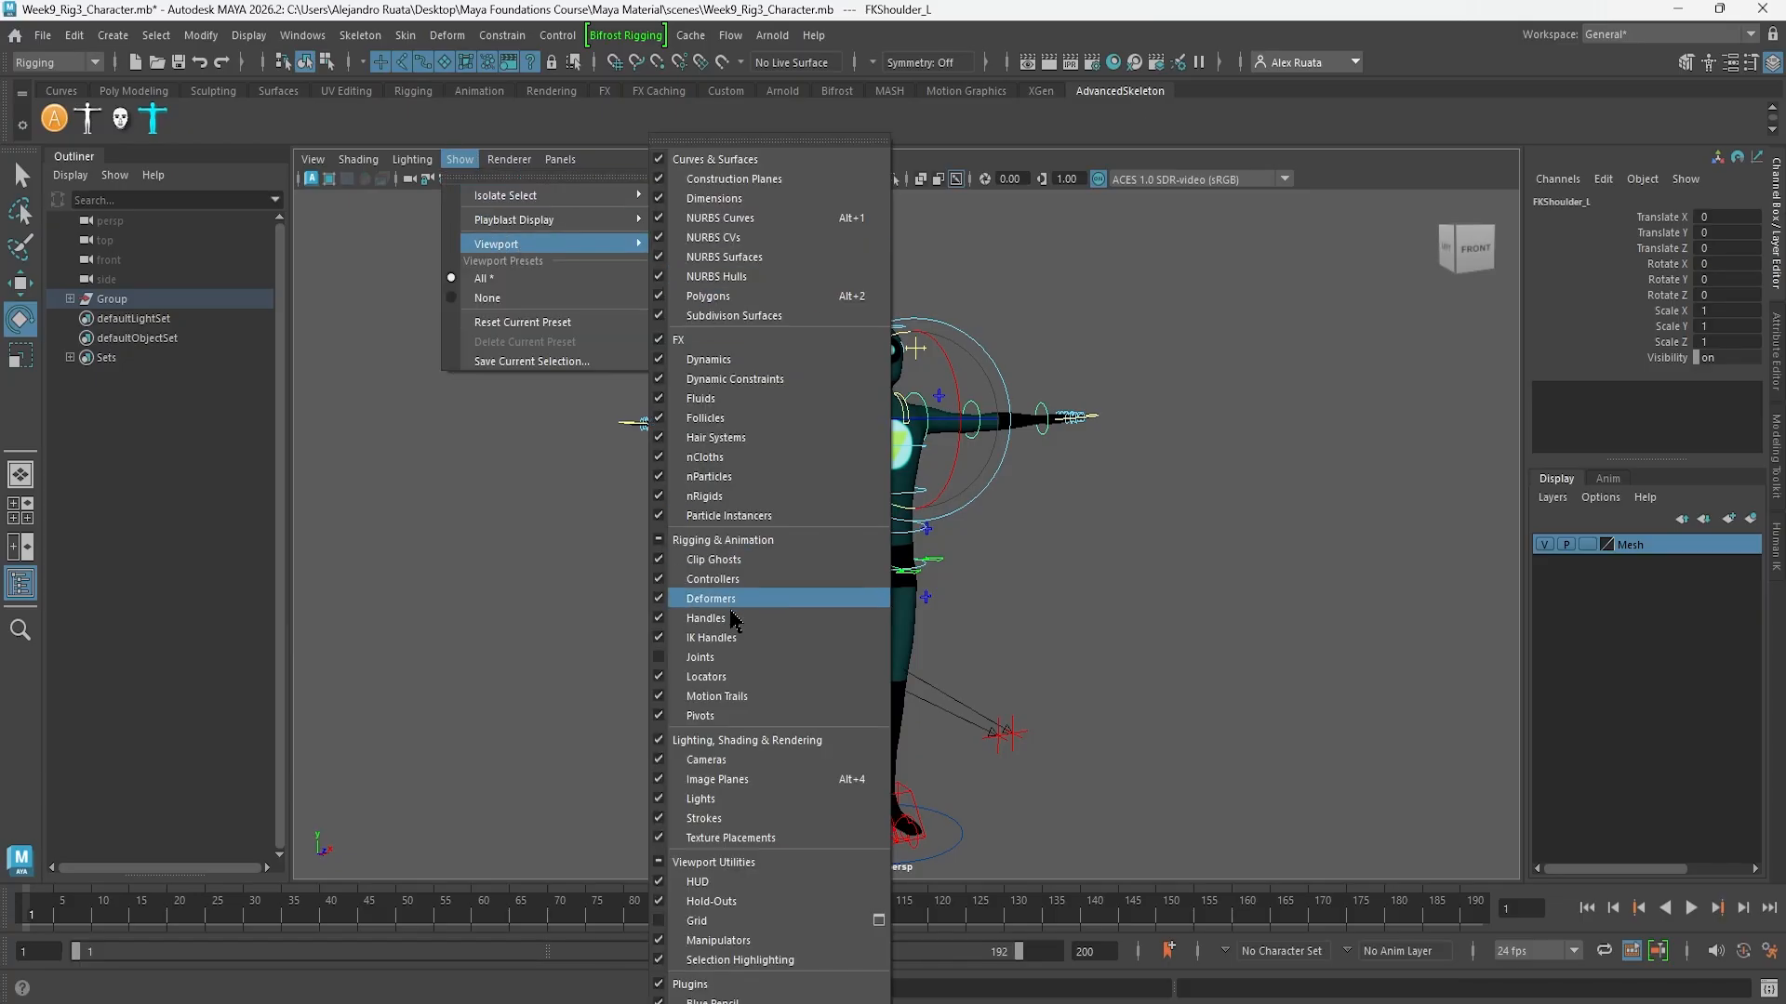
pyautogui.click(737, 657)
pyautogui.click(649, 595)
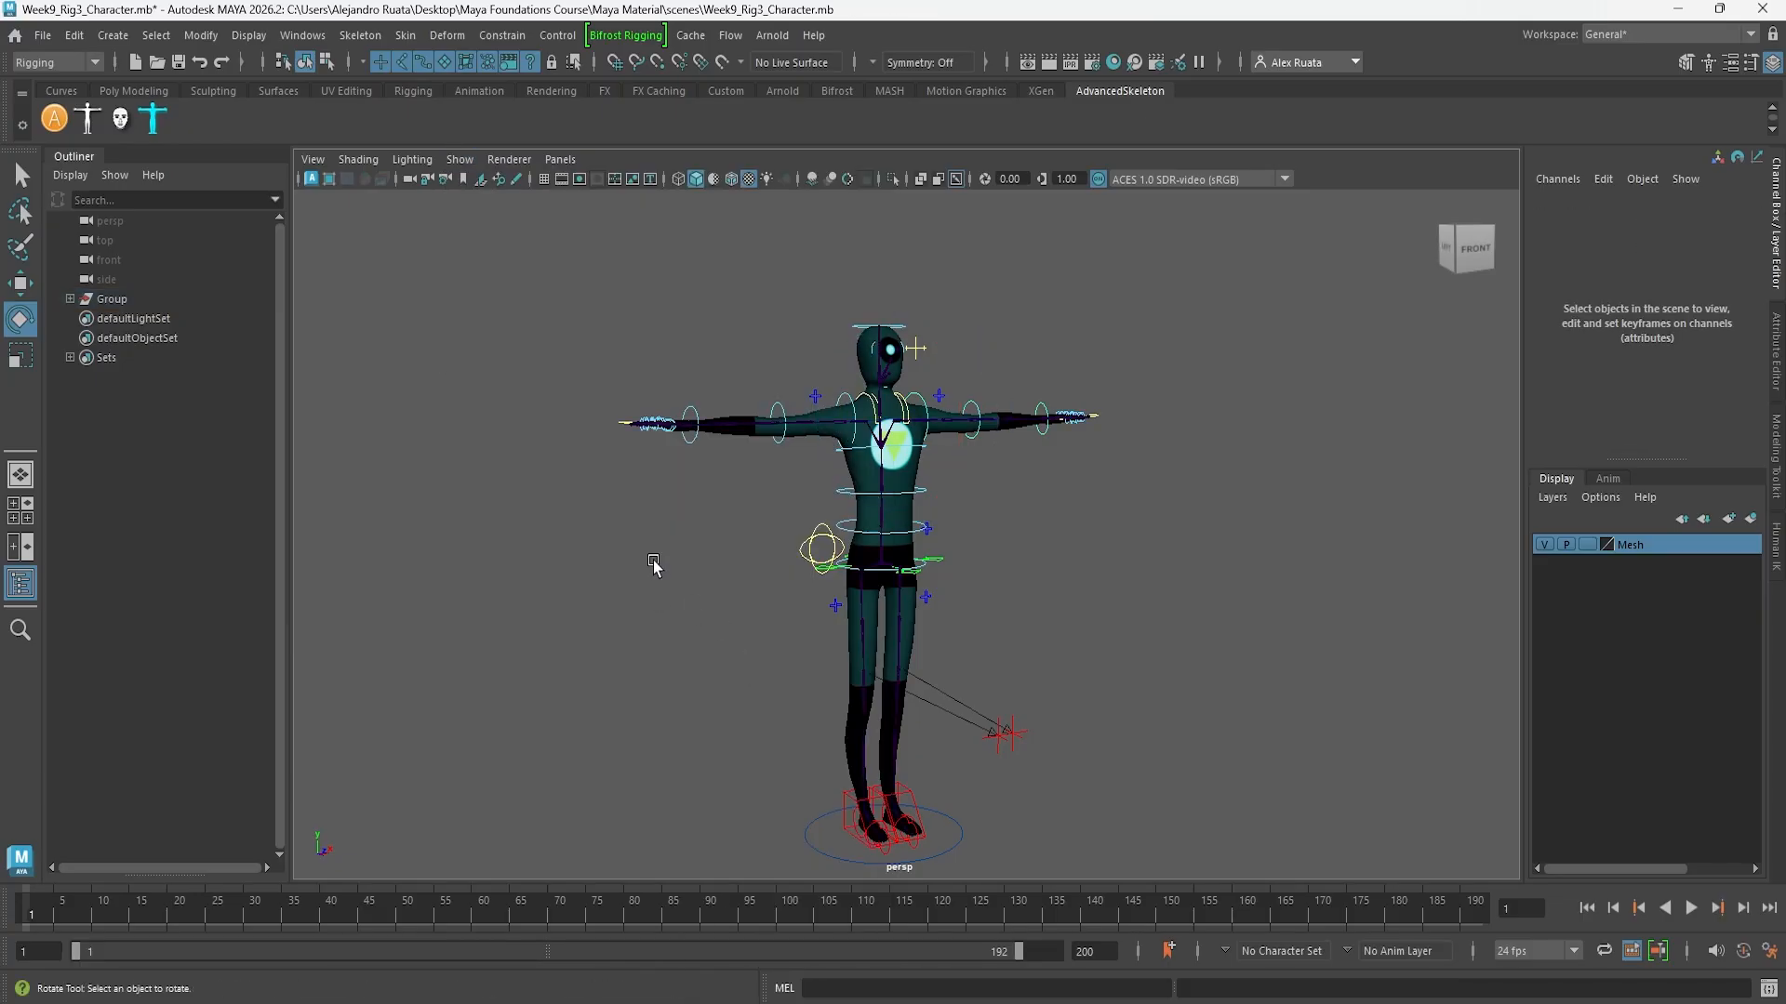
pyautogui.keyDown('alt'); pyautogui.moveTo(654, 564); pyautogui.dragTo(617, 594); pyautogui.keyUp('alt')
pyautogui.press('f')
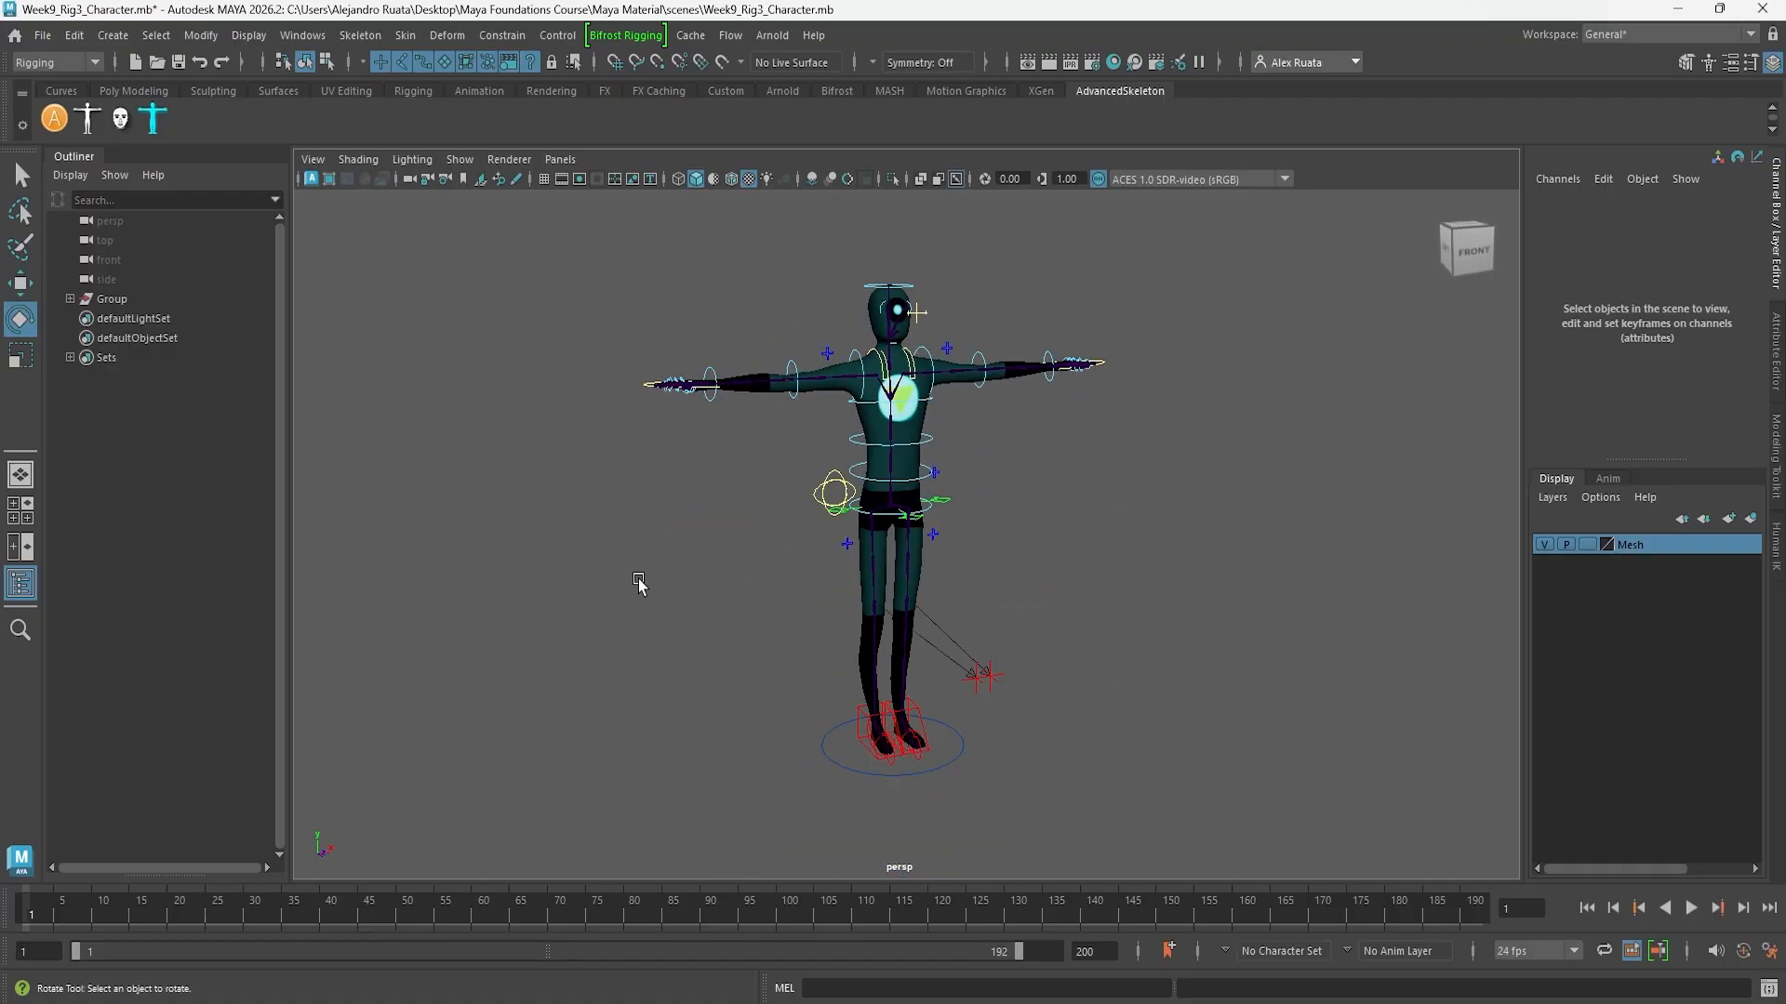
pyautogui.moveTo(1017, 577)
pyautogui.keyDown('alt'); pyautogui.mouseDown()
pyautogui.moveTo(494, 590)
pyautogui.moveTo(1152, 570)
pyautogui.moveTo(985, 567)
pyautogui.moveTo(1017, 577)
pyautogui.mouseUp(); pyautogui.keyUp('alt')
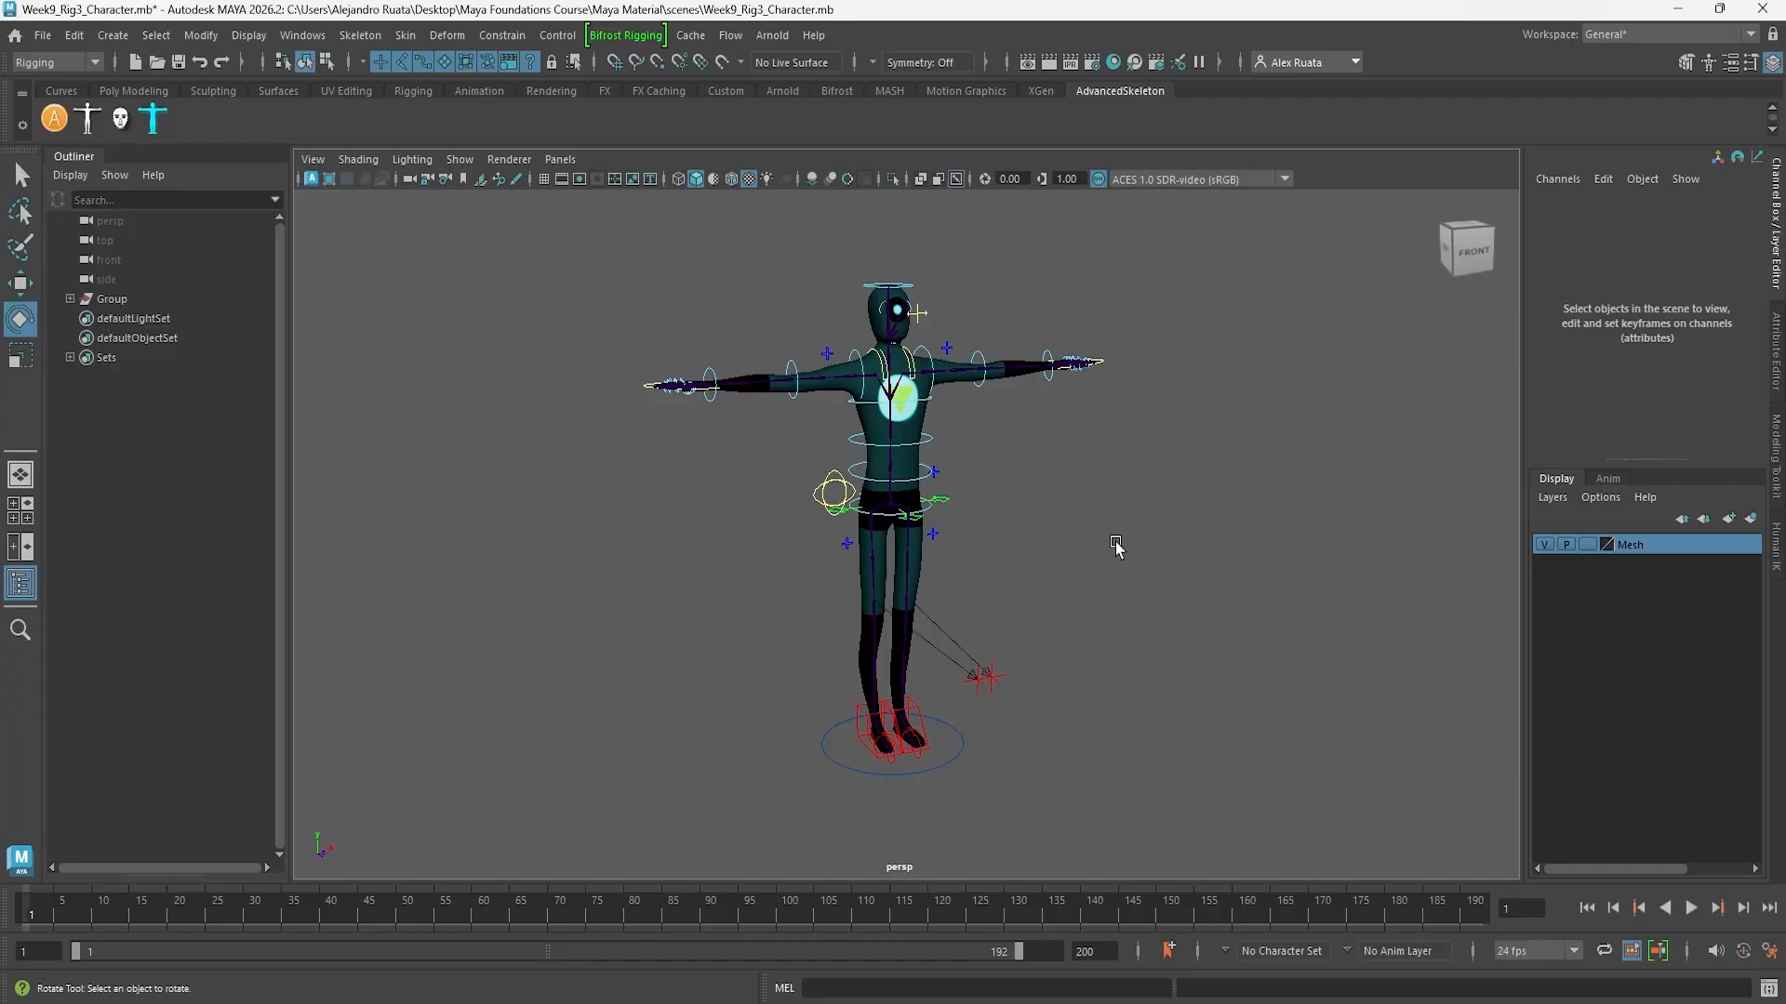